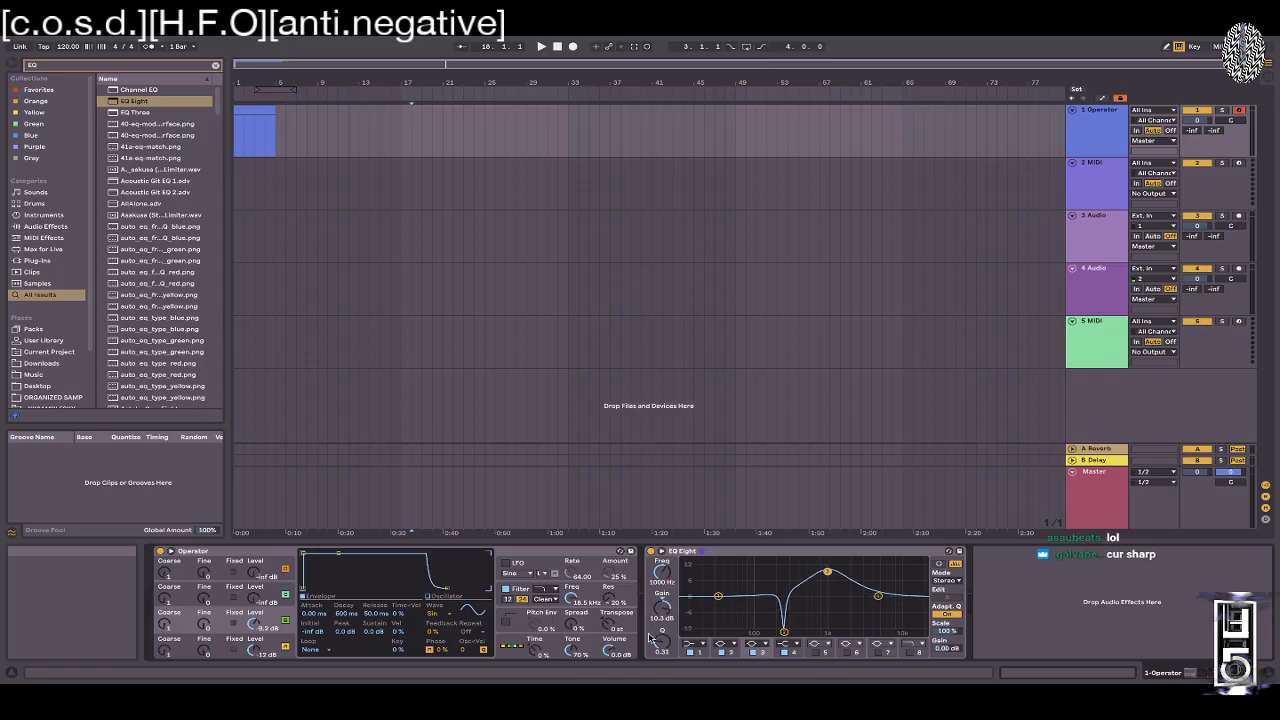
- Shape EQ Eight's band 3 into a wide boost of about 4 dB at 240 Hz and band 2 into a 15 dB peak at 24 Hz
left_click_drag(830, 578, 782, 586)
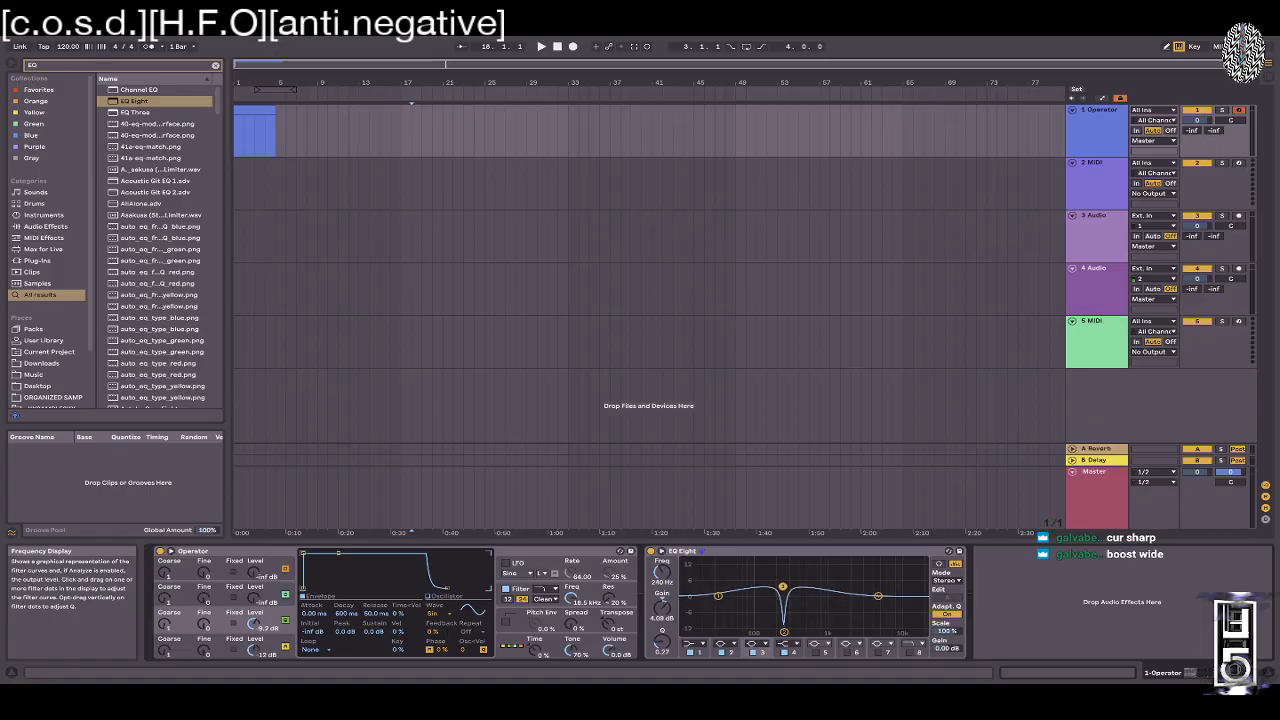
left_click_drag(786, 635, 836, 577)
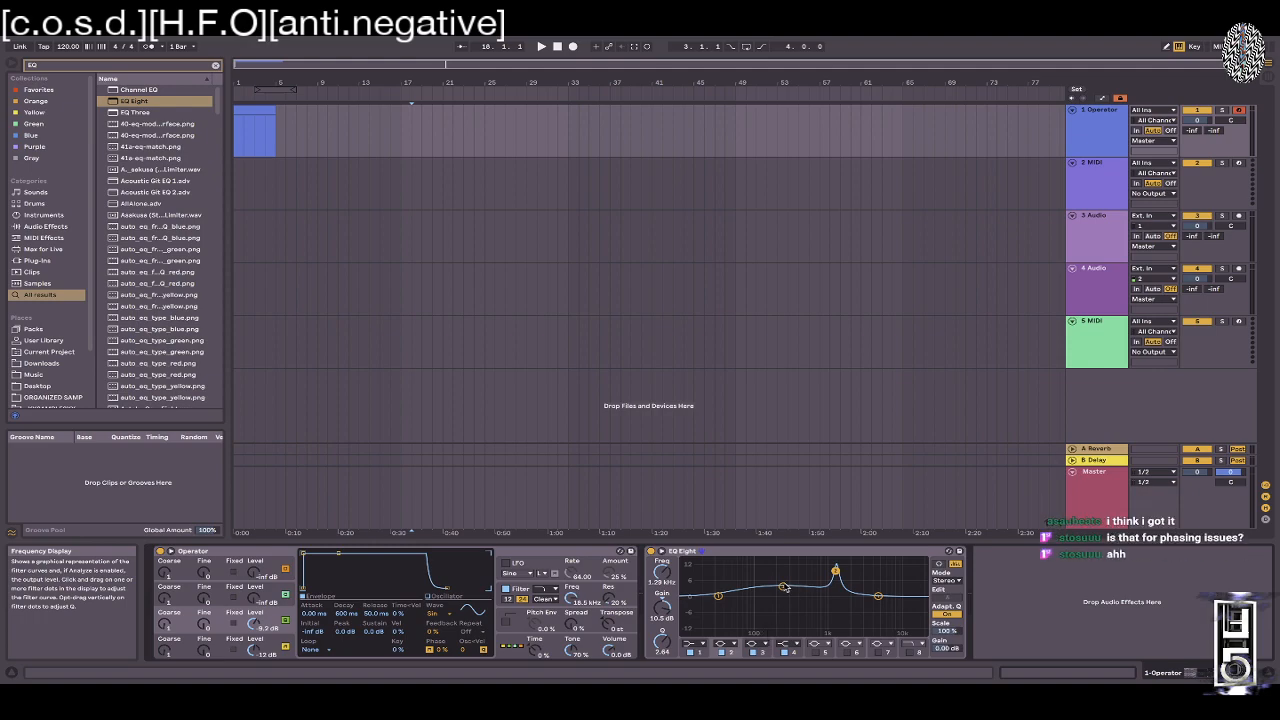
left_click_drag(835, 570, 710, 560)
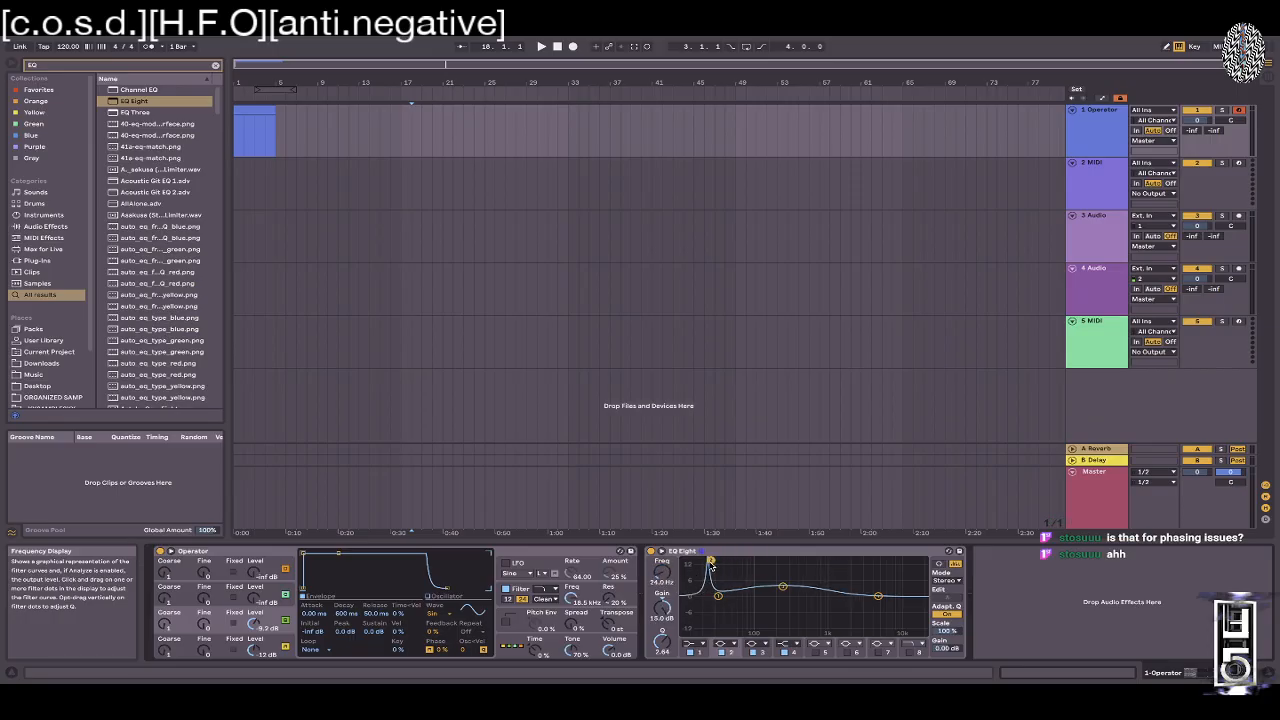
- Expand the EQ Eight display and narrow band 2's peak to a Q of about 7.45 at about 25.5 Hz
left_click(661, 552)
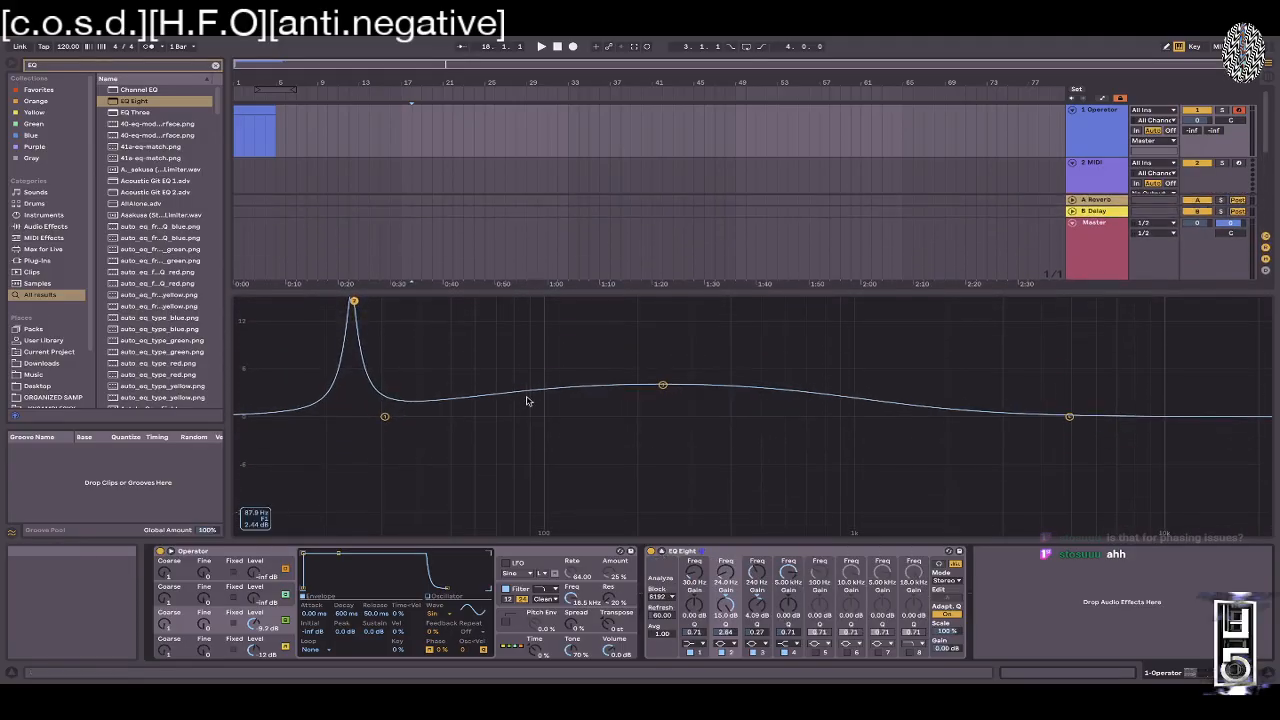
left_click_drag(353, 302, 357, 302)
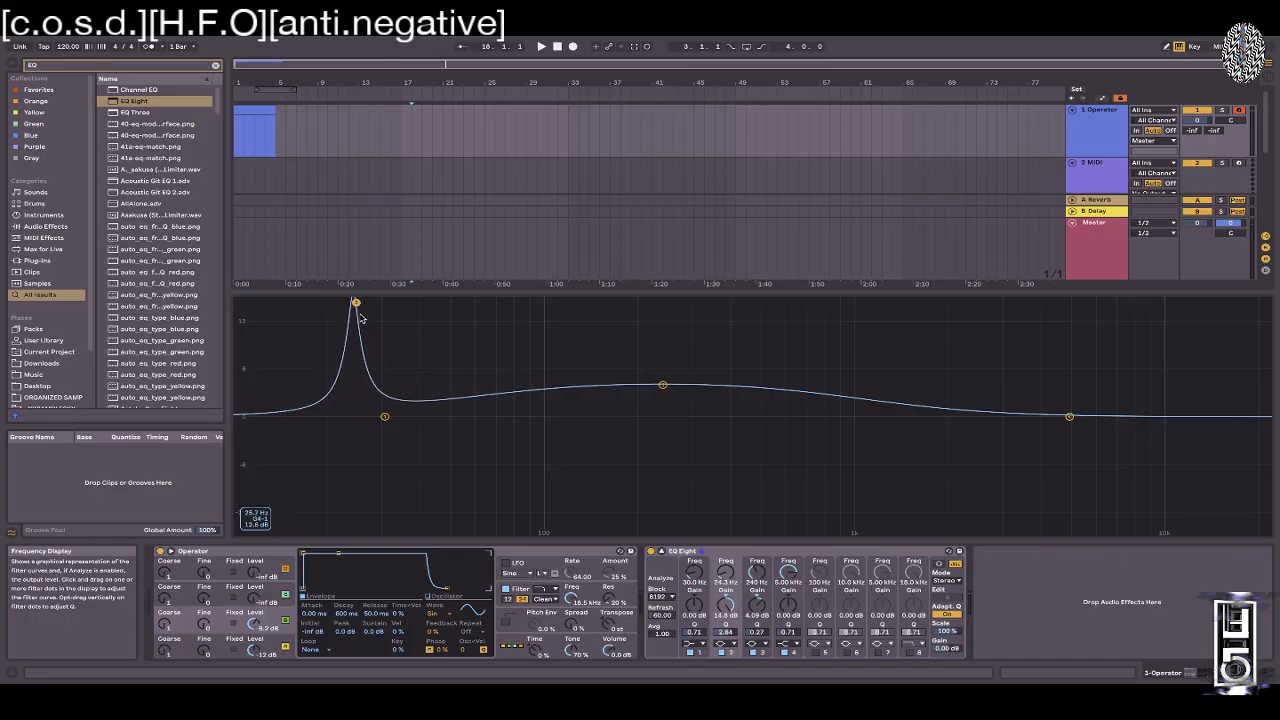
mouse_move(357, 301)
left_mouse_down()
mouse_move(357, 313)
mouse_move(355, 299)
mouse_move(331, 302)
mouse_move(364, 304)
left_mouse_up()
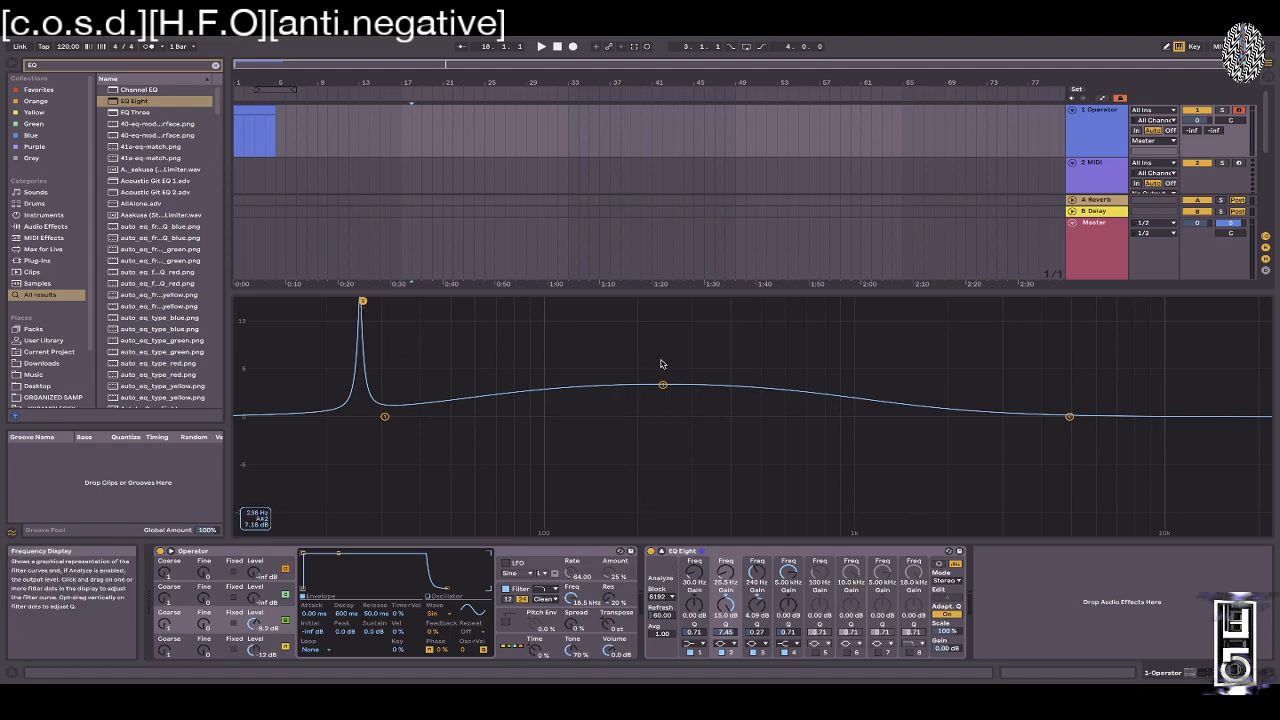
- Reshape EQ band 3 into a narrower boost of about 9 dB at 393 Hz with a Q of about 4.32
left_click_drag(664, 385, 444, 364)
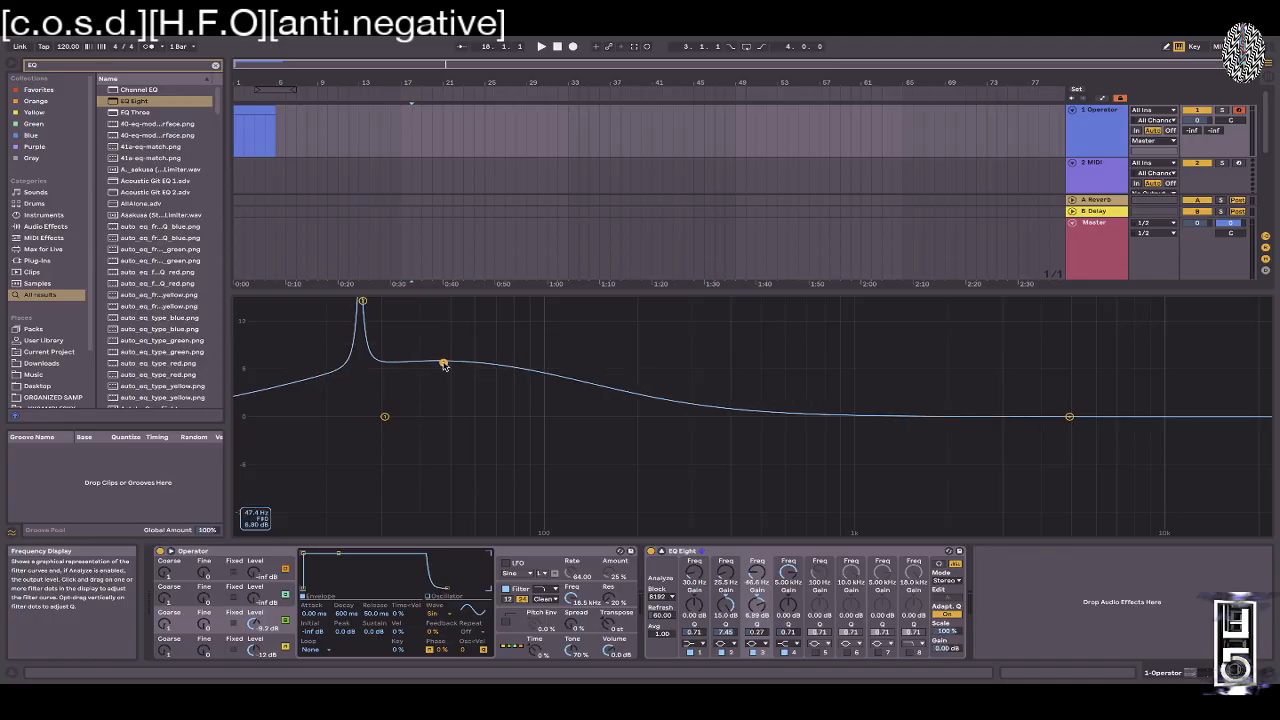
left_click_drag(444, 364, 729, 349)
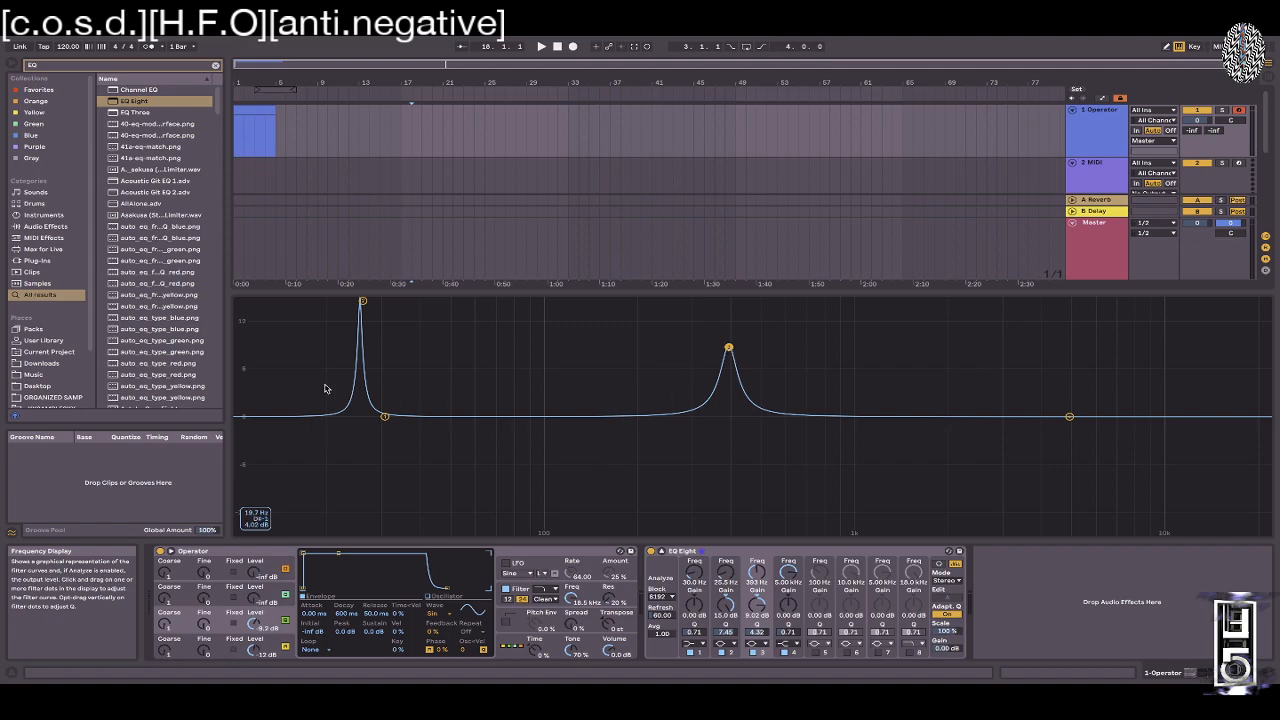
- Sweep EQ band 2's narrow peak through the low frequencies and leave it at about 135 Hz with 15 dB of gain
mouse_move(362, 301)
left_mouse_down()
mouse_move(440, 343)
mouse_move(403, 339)
mouse_move(357, 301)
left_mouse_up()
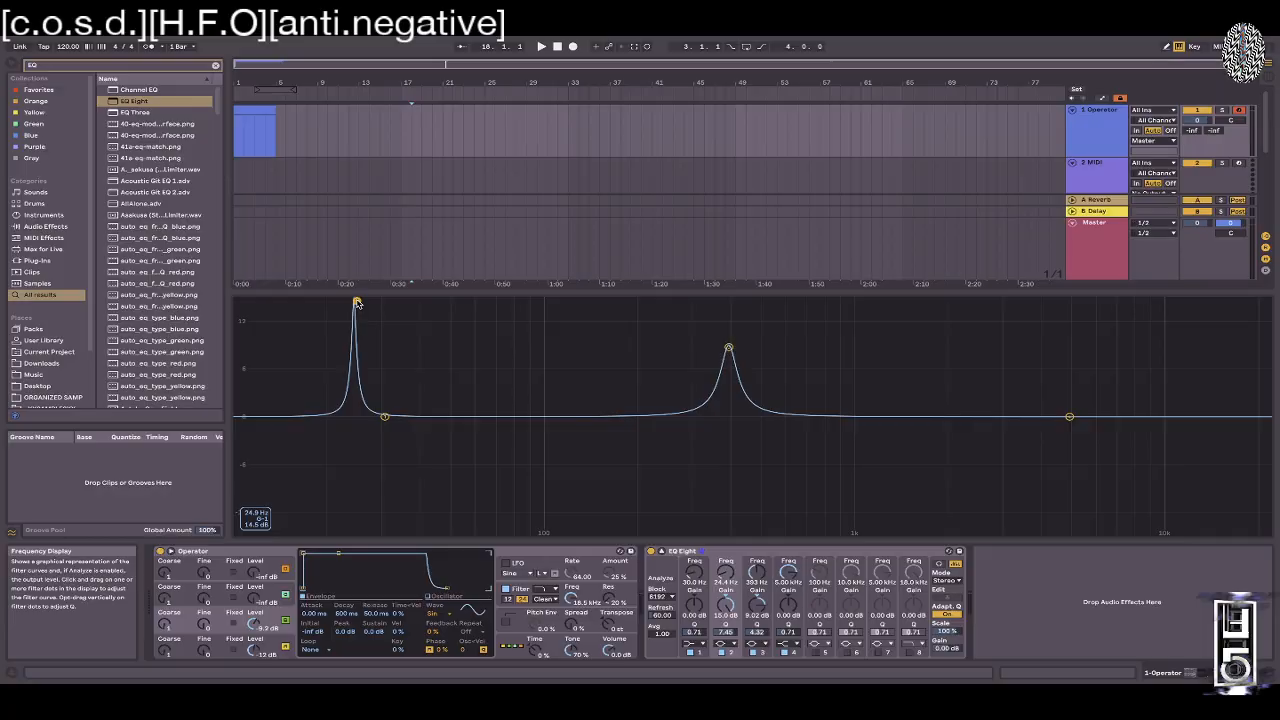
left_click_drag(357, 301, 373, 325)
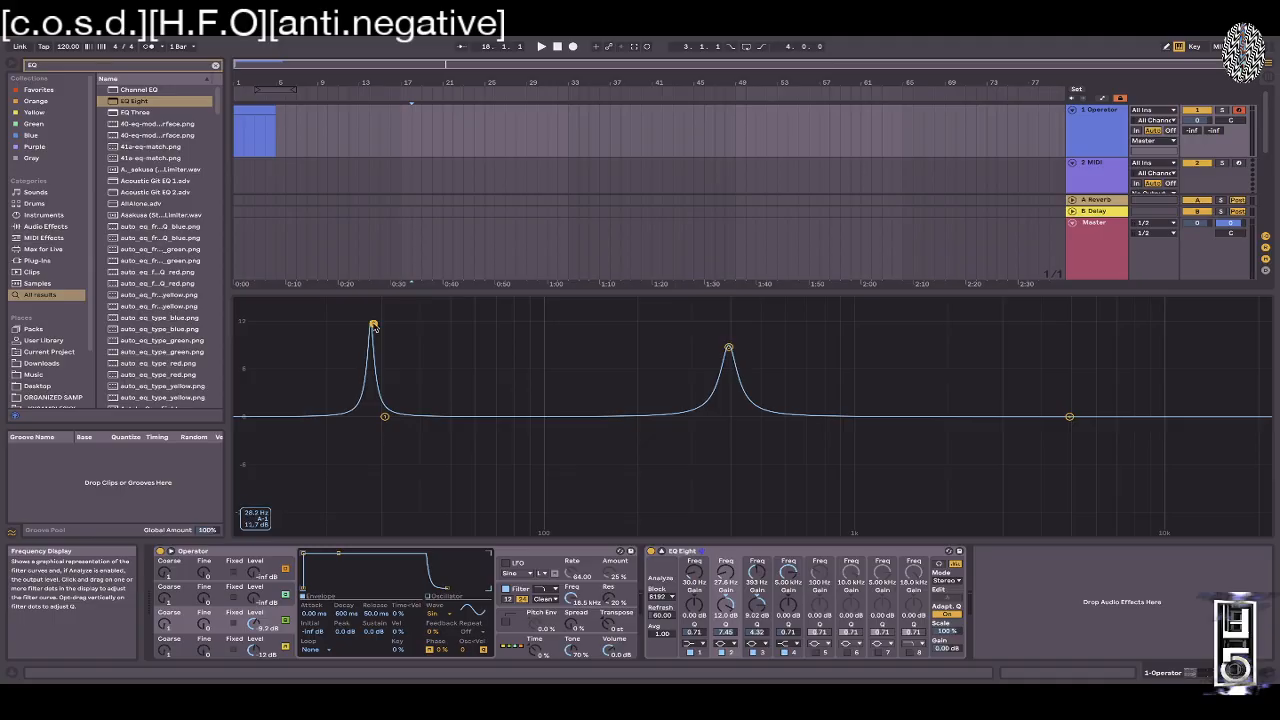
left_click_drag(373, 325, 372, 303)
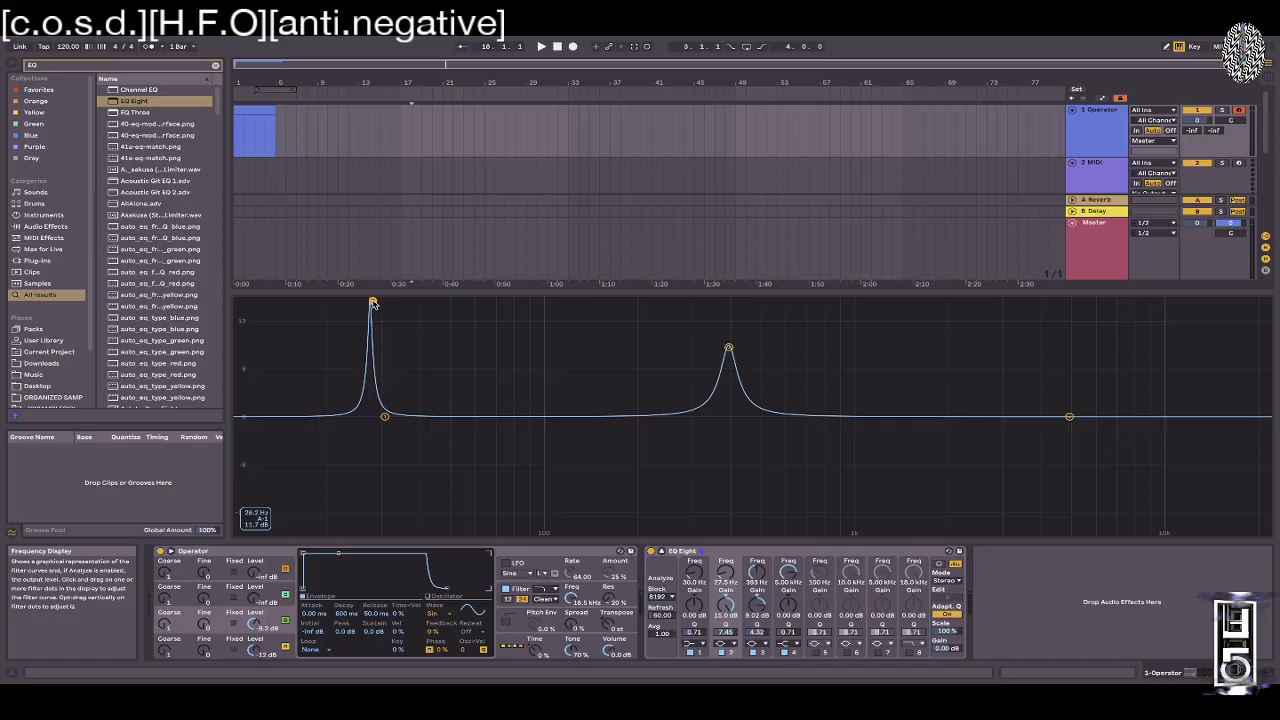
mouse_move(372, 303)
left_mouse_down()
mouse_move(317, 303)
mouse_move(350, 304)
left_mouse_up()
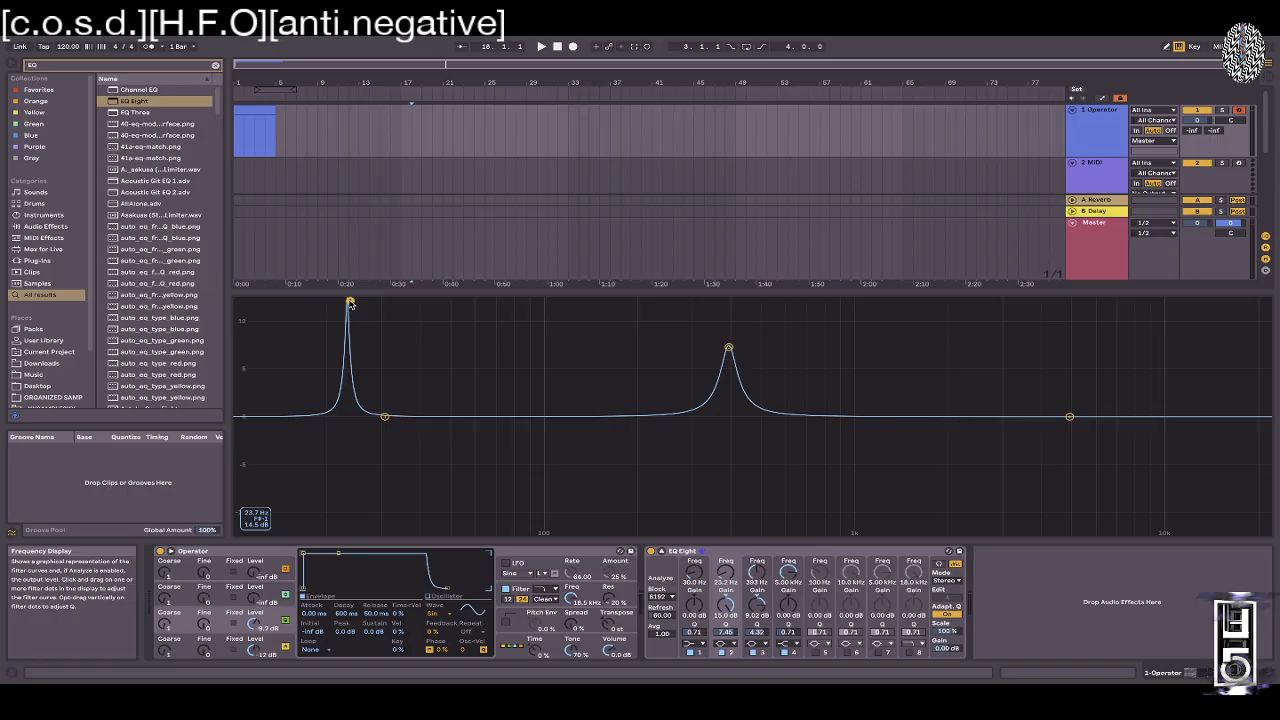
left_click_drag(350, 303, 379, 301)
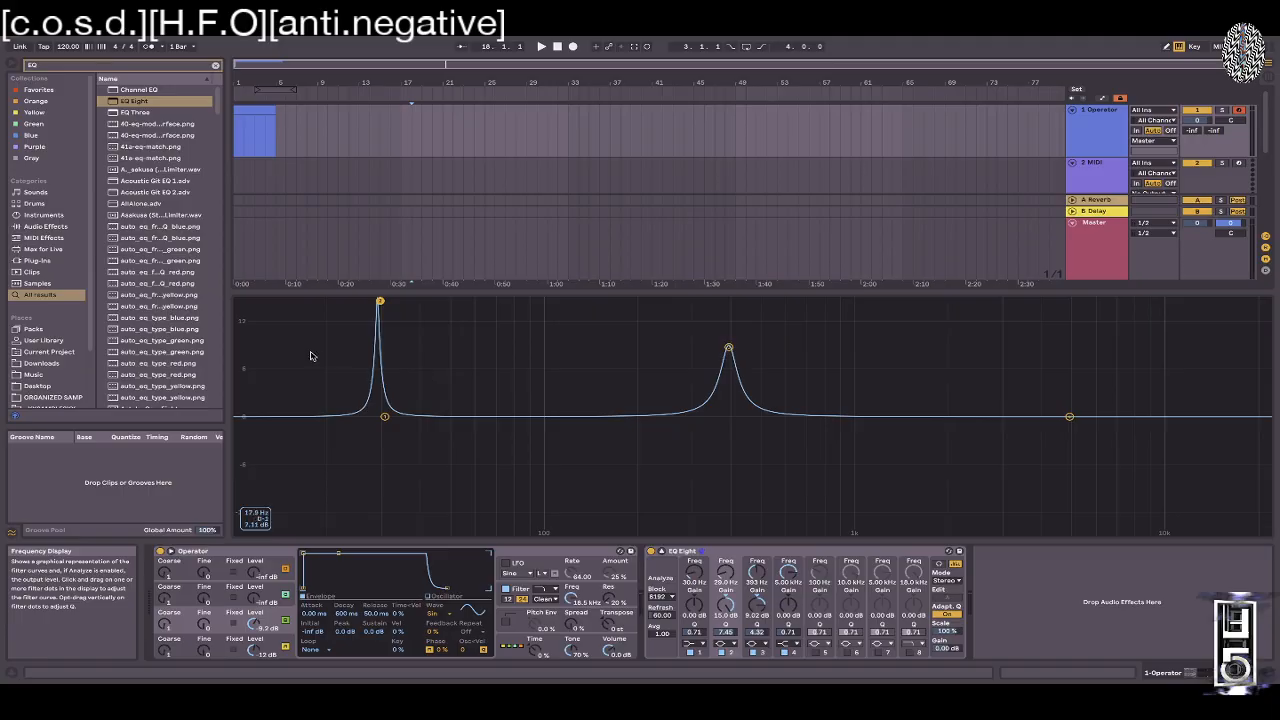
left_click_drag(379, 301, 586, 301)
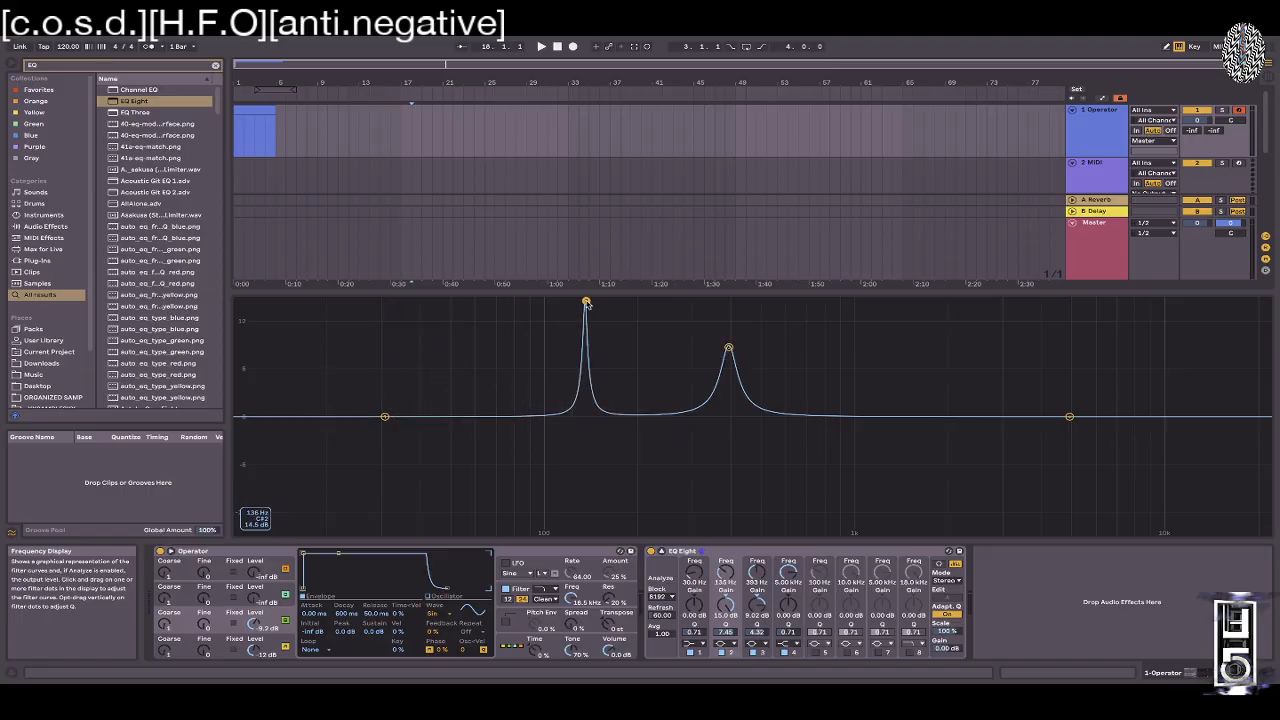
- Clear the browser search, list the Audio Effect Rack presets among the audio effects, and widen the browser
left_click(215, 65)
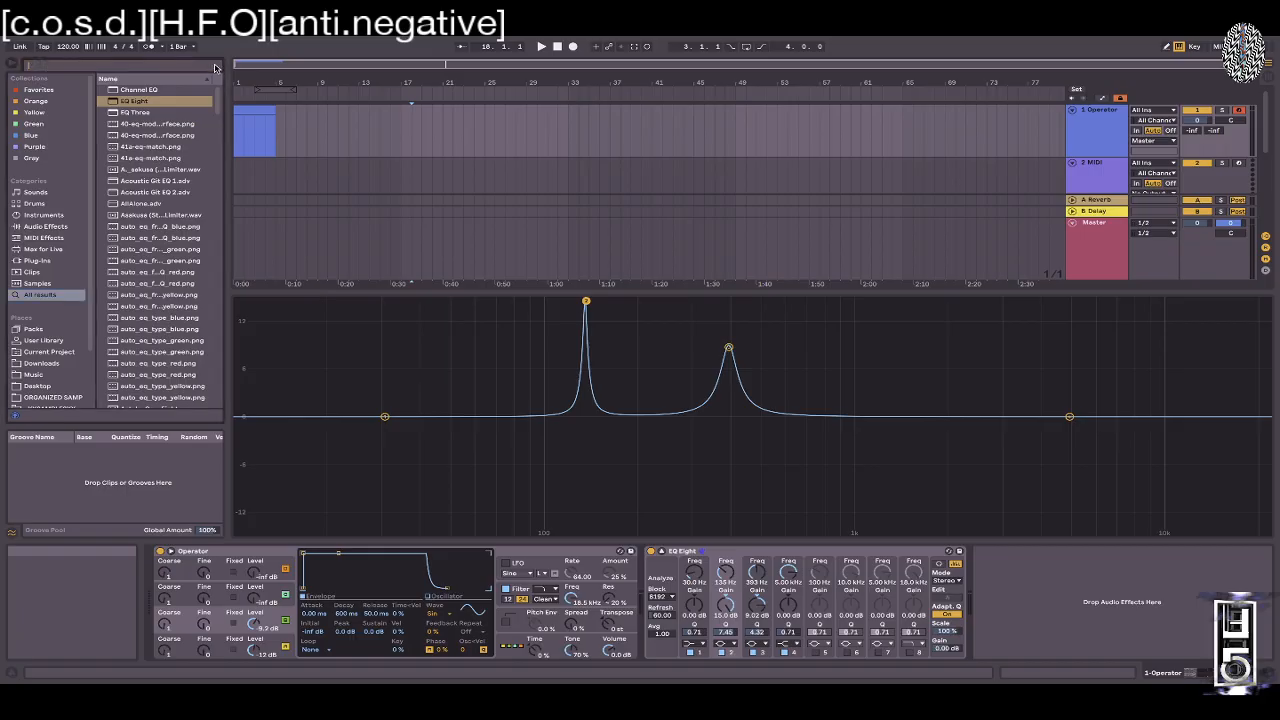
left_click(40, 238)
left_click(40, 226)
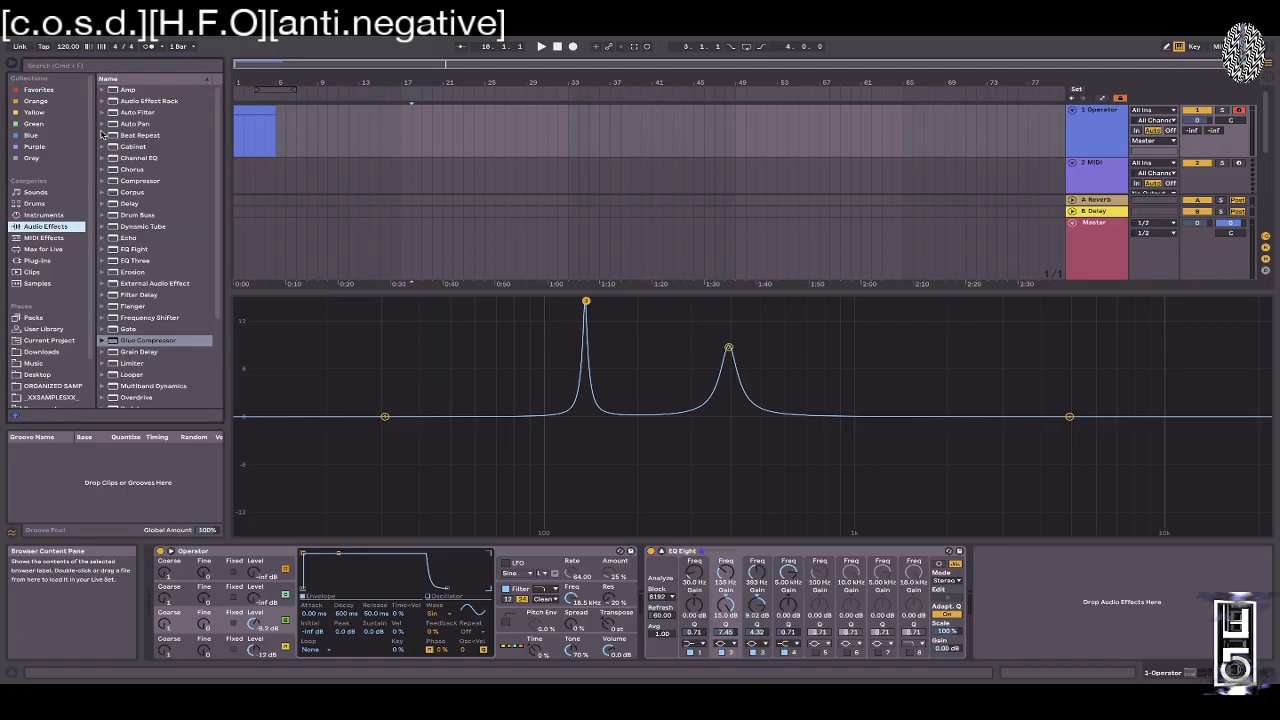
left_click(103, 101)
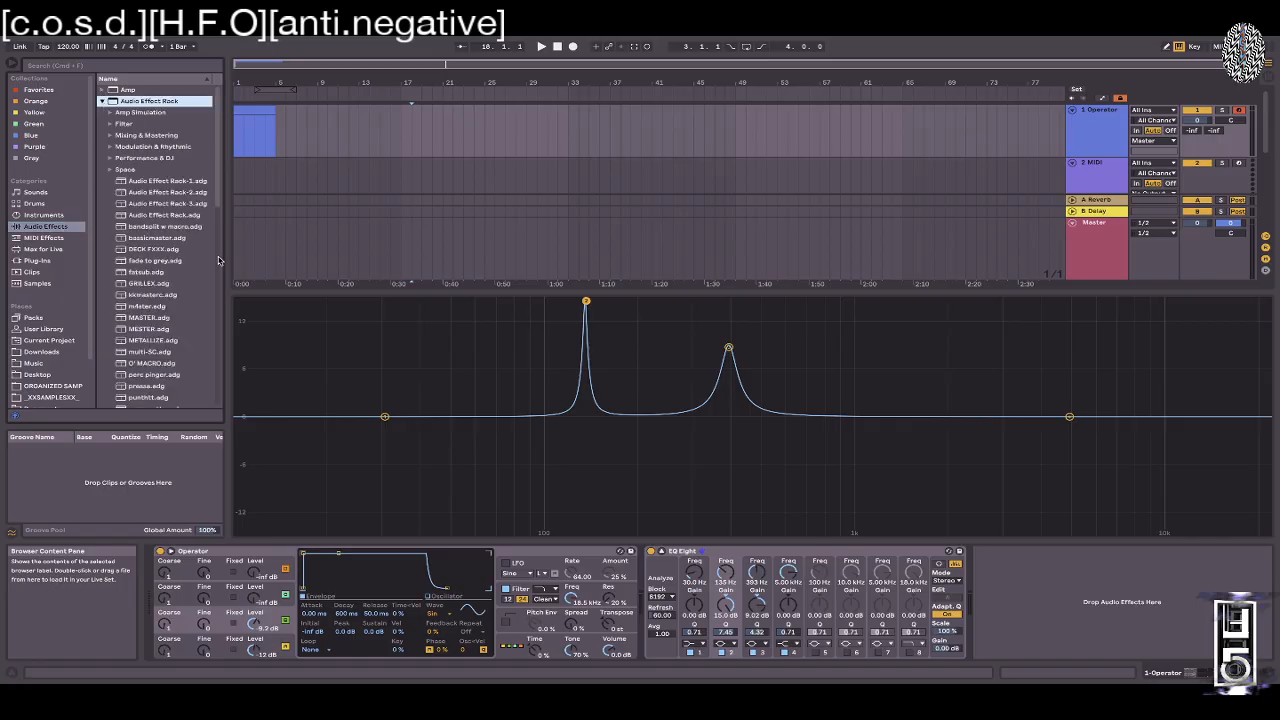
left_click_drag(225, 252, 277, 252)
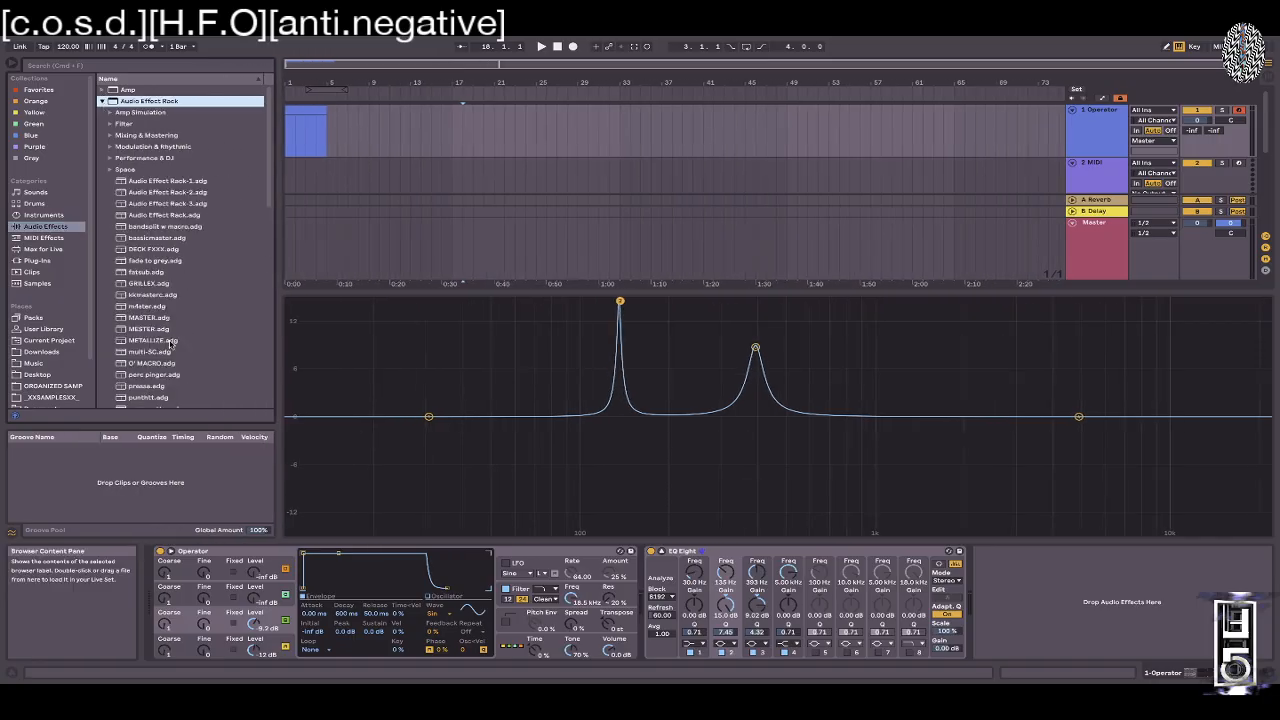
scroll(170, 343, "down", 5)
scroll(170, 343, "down", 5)
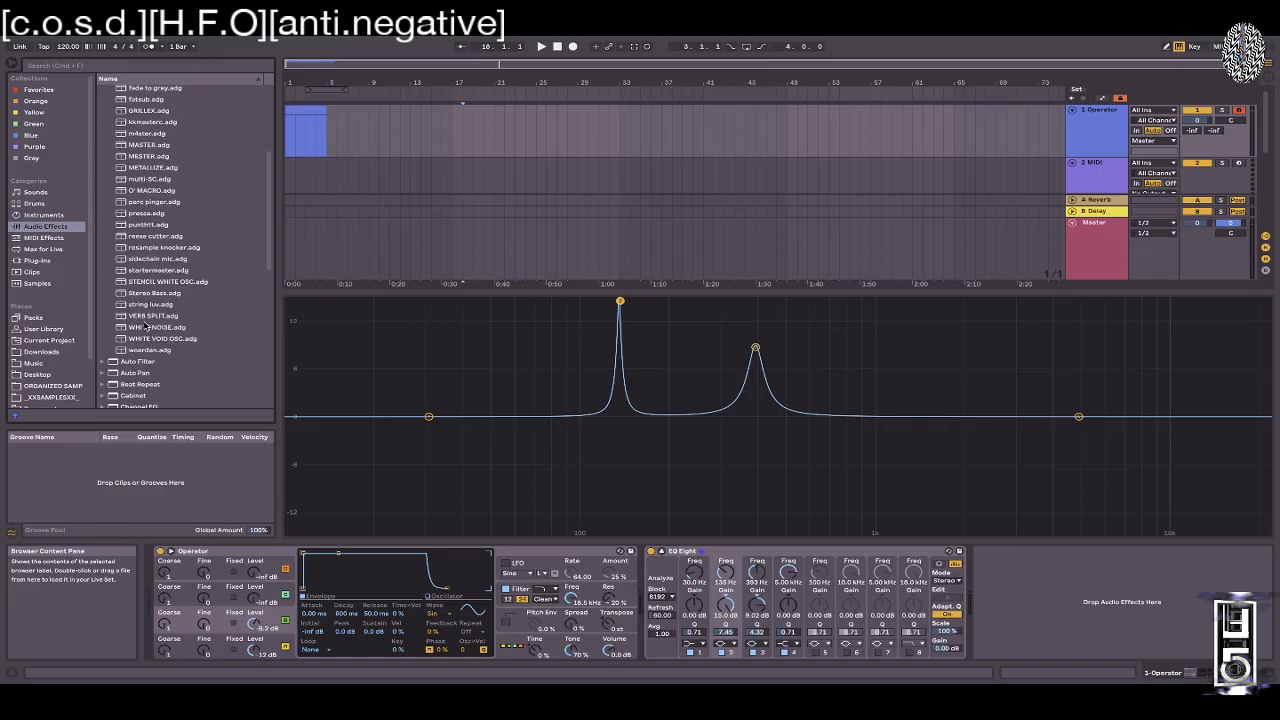
scroll(153, 268, "up", 3)
scroll(153, 268, "up", 3)
scroll(153, 268, "down", 1)
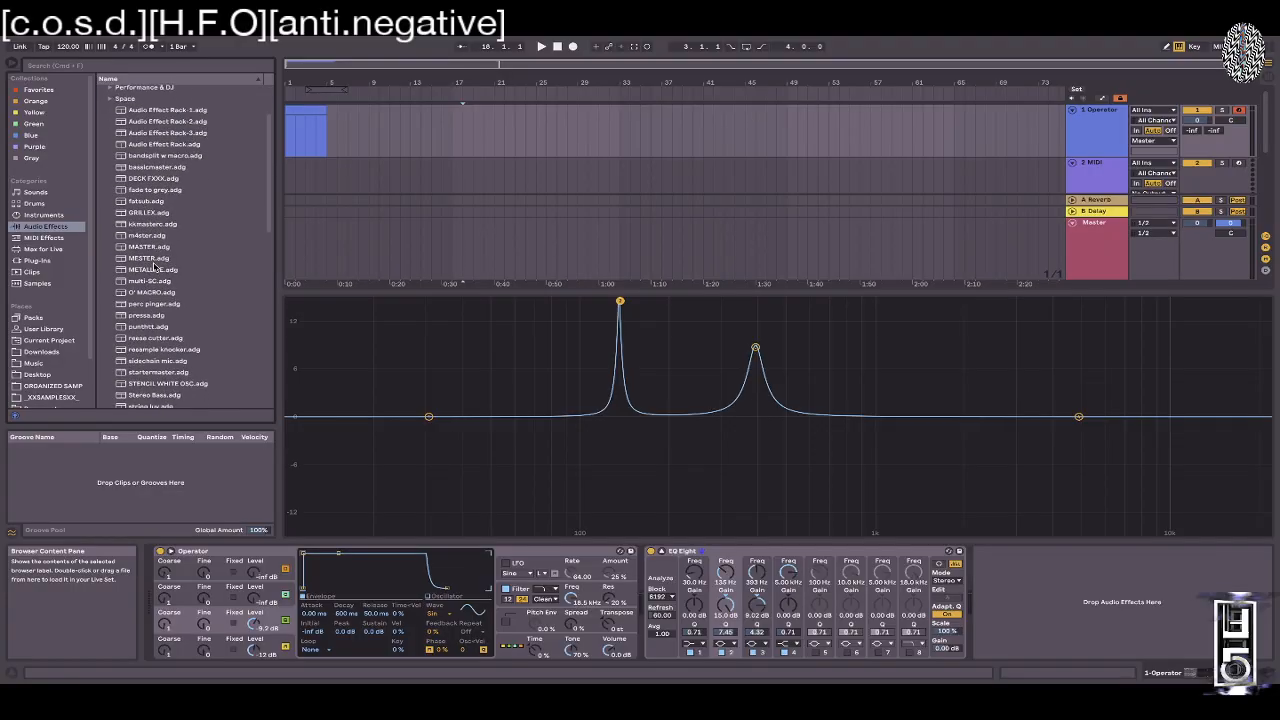
scroll(153, 266, "down", 4)
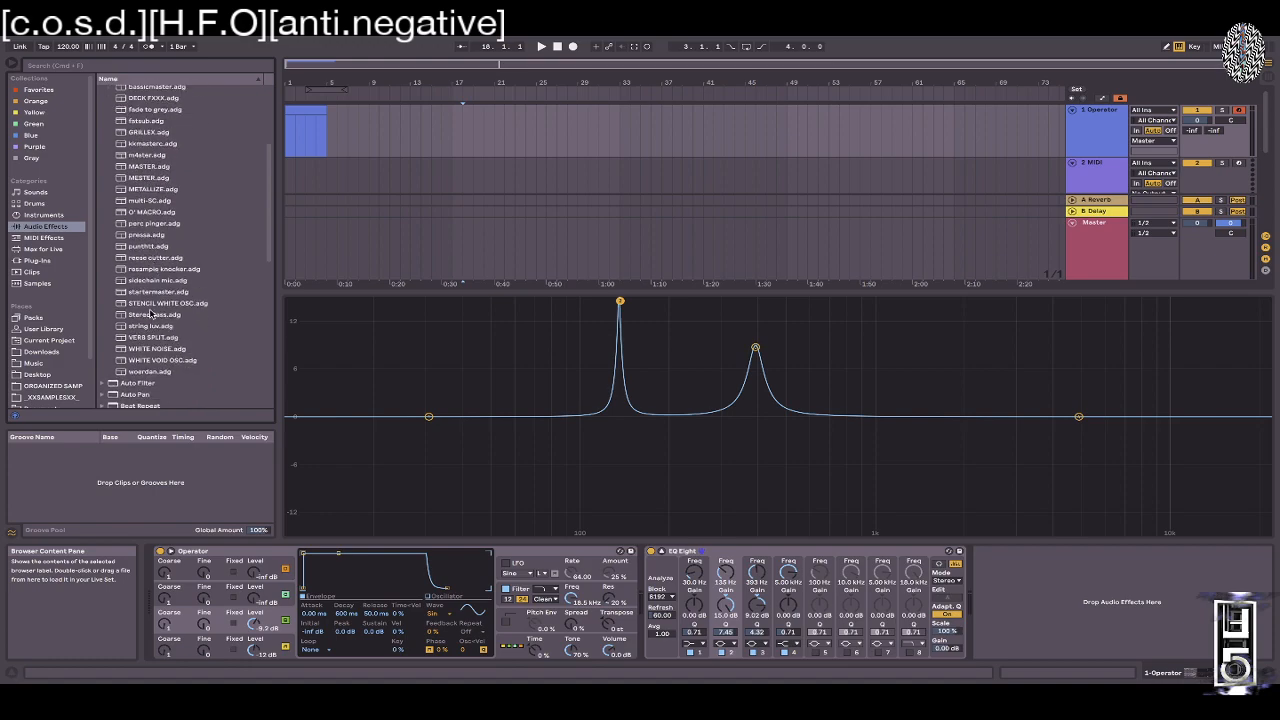
double_click(156, 247)
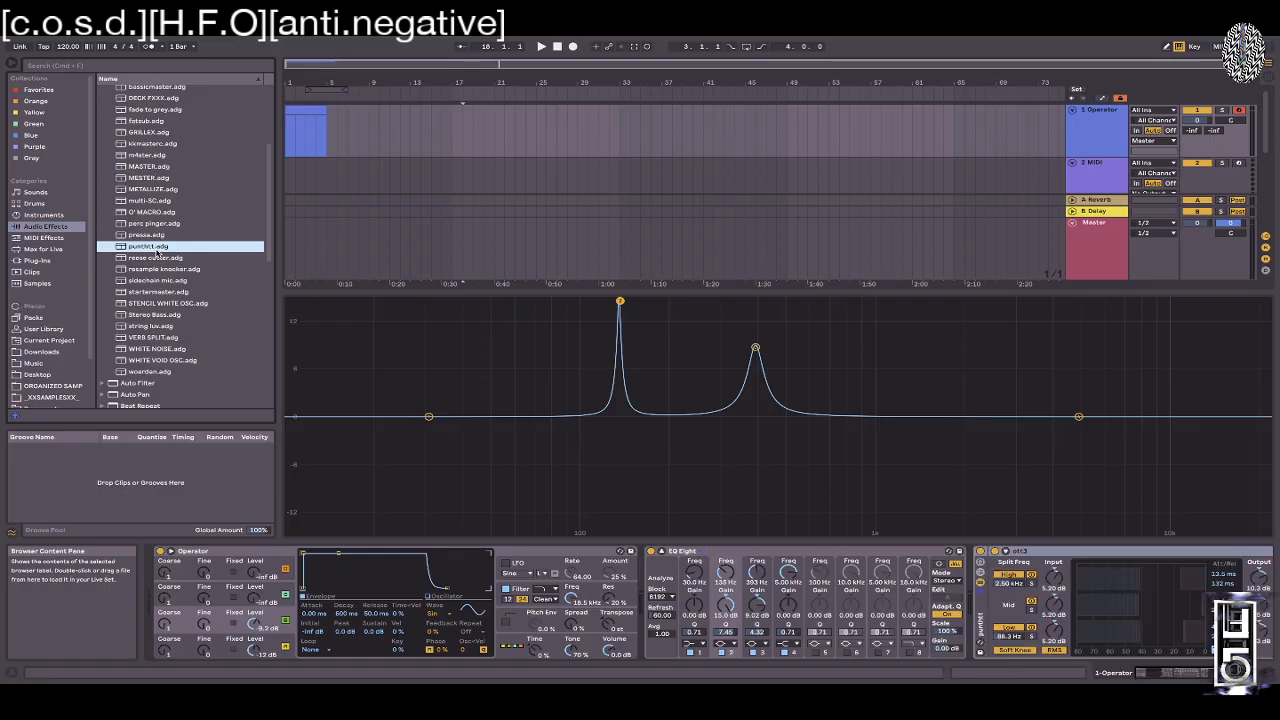
scroll(720, 587, "right", 5)
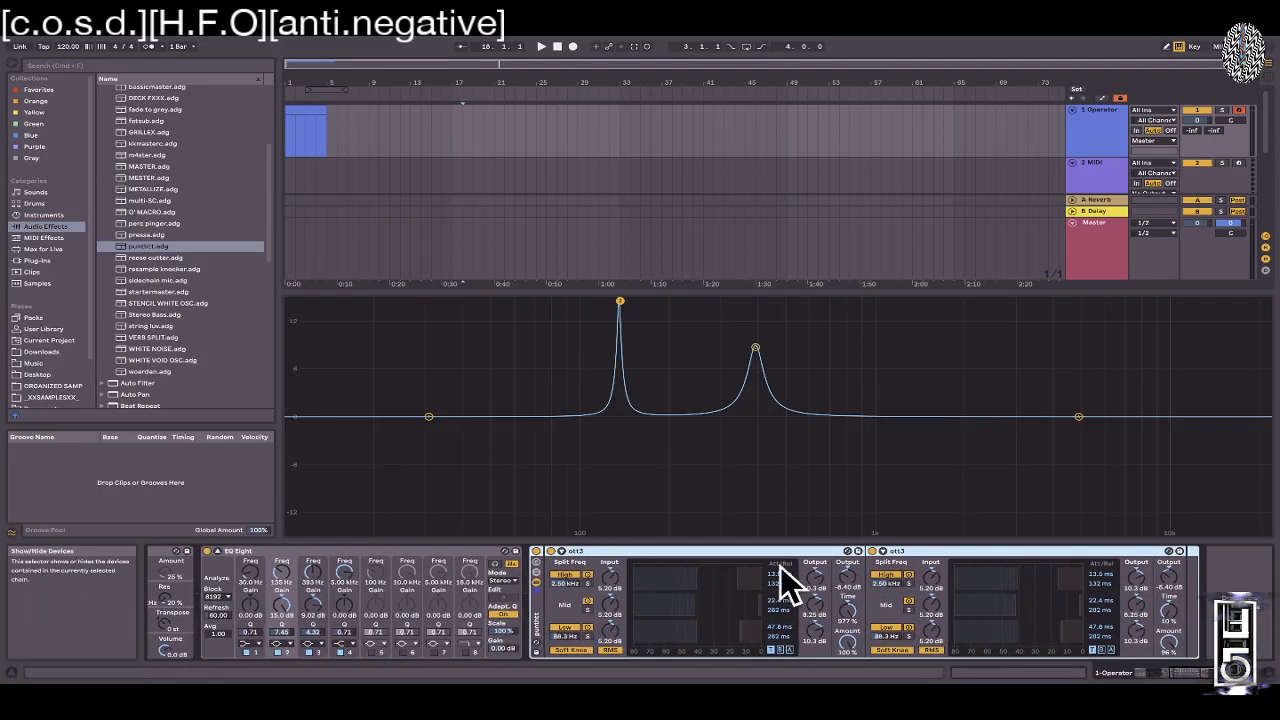
key("Delete")
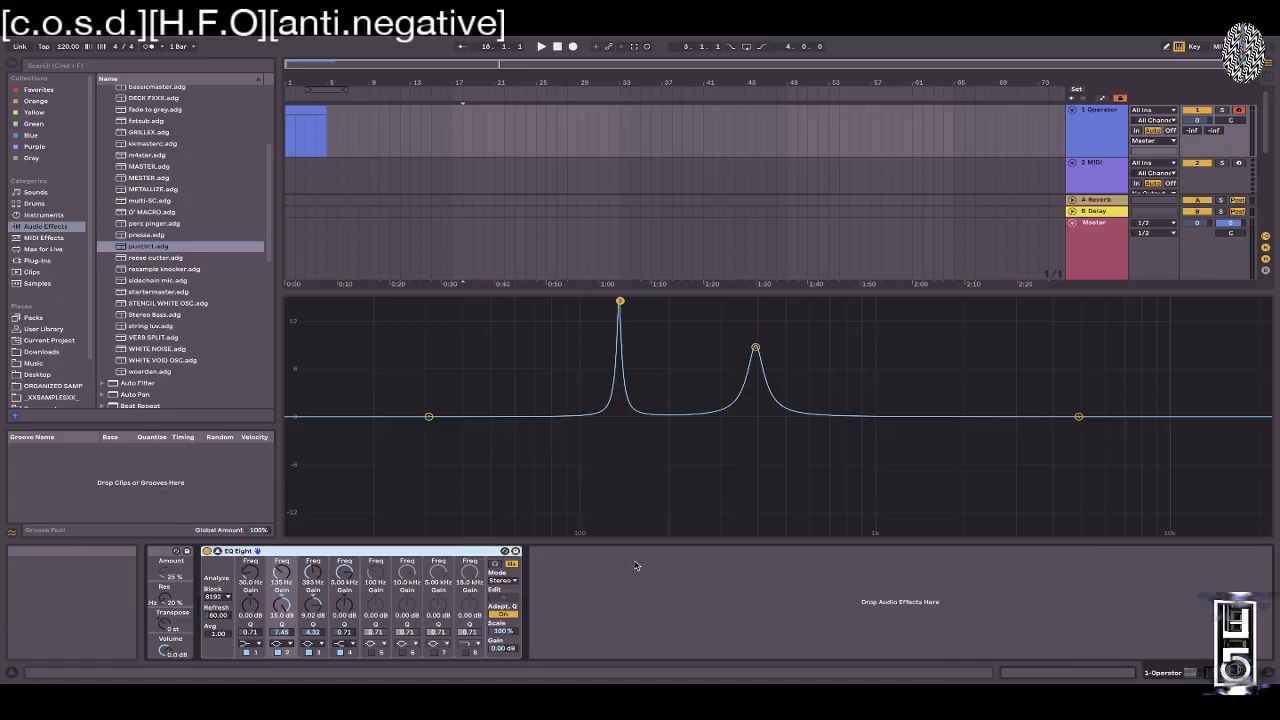
- Load the perc pinger rack after the EQ Eight and set its ring macro to 127 and cutoff to 316 Hz
left_click(148, 242)
scroll(150, 250, "up", 4)
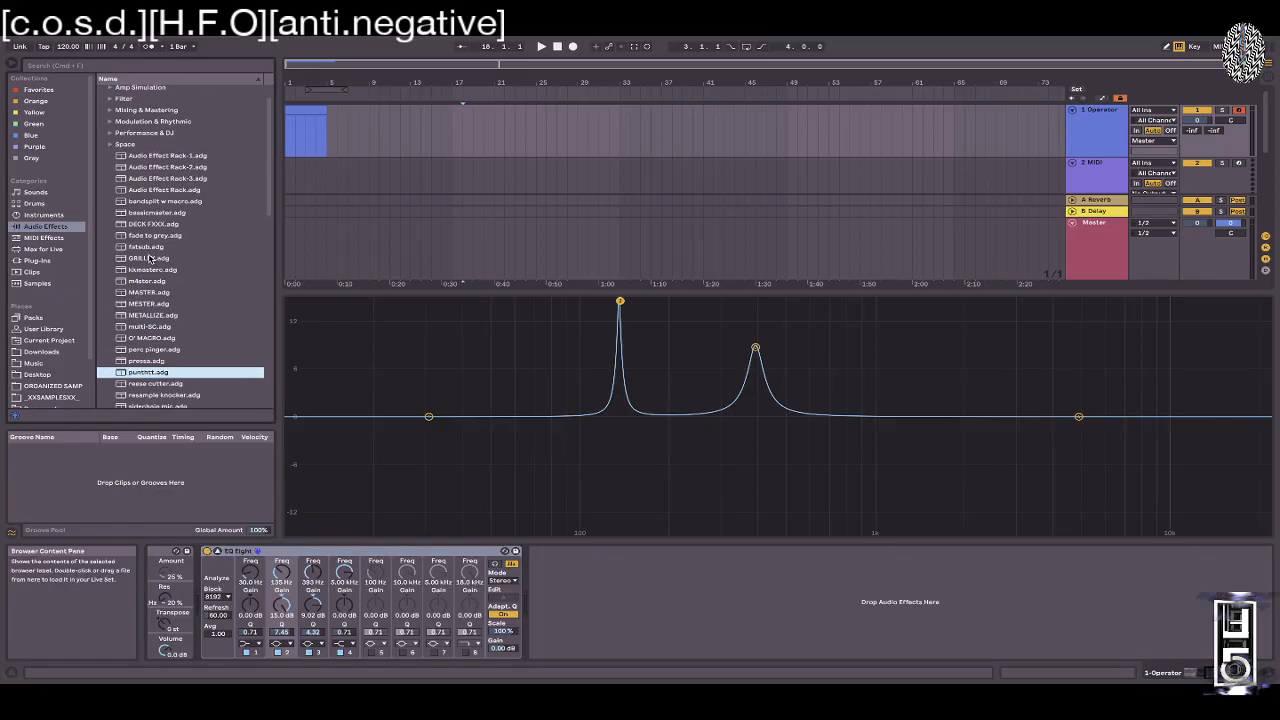
double_click(150, 350)
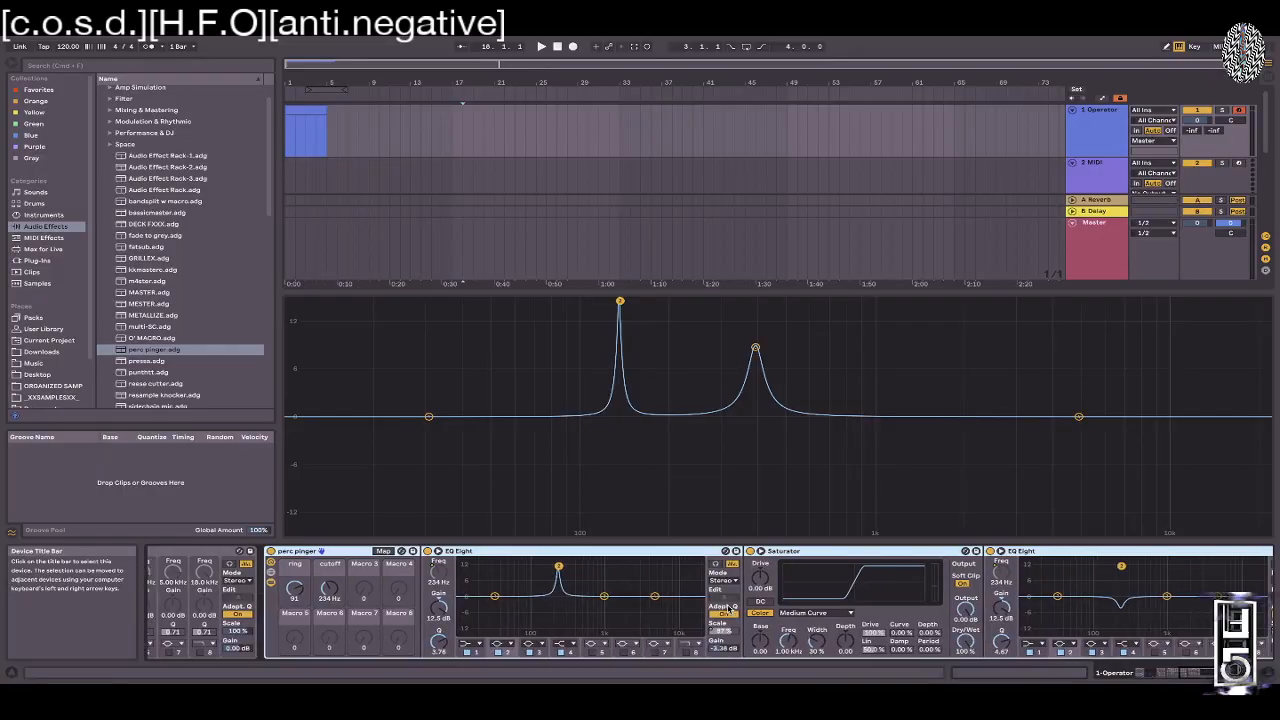
left_click_drag(264, 590, 264, 520)
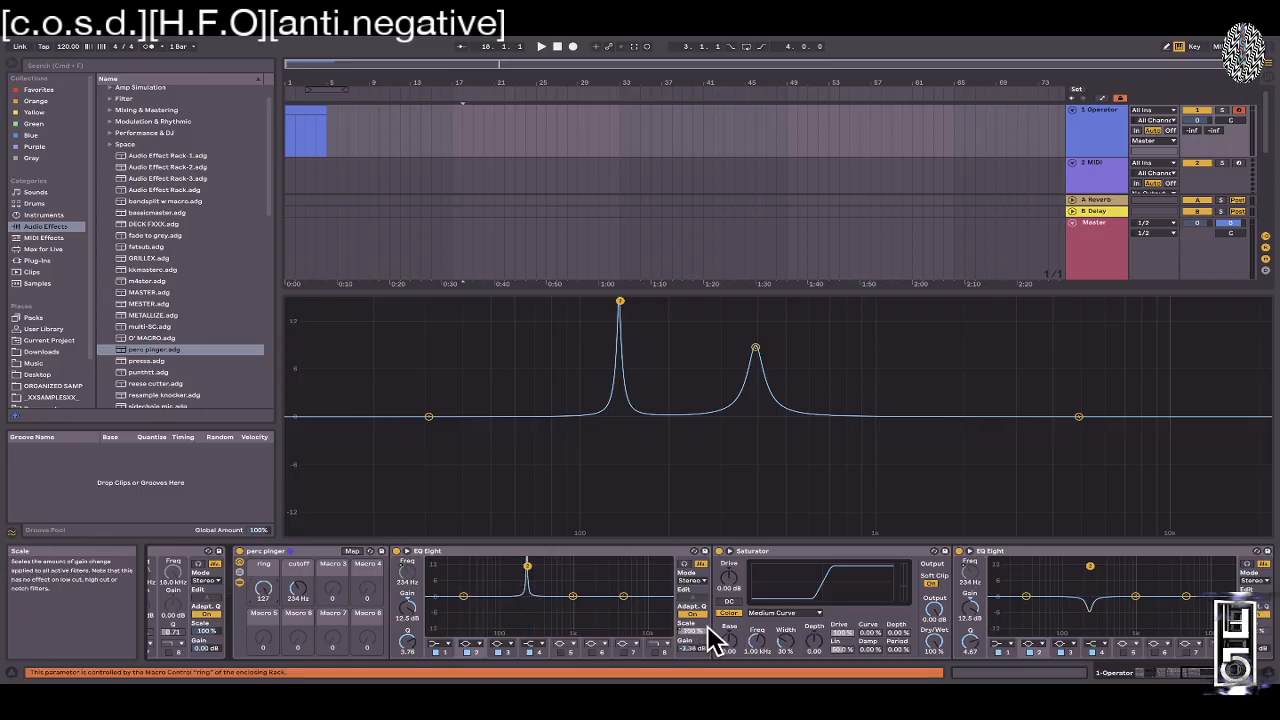
left_click(291, 590)
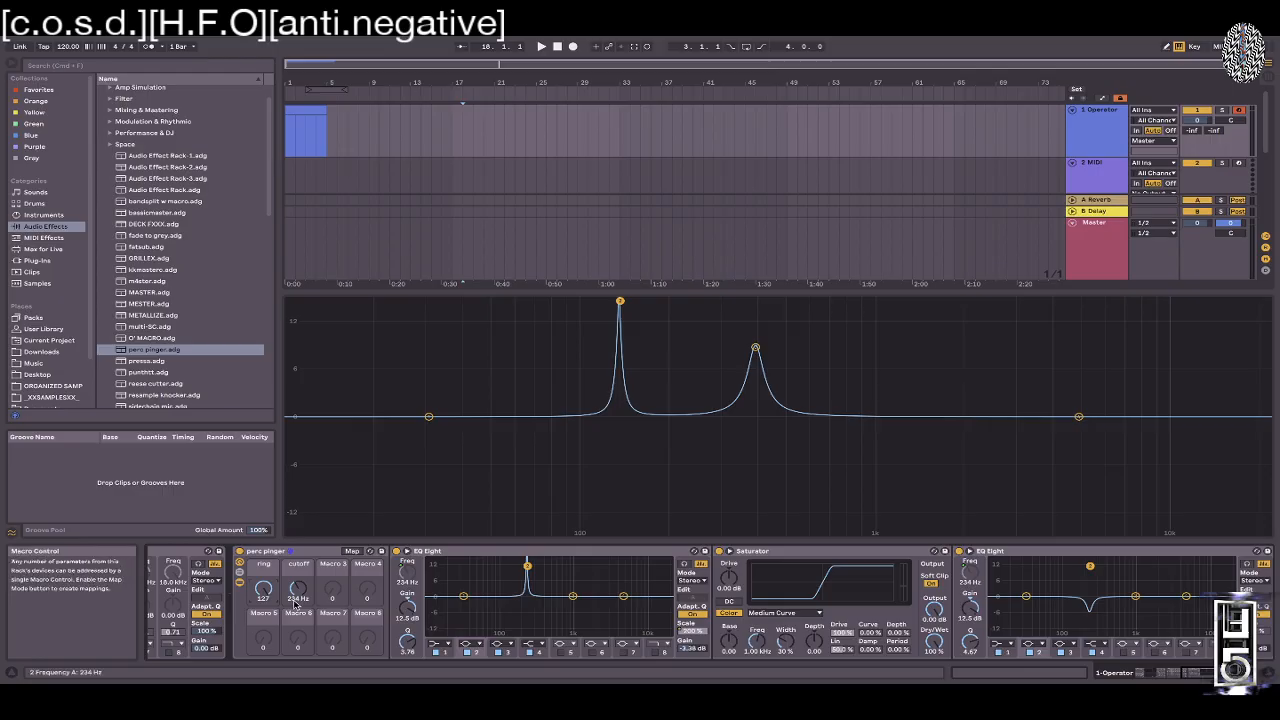
left_click_drag(295, 603, 295, 594)
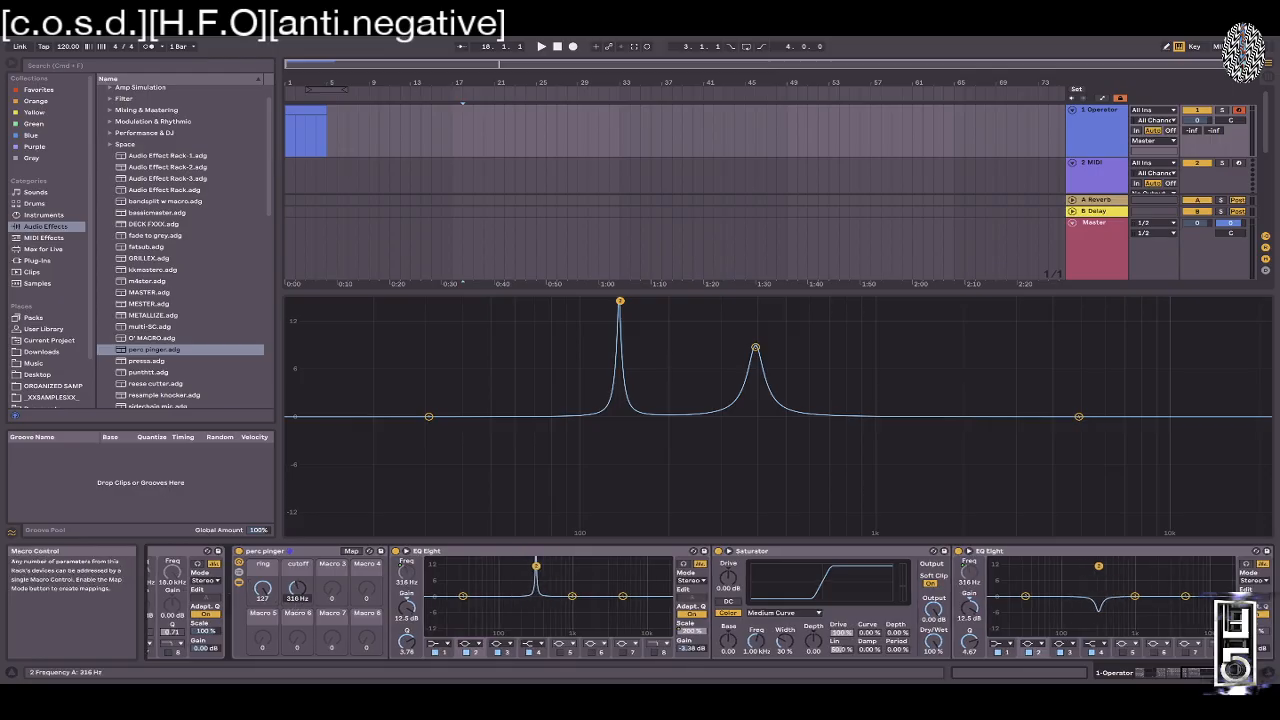
- Search the browser for BOOMBAPX and replace the Operator instrument with the boombapXX.adg drum rack
scroll(310, 600, "left", 10)
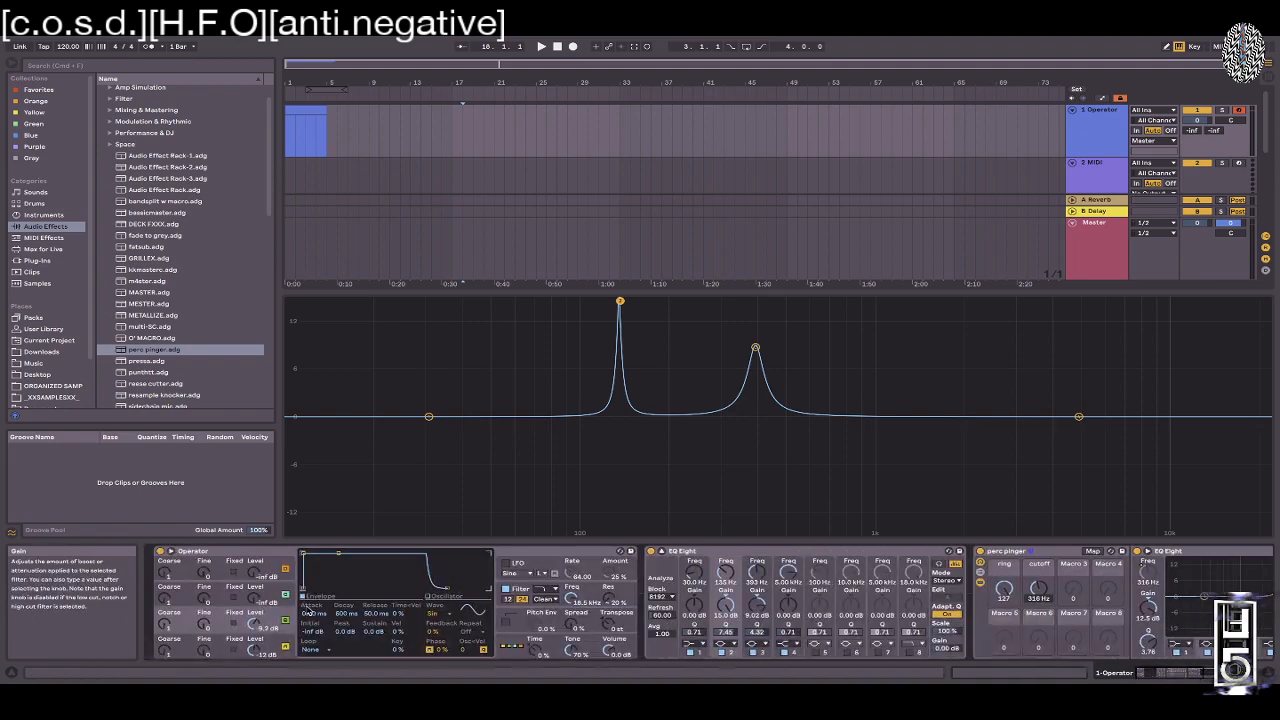
left_click(210, 552)
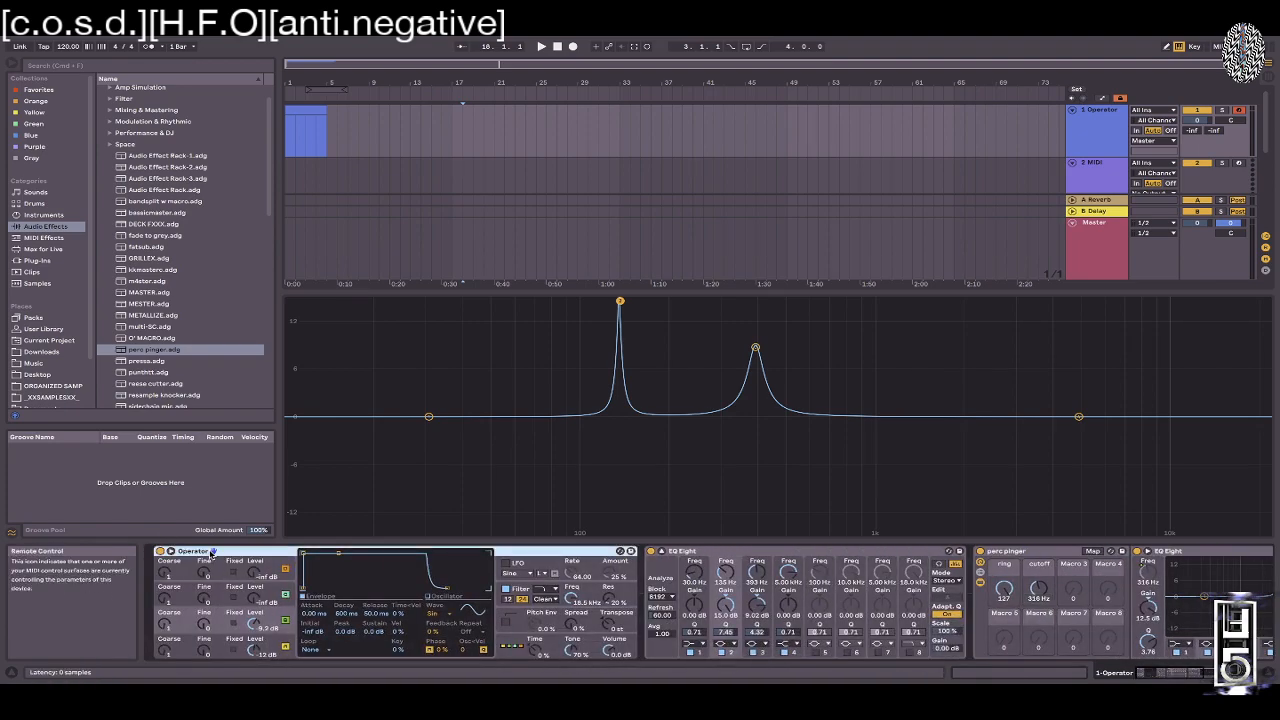
key("super+f")
type("BO")
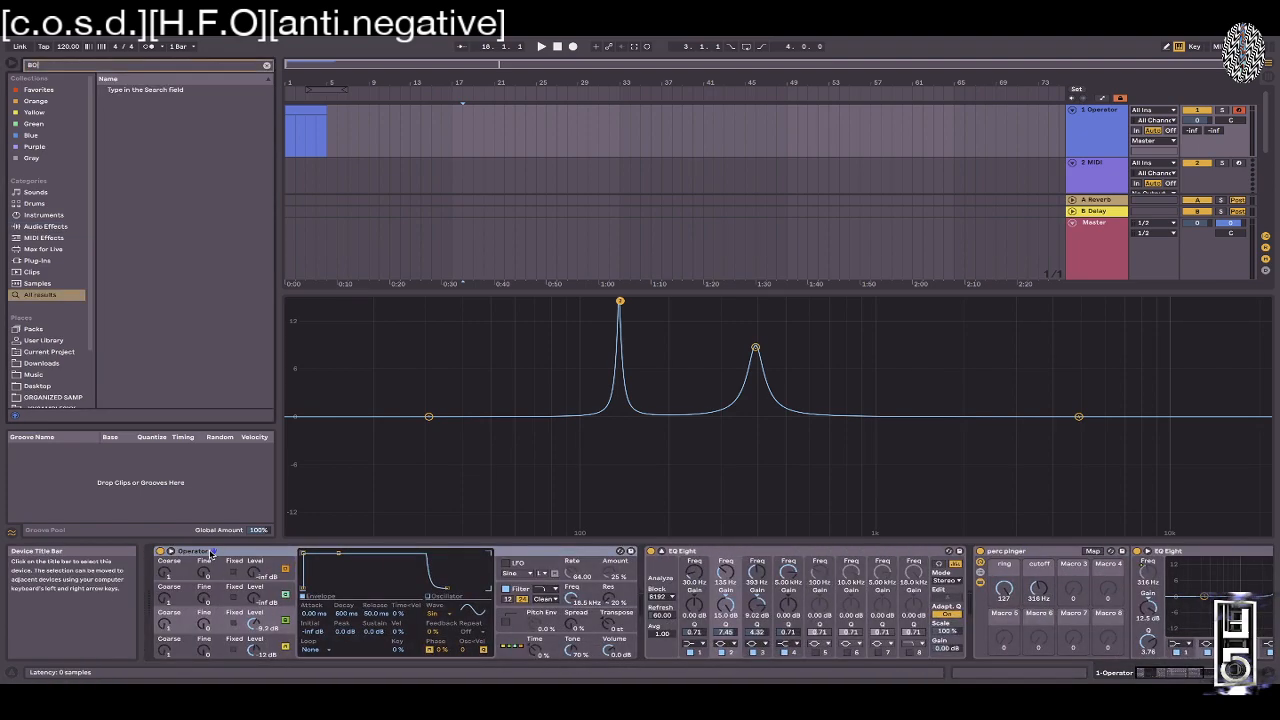
type("OMBAPX")
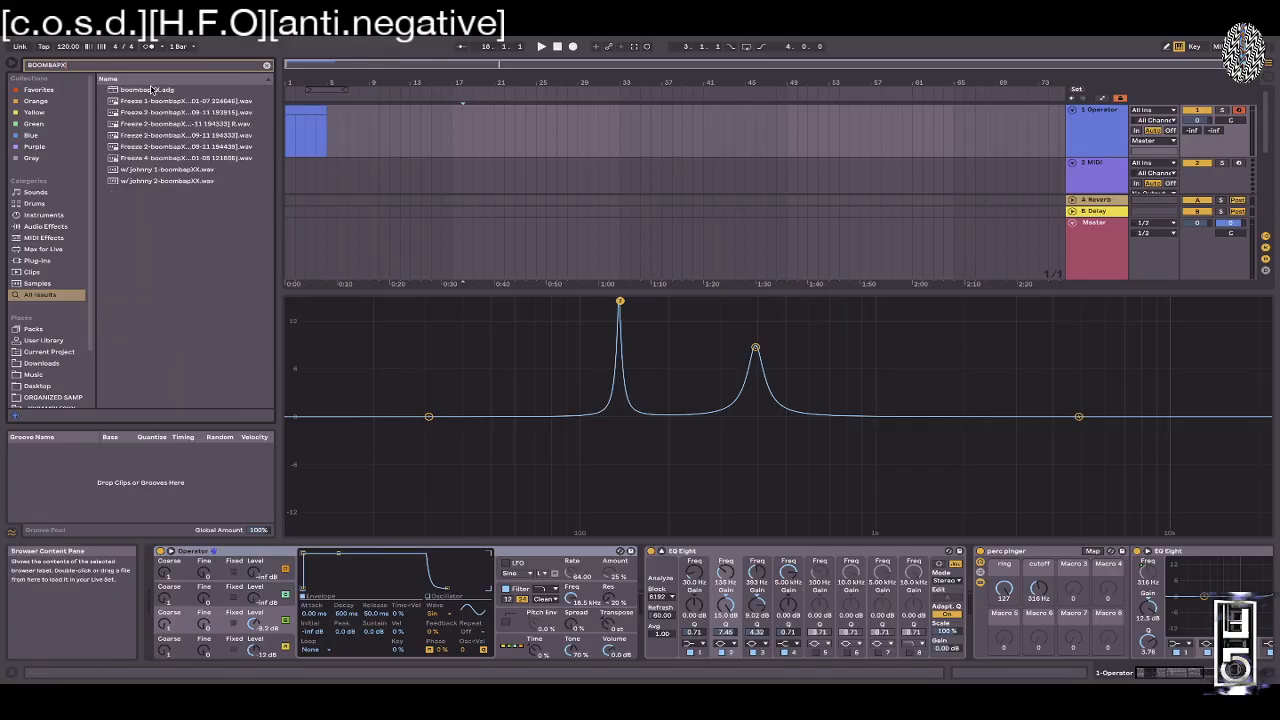
left_click(151, 89)
left_click_drag(568, 617, 570, 616)
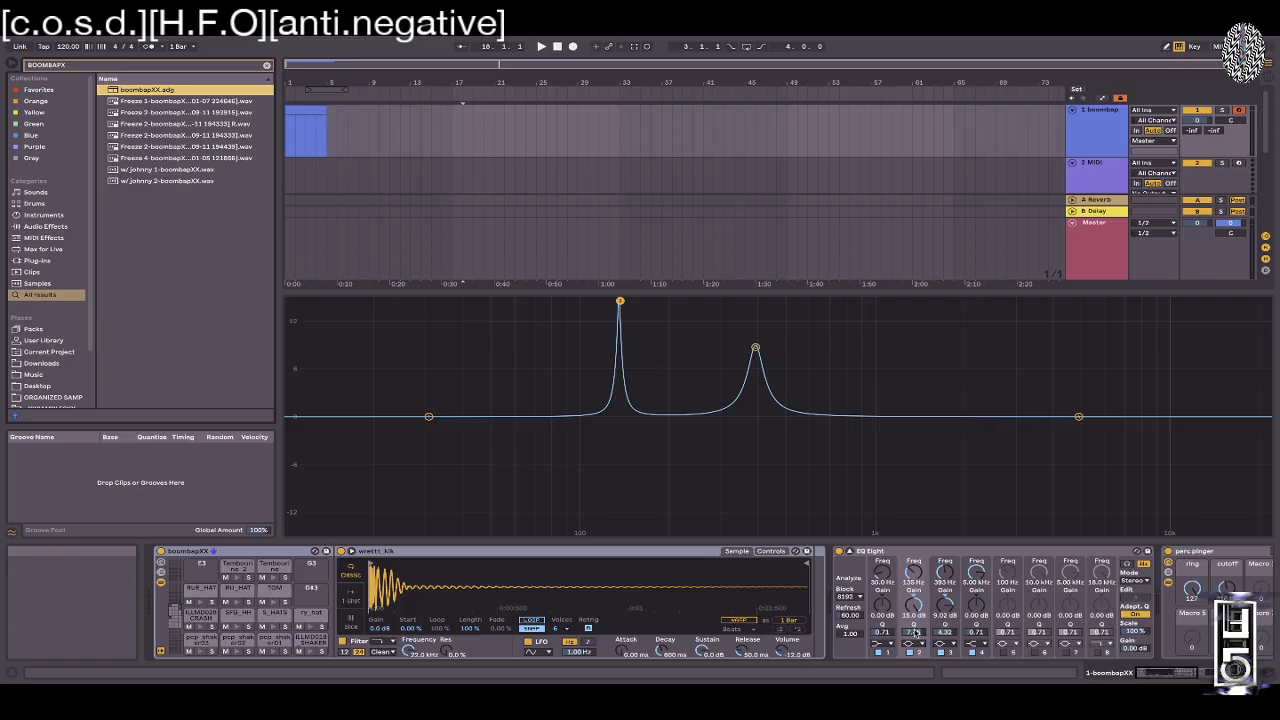
- Play a short series of drum rack hits to hear them through the effect chain
key("a")
key("z")
key("z")
key("s")
key("a")
key("a")
key("s")
- Set the perc pinger rack's ring macro to about 95 and its cutoff to 144 Hz
left_click_drag(1163, 673, 1186, 673)
scroll(770, 592, "right", 1)
left_click_drag(791, 588, 757, 616)
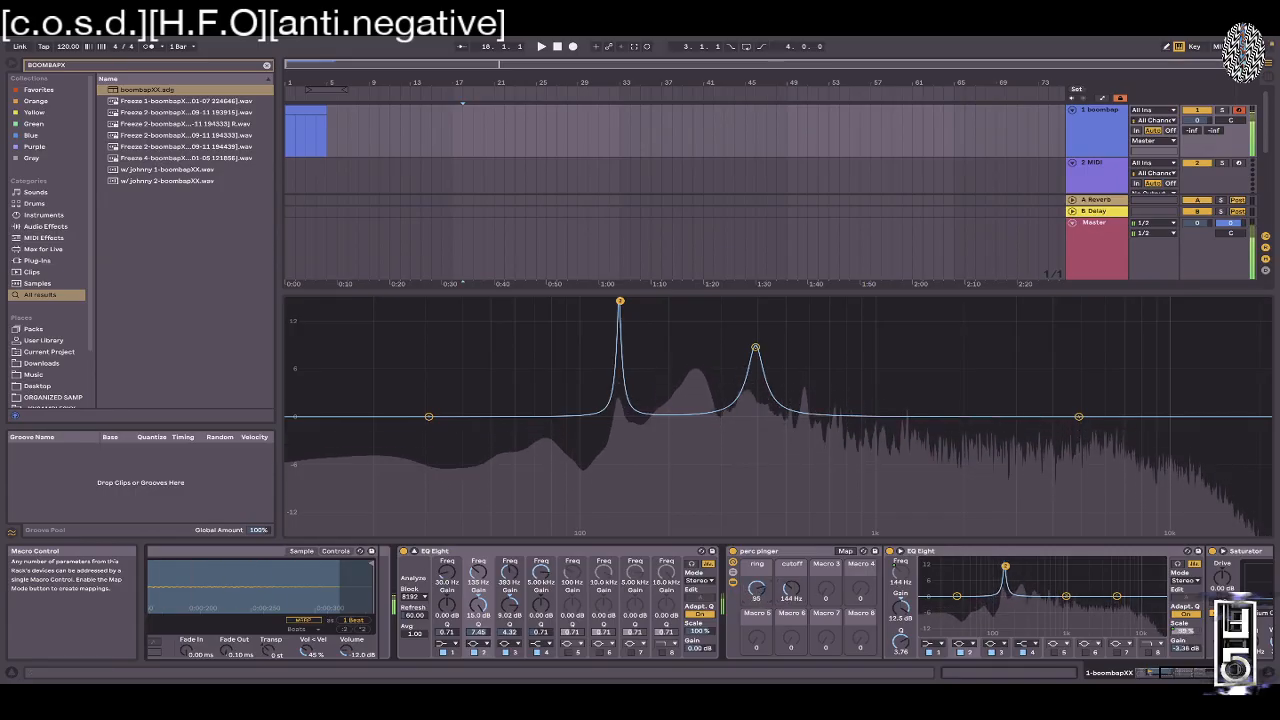
- Raise the Q of the first EQ Eight inside the perc pinger rack to 18.0 and set the ring macro to 127
scroll(810, 593, "right", 3)
scroll(807, 591, "right", 2)
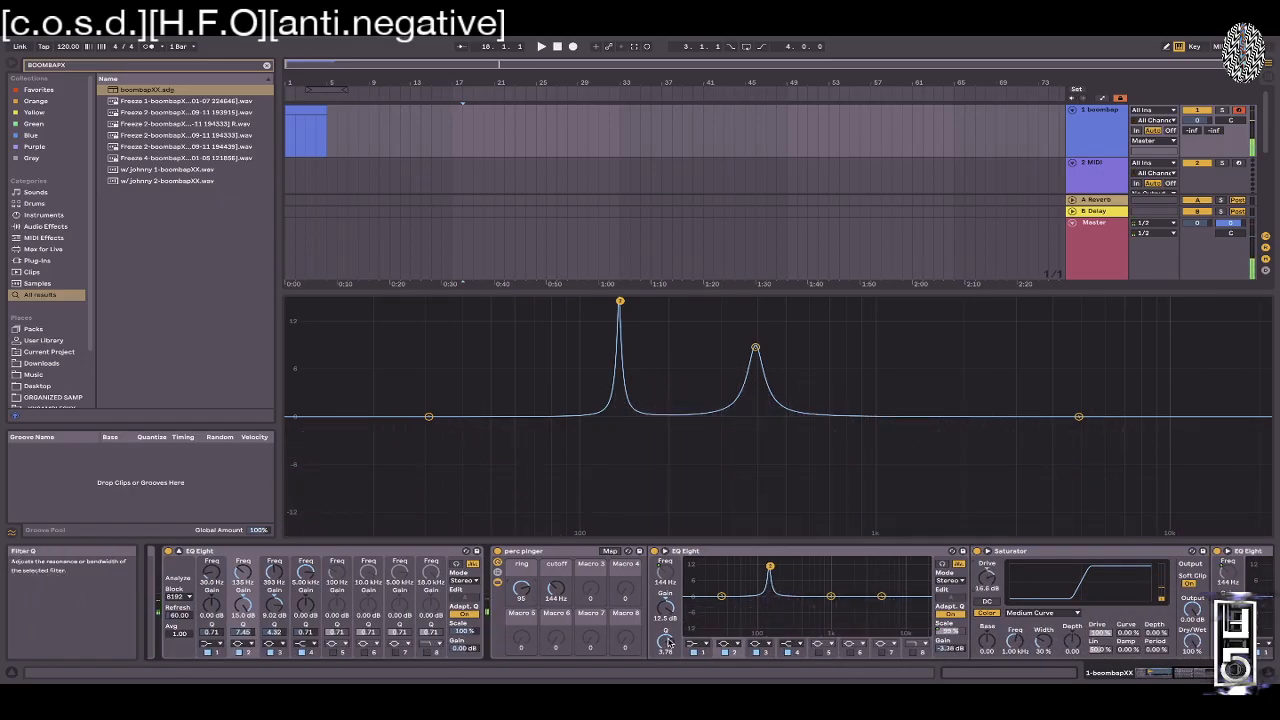
left_click_drag(665, 642, 665, 612)
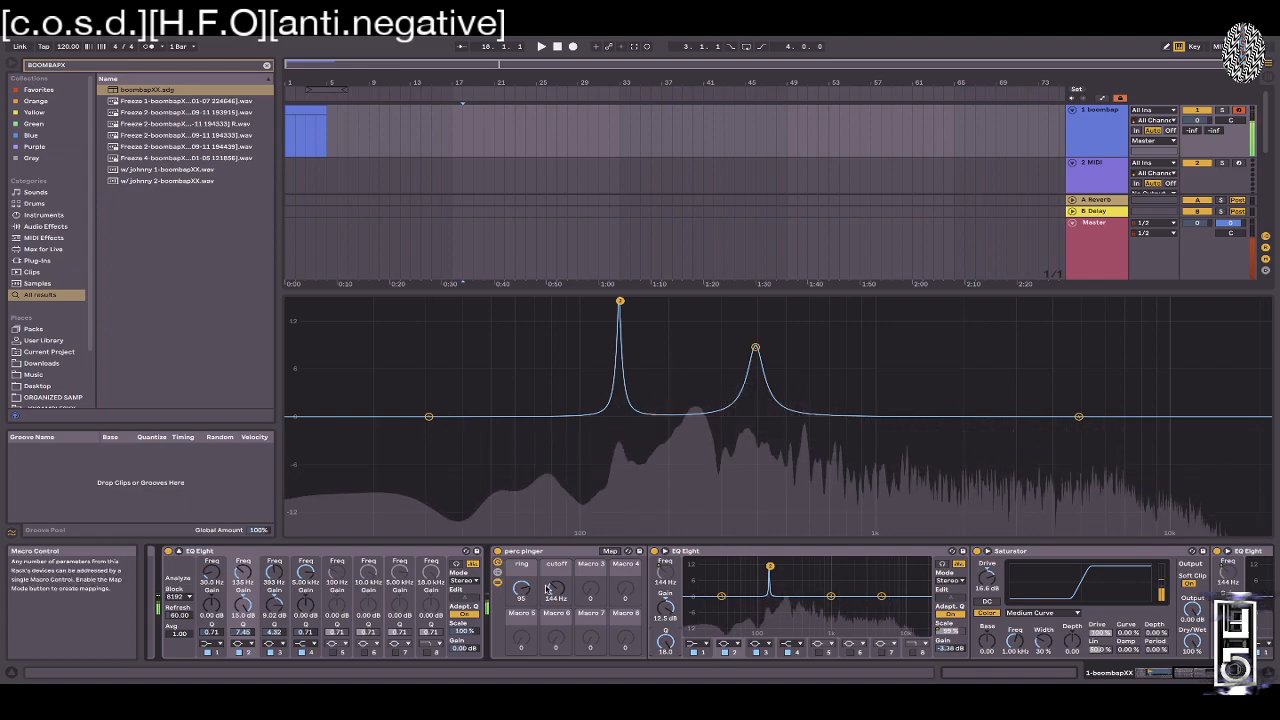
left_click_drag(530, 591, 521, 582)
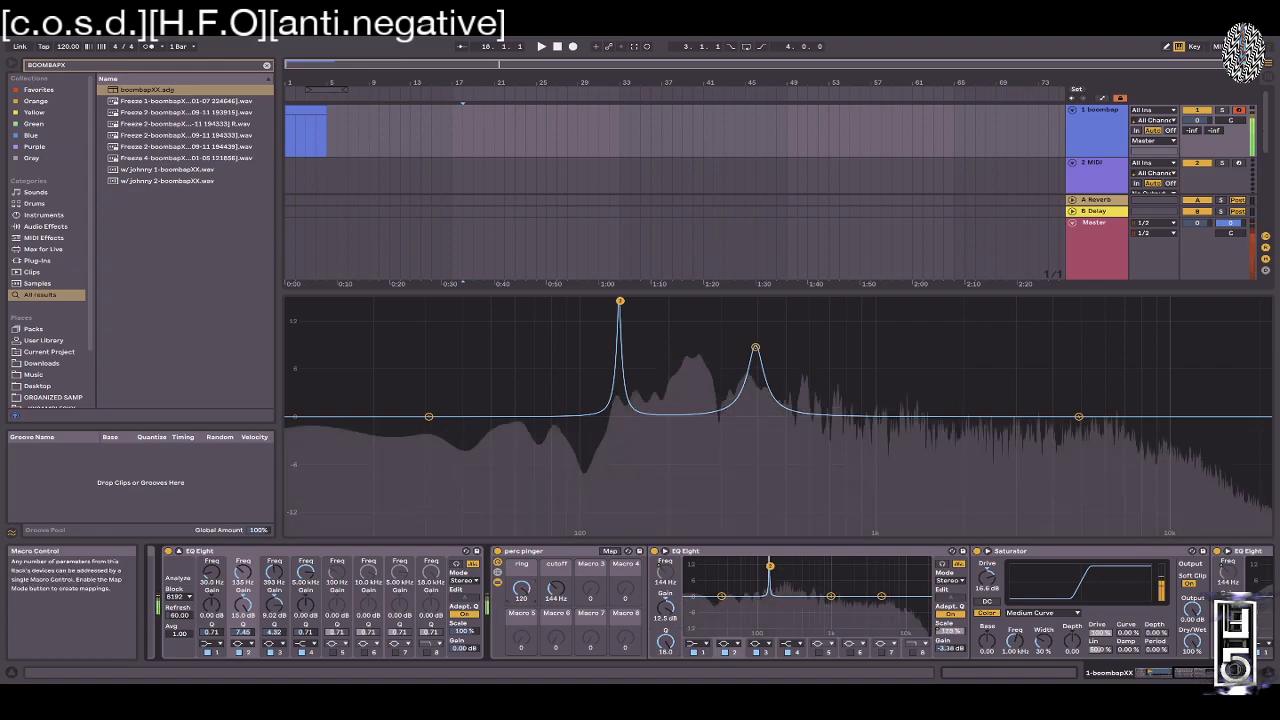
- Enable a highpass filter on the SNARE_WHOA_WHOA sample at about 678 Hz with 68% resonance, and transpose the sample up
scroll(598, 583, "left", 7)
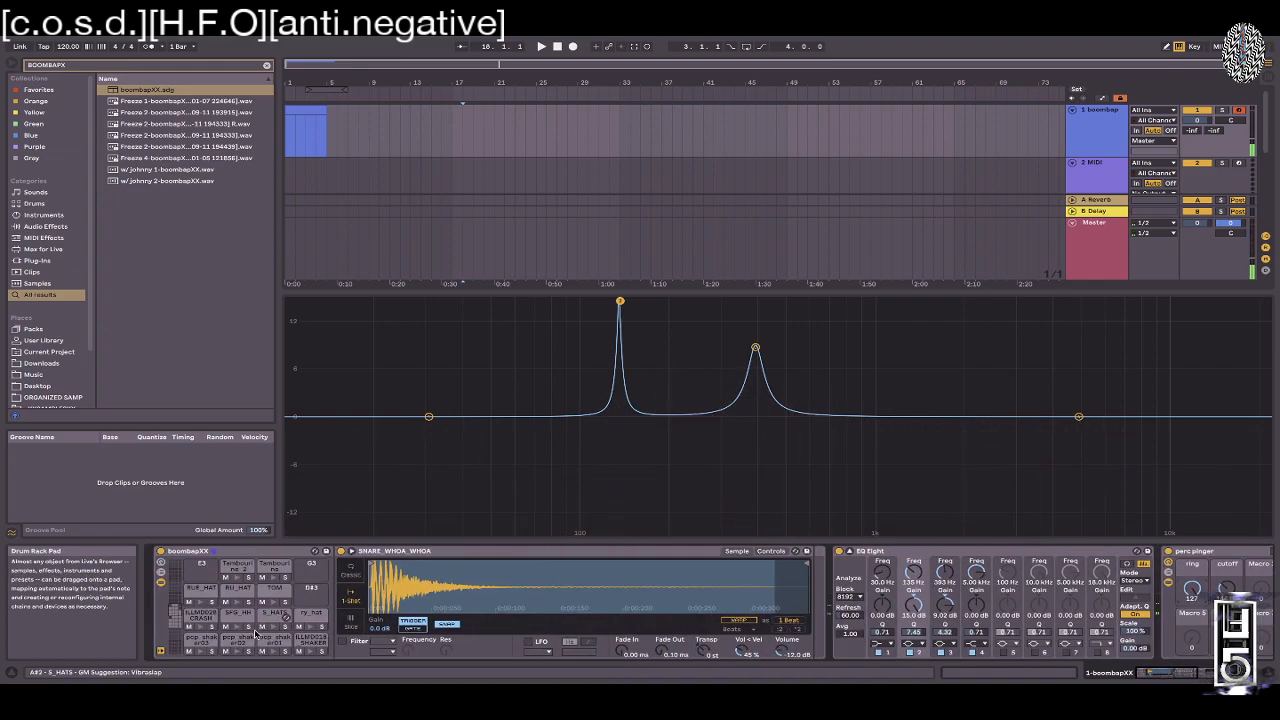
scroll(287, 634, "down", 4)
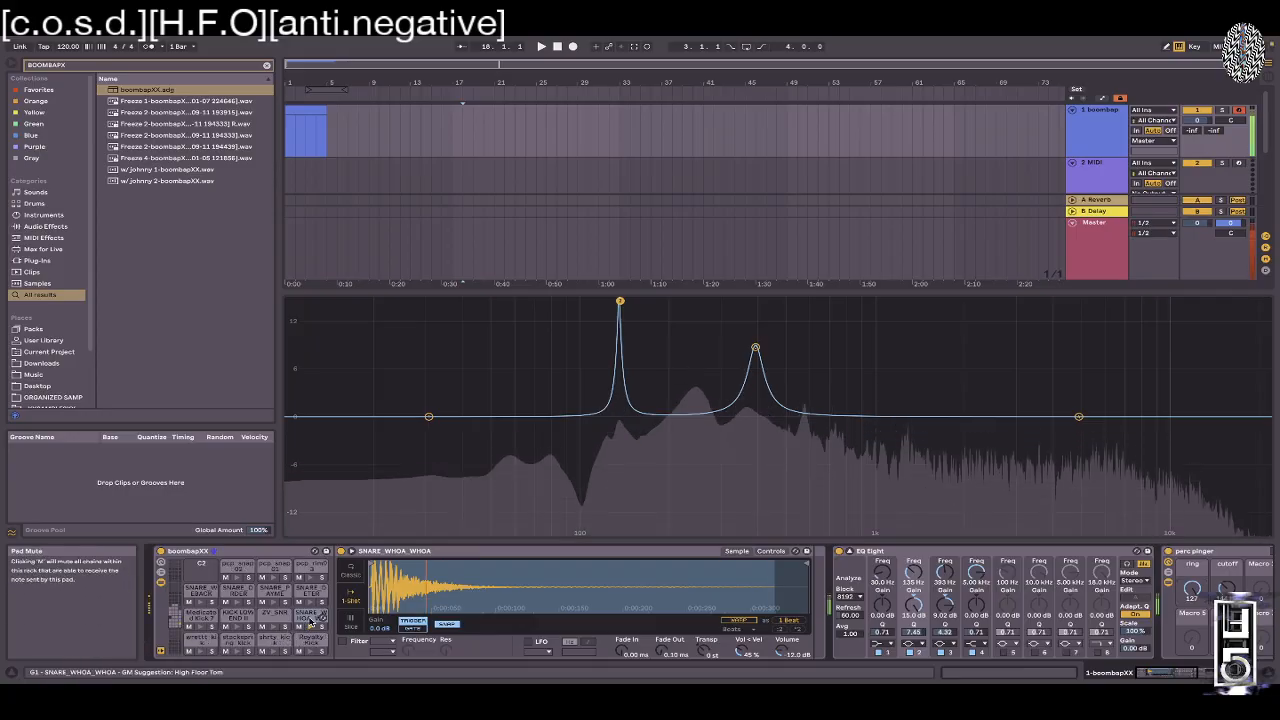
left_click(341, 642)
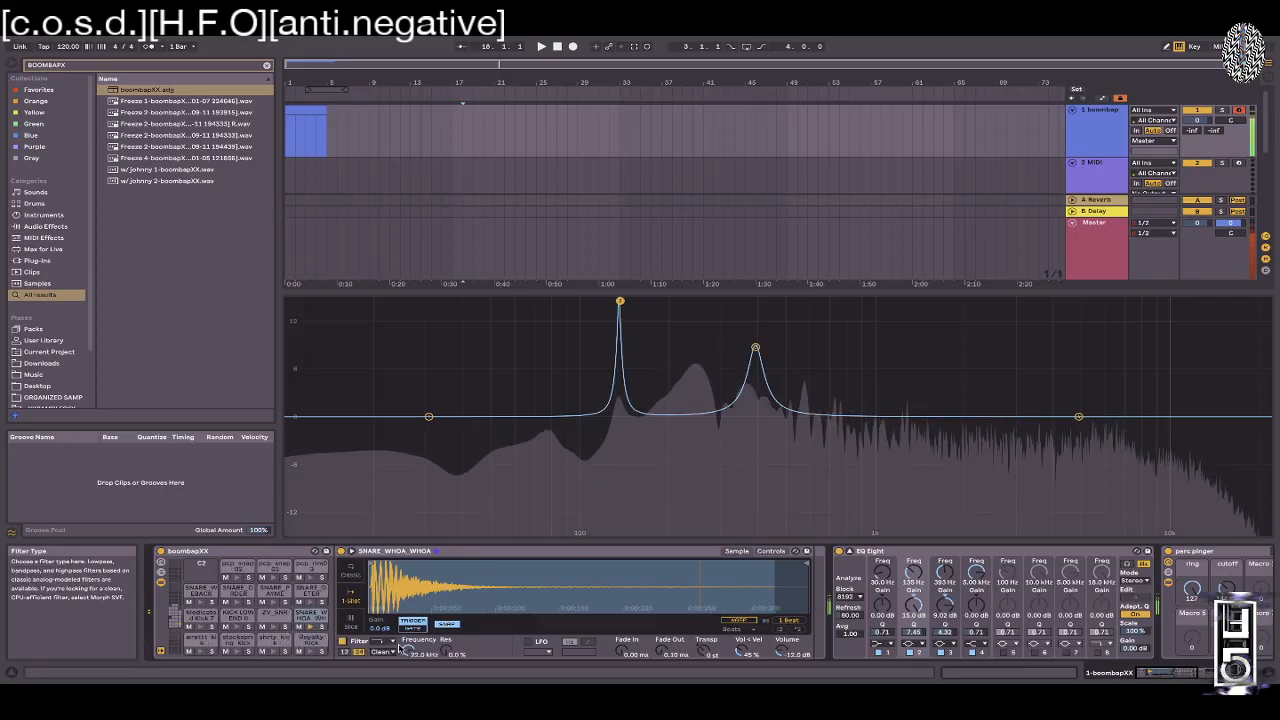
left_click(383, 641)
left_click(383, 605)
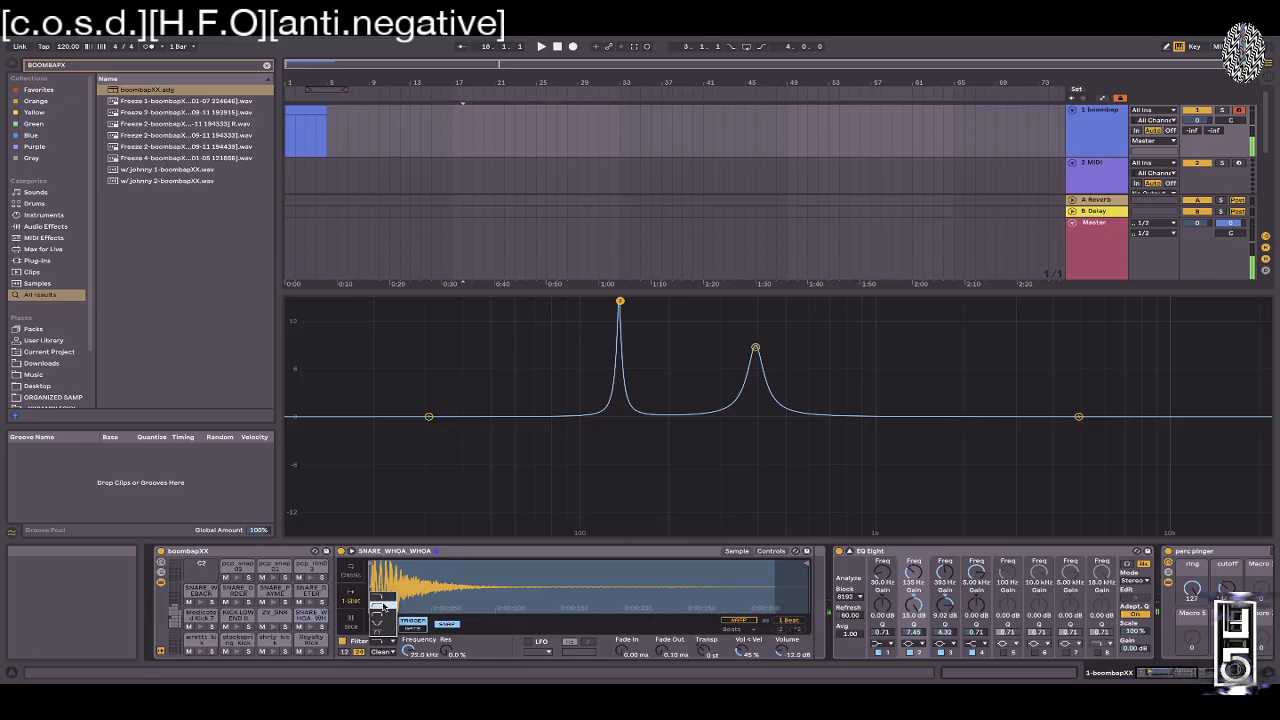
left_click_drag(459, 655, 417, 644)
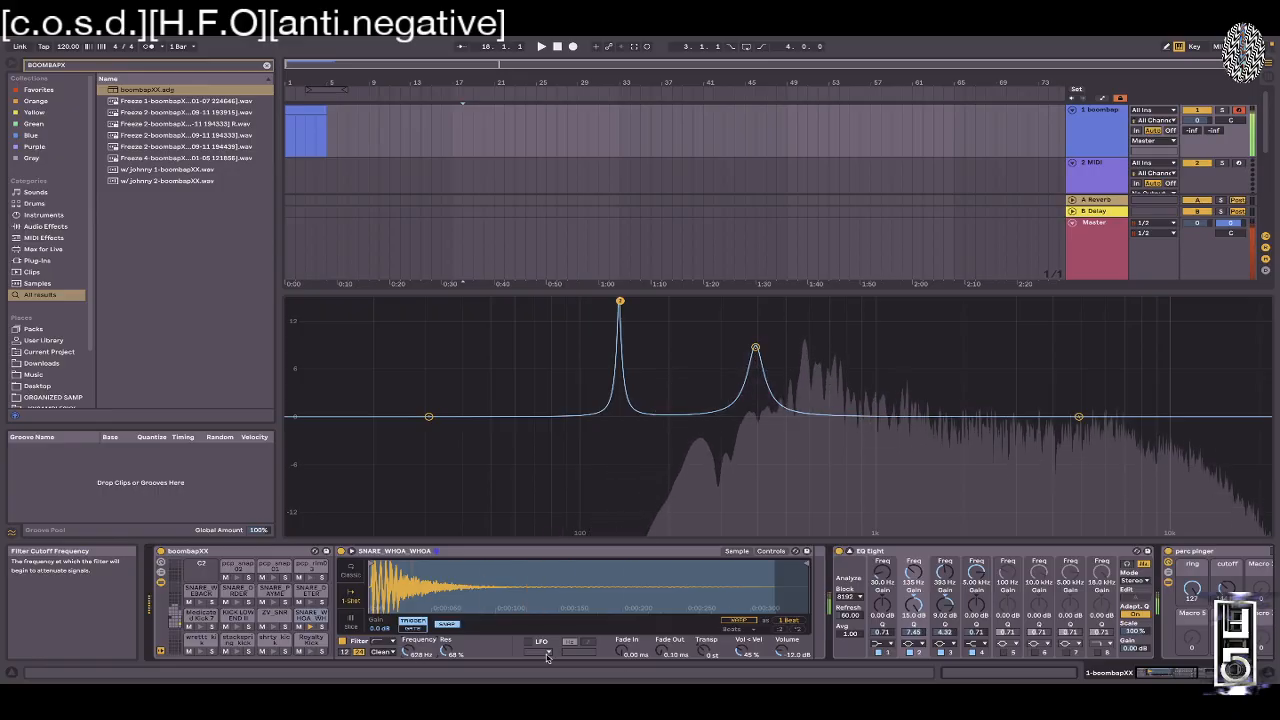
left_click_drag(703, 652, 703, 644)
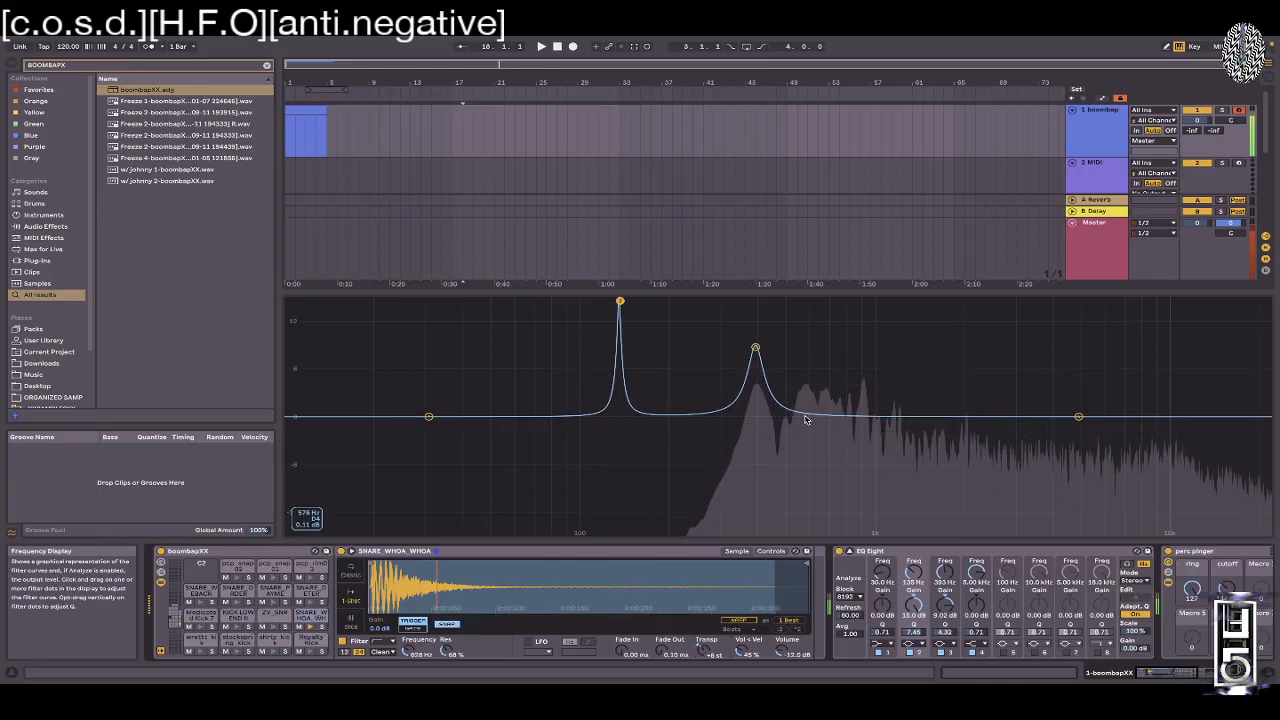
- Set the perc pinger rack's cutoff macro to 379 Hz and its ring macro to 97
scroll(977, 584, "right", 3)
scroll(977, 585, "right", 8)
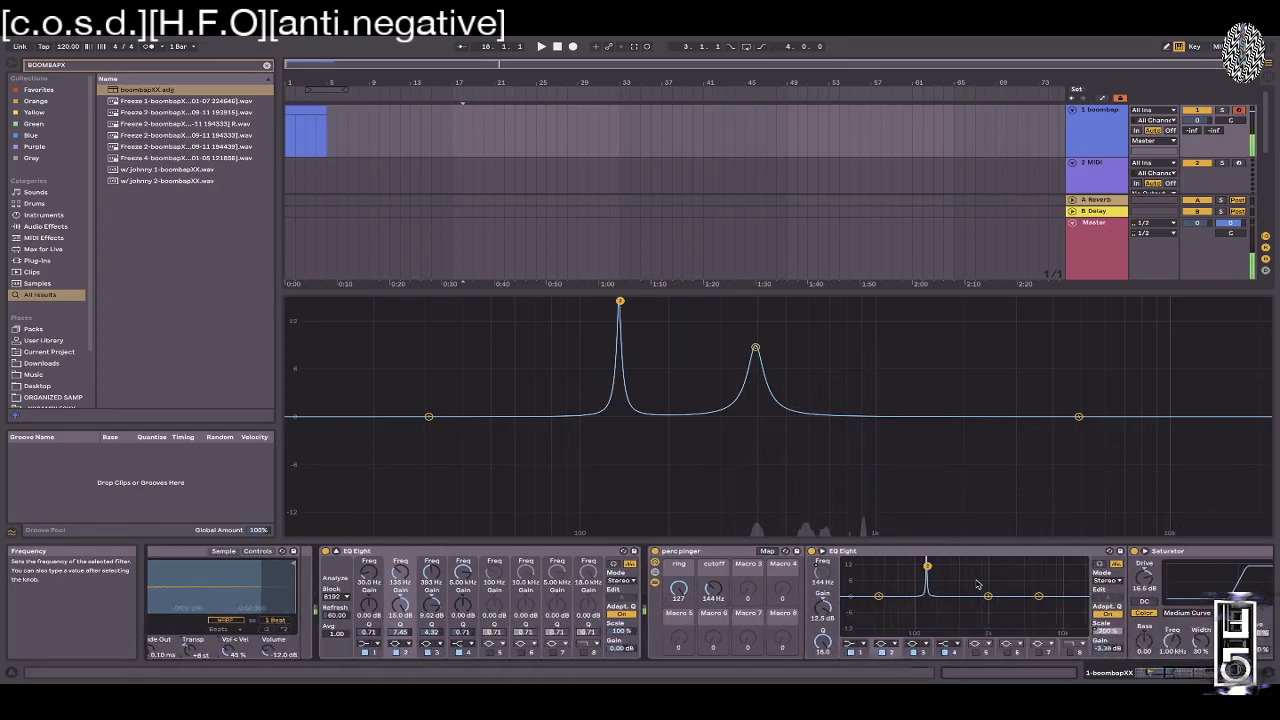
scroll(929, 598, "right", 3)
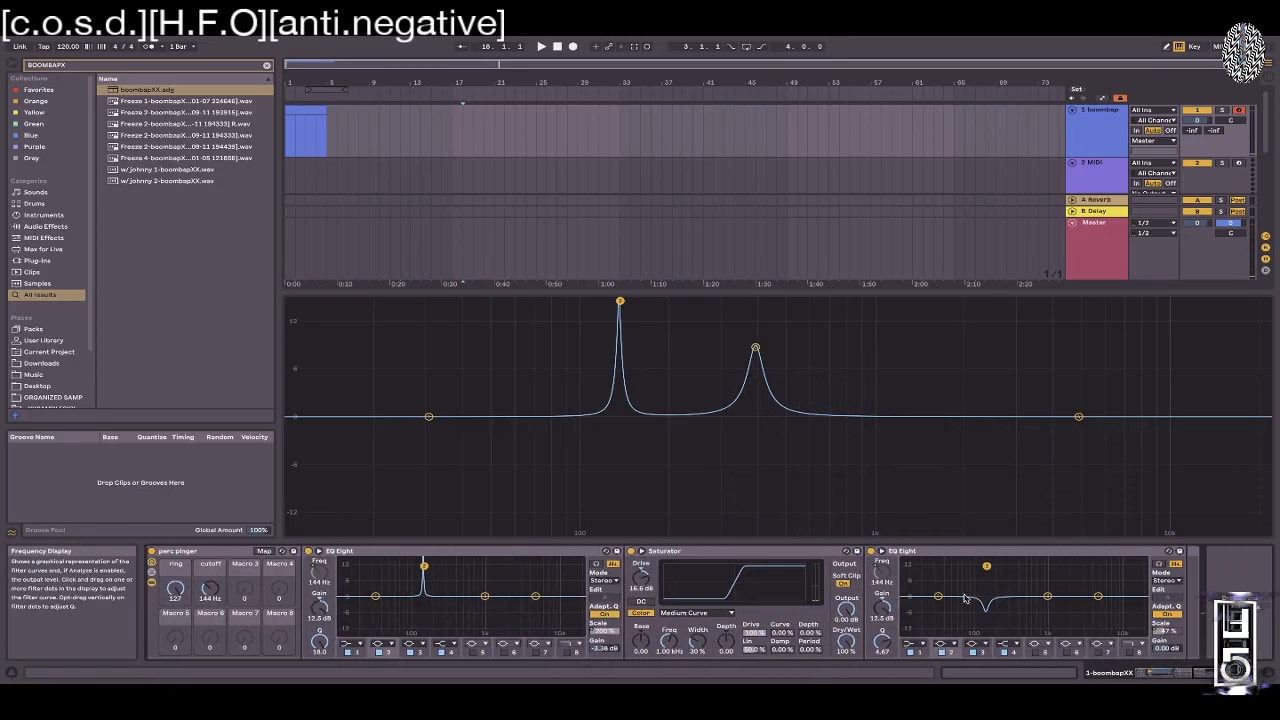
scroll(681, 597, "left", 10)
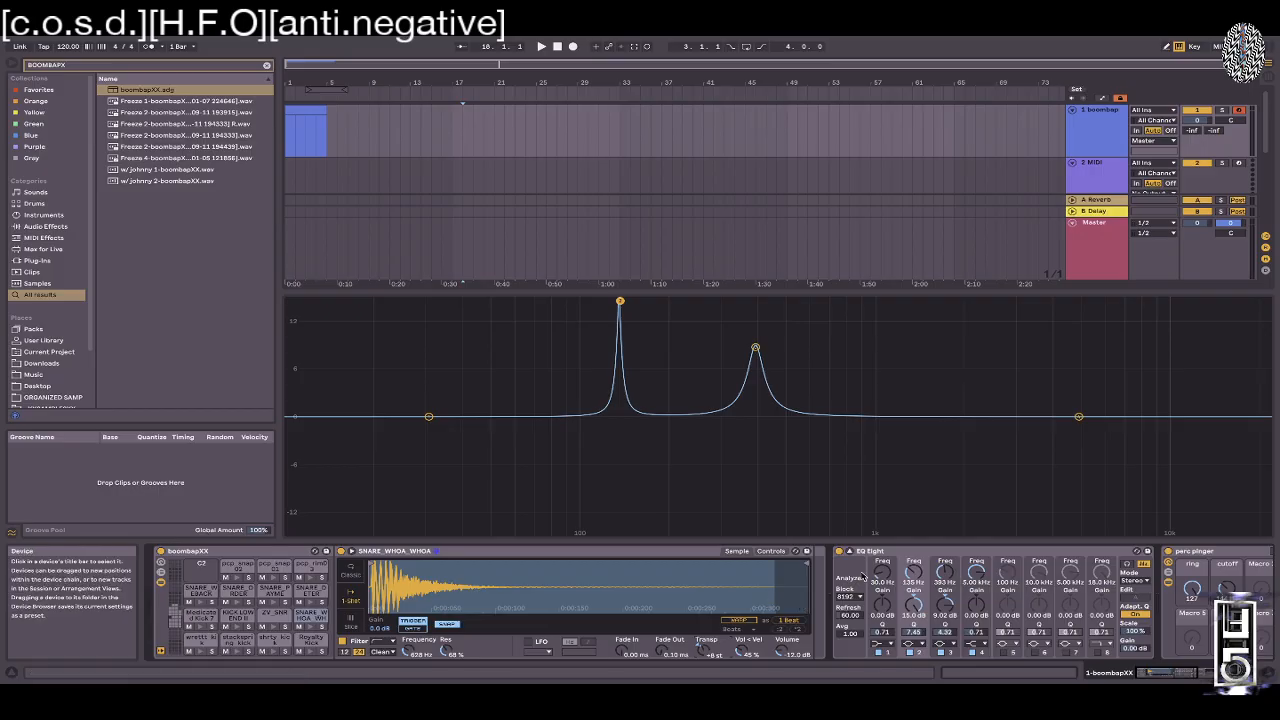
scroll(836, 553, "right", 10)
scroll(836, 553, "right", 5)
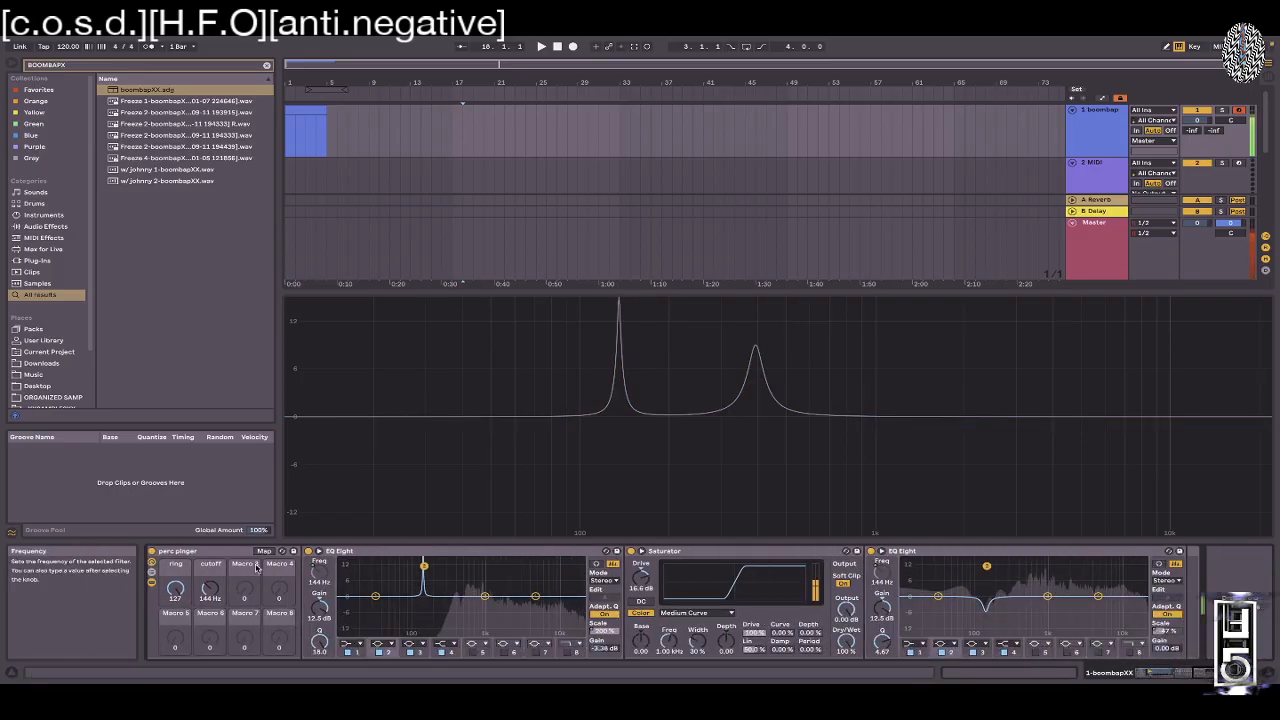
left_click_drag(218, 586, 212, 590)
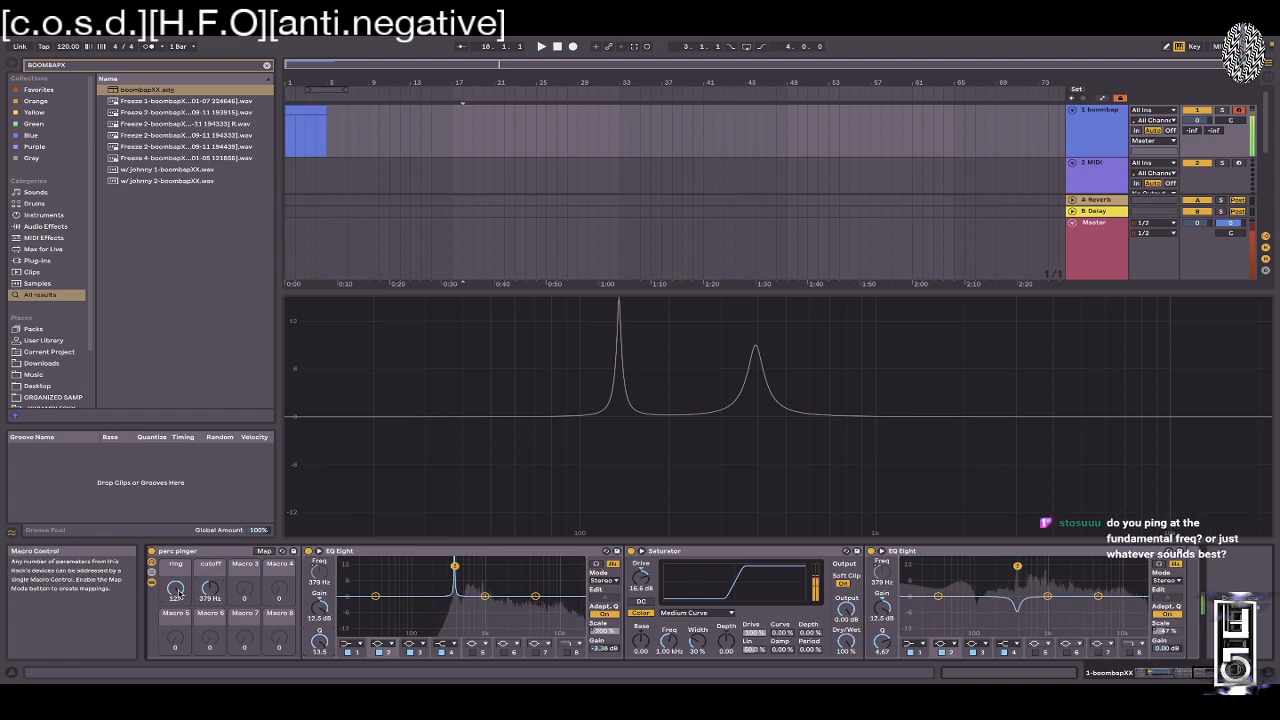
mouse_move(176, 588)
left_mouse_down()
mouse_move(176, 604)
mouse_move(179, 592)
left_mouse_up()
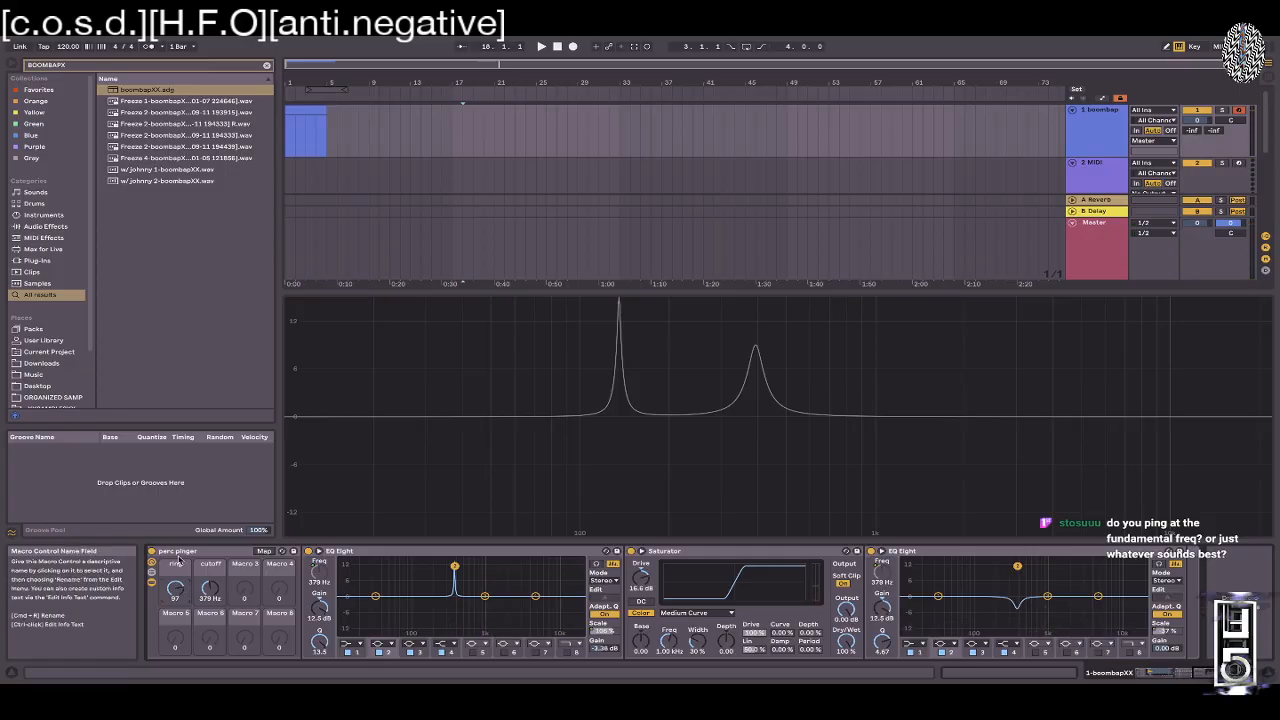
- Lower the Q of the rack's first EQ Eight to 0.93 and set the ring macro to 127
scroll(184, 559, "left", 5)
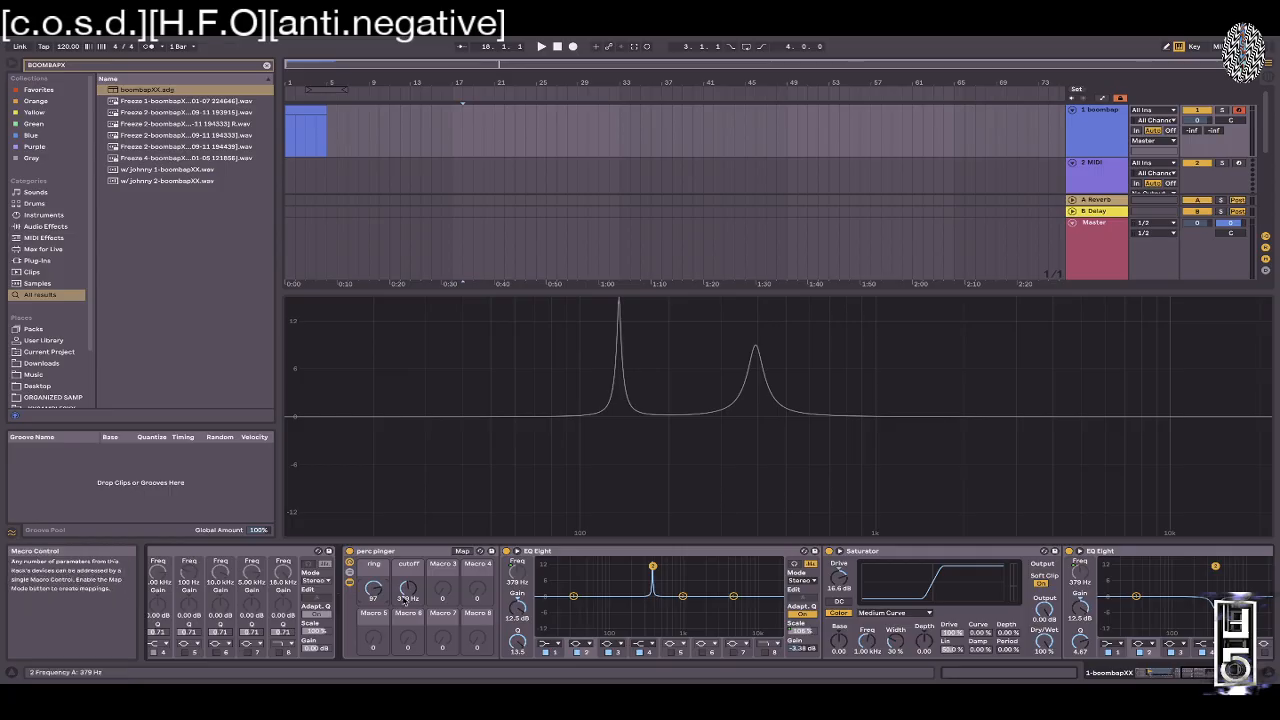
key("space")
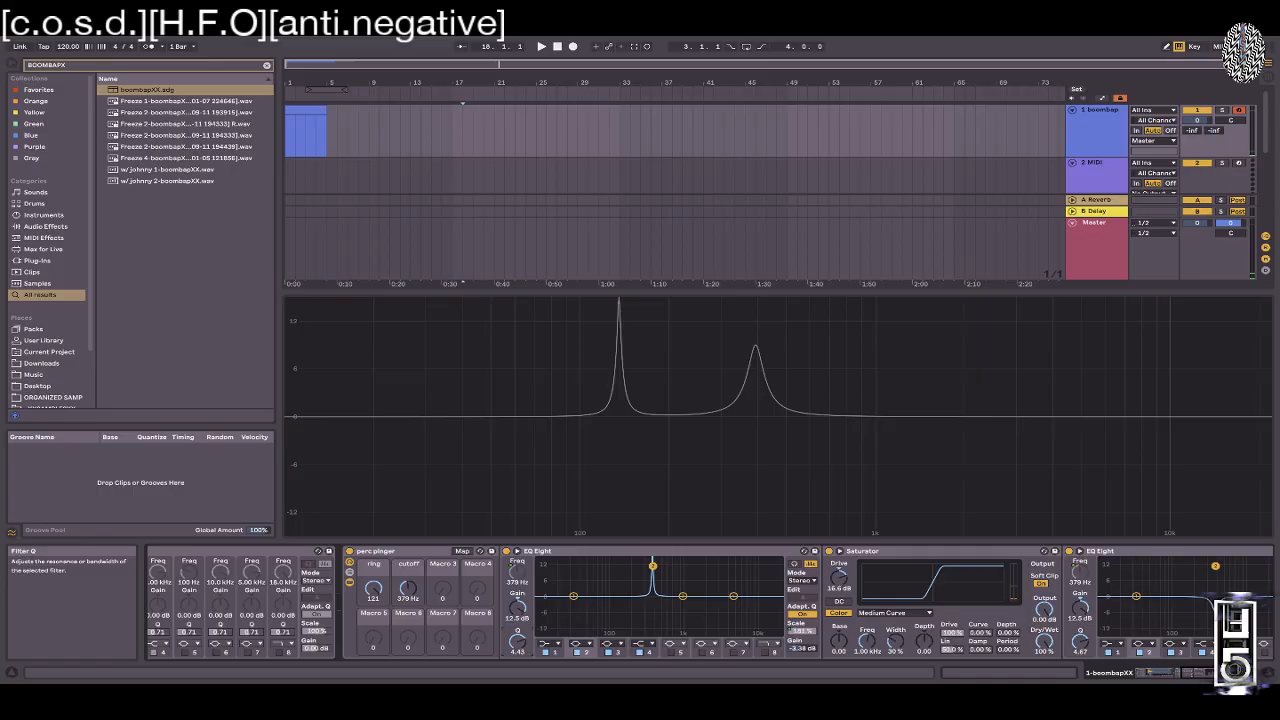
left_click_drag(517, 637, 517, 675)
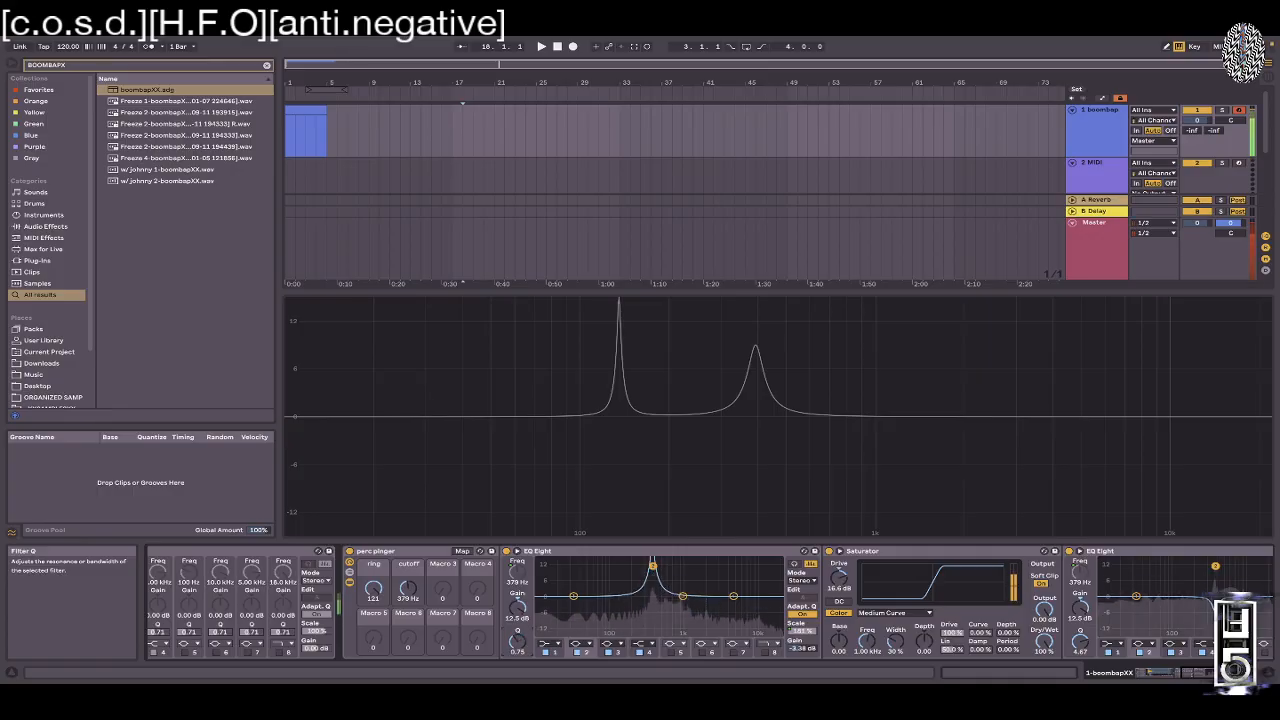
left_click_drag(517, 637, 517, 632)
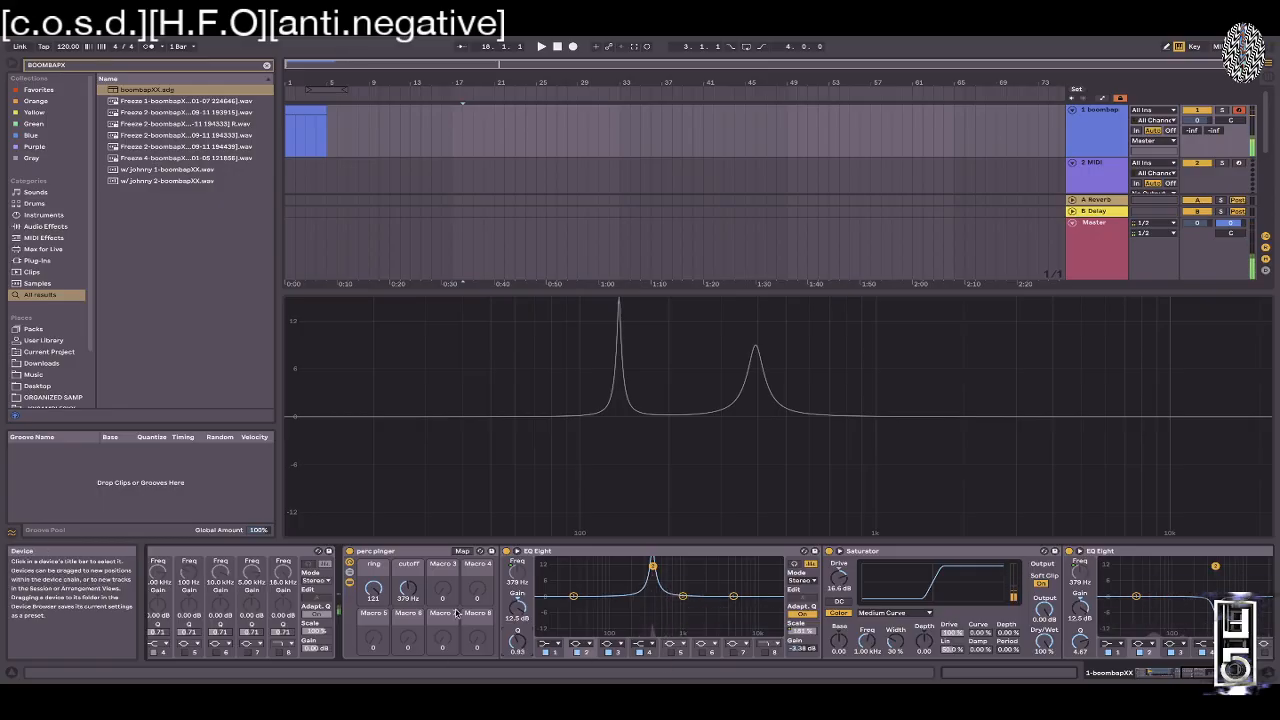
left_click_drag(373, 588, 373, 555)
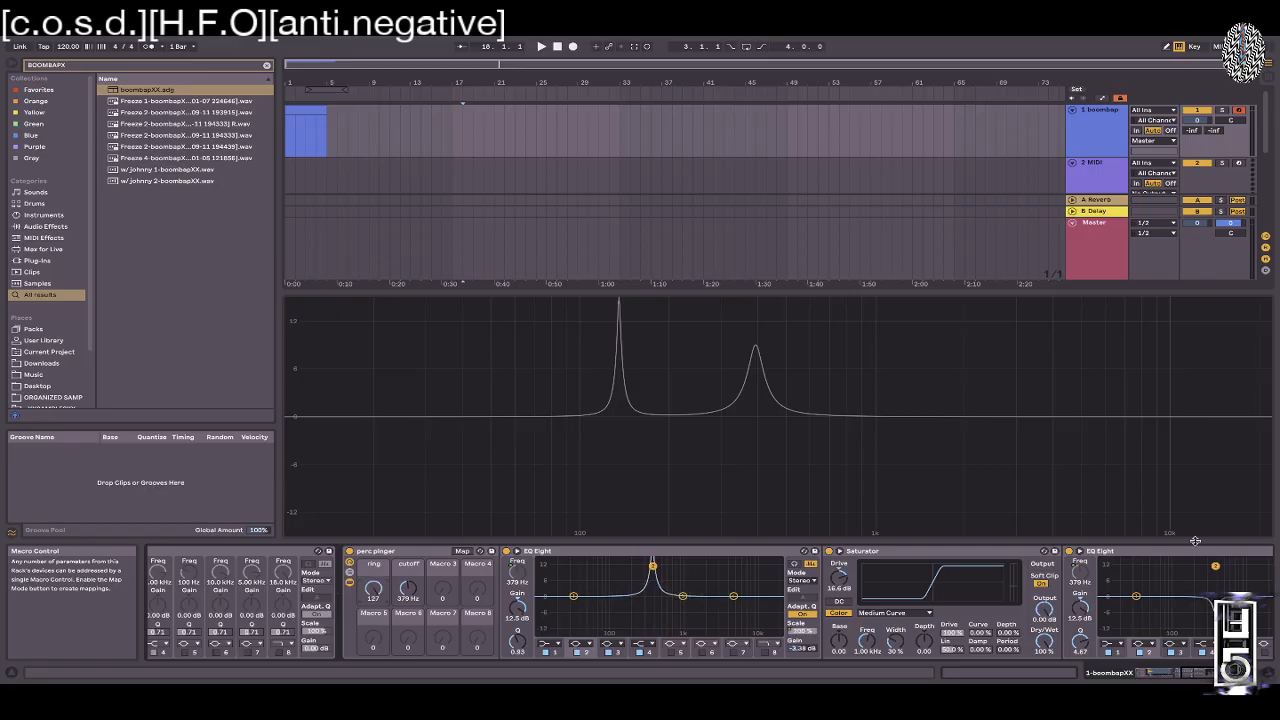
- Collapse the perc pinger rack in the device chain and expand it again
scroll(1191, 625, "right", 4)
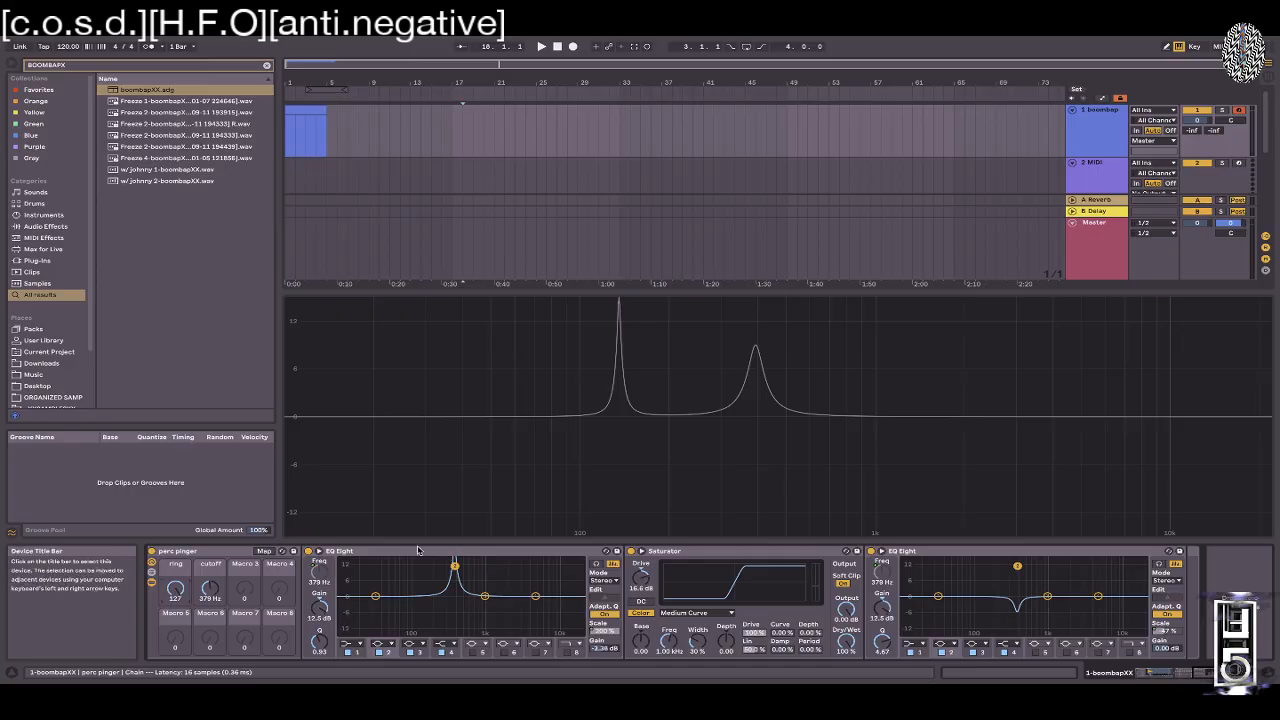
left_click(192, 552)
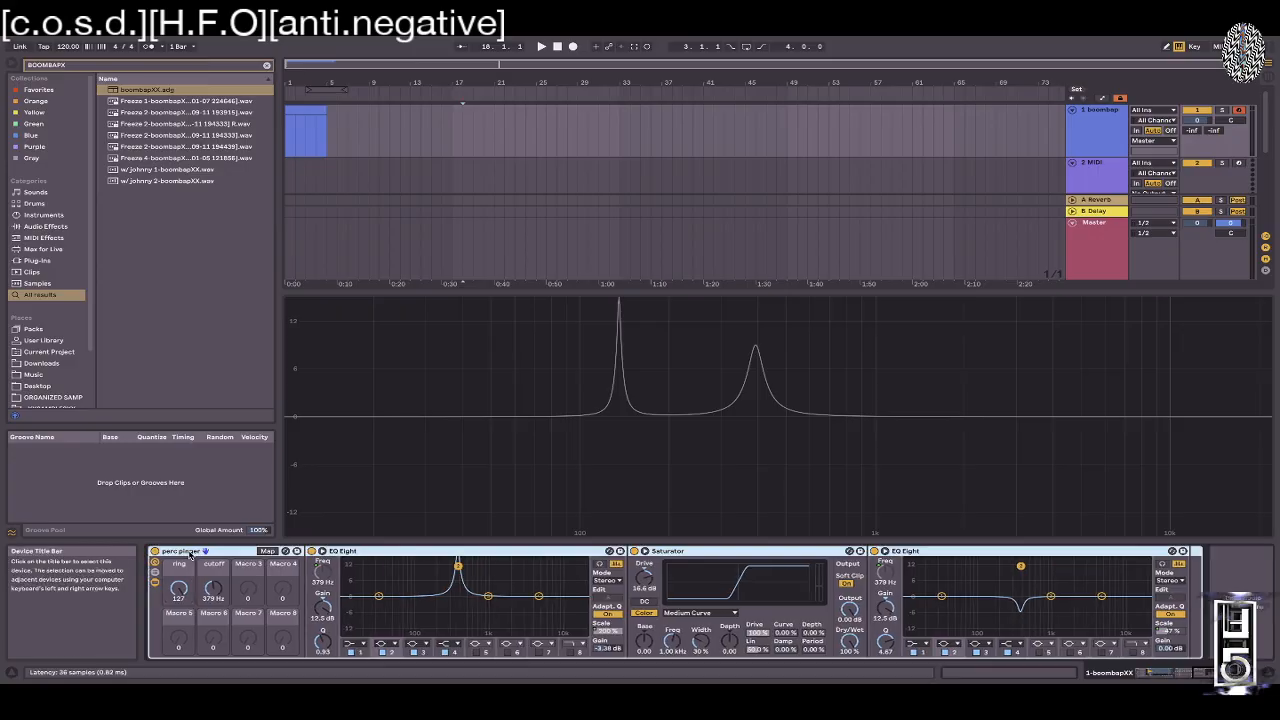
double_click(206, 553)
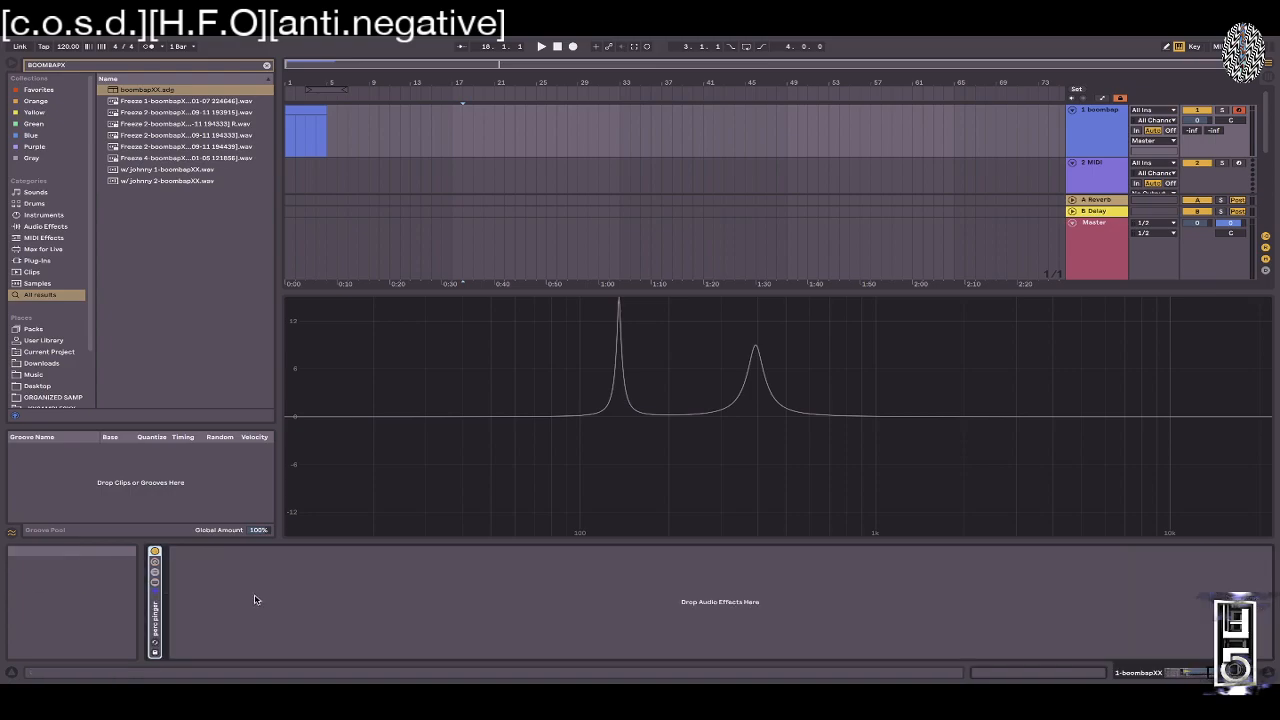
double_click(155, 620)
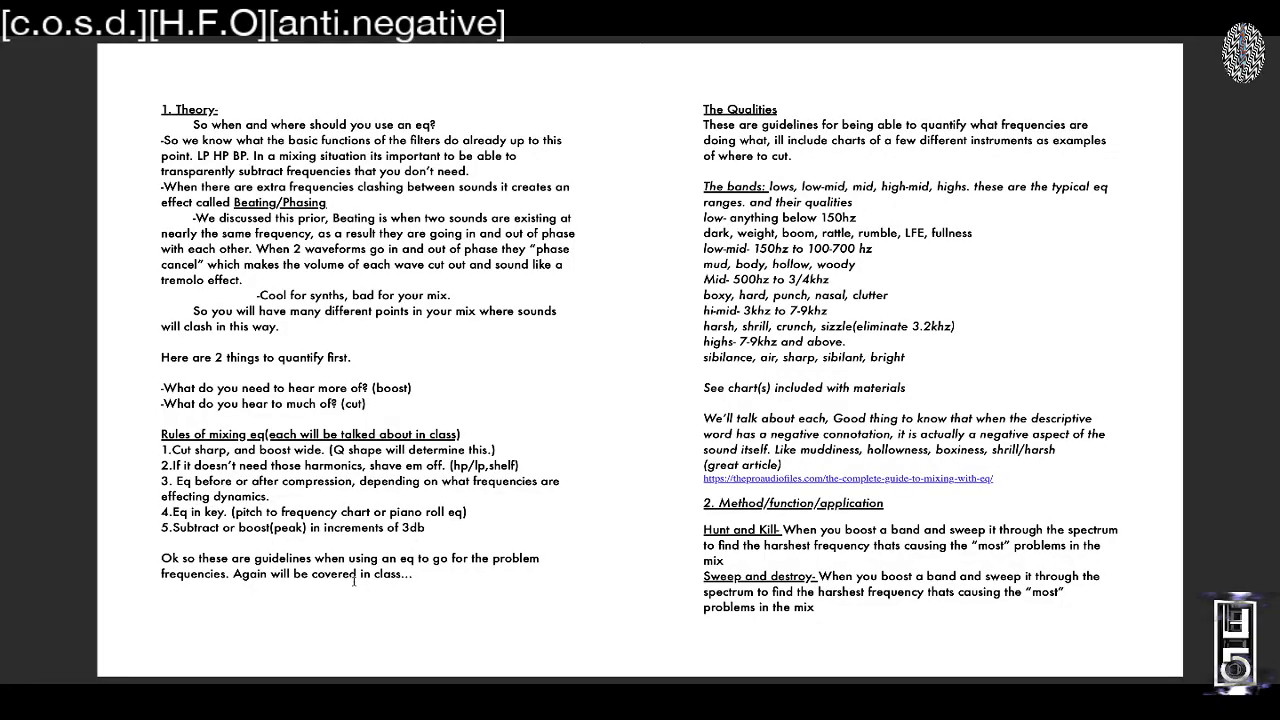
- In the EQ lesson document, highlight mixing rule 2 about shaving off unneeded harmonics with hp/lp and shelf filters
left_click_drag(164, 465, 461, 480)
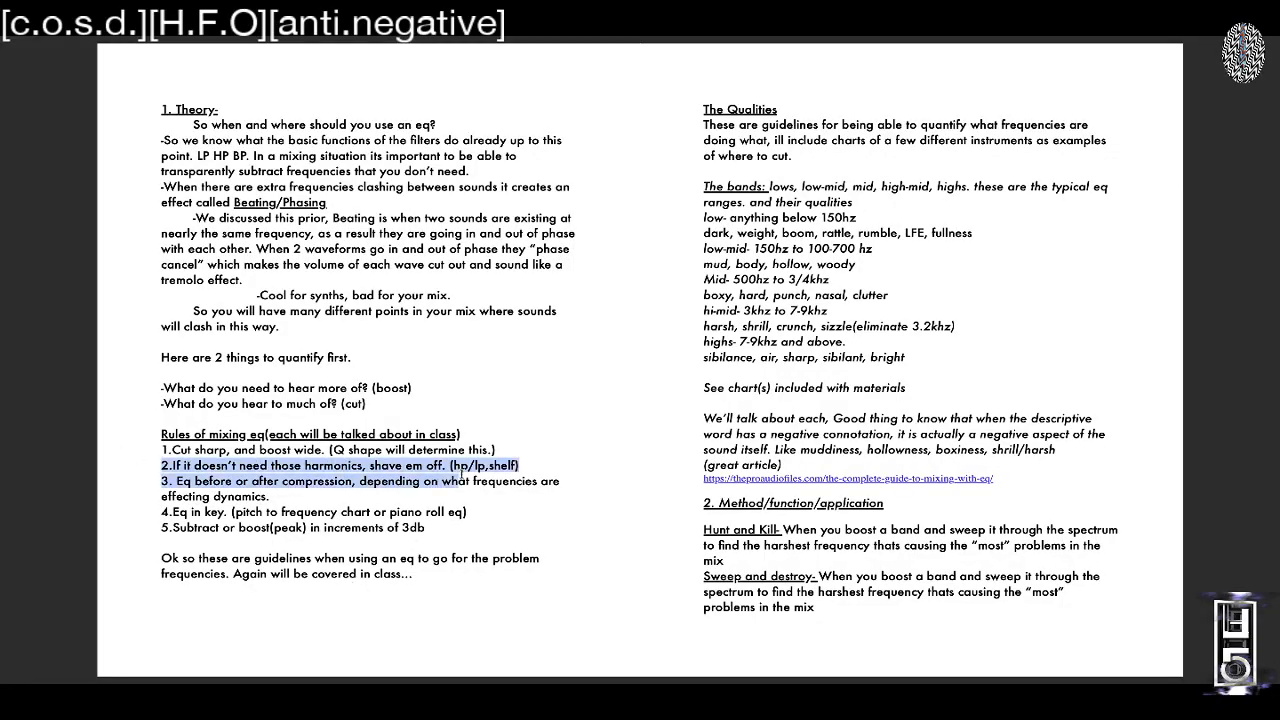
left_click(273, 519)
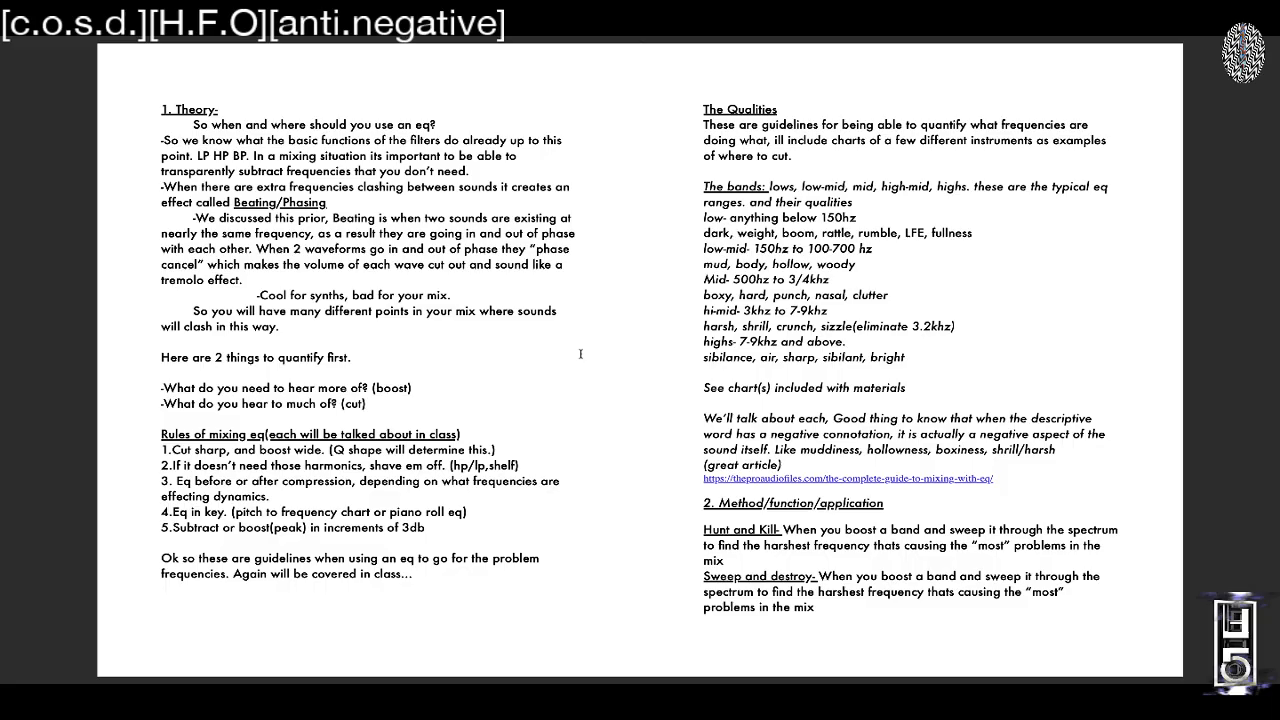
left_click_drag(162, 465, 510, 467)
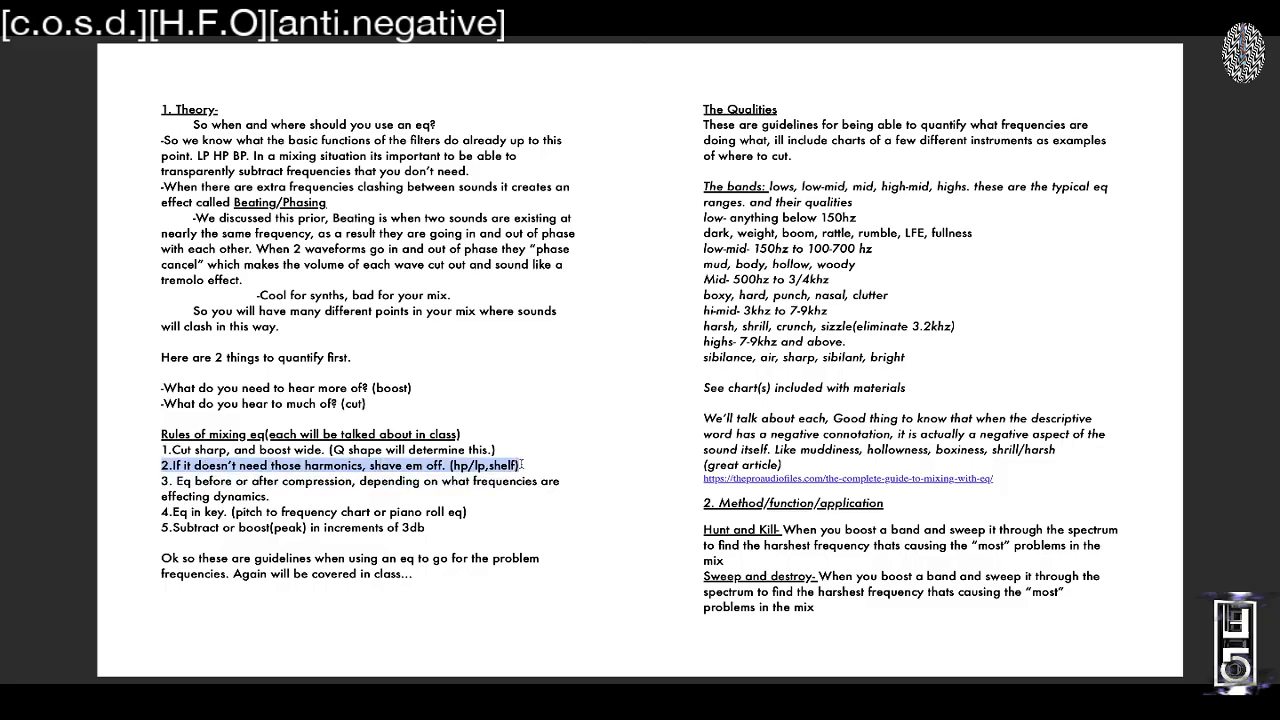
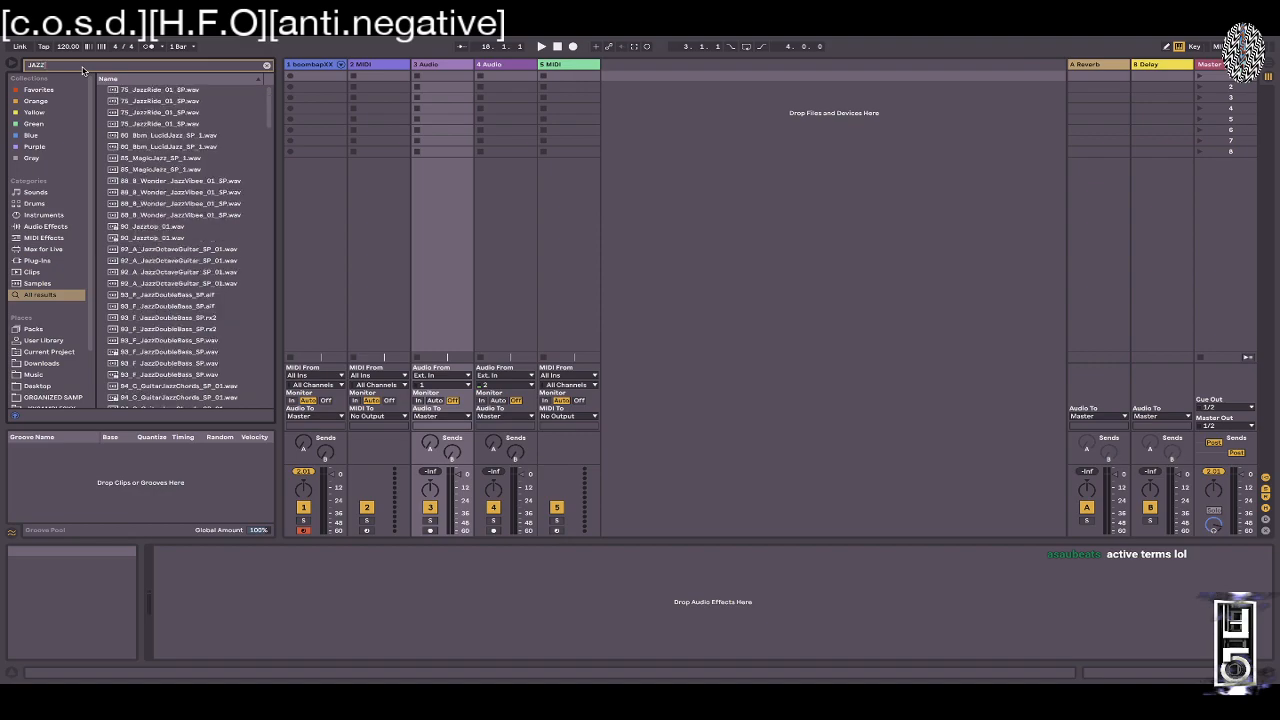
- Preview the jazz samples and place 88_B_Wonder_JazzVibee_01_SP.wav at bar 1 of audio track 3 in the Arrangement
left_click(182, 203)
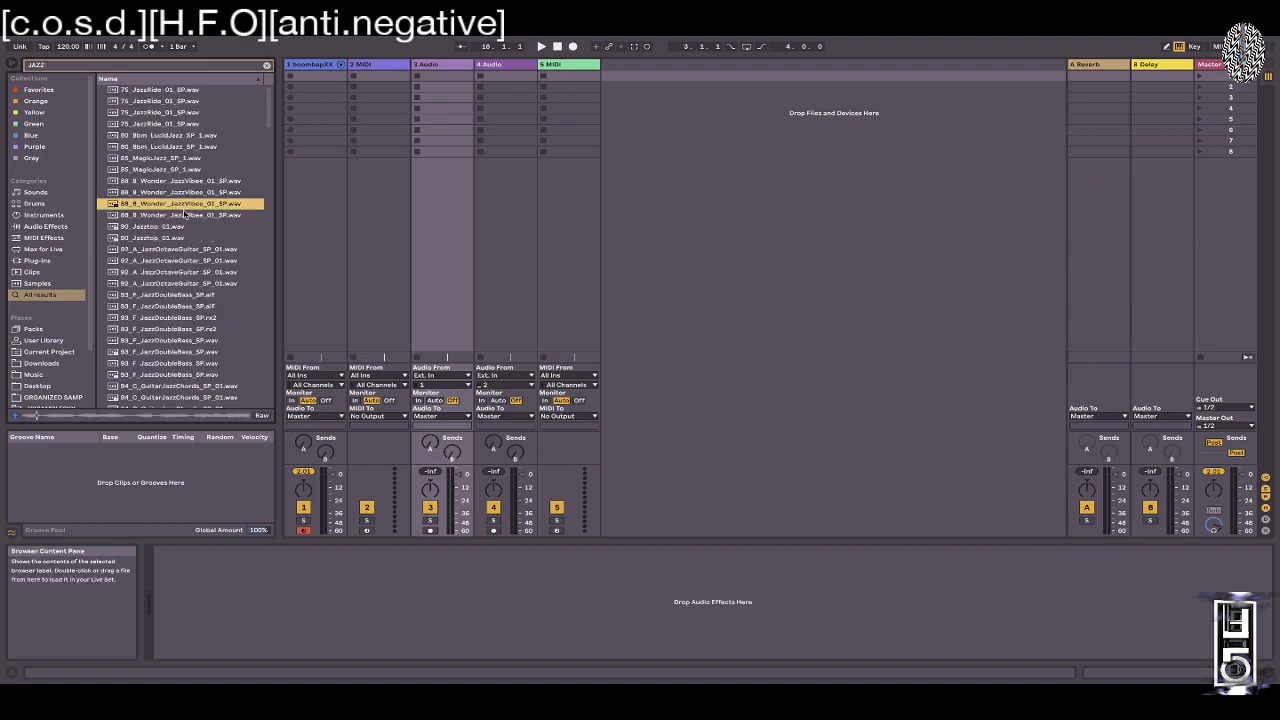
left_click(172, 271)
left_click(168, 206)
key("Tab")
left_click_drag(168, 205, 296, 232)
- Search the browser for PRO-Q, load FF Pro-Q 3 onto the jazz sample's track, and move its plug-in window over the arrangement
key("super+f")
type("PR")
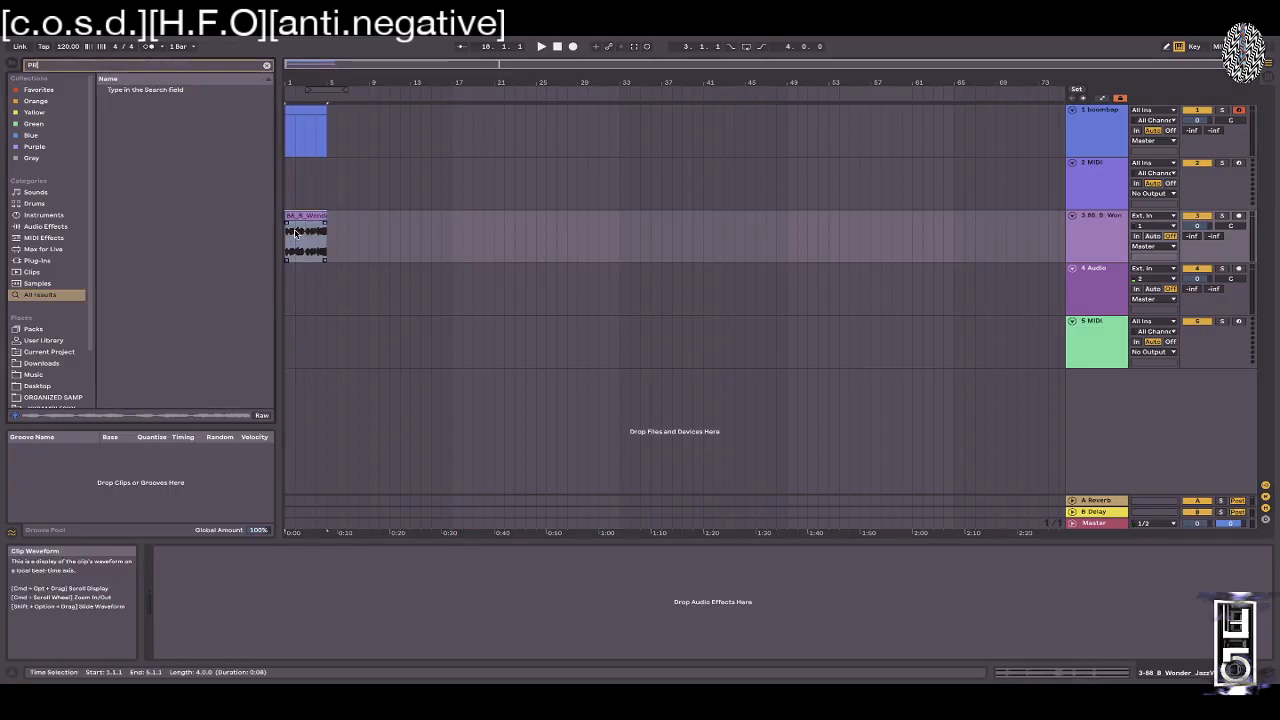
type("O-Q")
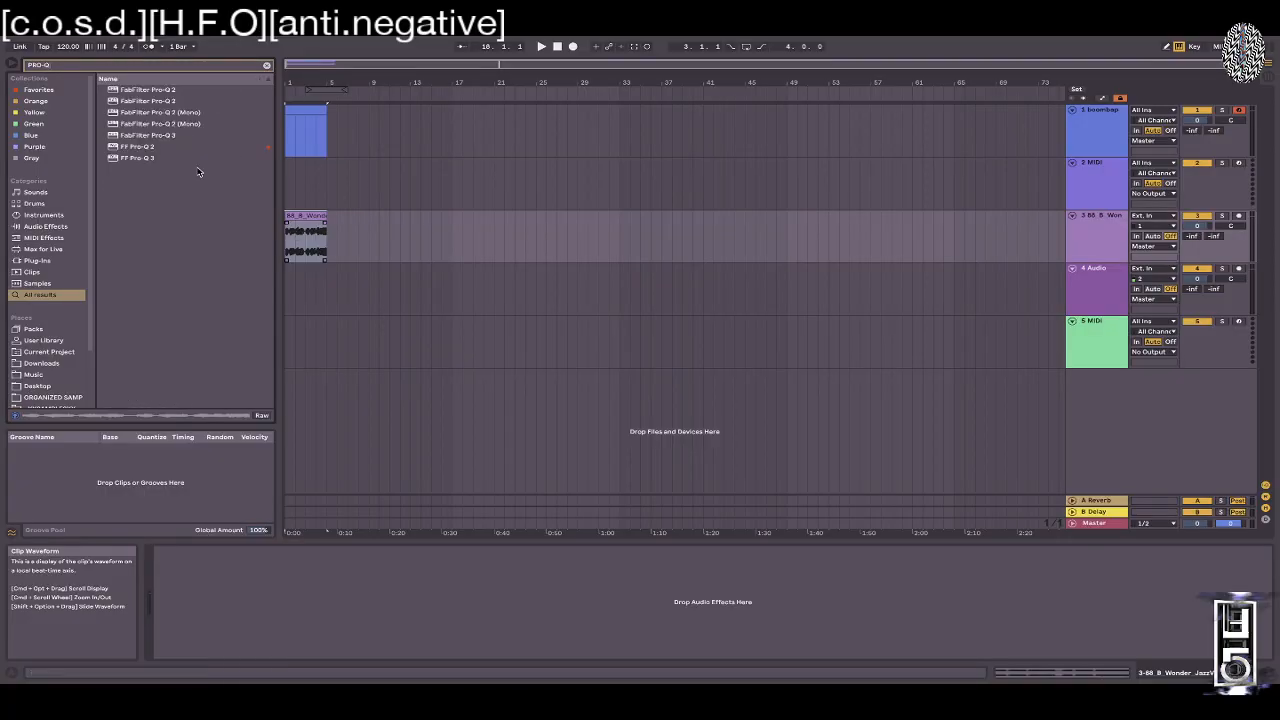
double_click(137, 158)
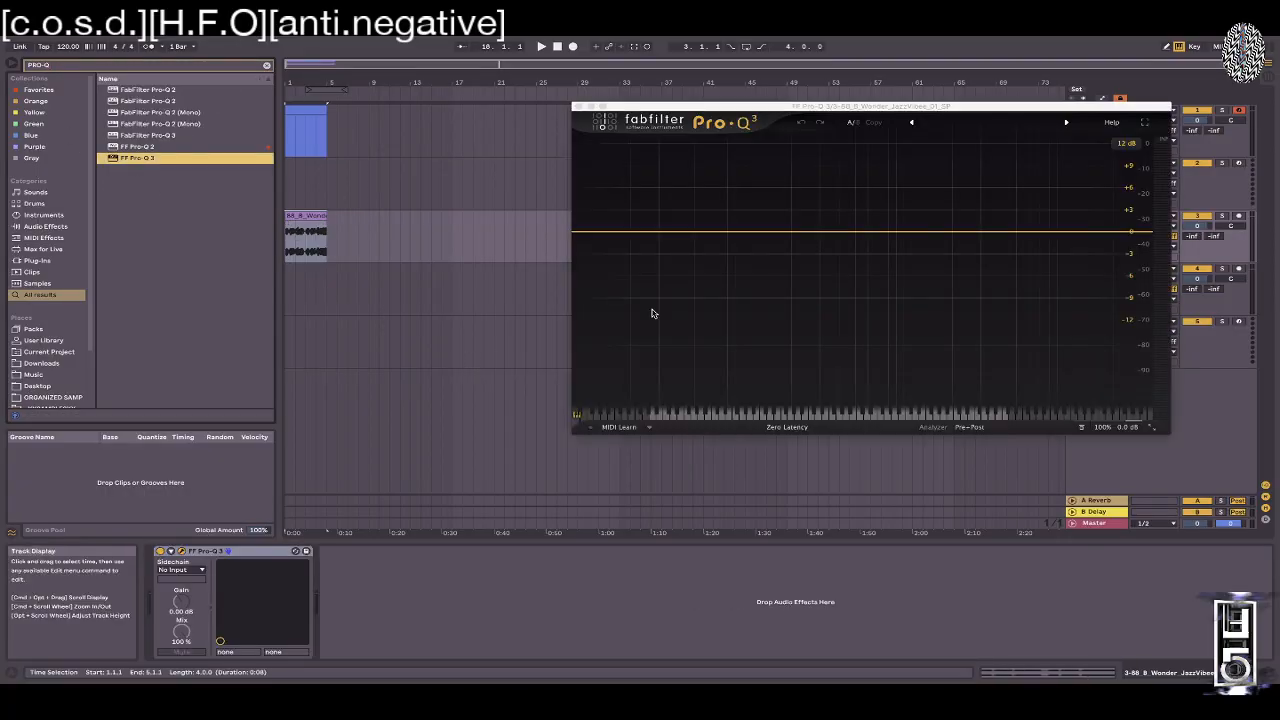
left_click(679, 108)
left_click_drag(679, 108, 534, 126)
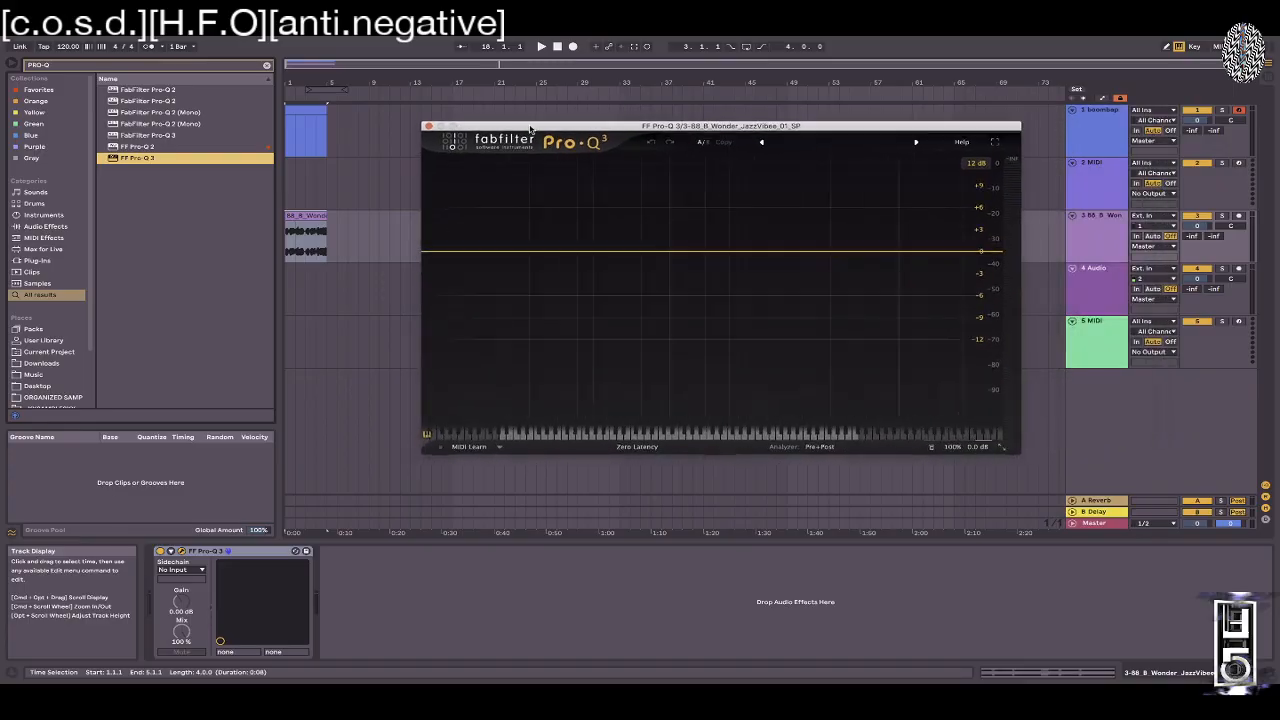
- Switch to the EQ lesson document and go back to its first page with the EQ review
key("ctrl+Left")
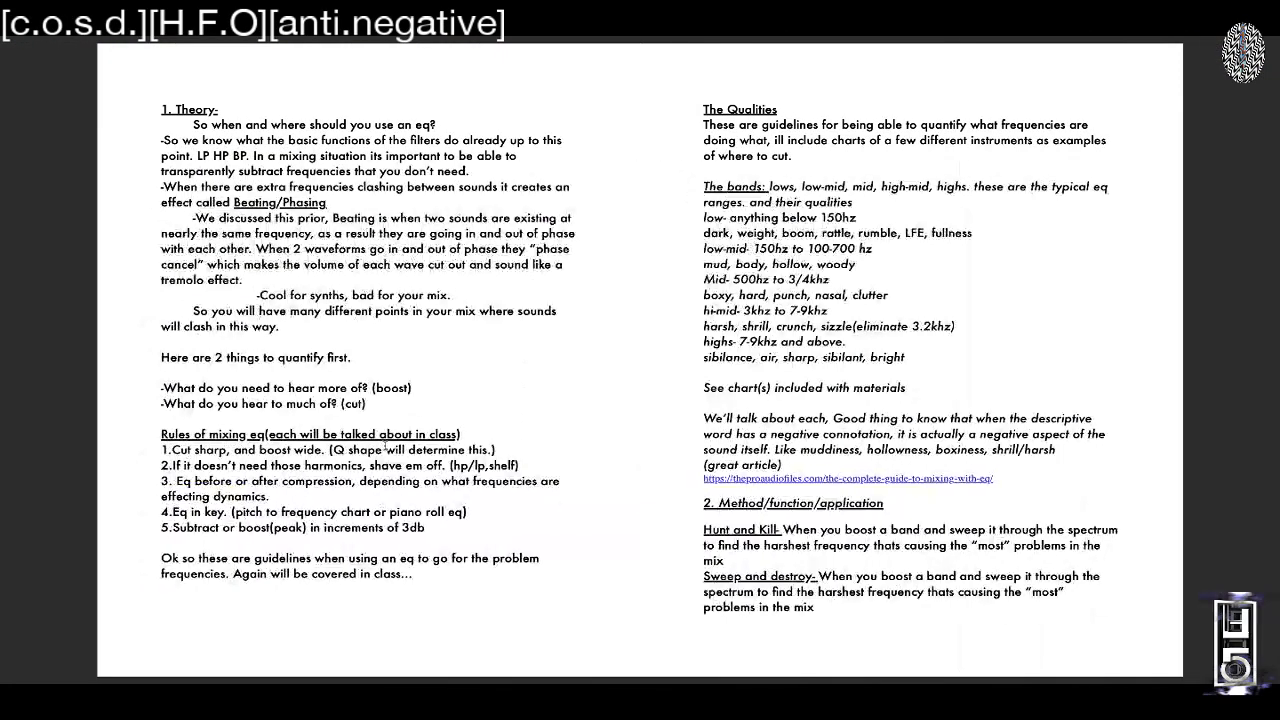
mouse_move(443, 533)
left_mouse_down()
mouse_move(164, 510)
mouse_move(447, 542)
left_mouse_up()
scroll(453, 530, "up", 1)
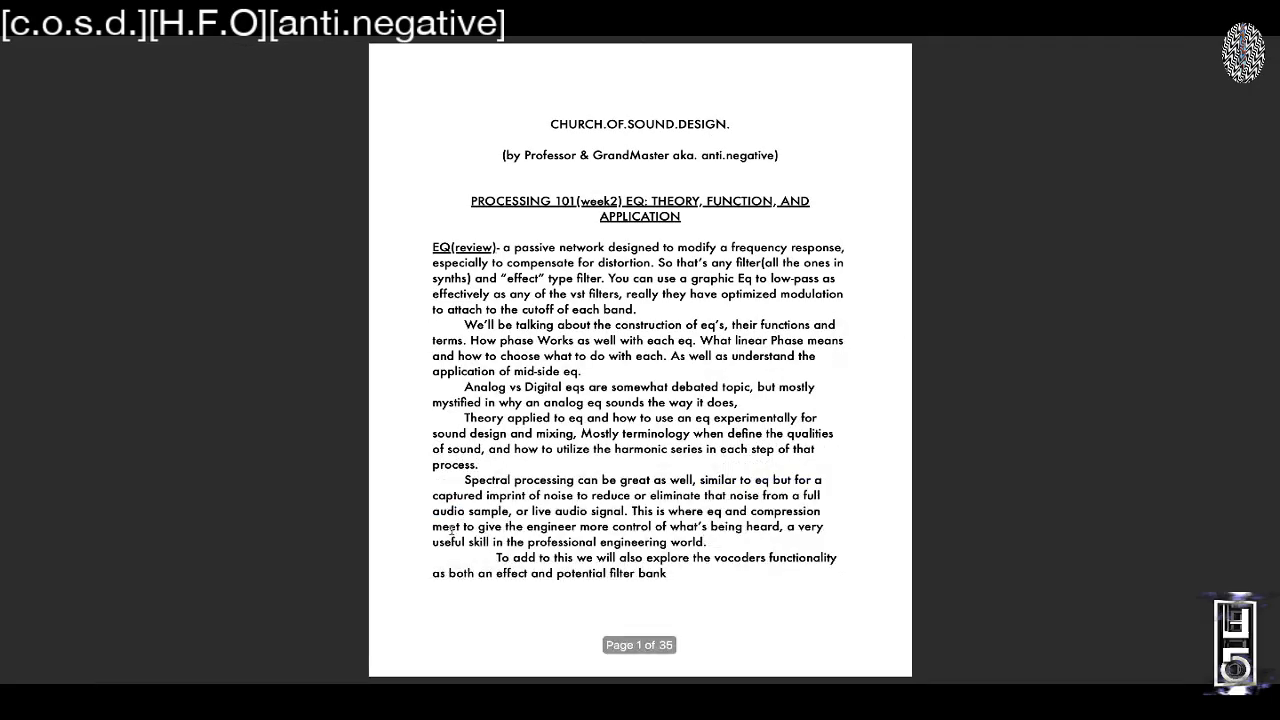
- In the EQ lesson document, highlight and review the Hunt and Kill and Sweep and destroy definitions
scroll(453, 530, "down", 1)
left_click_drag(833, 607, 686, 531)
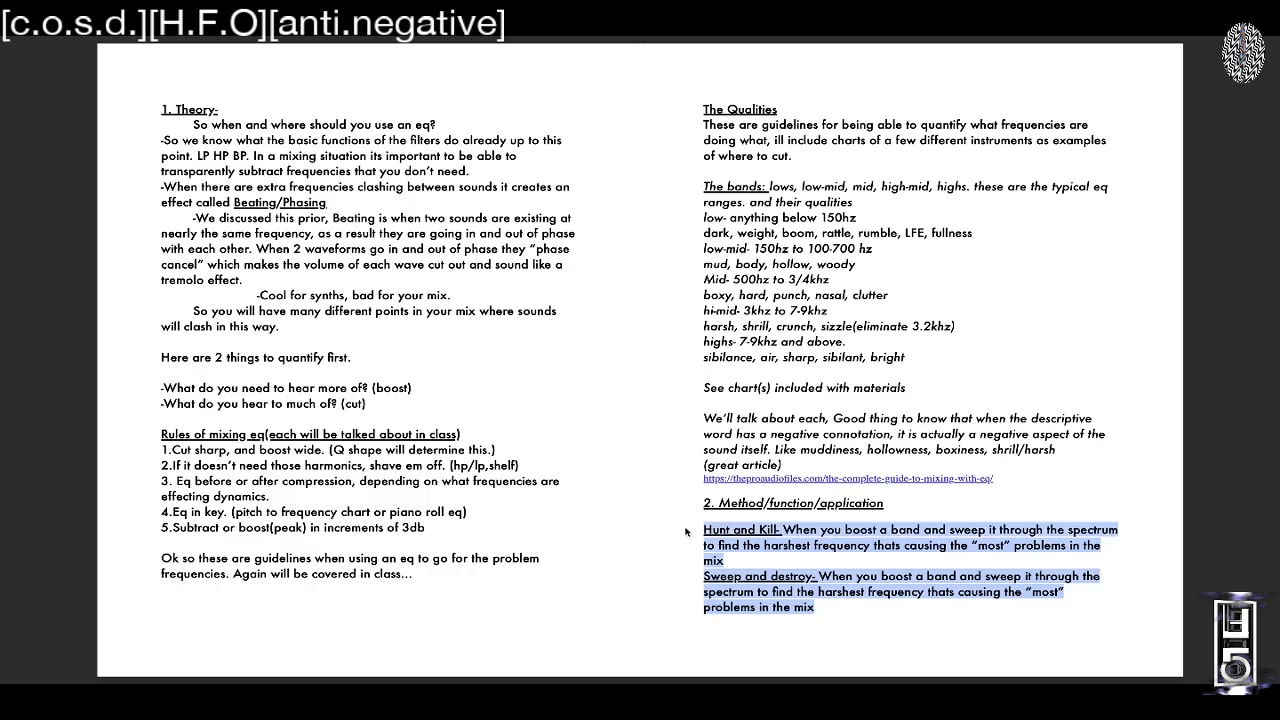
left_click(789, 525)
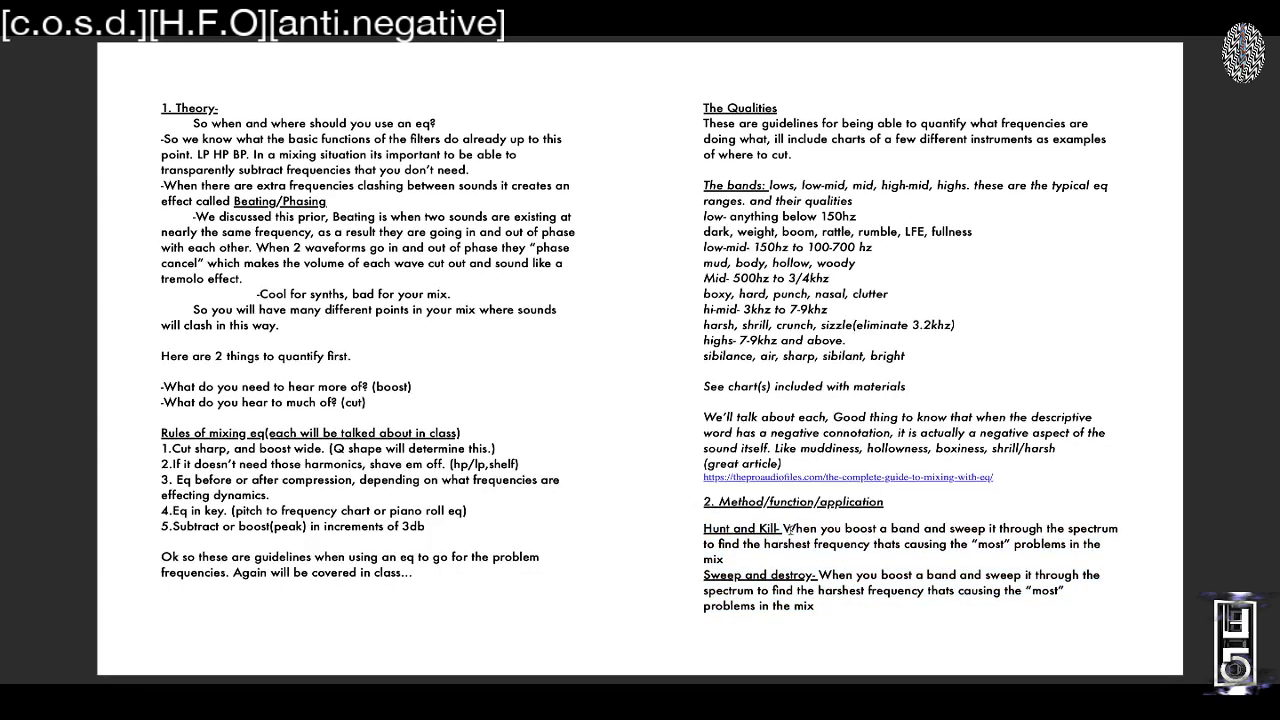
left_click_drag(831, 610, 819, 575)
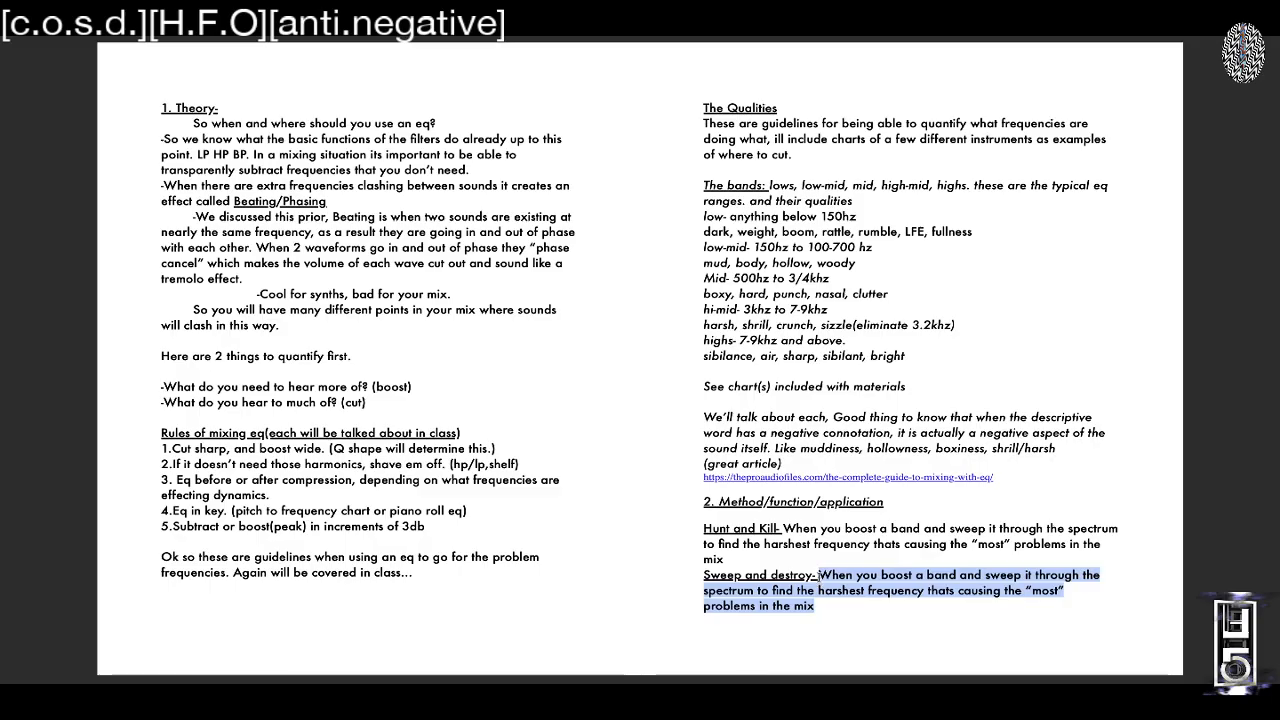
left_click(893, 562)
mouse_move(916, 576)
left_mouse_down()
mouse_move(884, 576)
mouse_move(950, 577)
mouse_move(904, 577)
left_mouse_up()
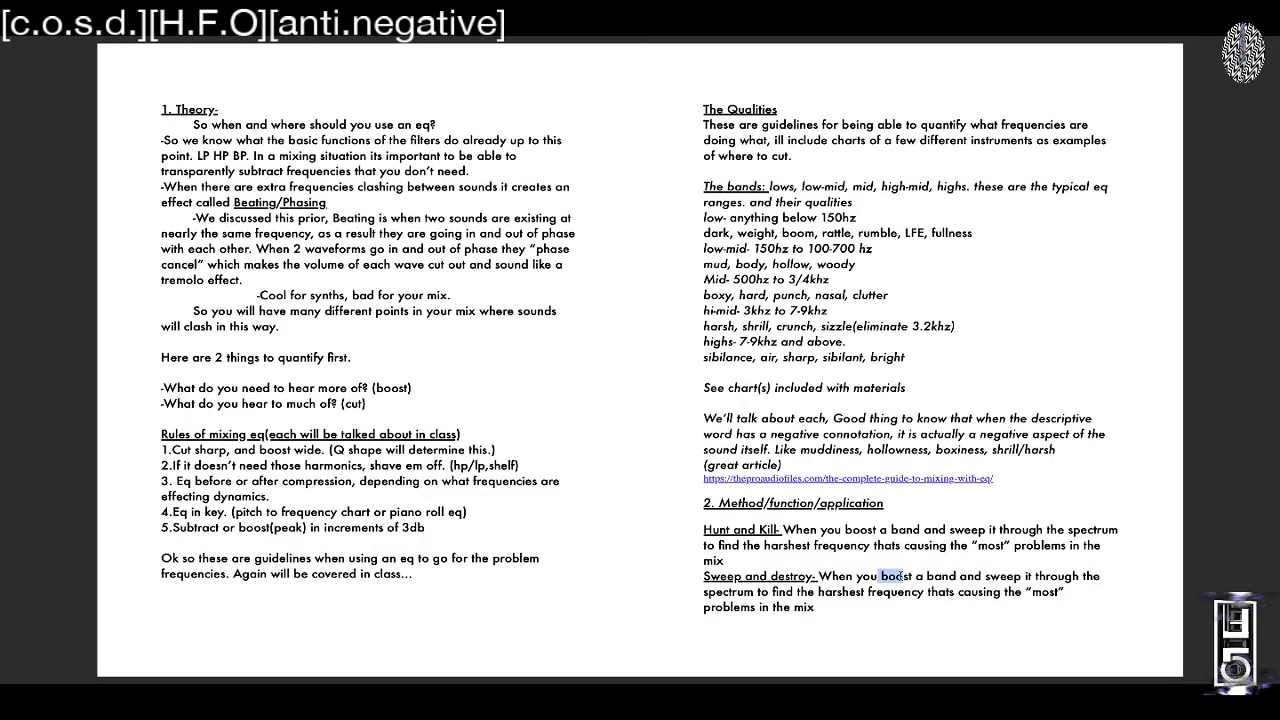
left_click(902, 577)
scroll(906, 578, "up", 2)
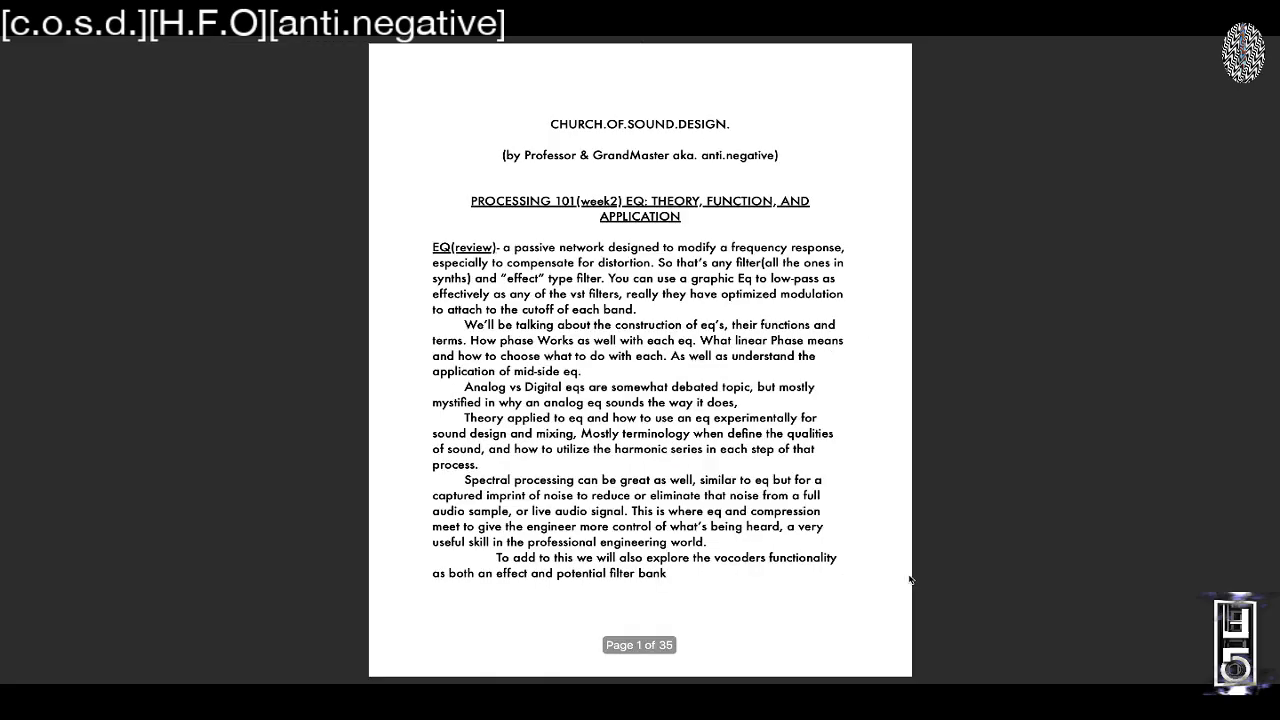
scroll(647, 530, "down", 2)
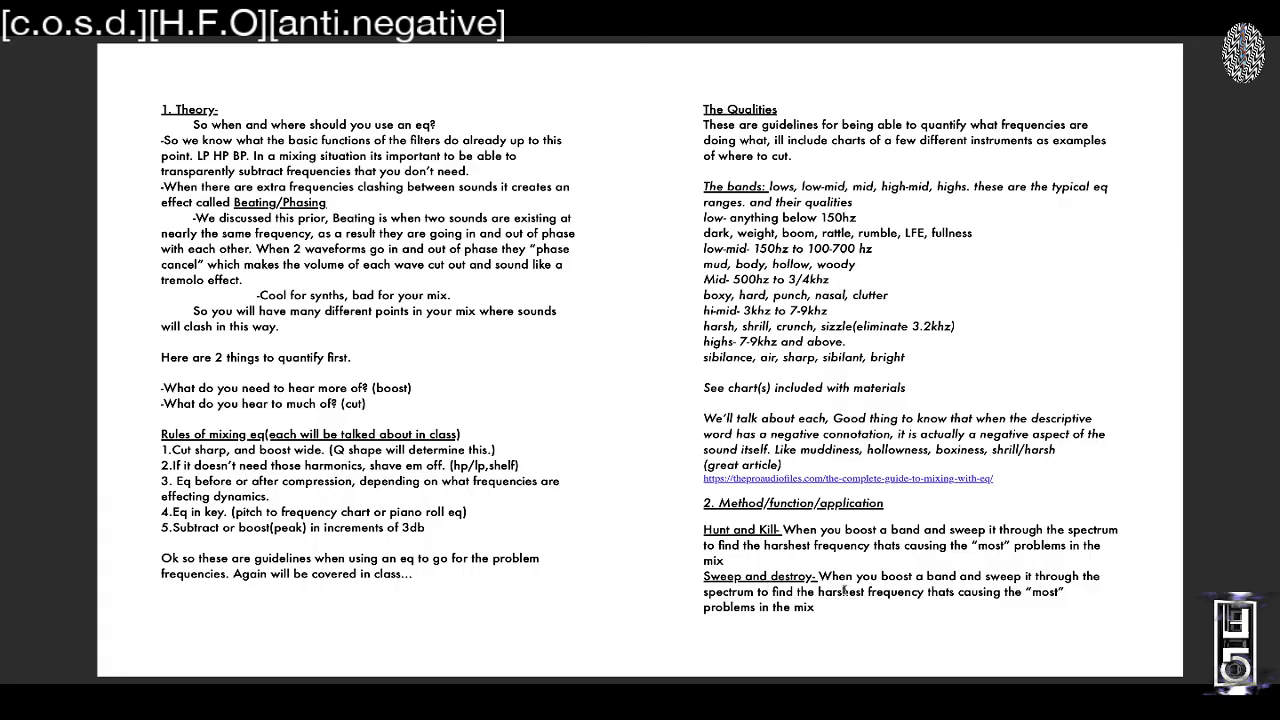
- Switch to Ableton Live and add a Pro-Q 3 bell band boosted about 7.6 dB in the low mids
key("ctrl+Right")
left_click_drag(650, 260, 641, 199)
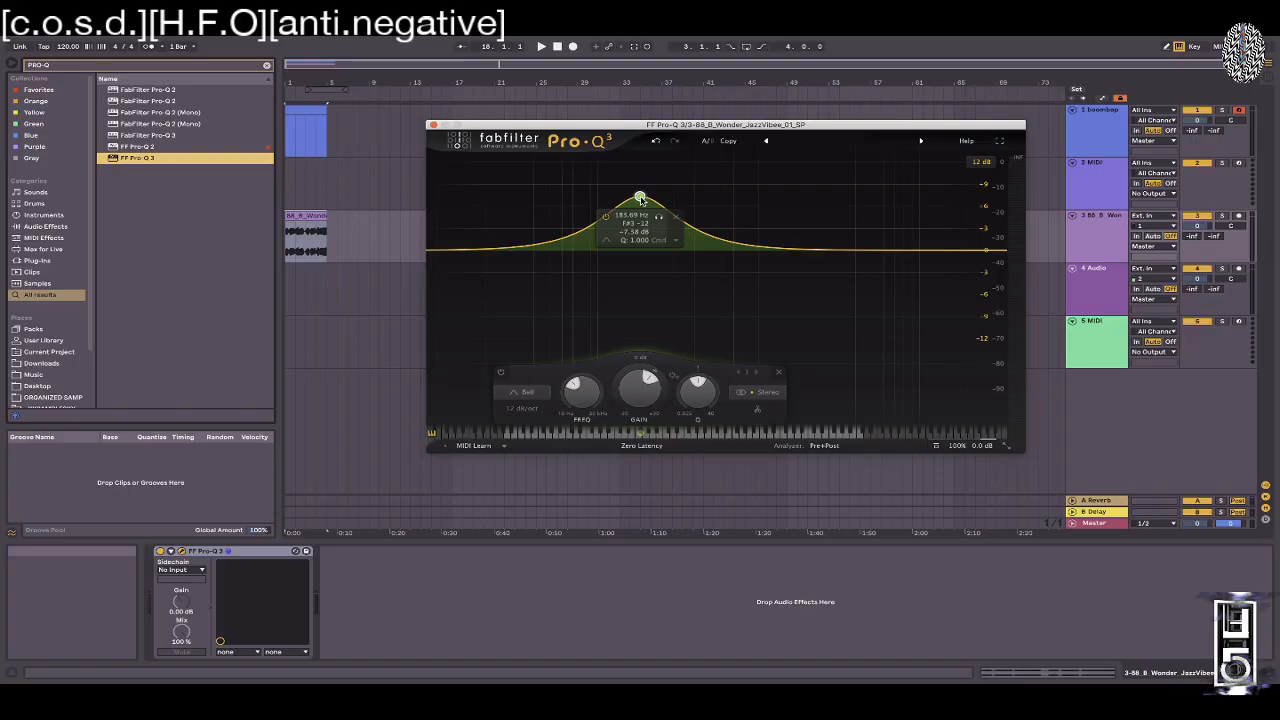
- Loop the jazz clip from bar 1 to bar 5 and play it back
left_click(318, 215)
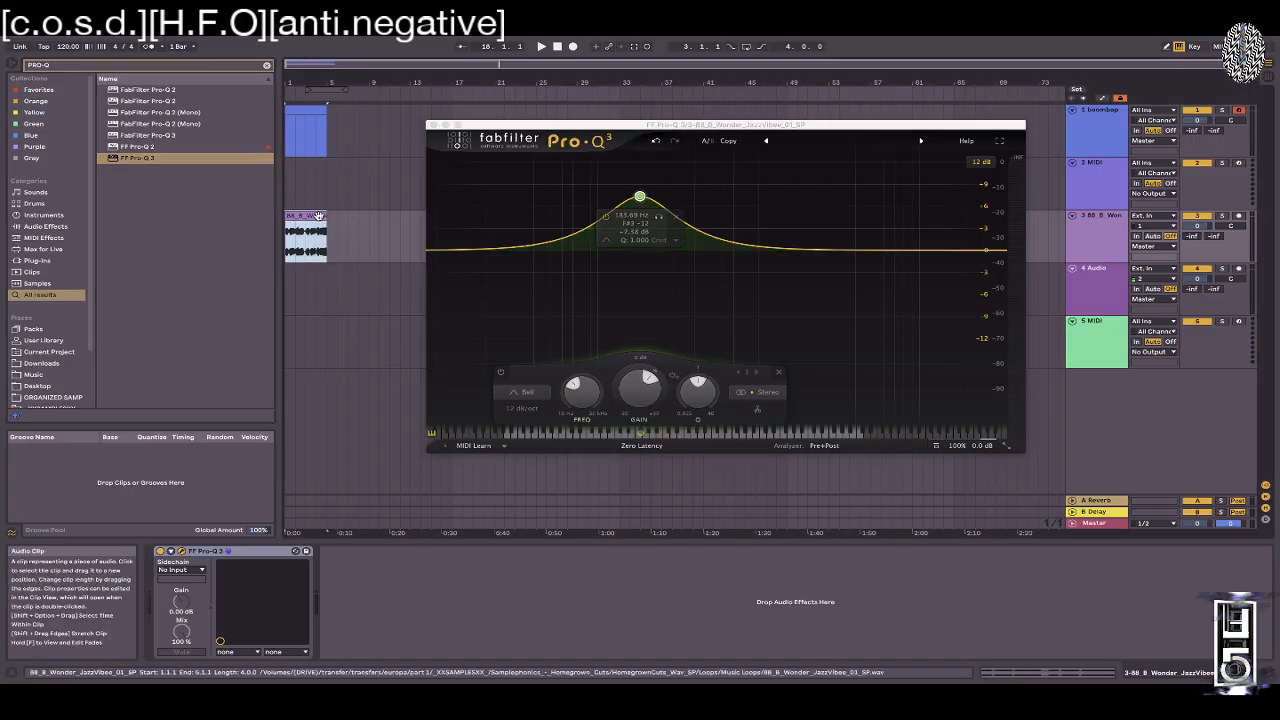
key("super+l")
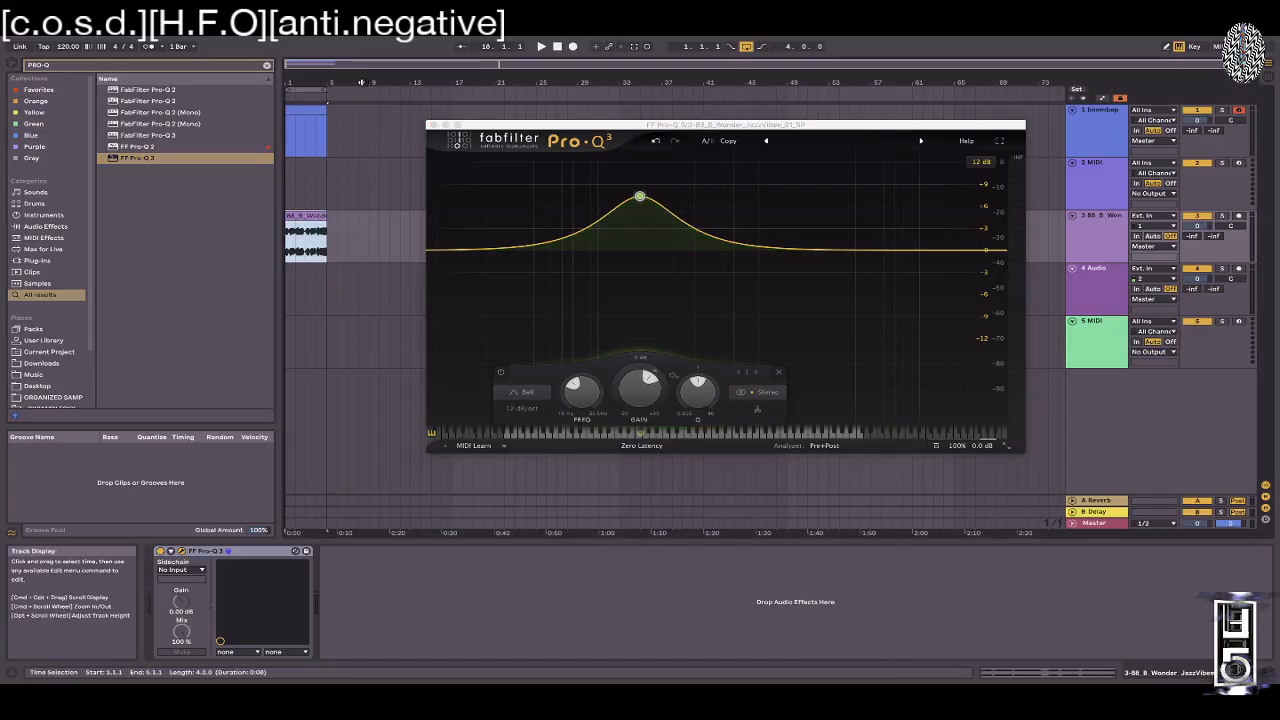
left_click_drag(294, 83, 294, 150)
key("space")
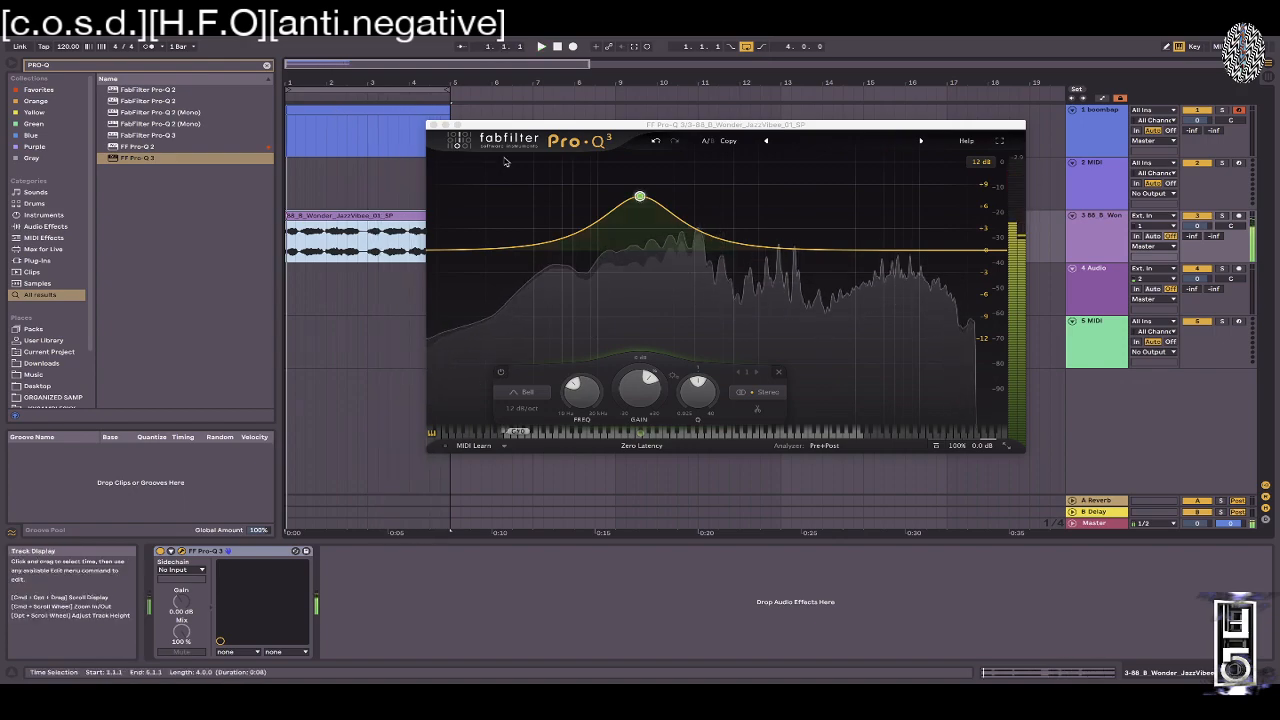
- Boost the bell band about 16 dB near 6.4 kHz, narrow its Q to about 2.8, and sweep it down the spectrum
key("space")
left_click_drag(640, 191, 887, 203)
key("space")
scroll(888, 205, "down", 5)
scroll(888, 205, "up", 5)
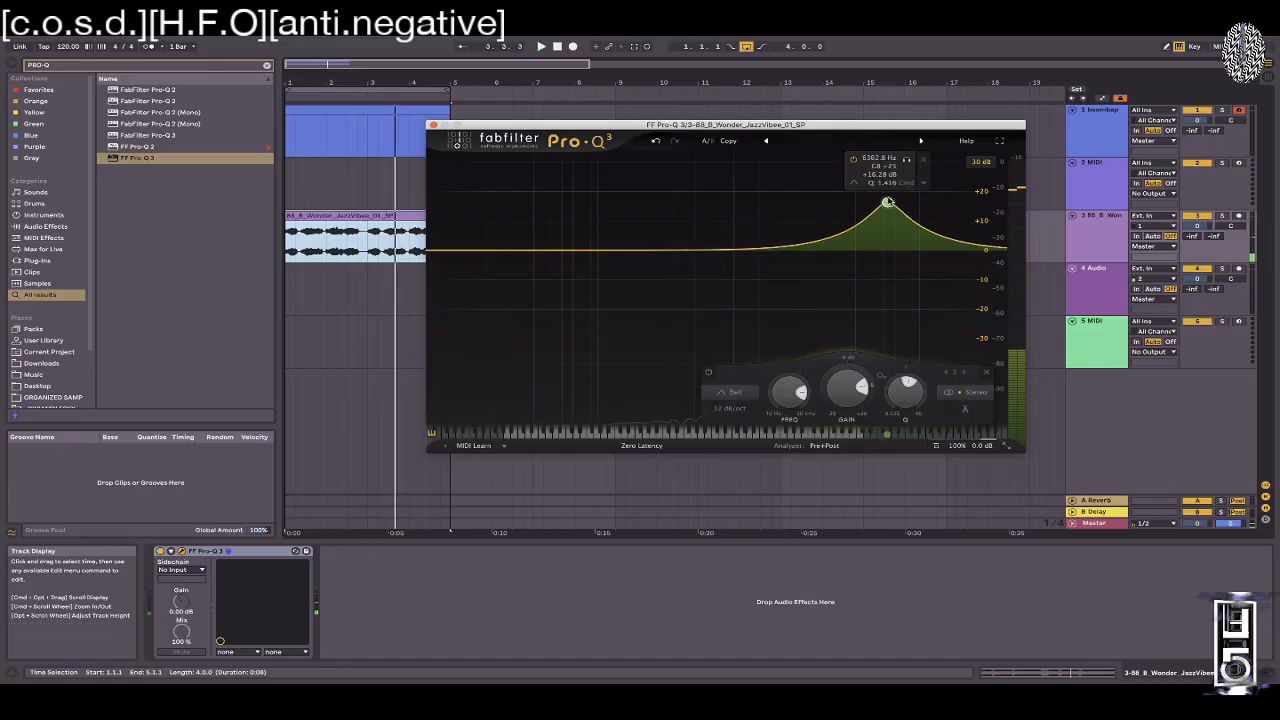
scroll(886, 205, "up", 5)
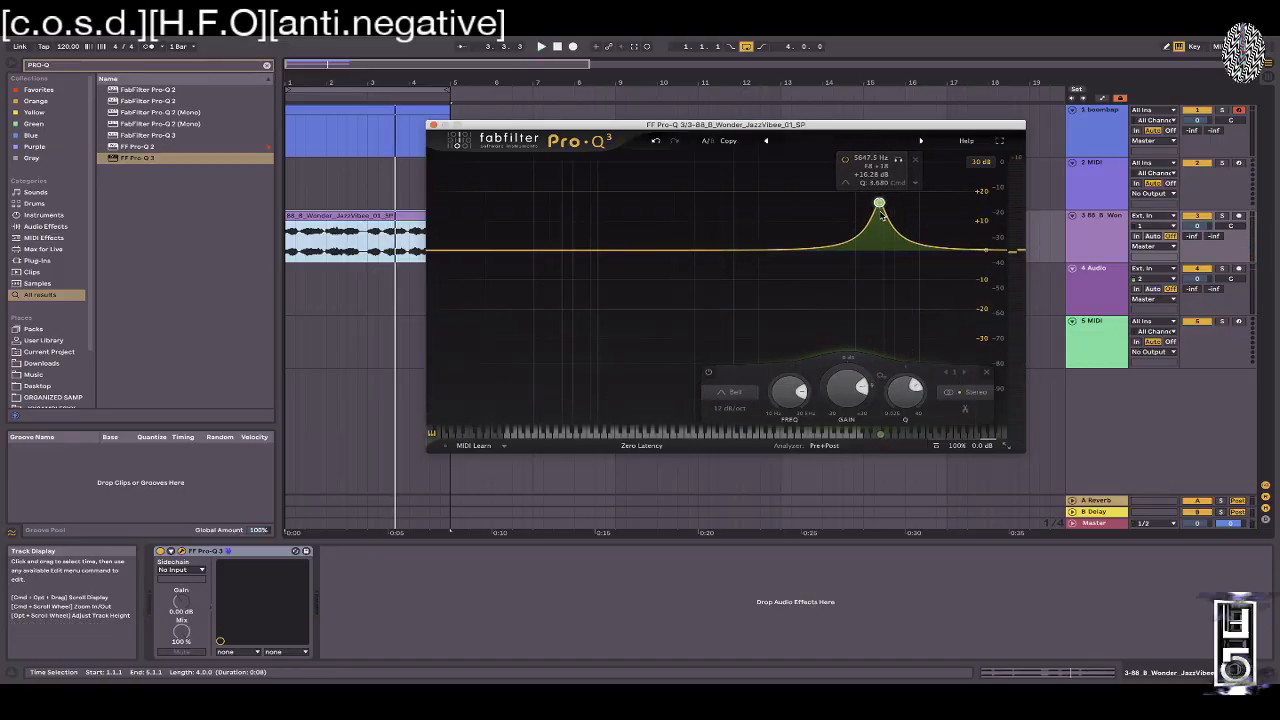
scroll(880, 204, "down", 3)
left_click_drag(880, 204, 792, 197)
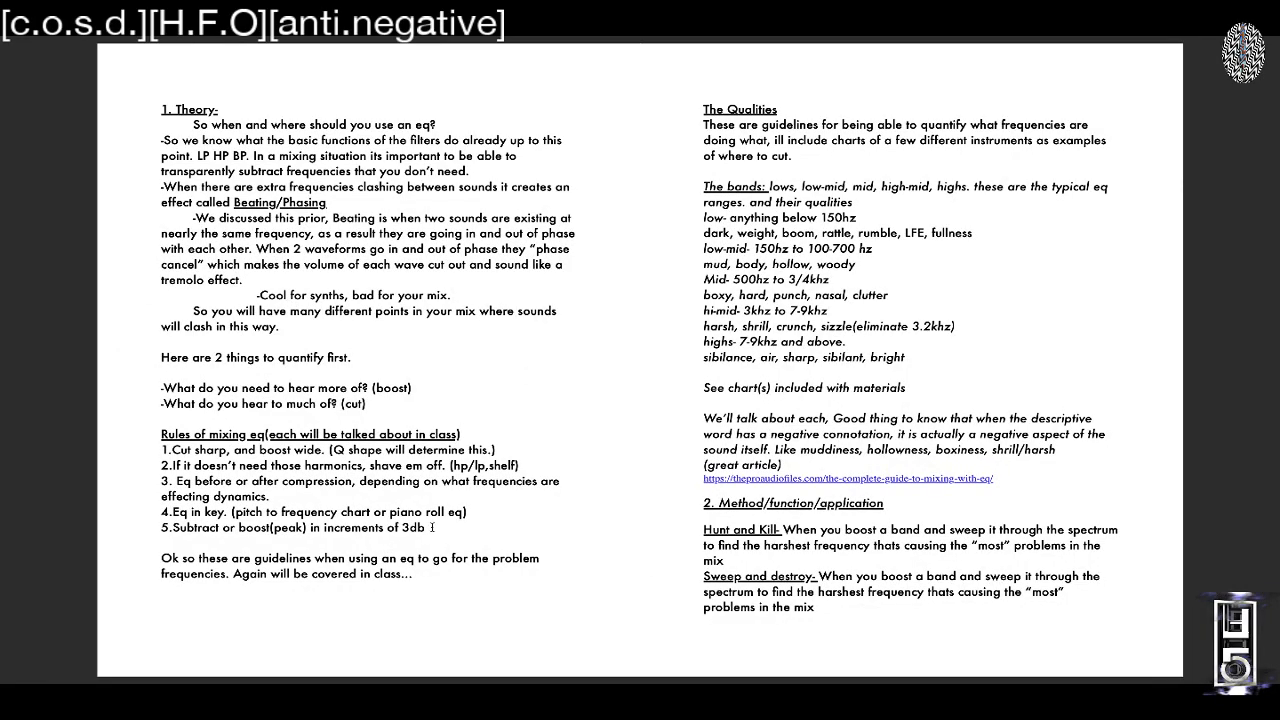
- In the EQ lesson document, highlight the 3db increment in mixing rule 5
left_click_drag(432, 527, 388, 528)
left_click(481, 498)
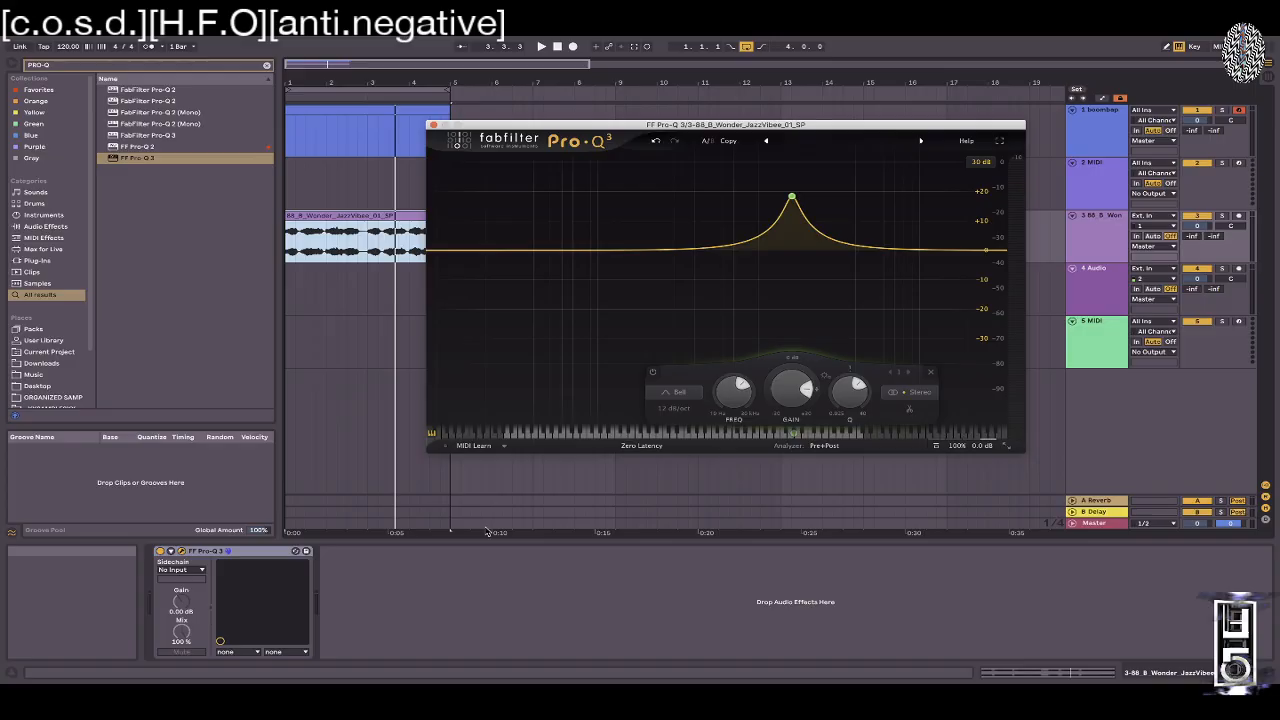
- Replace the boost with gentle bell cuts at about 965 Hz and 2.9 kHz and in the highs, plus a slight high shelf cut
left_click_drag(792, 197, 779, 254)
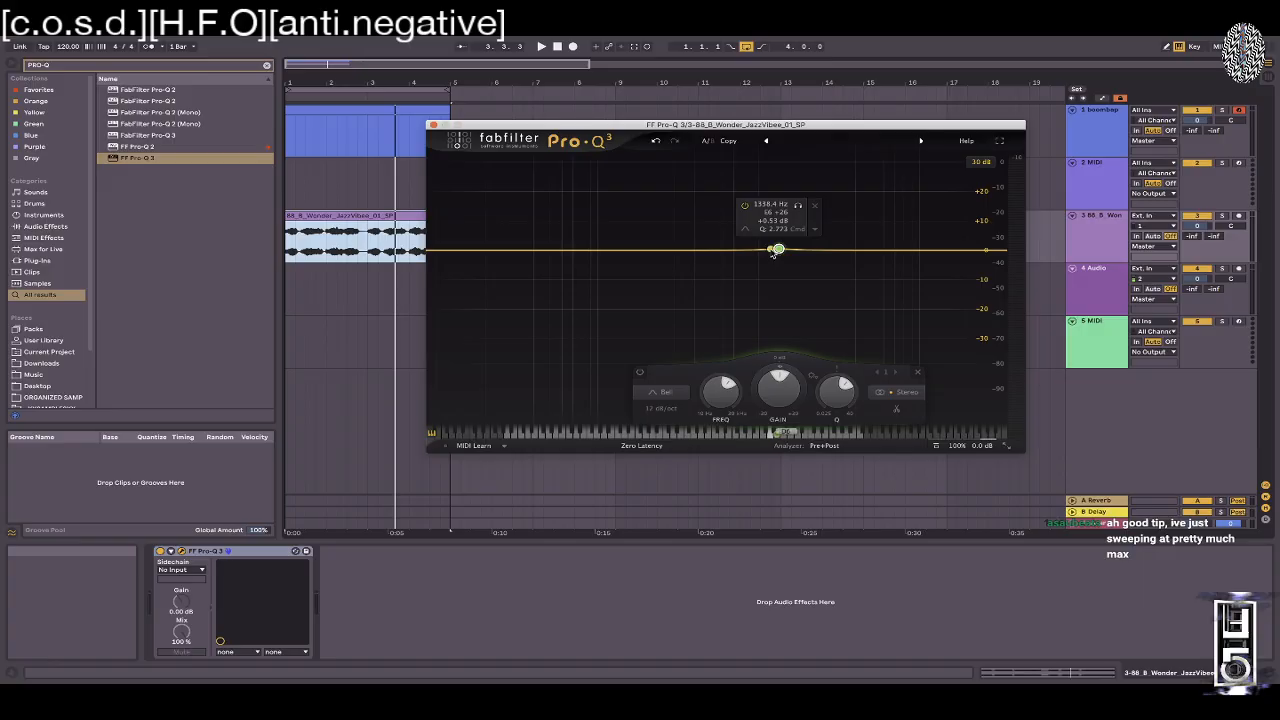
left_click_drag(773, 252, 817, 262)
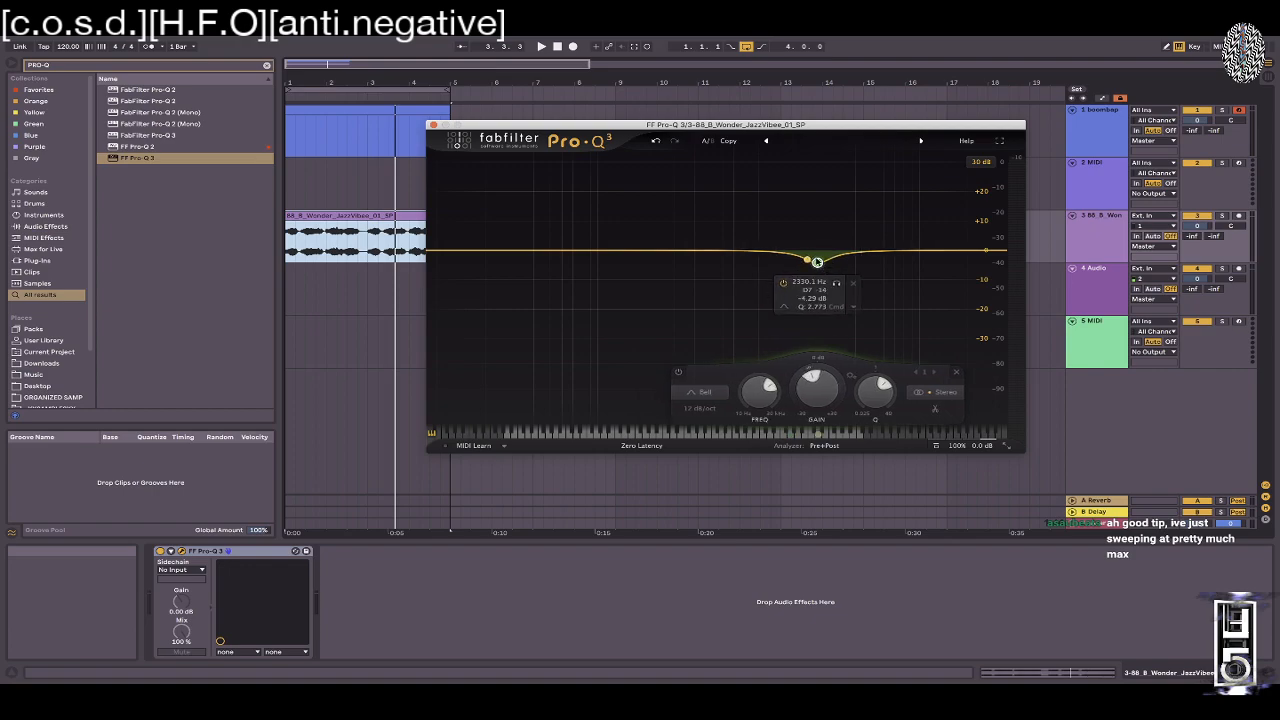
left_click_drag(816, 264, 924, 255)
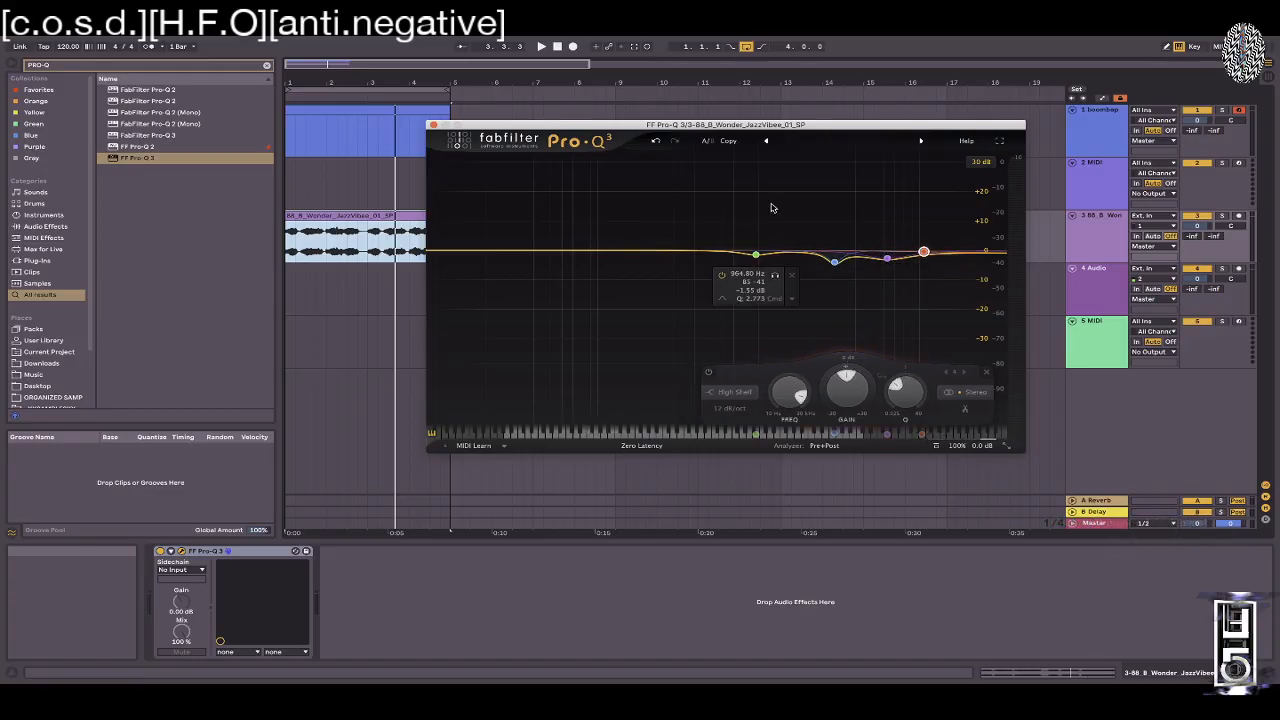
- Delete all four EQ bands and add a new bell band boosted about 20 dB near 651 Hz
left_click_drag(662, 178, 1005, 268)
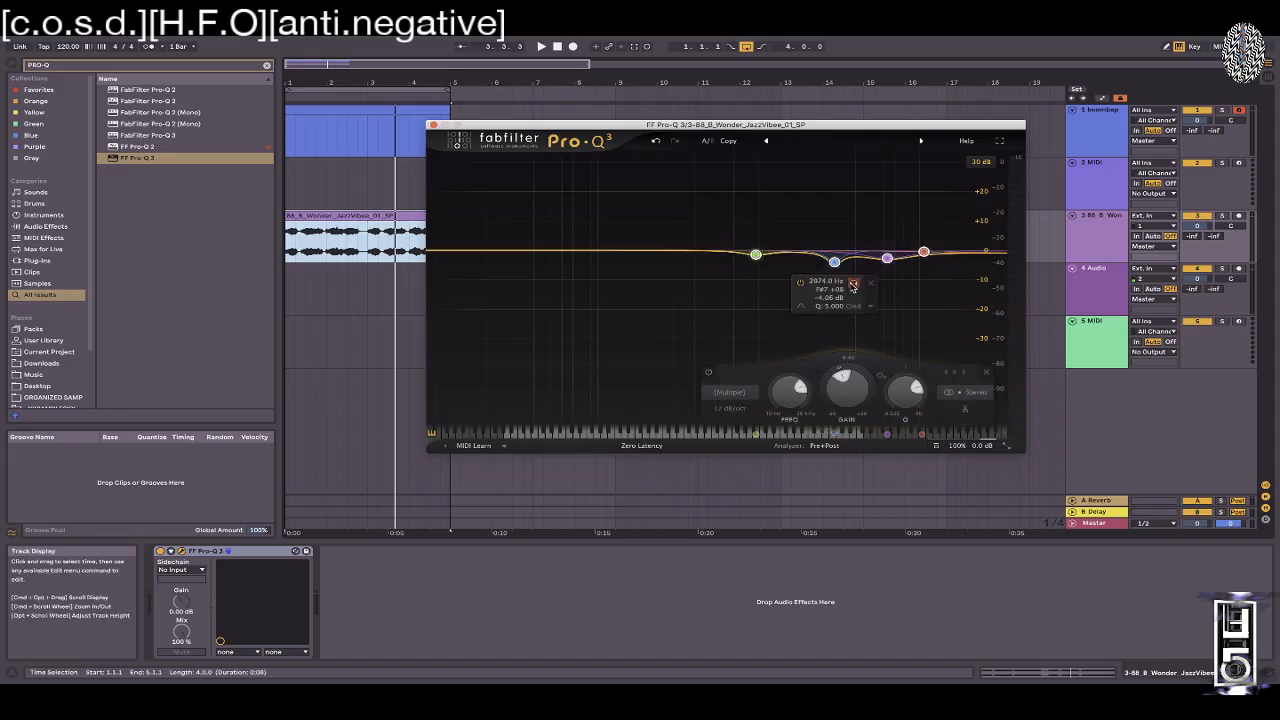
left_click(871, 286)
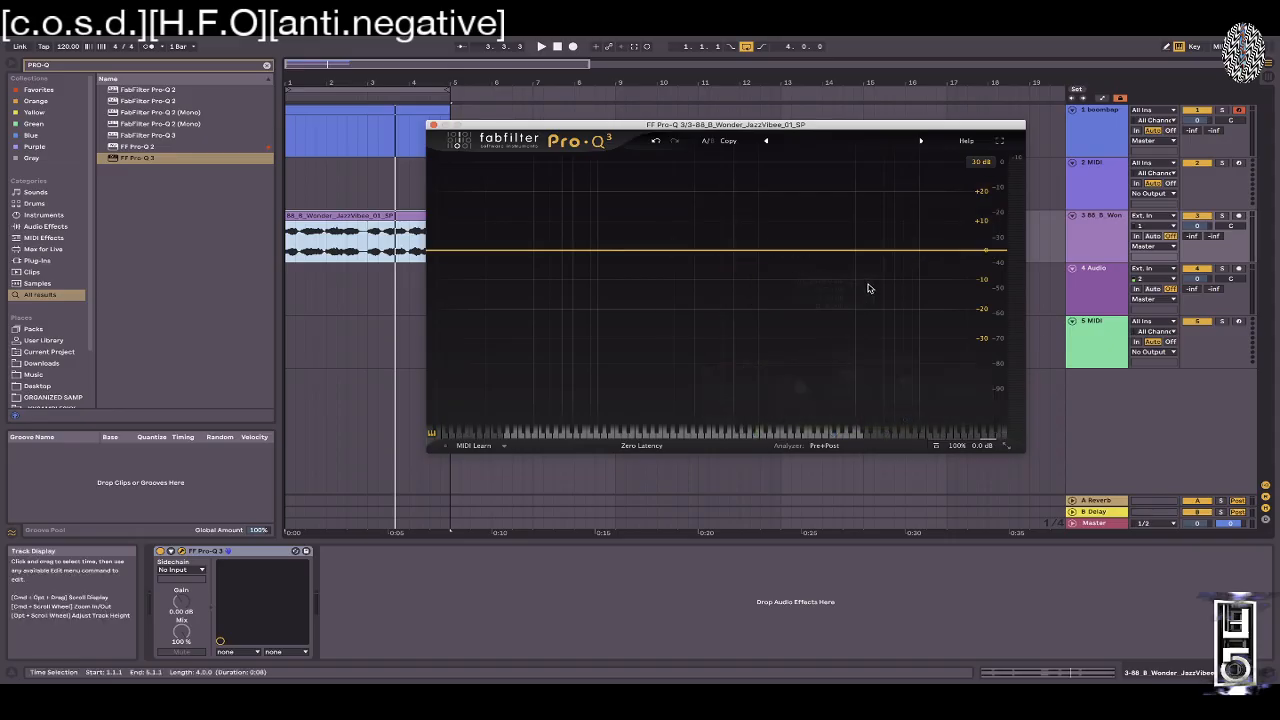
left_click(791, 243)
left_click_drag(791, 243, 770, 198)
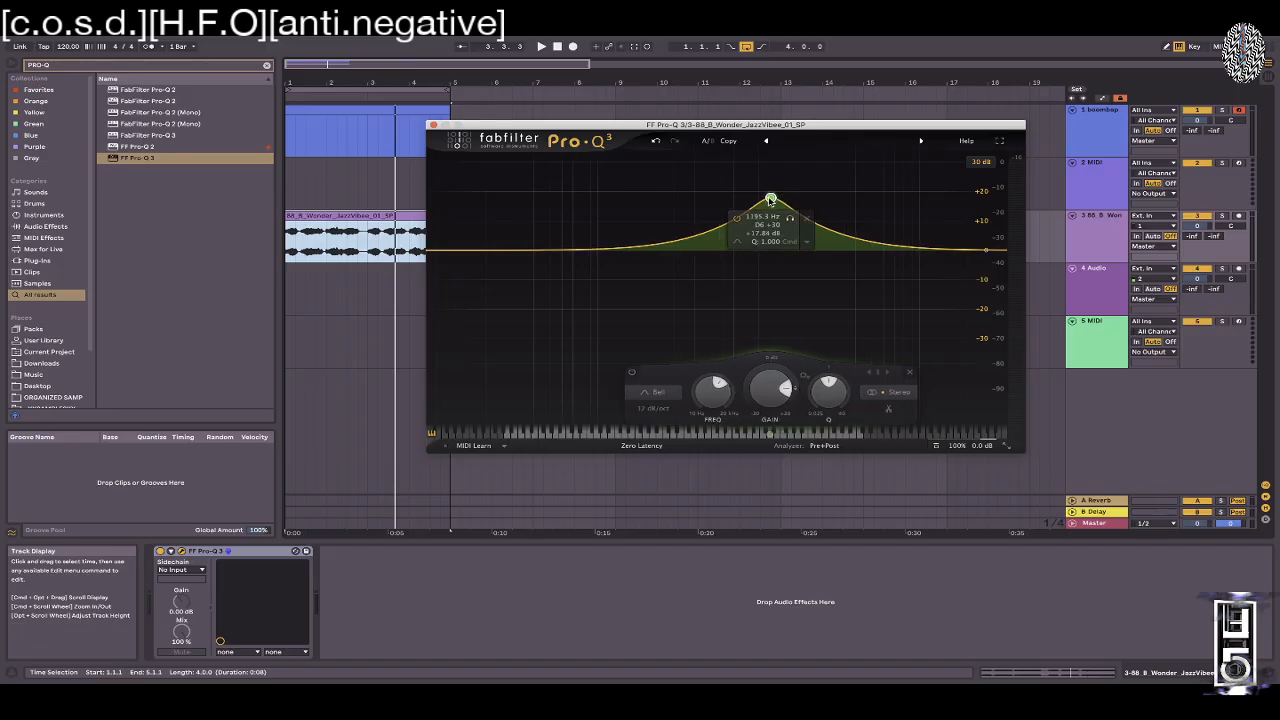
left_click_drag(770, 198, 728, 194)
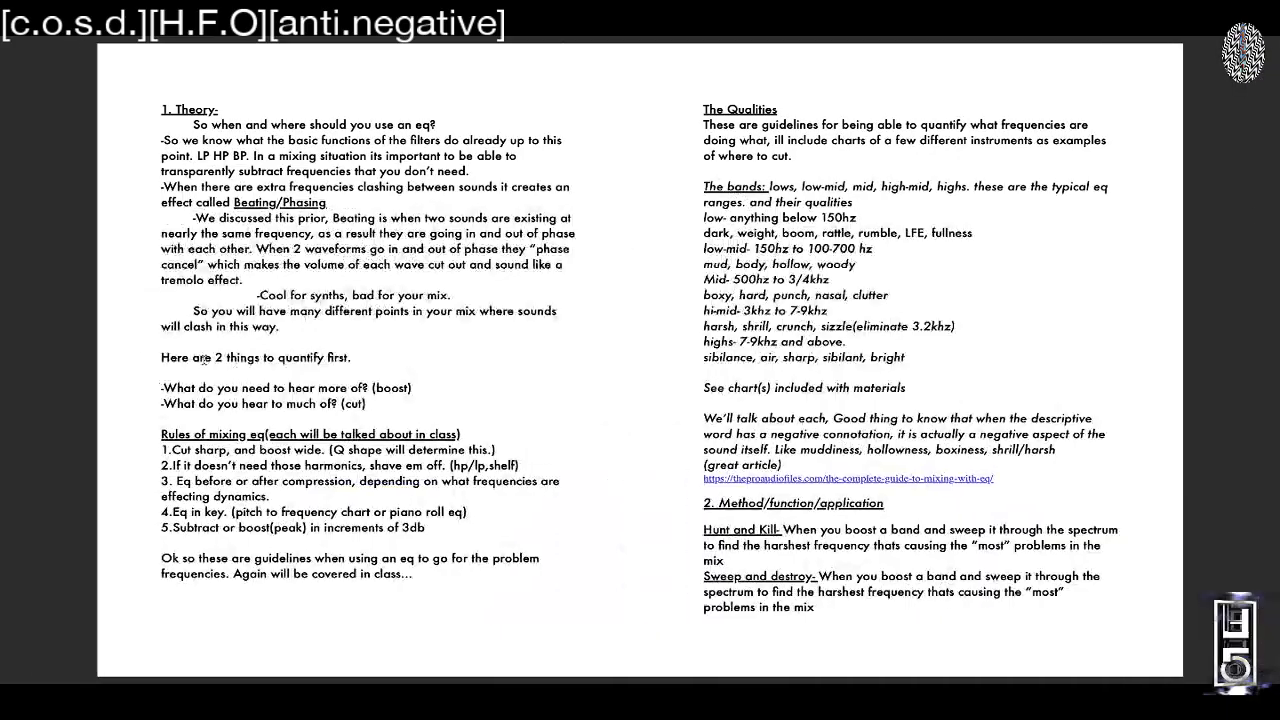
- In the EQ lesson document, highlight the Theory line on clashing frequencies causing Beating/Phasing
left_click_drag(218, 187, 336, 203)
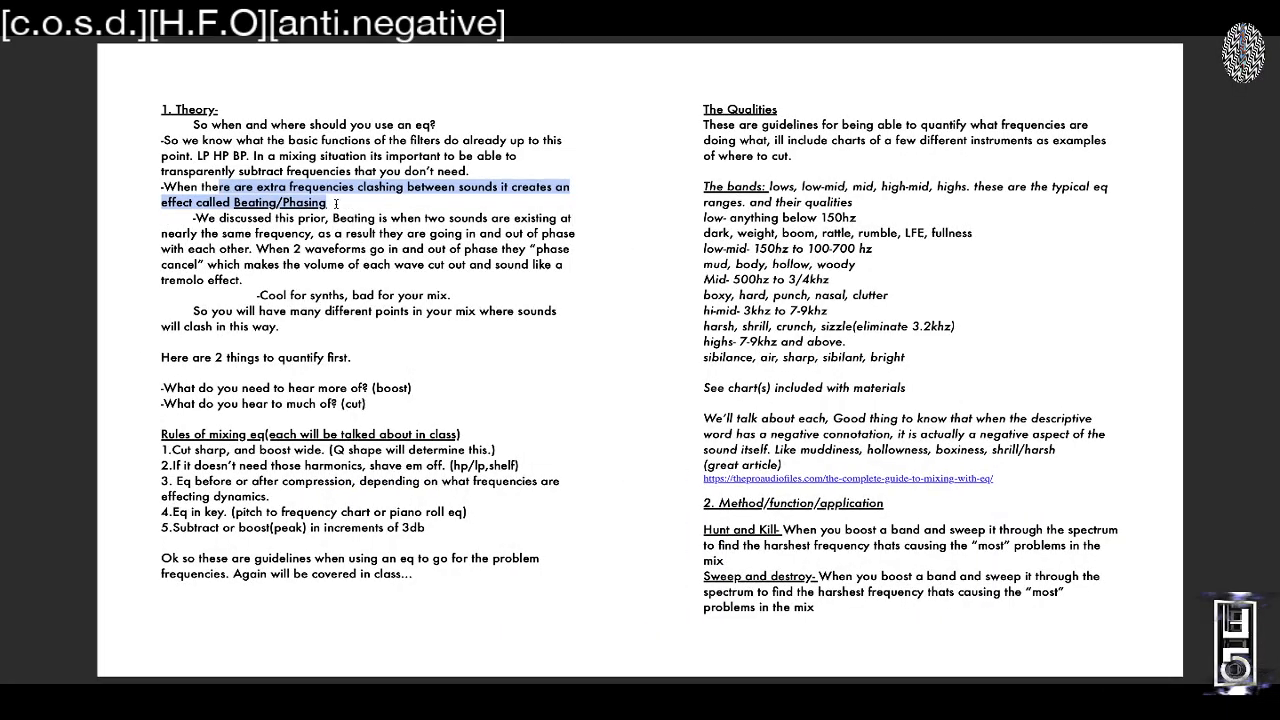
left_click(291, 308)
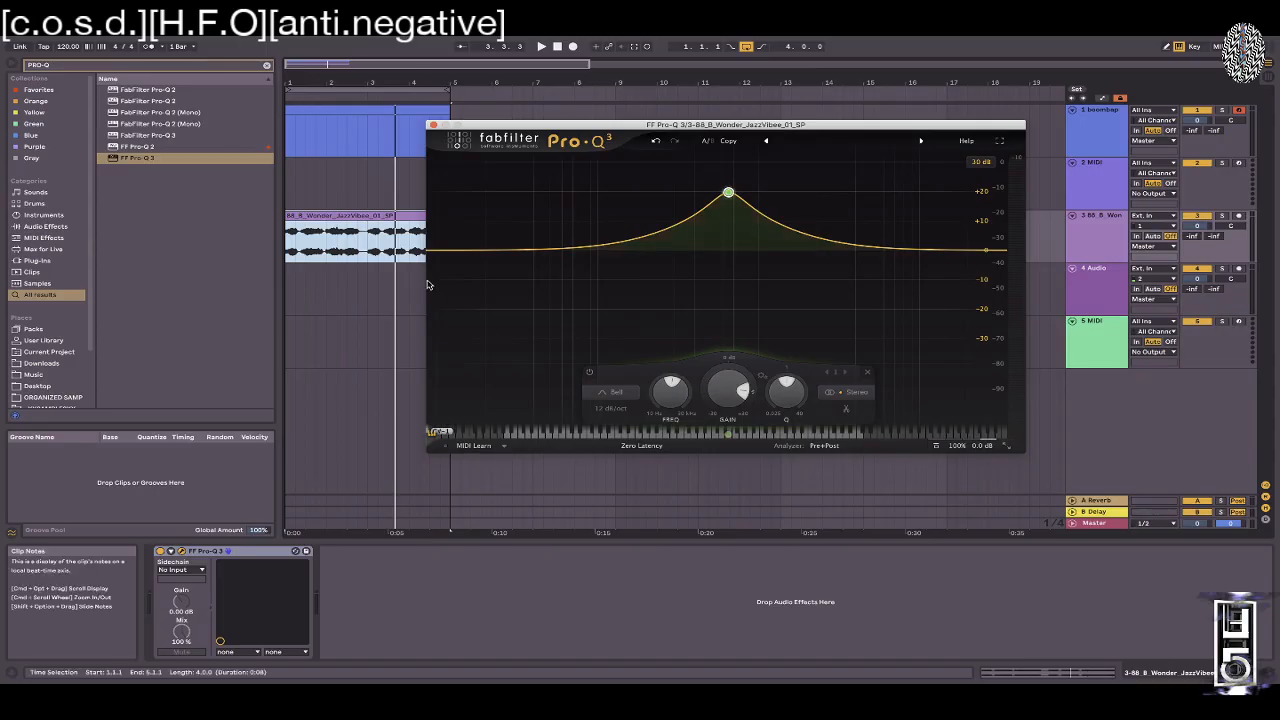
- Turn the bell boost into a -30 dB cut near 6 kHz with a Q of about 2.3 and play the loop
mouse_move(751, 200)
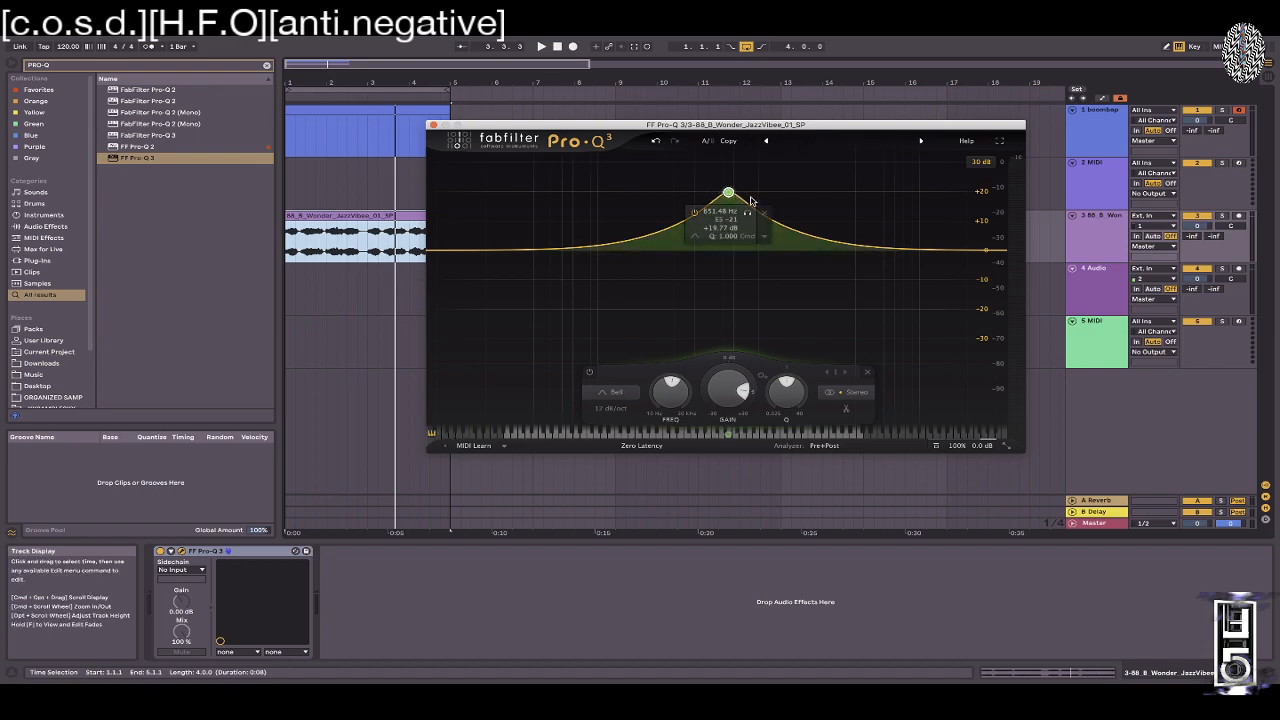
scroll(731, 194, "down", 2)
scroll(731, 194, "up", 4)
left_click_drag(731, 195, 881, 443)
scroll(836, 262, "up", 8)
key("space")
mouse_move(912, 404)
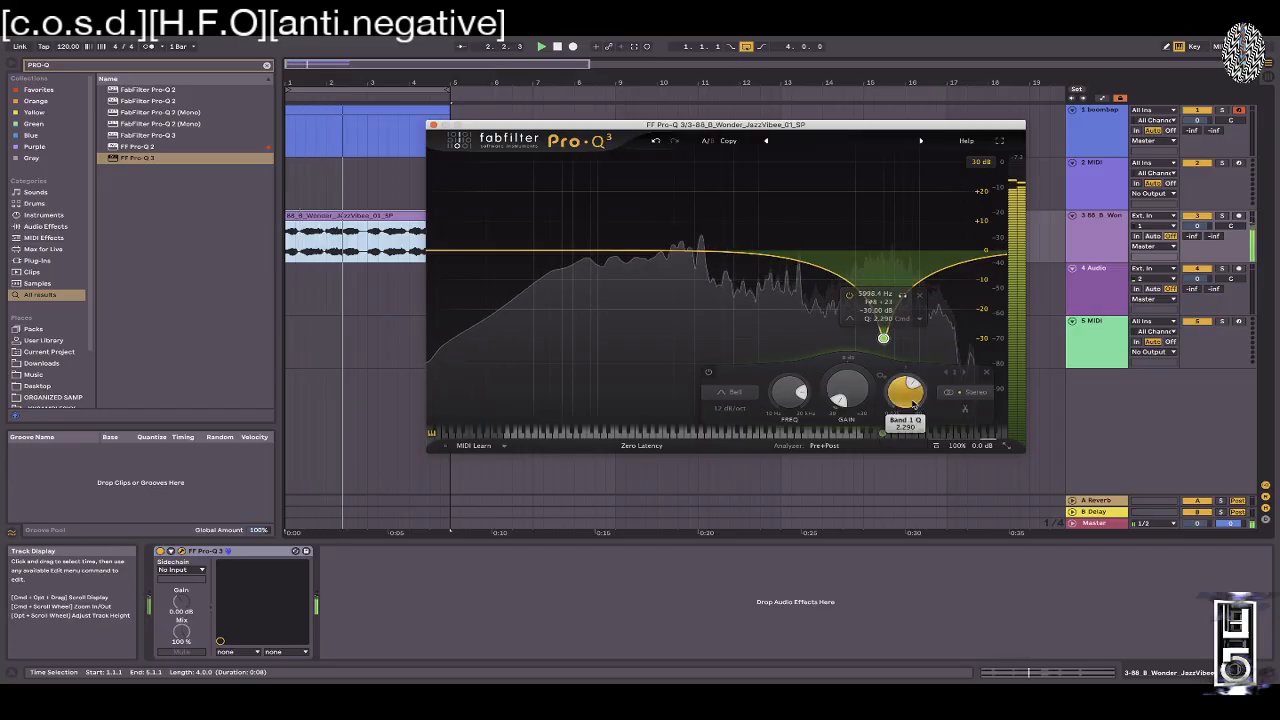
- Reshape the bell cut to about -22.5 dB near 5.5 kHz with a Q of about 6, and audition it
key("space")
left_click_drag(885, 336, 912, 298)
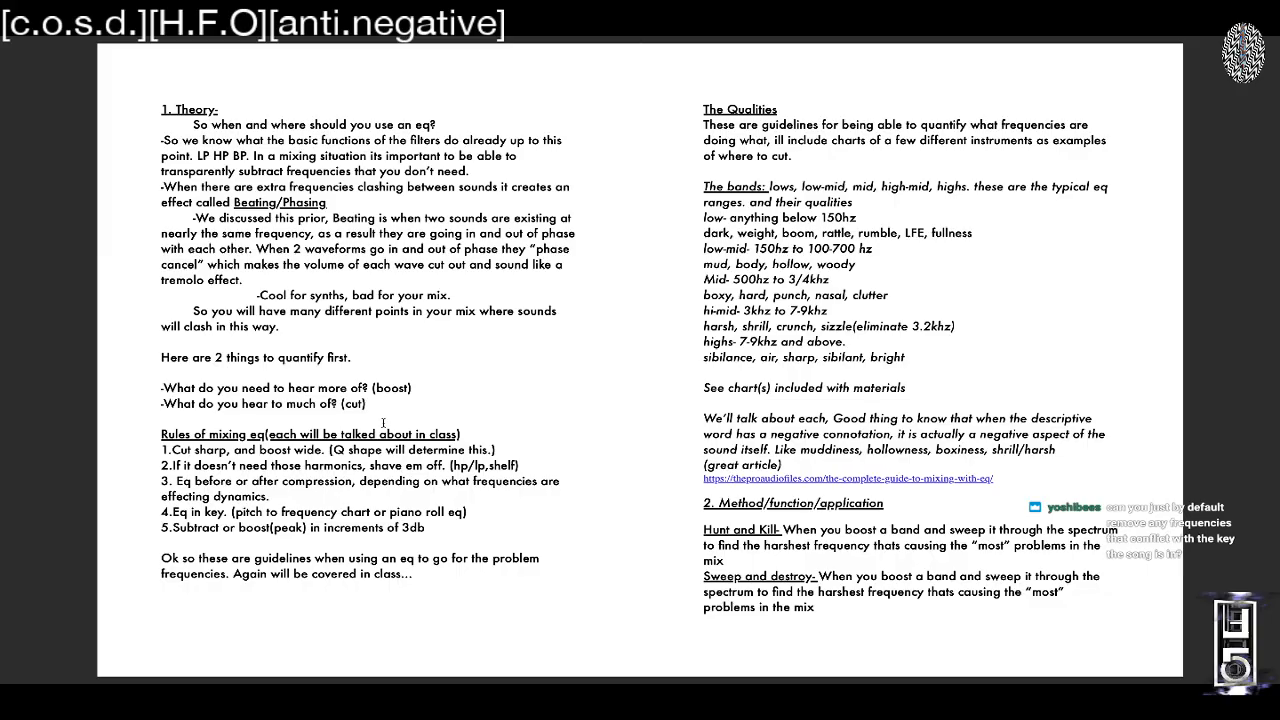
key("ctrl+Right")
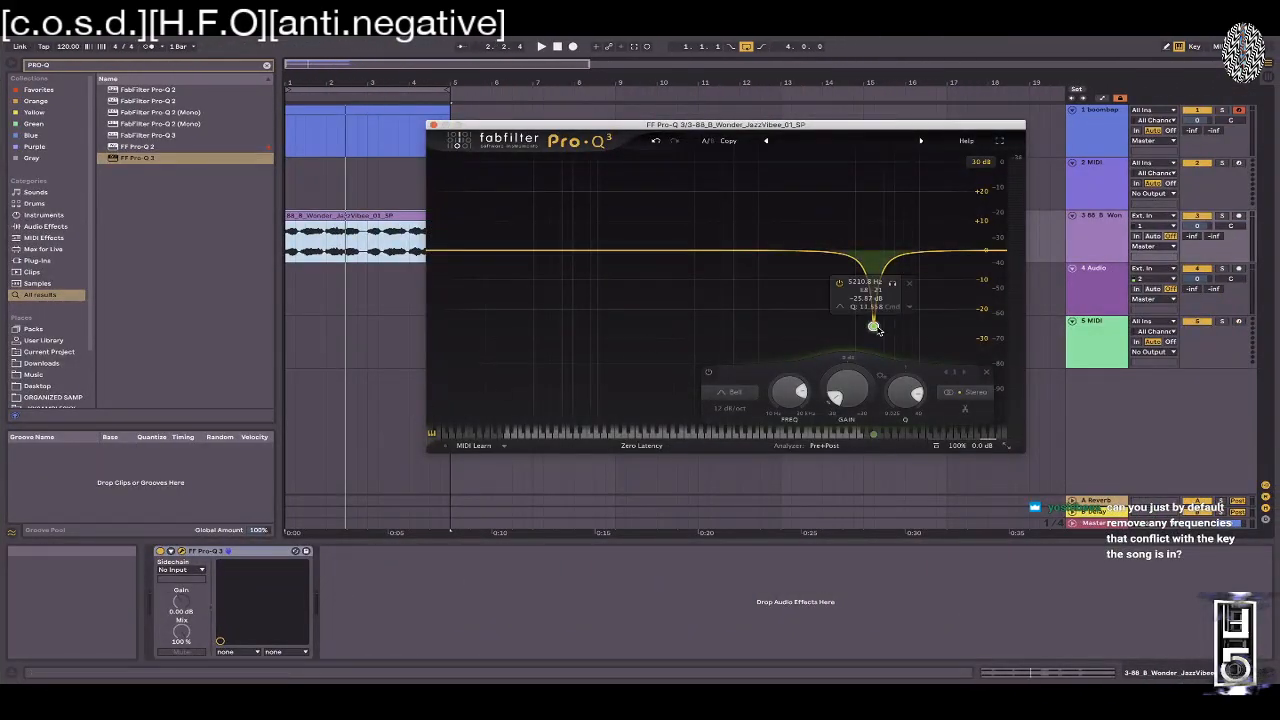
left_click_drag(873, 325, 880, 320)
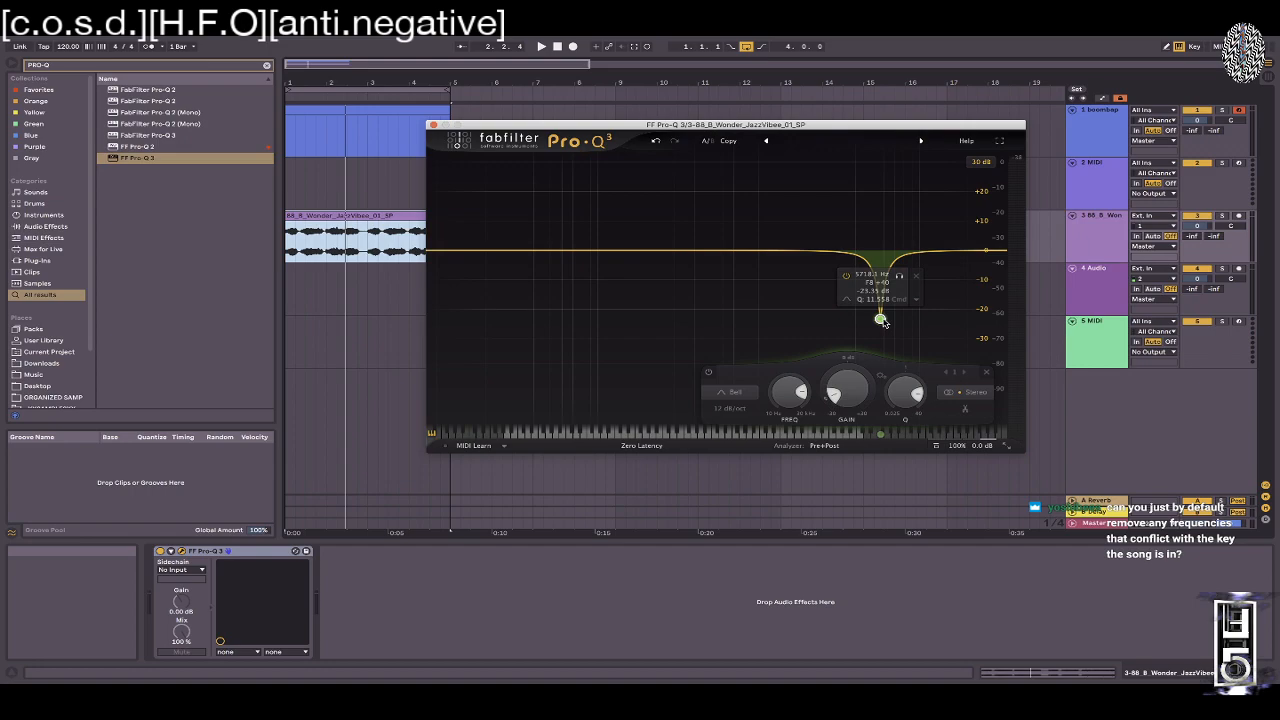
key("space")
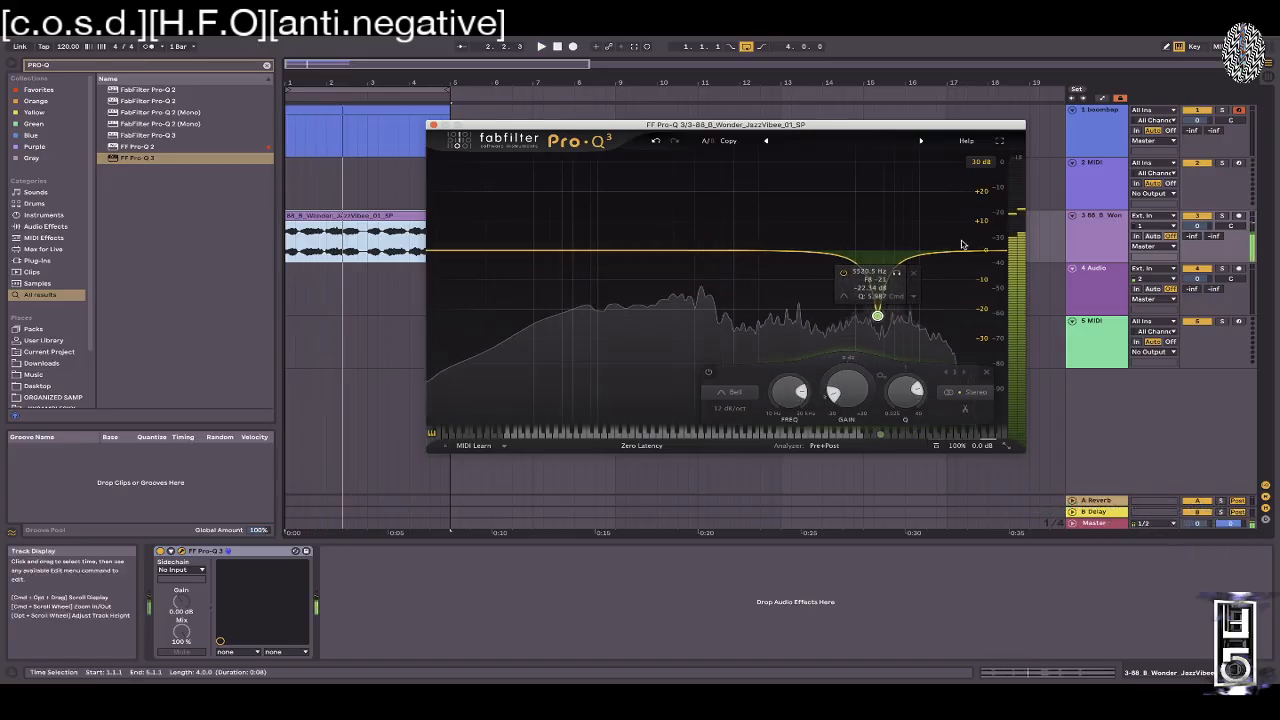
key("space")
- Add a high shelf band cut about 5 dB near 18 kHz and change its shape to High Cut
left_click_drag(991, 251, 962, 258)
scroll(963, 259, "down", 3)
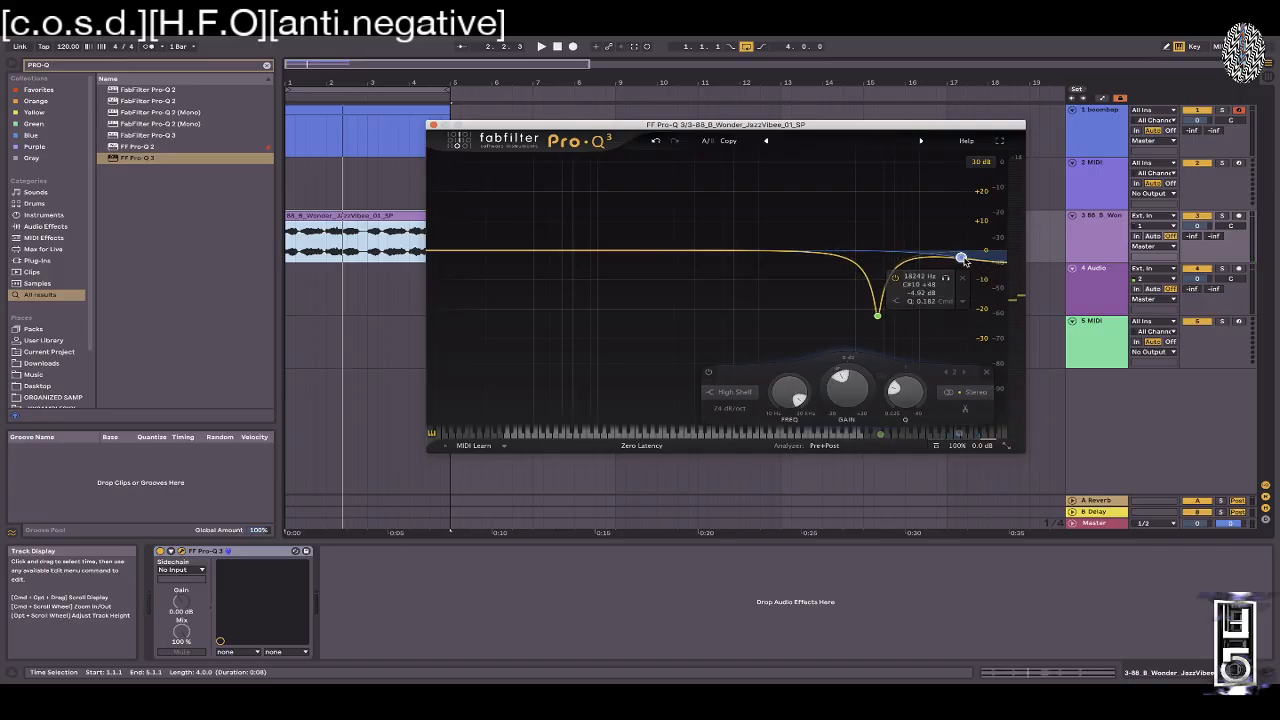
left_click(735, 392)
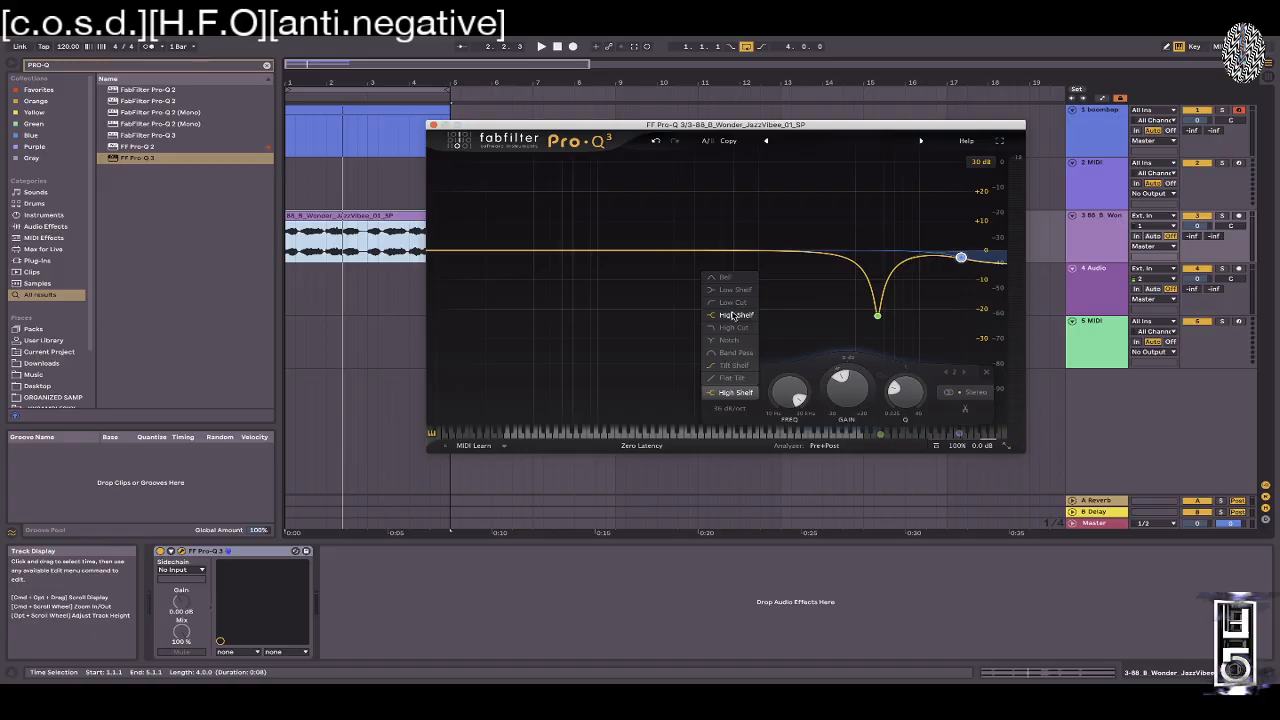
left_click(733, 328)
- Move the High Cut band down to about 11.7 kHz and set its slope to 30 dB/oct
left_click_drag(960, 291, 947, 252)
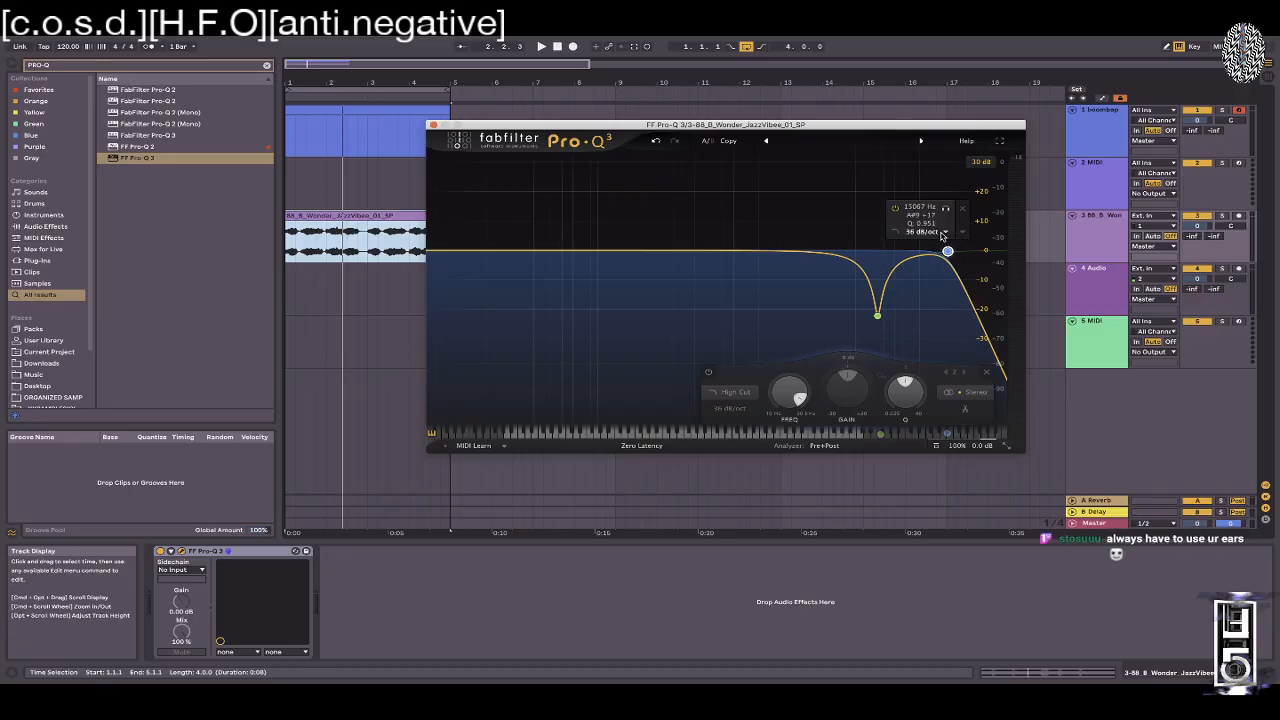
left_click_drag(947, 252, 930, 254)
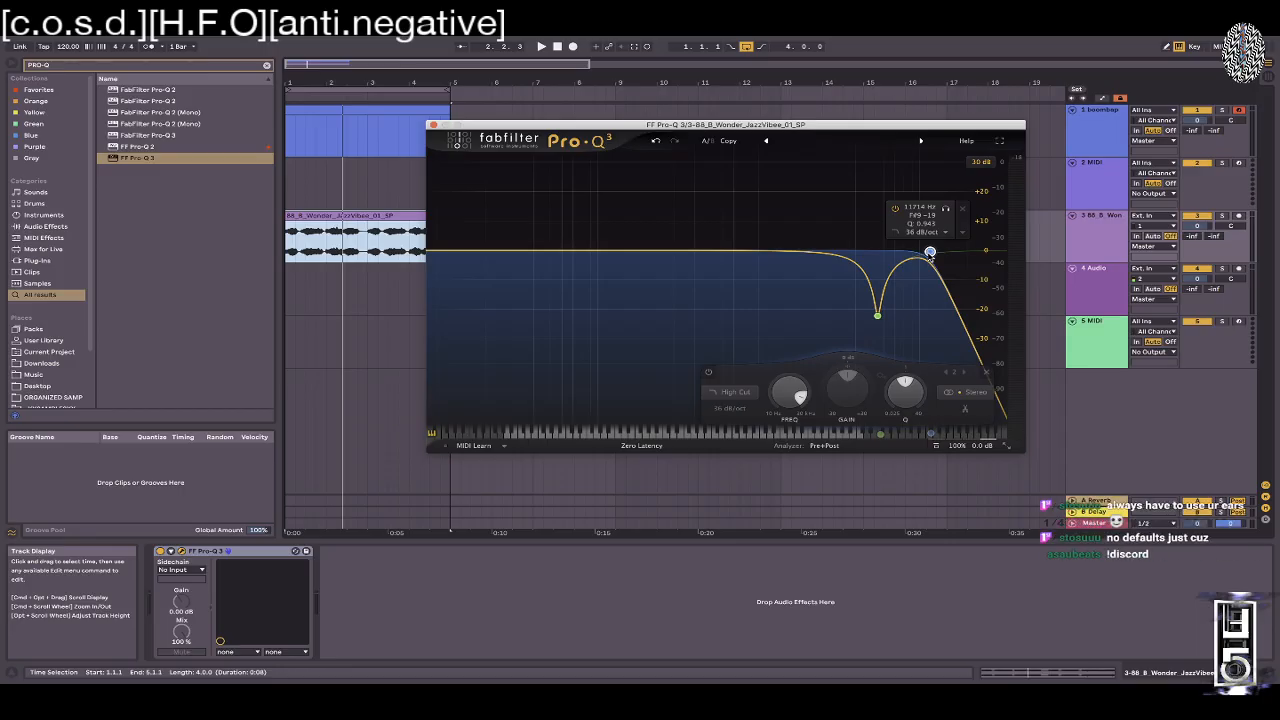
scroll(930, 253, "down", 1)
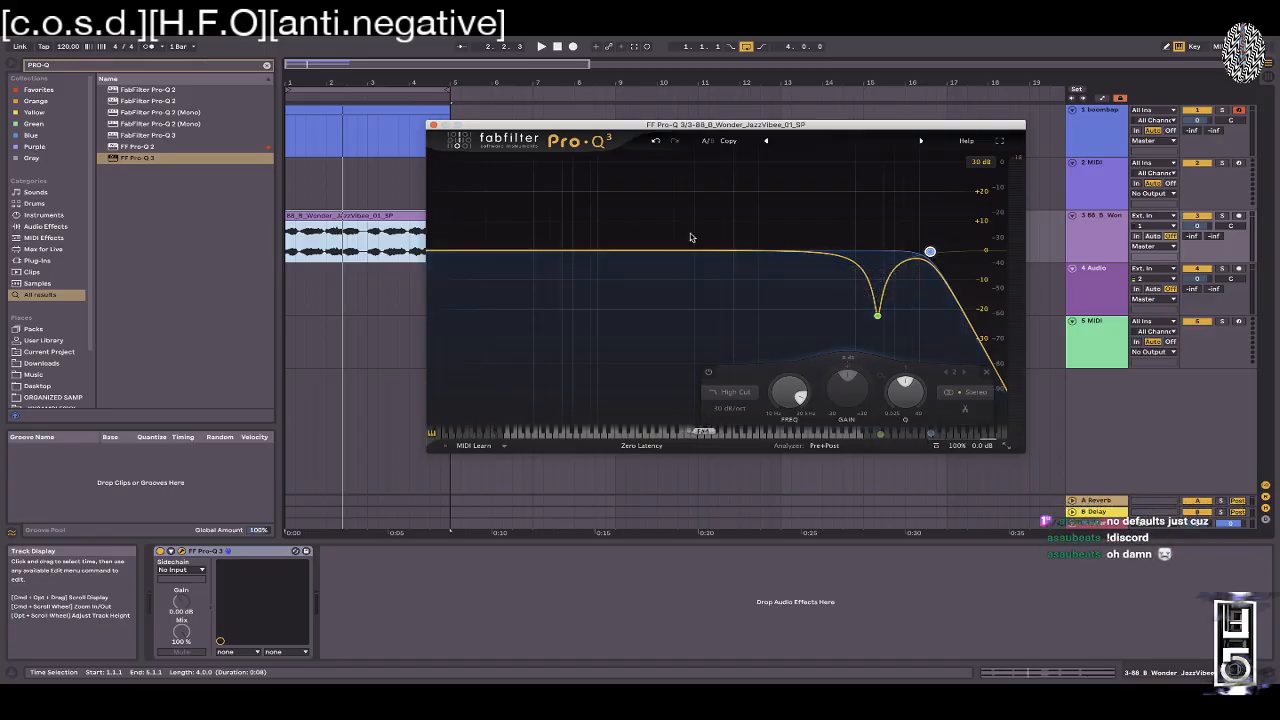
mouse_move(931, 254)
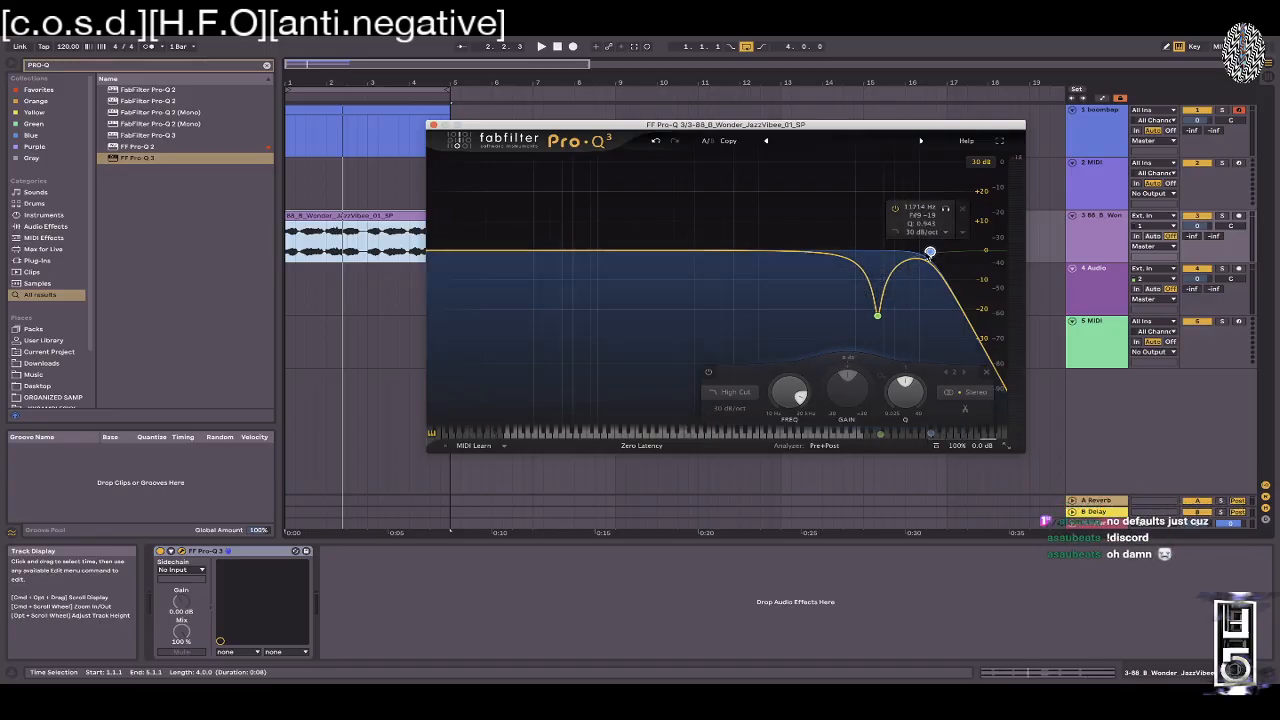
- Lower the High Cut band to about 5.4 kHz and move the bell cut to about 4.8 kHz at about -18 dB
left_click(940, 232)
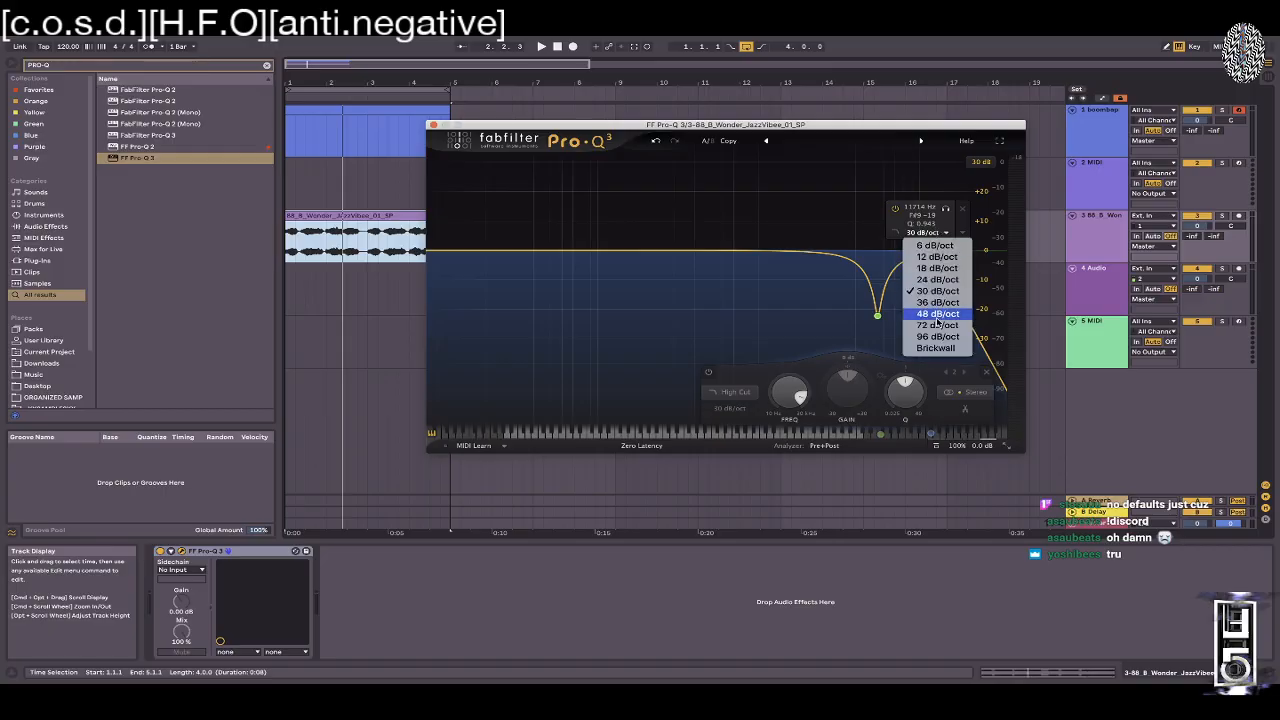
left_click(935, 325)
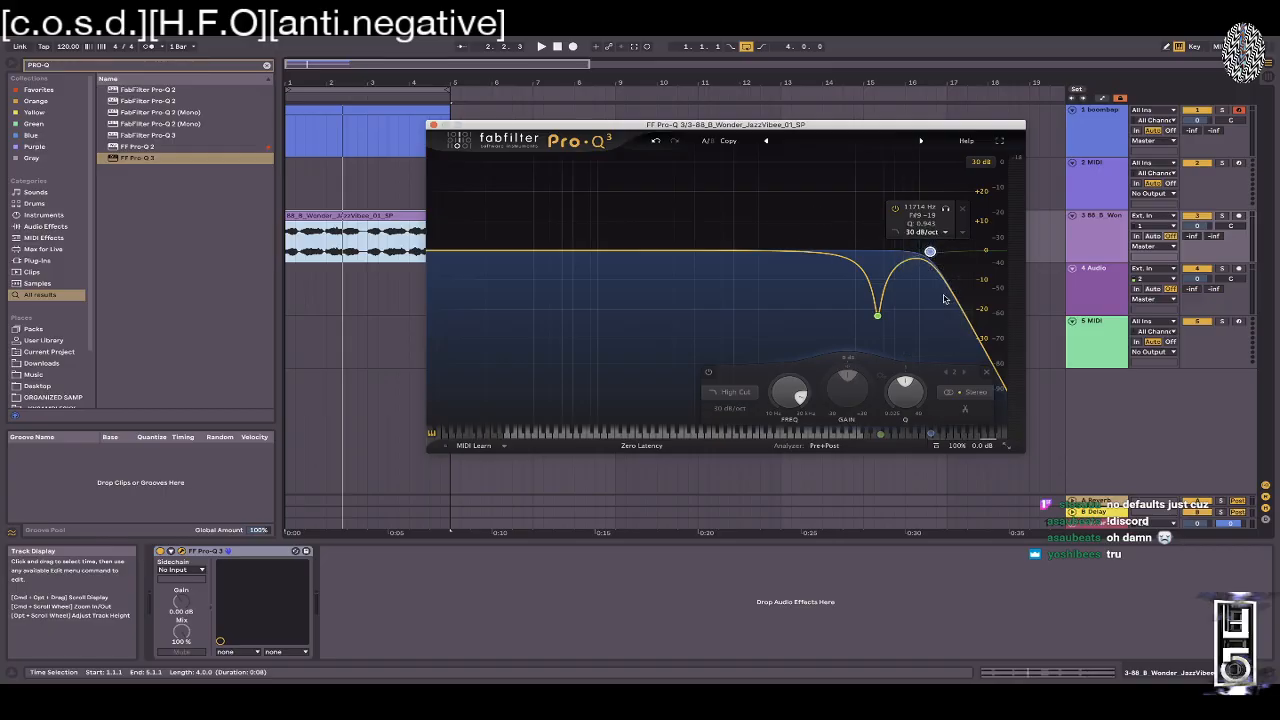
left_click_drag(929, 253, 887, 252)
mouse_move(882, 321)
left_mouse_down()
mouse_move(893, 284)
mouse_move(832, 302)
mouse_move(838, 286)
mouse_move(873, 306)
left_mouse_up()
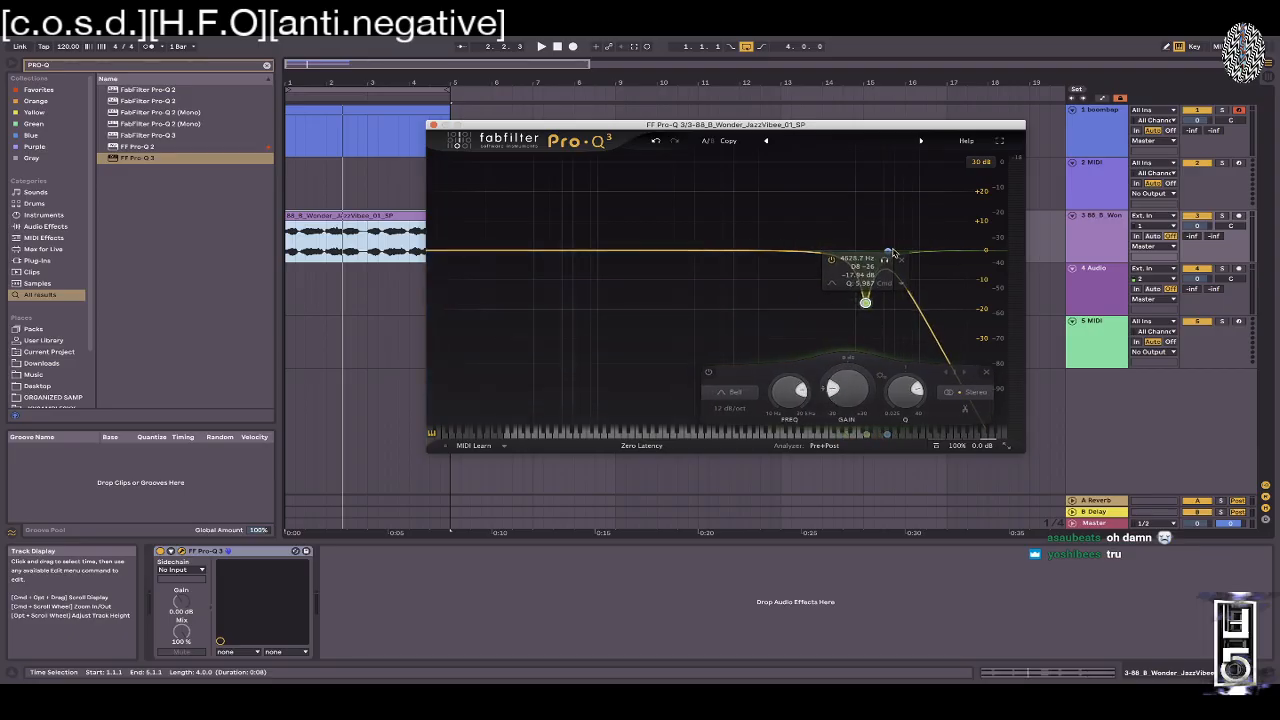
left_click_drag(889, 252, 877, 255)
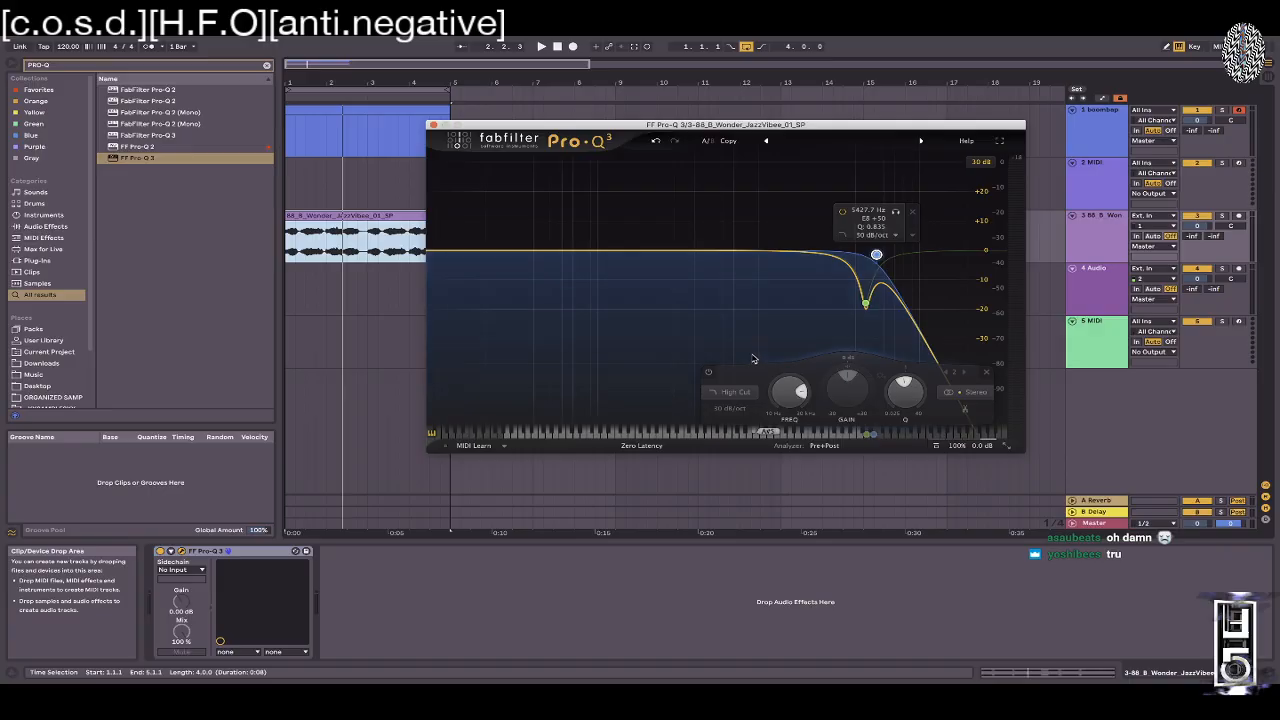
- Add a -30 dB bell band near 60 Hz with a Q of about 6.8 while playing, and change its shape to Low Cut
key("space")
left_click_drag(537, 251, 562, 338)
scroll(563, 140, "up", 10)
key("space")
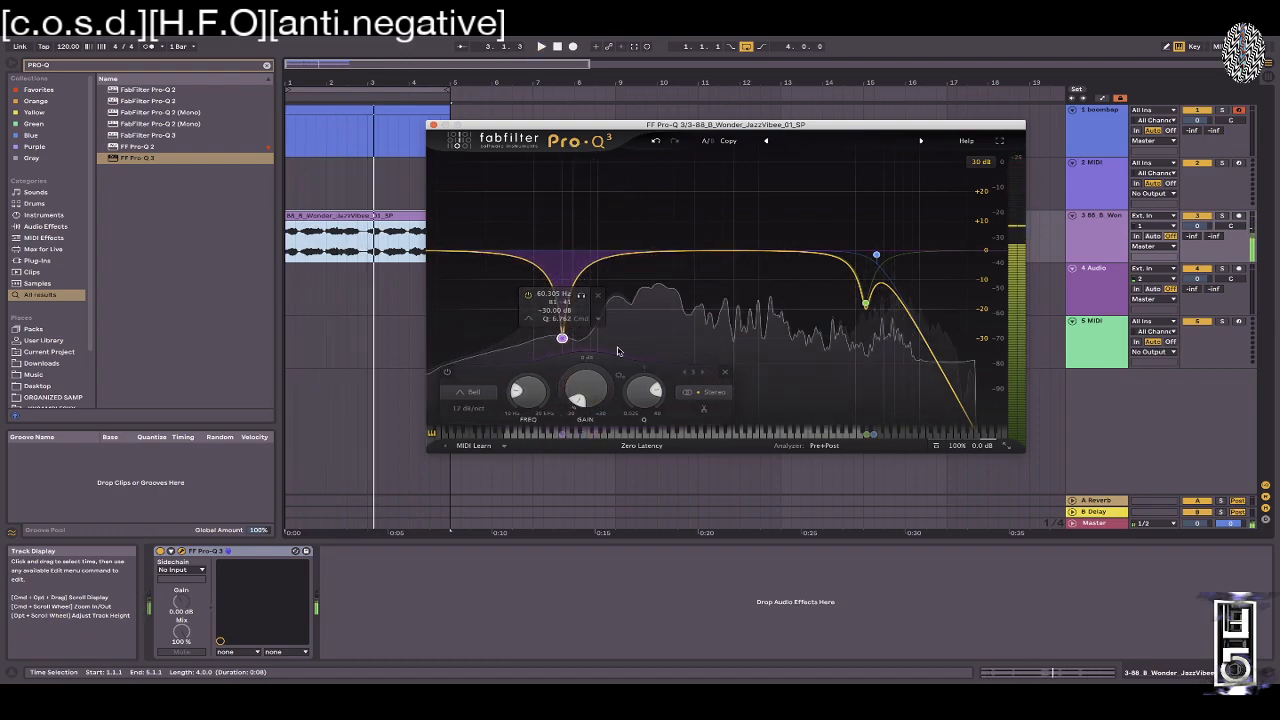
left_click(468, 392)
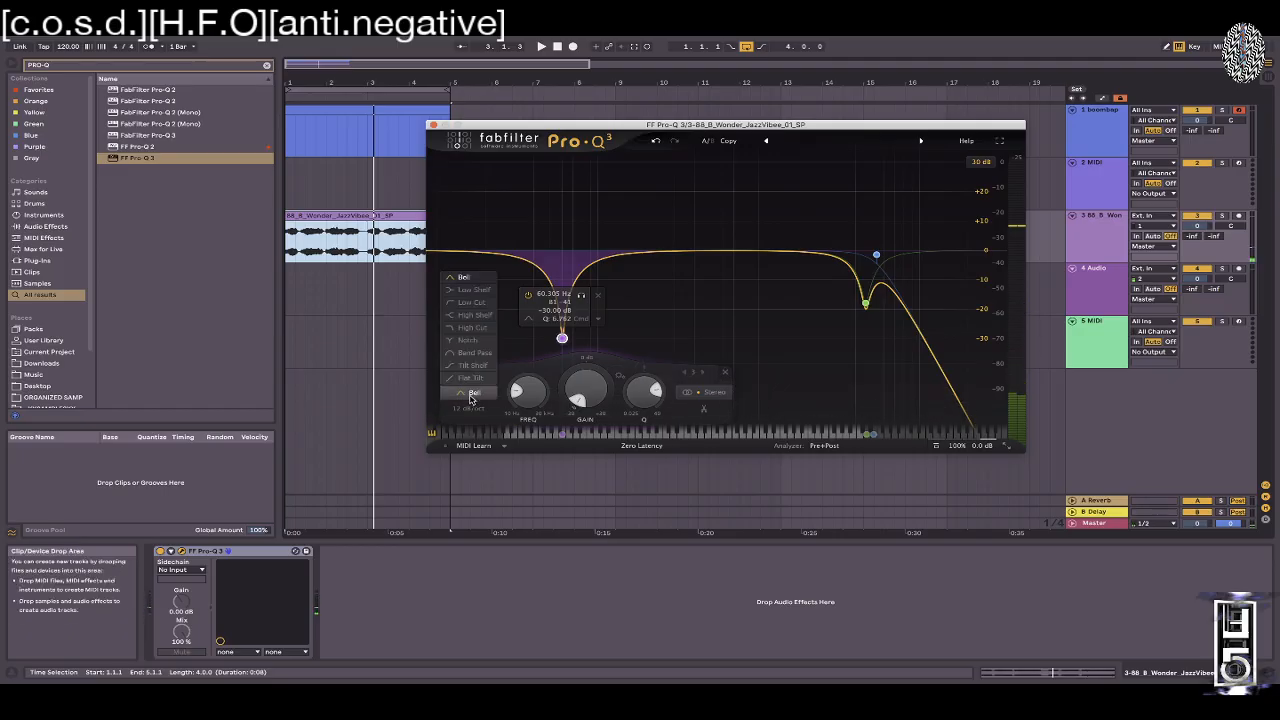
left_click(474, 302)
mouse_move(563, 206)
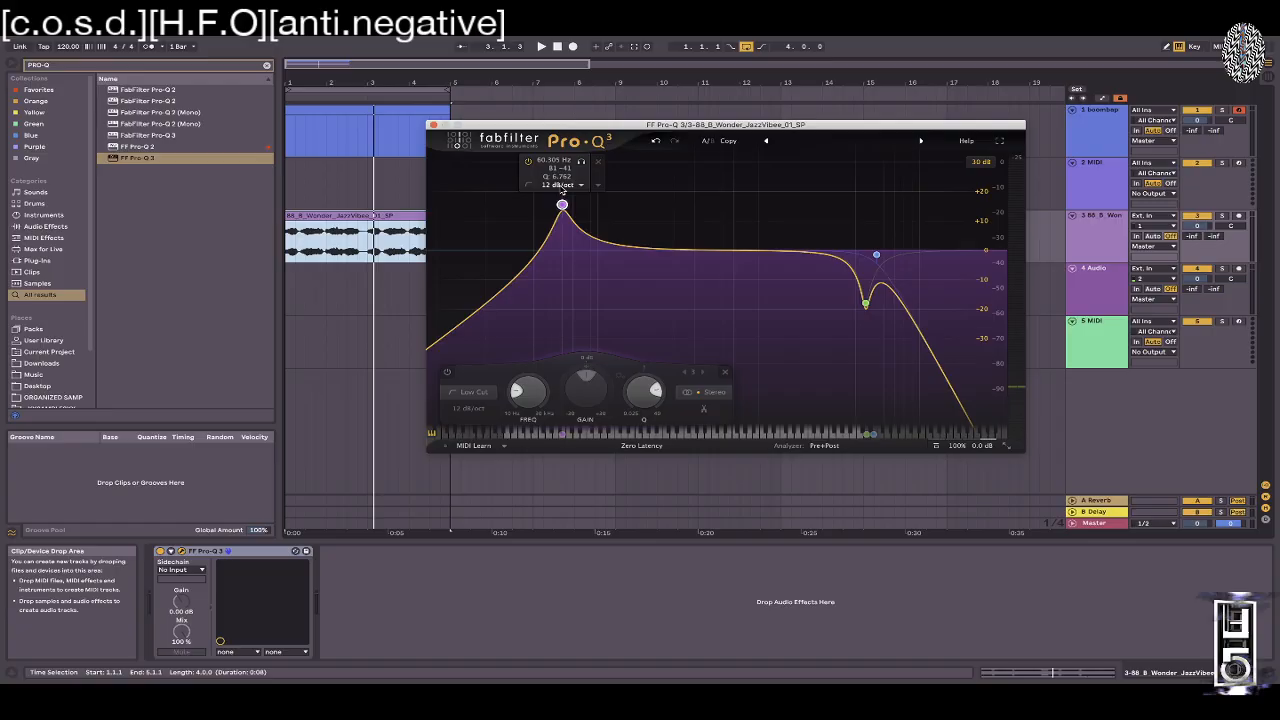
- Set the Low Cut band's slope to 48 dB/oct, raise its frequency into the low mids and play the loop
left_click(565, 186)
left_click(576, 267)
left_click_drag(562, 206, 671, 261)
key("space")
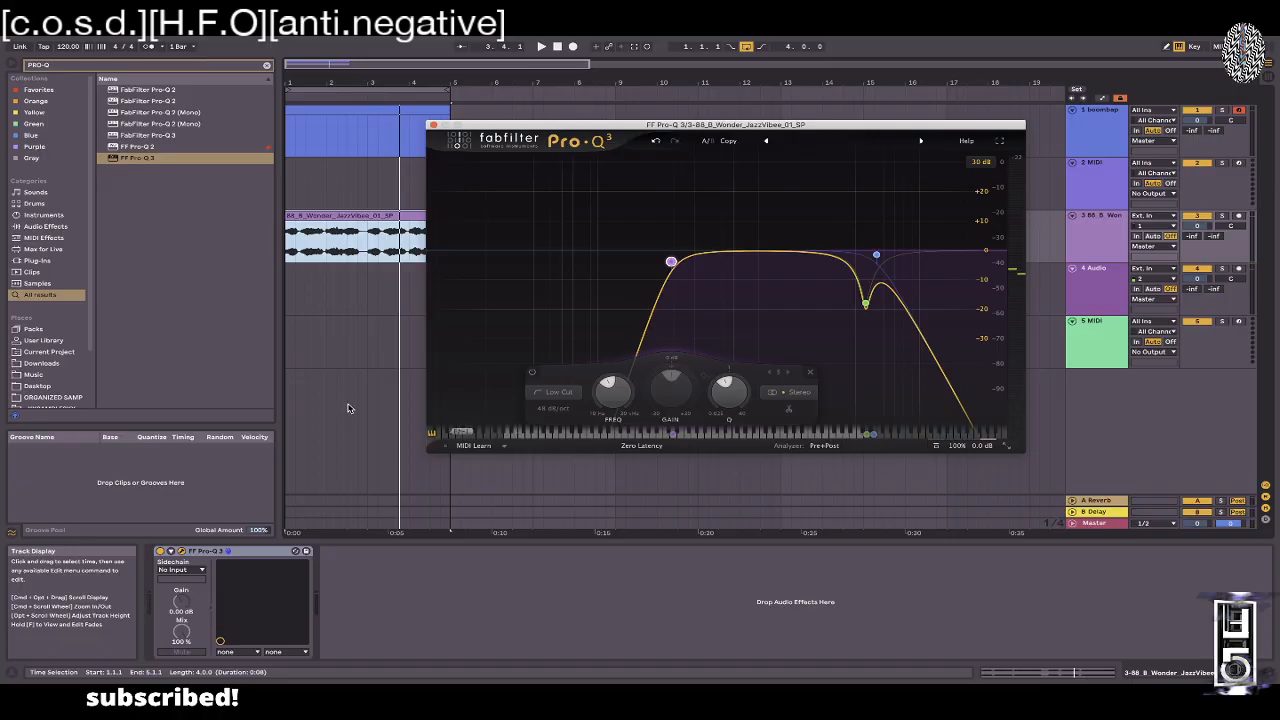
- Bring the Low Cut band down to slightly below 168 Hz while auditioning the loop
left_click_drag(674, 266, 644, 263)
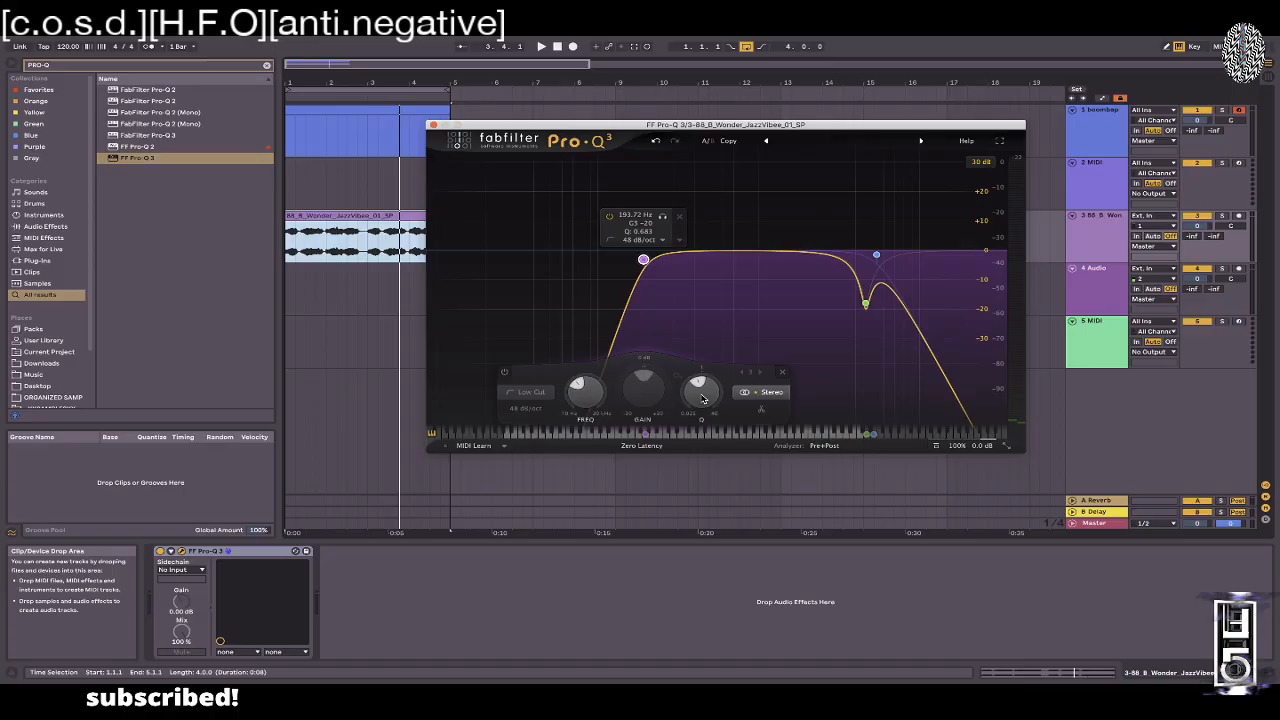
left_click_drag(634, 260, 633, 262)
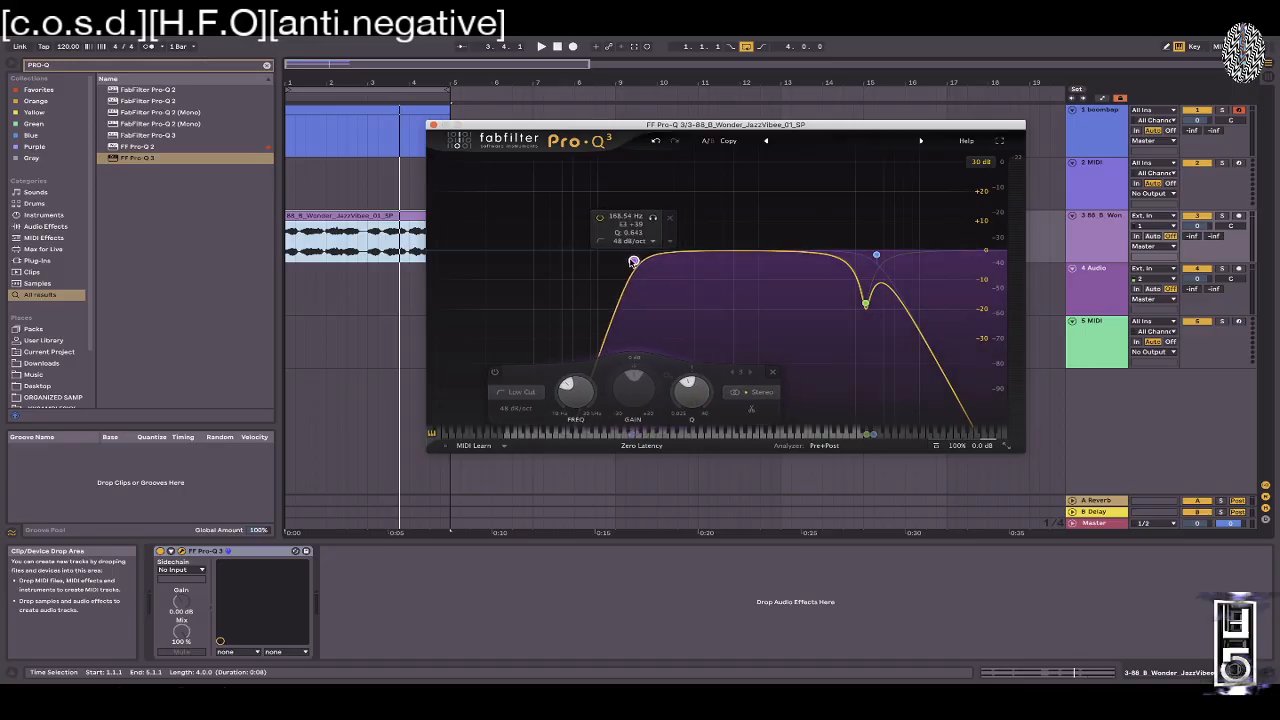
key("space")
mouse_move(633, 261)
left_mouse_down()
mouse_move(653, 257)
mouse_move(620, 256)
left_mouse_up()
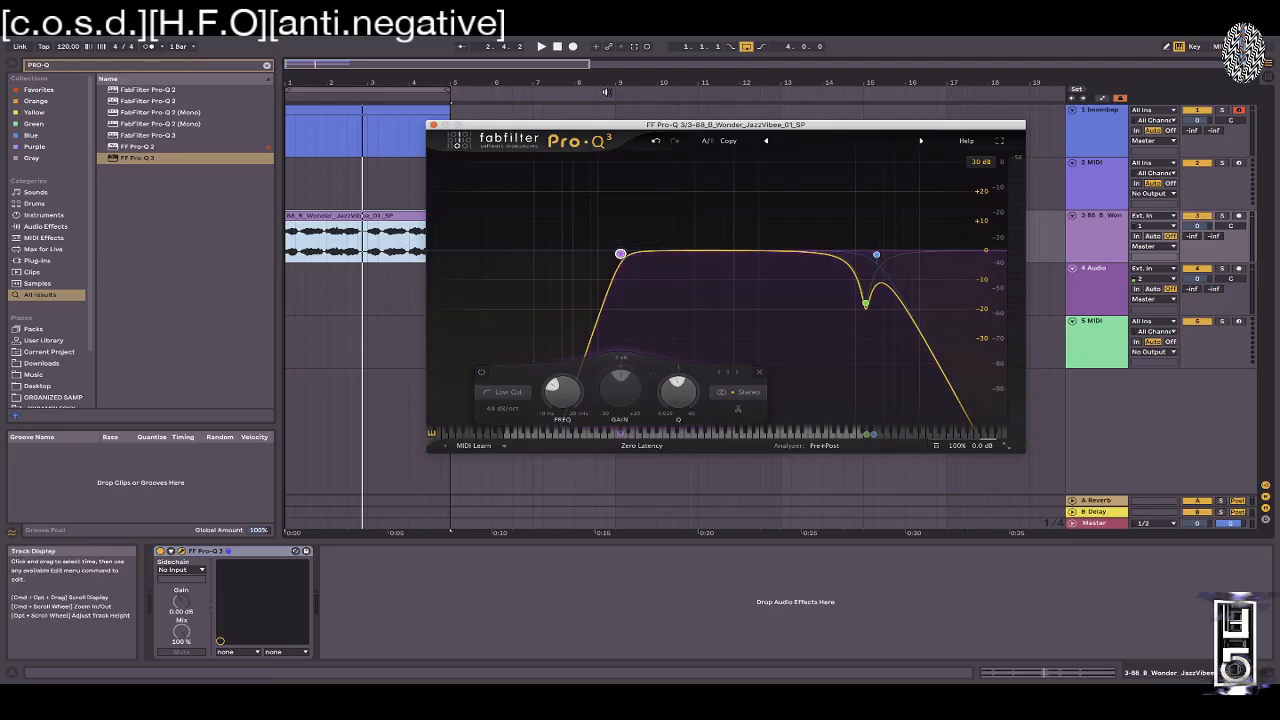
- Look at the boombap track's clip and devices, and return to the jazz sample track's Pro-Q 3
left_click_drag(553, 112, 588, 110)
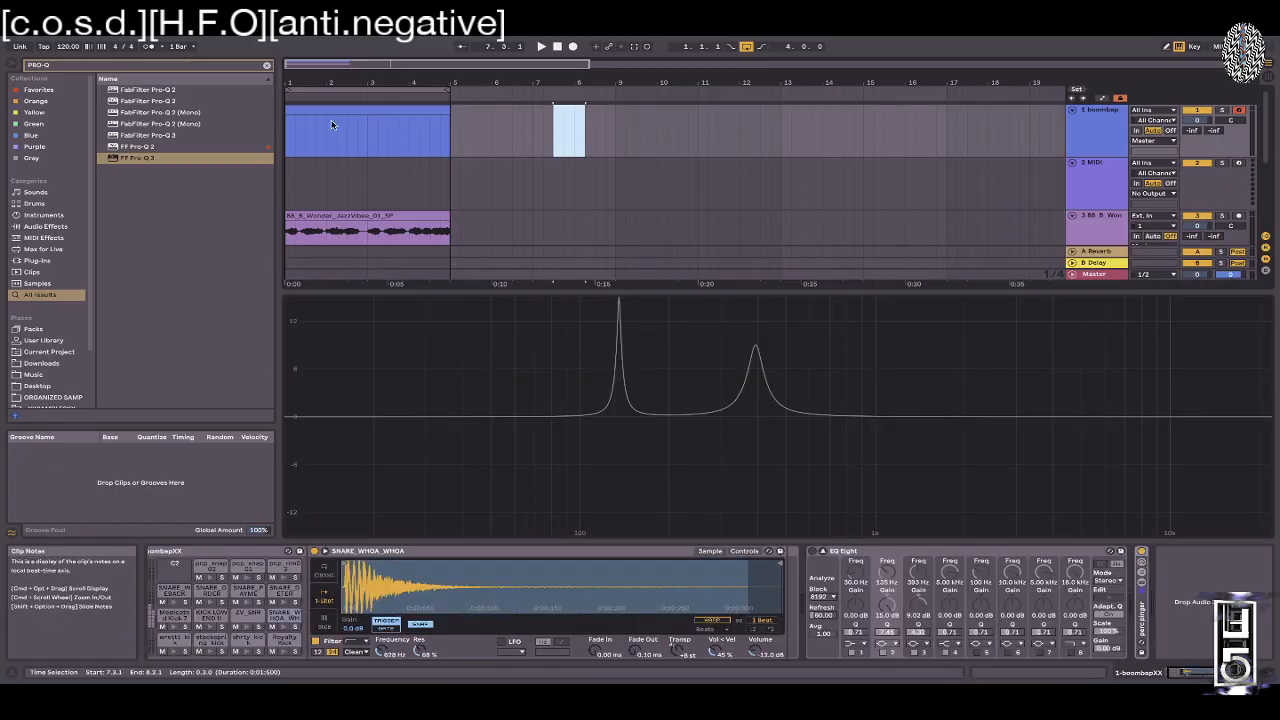
left_click(335, 124)
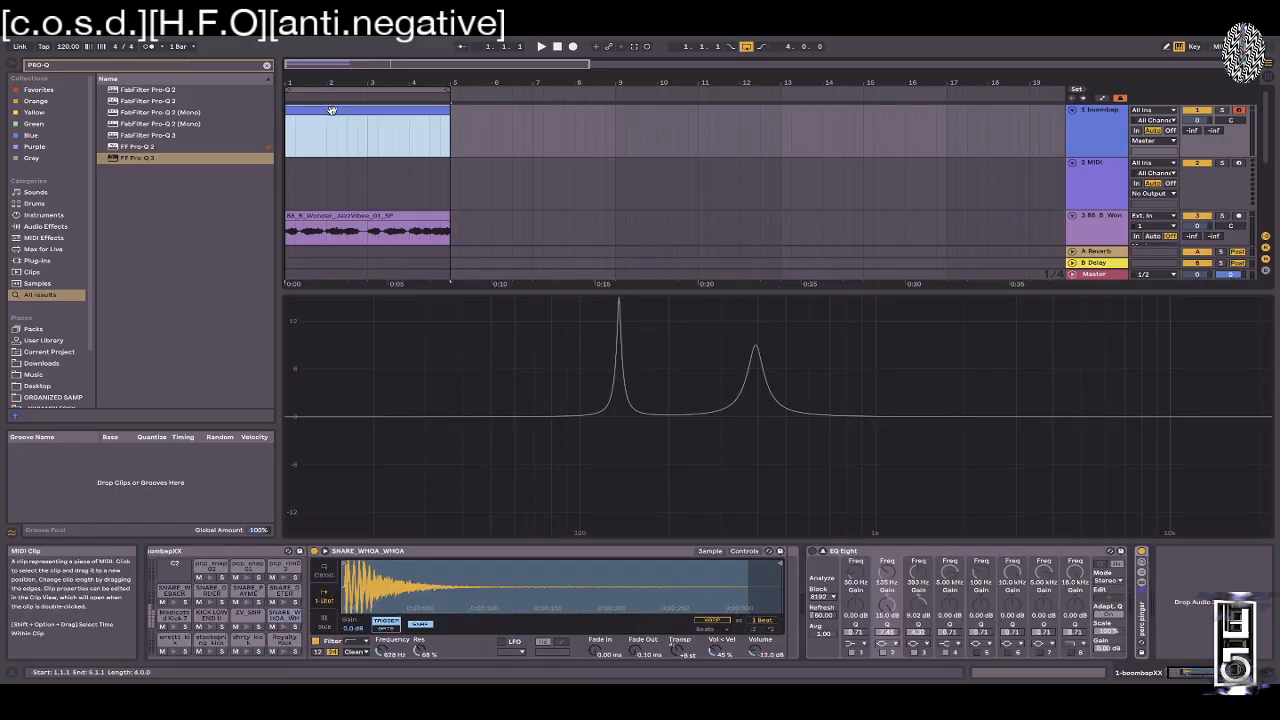
left_click(501, 236)
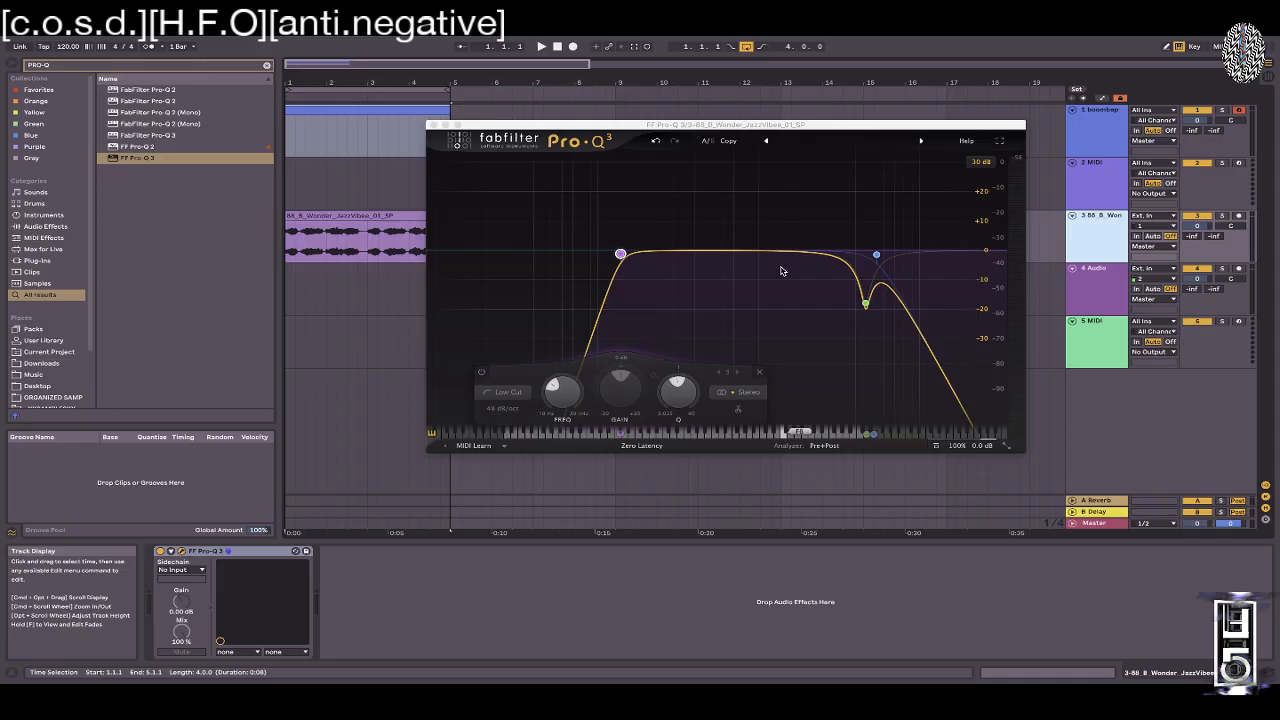
- Move the Pro-Q 3 window clear of the clips, set the Low Cut to about 165 Hz and nudge the High Cut slightly
left_click_drag(480, 127, 658, 125)
mouse_move(797, 252)
left_mouse_down()
mouse_move(820, 251)
mouse_move(809, 253)
left_mouse_up()
left_click_drag(1054, 253, 1064, 247)
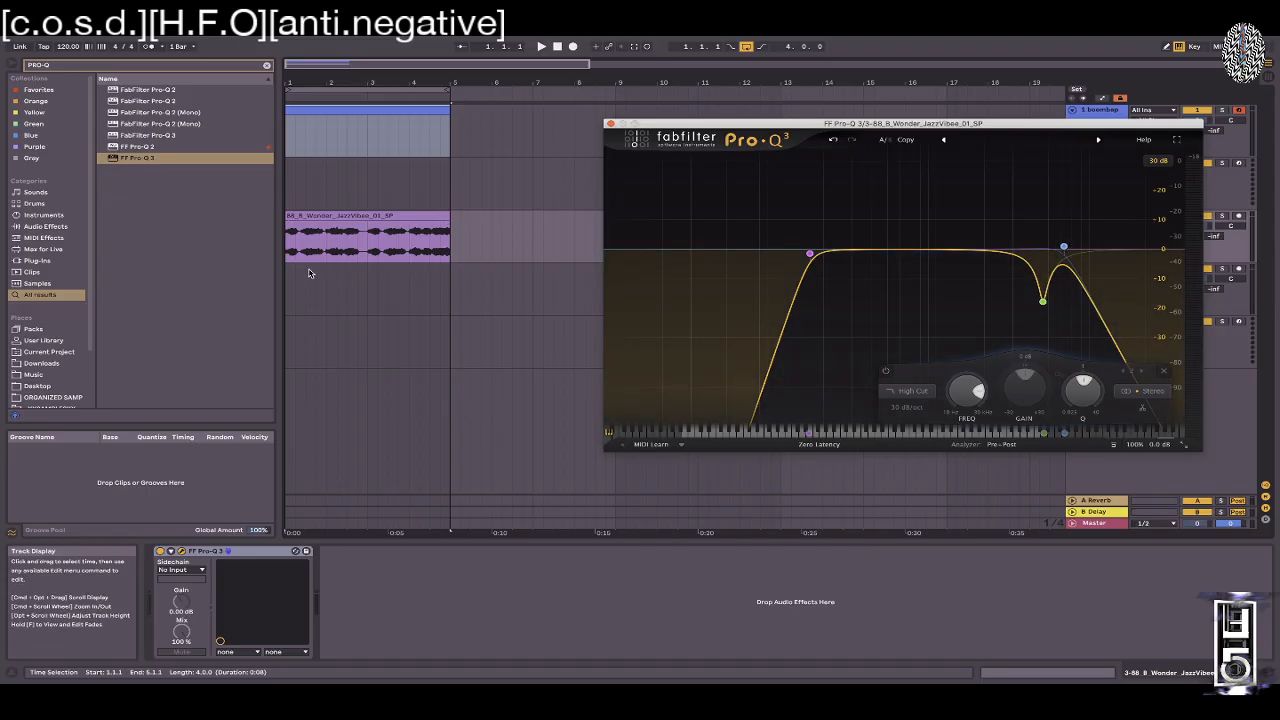
- Clear the browser search, play the loop and select the short stretch of the jazz clip from 1.1.4 to 1.2.2
left_click(266, 65)
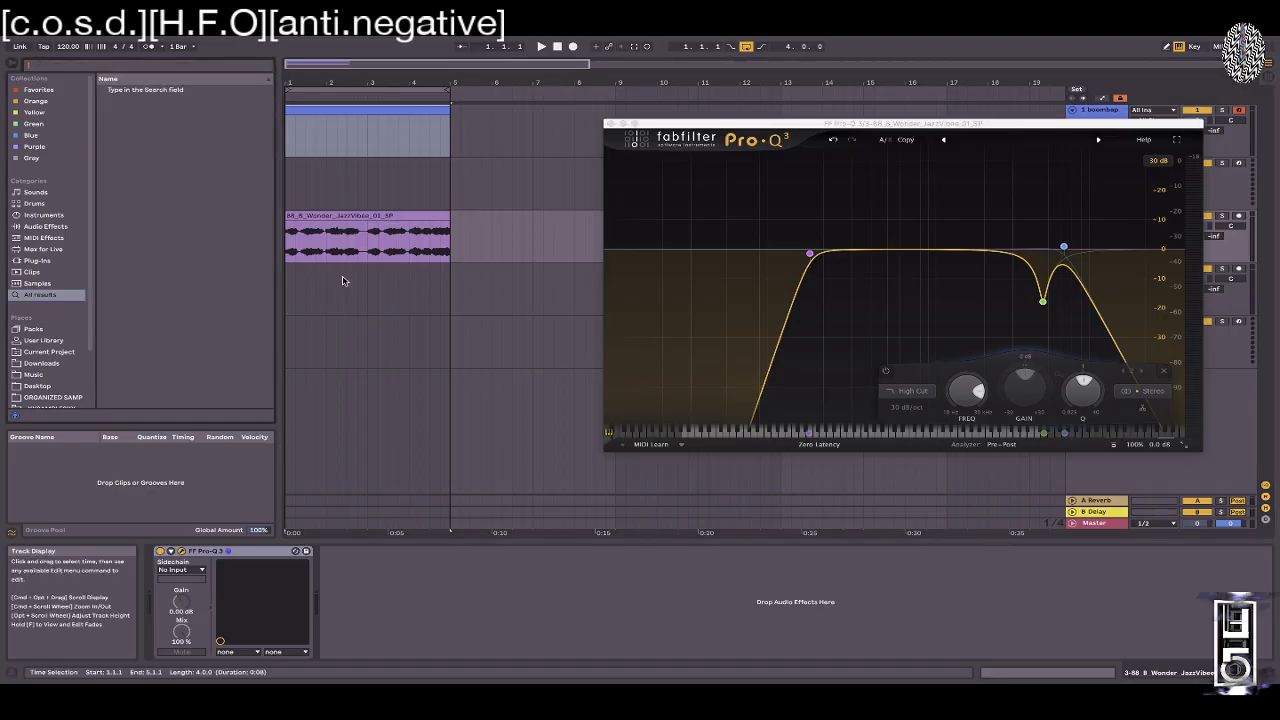
left_click_drag(308, 82, 308, 150)
left_click(327, 105)
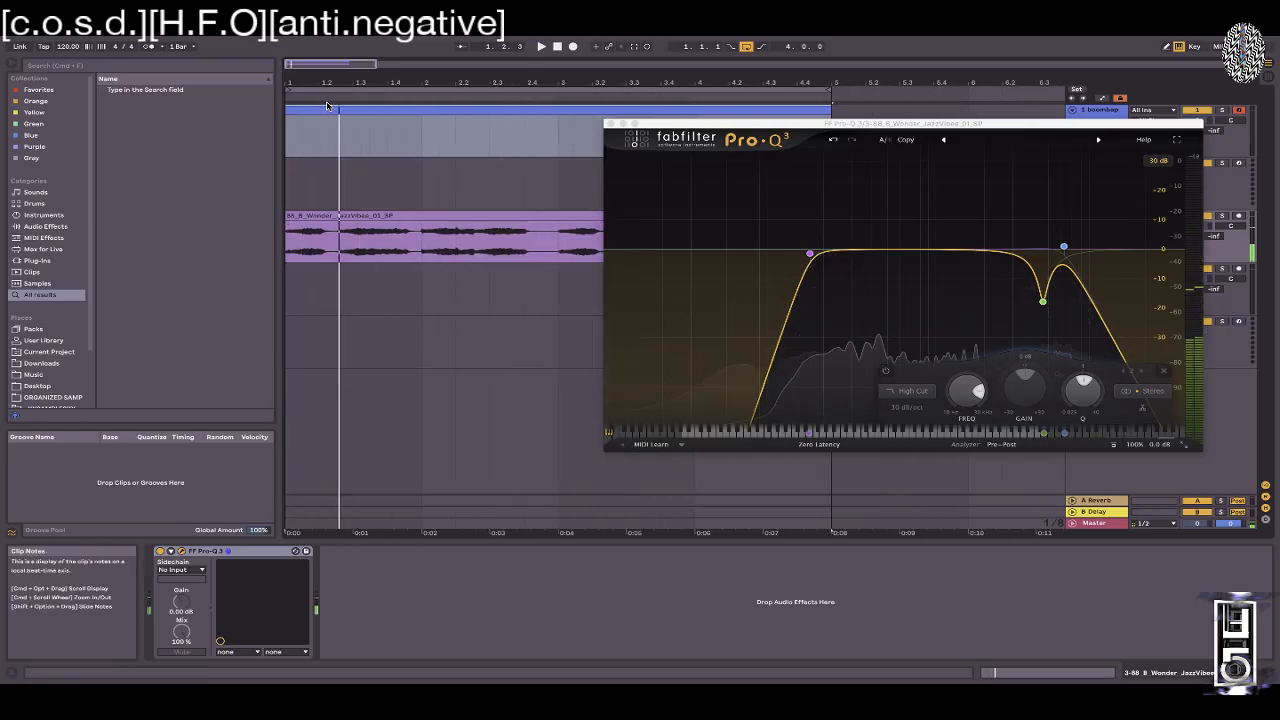
left_click_drag(319, 83, 479, 247)
left_click(397, 240)
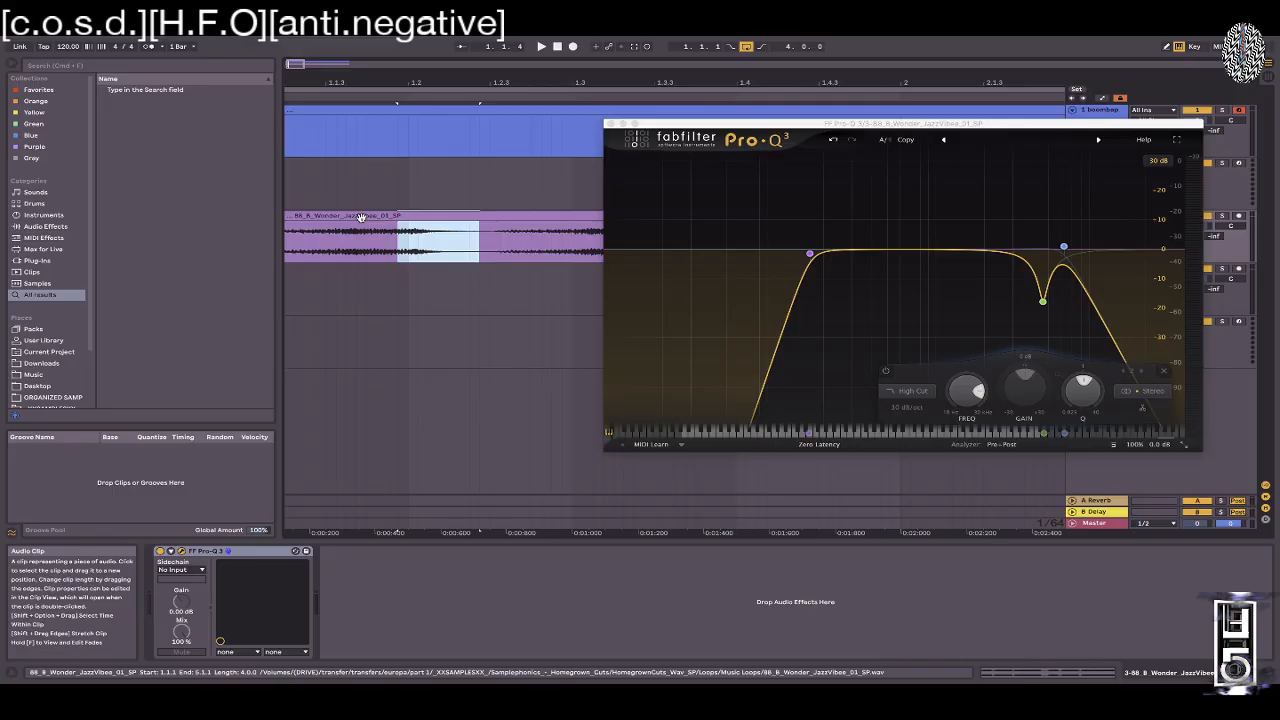
left_click_drag(377, 81, 301, 18)
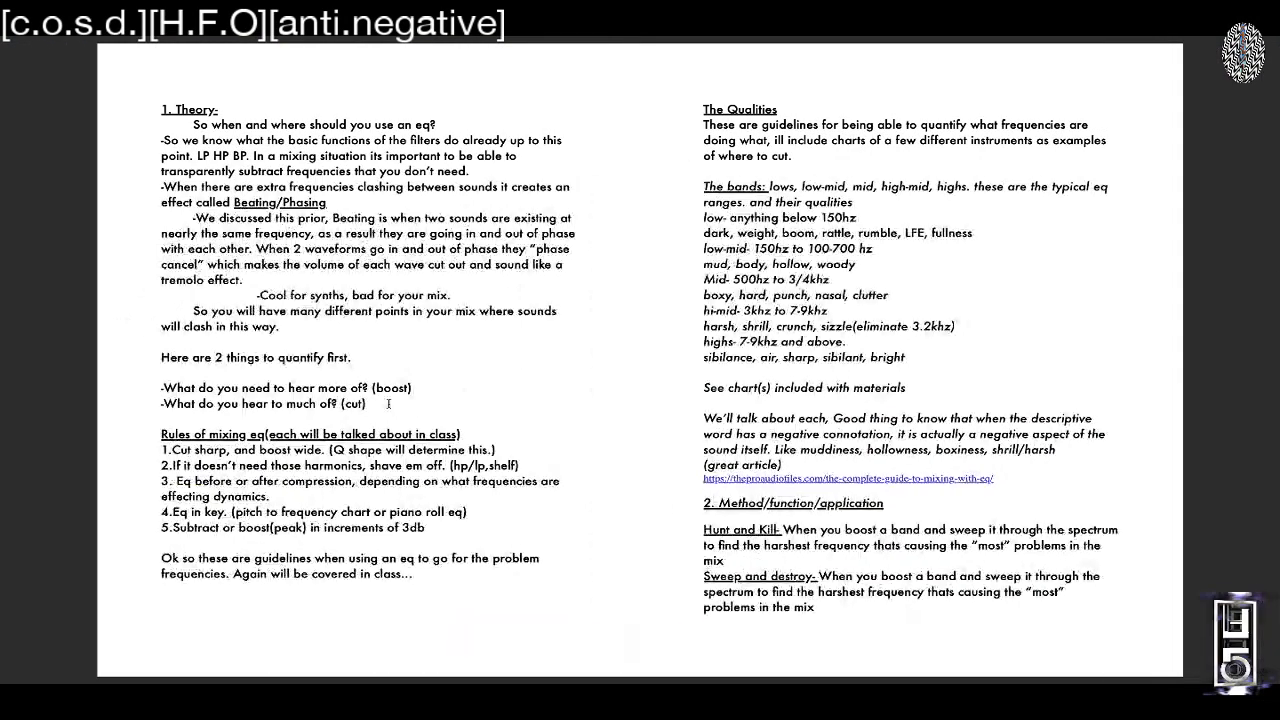
- Switch to the lesson notes and highlight the Method/function/application section and the list of frequency bands with their qualities
left_click_drag(843, 601, 699, 503)
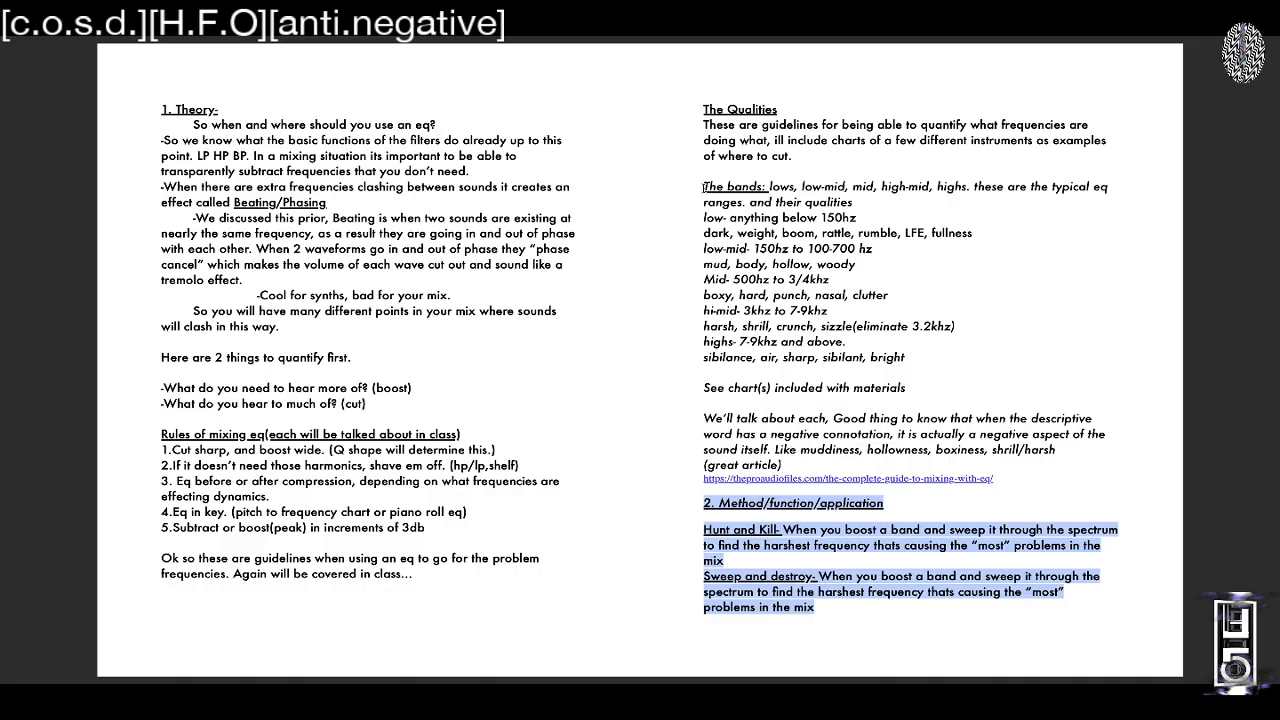
left_click_drag(682, 212, 926, 360)
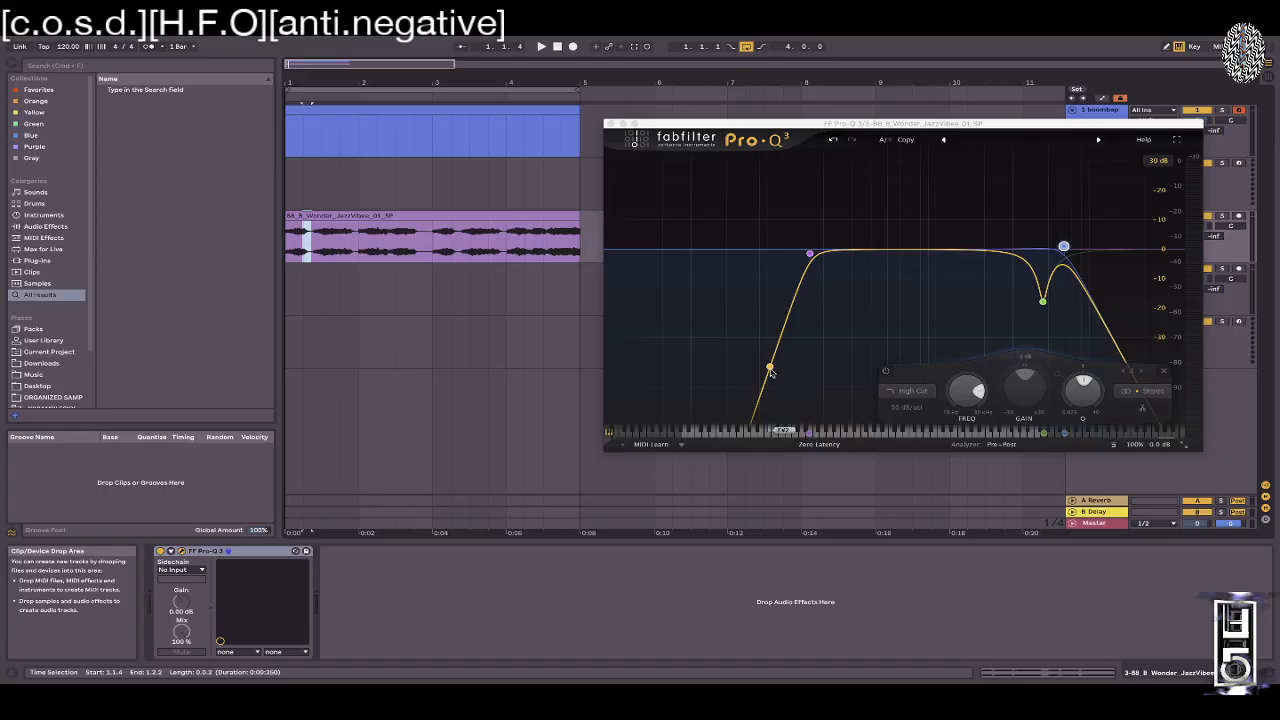
- Select the whole jazz clip, add a second FabFilter Pro-Q 3 to its track and set the plug-in windows apart
left_click(358, 216)
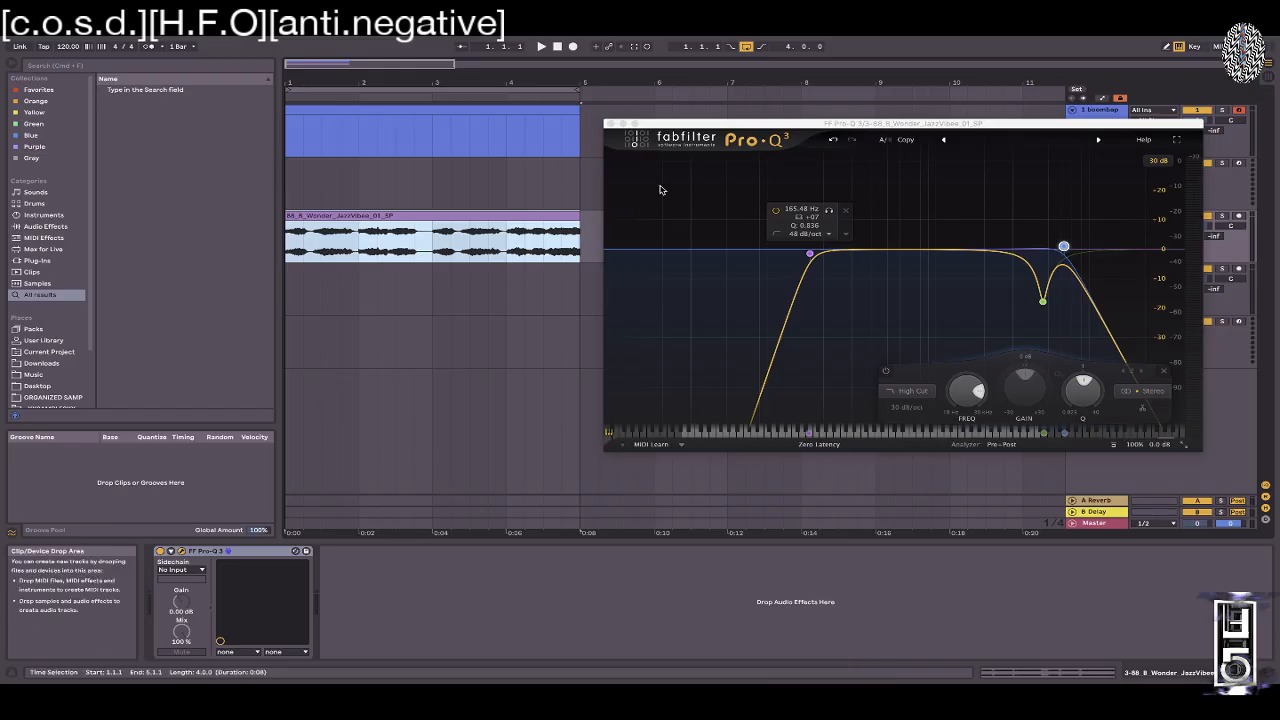
left_click_drag(287, 240, 585, 255)
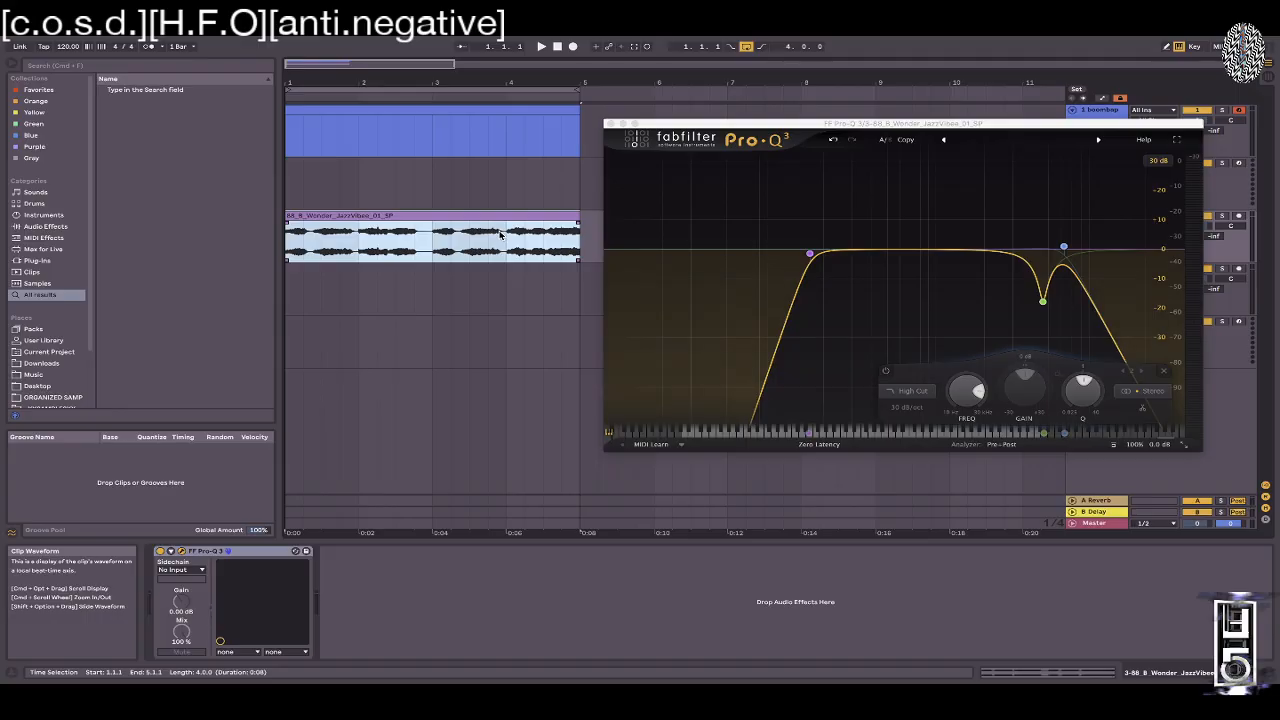
left_click(48, 261)
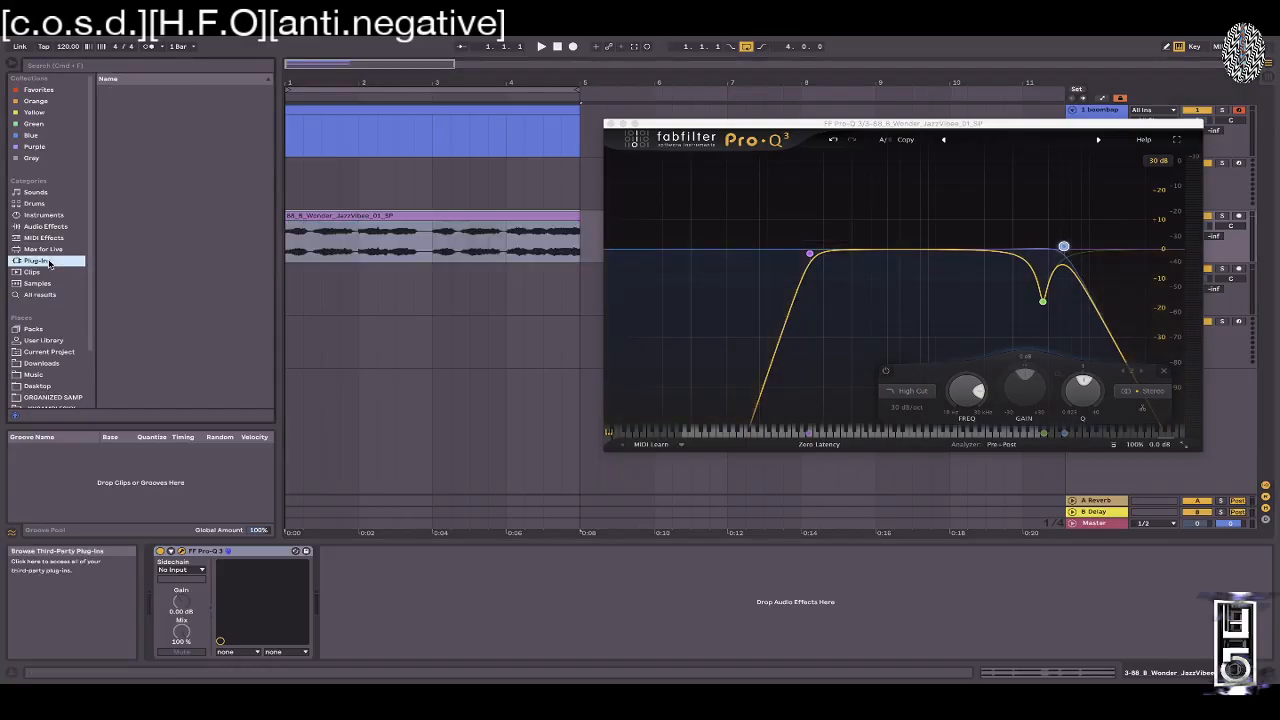
left_click(170, 291)
double_click(170, 291)
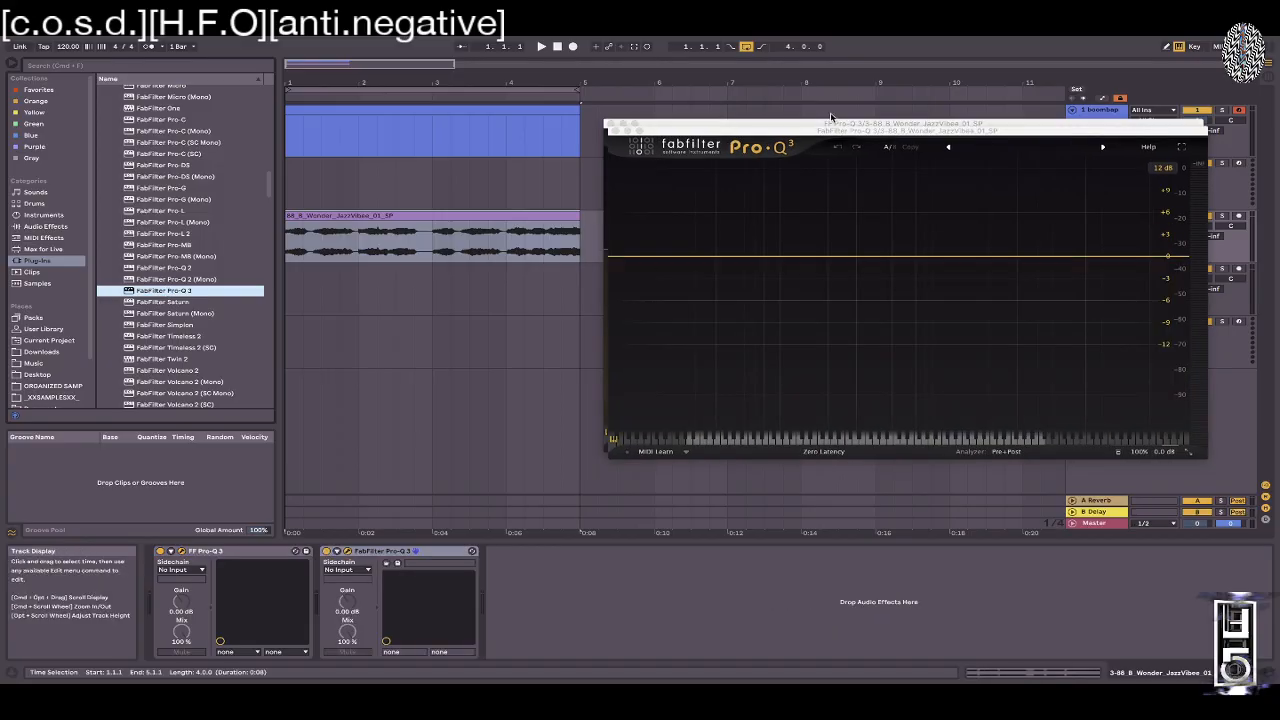
left_click_drag(790, 131, 384, 126)
left_click_drag(802, 158, 575, 120)
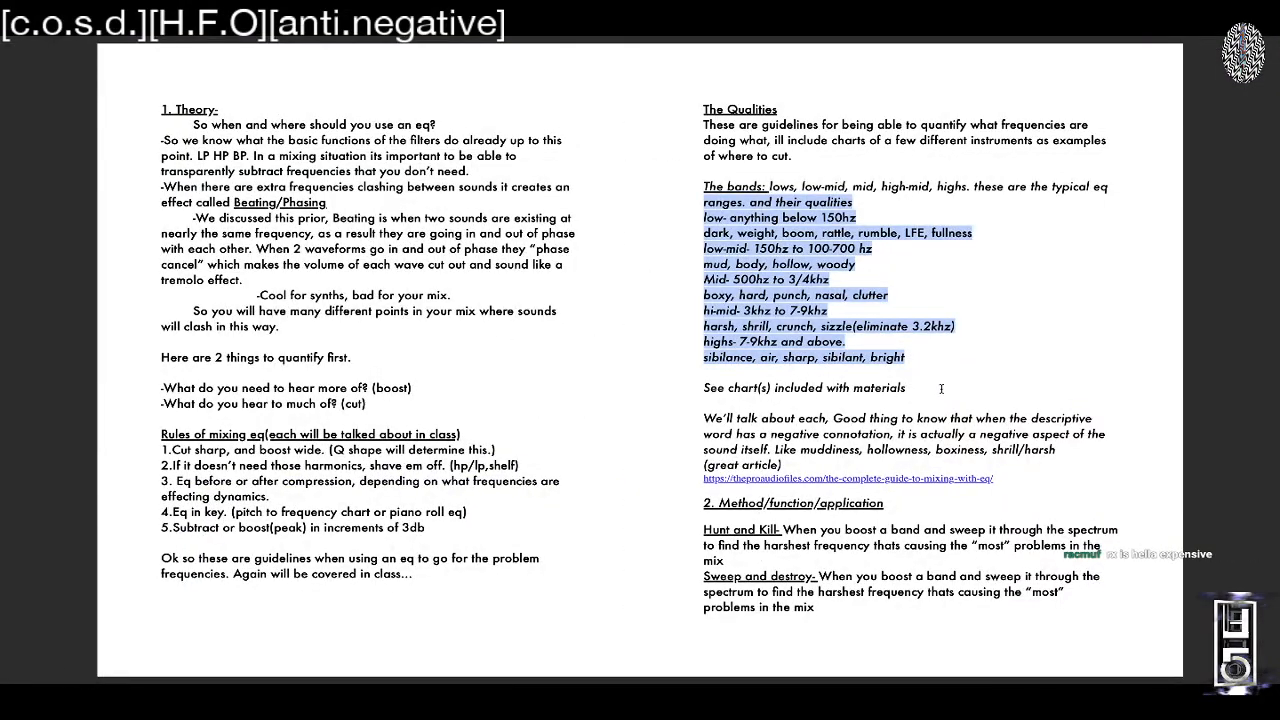
- Go to page 6 of the lesson notes and review the Minimum Phase and Linear Phase EQ types
scroll(941, 388, "down", 5)
scroll(941, 393, "down", 5)
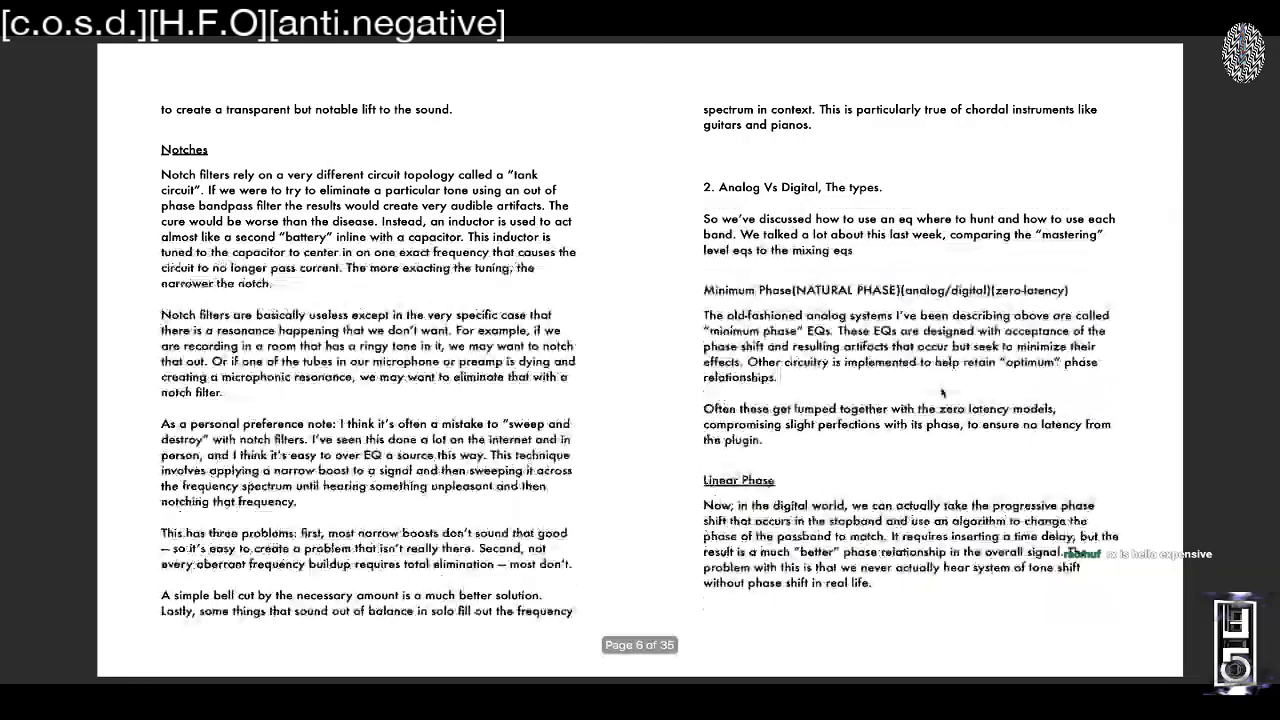
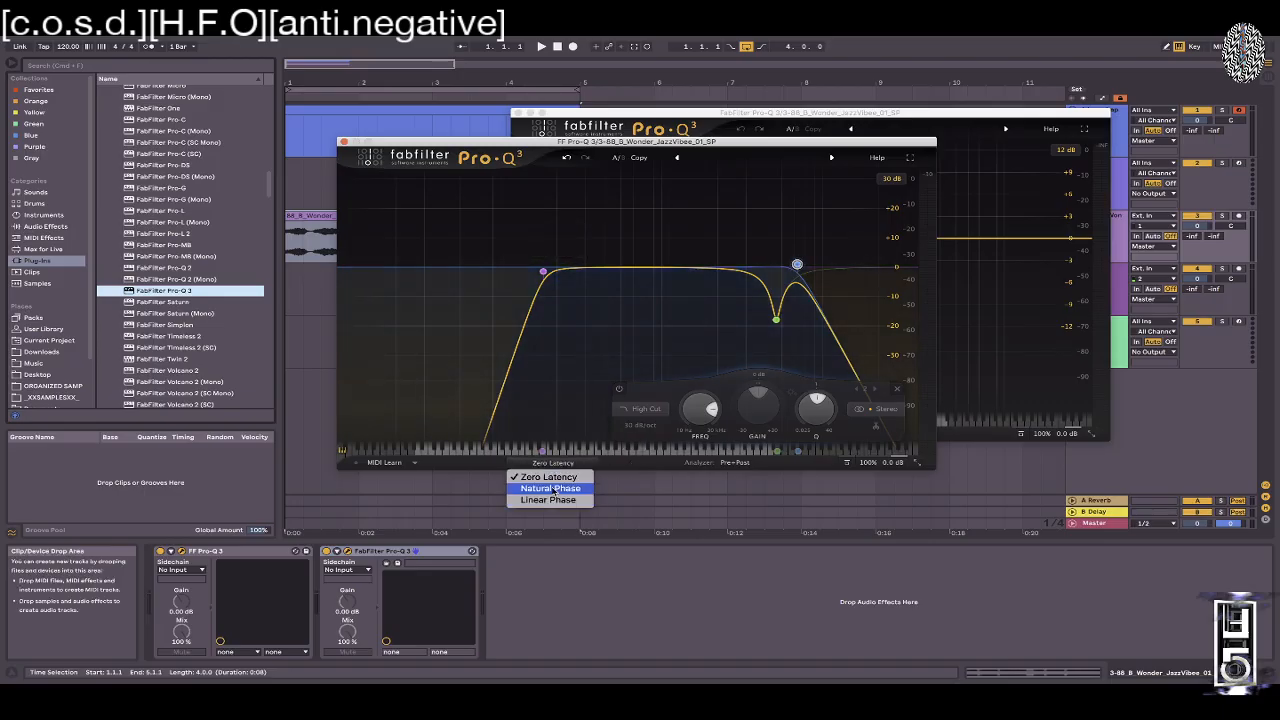
- Demonstrate the Natural Phase processing mode in the first Pro-Q 3 and switch back to Zero Latency
left_click(552, 489)
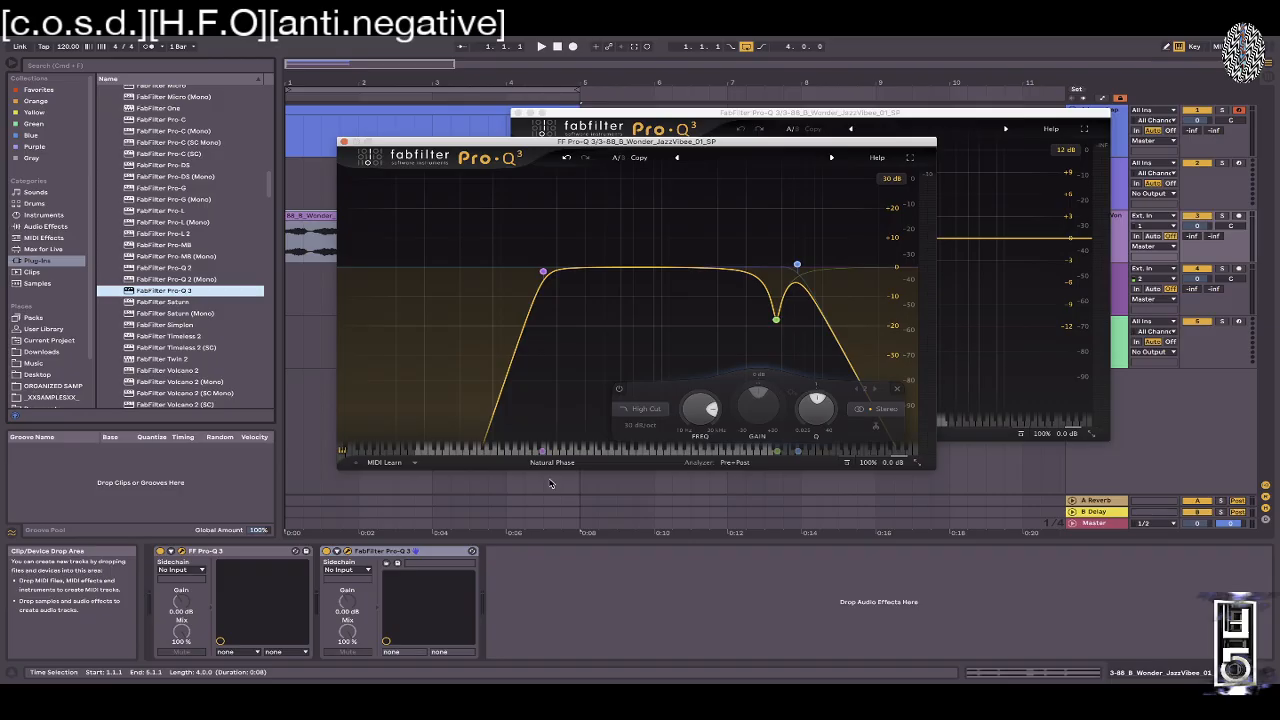
left_click(555, 462)
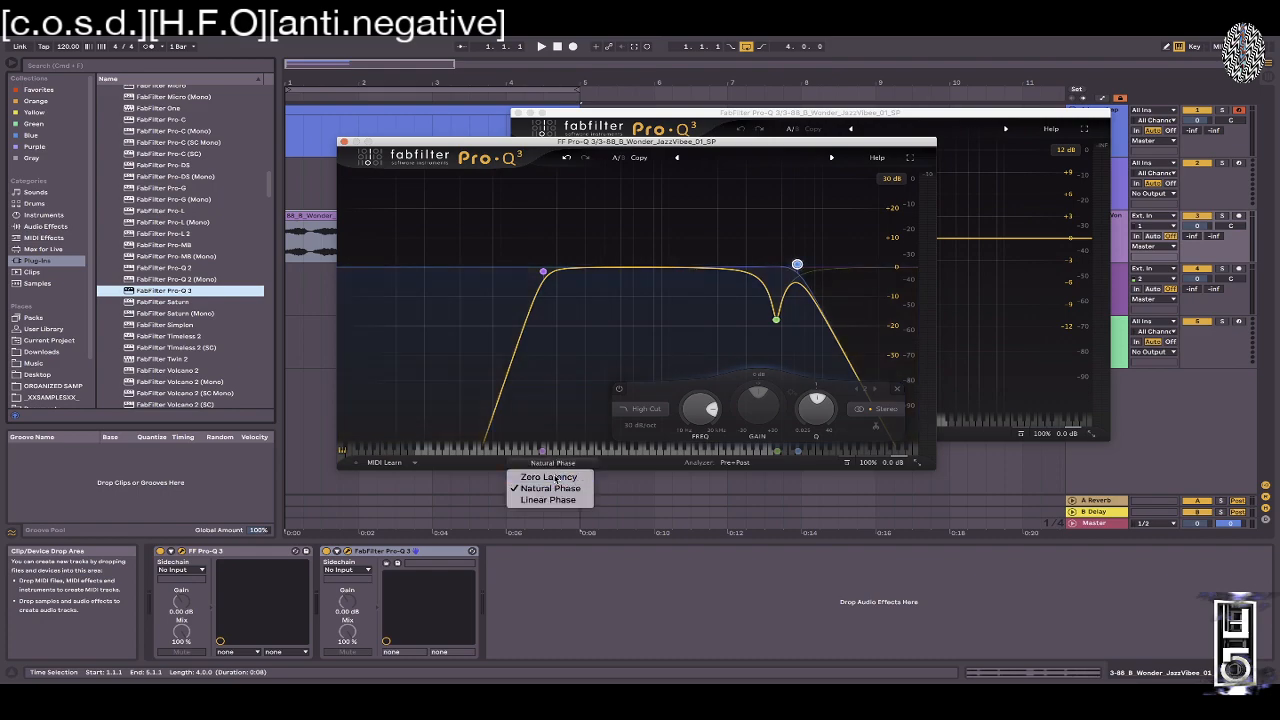
left_click(551, 477)
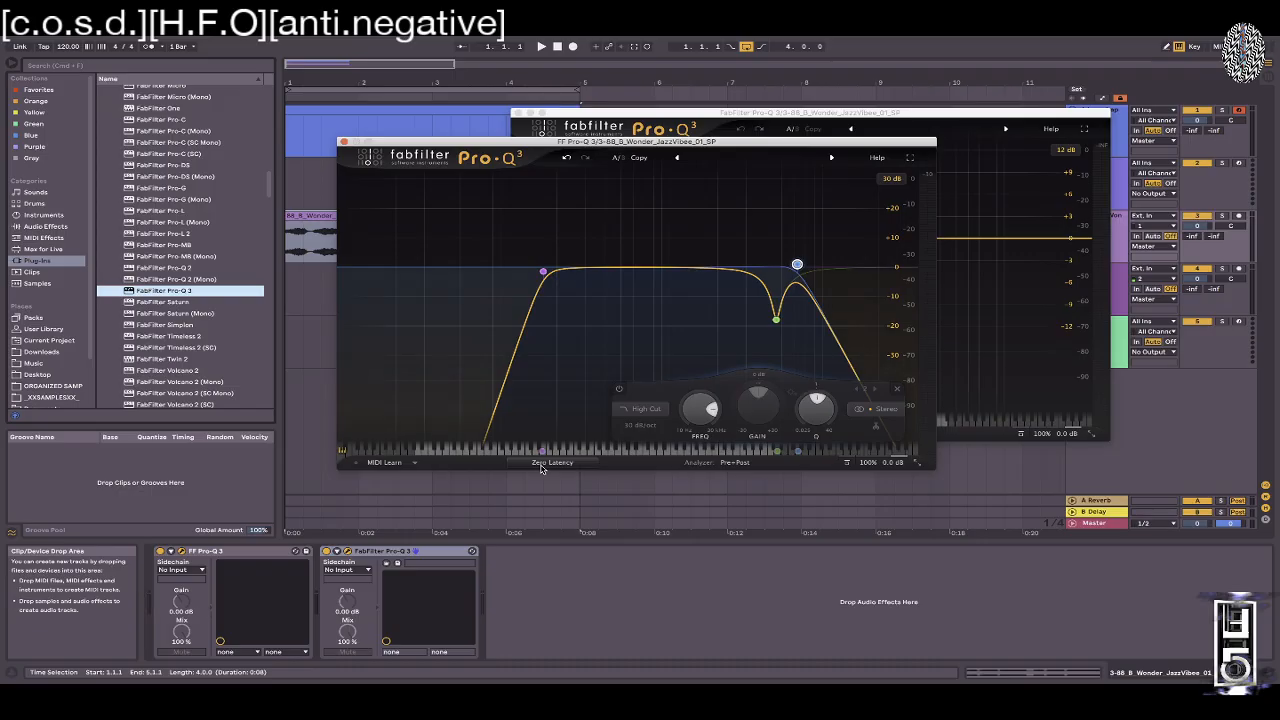
mouse_move(541, 468)
mouse_move(565, 462)
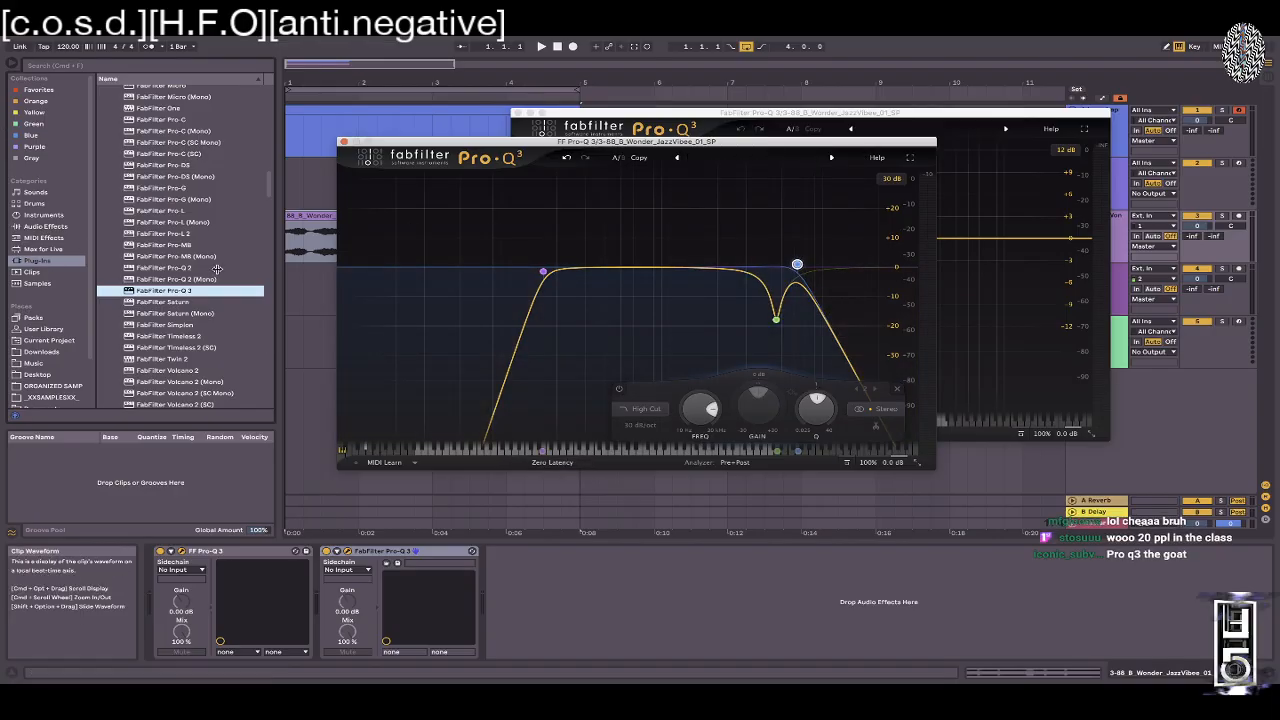
- Browse the Plug-Ins category down to the WaveShell1-VST plug-ins and widen the browser so their names are readable
left_click(44, 215)
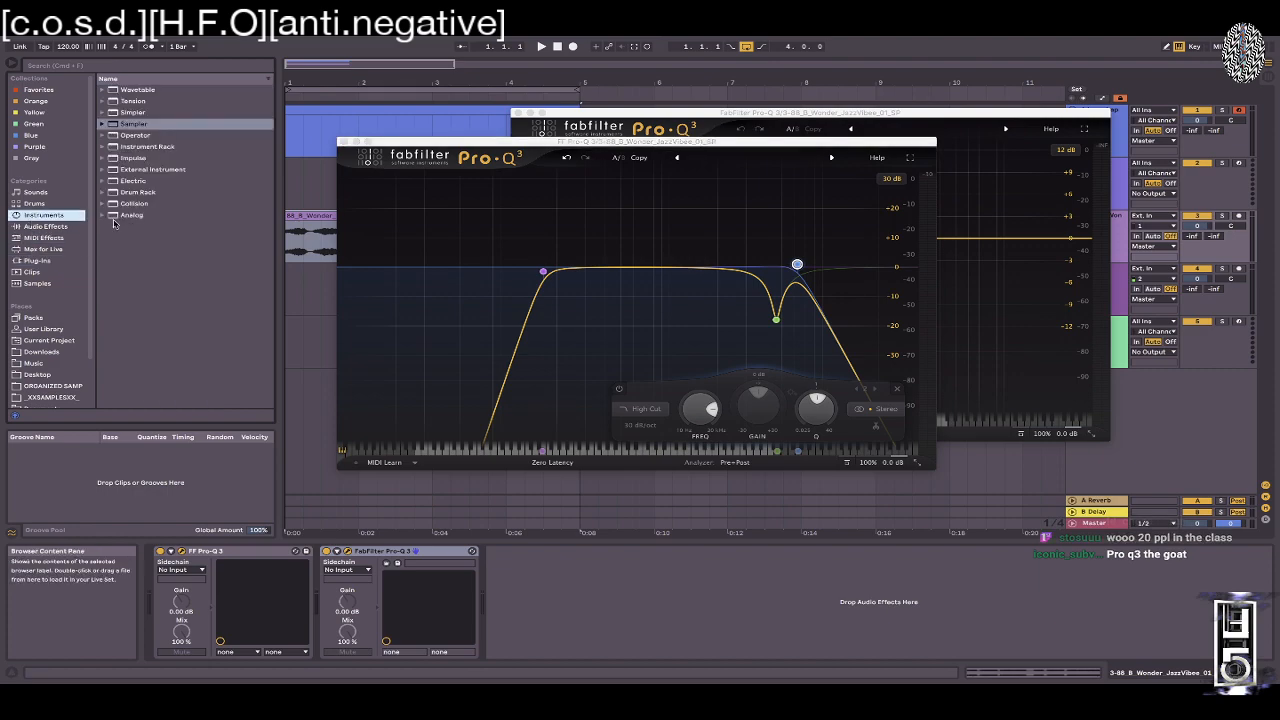
left_click(35, 203)
left_click(40, 238)
left_click(40, 226)
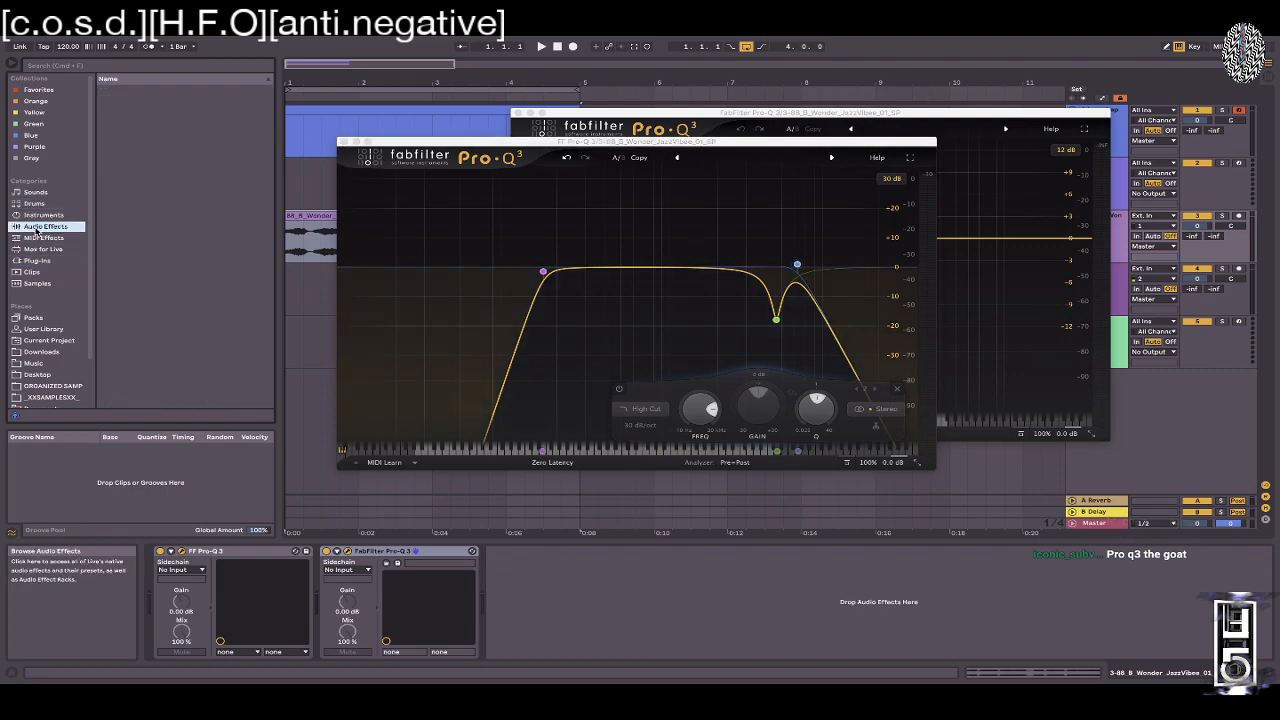
left_click(37, 260)
scroll(130, 245, "down", 5)
scroll(128, 245, "up", 6)
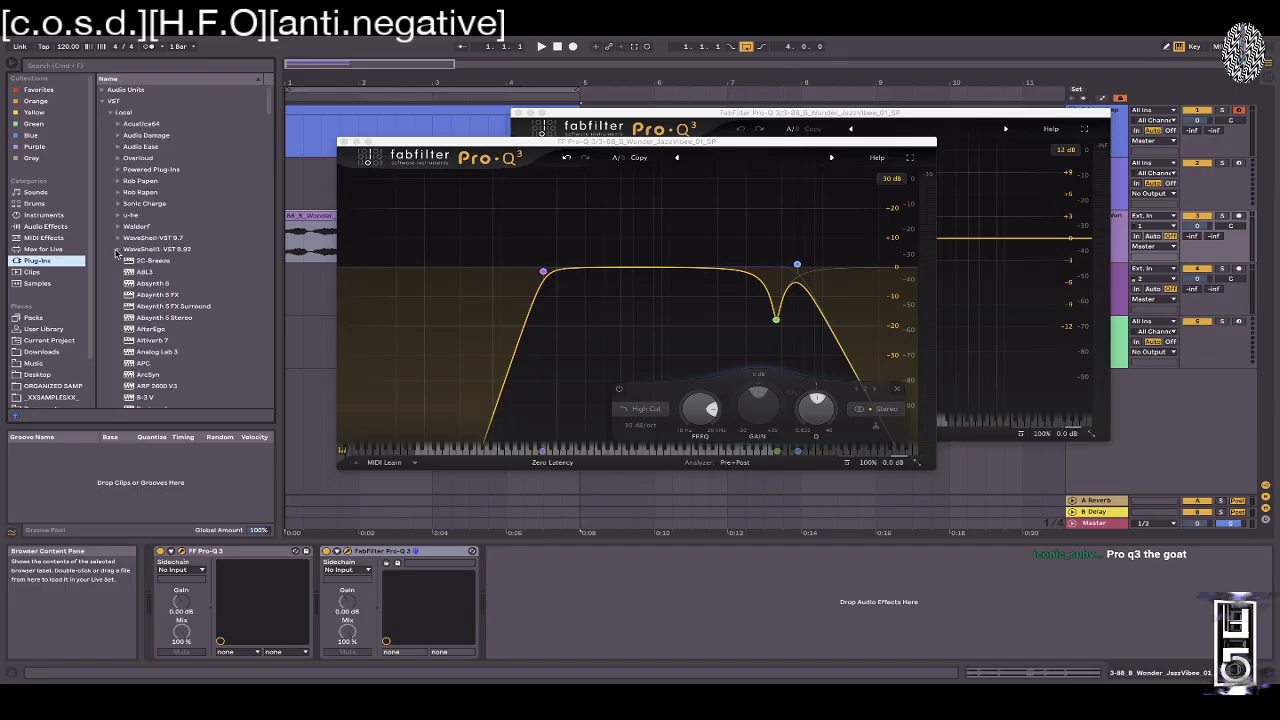
left_click(116, 252)
scroll(182, 350, "down", 3)
scroll(182, 352, "down", 15)
scroll(180, 352, "down", 15)
scroll(180, 352, "down", 2)
left_click_drag(278, 340, 442, 337)
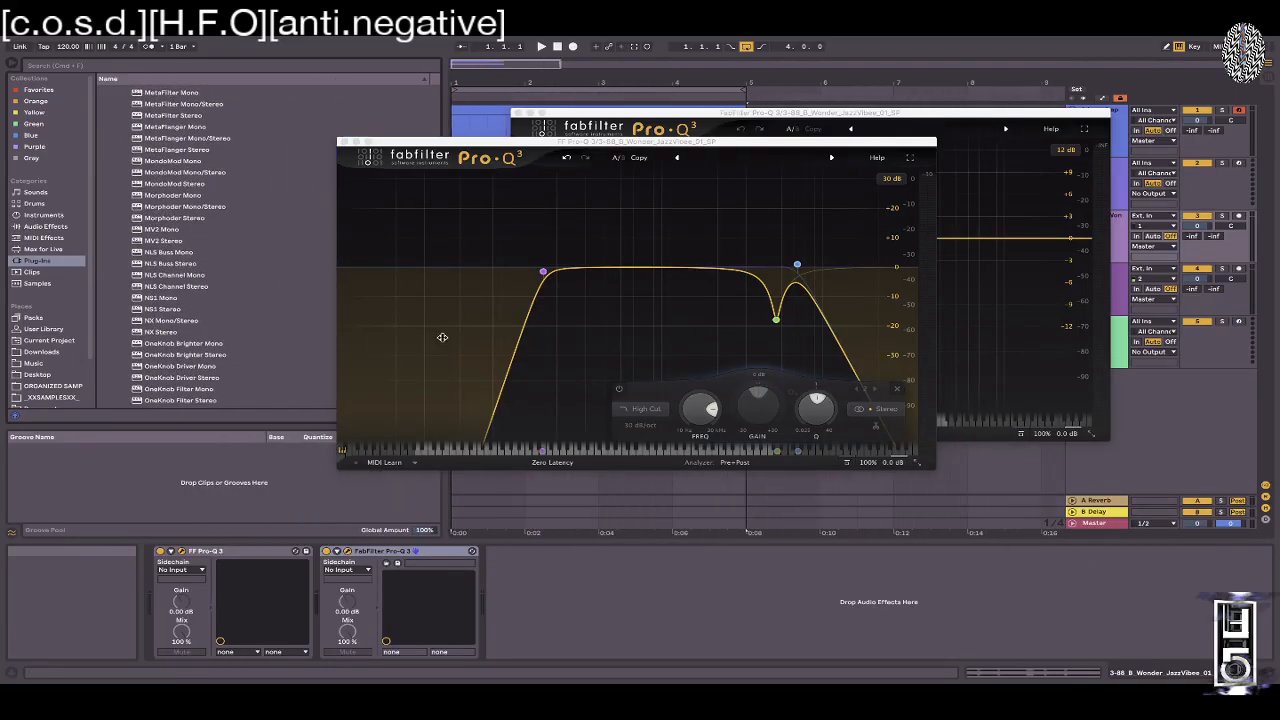
- Add the Waves SSLEQ Stereo plug-in to the jazz track and place its window over the second Pro-Q 3
scroll(205, 362, "down", 10)
scroll(208, 362, "down", 7)
scroll(208, 362, "down", 3)
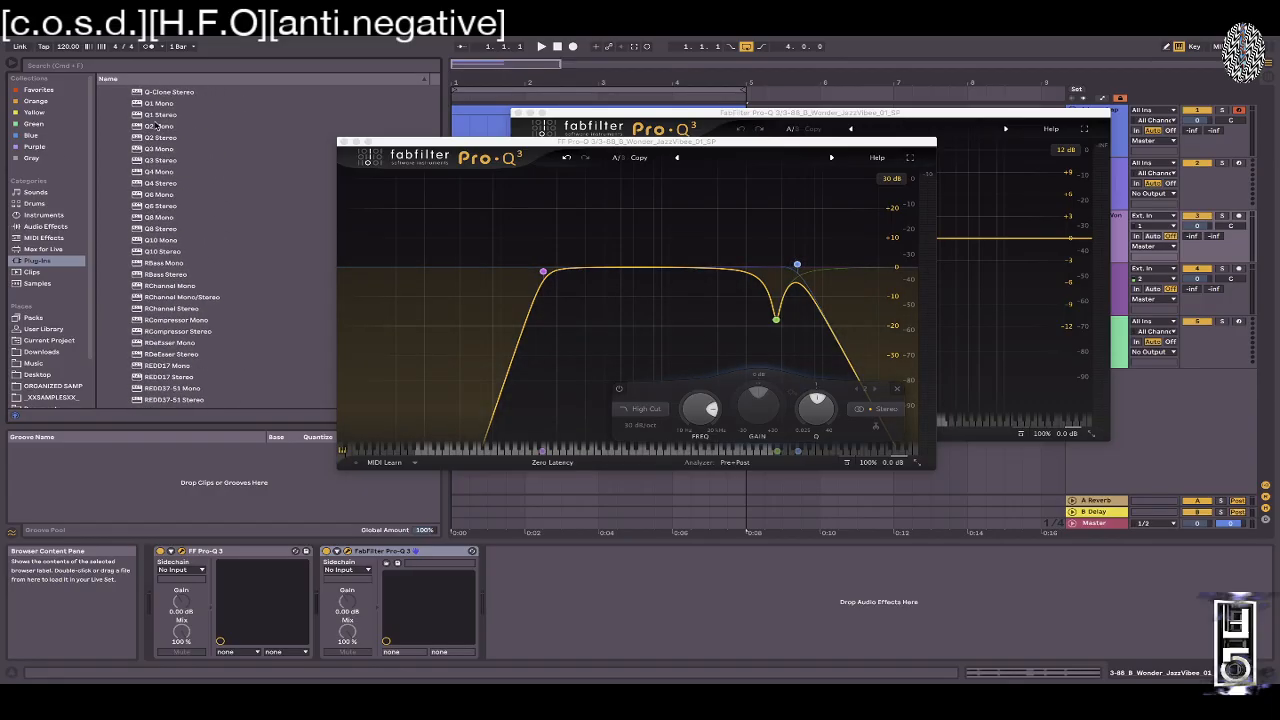
scroll(181, 356, "down", 4)
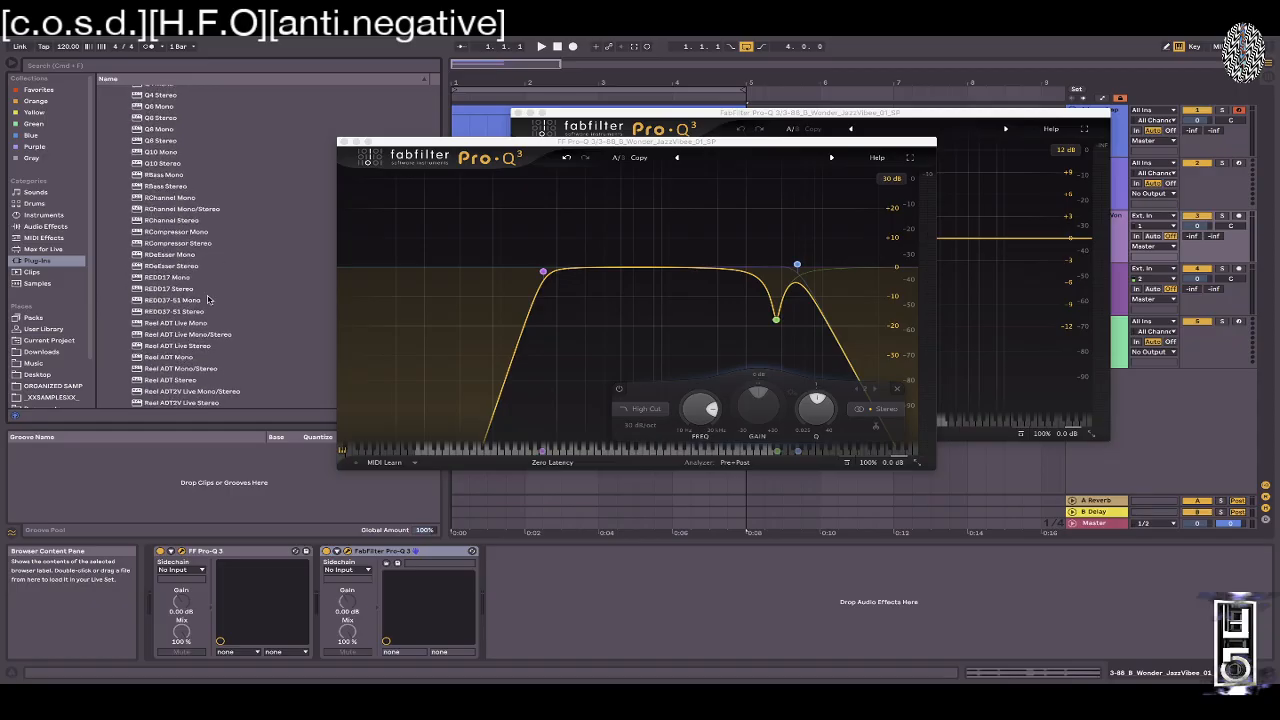
scroll(181, 392, "down", 10)
scroll(180, 384, "down", 4)
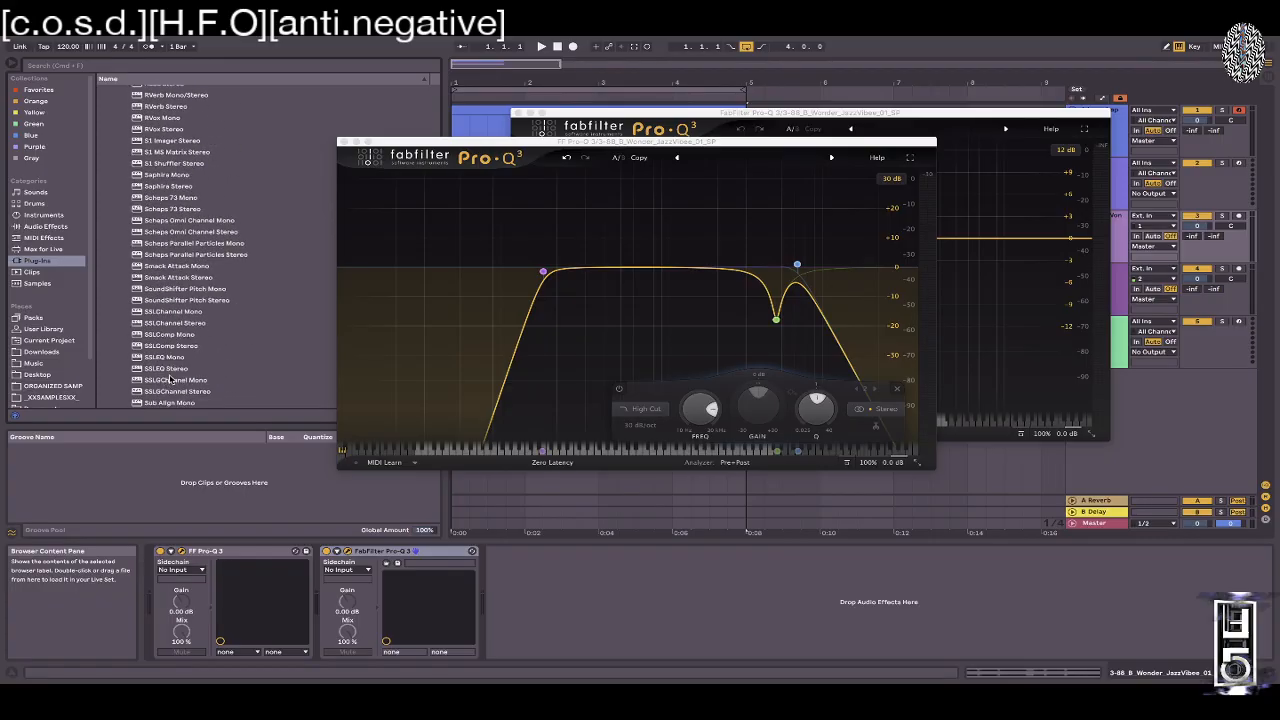
double_click(168, 369)
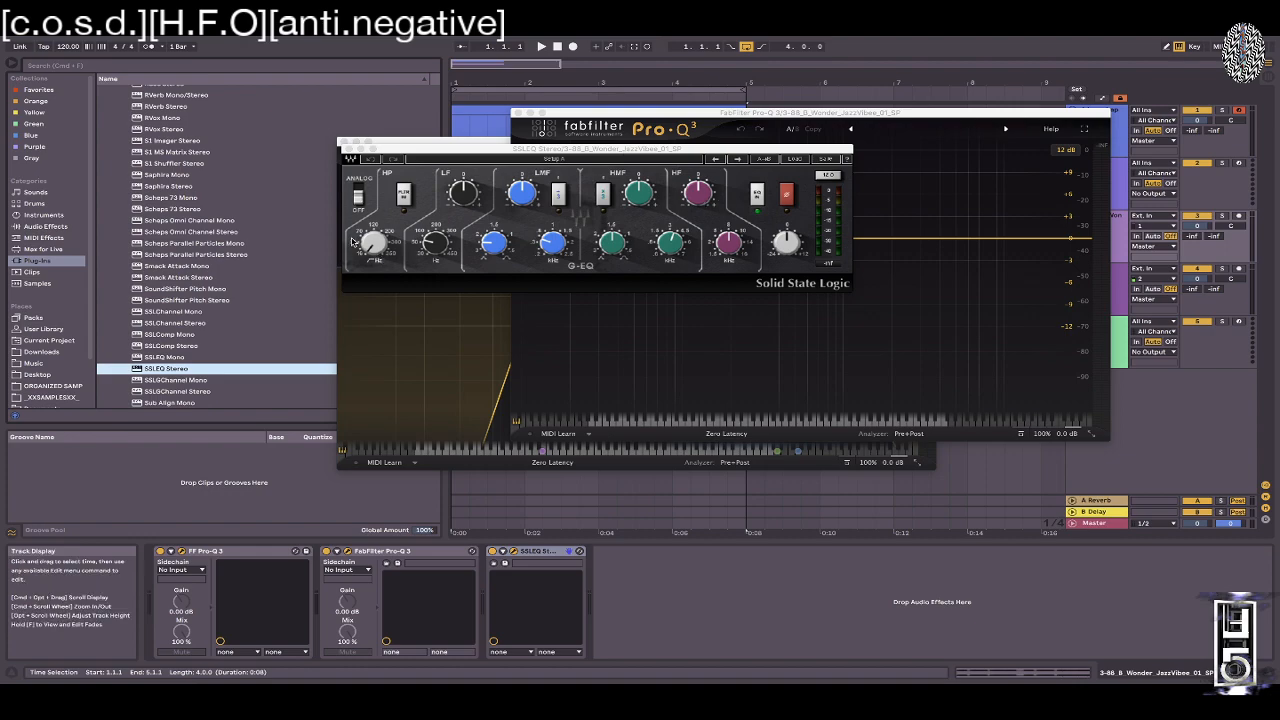
left_click_drag(490, 148, 717, 263)
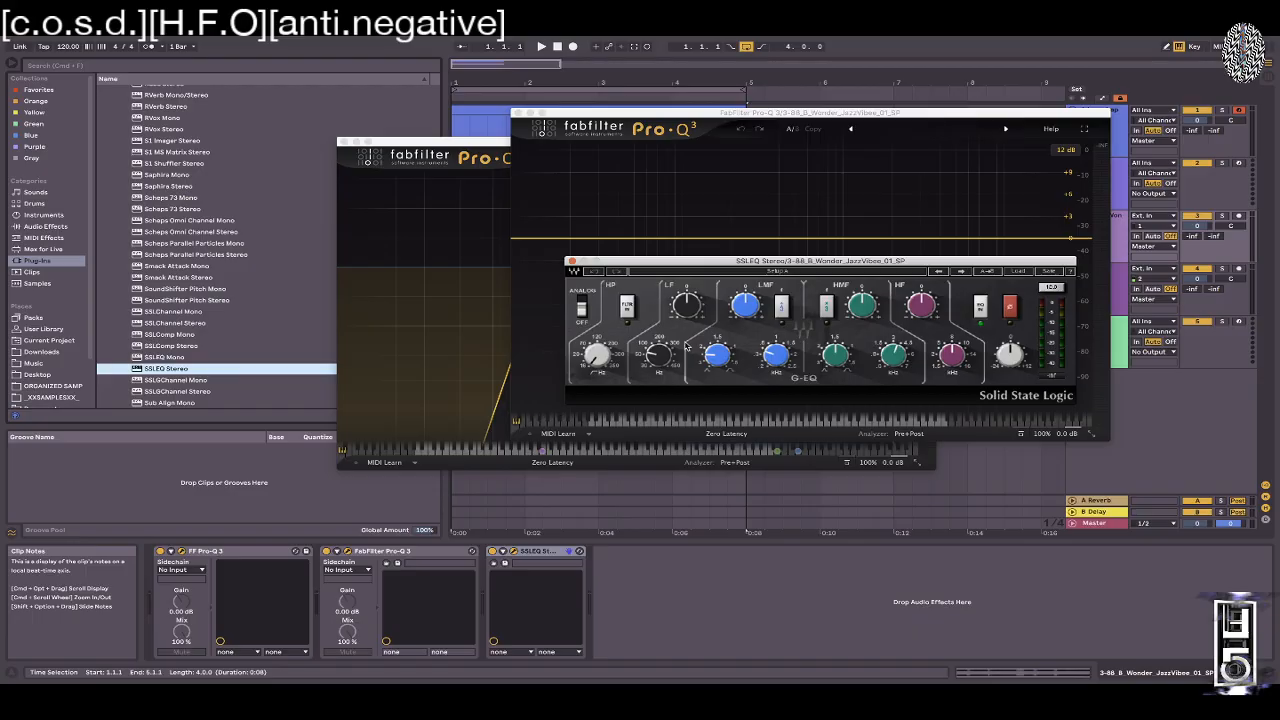
- Demonstrate the SSLEQ's low-mid and high-mid controls by turning up both gains and adjusting the frequency and Q knobs
mouse_move(716, 364)
left_click_drag(863, 311, 870, 313)
mouse_move(859, 306)
mouse_move(754, 313)
left_click_drag(754, 313, 754, 290)
left_click_drag(738, 323, 738, 322)
left_click_drag(742, 306, 744, 326)
left_click_drag(747, 315, 747, 325)
mouse_move(853, 354)
mouse_move(778, 356)
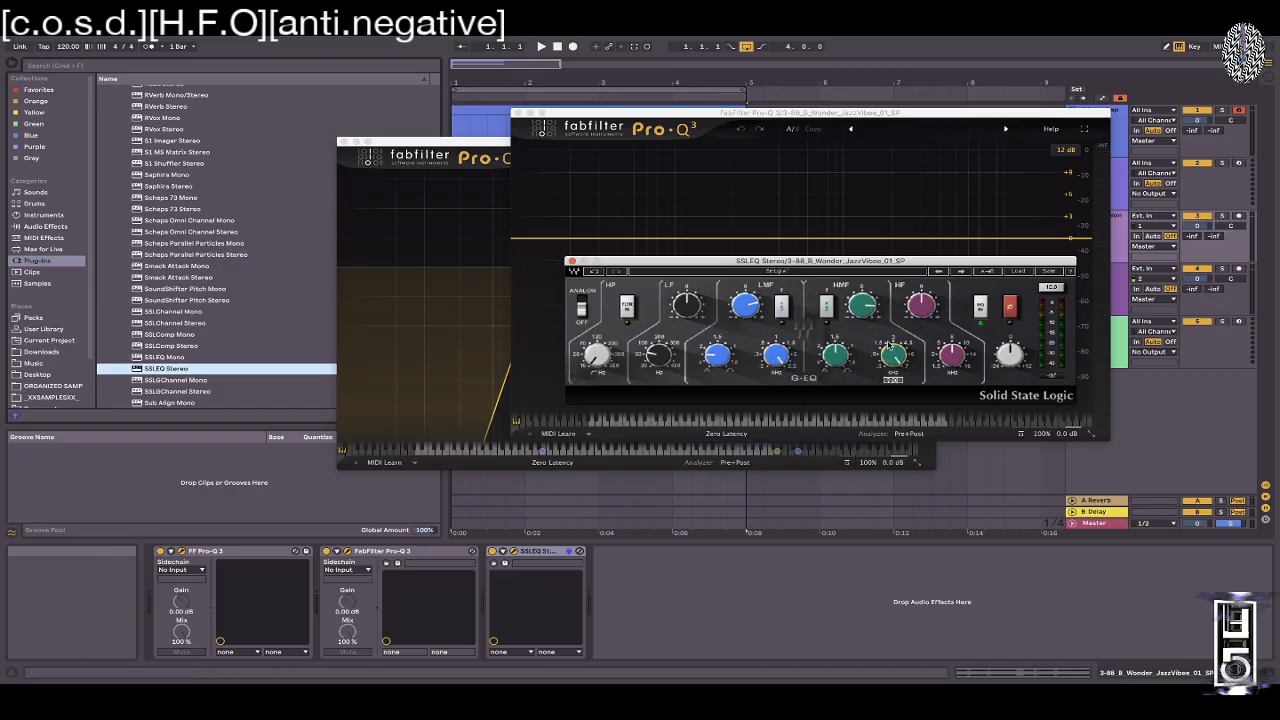
mouse_move(948, 352)
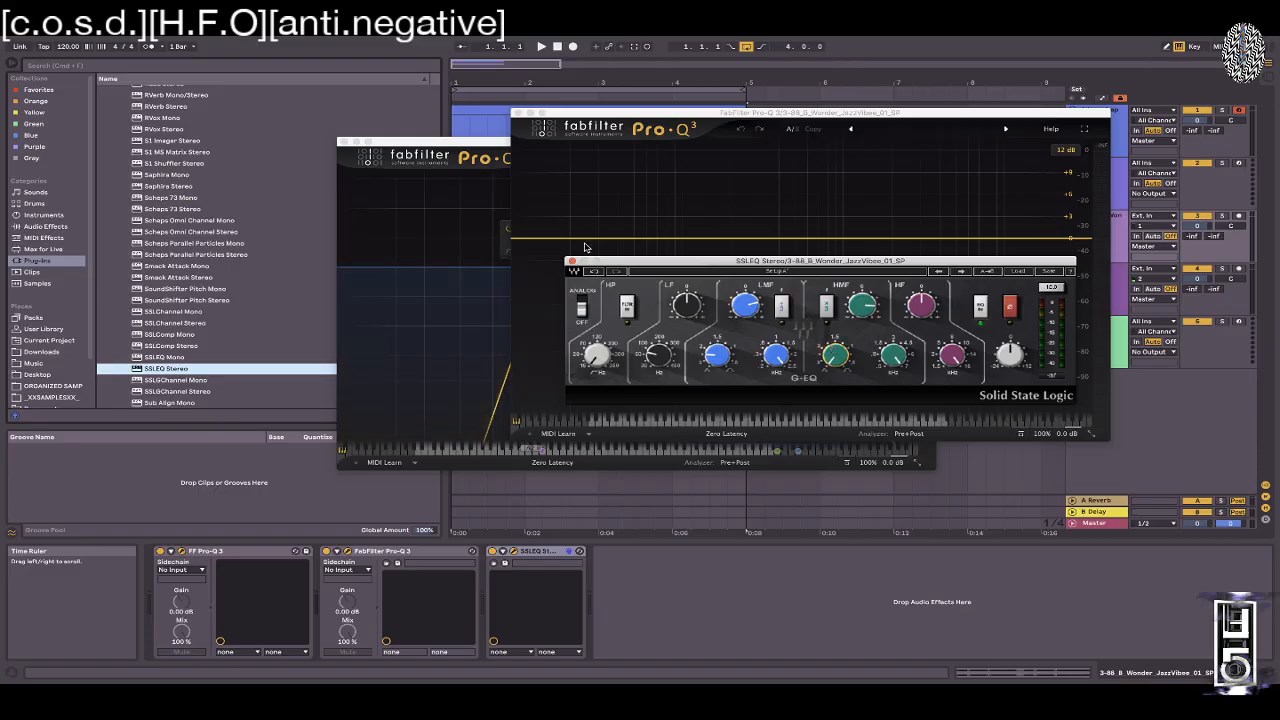
- Move the SSLEQ window aside, set the second Pro-Q 3 to Natural Phase and add a bell boost of about 4.7 dB near 379 Hz
left_click_drag(622, 265, 803, 476)
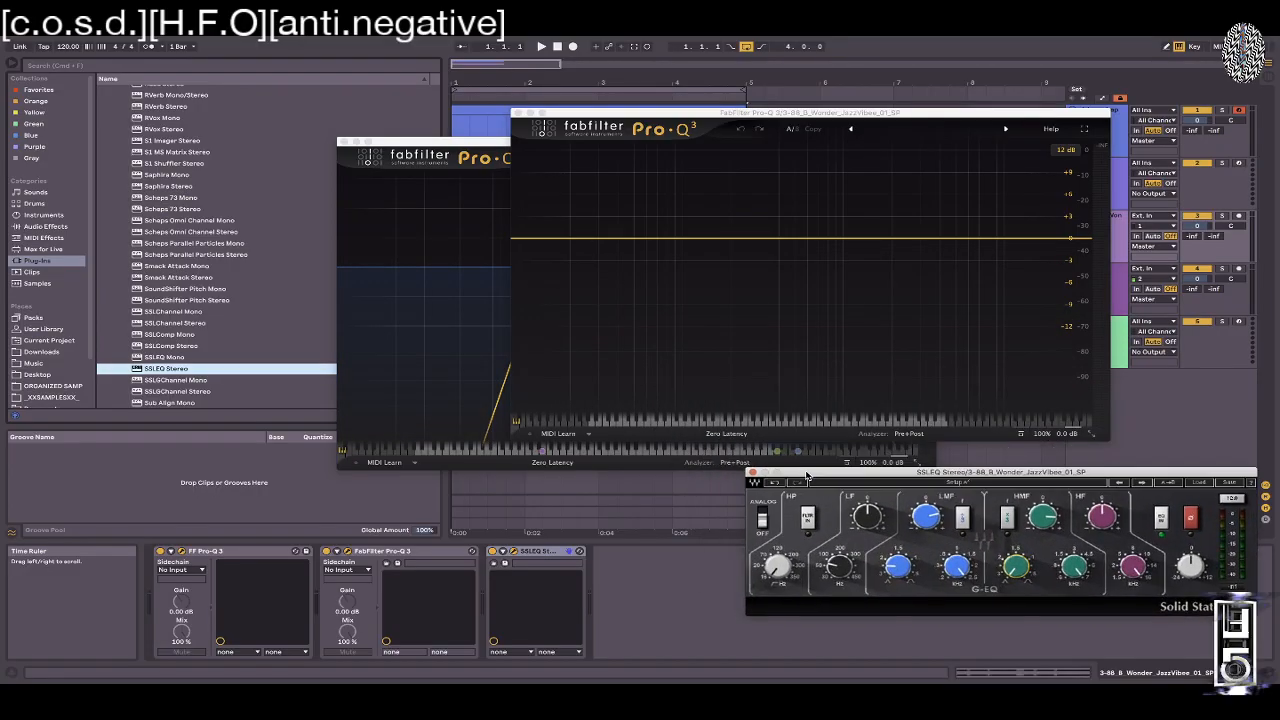
left_click(715, 434)
left_click(724, 459)
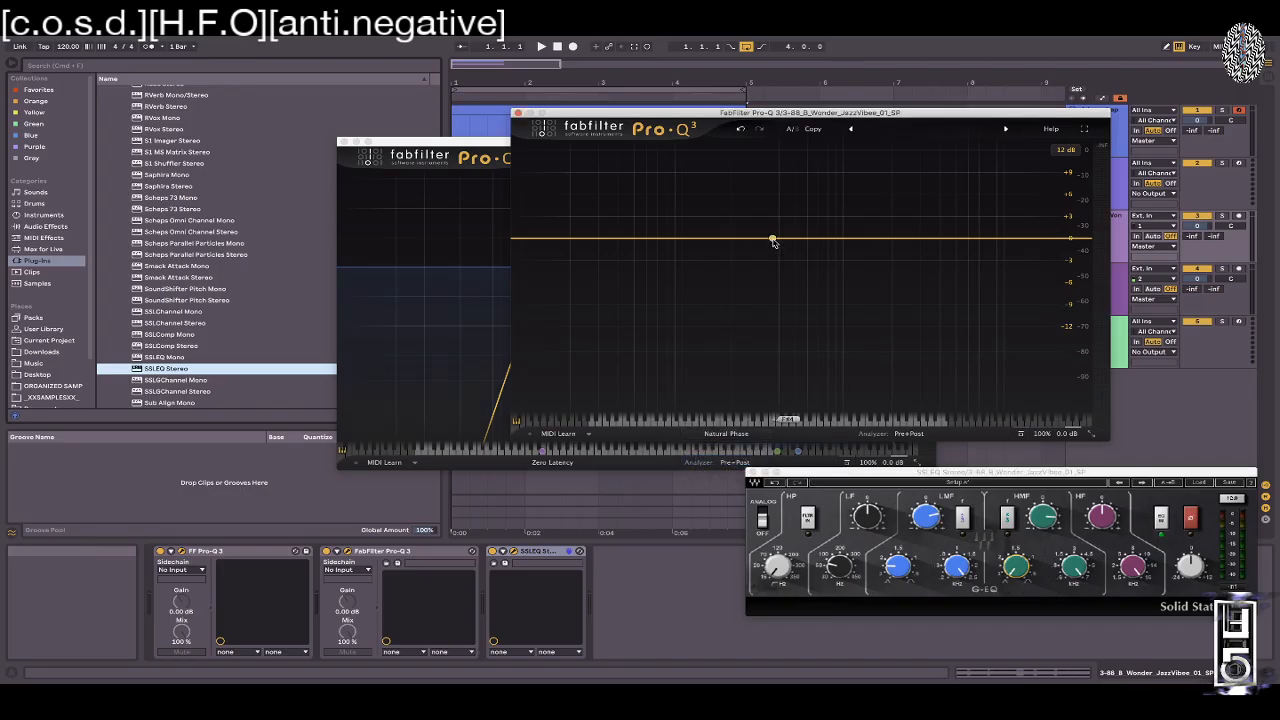
left_click_drag(772, 238, 775, 206)
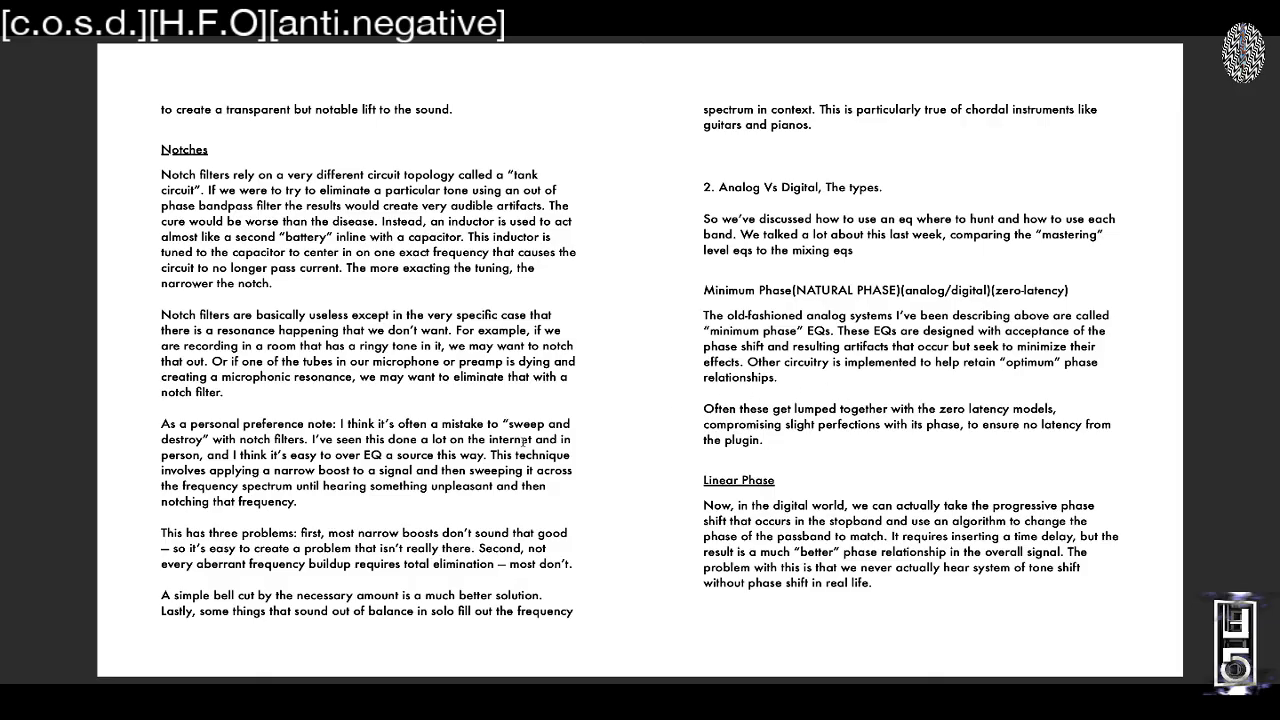
- Switch to the lesson notes and go back to page 4 with the Cutting an eq hole and Hi-Pass/Low-Pass sections
scroll(522, 442, "up", 10)
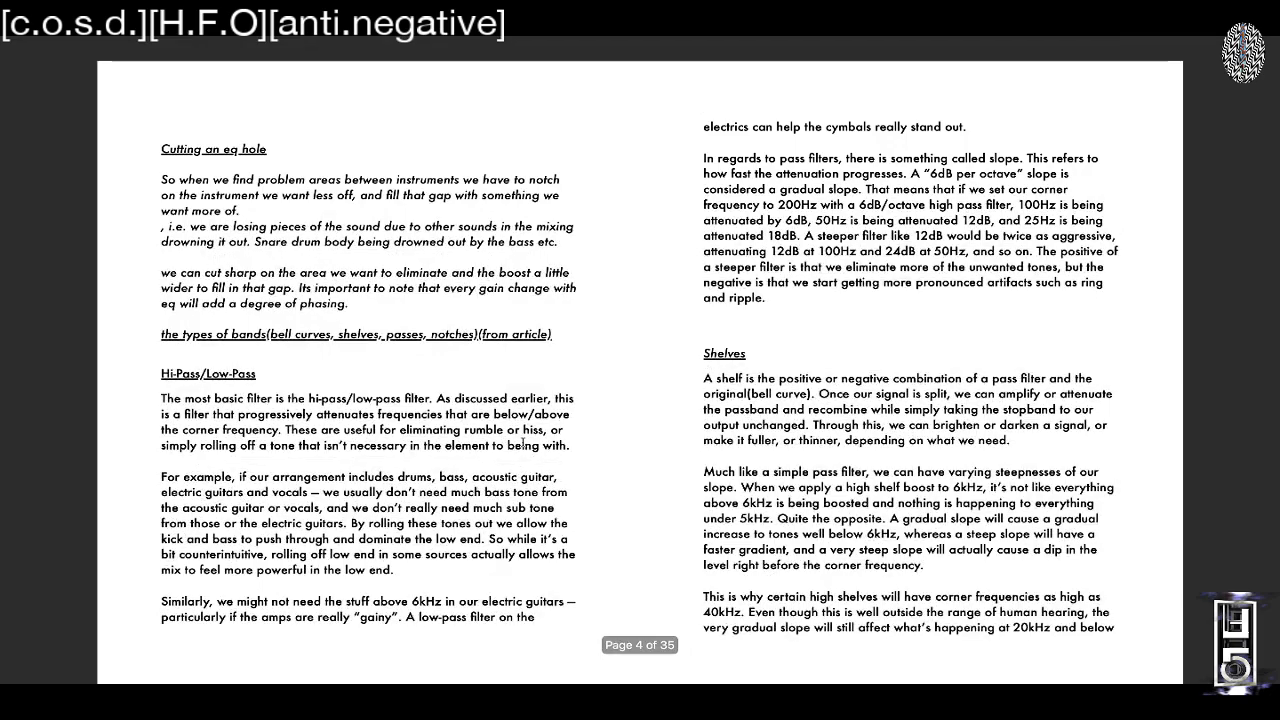
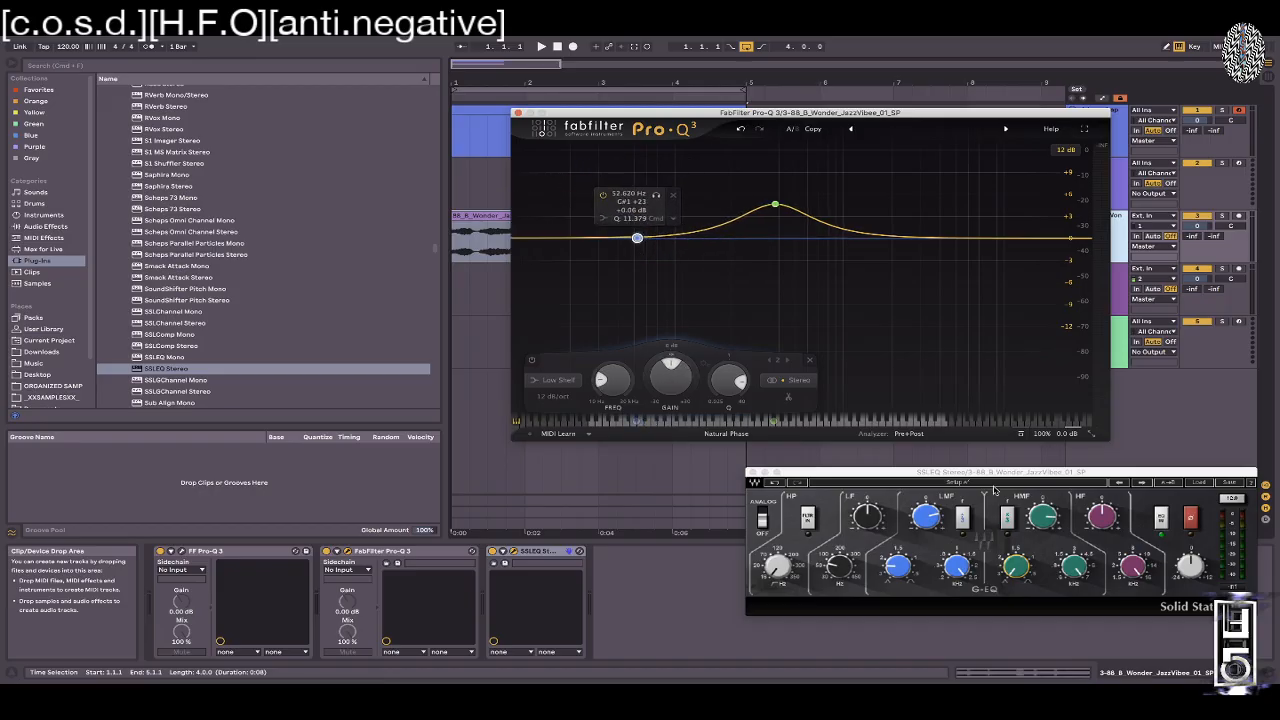
- Turn up the SSLEQ's low-frequency gain and place its window directly below the second Pro-Q 3
left_click_drag(1002, 476, 475, 214)
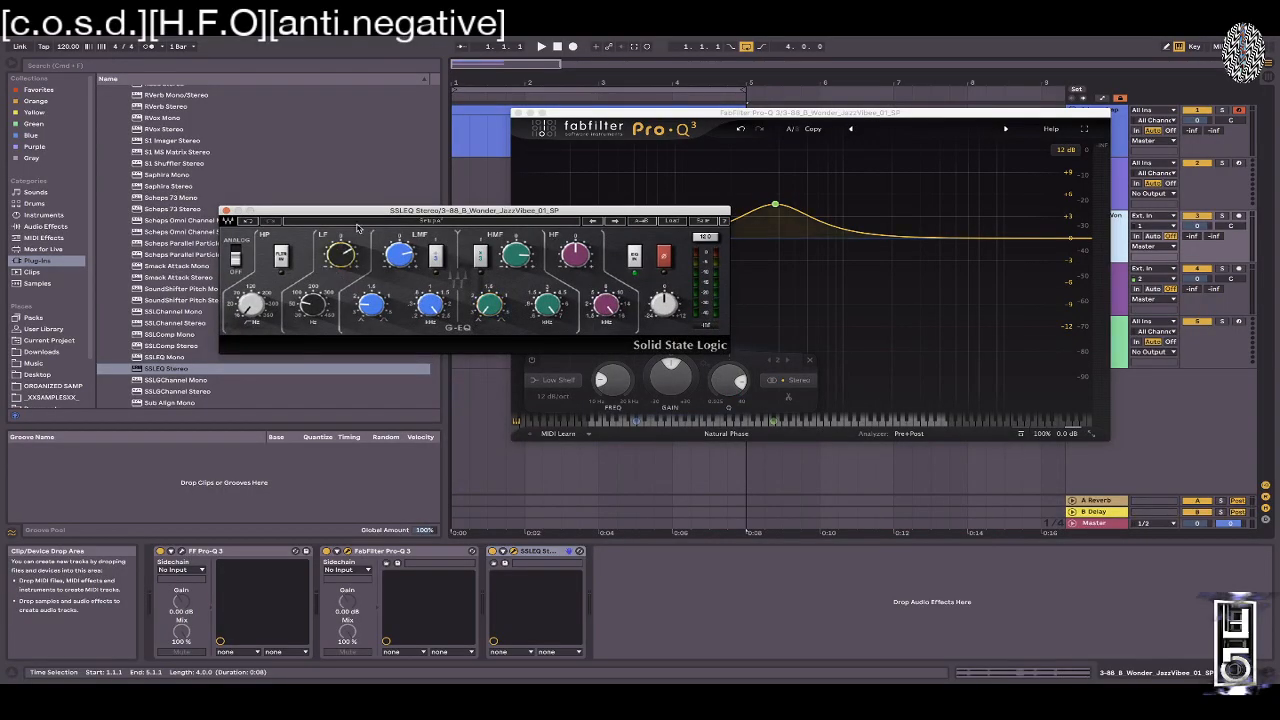
double_click(345, 253)
left_click_drag(352, 213, 656, 462)
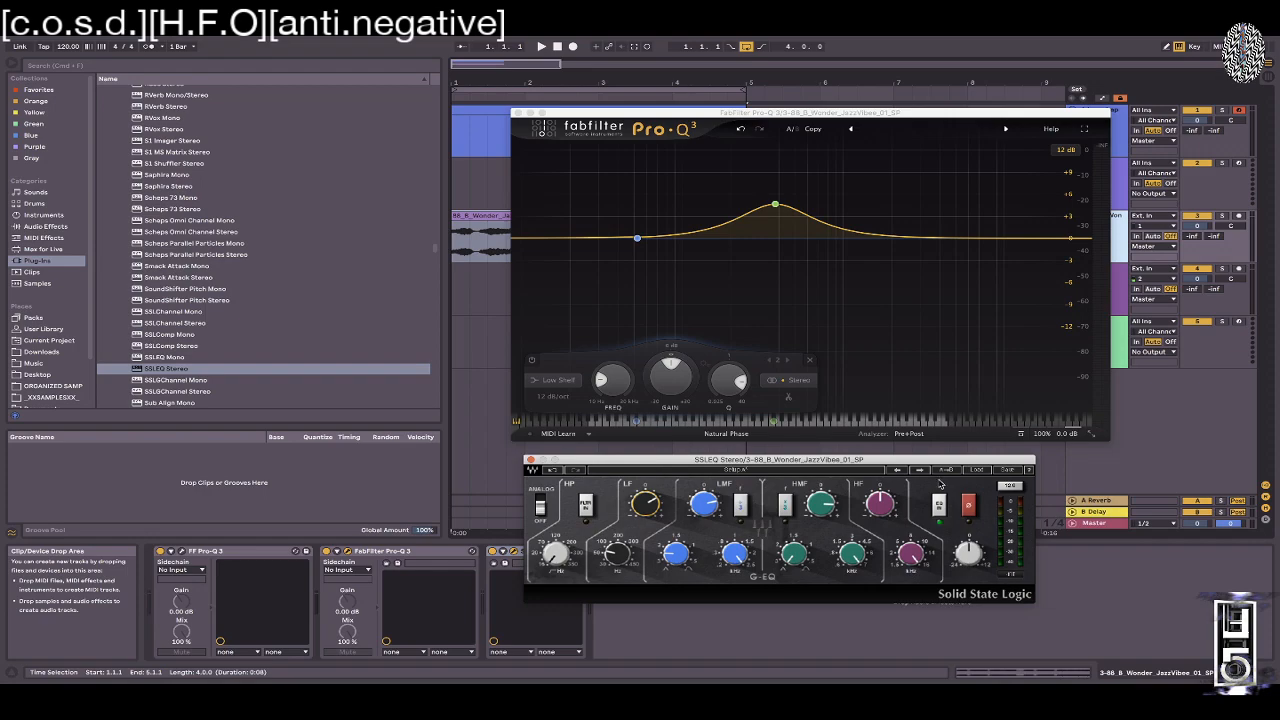
- Add a band at about 6.9 kHz with about 3.3 dB of boost in the second Pro-Q 3 and make it a Tilt Shelf
left_click(976, 231)
left_click_drag(976, 231, 978, 215)
left_click(815, 380)
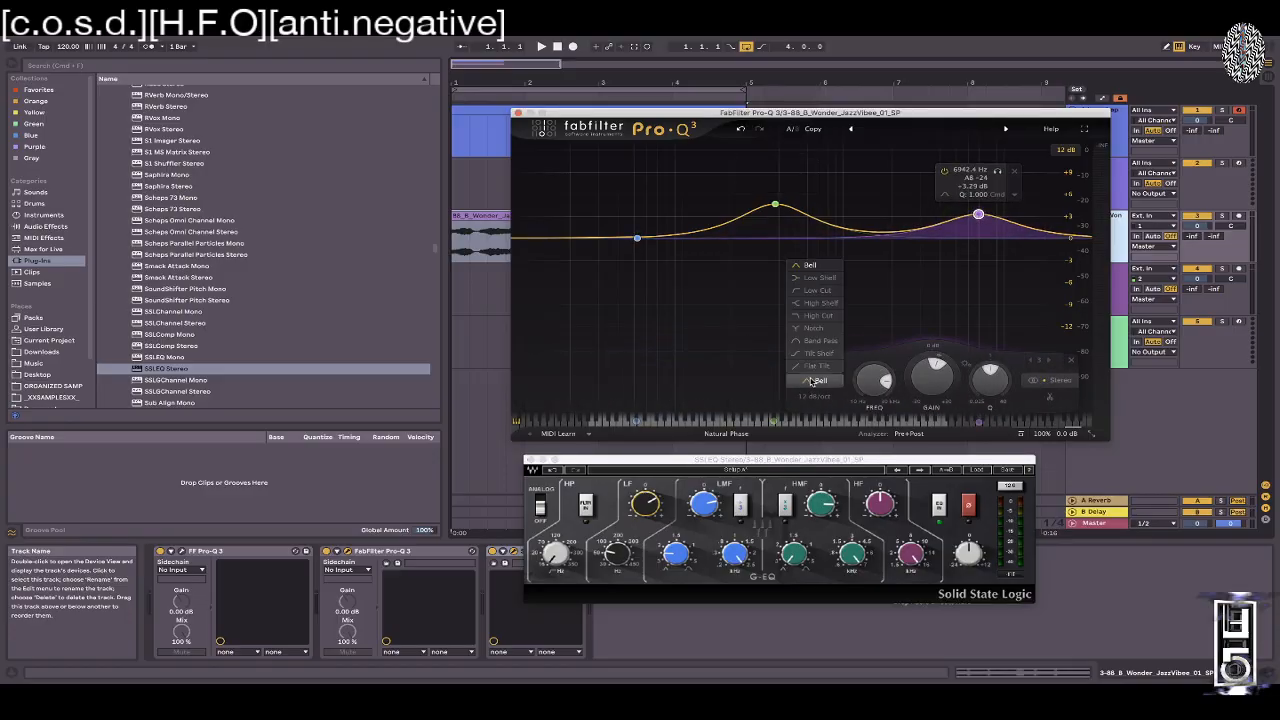
left_click(818, 353)
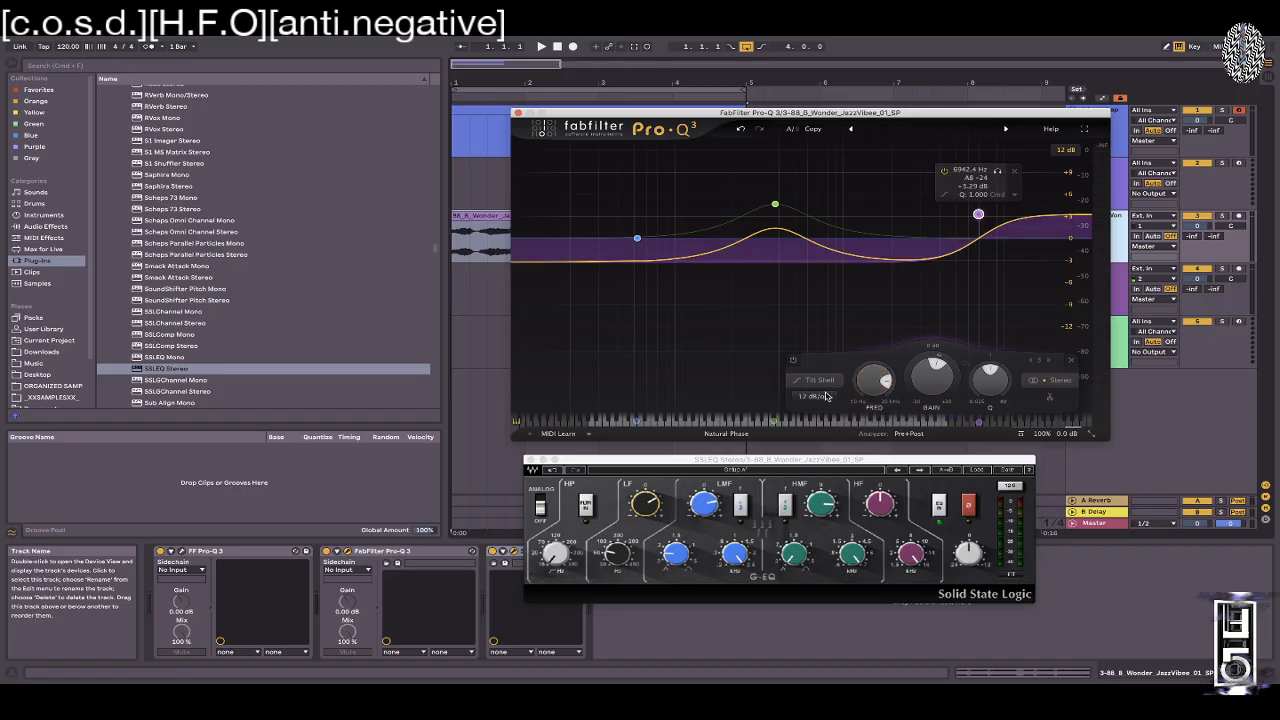
- Demonstrate the tilt shelf at about 217 Hz with gain and Q changes during playback, then move it to about 1.5 kHz near 0 dB
left_click_drag(978, 215, 745, 242)
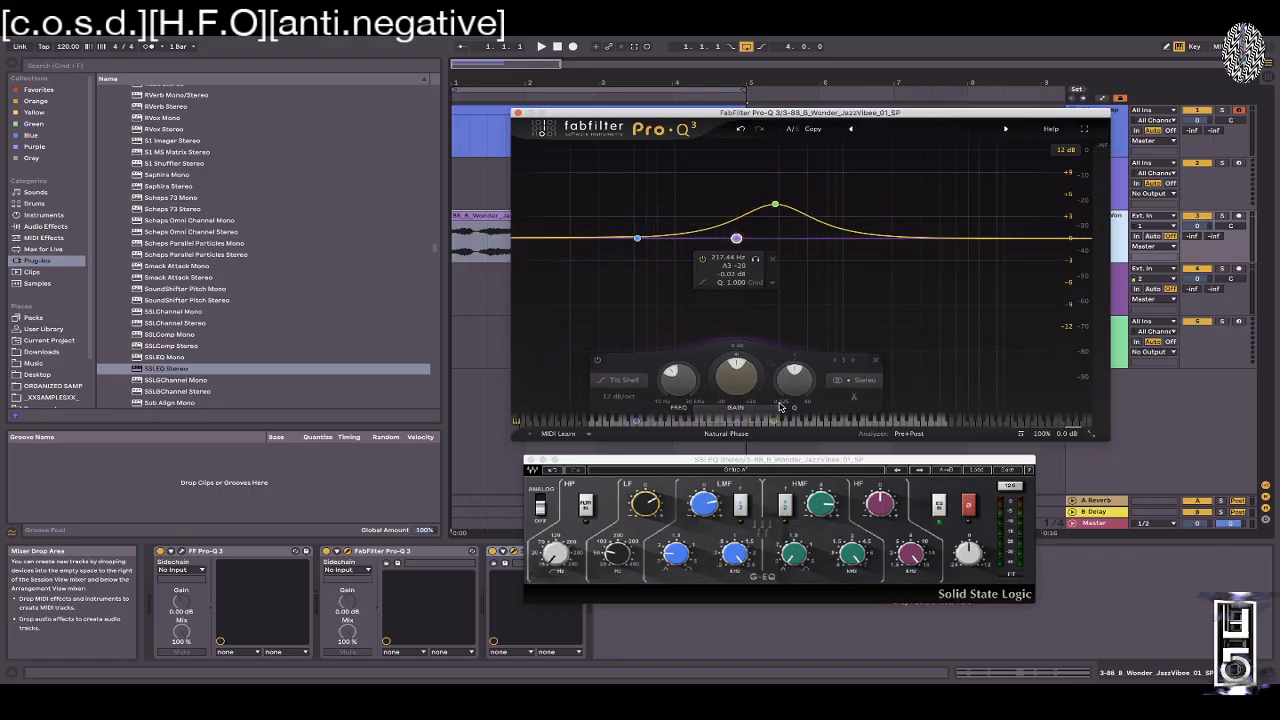
left_click_drag(737, 376, 755, 340)
key("space")
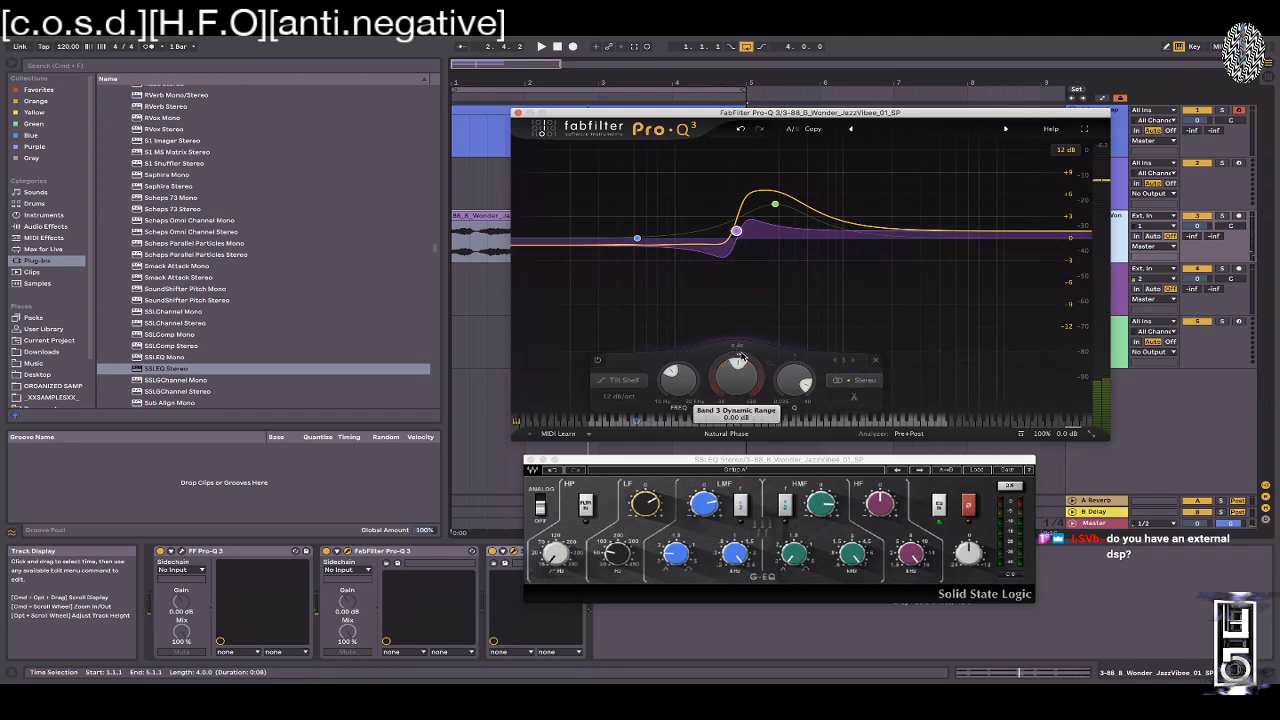
left_click_drag(737, 231, 873, 238)
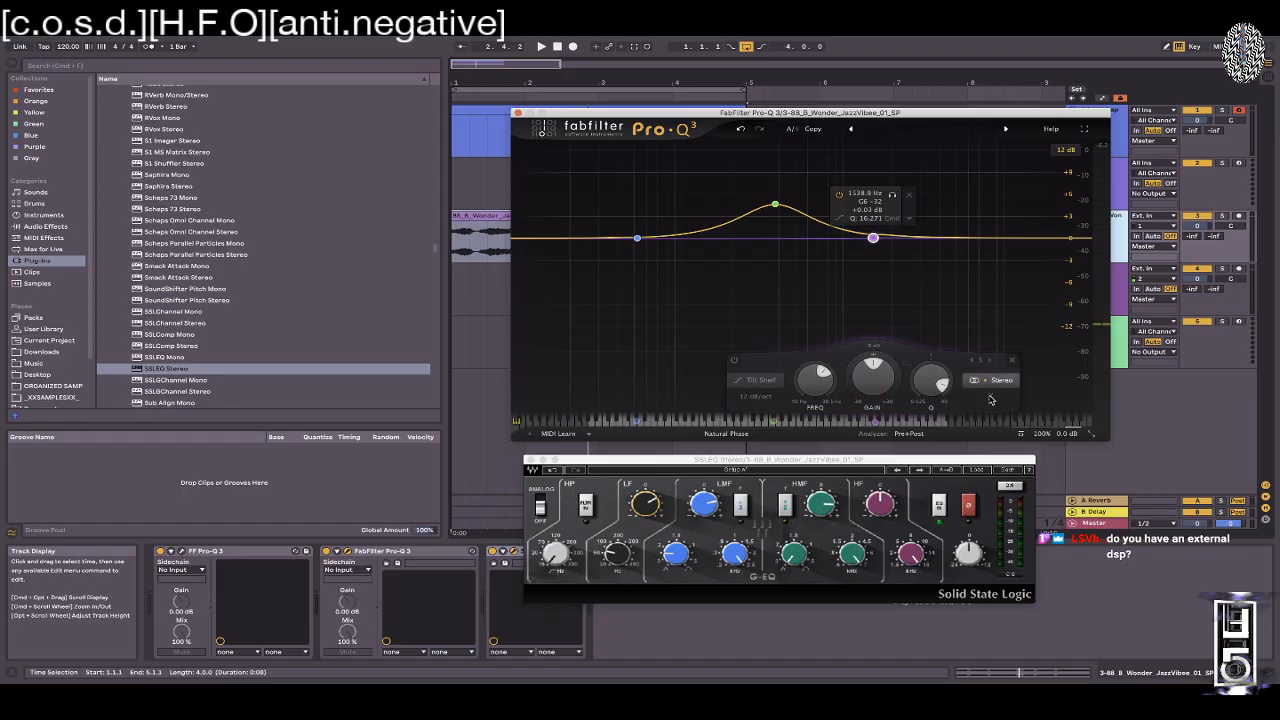
- Change the tilt shelf band's shape to Band Pass and add a bell boost of about 4.5 dB near 1.66 kHz
left_click(760, 380)
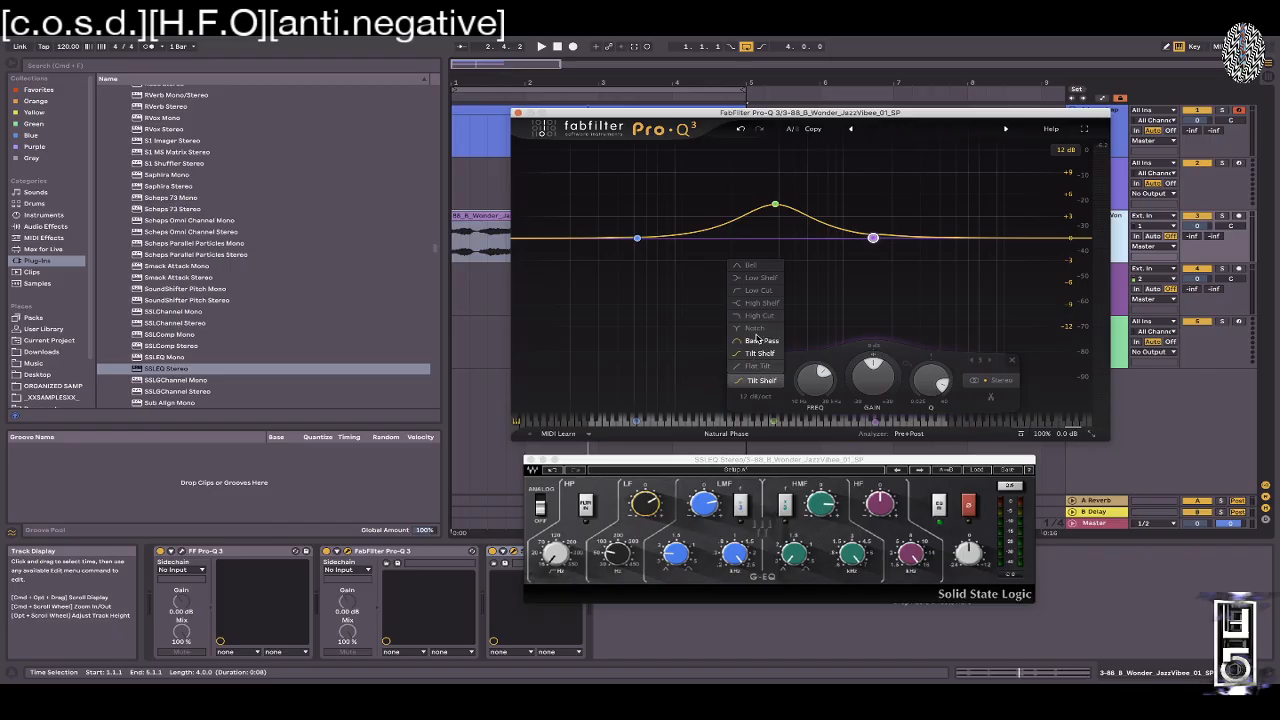
left_click(752, 340)
left_click_drag(873, 240, 878, 205)
double_click(879, 238)
- Demonstrate the band pass by widening, narrowing and sweeping it into the highs, then return it to about 485 Hz with a wide Q
left_click_drag(816, 239, 765, 190)
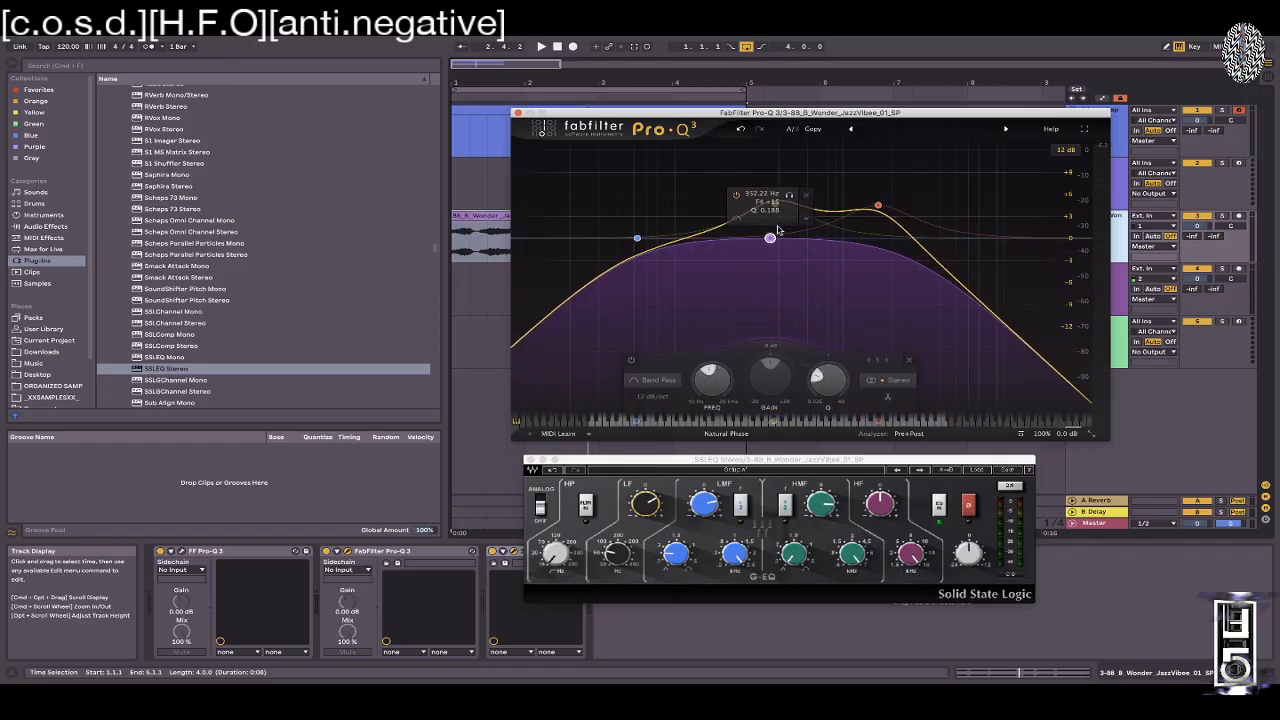
left_click_drag(771, 239, 778, 330)
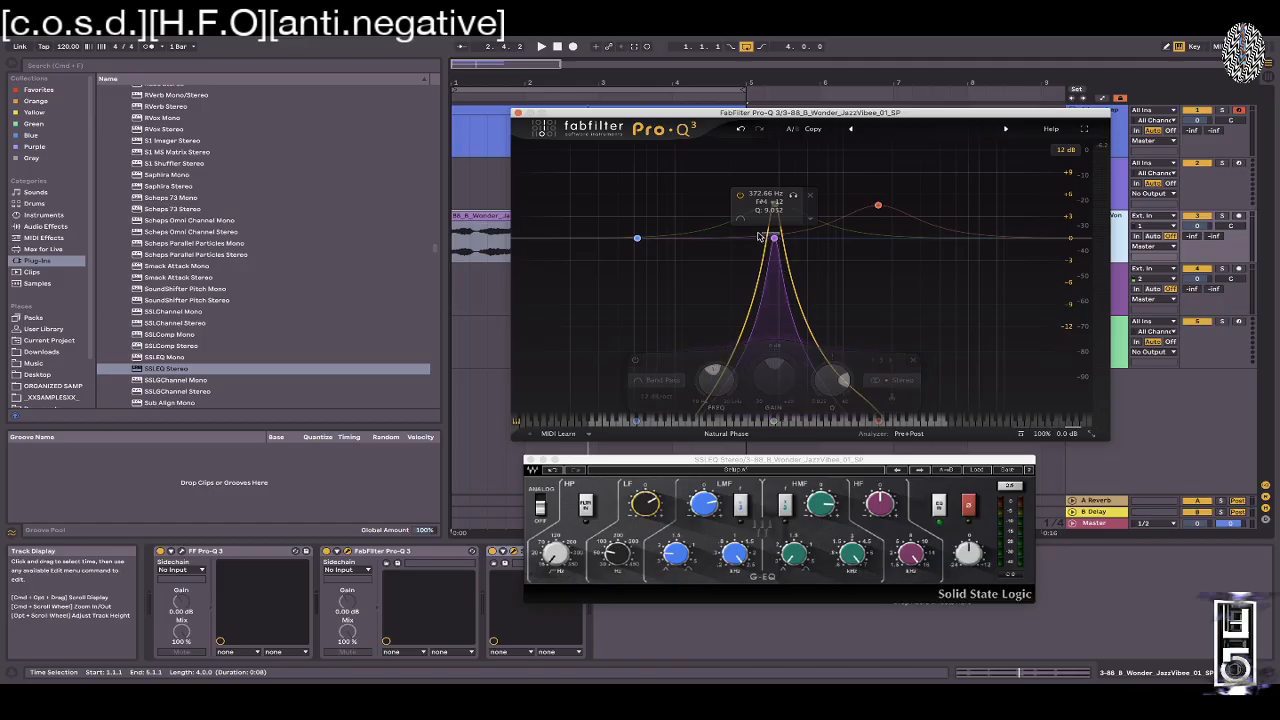
left_click_drag(776, 243, 1025, 220)
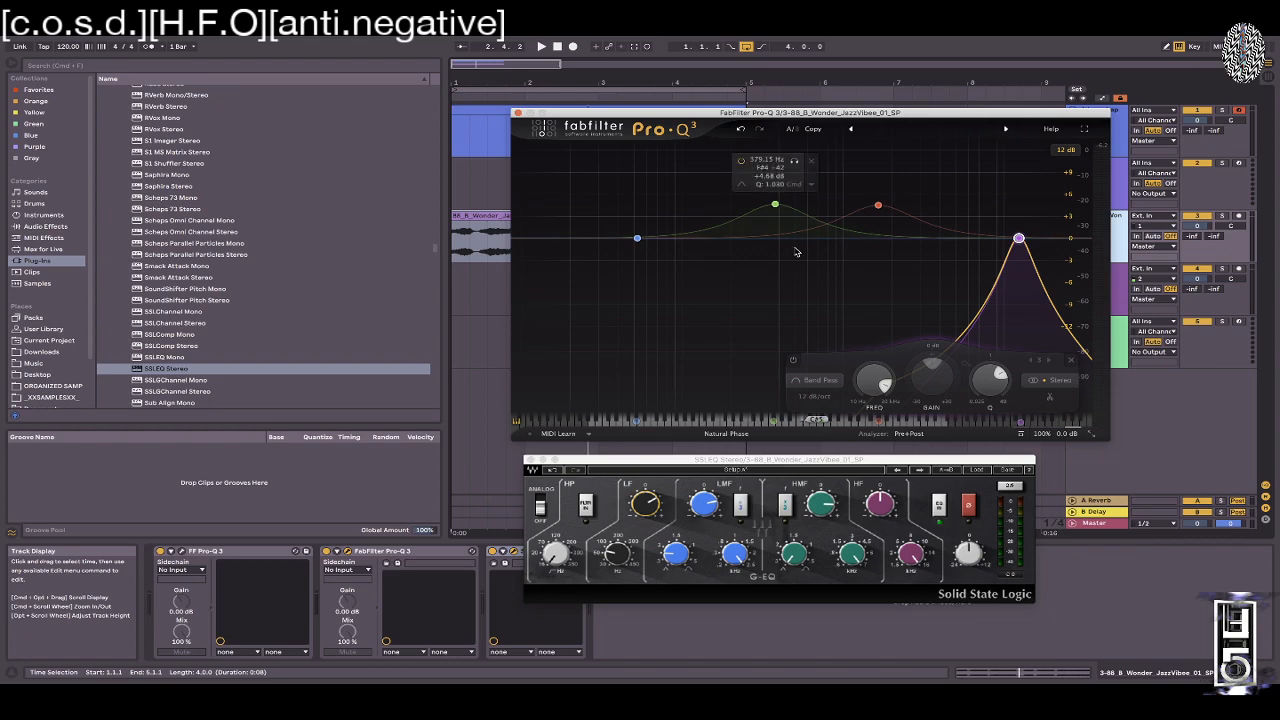
mouse_move(279, 40)
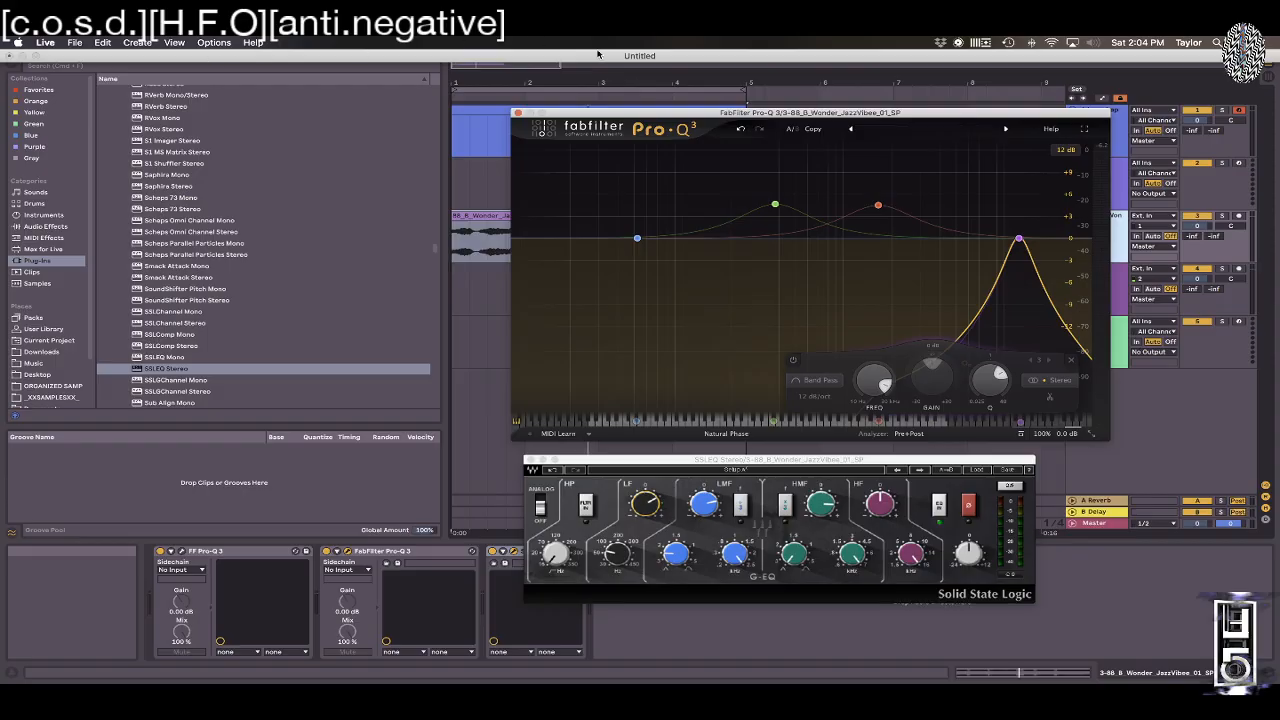
mouse_move(1020, 241)
left_click_drag(1020, 241, 794, 149)
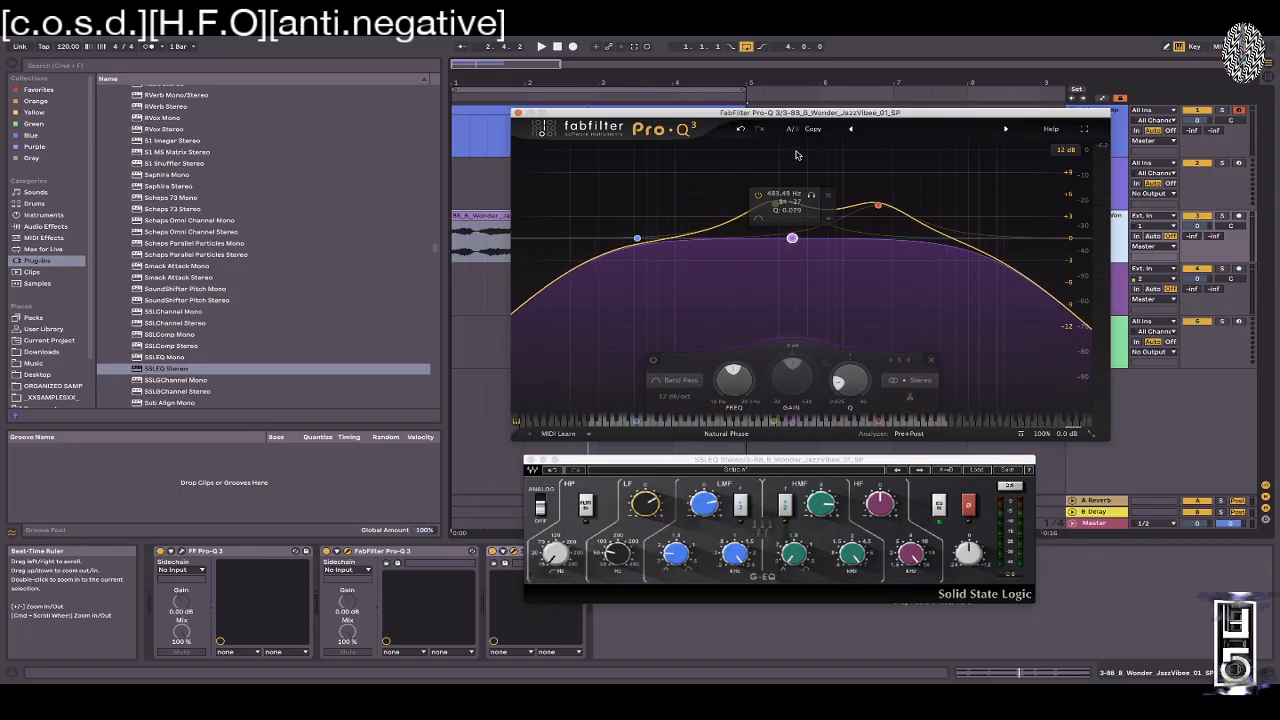
- Bring the two bell boosts near 379 Hz and 1.66 kHz down to about 0 dB
left_click(778, 204)
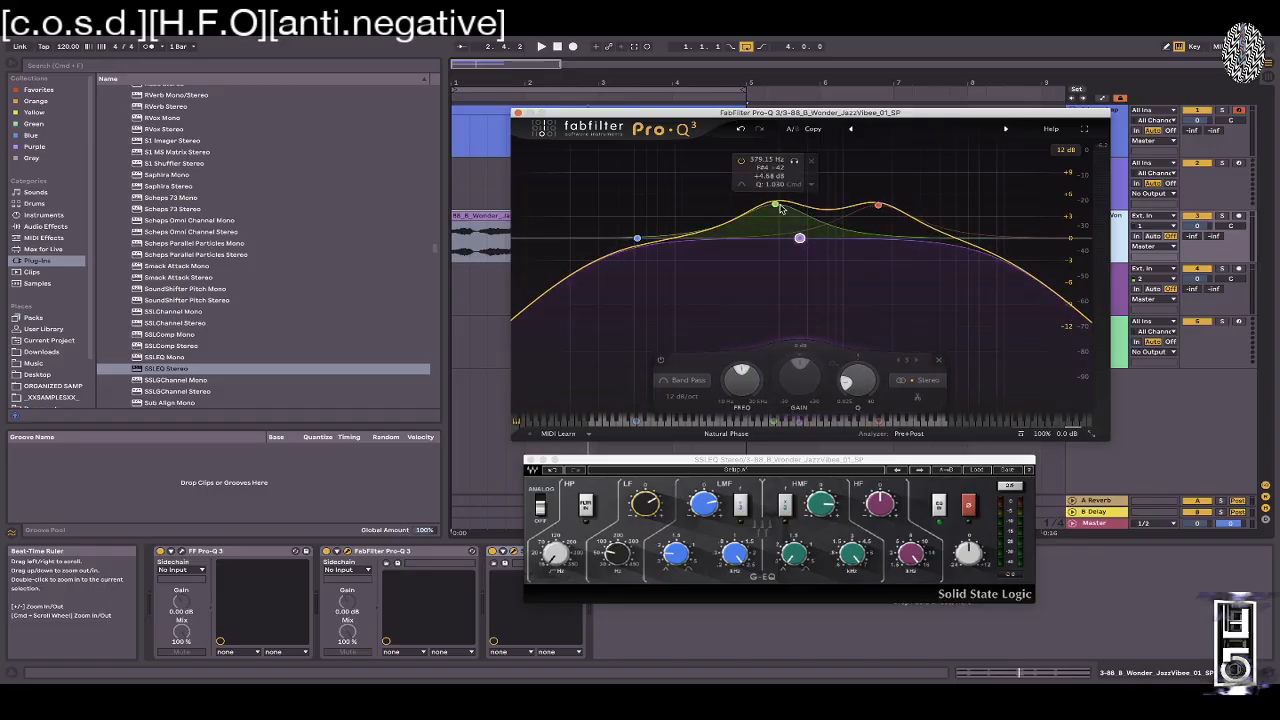
left_click_drag(778, 204, 774, 239)
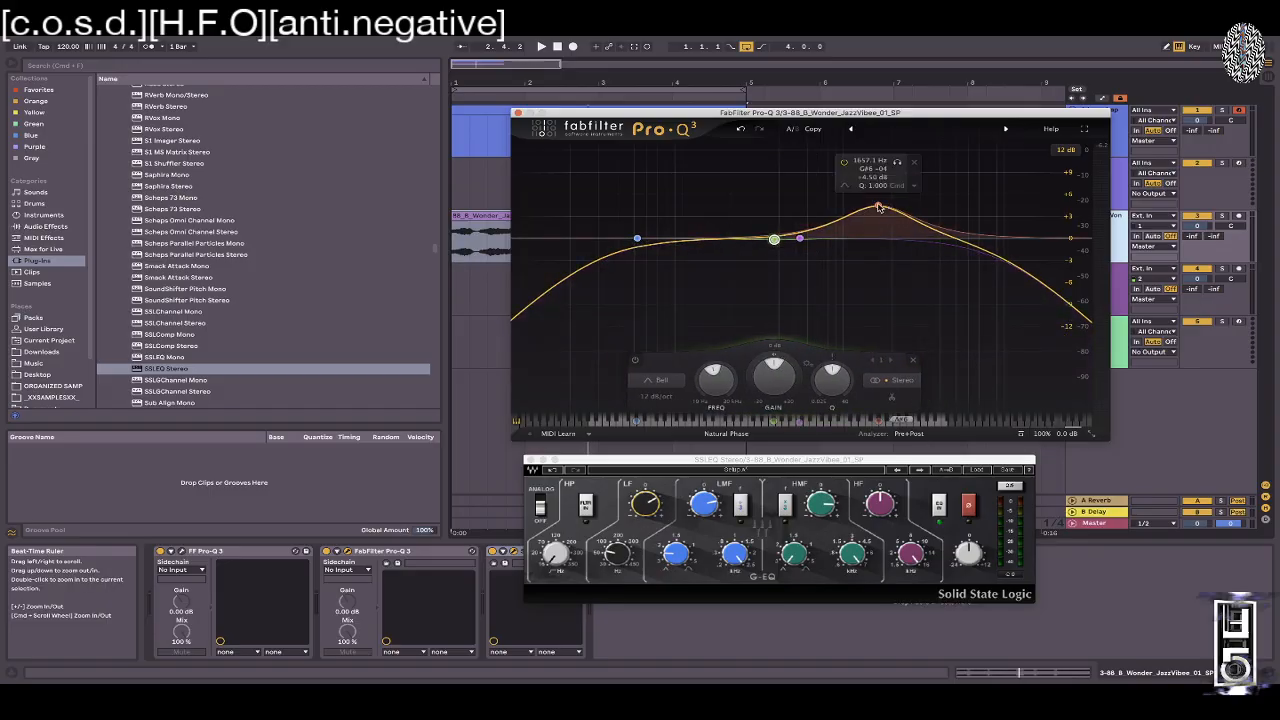
left_click_drag(872, 208, 878, 240)
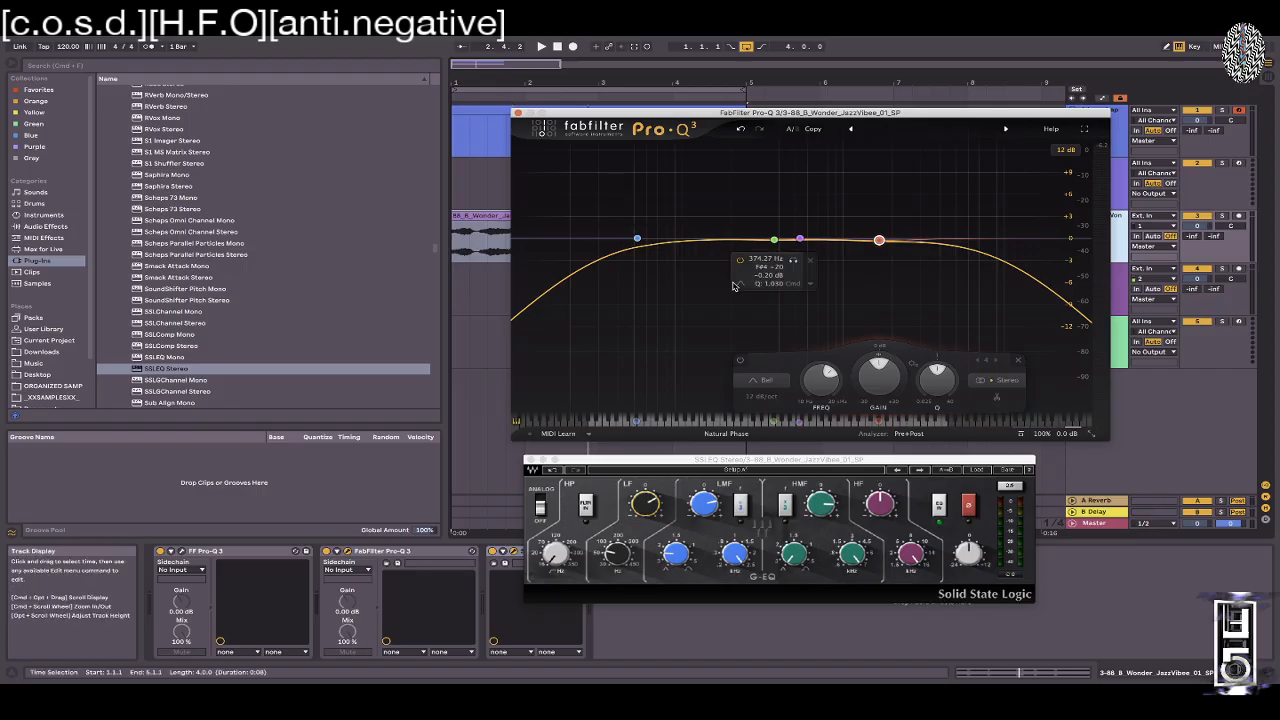
- Select the SSLEQ device in the jazz track's chain and move its window up over the second Pro-Q 3
left_click_drag(588, 459, 731, 463)
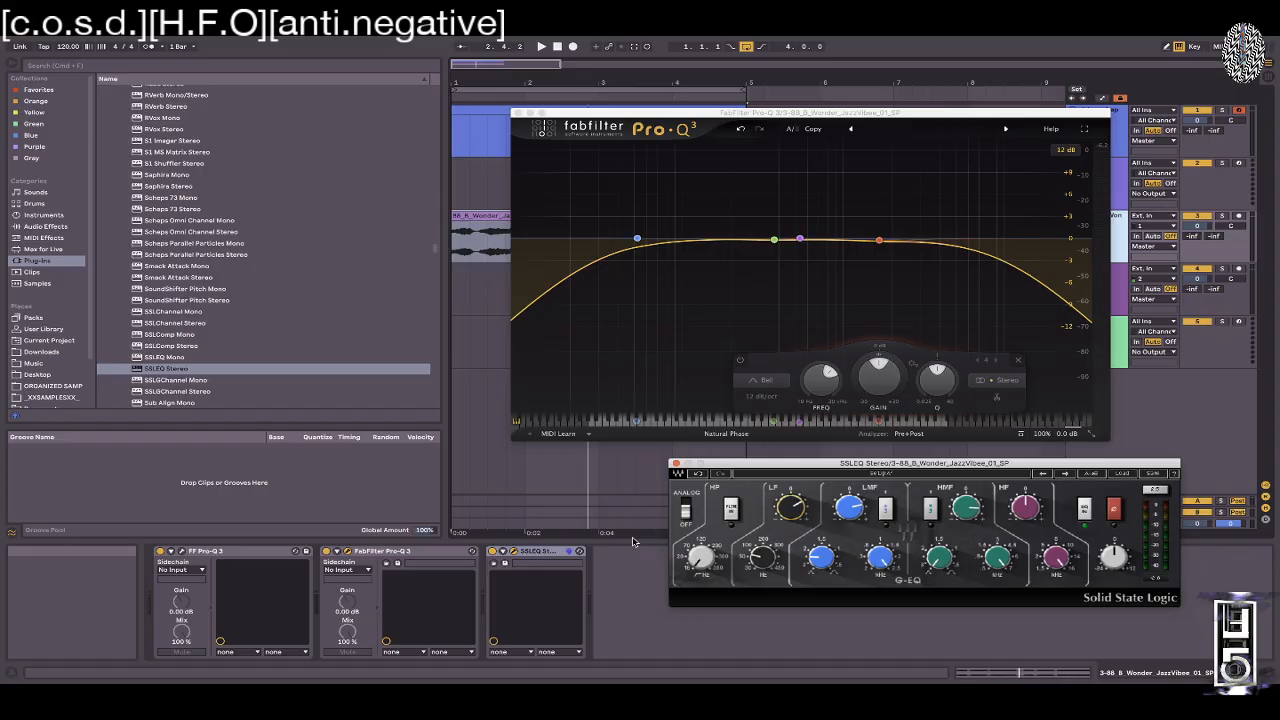
left_click(540, 552)
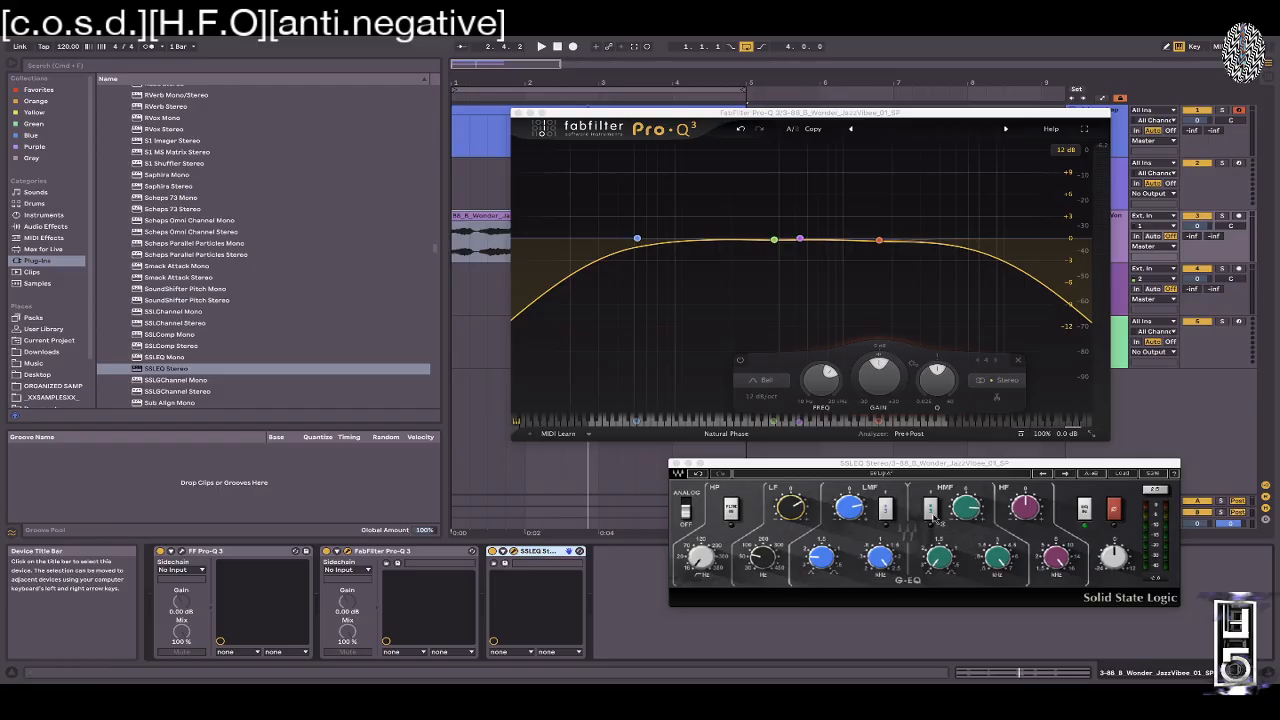
left_click_drag(996, 464, 675, 218)
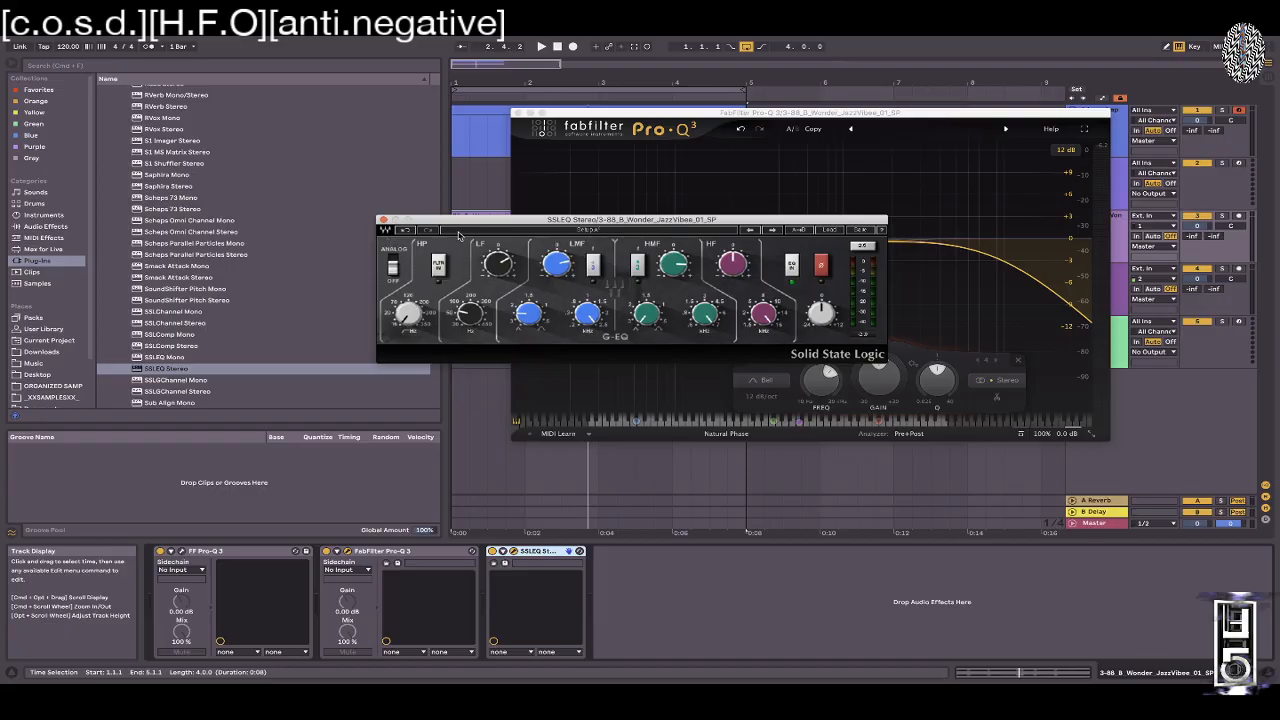
- Delete the second Pro-Q 3 and the SSLEQ from the jazz track's device chain
left_click_drag(452, 226, 766, 511)
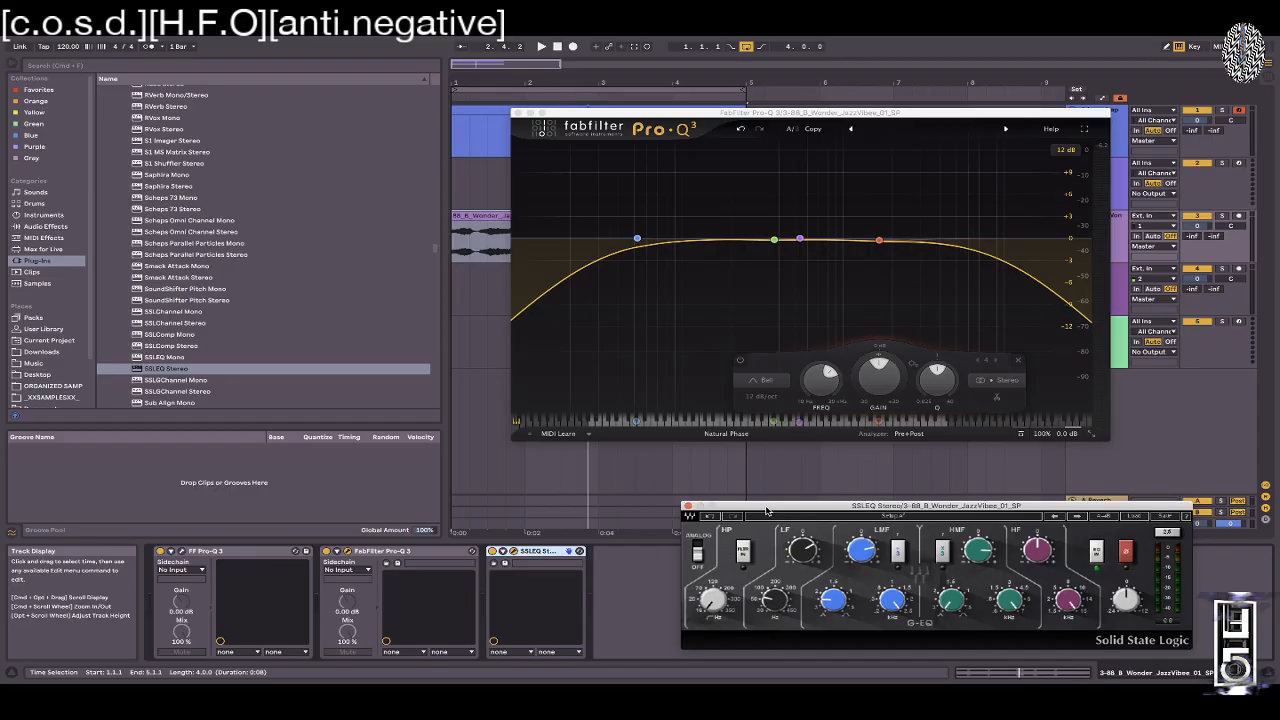
left_click(425, 552)
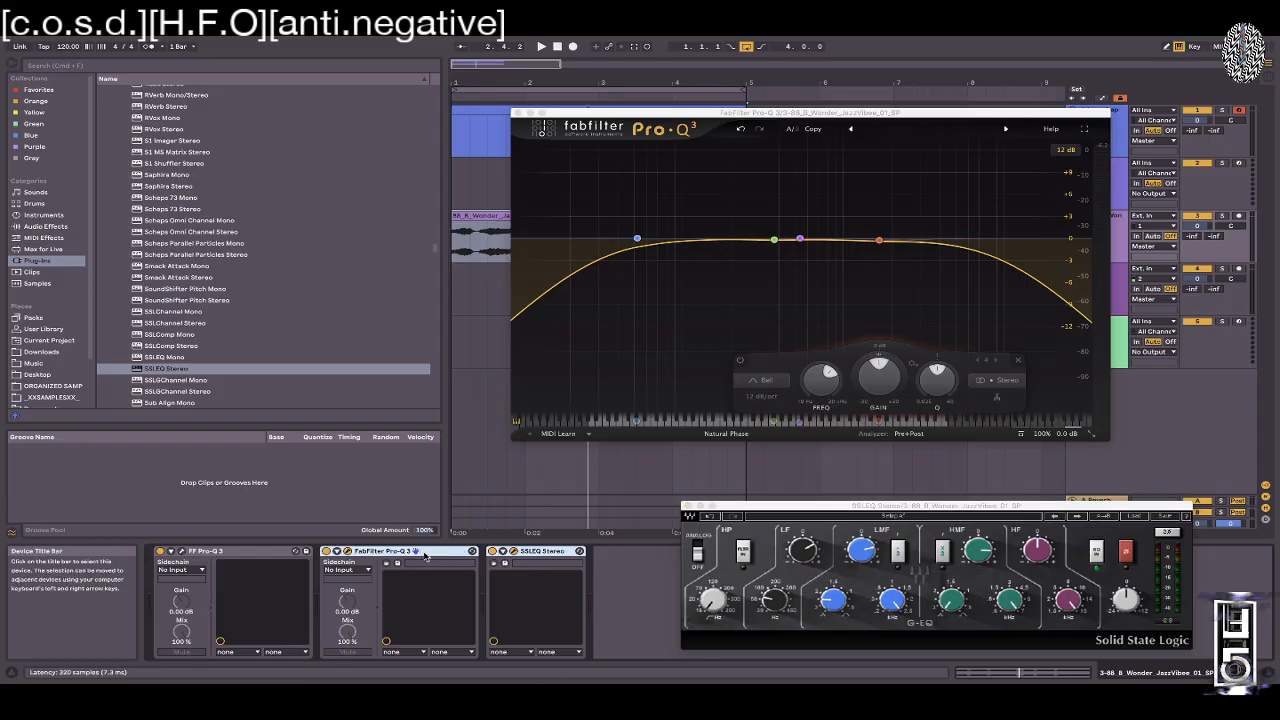
key("Delete")
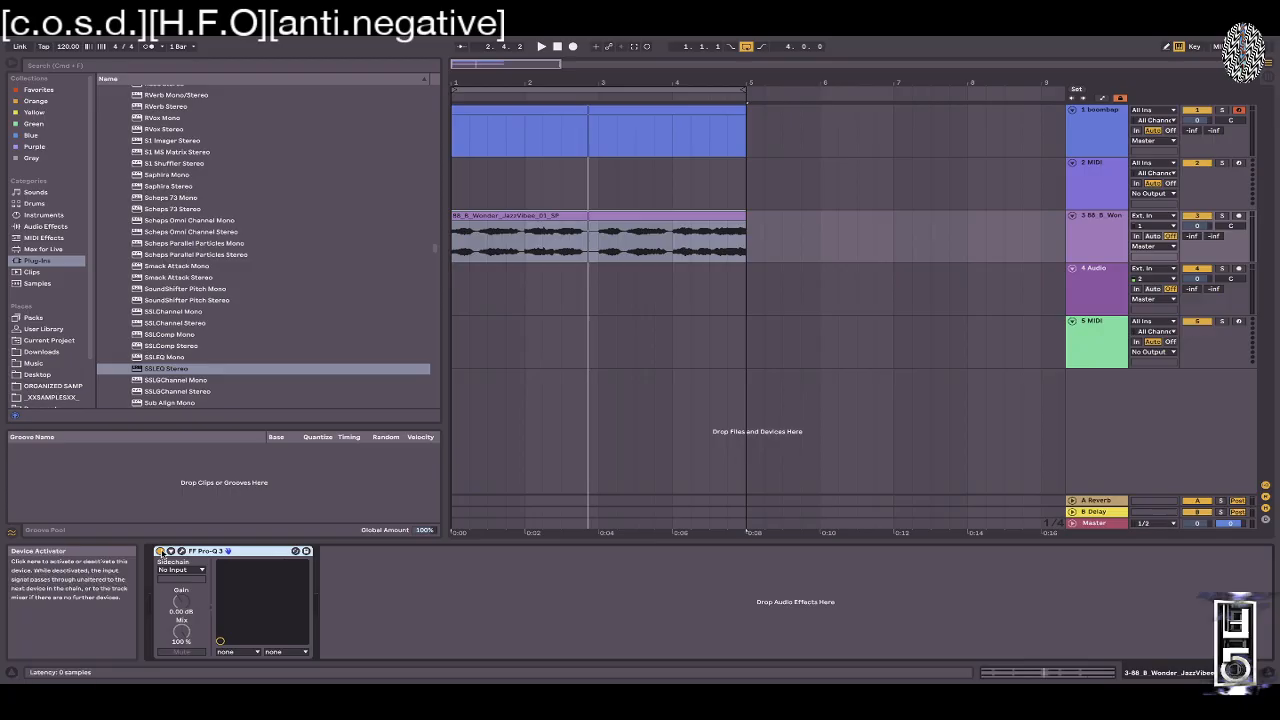
- Narrow the browser and look through the Audio Effects category down to the built-in EQ devices
left_click(654, 340)
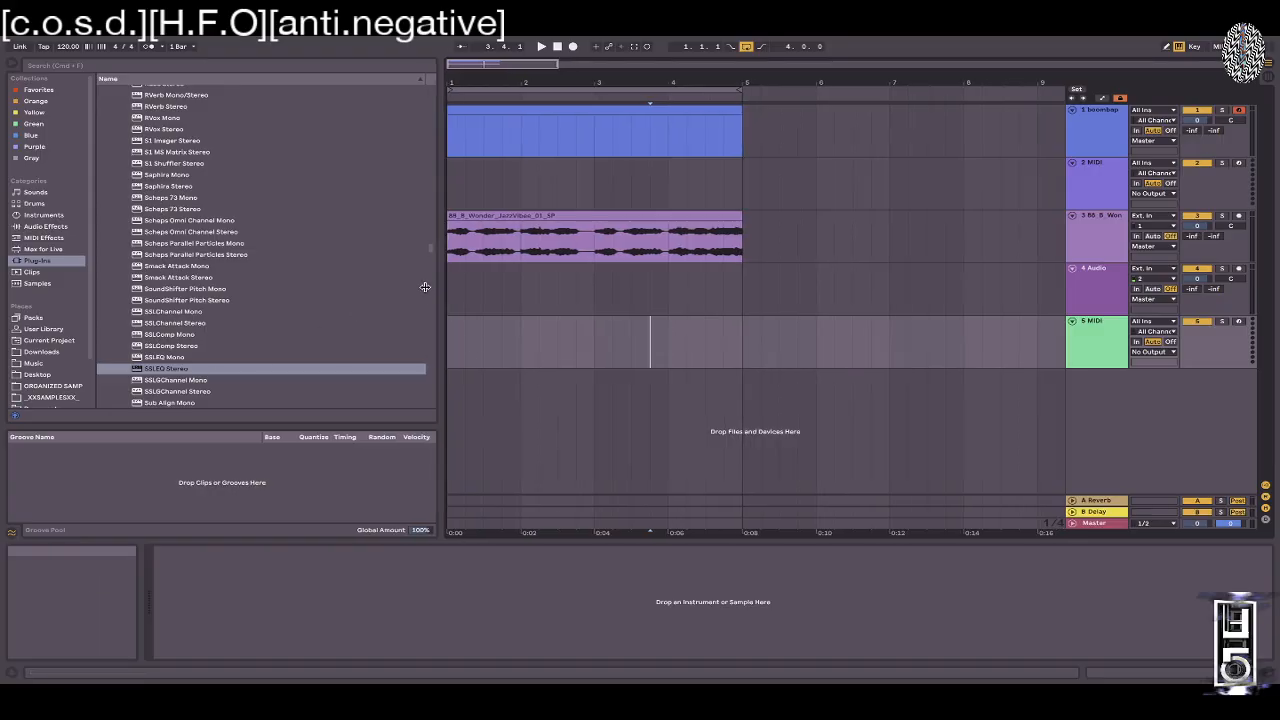
left_click_drag(446, 286, 341, 291)
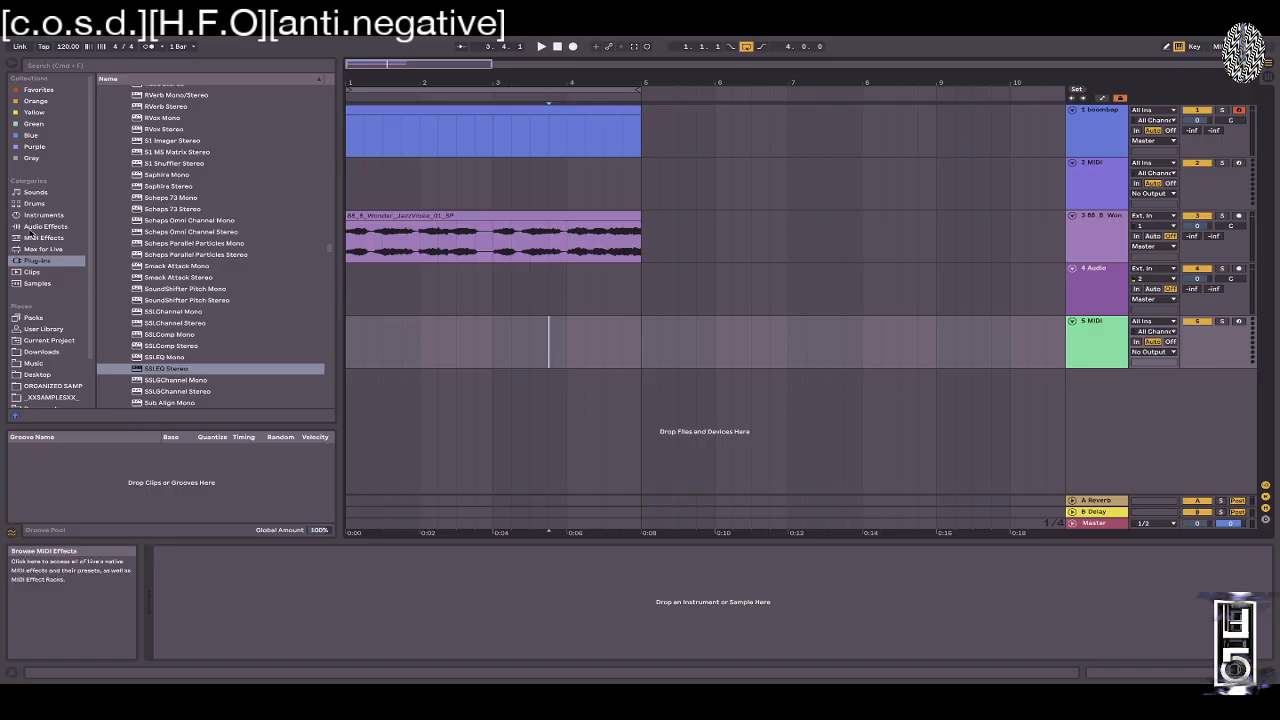
left_click(38, 226)
scroll(152, 279, "up", 1)
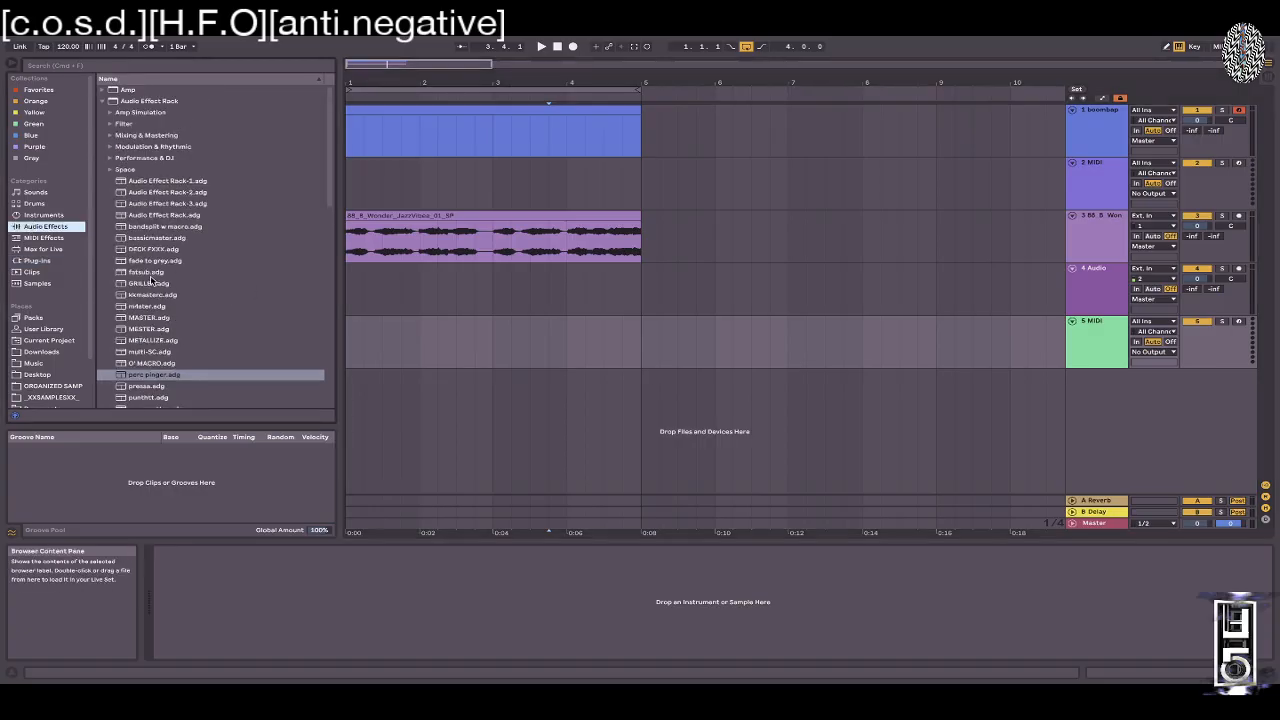
scroll(152, 279, "down", 10)
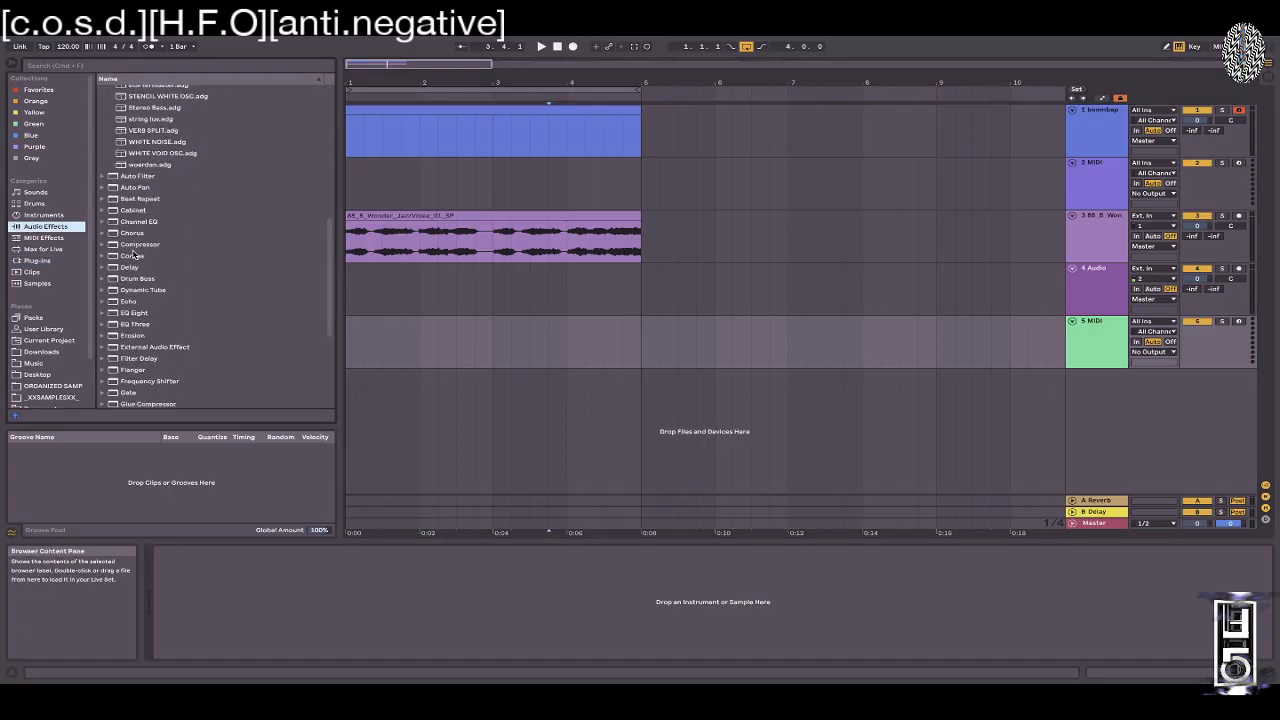
- Collapse the WaveShell1-VST folder in the plug-ins browser and look through the local VST list to its end
left_click(37, 258)
scroll(157, 283, "down", 10)
scroll(157, 283, "up", 15)
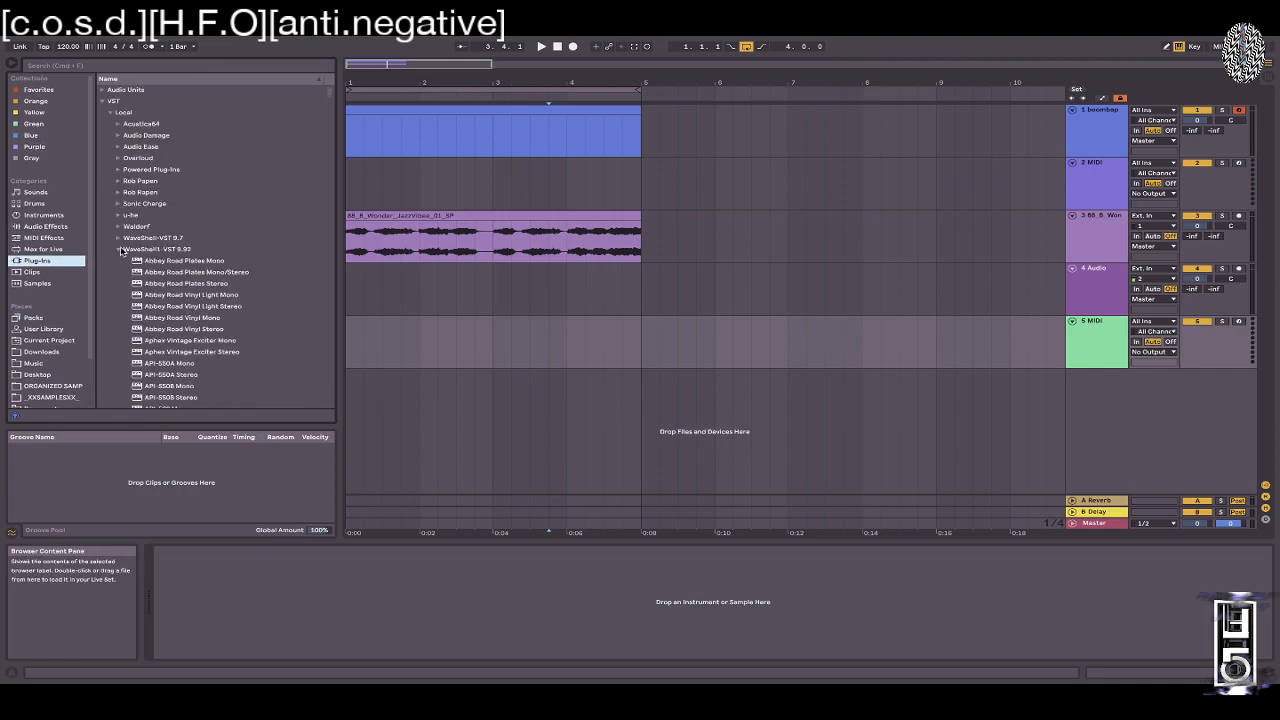
left_click(124, 249)
scroll(150, 368, "down", 5)
scroll(151, 368, "down", 15)
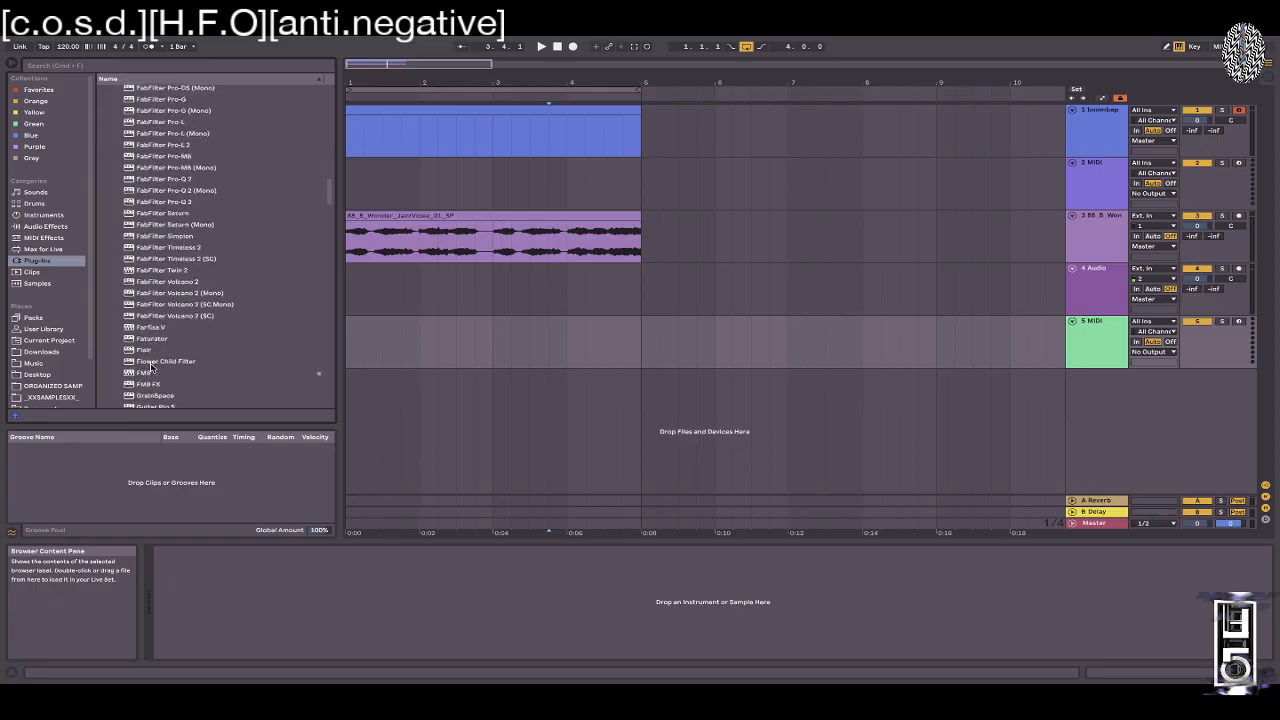
left_click_drag(329, 209, 330, 410)
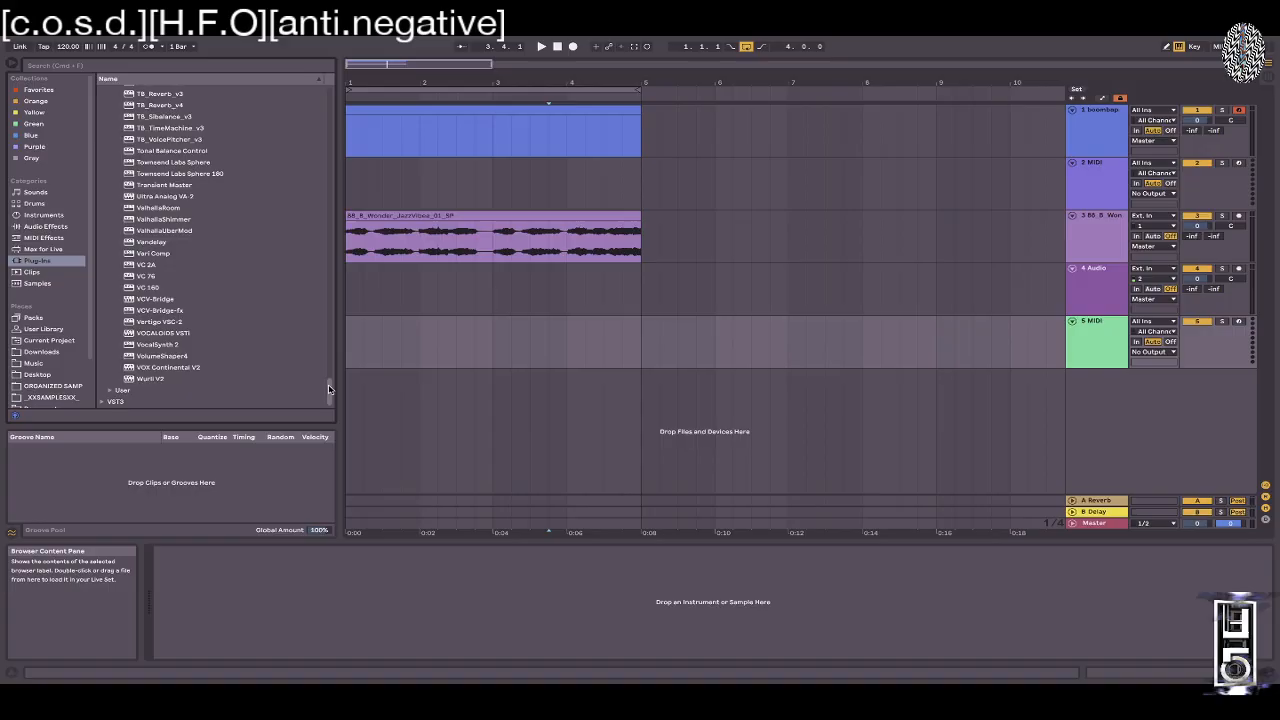
- Check the User and VST3 plug-in folders and reopen the Local folder under VST
left_click(111, 391)
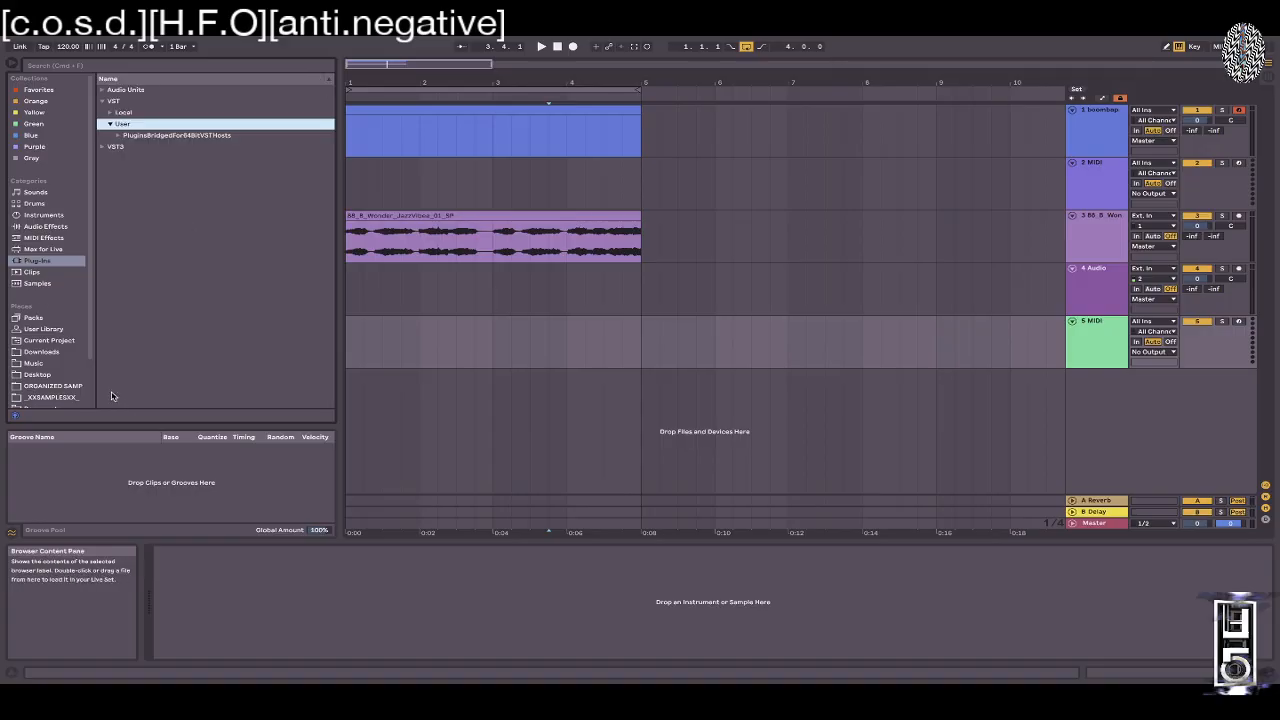
left_click(103, 146)
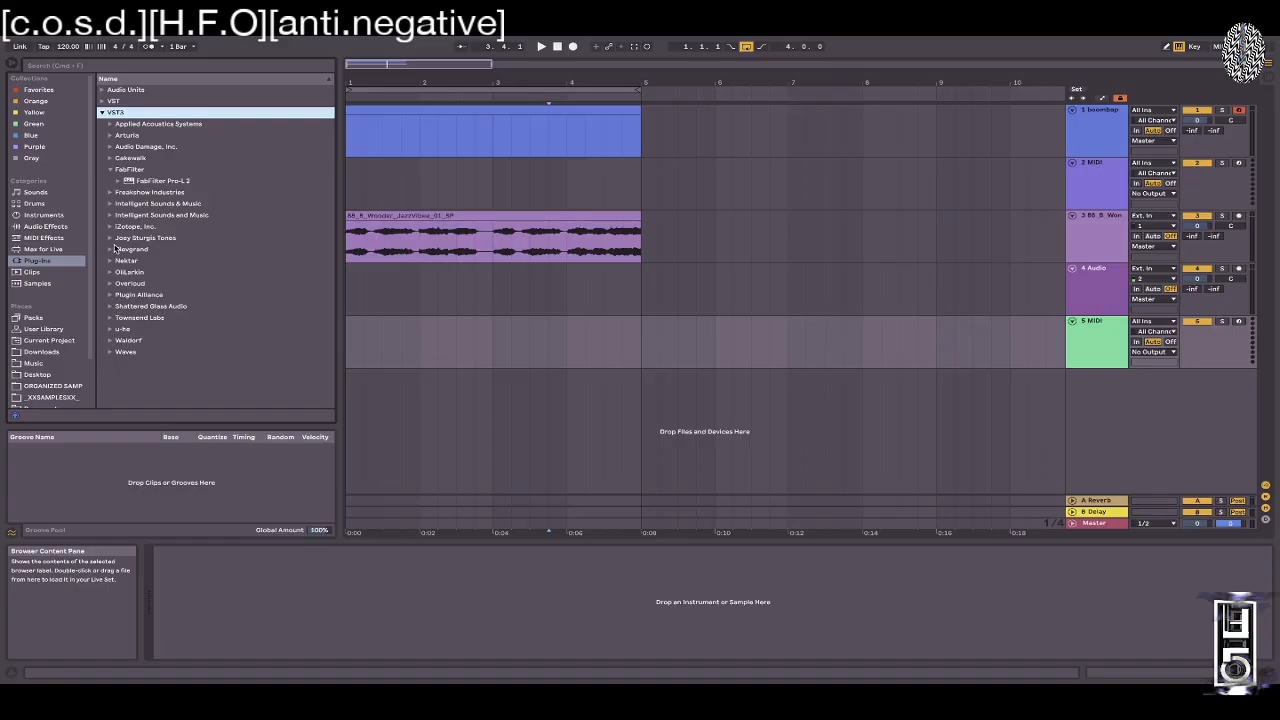
left_click(102, 101)
left_click(110, 112)
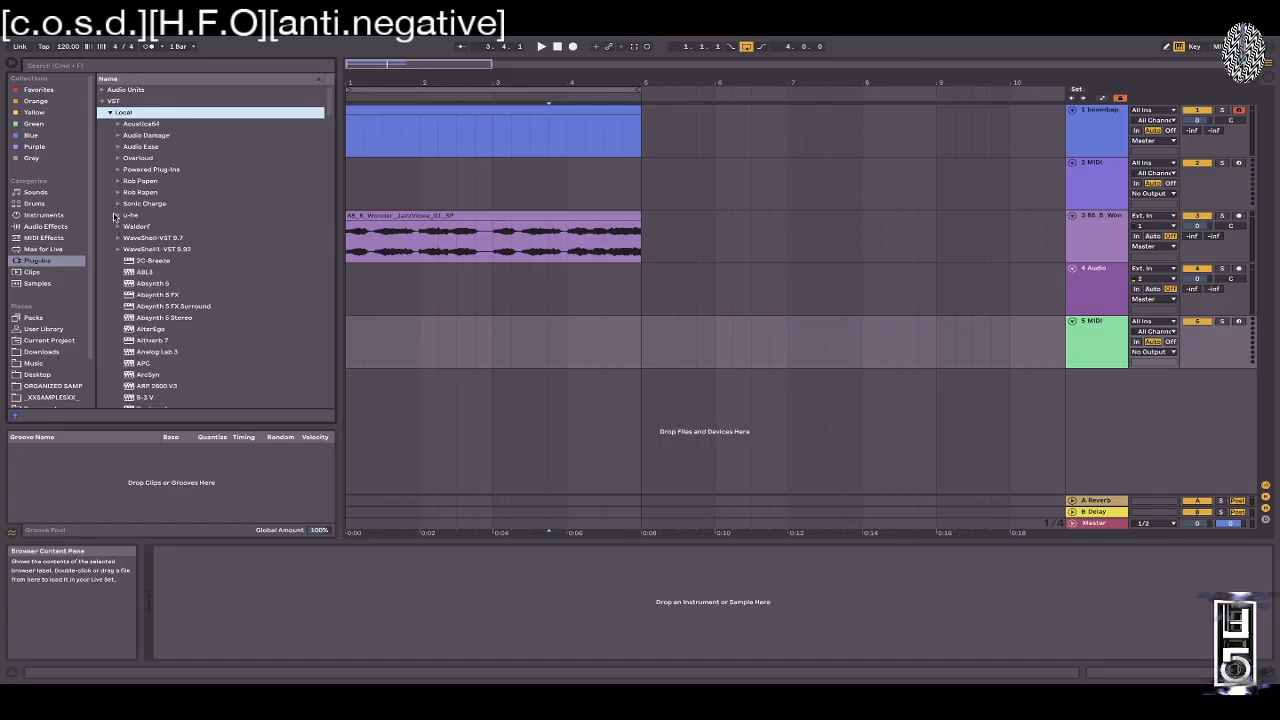
- Expand the Powered Plug-Ins folder and select UAD Neve 88RS among the Neve emulations
left_click(117, 169)
scroll(168, 314, "down", 15)
scroll(160, 250, "down", 4)
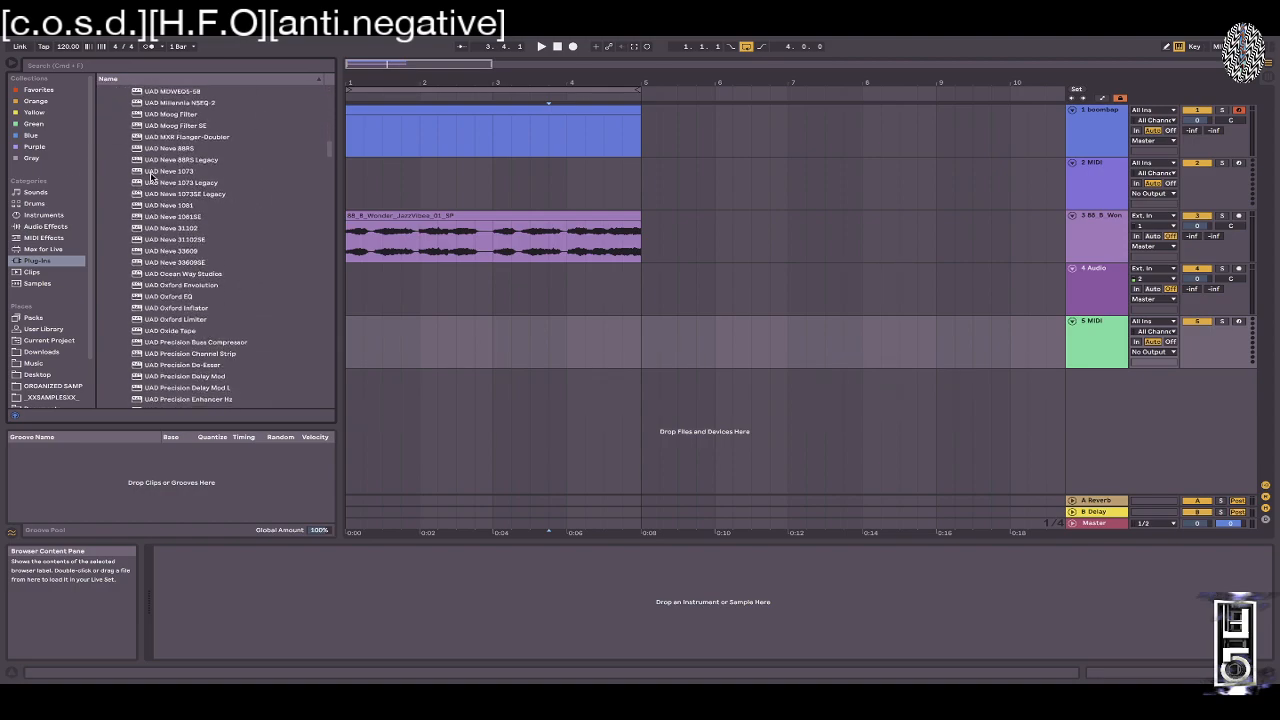
left_click(281, 152)
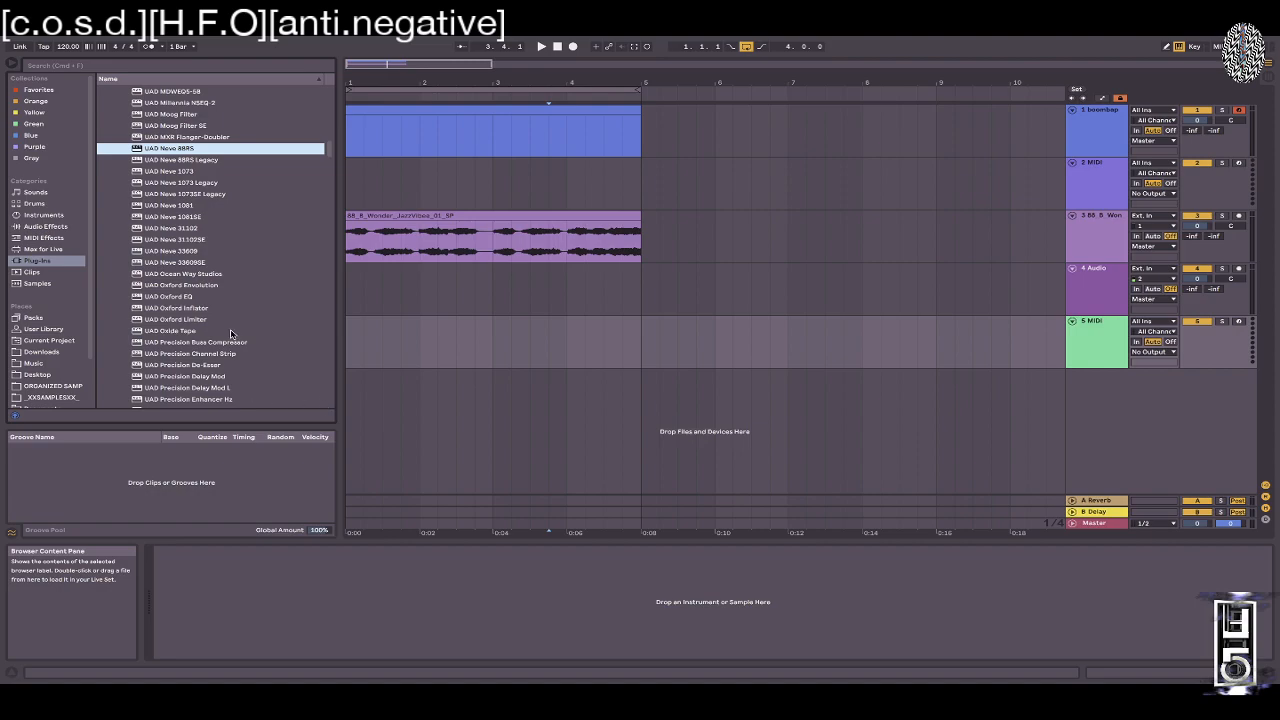
- Collapse the Powered Plug-Ins folder and examine the remaining local VST plug-ins for EQ options
scroll(167, 211, "up", 10)
scroll(167, 211, "up", 20)
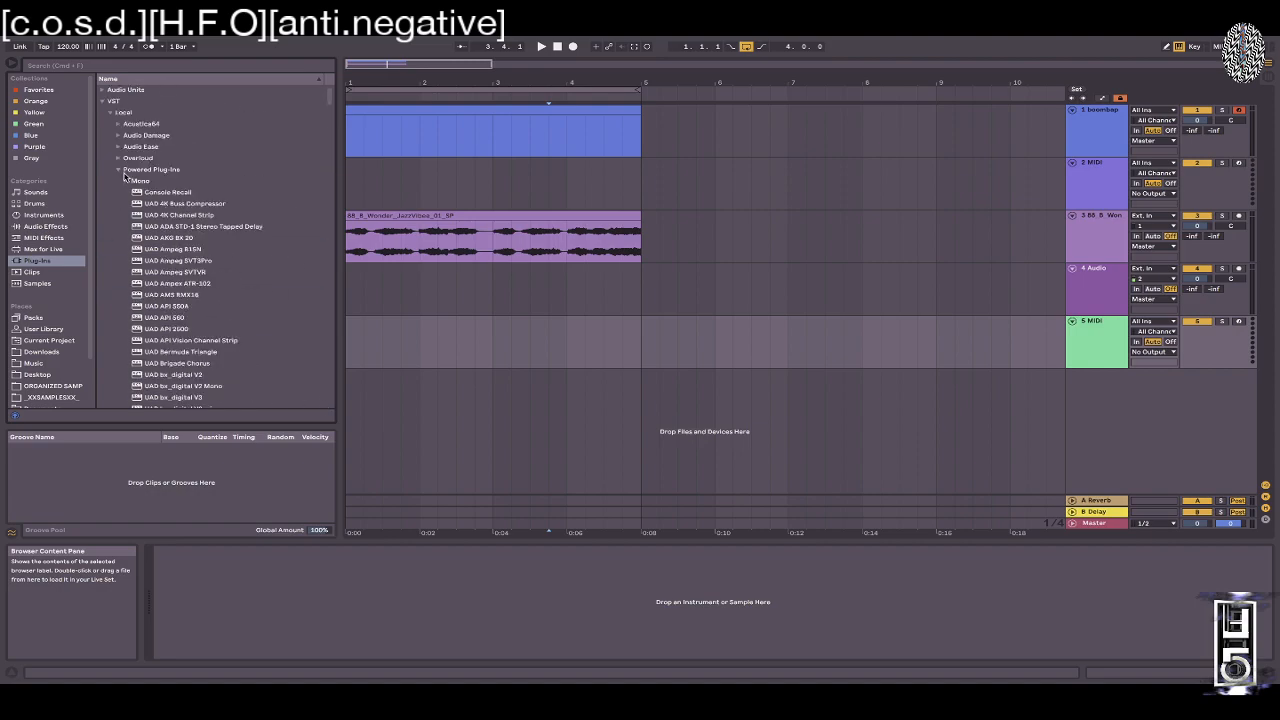
left_click(121, 172)
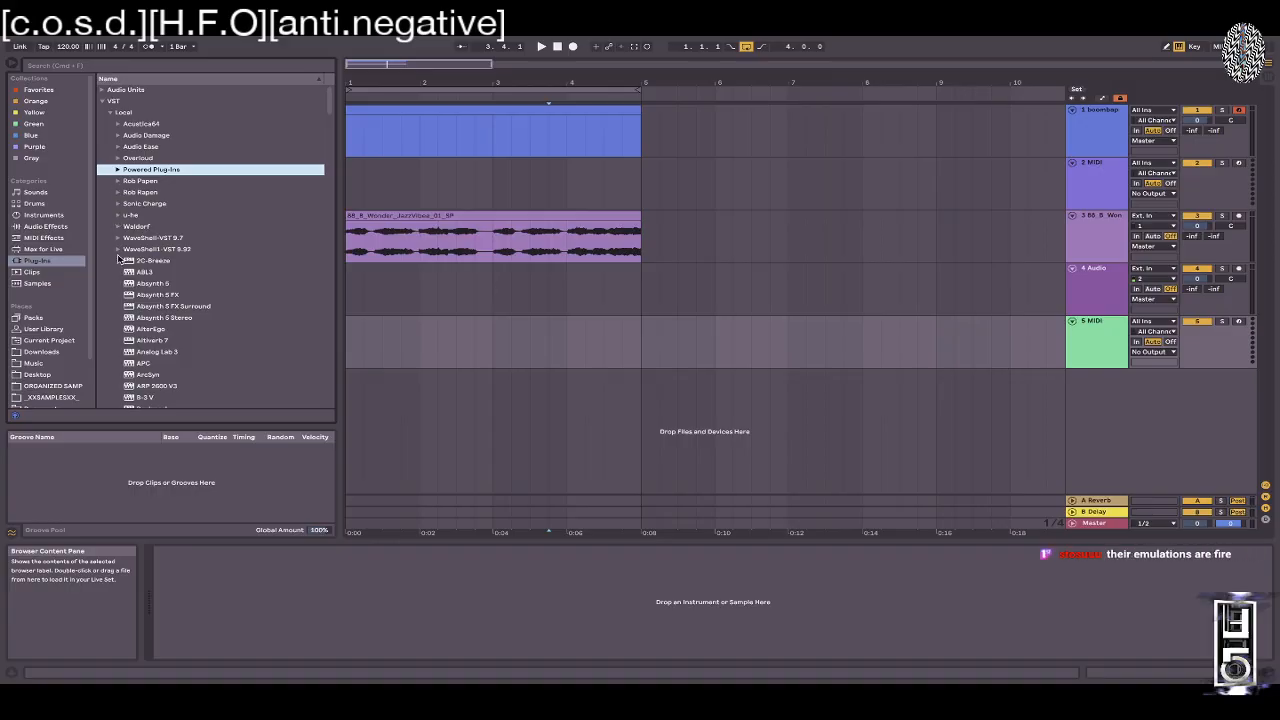
scroll(134, 282, "down", 15)
scroll(134, 284, "up", 10)
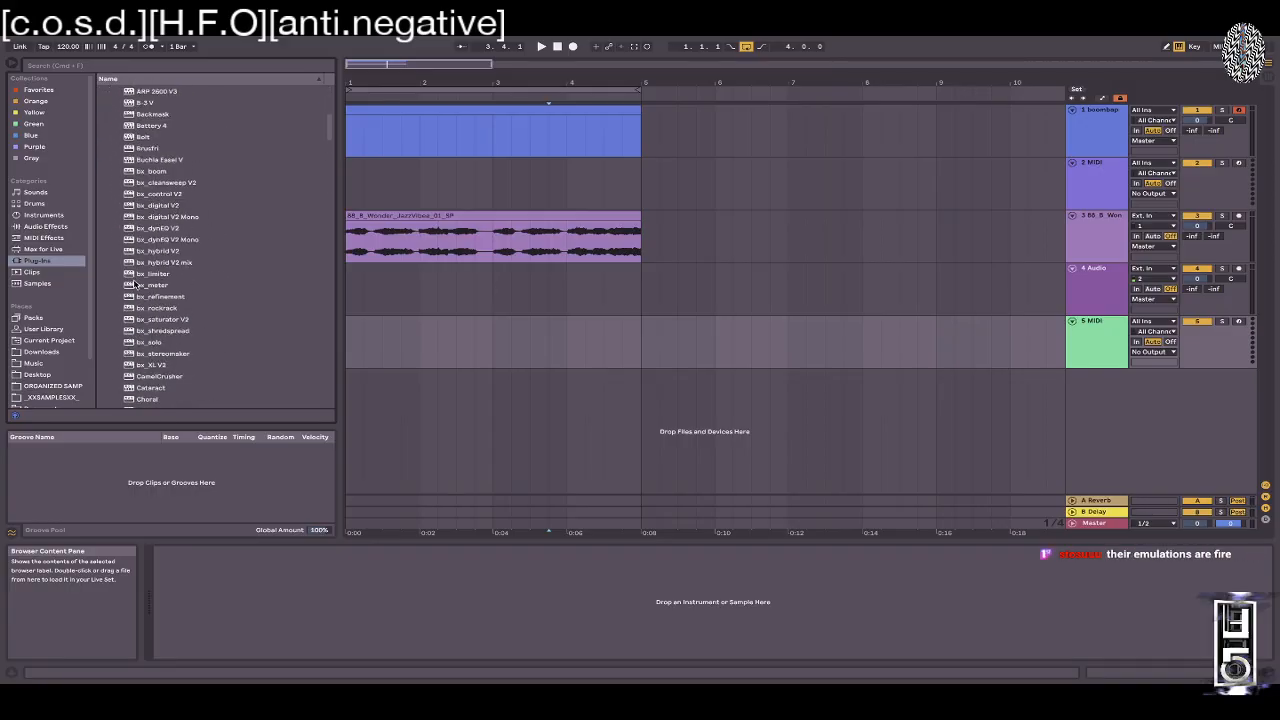
scroll(134, 332, "down", 20)
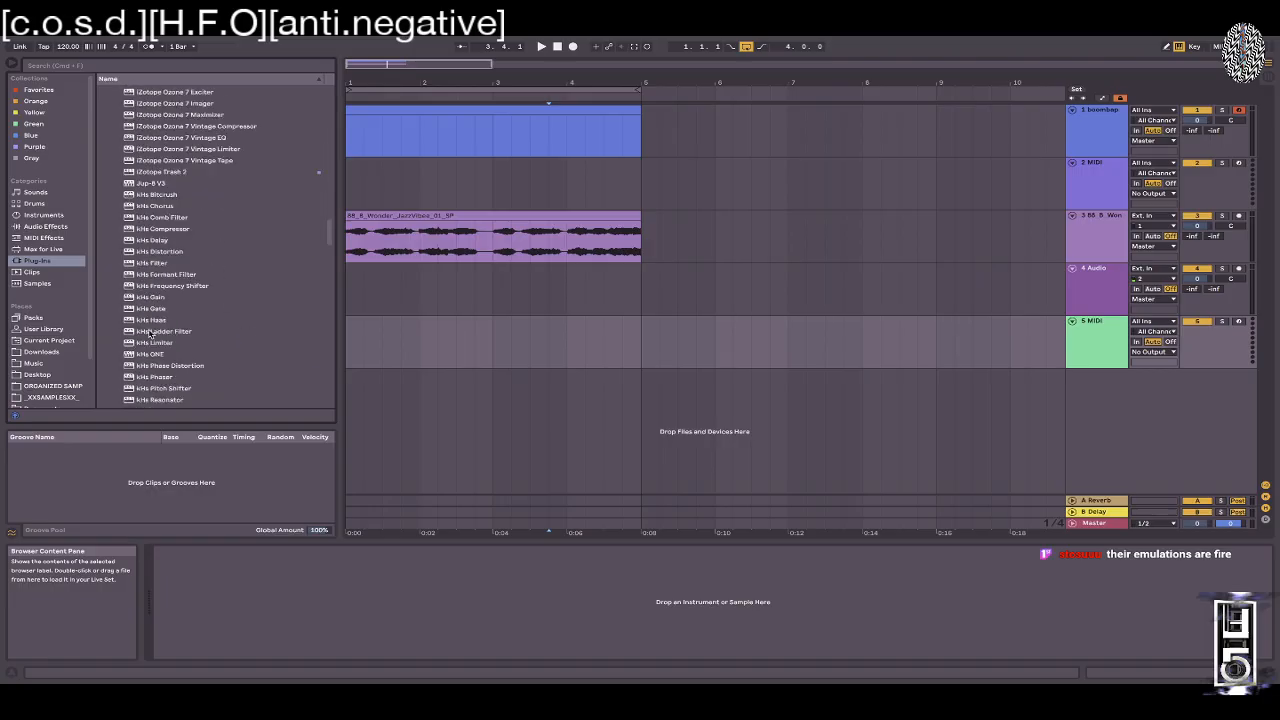
scroll(150, 343, "up", 15)
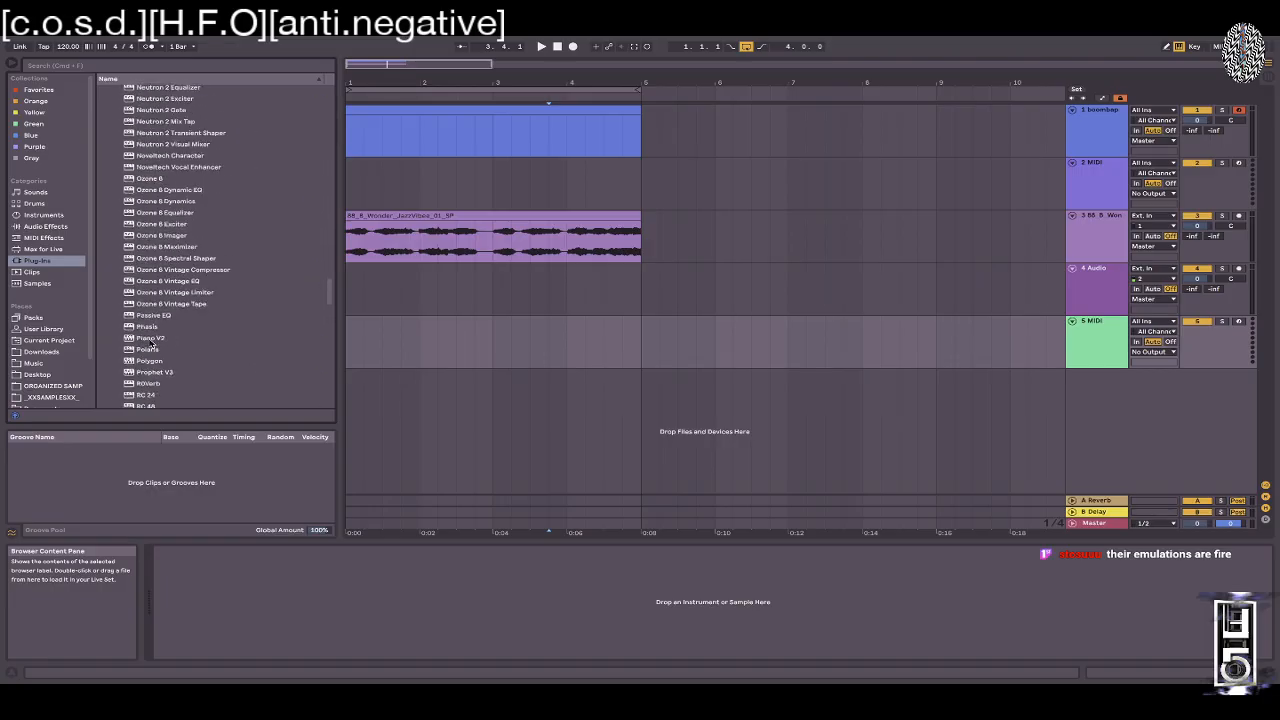
scroll(150, 343, "up", 12)
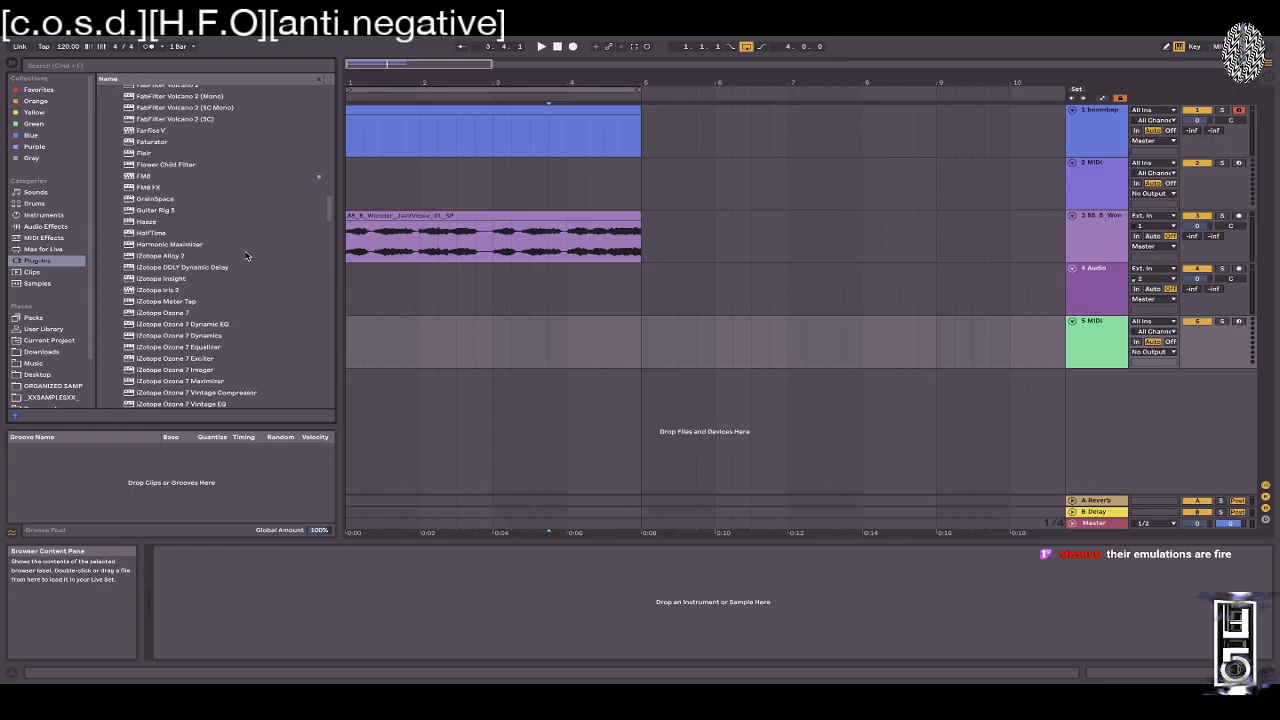
scroll(190, 159, "up", 6)
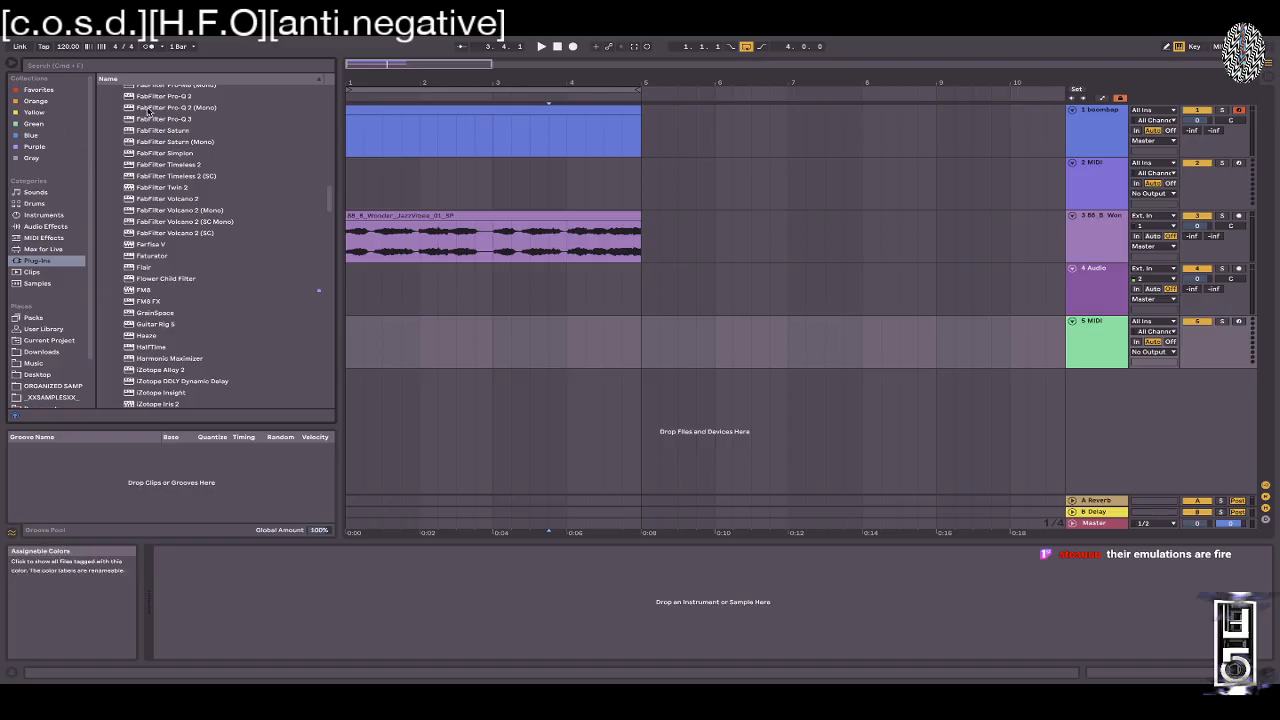
scroll(175, 165, "up", 10)
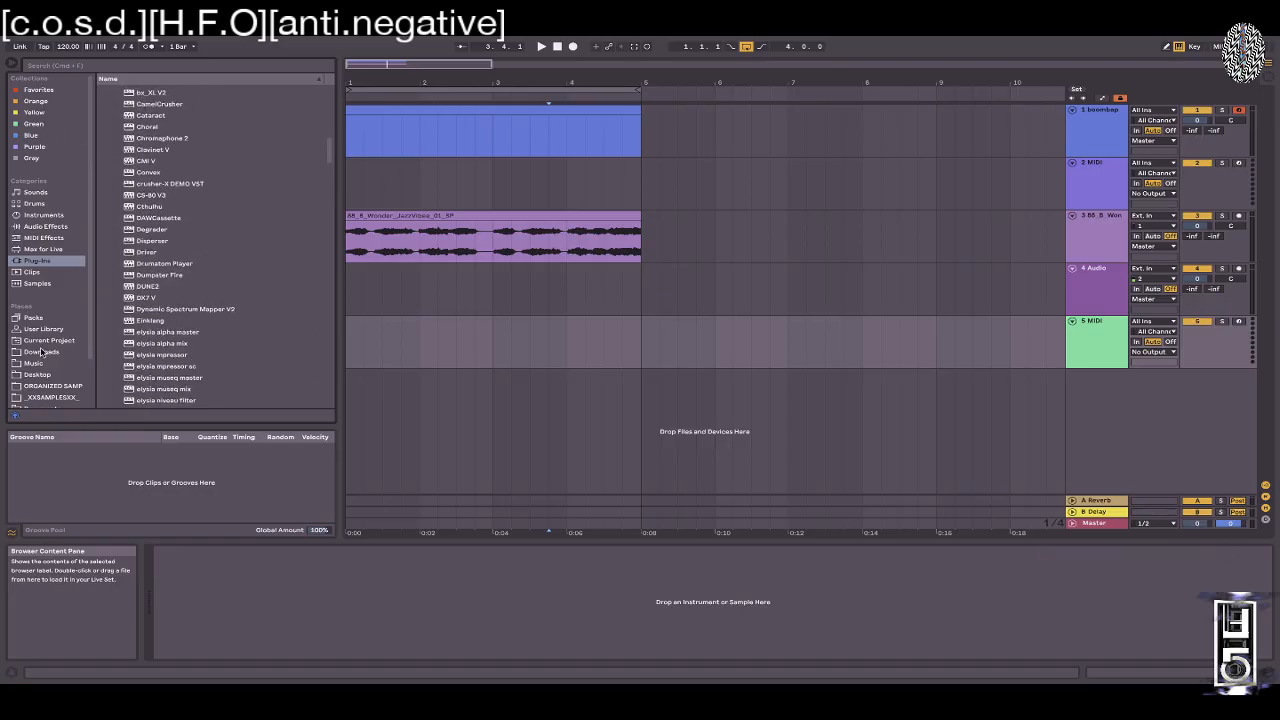
scroll(157, 171, "up", 10)
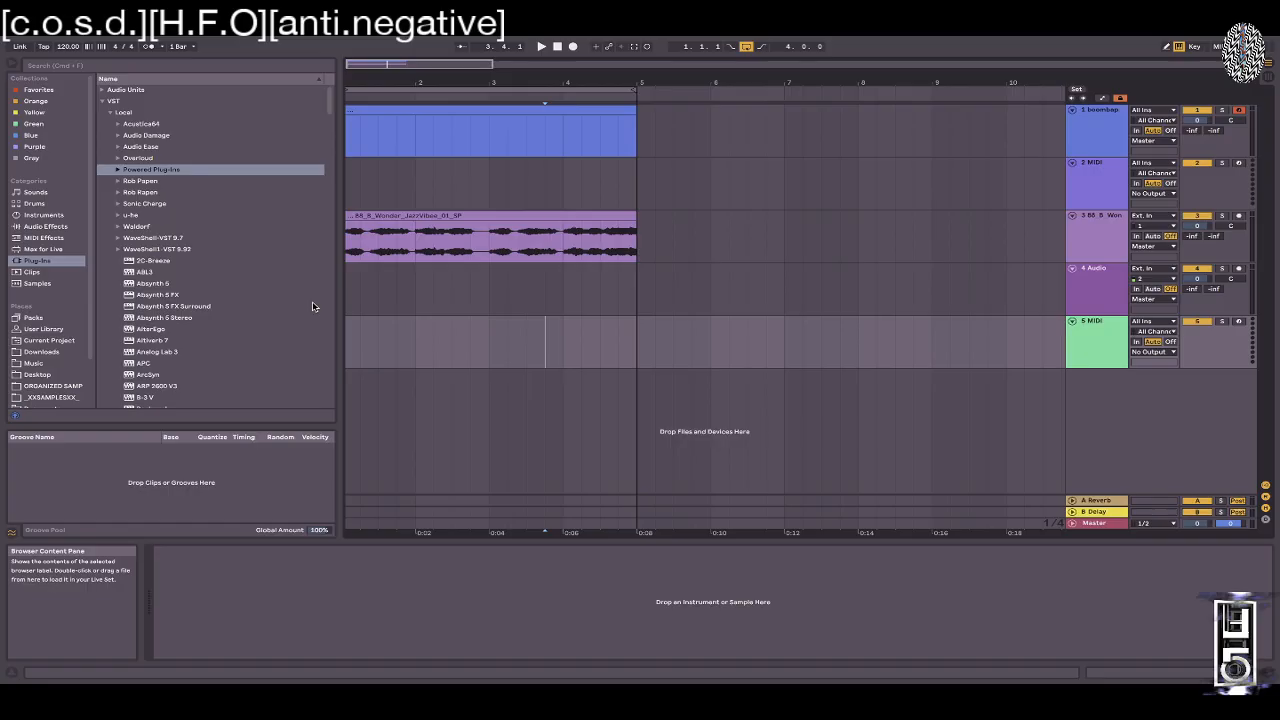
- Narrow the browser a little further to give the arrangement more room
scroll(520, 394, "left", 1)
left_click(511, 397)
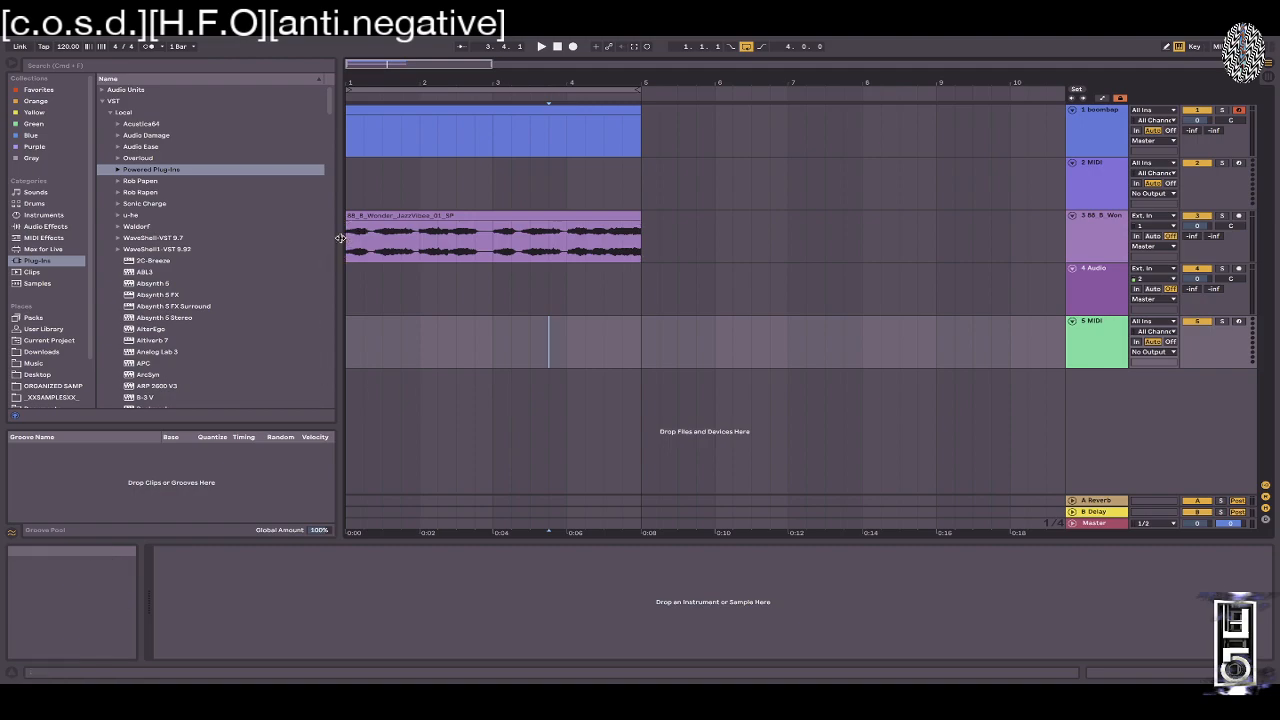
left_click_drag(340, 240, 307, 241)
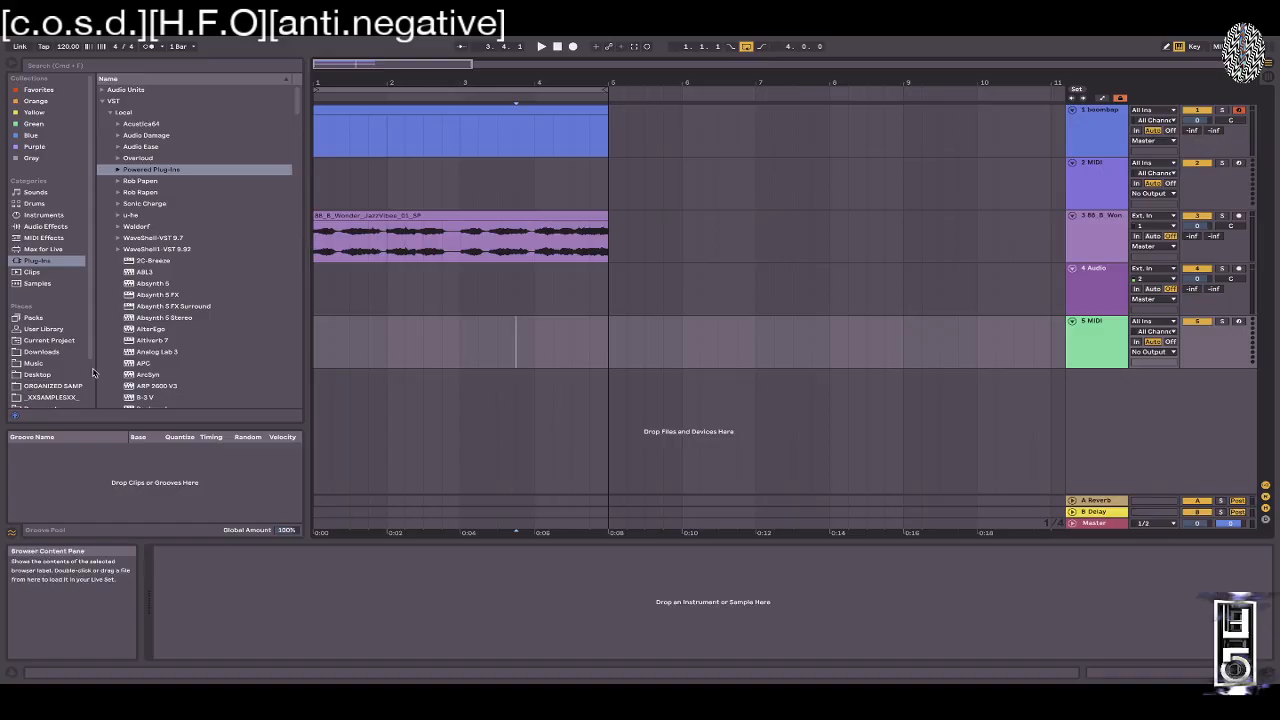
scroll(75, 377, "down", 2)
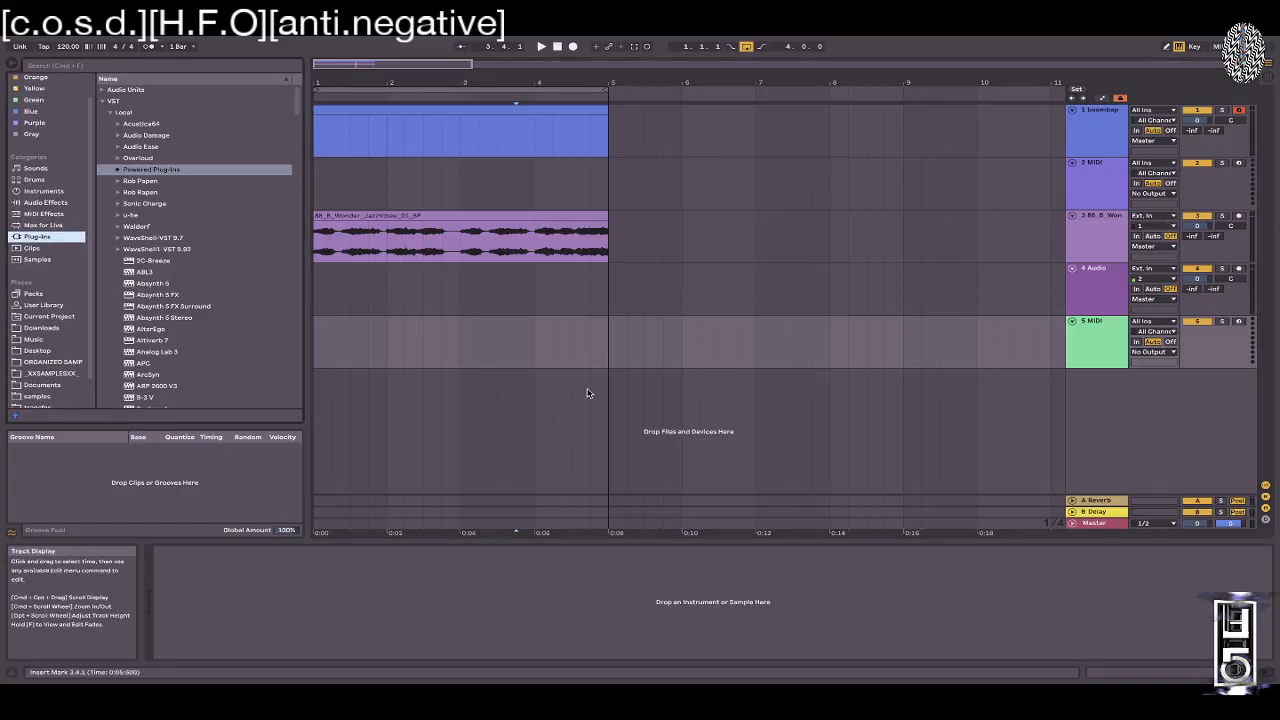
- Open the Pro-Q 3 window on the jazz track and switch to the EQ notes document
left_click(1148, 226)
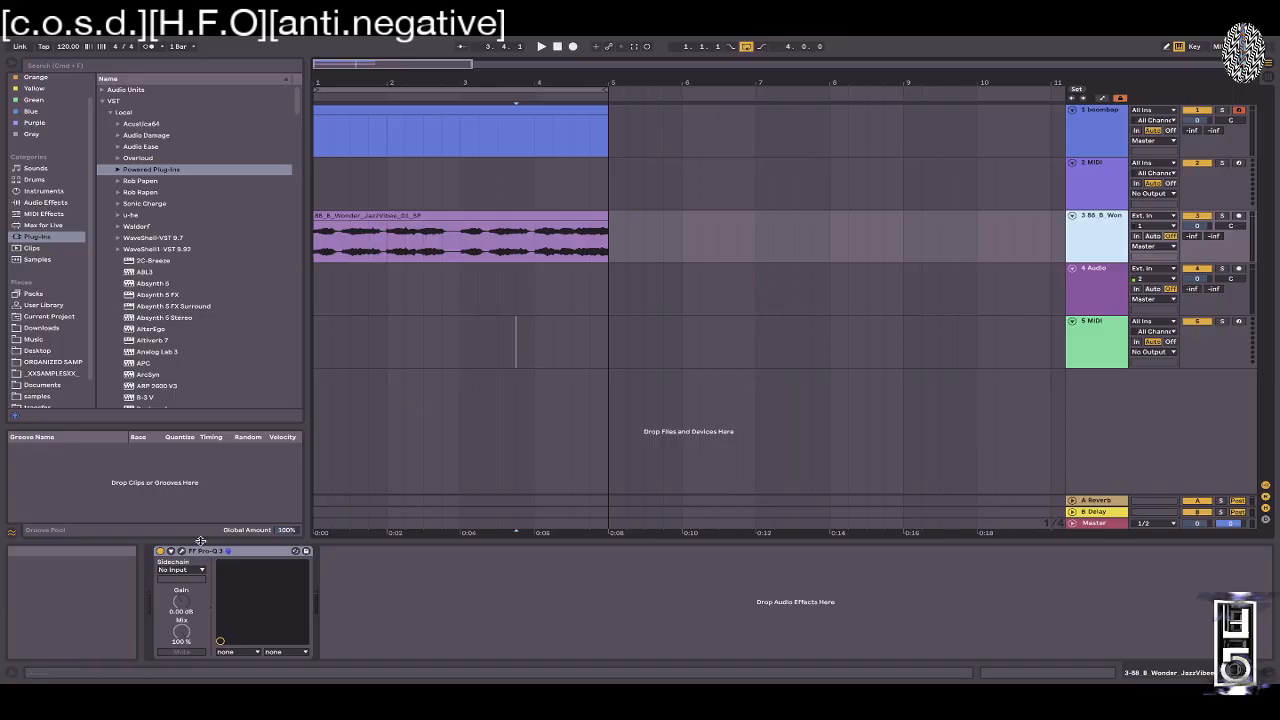
left_click(181, 552)
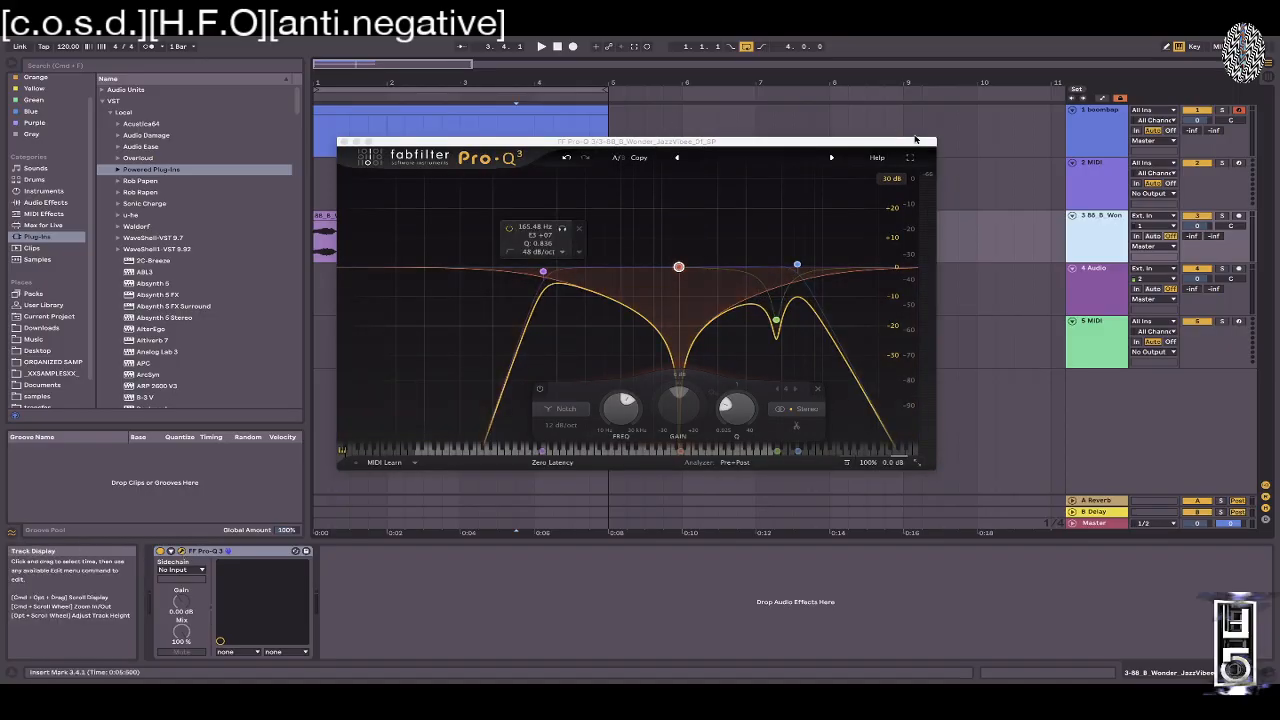
key("ctrl+Left")
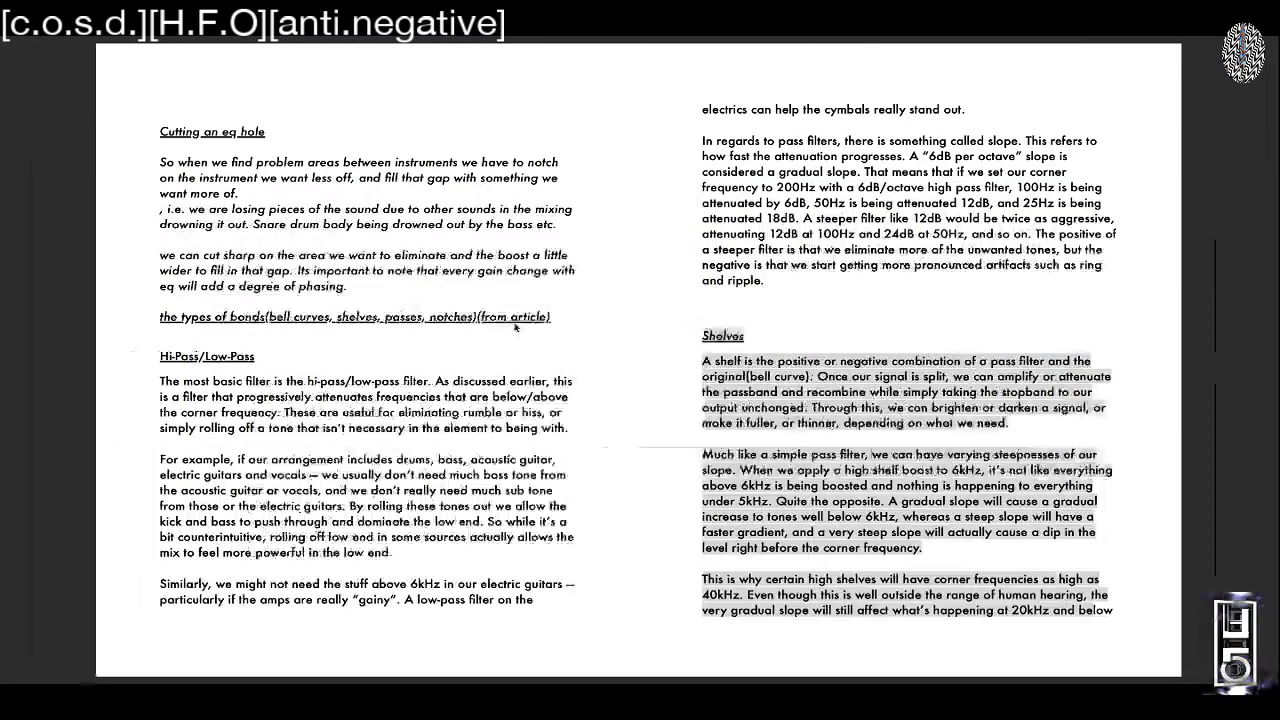
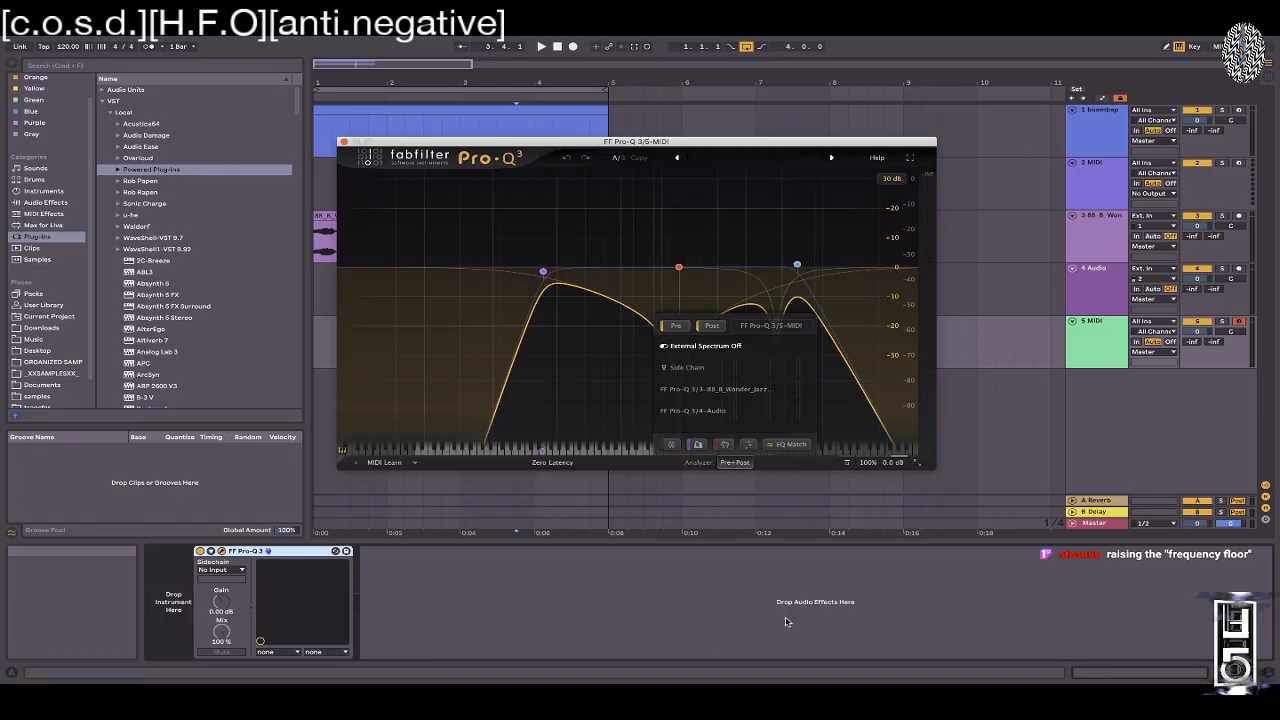
- Copy the jazz clip from track 3 onto audio track 4 and clear the Pro-Q 3 window out of the way
left_click_drag(472, 145, 972, 169)
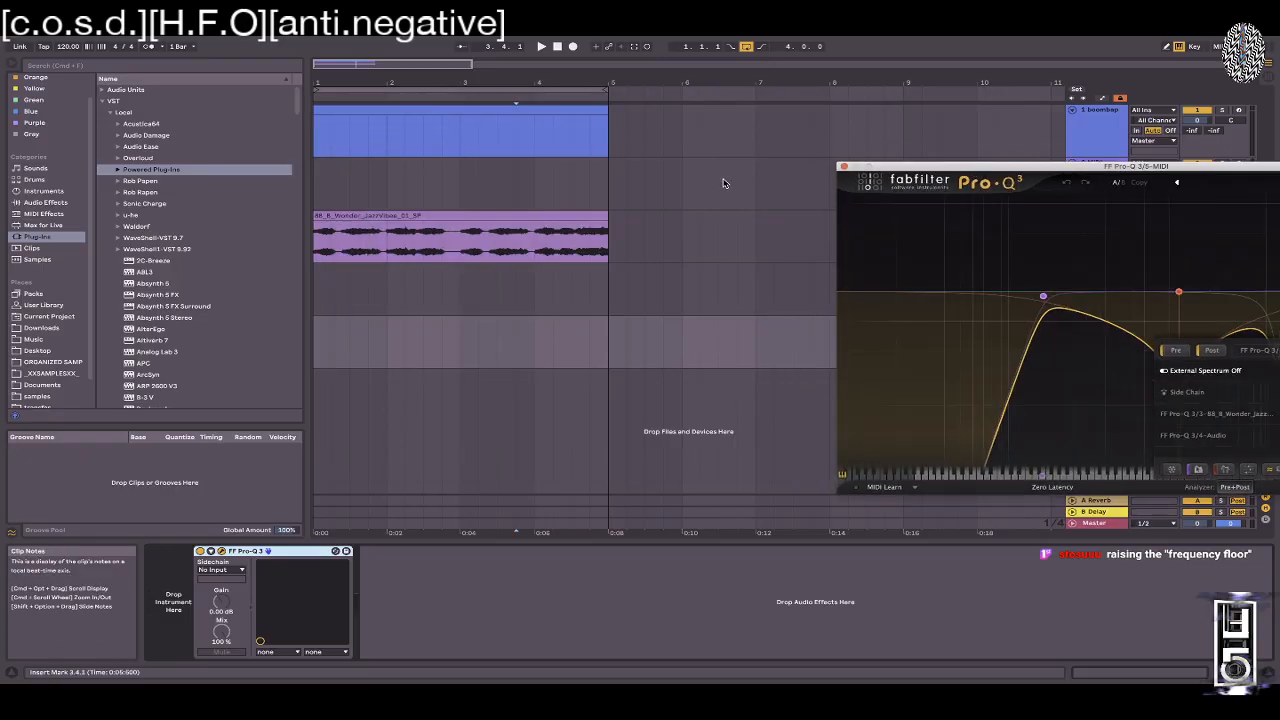
left_click_drag(492, 215, 498, 285, "alt")
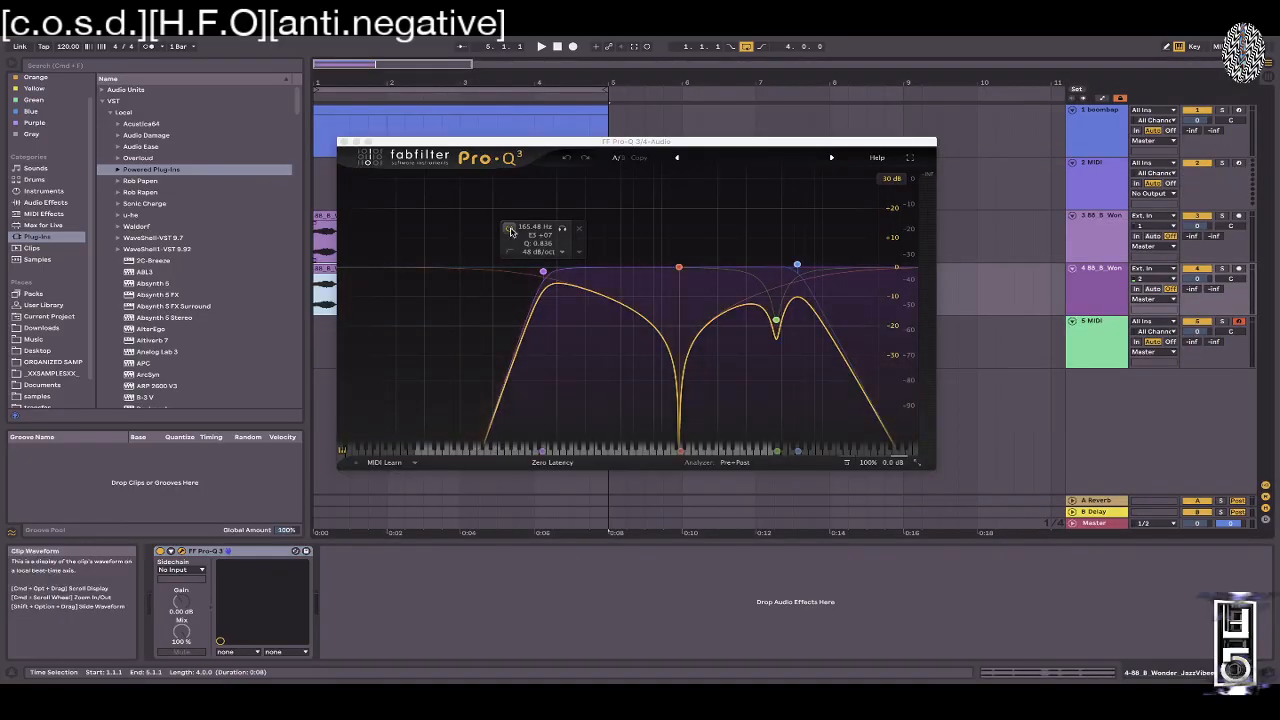
key("super+w")
left_click(491, 331)
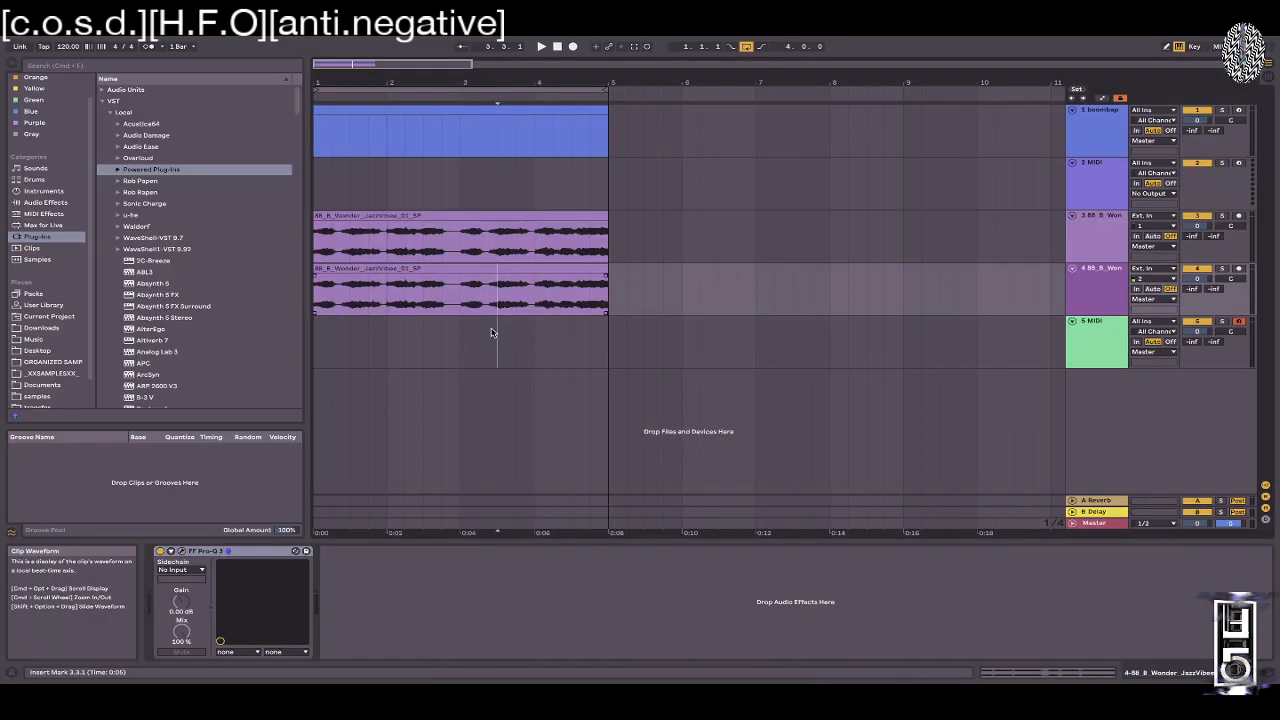
- Replace MIDI track 5 with a duplicate of jazz track 4 and hide the plug-in window
left_click_drag(482, 269, 483, 333, "alt")
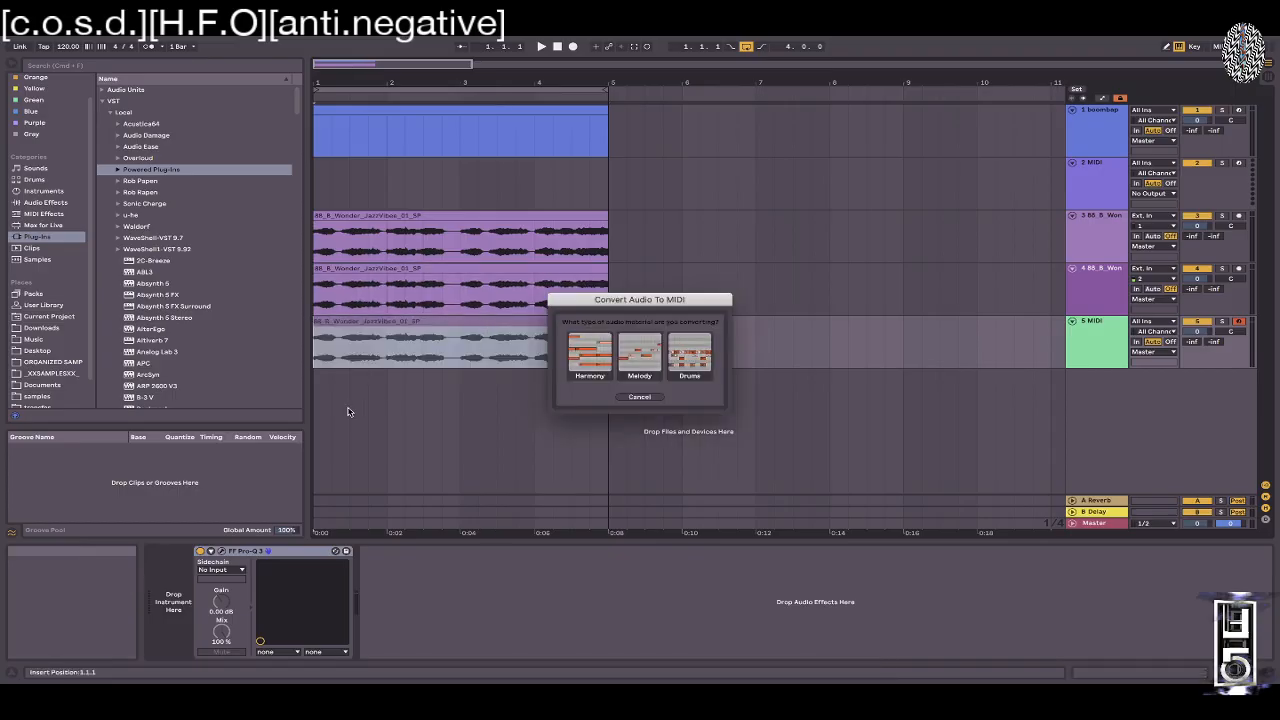
left_click(640, 397)
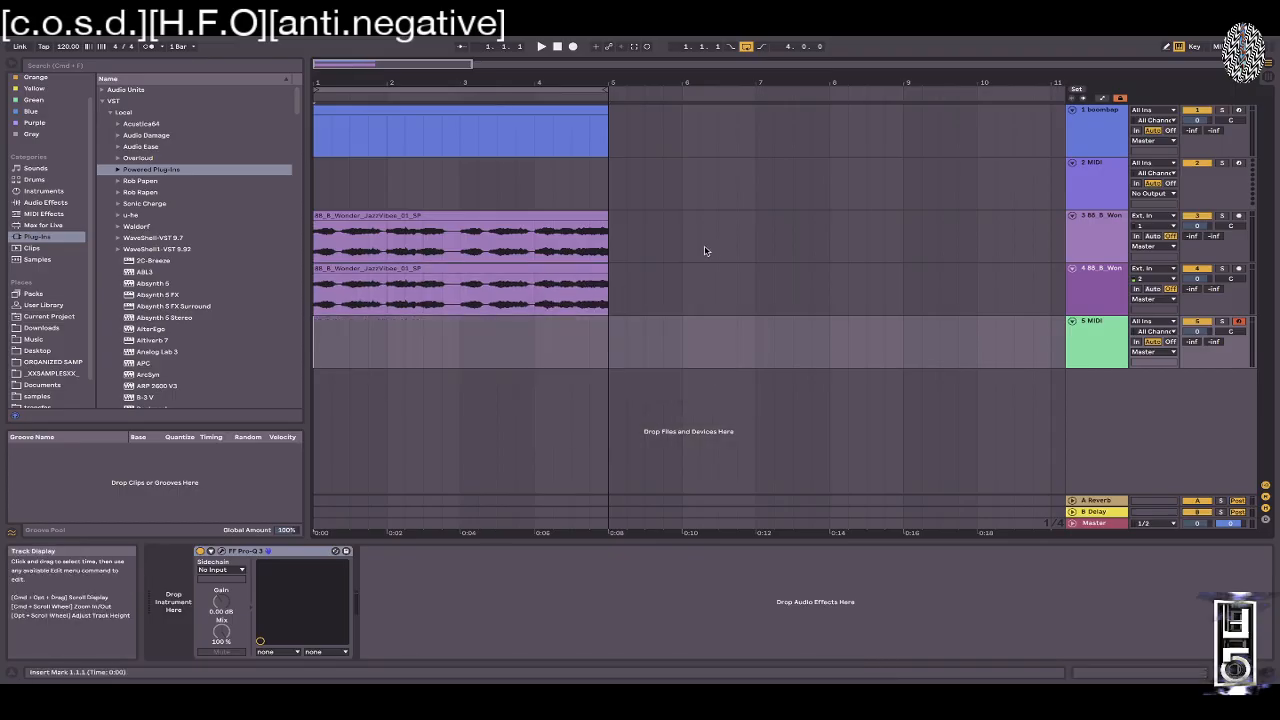
left_click(1115, 288)
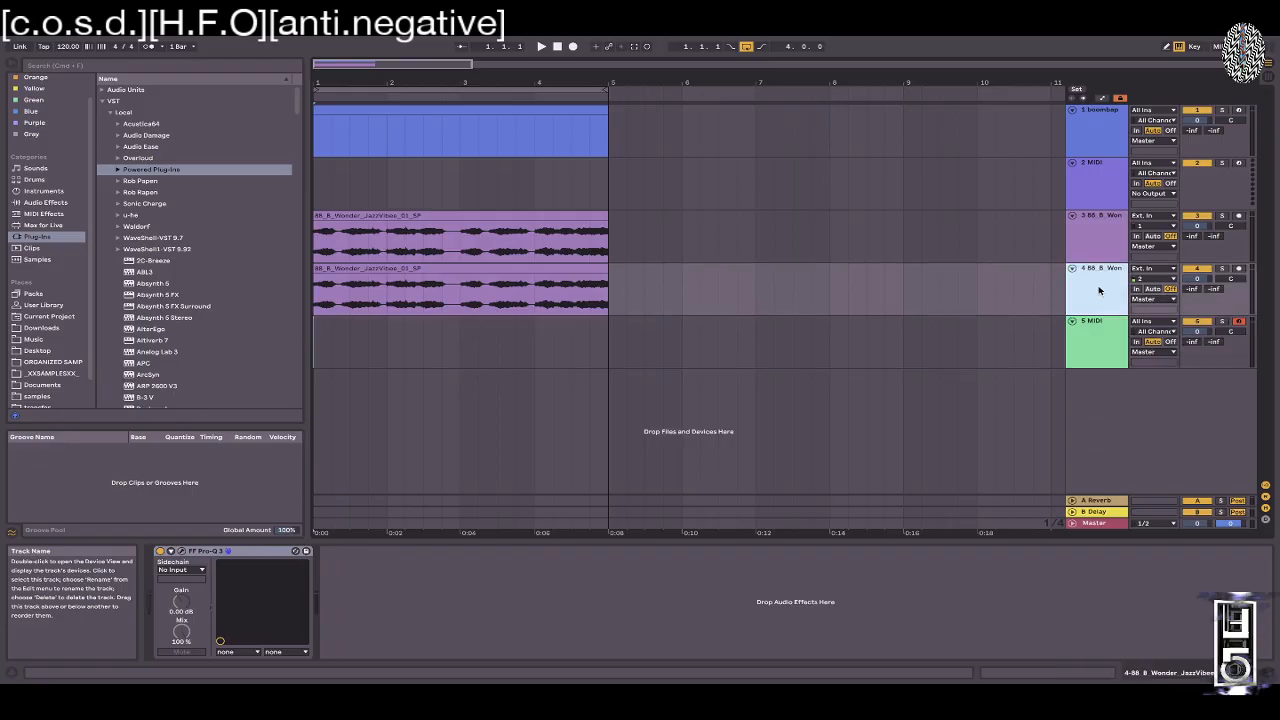
key("super+d")
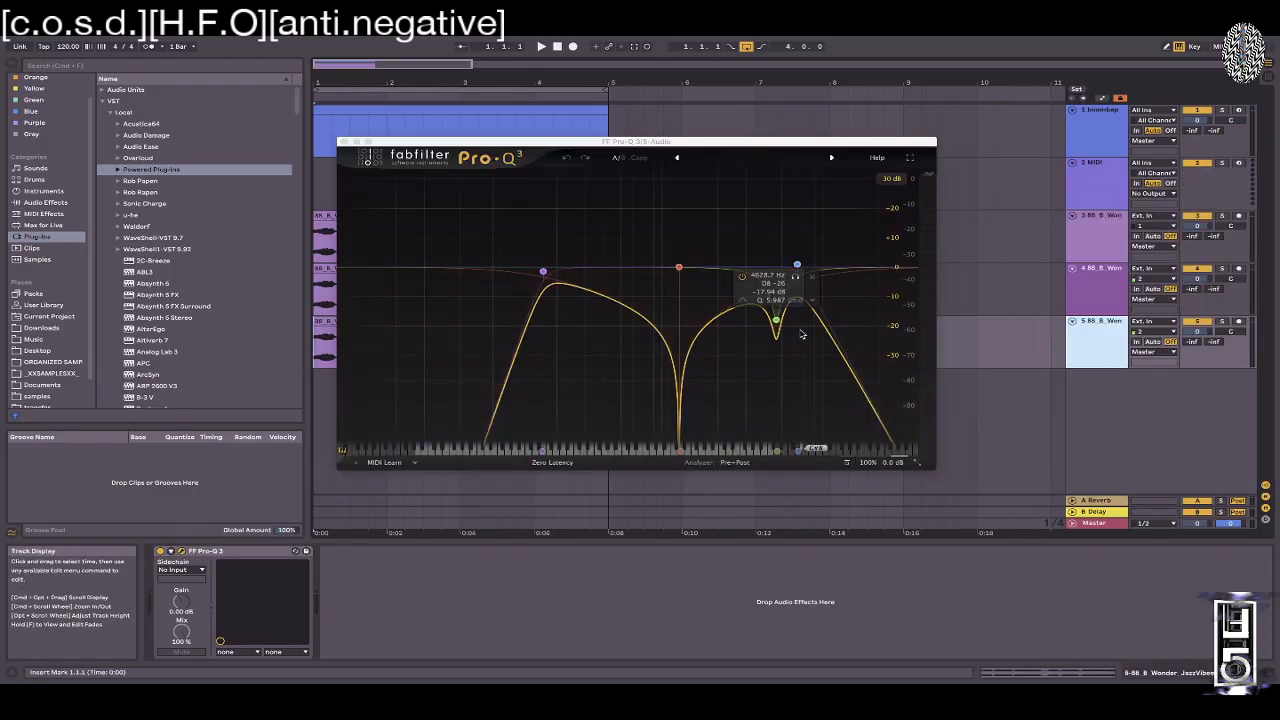
key("super+alt+p")
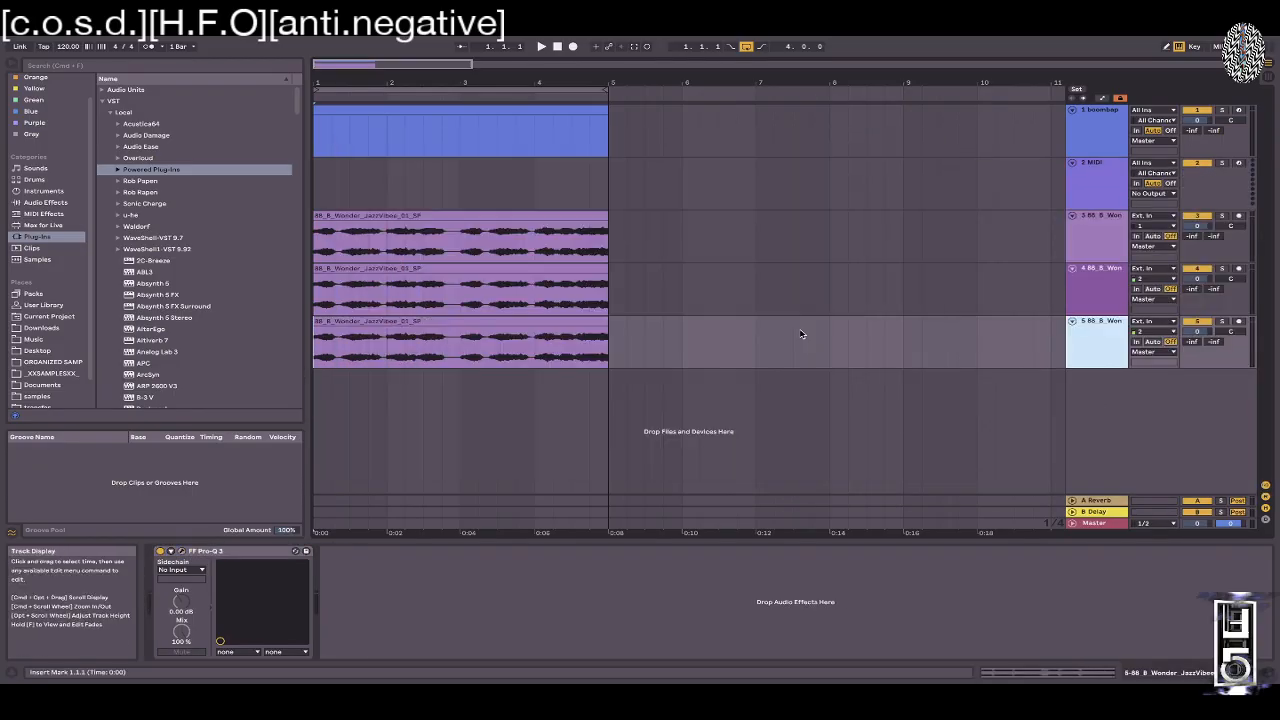
- Transpose the jazz clip on track 5 by 12 semitones
left_click(772, 331)
double_click(367, 266)
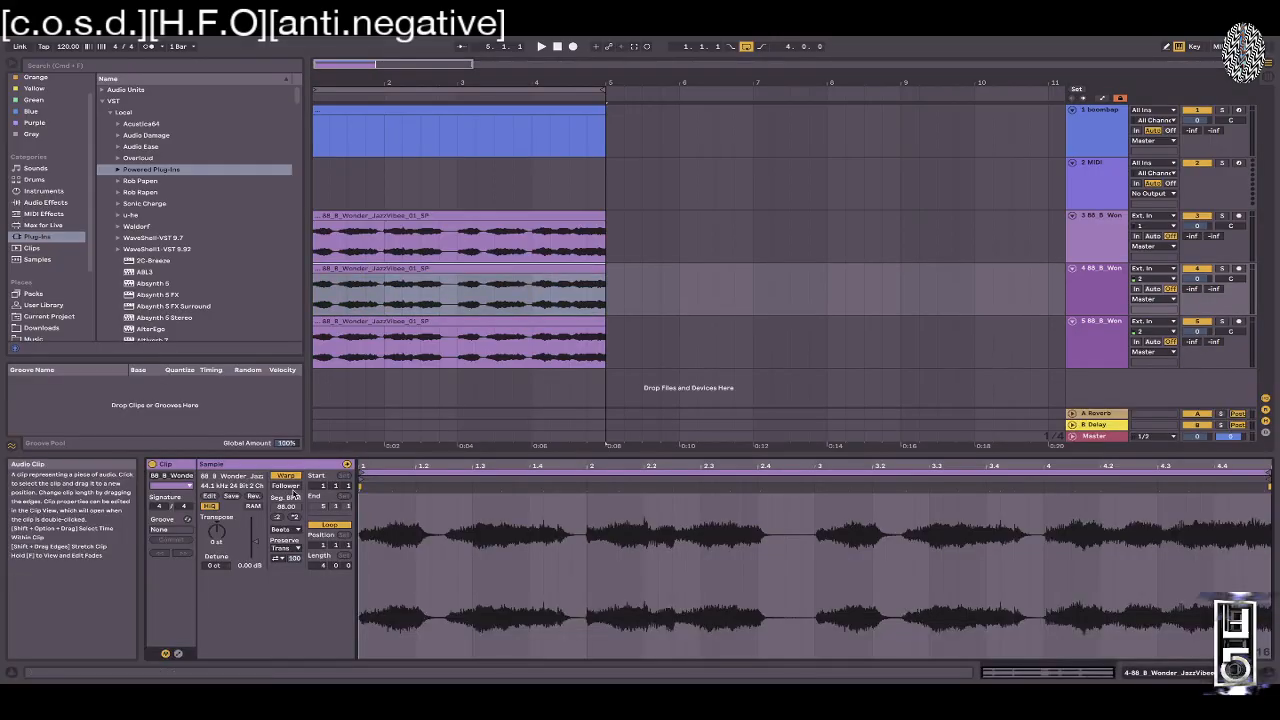
key("Down")
left_click(224, 533)
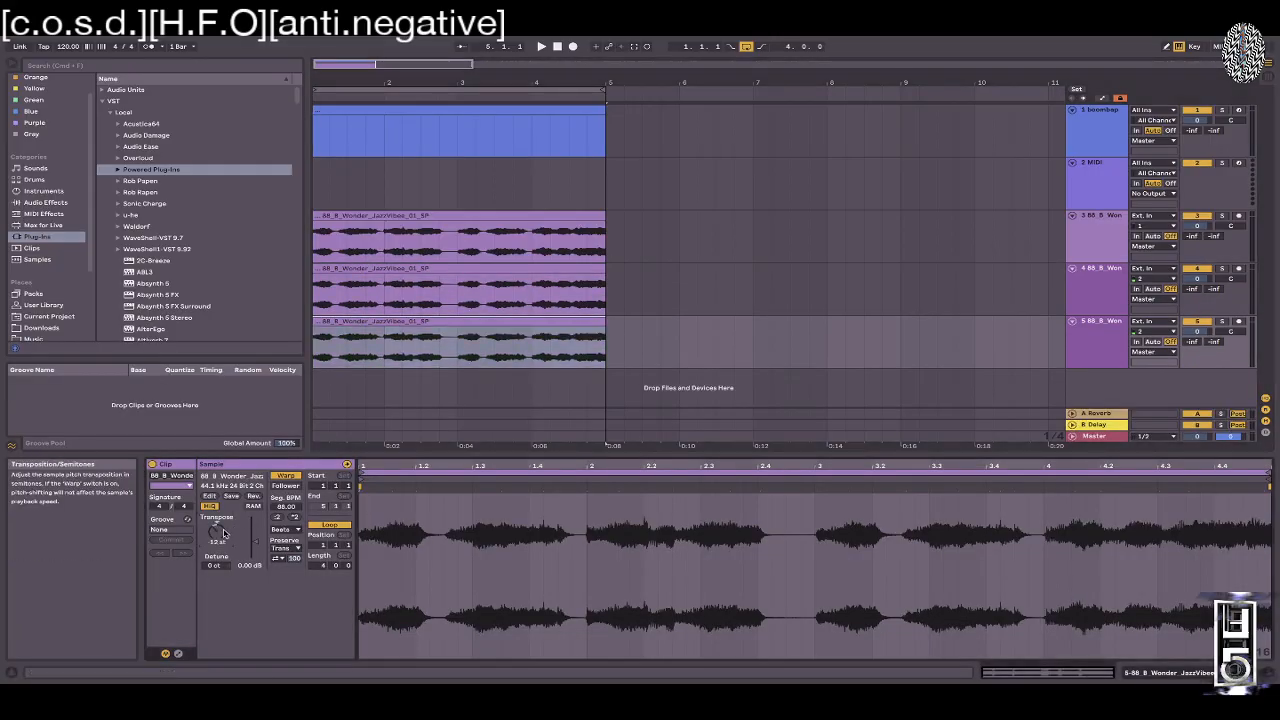
- Transpose the jazz clip on track 4 by 7 semitones and start playback
left_click(449, 269)
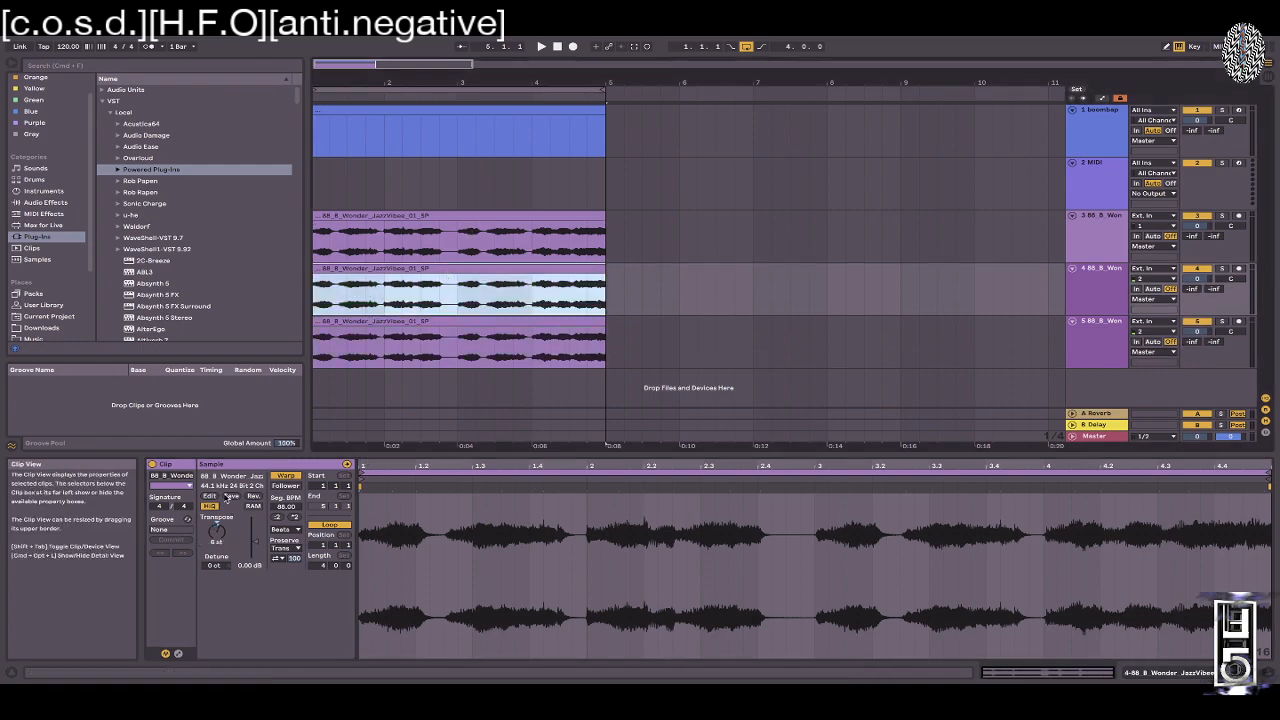
left_click(214, 537)
key("space")
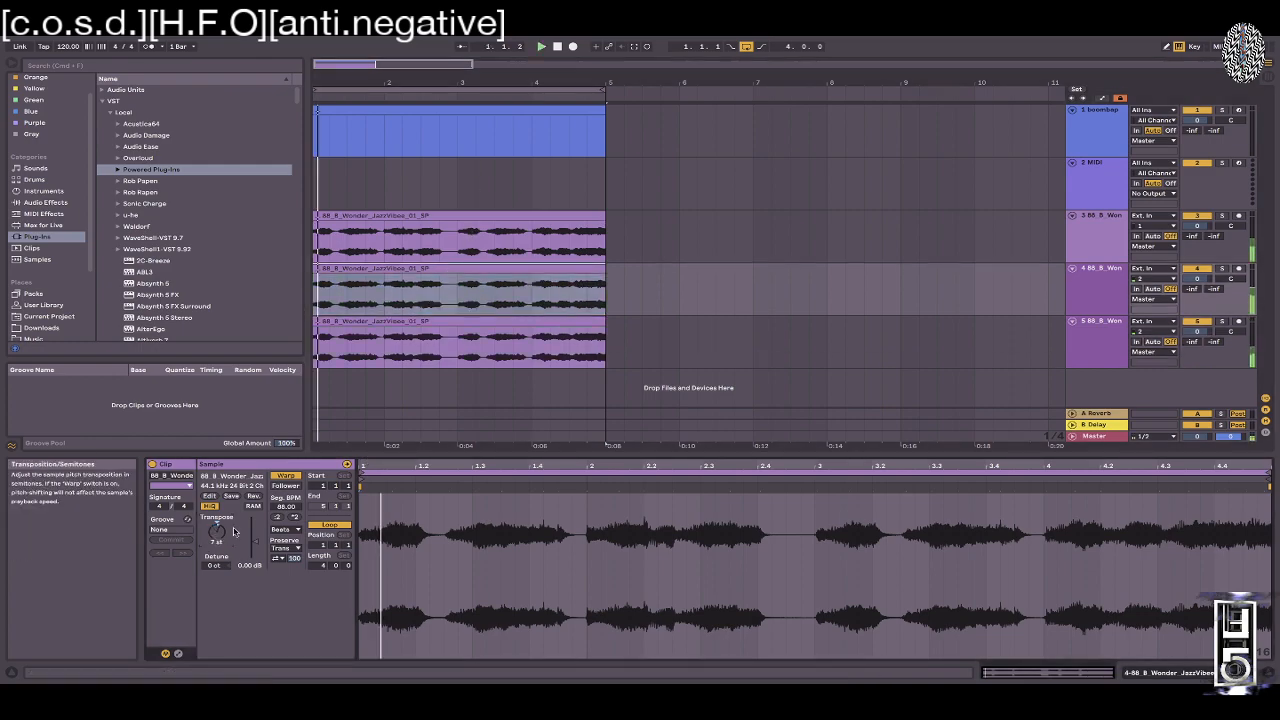
- Open track 4's Pro-Q 3 and delete its wide notch band
left_click(1098, 280)
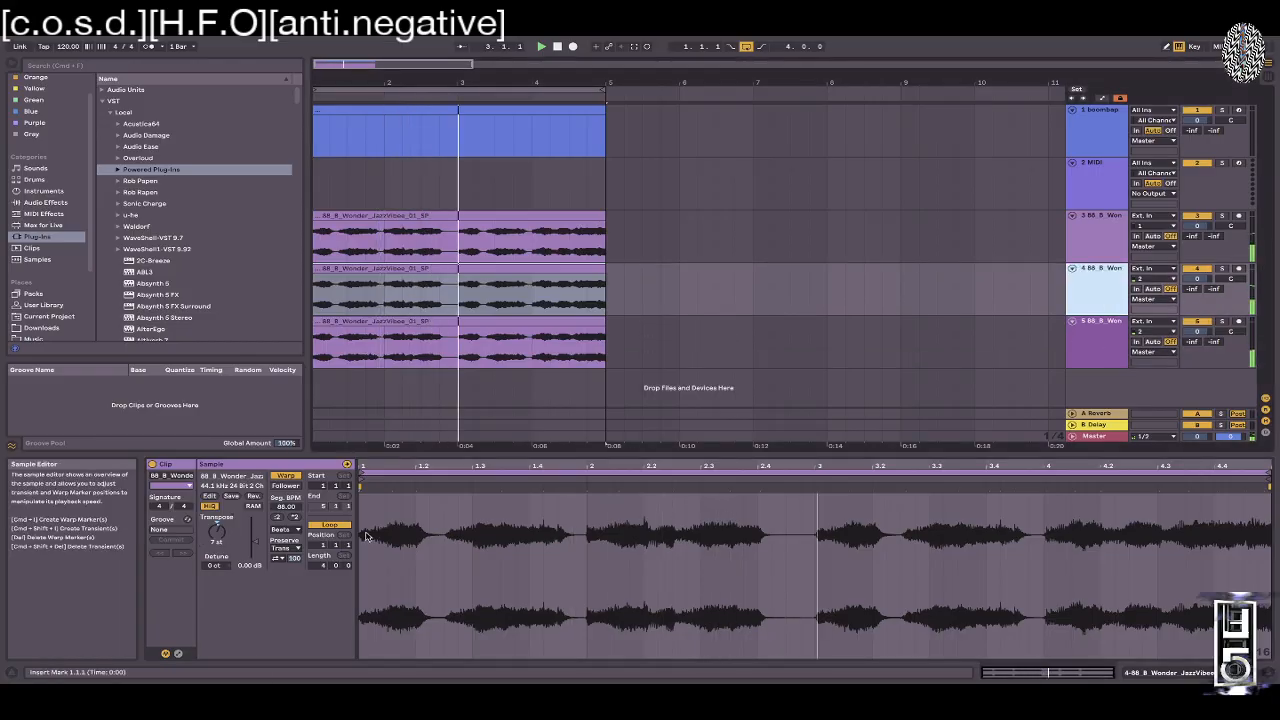
key("shift+Tab")
left_click(181, 551)
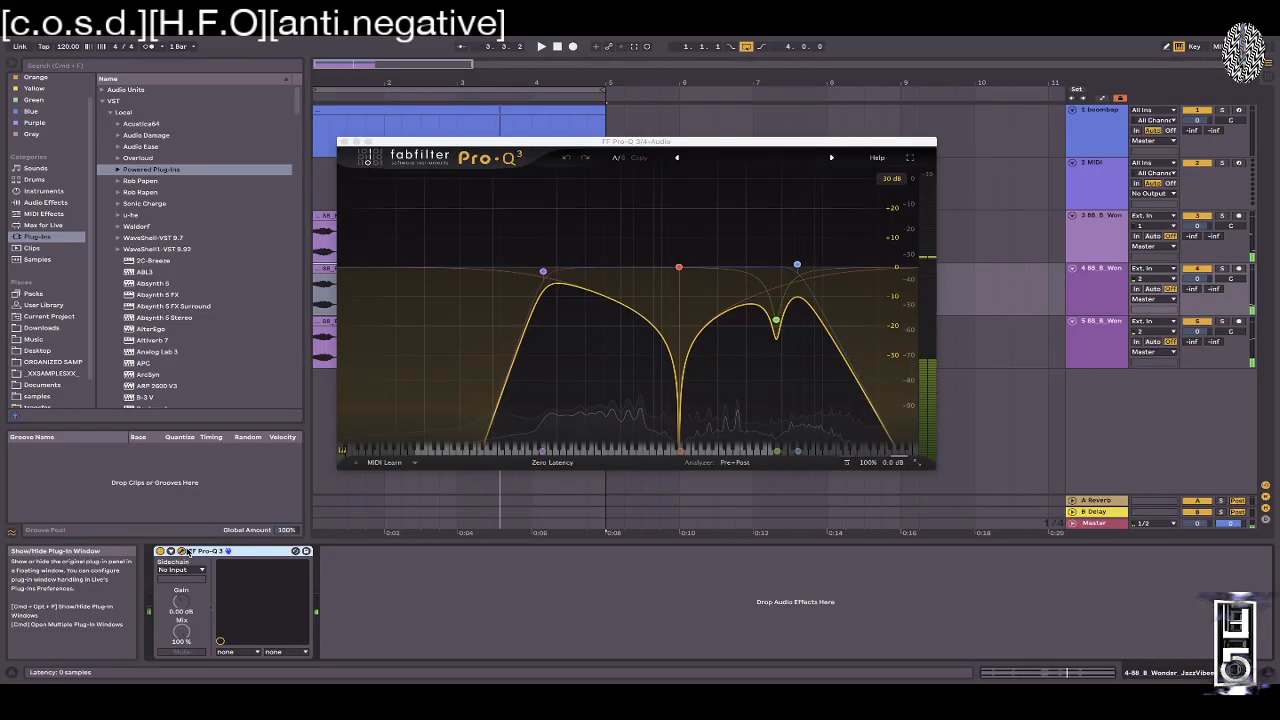
left_click(681, 269)
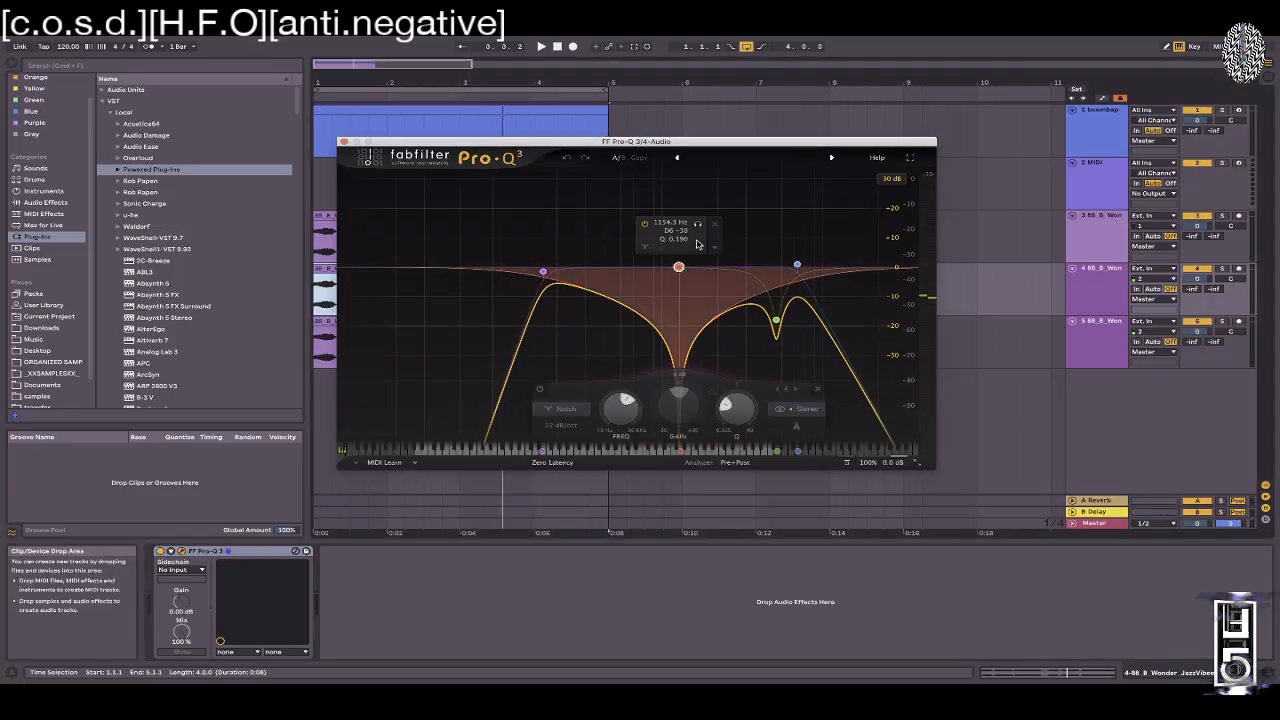
left_click(716, 225)
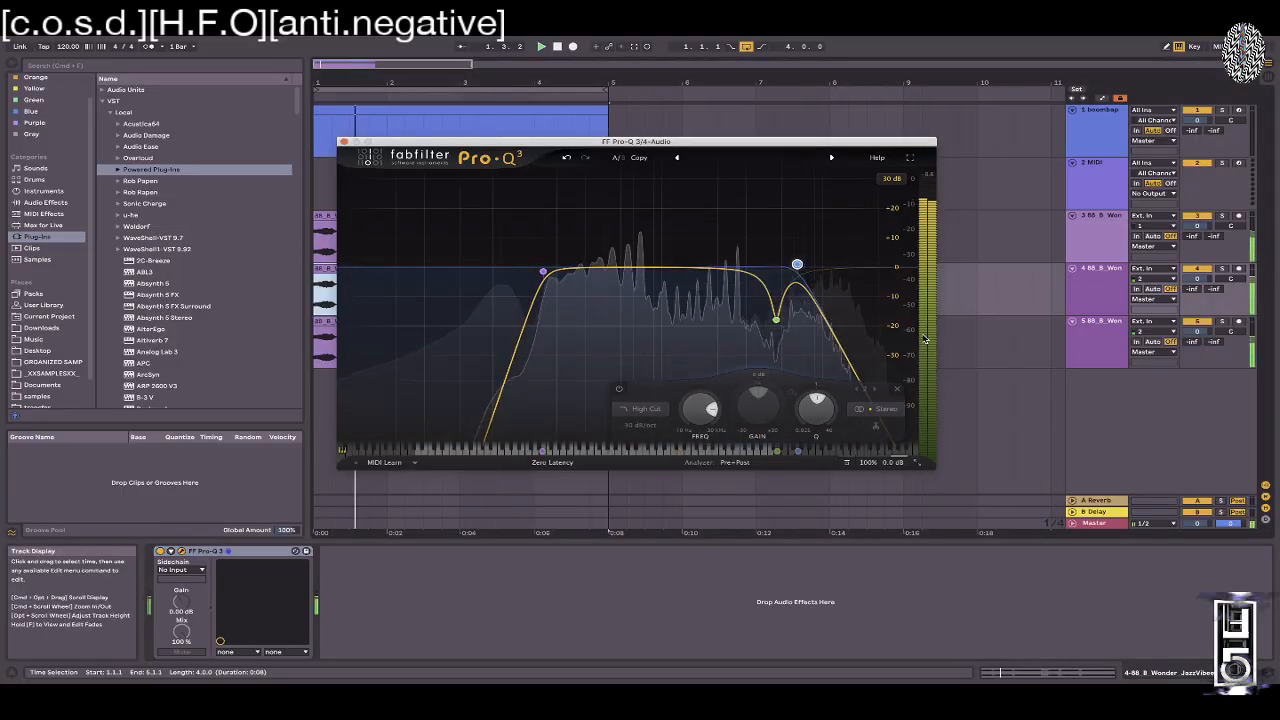
- Play the tracks and examine the Pro-Q 3 analyzer's external spectrum options for frequency collisions
left_click(727, 463)
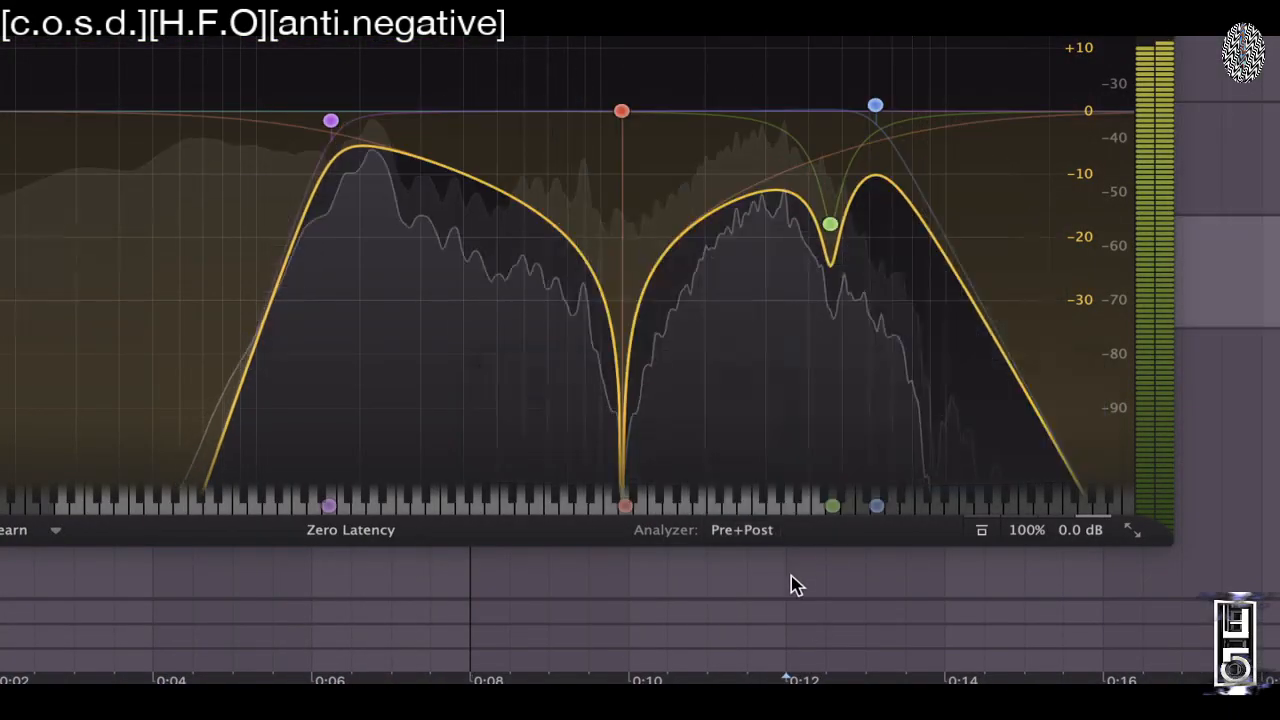
left_click(746, 532)
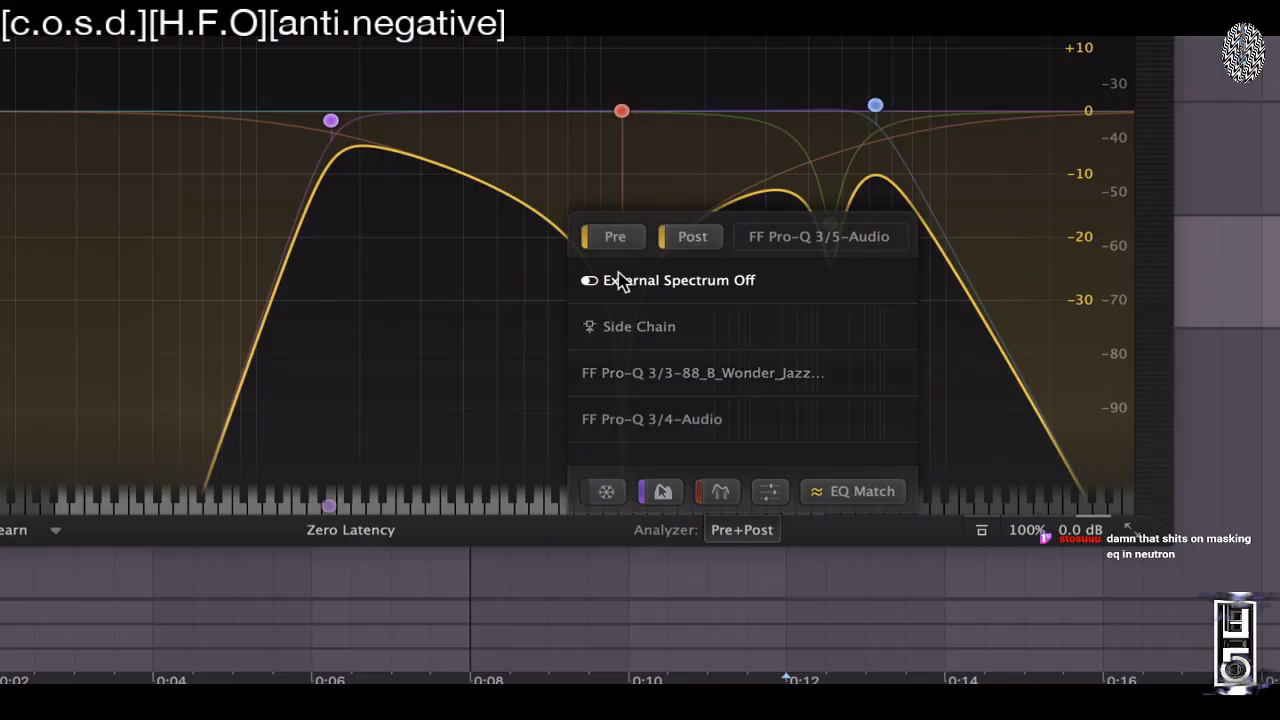
left_click(437, 194)
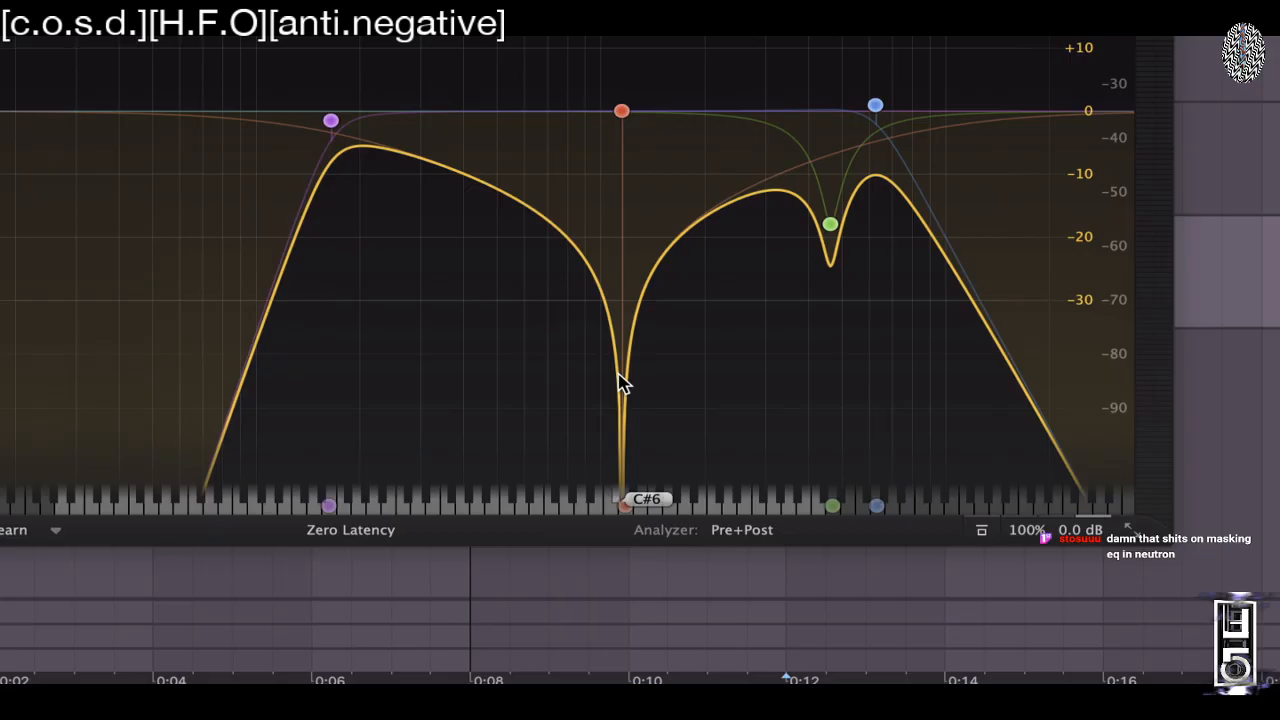
left_click(735, 528)
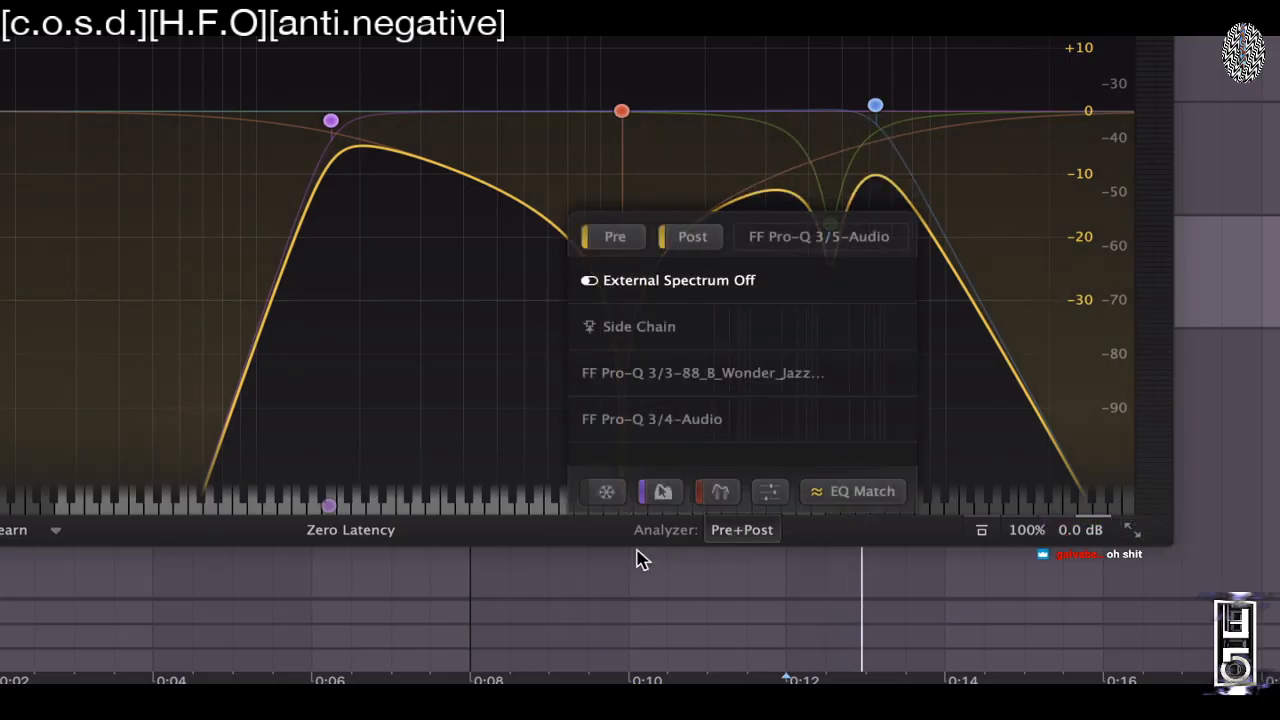
left_click(391, 586)
key("space")
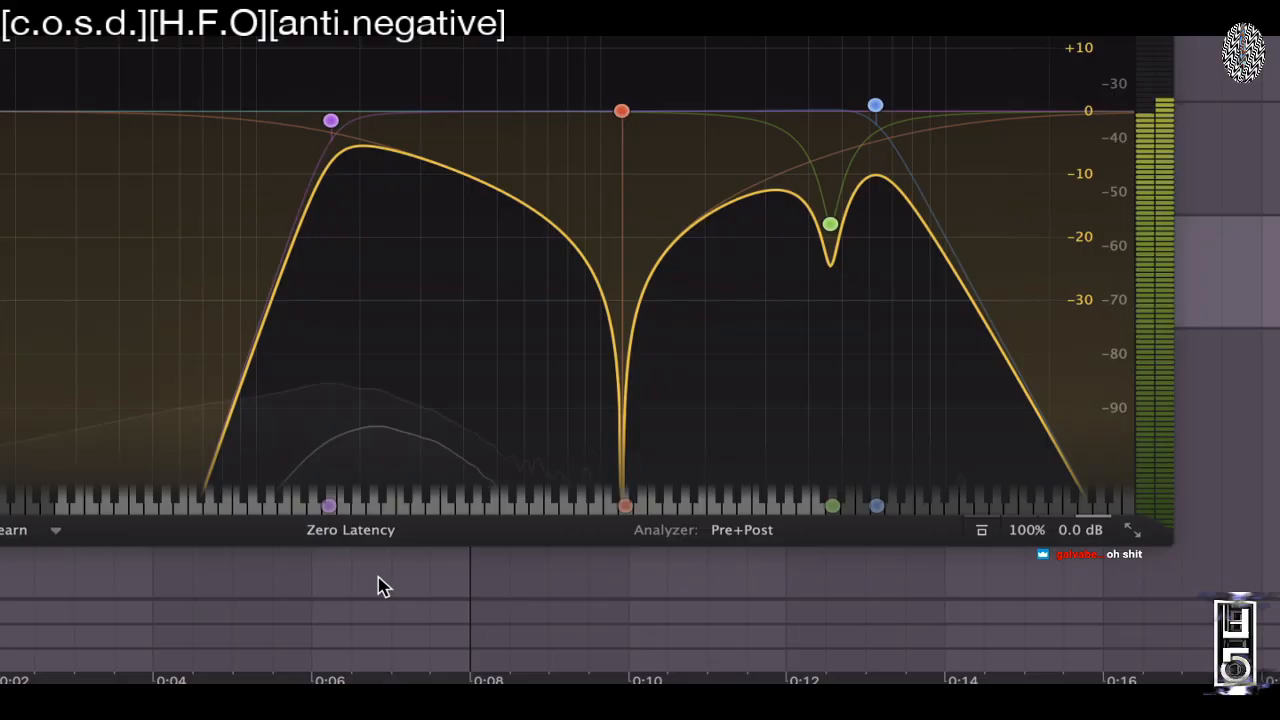
left_click(738, 532)
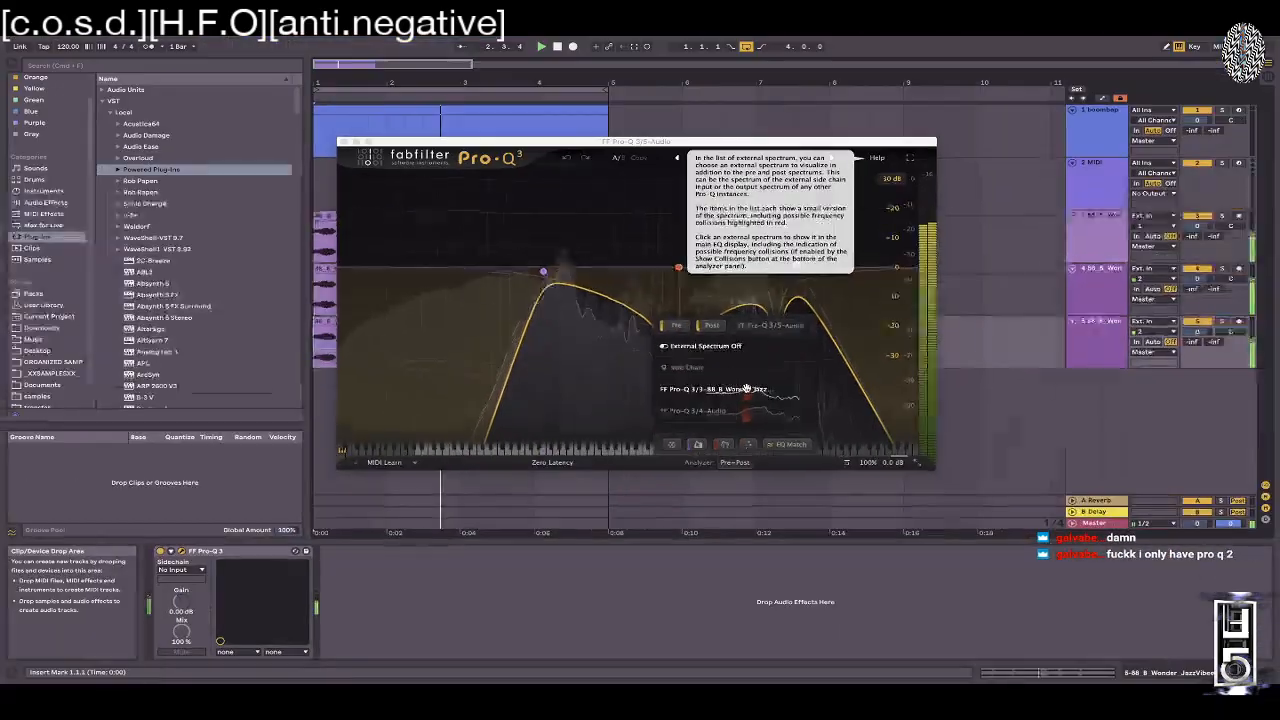
- Overlay the spectrum of FF Pro-Q 3/3-88_B_Wonder_Jazz in track 5's Pro-Q 3 analyzer and play it back
key("space")
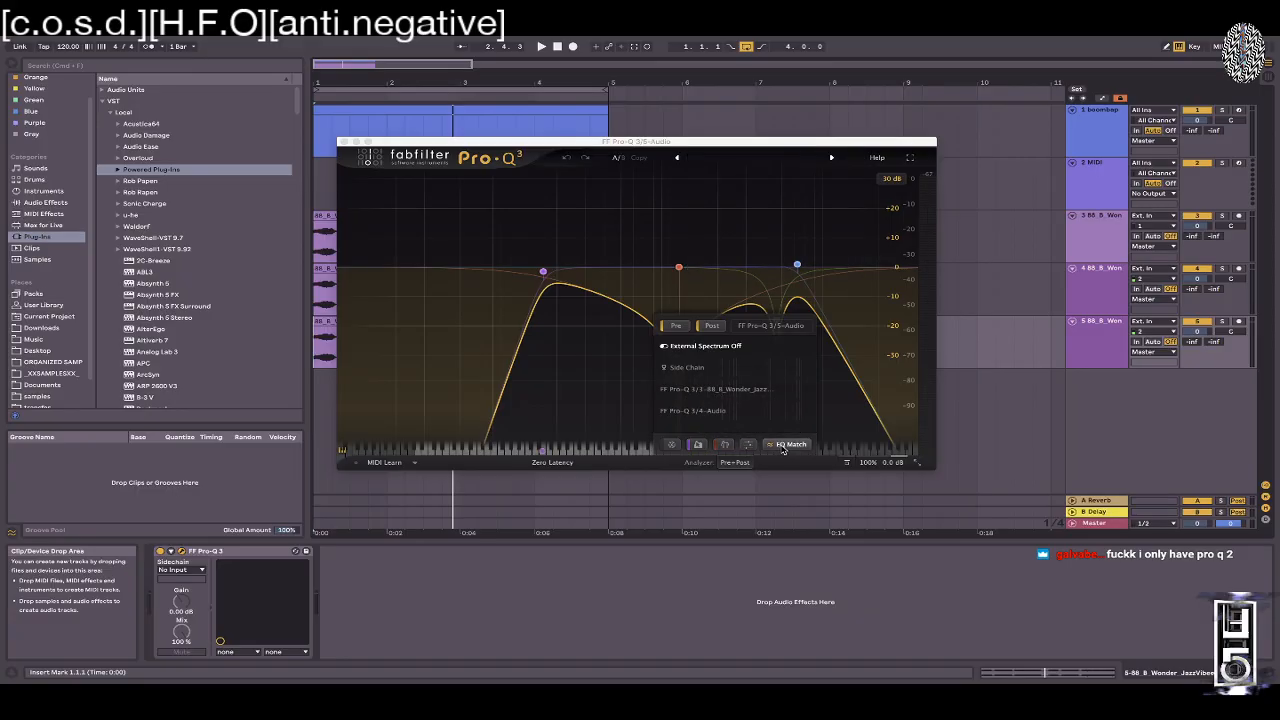
left_click(751, 393)
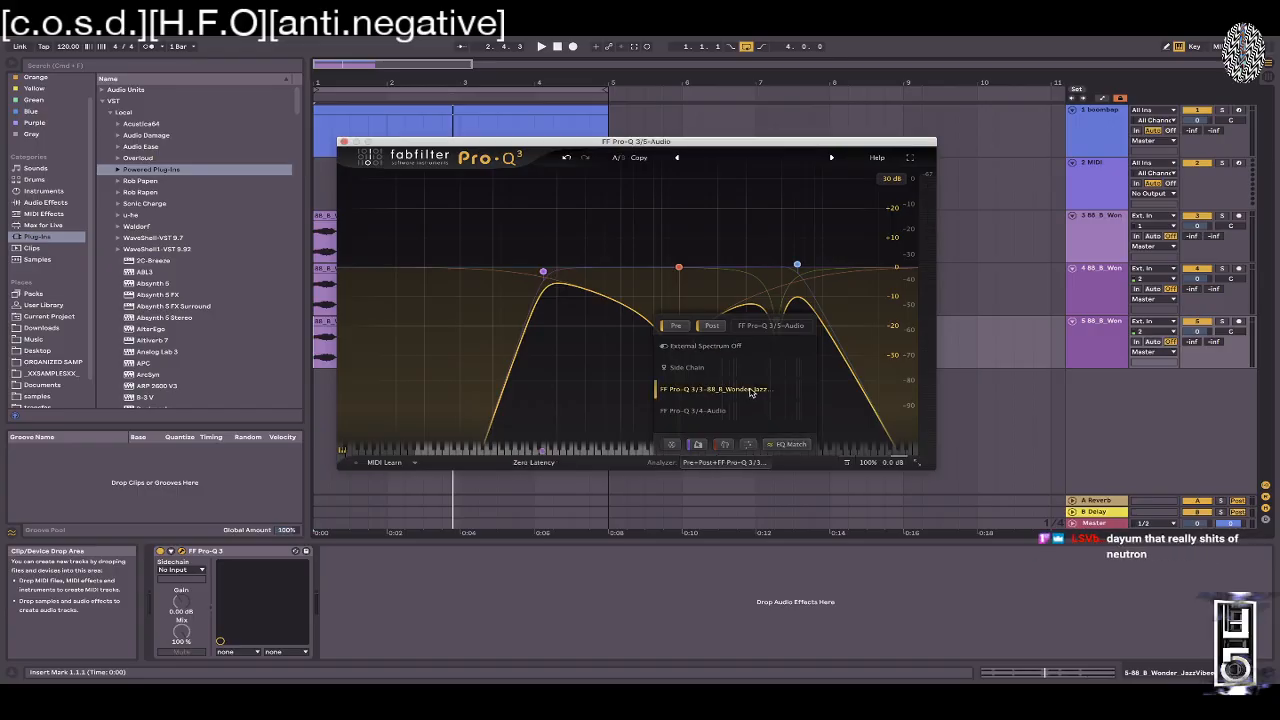
key("space")
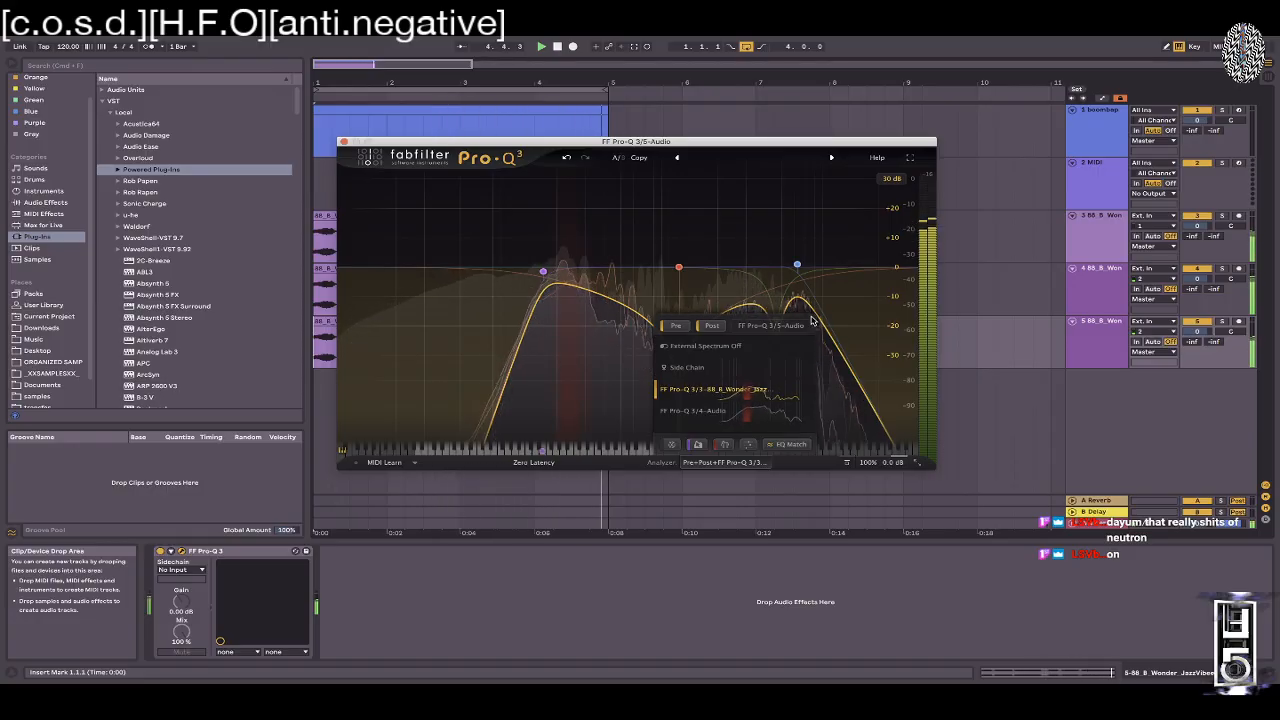
- Preview EQ Match on track 5 during playback, then exit it without matching a reference
left_click(770, 447)
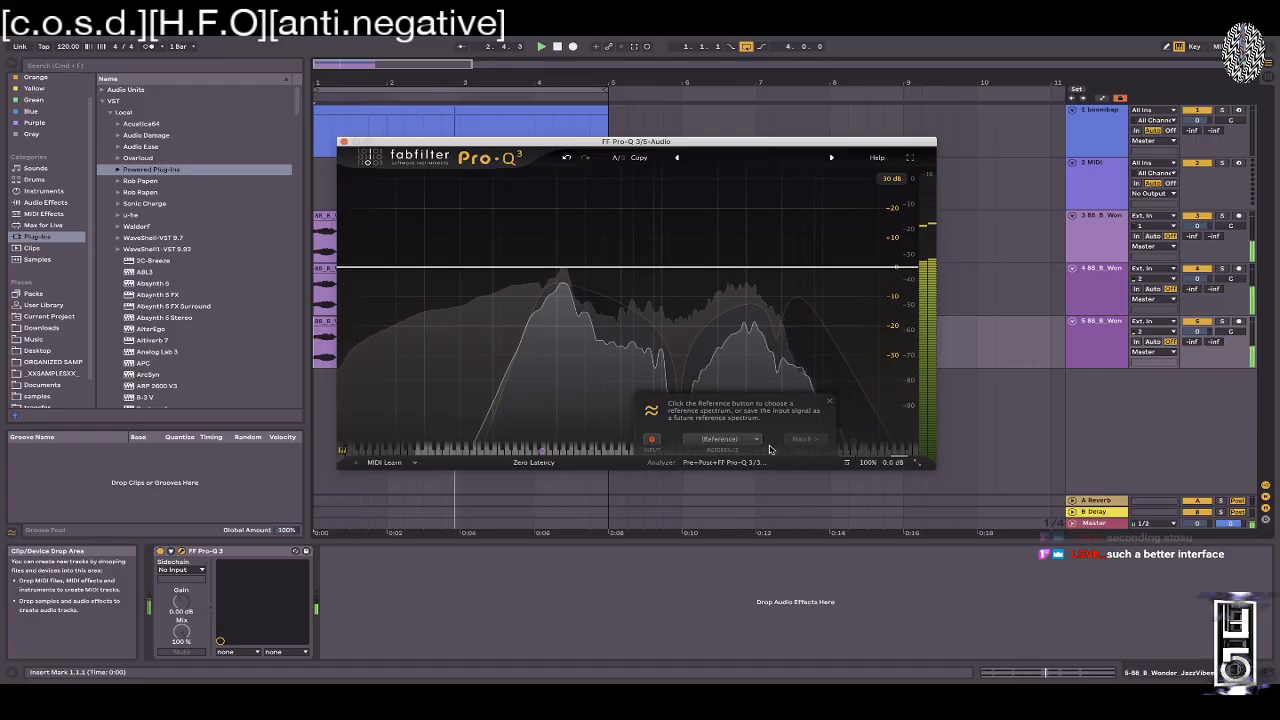
key("space")
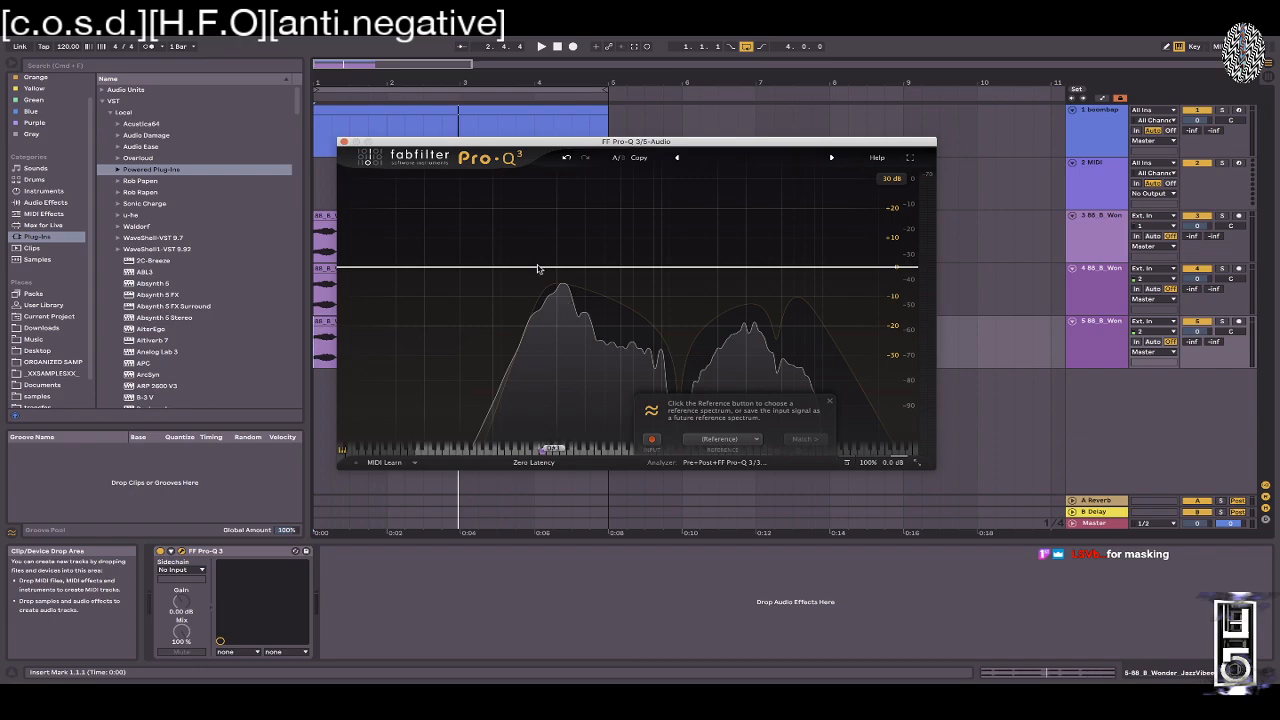
left_click(612, 379)
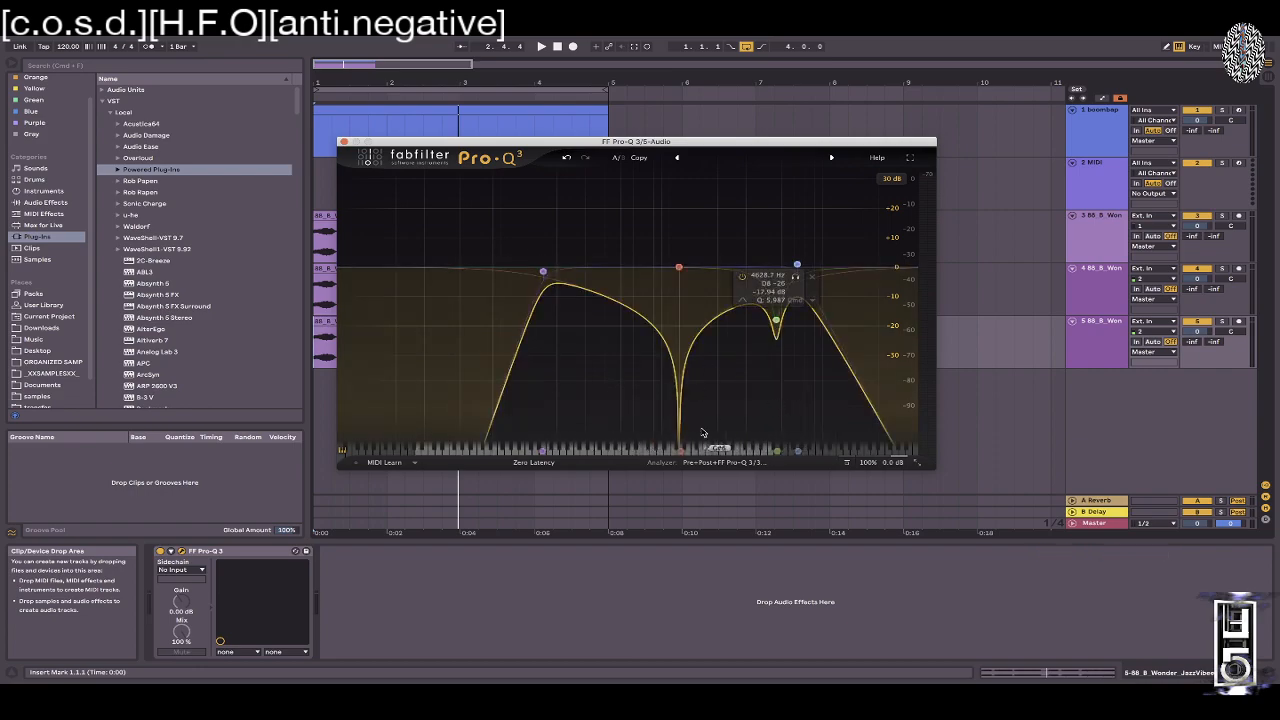
- Move track 5's notch band to 523.25 Hz and change its filter shape to Bell
left_click_drag(680, 454, 624, 454)
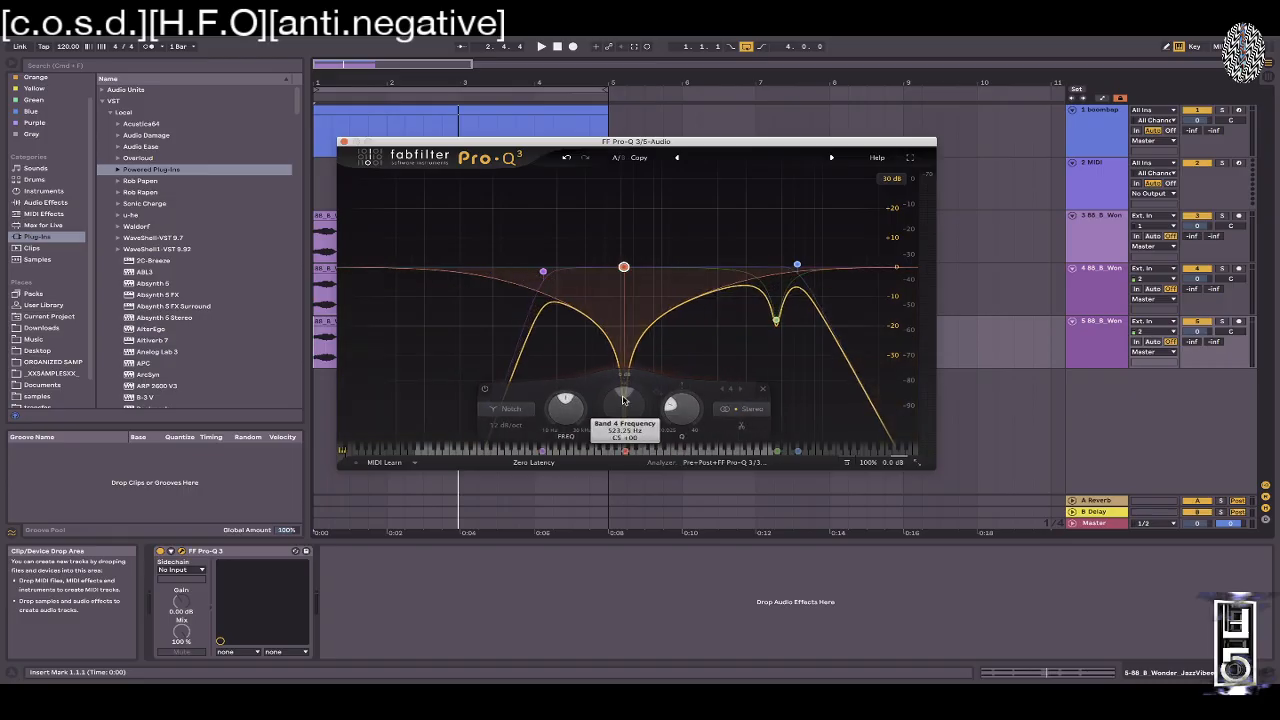
left_click(508, 409)
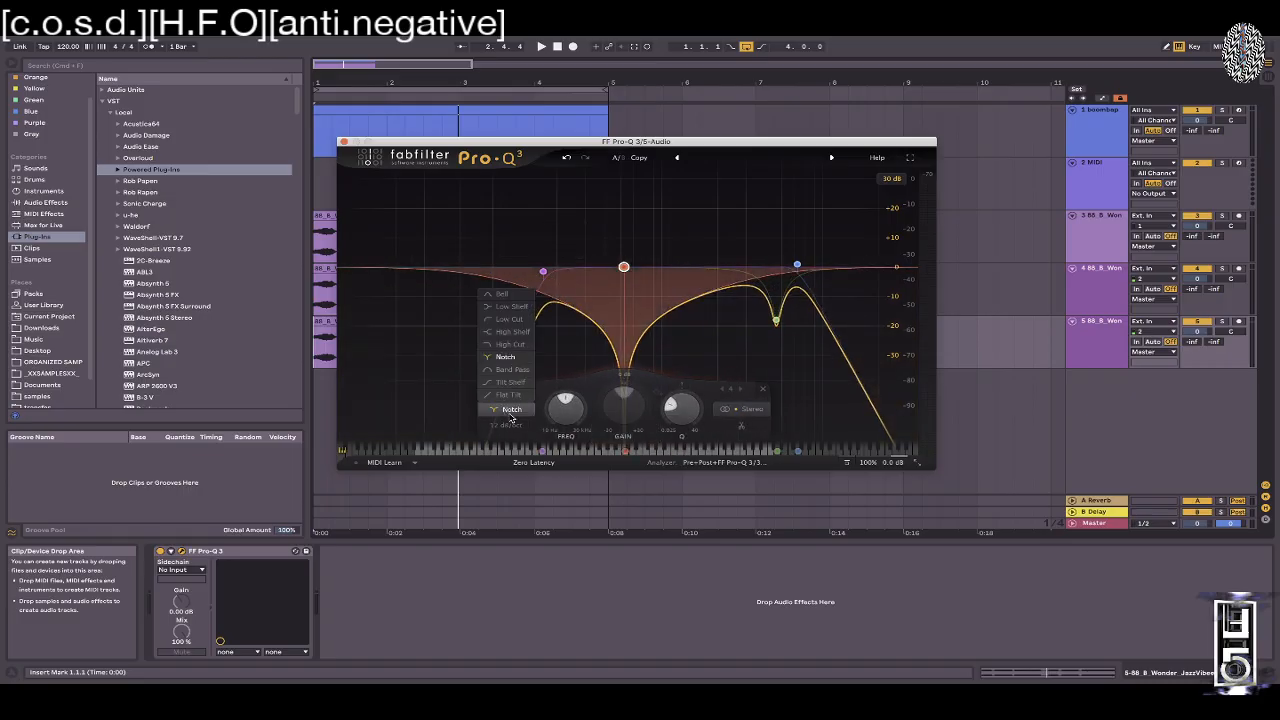
left_click(498, 291)
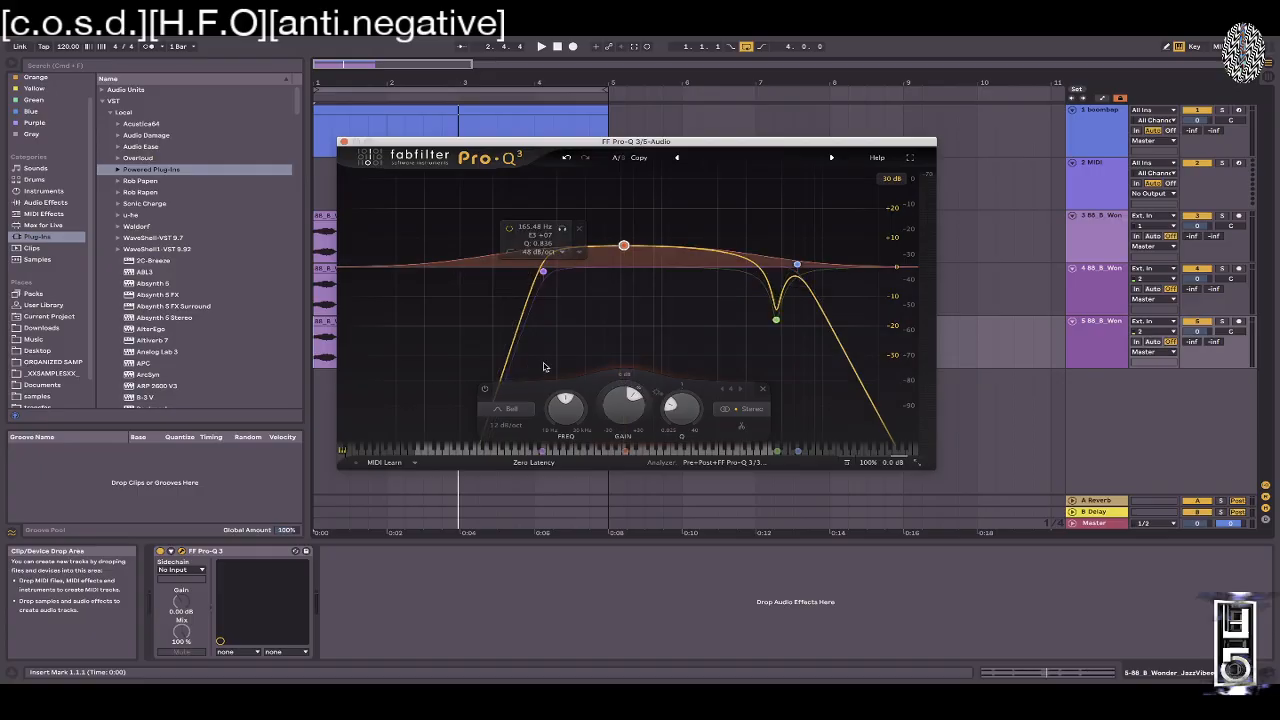
left_click(509, 414)
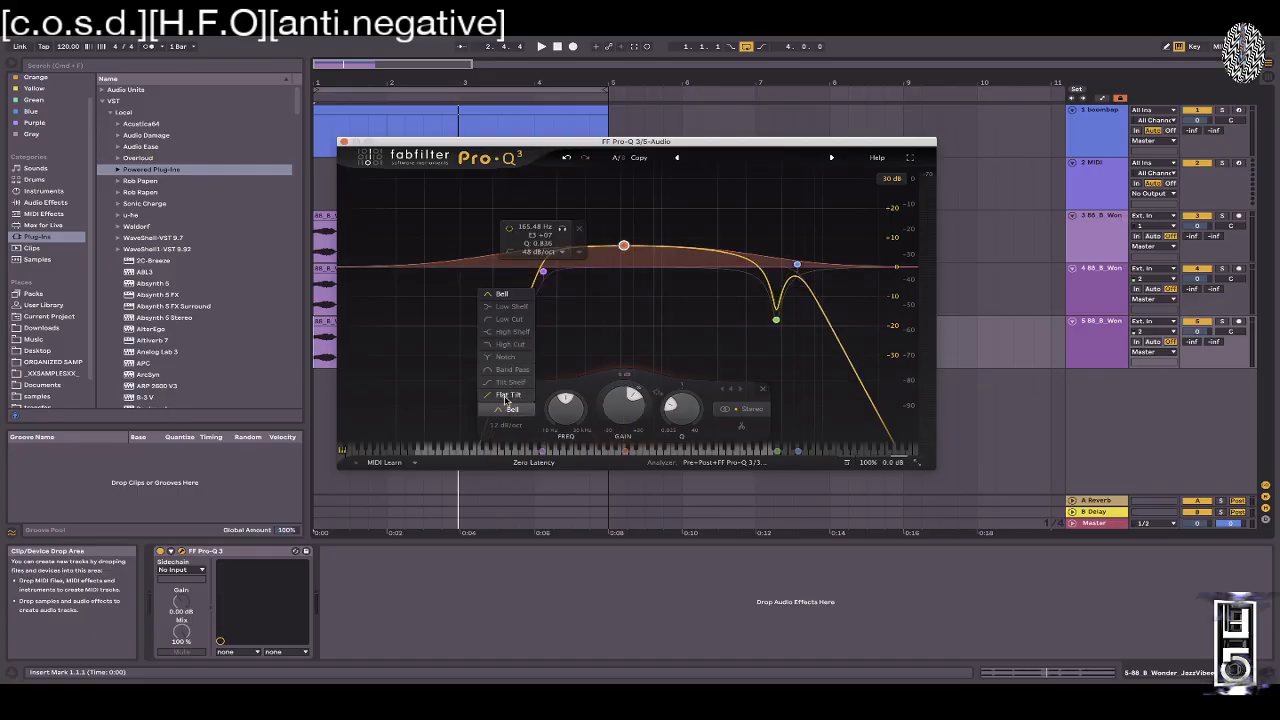
left_click(508, 319)
- Lower the bell band to about 0 dB and move the low cut to about 244 Hz
left_click_drag(543, 271, 484, 275)
left_click_drag(625, 247, 622, 270)
left_click_drag(487, 277, 570, 260)
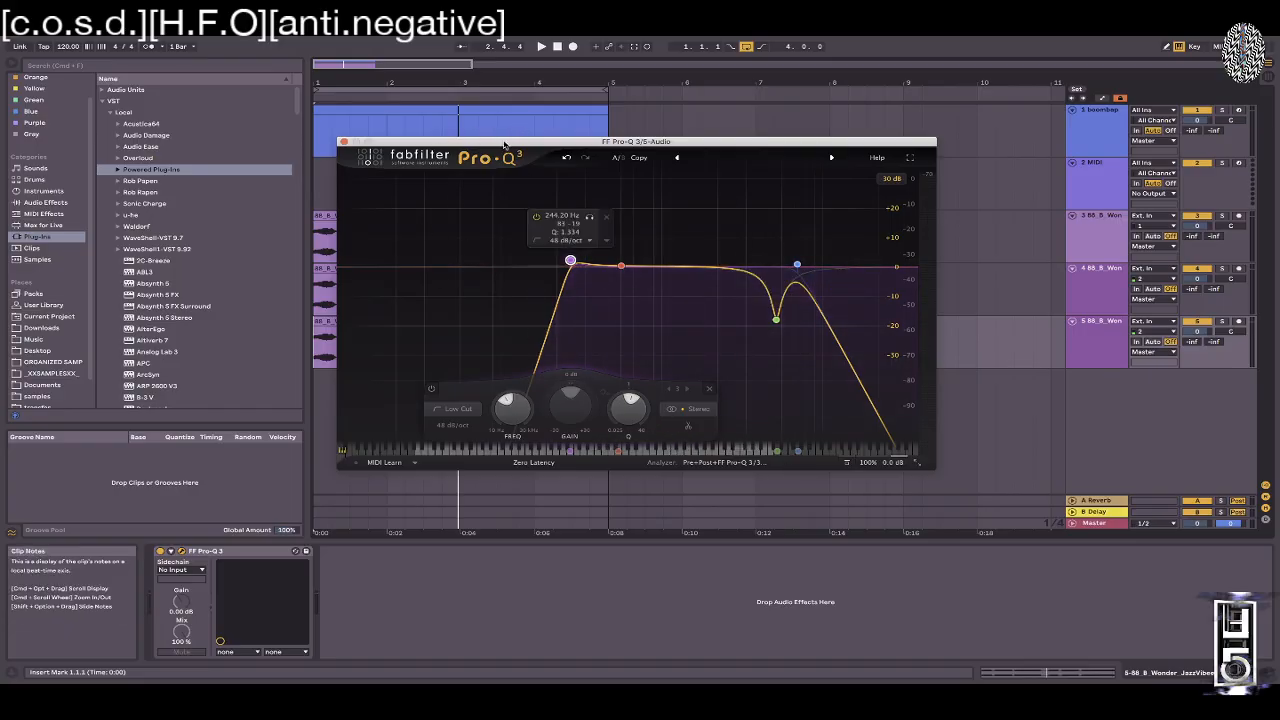
- Duplicate track 5 with its Pro-Q 3 repeatedly until the copies reach track 13
left_click_drag(505, 145, 459, 75)
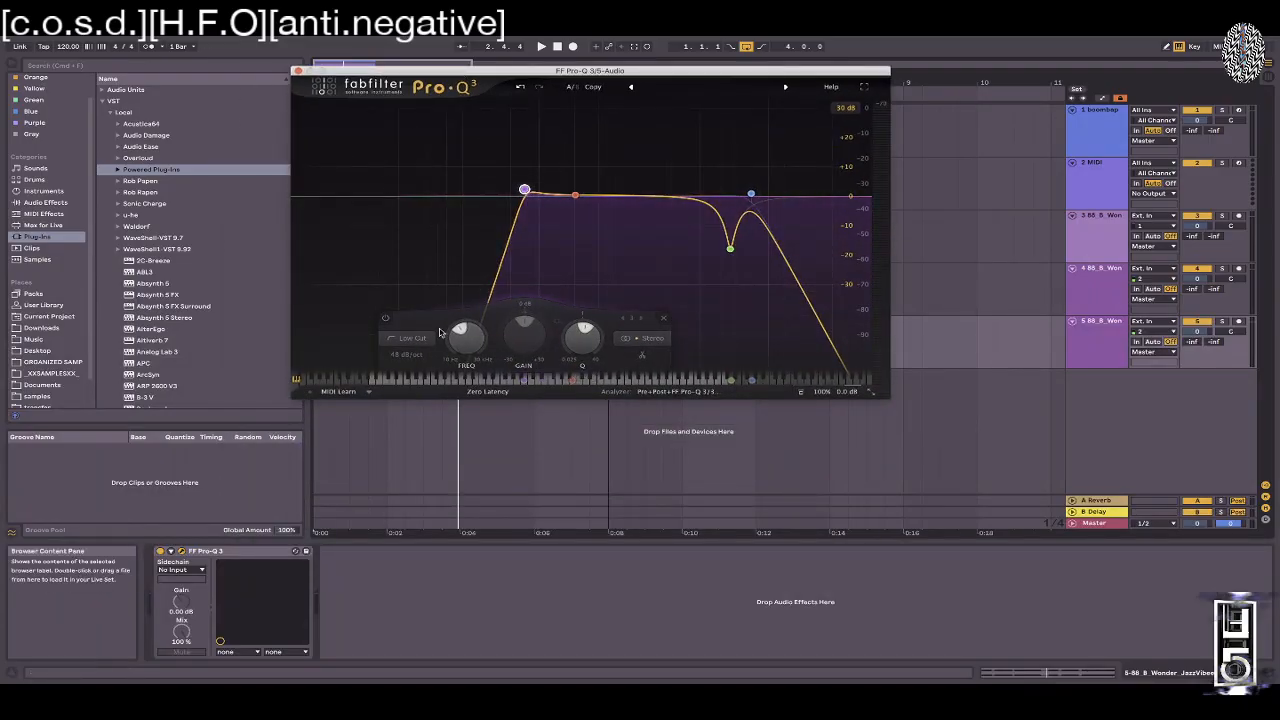
left_click(668, 400)
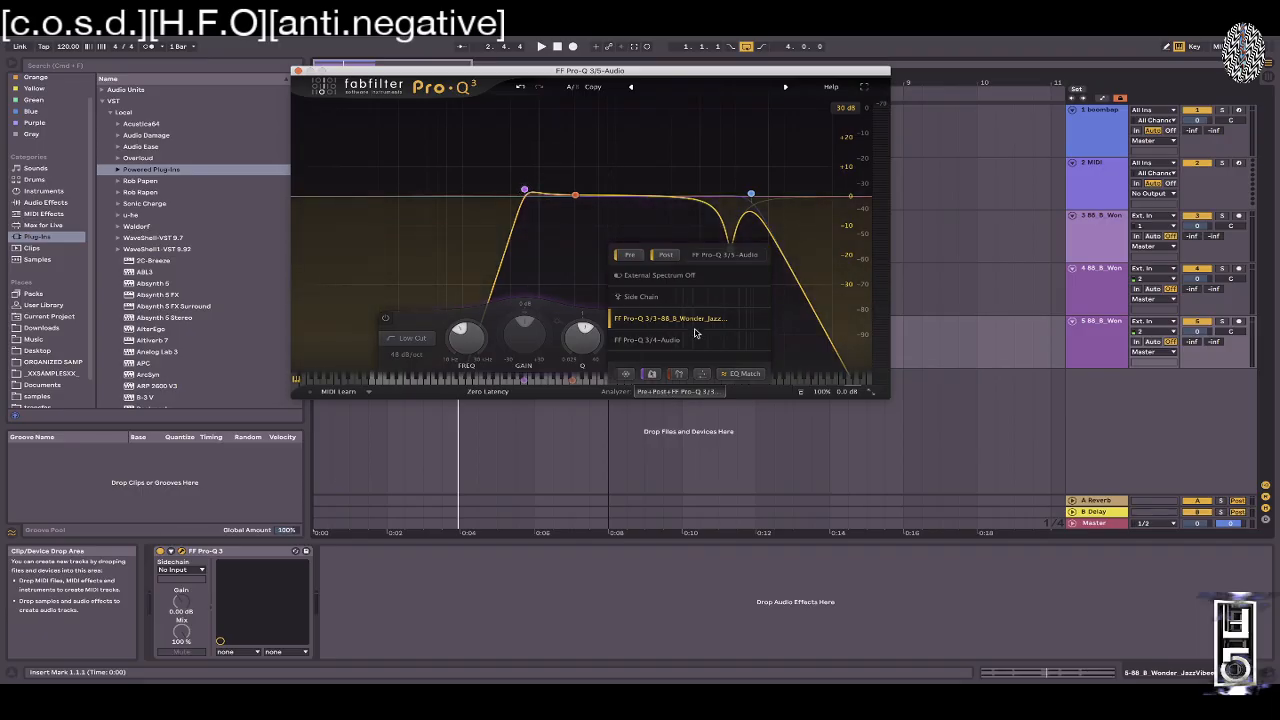
left_click(1125, 350)
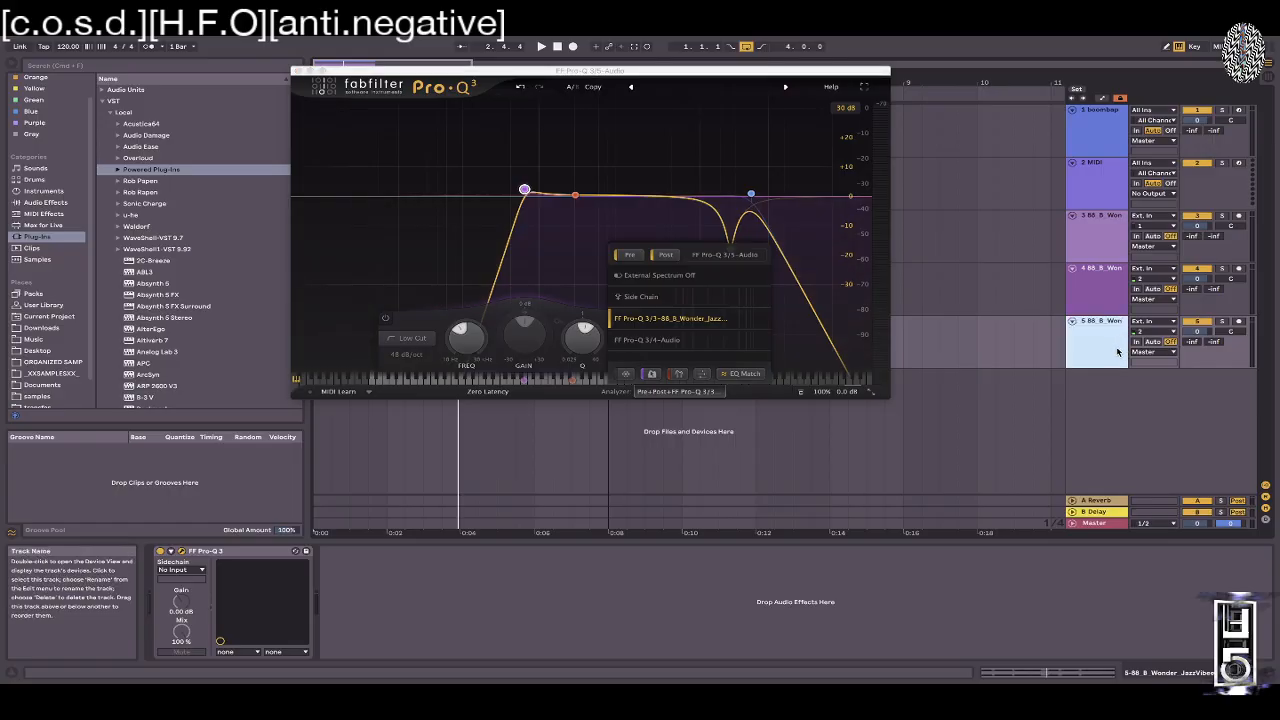
key("ctrl+d")
key("ctrl+d")
key("ctrl+d")
key("ctrl+d")
key("ctrl+d")
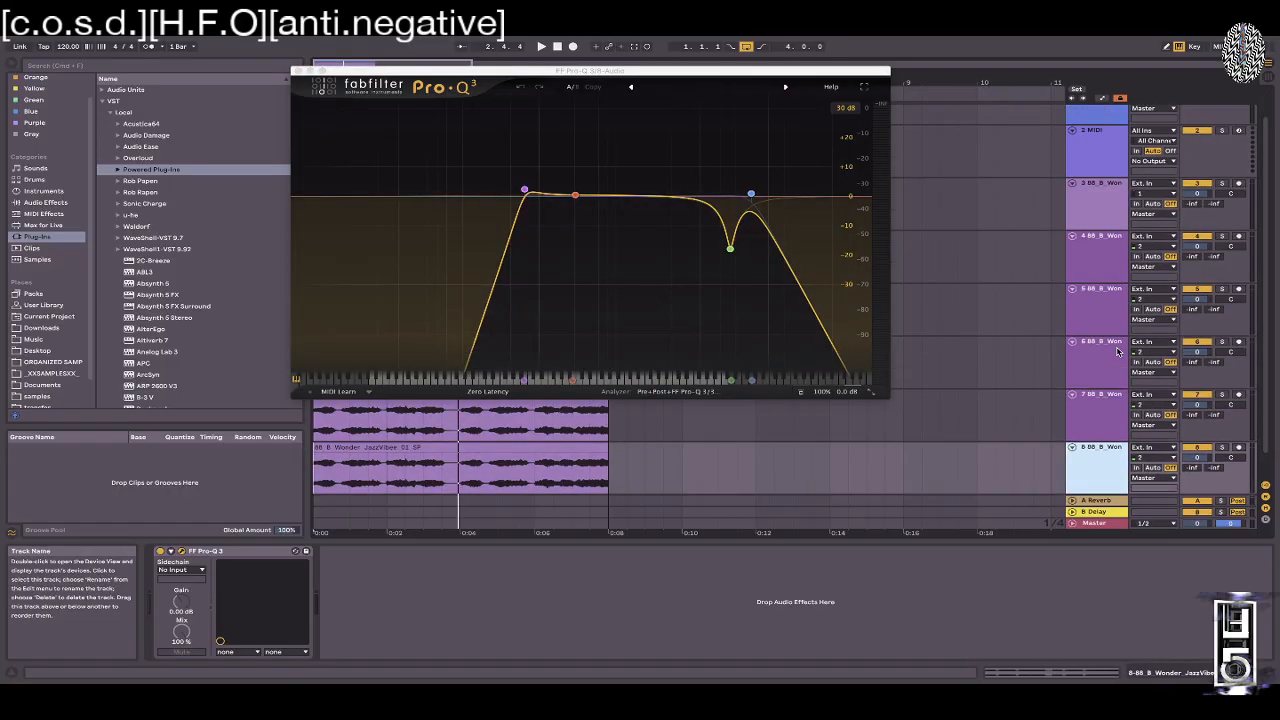
key("ctrl+d")
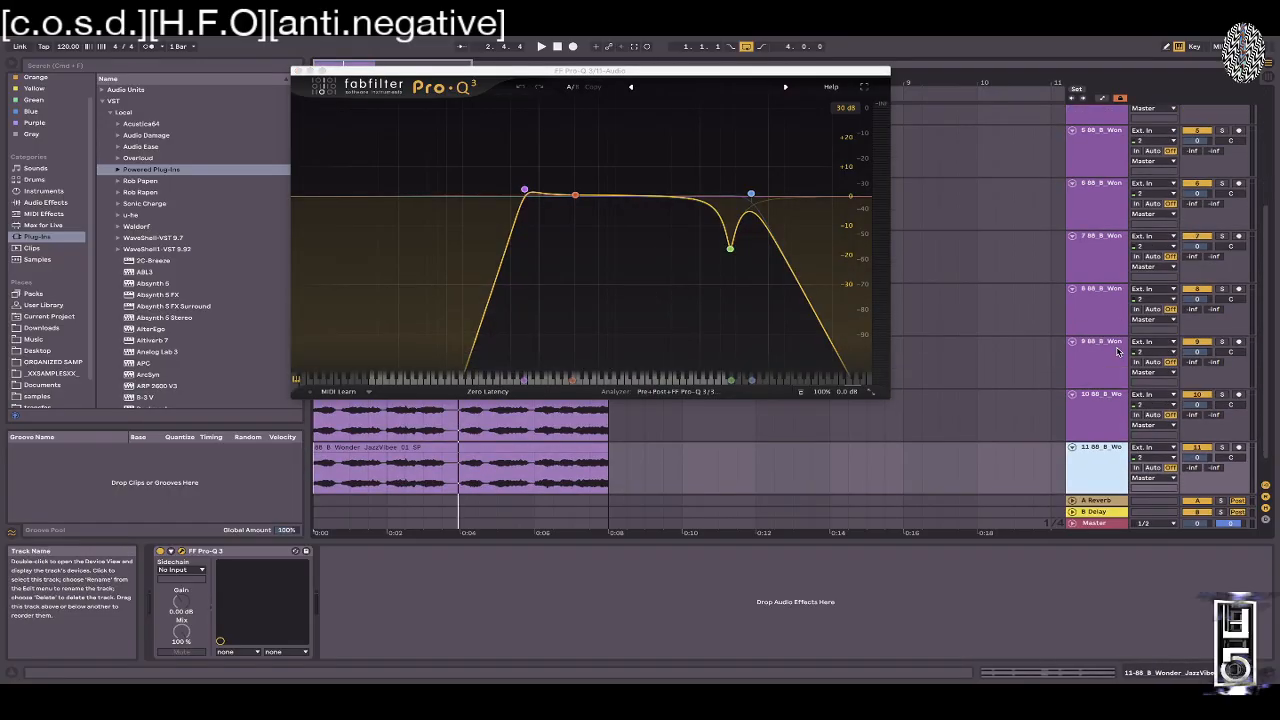
key("ctrl+d")
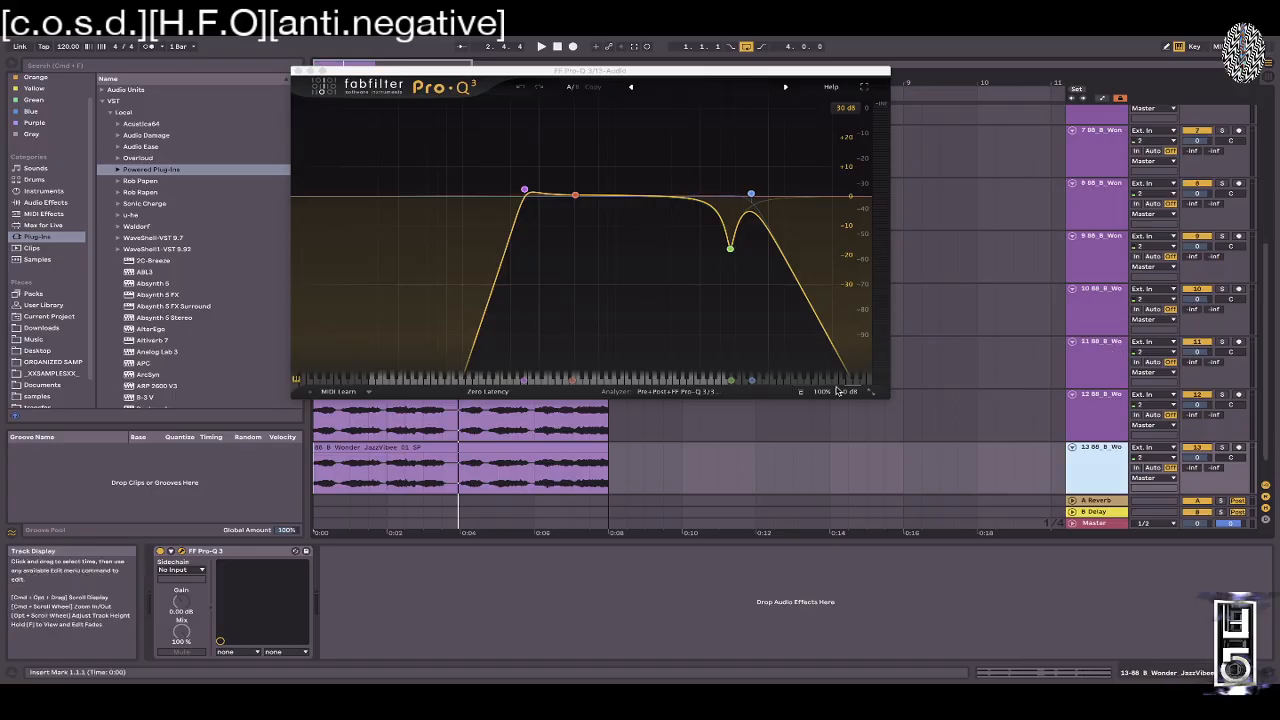
- Look through the external spectrum sources offered by track 13's Pro-Q 3 analyzer and play the layered tracks briefly
left_click(676, 392)
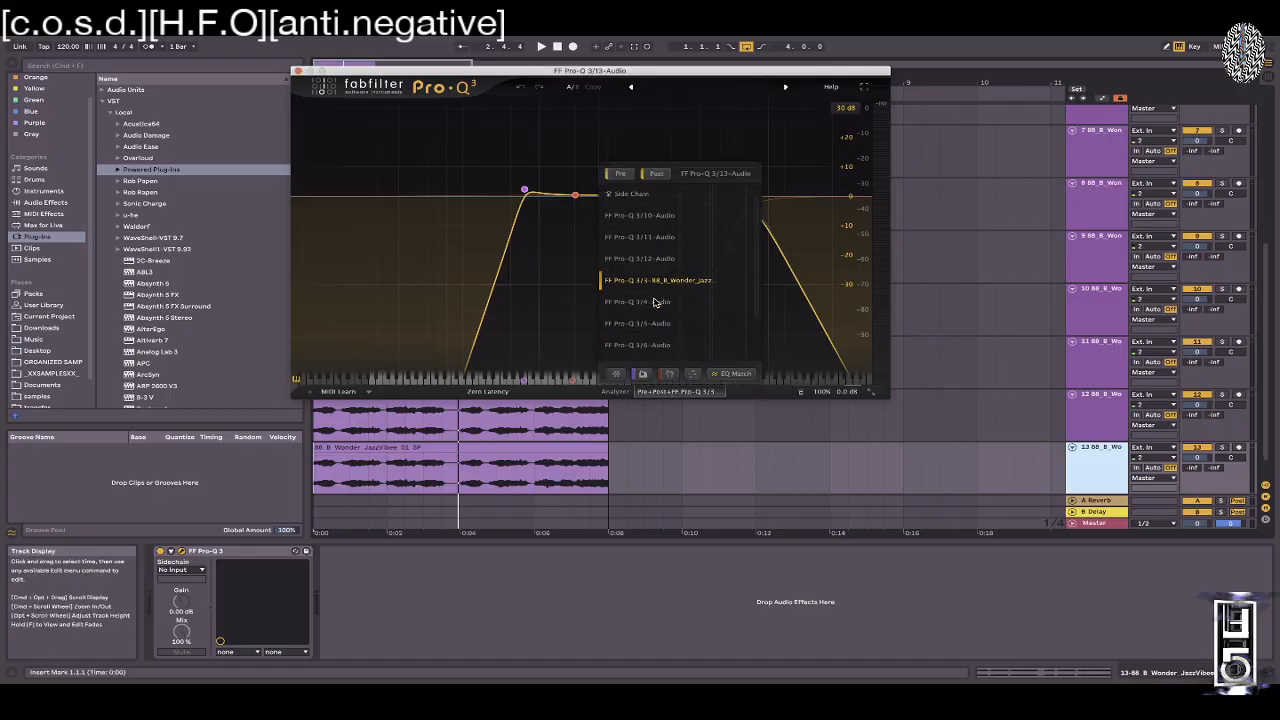
scroll(655, 302, "down", 3)
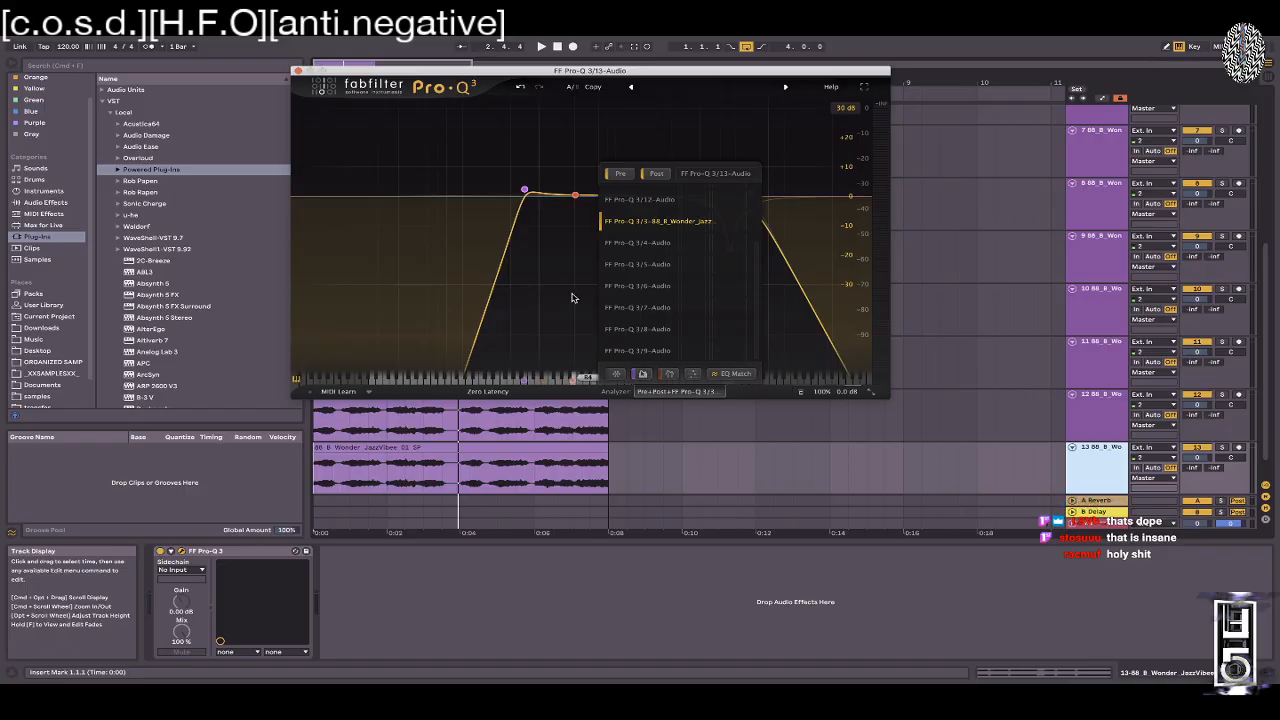
left_click(716, 400)
key("space")
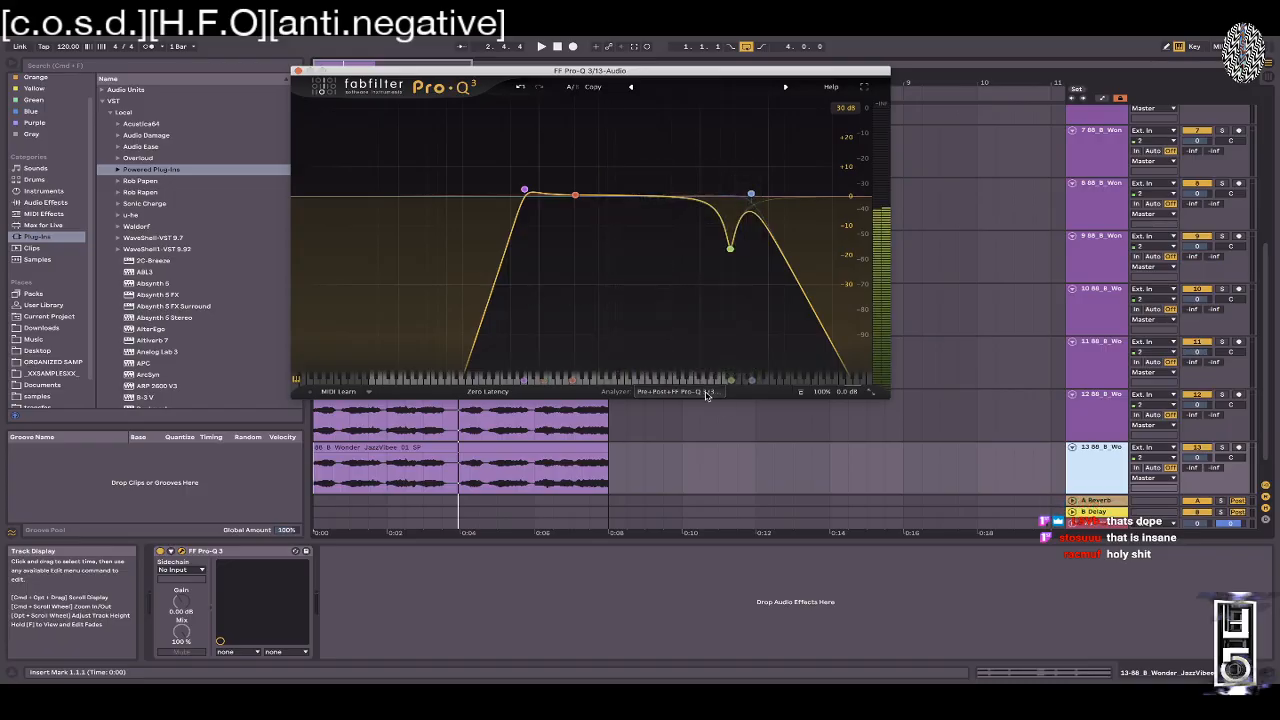
key("space")
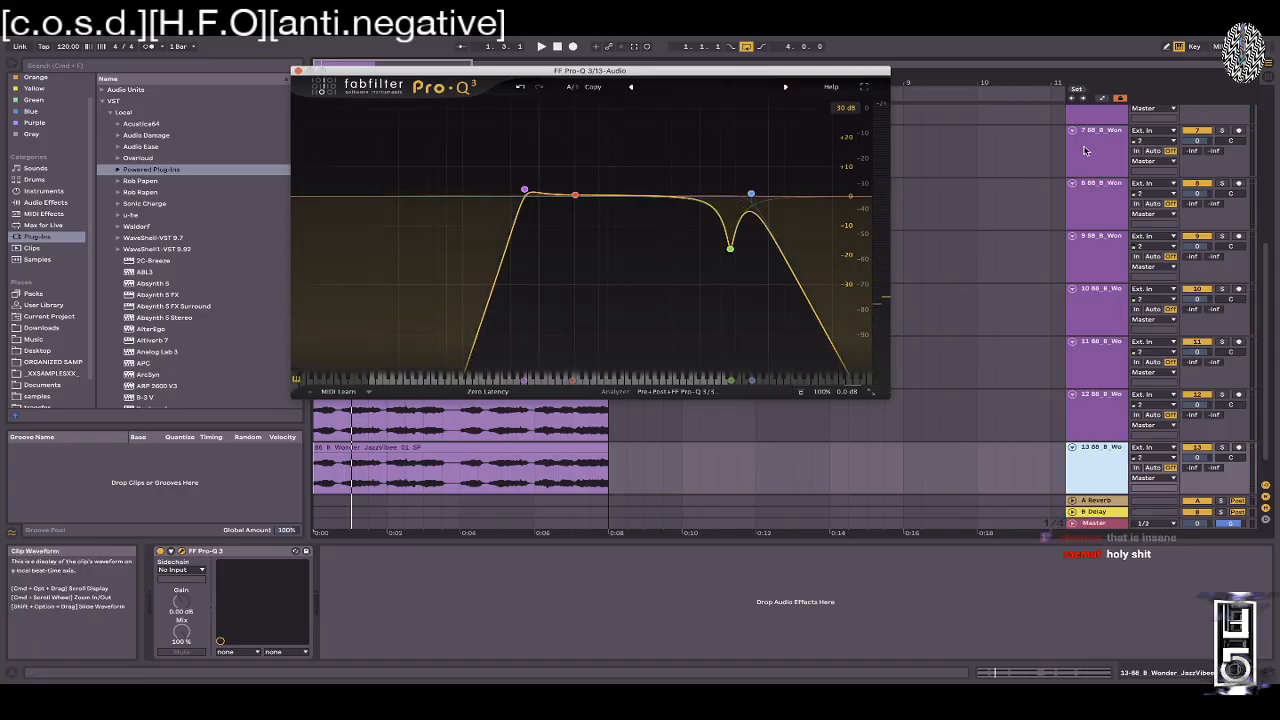
- Select the duplicated tracks 7 through 13 and delete them, keeping tracks 1 to 6
key("Up")
key("Up")
key("Up")
key("Up")
key("Up")
key("Up")
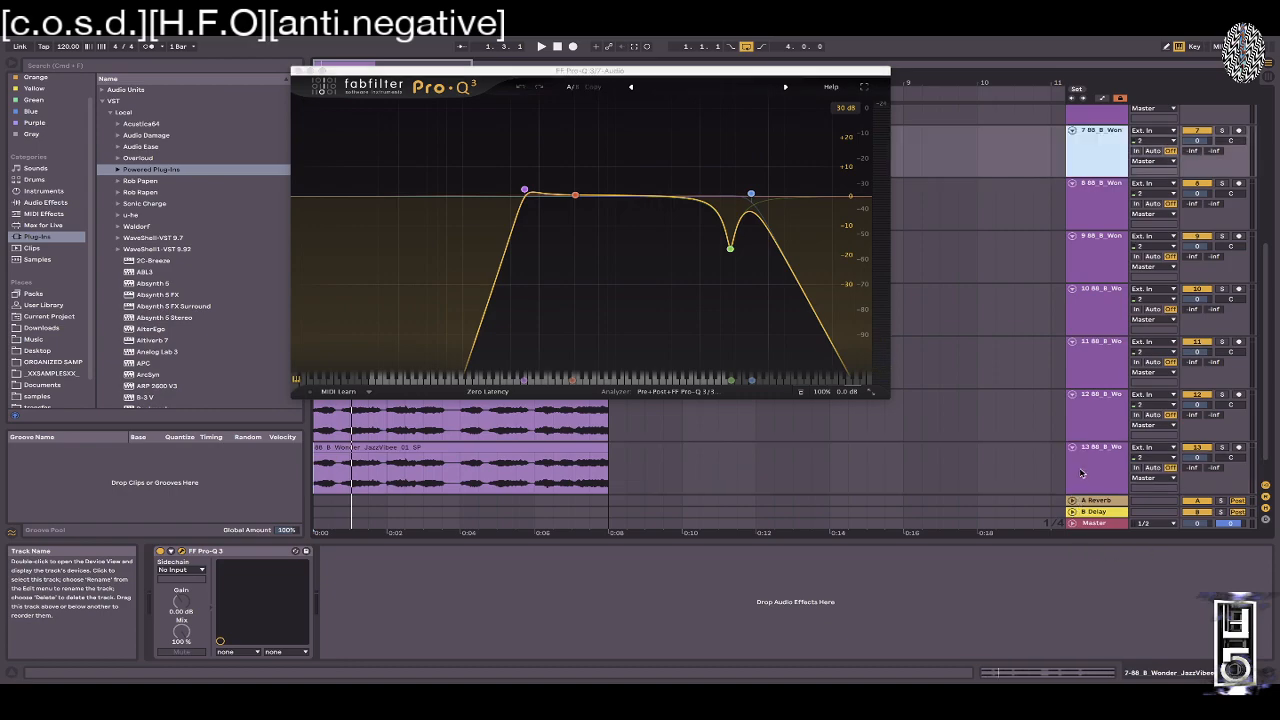
left_click(1080, 473, "shift")
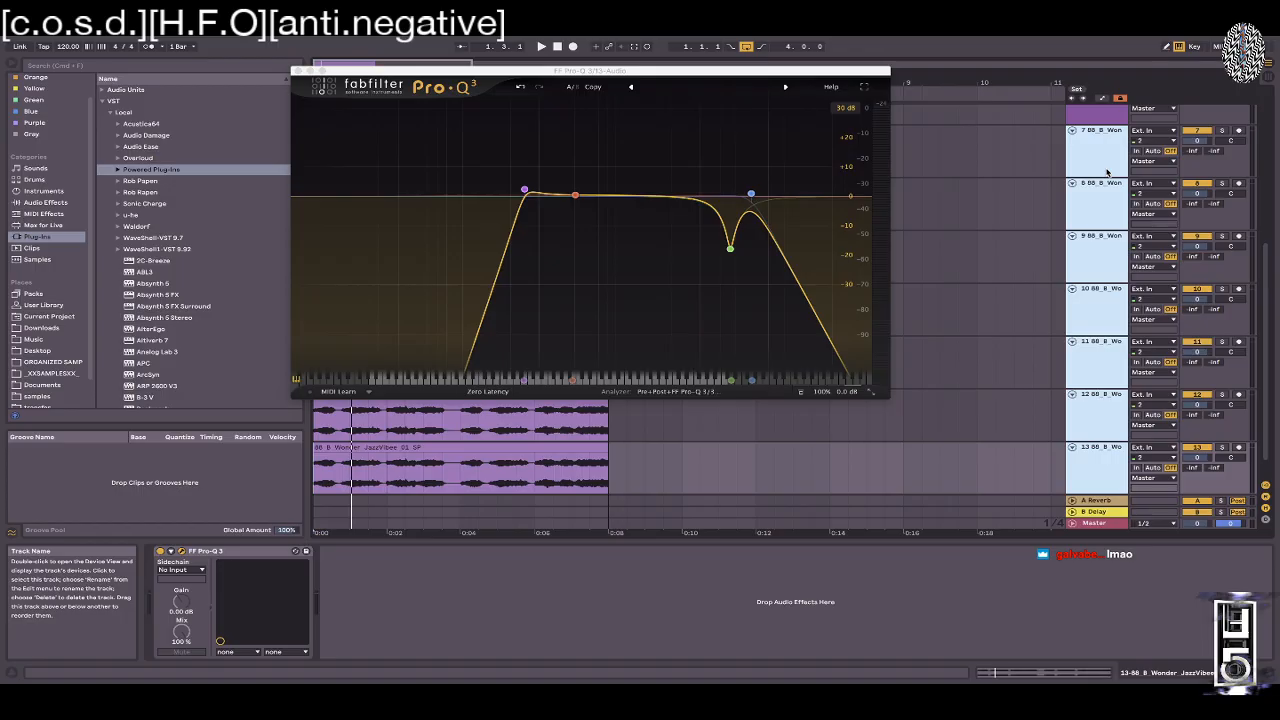
scroll(1100, 200, "up", 5)
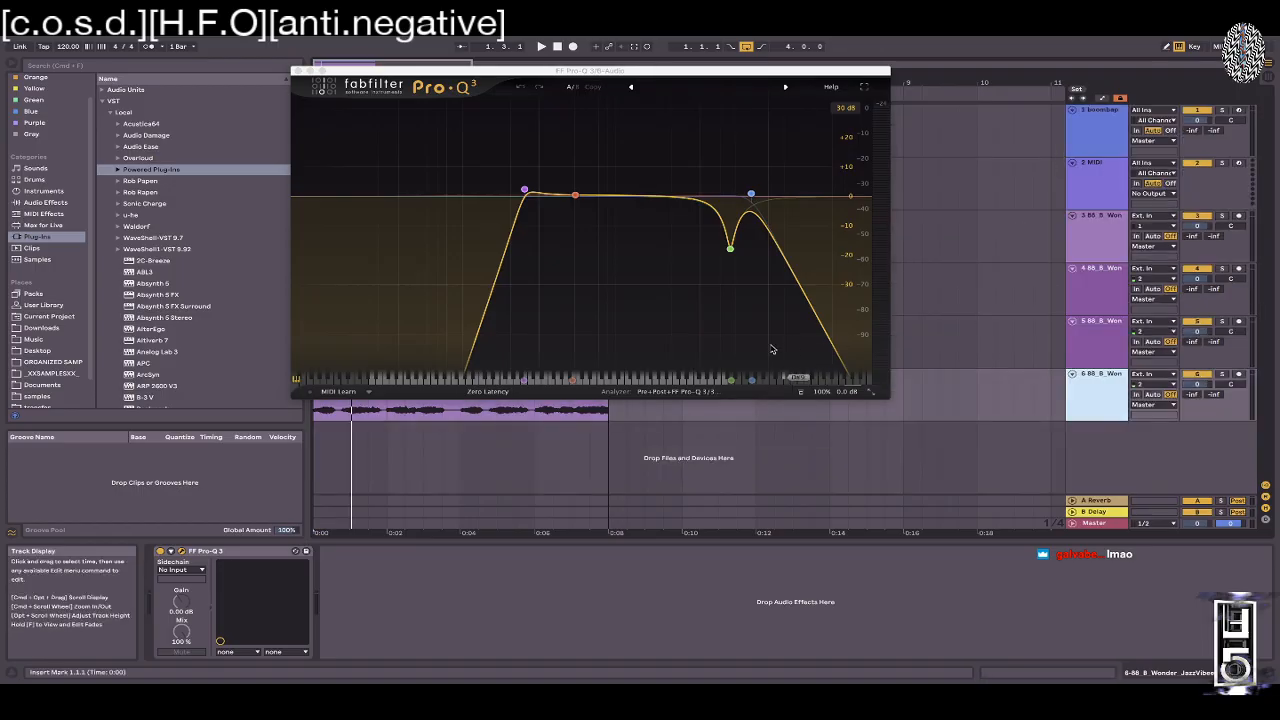
- Mute tracks 4 and 5, check the analyzer source in track 6's Pro-Q 3, and start playback
left_click(1198, 271)
left_click(1197, 322)
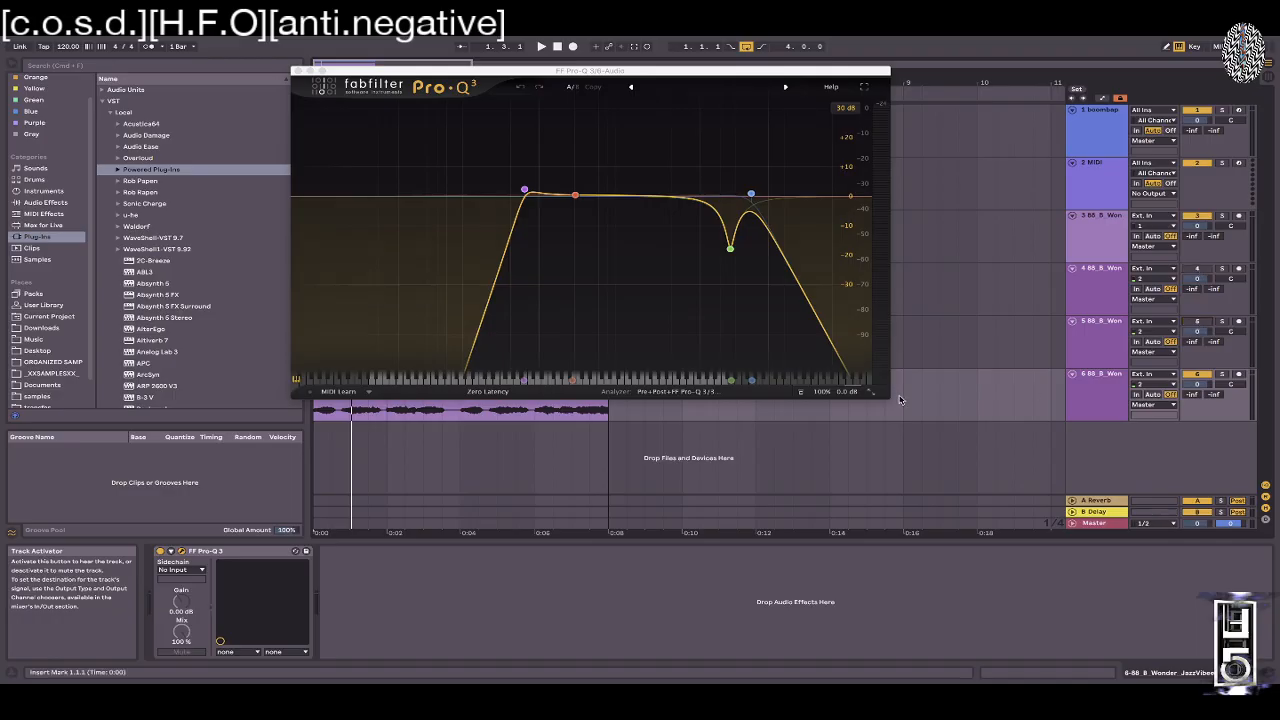
left_click(680, 392)
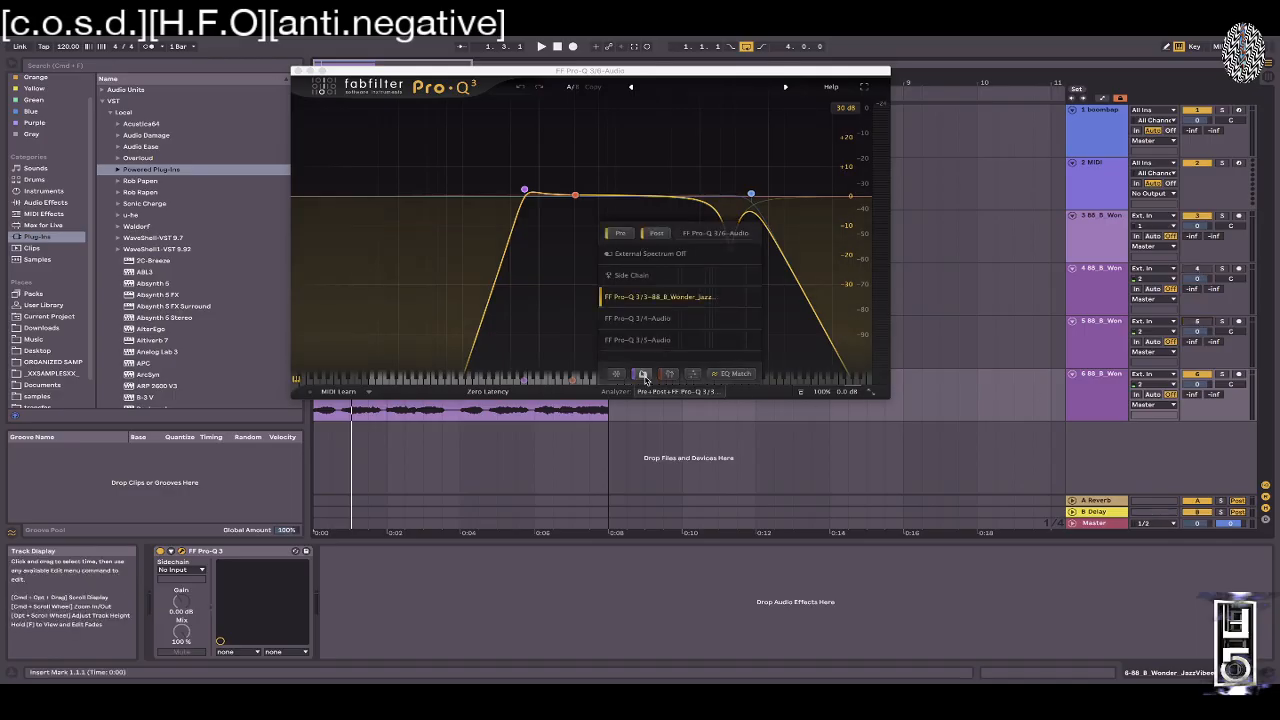
left_click(536, 280)
key("space")
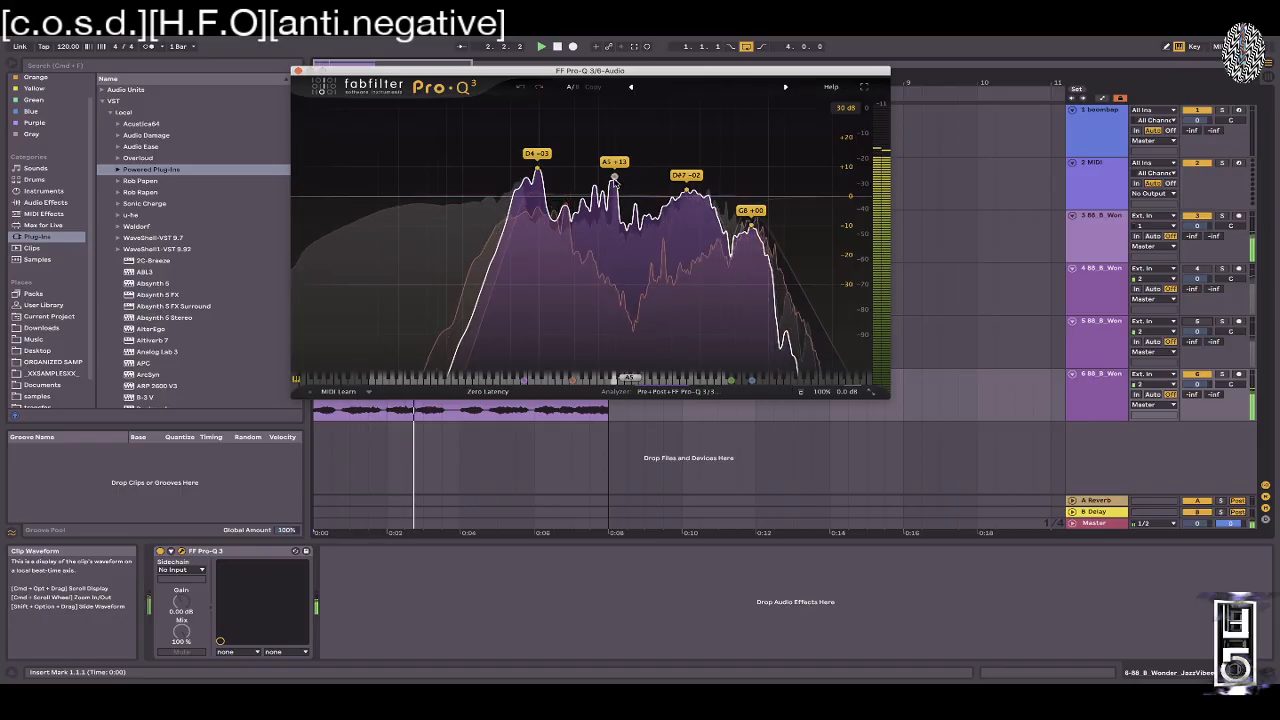
- Pull down spectrum peaks with Spectrum Grab on track 6, cutting A5 (886.85 Hz) to -21.93 dB, the D4 region deeply and D#7 to -2.84 dB
left_click_drag(614, 178, 594, 190)
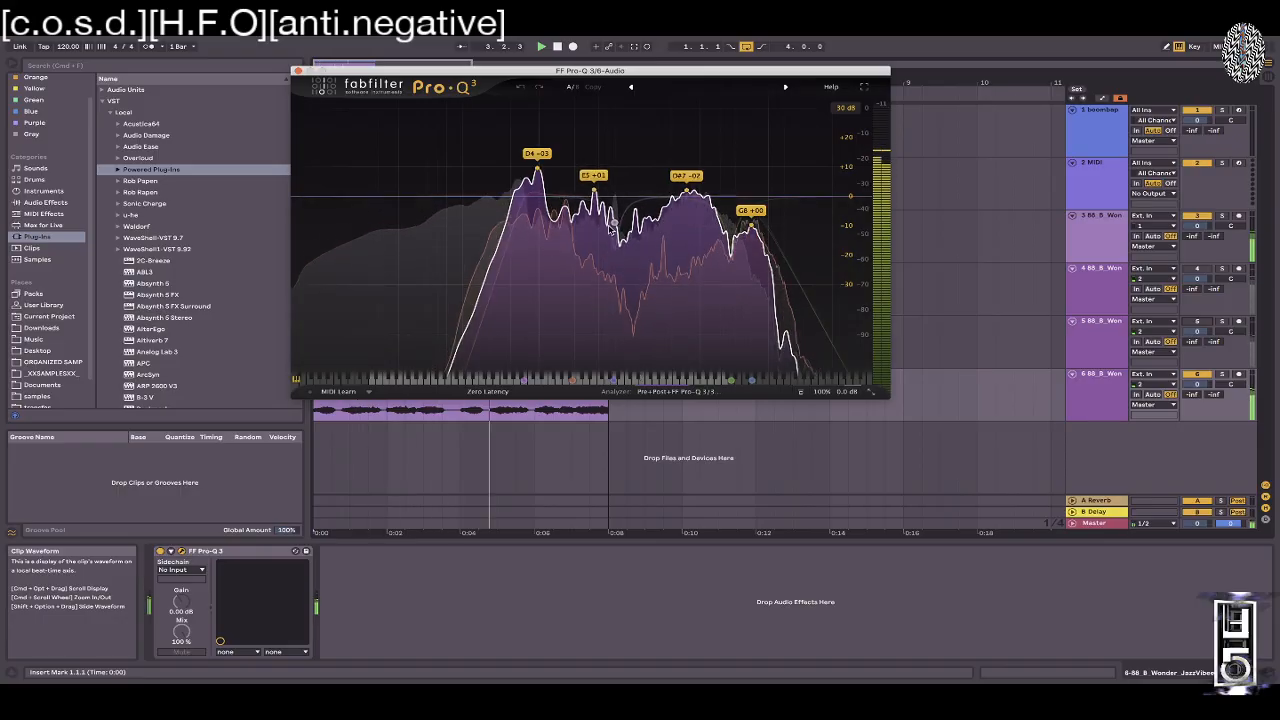
left_click_drag(612, 237, 613, 262)
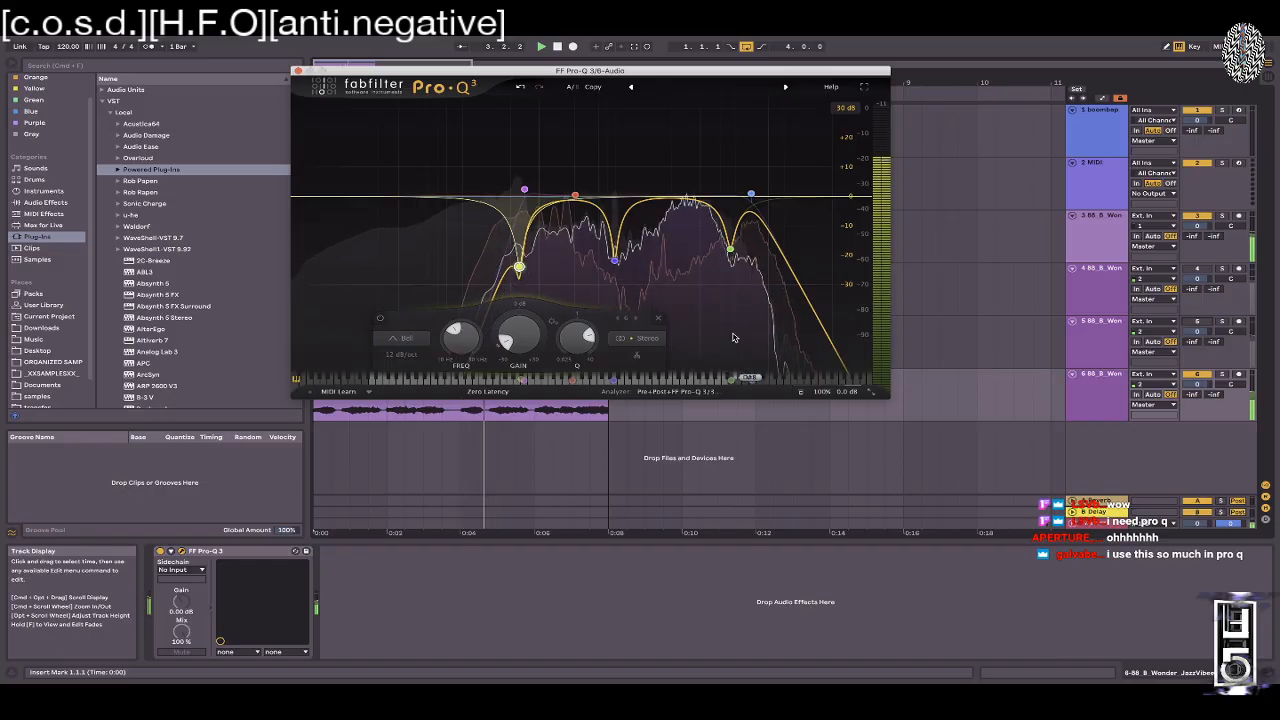
mouse_move(734, 337)
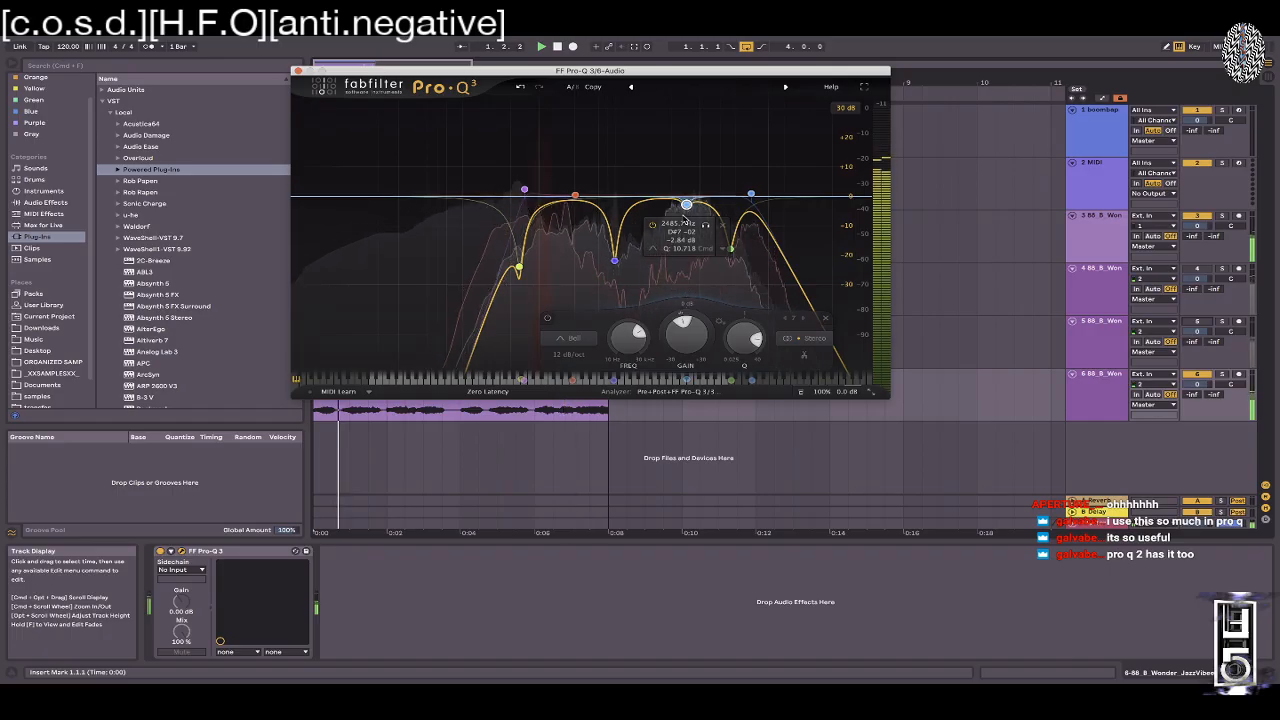
- Examine the external spectrum sources available in track 6's Pro-Q 3 analyzer and stop playback
left_click(668, 392)
left_click(672, 392)
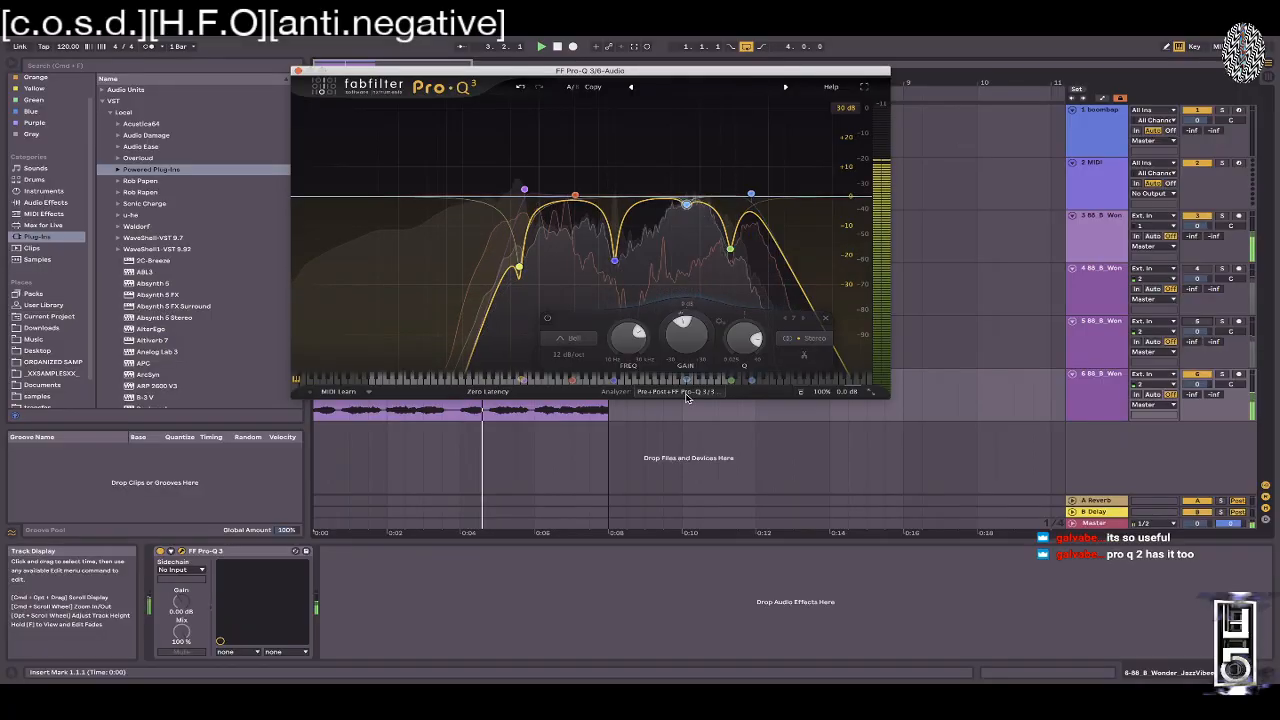
left_click(700, 391)
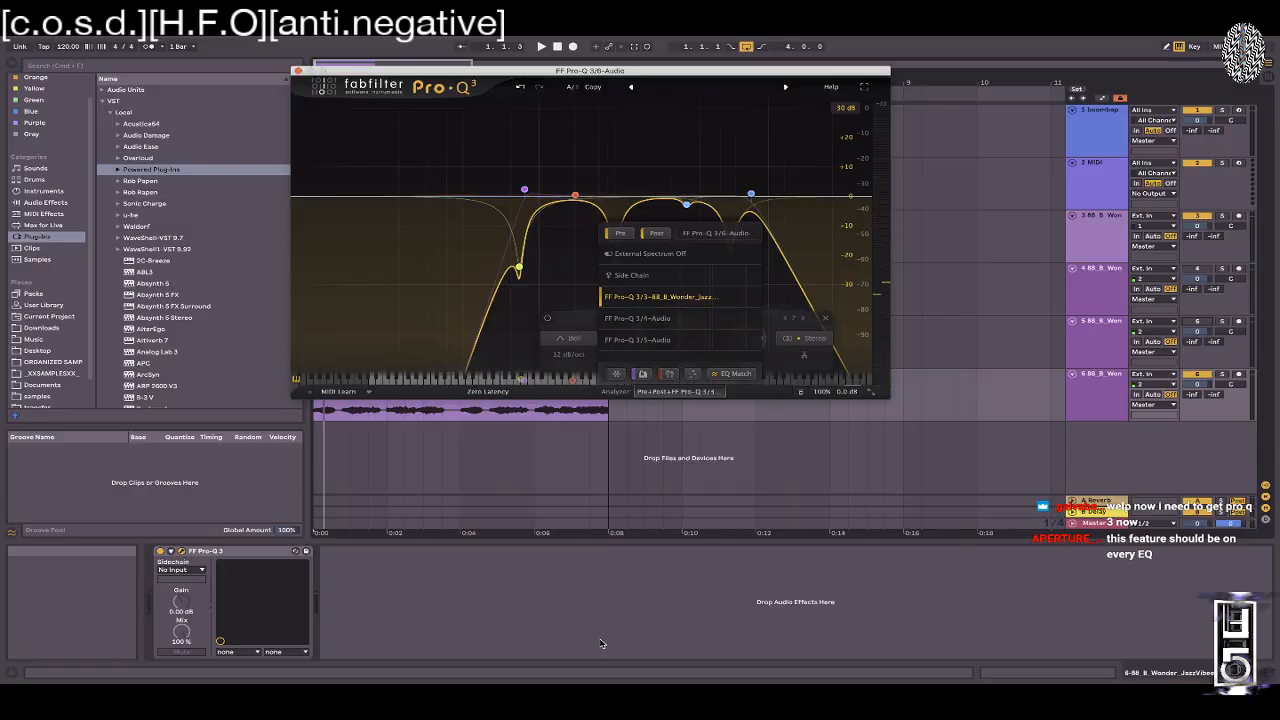
- Move track 6's low bell to 108.12 Hz at -10.66 dB, lower the low cut frequency, and raise the high cut to 12953 Hz
left_click_drag(406, 69, 728, 95)
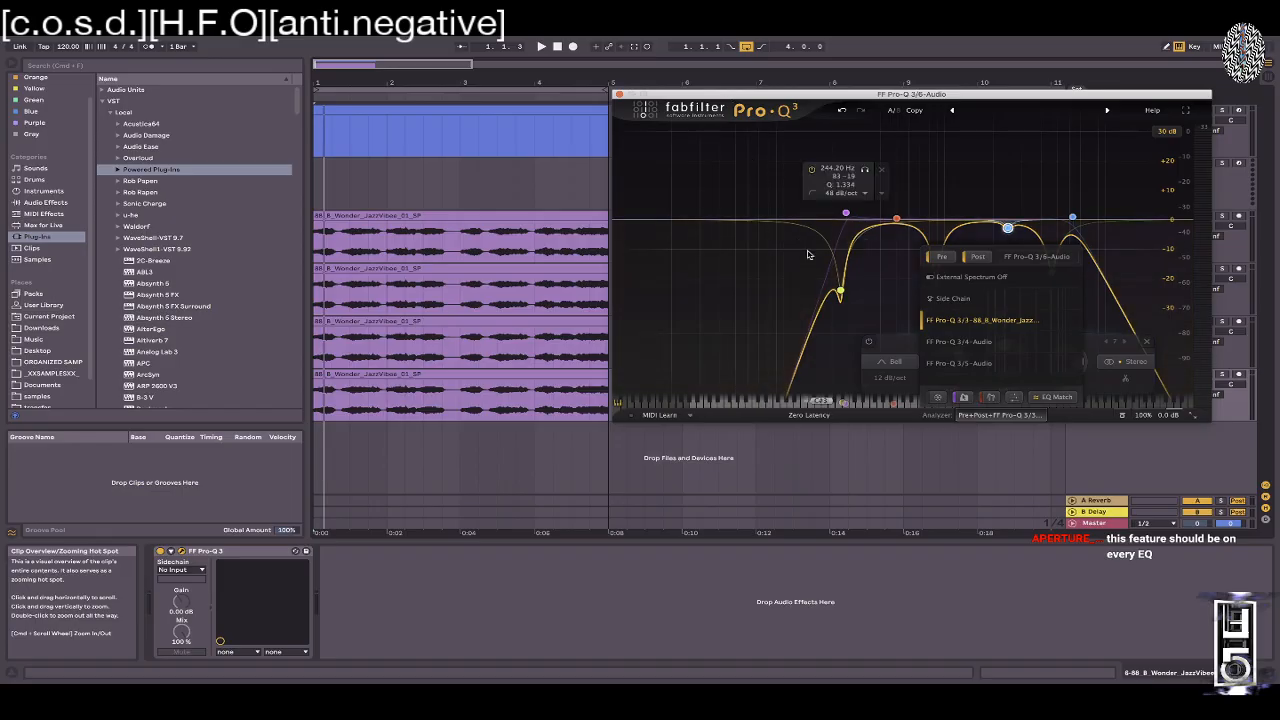
left_click_drag(841, 291, 789, 251)
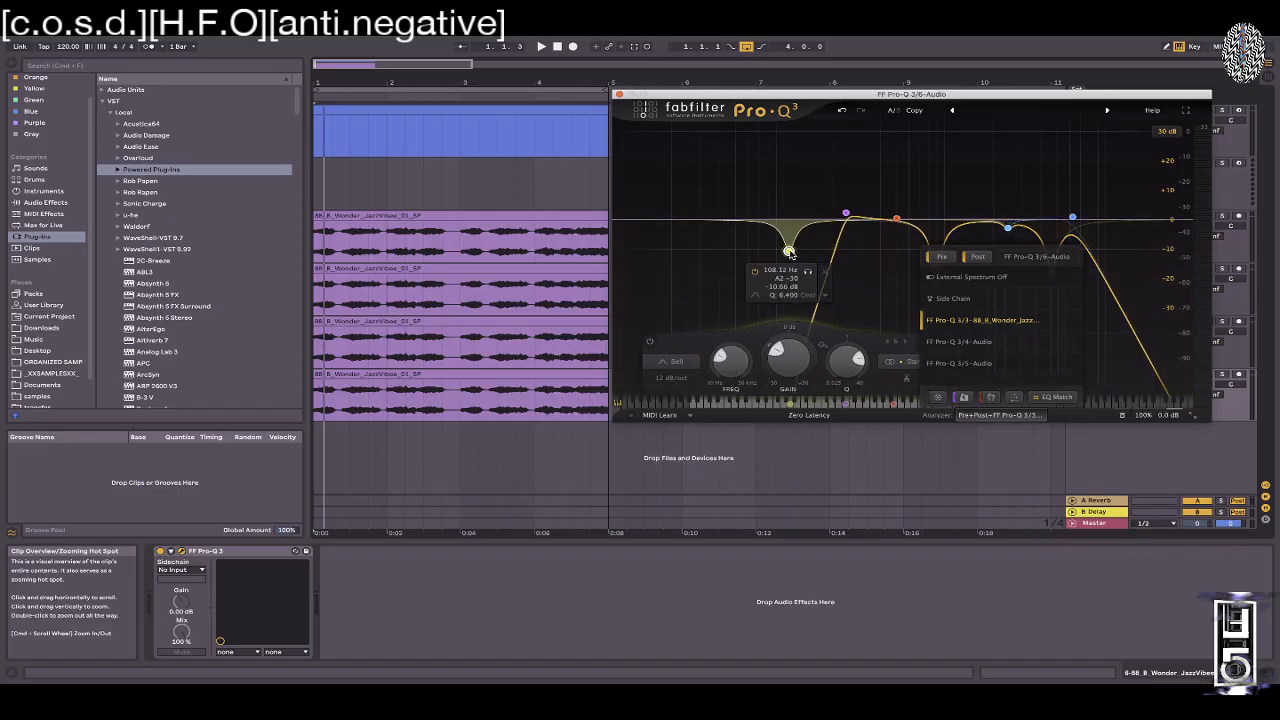
left_click_drag(844, 214, 734, 214)
left_click_drag(1072, 216, 1124, 215)
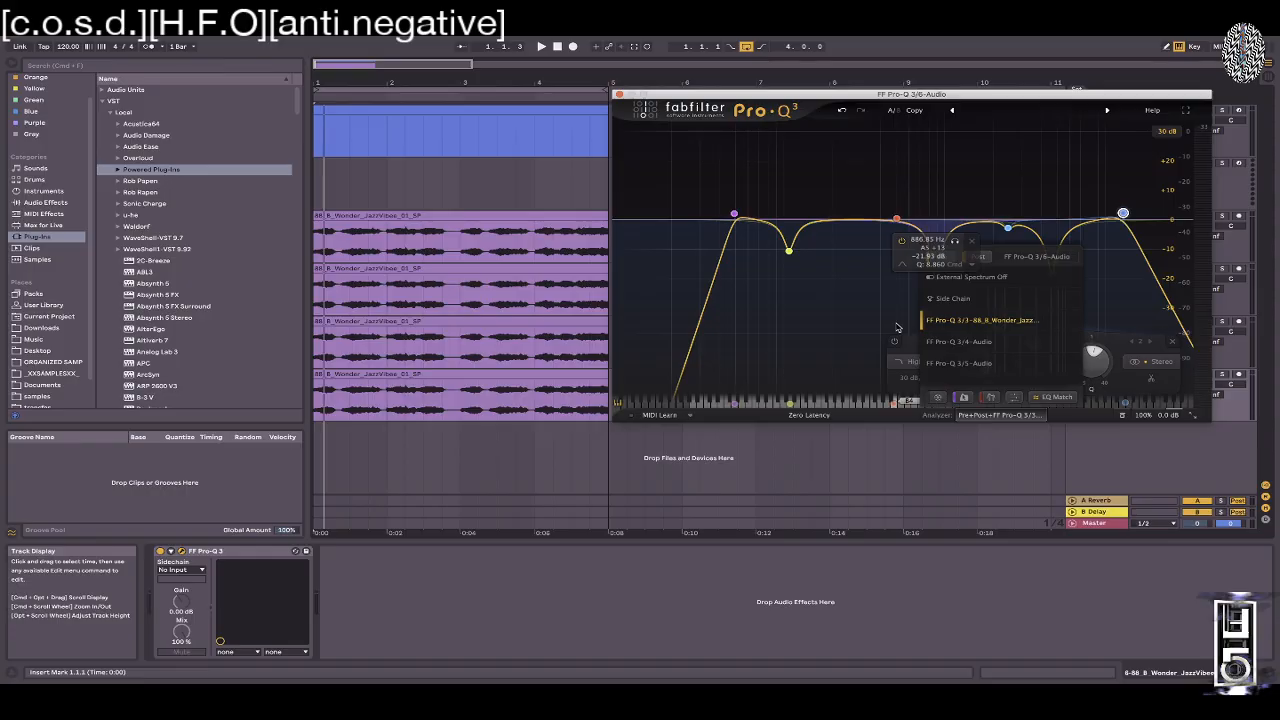
- Switch to the Preview notes listing the Pro-Q 3 functions
key("ctrl+Left")
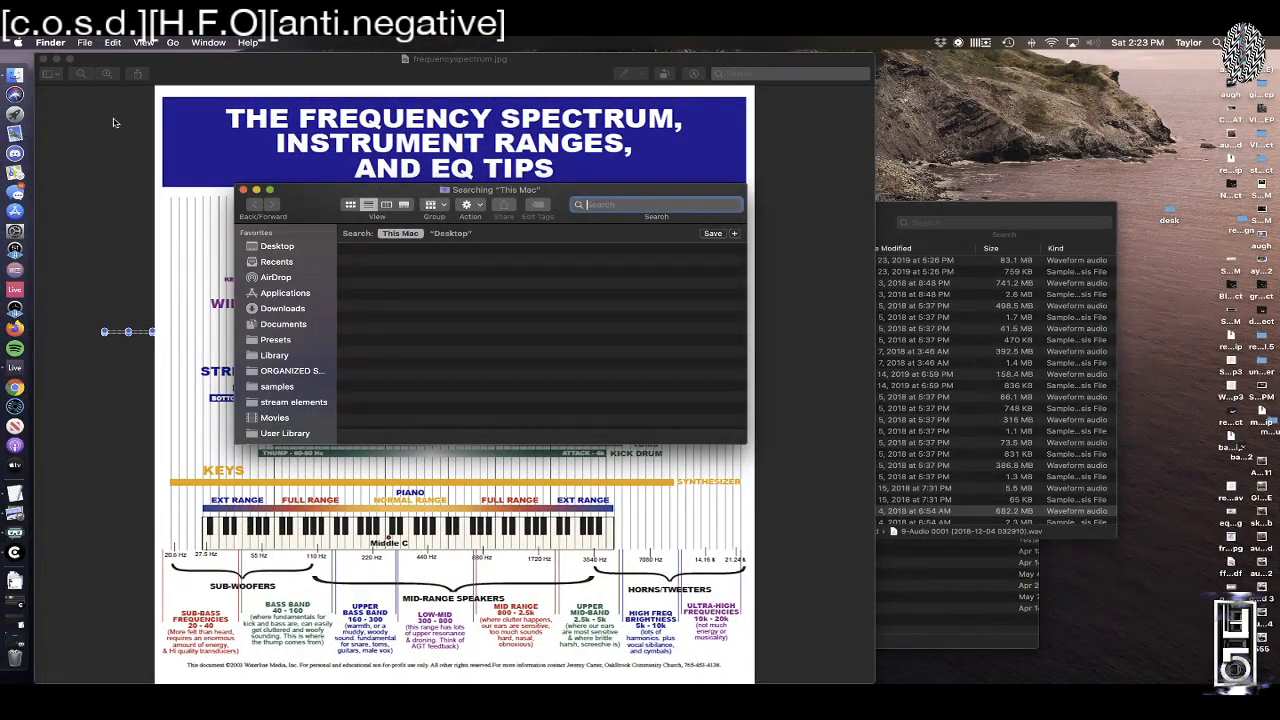
key("ctrl+Up")
key("ctrl+Right")
key("ctrl+Right")
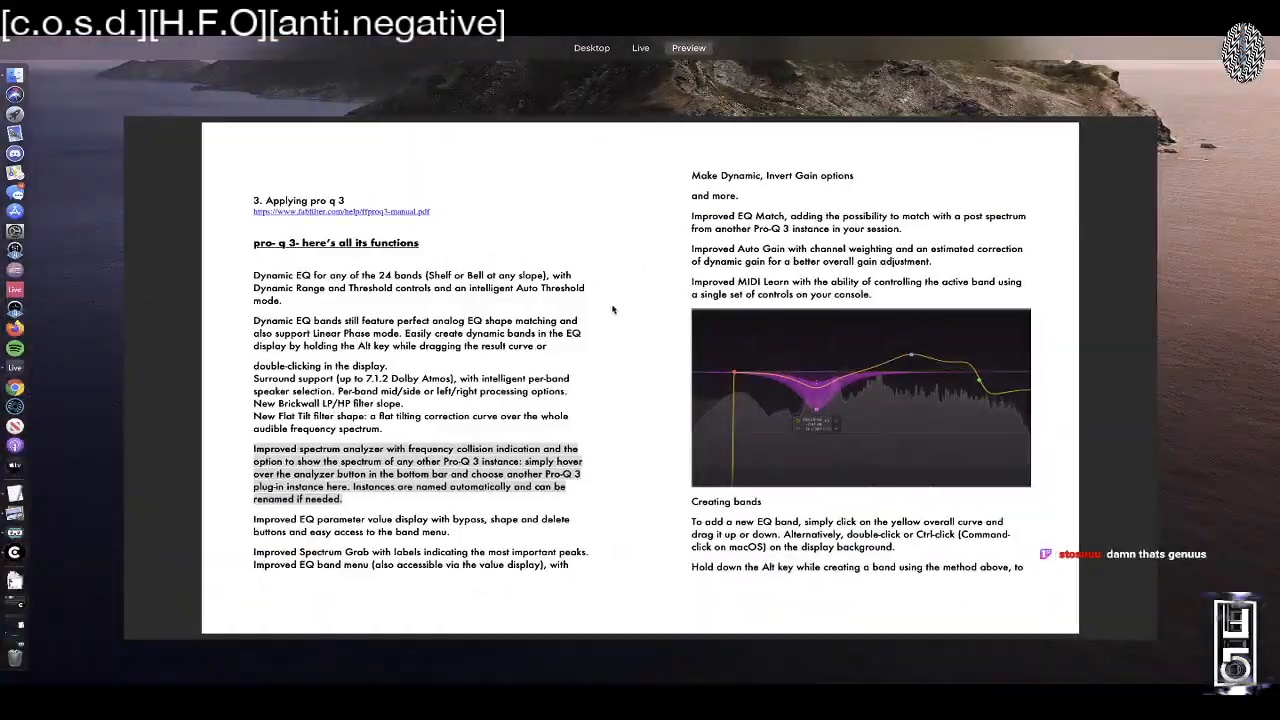
left_click(632, 313)
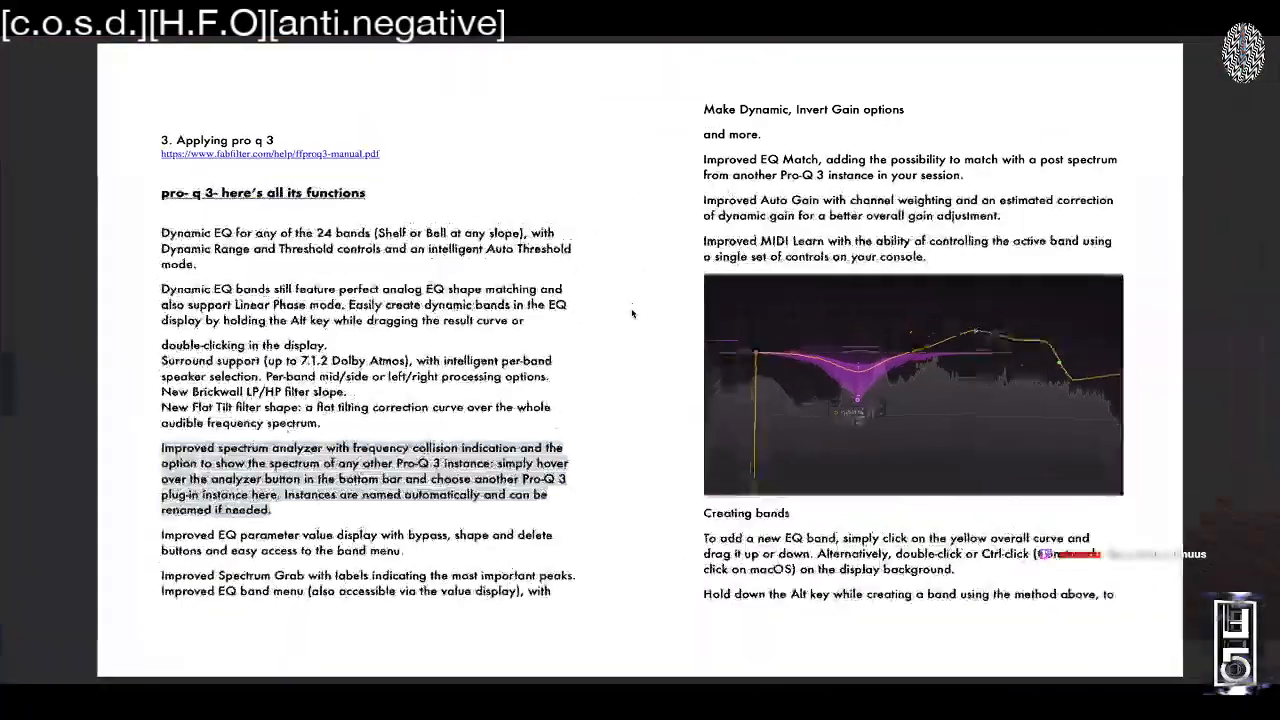
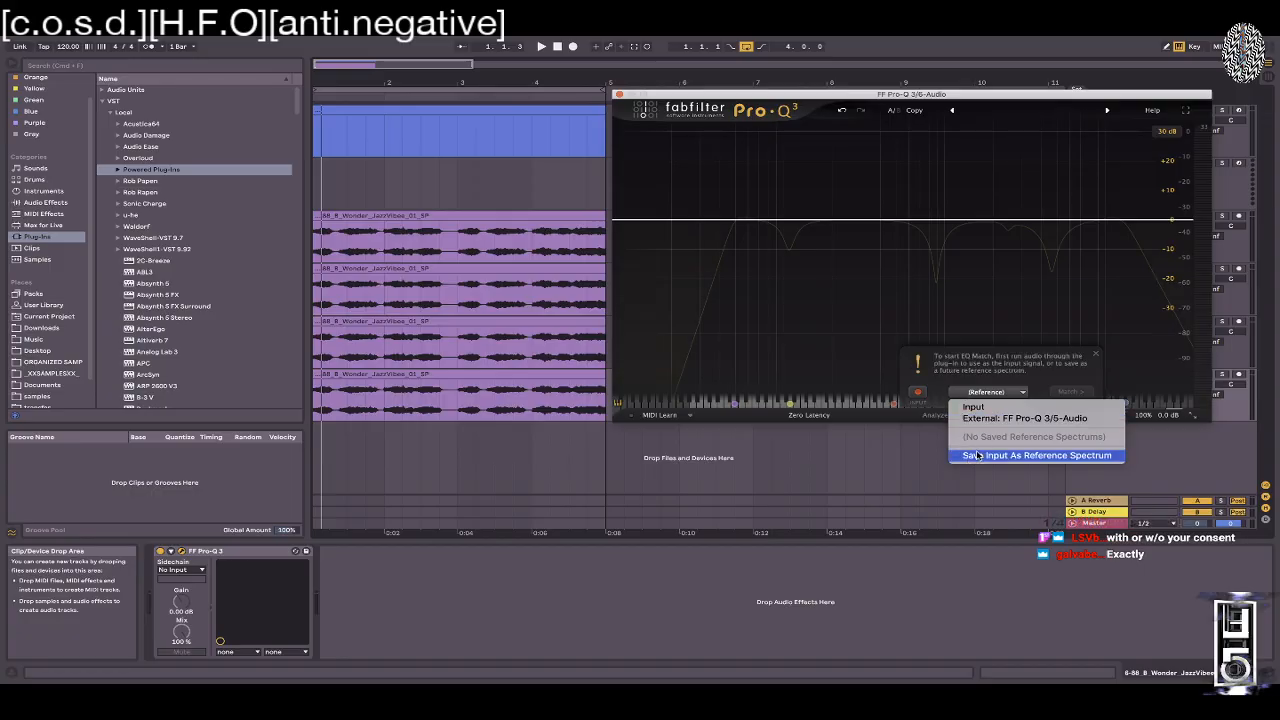
- Exit EQ Match on track 6 and soften the 886.85 Hz and upper bell cuts, placing the upper one at 5748.4 Hz and -4.56 dB
left_click(790, 346)
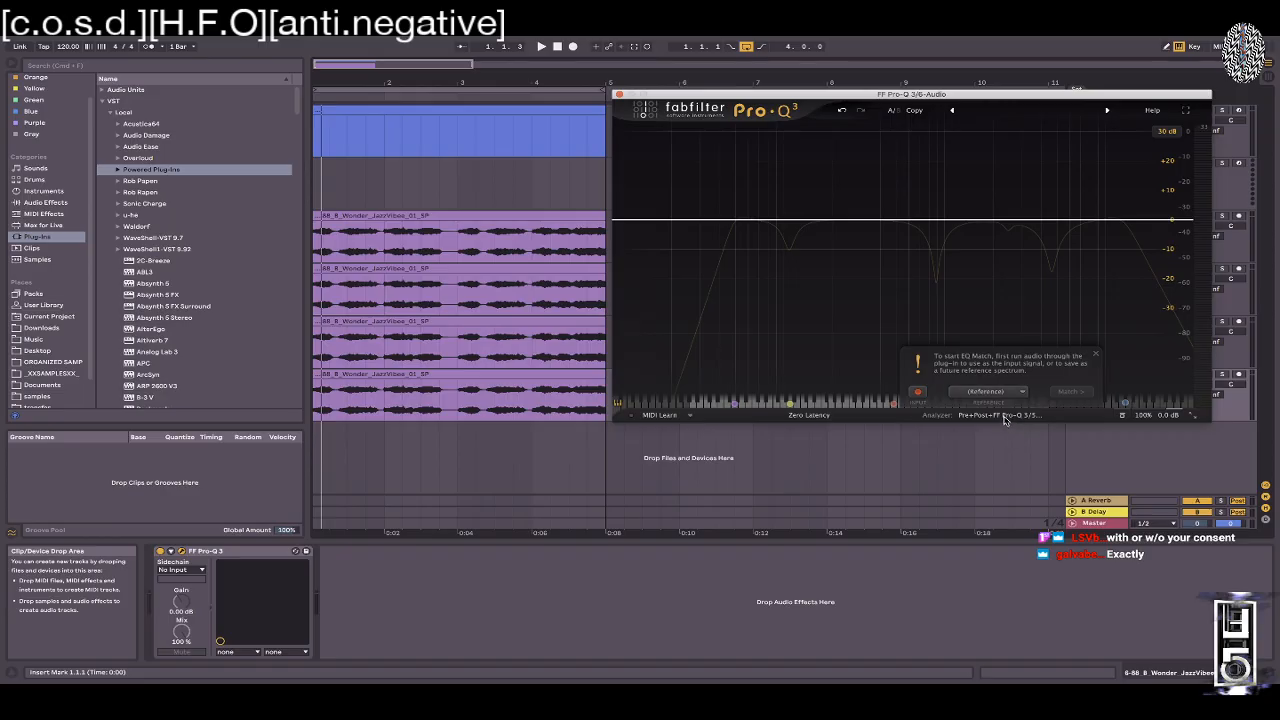
left_click(1096, 355)
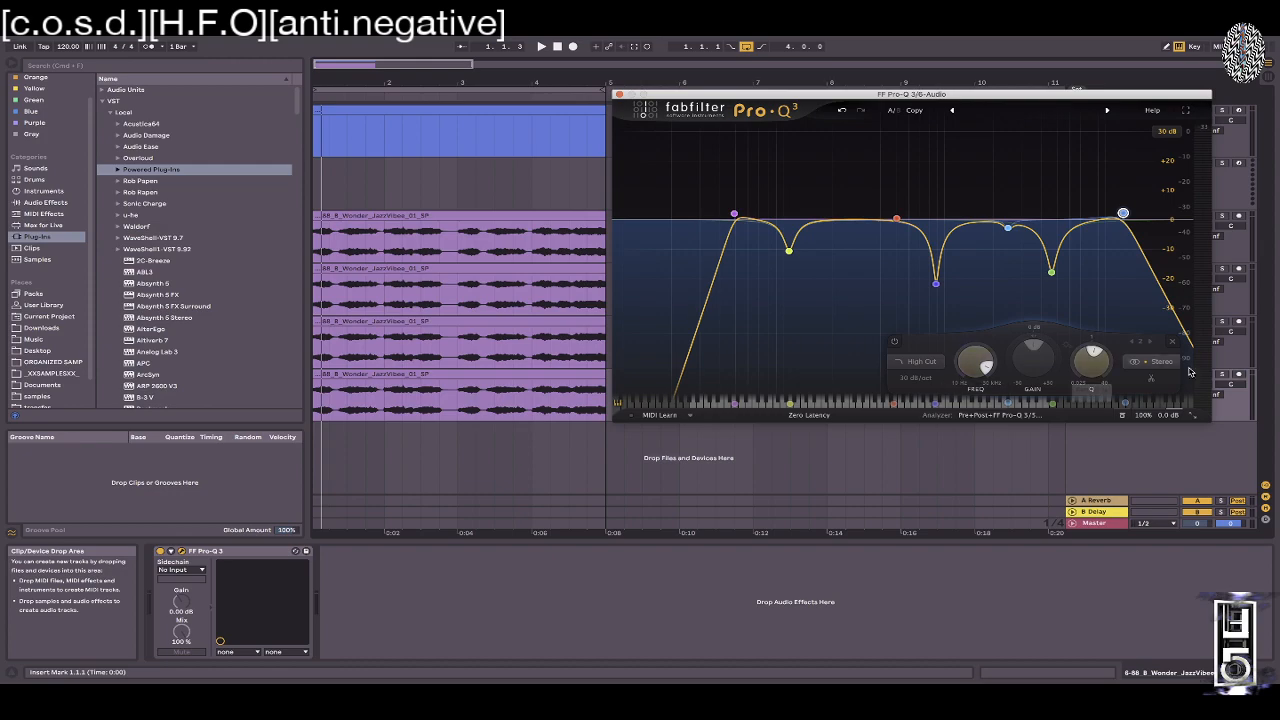
left_click(938, 280)
left_click_drag(938, 280, 893, 232)
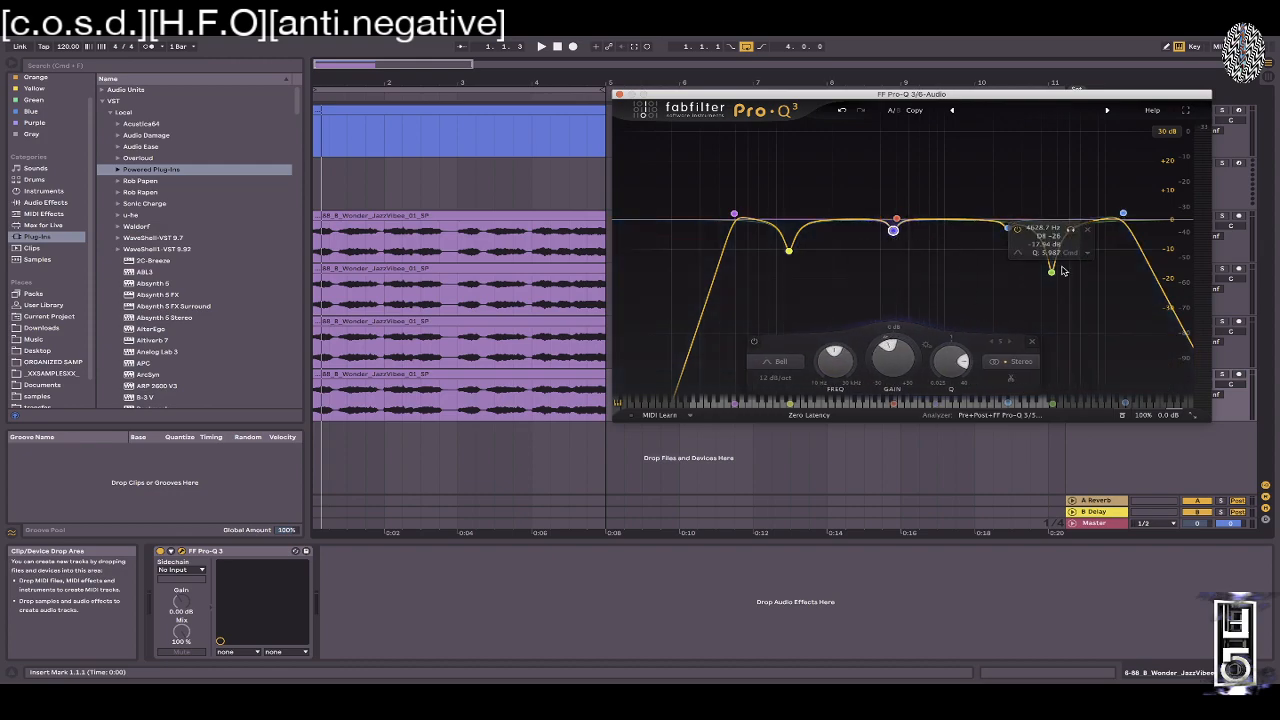
left_click_drag(1052, 272, 1069, 241)
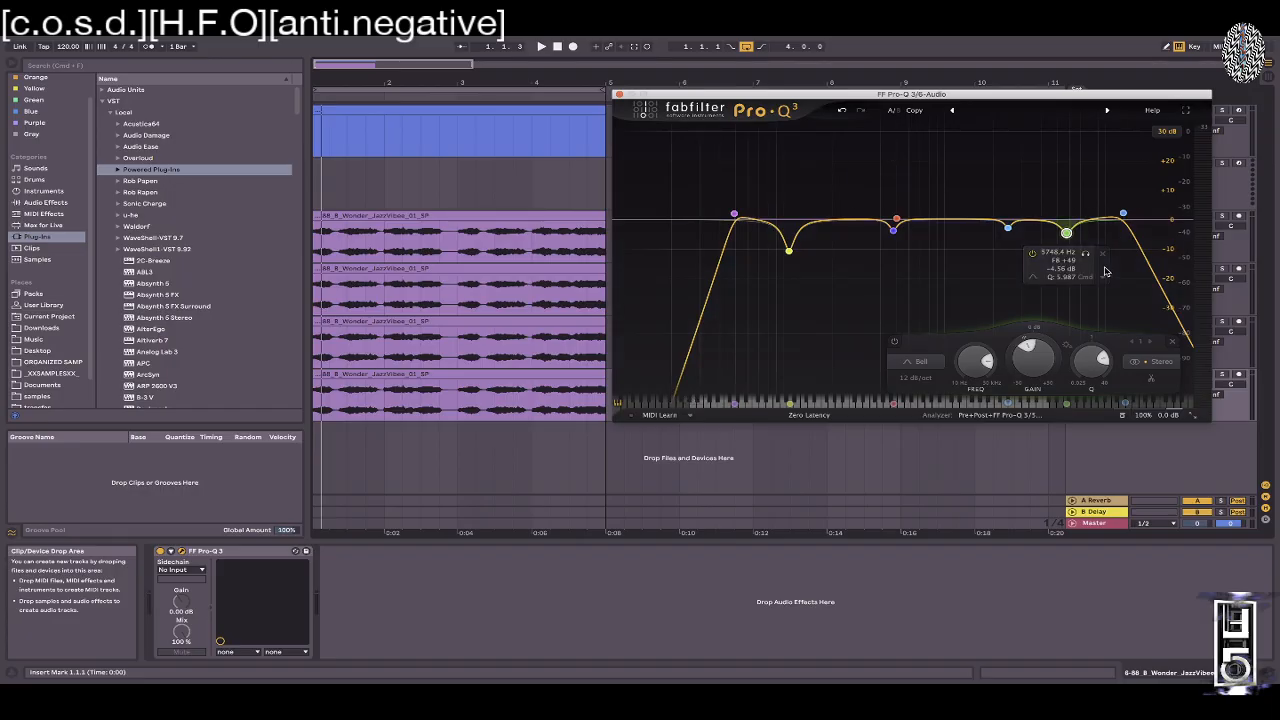
- Select all of track 6's EQ bands and shift them together to lower frequencies with deeper cuts, bringing the low cut to 36.296 Hz with Q 5.656
left_click(1112, 193)
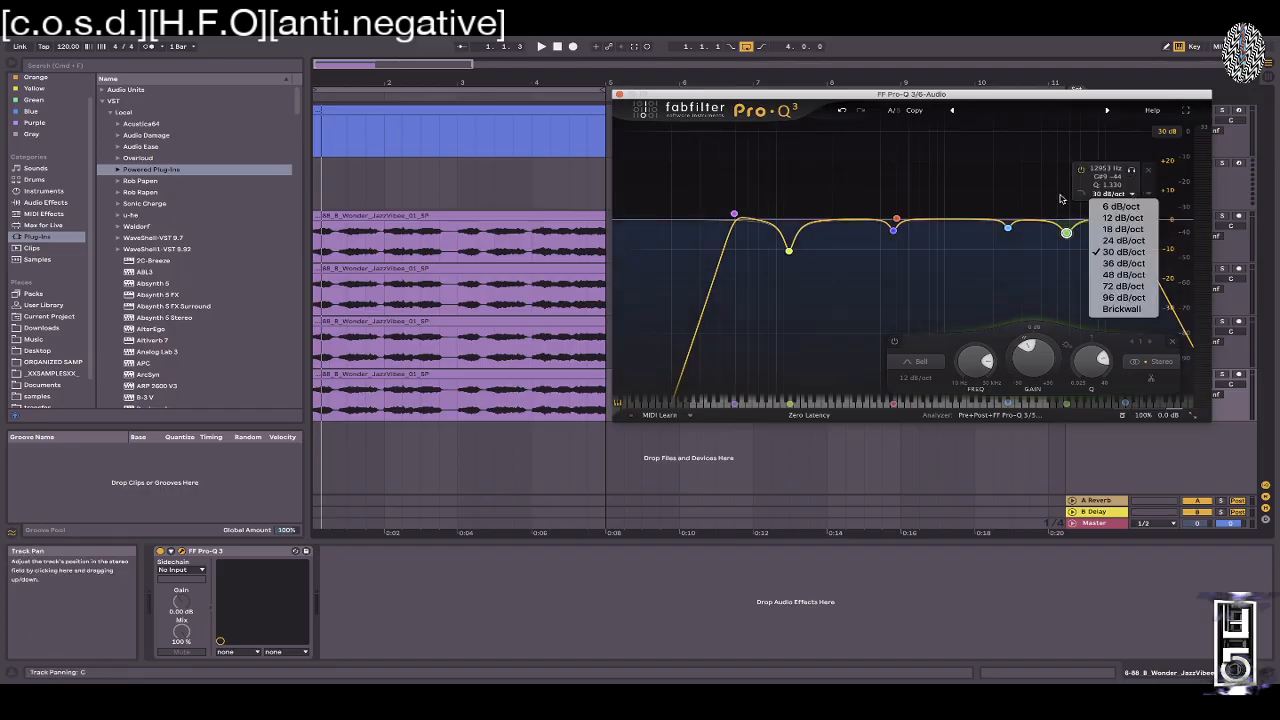
left_click(652, 235)
left_click_drag(692, 152, 1192, 320)
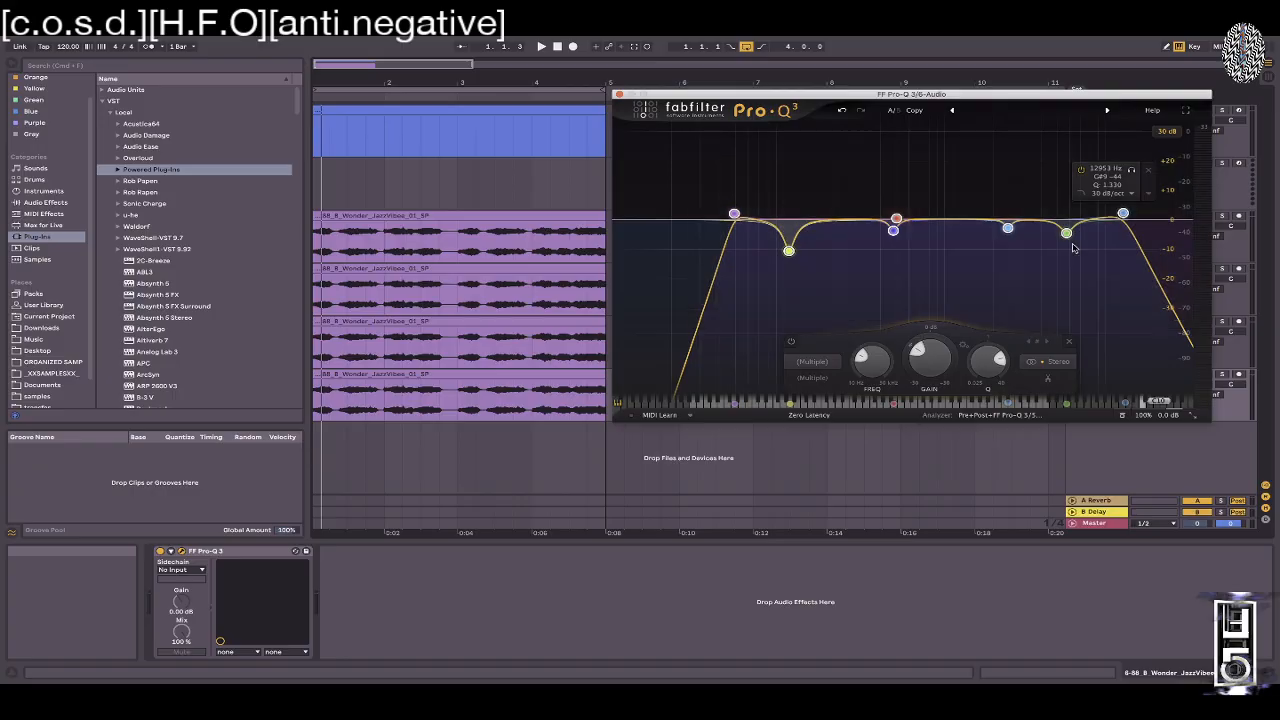
left_click_drag(899, 222, 884, 55)
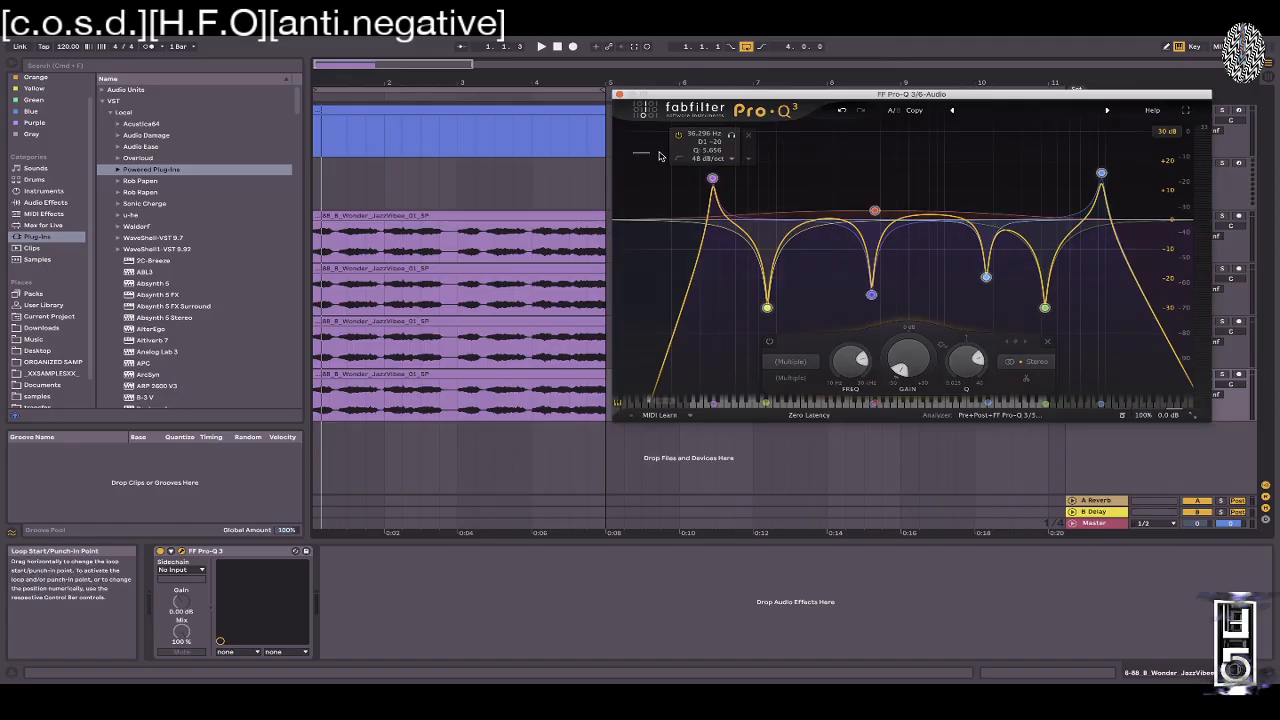
- Scale the gains of track 6's selected EQ bands together, bringing the outer cuts to -19.19 dB and narrowing their Q to 16.949
left_click_drag(876, 211, 851, 677)
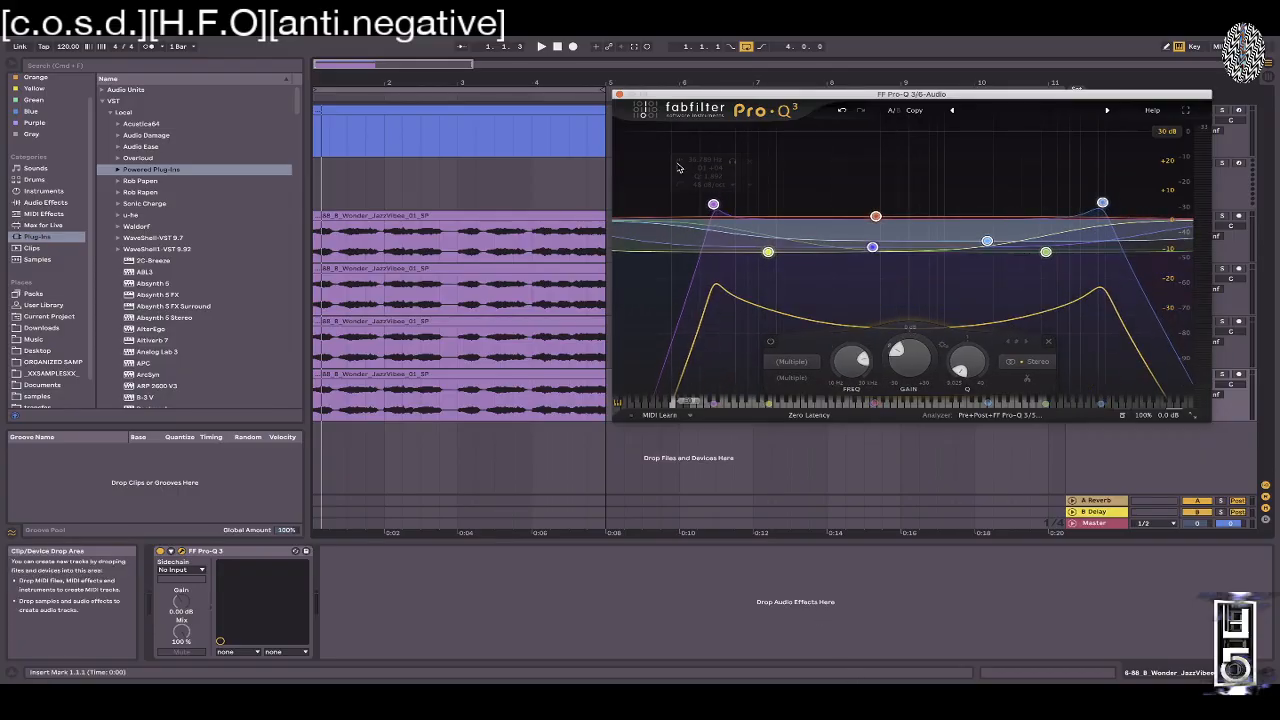
left_click_drag(698, 158, 1195, 305)
mouse_move(1055, 258)
left_mouse_down()
mouse_move(1046, 200)
mouse_move(1050, 258)
left_mouse_up()
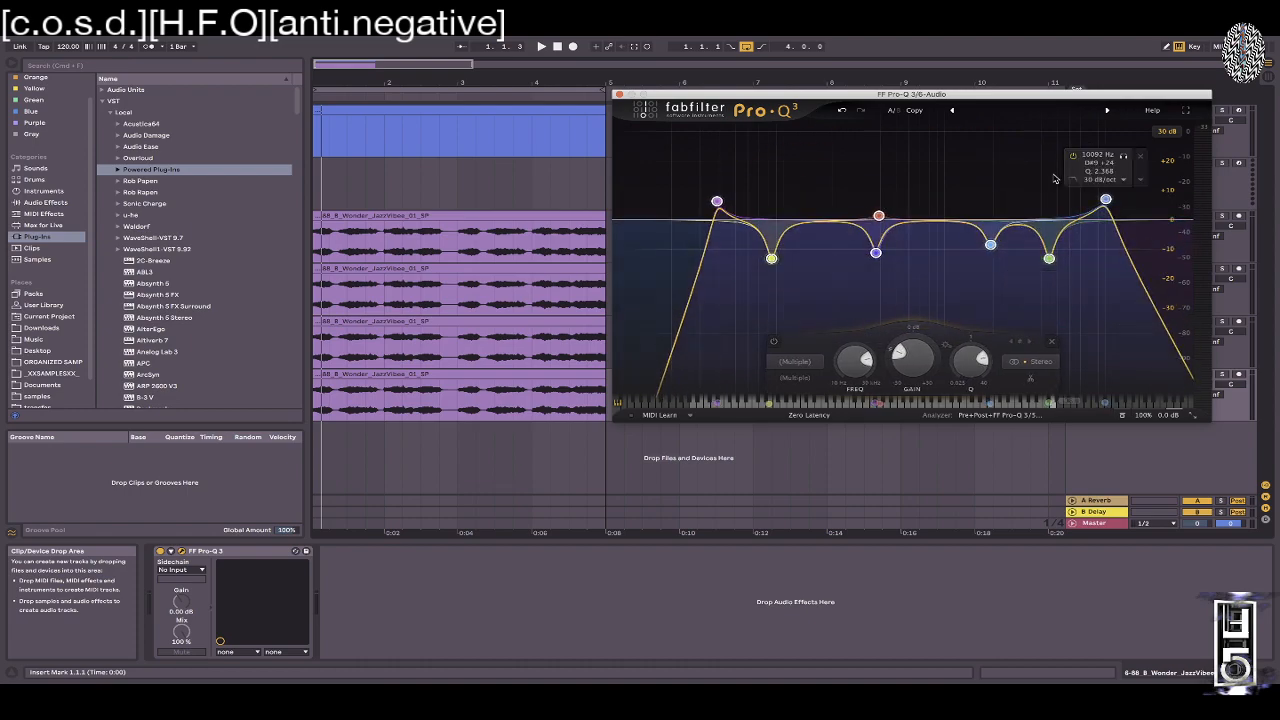
left_click_drag(878, 216, 888, 42)
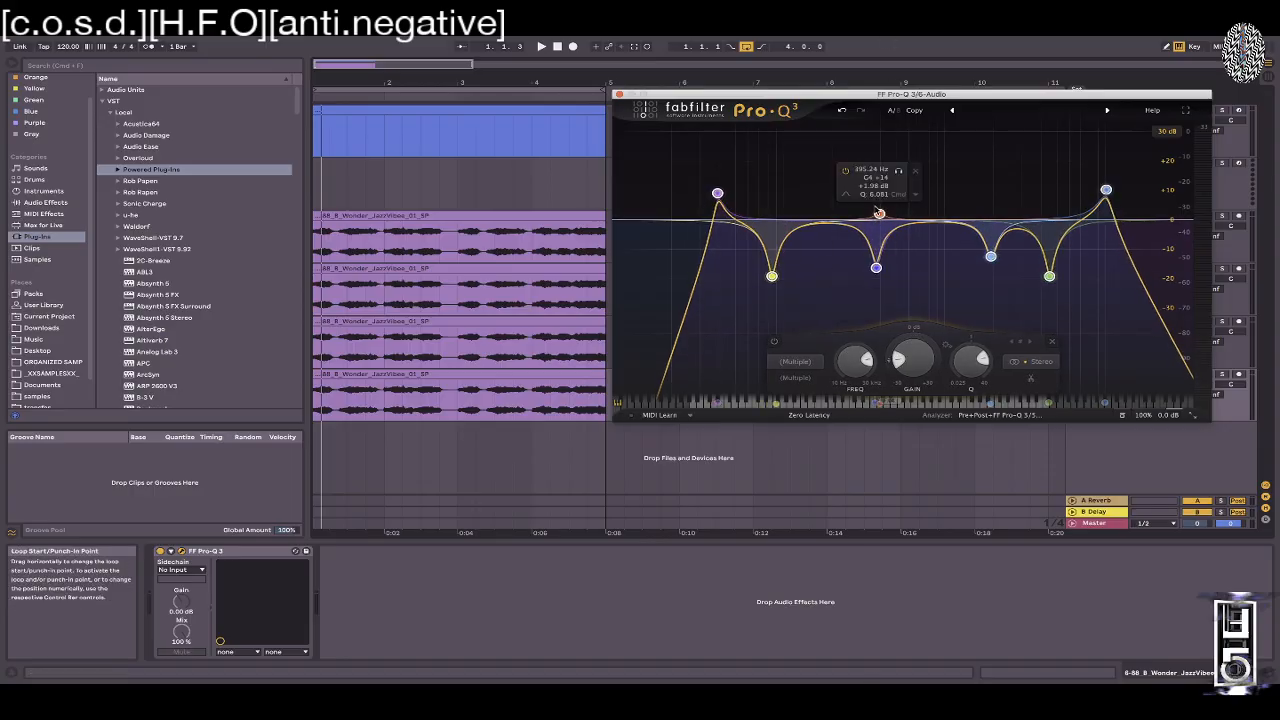
mouse_move(881, 201)
left_mouse_down()
mouse_move(877, 159)
mouse_move(883, 287)
mouse_move(876, 217)
left_mouse_up()
left_click_drag(870, 267, 871, 269)
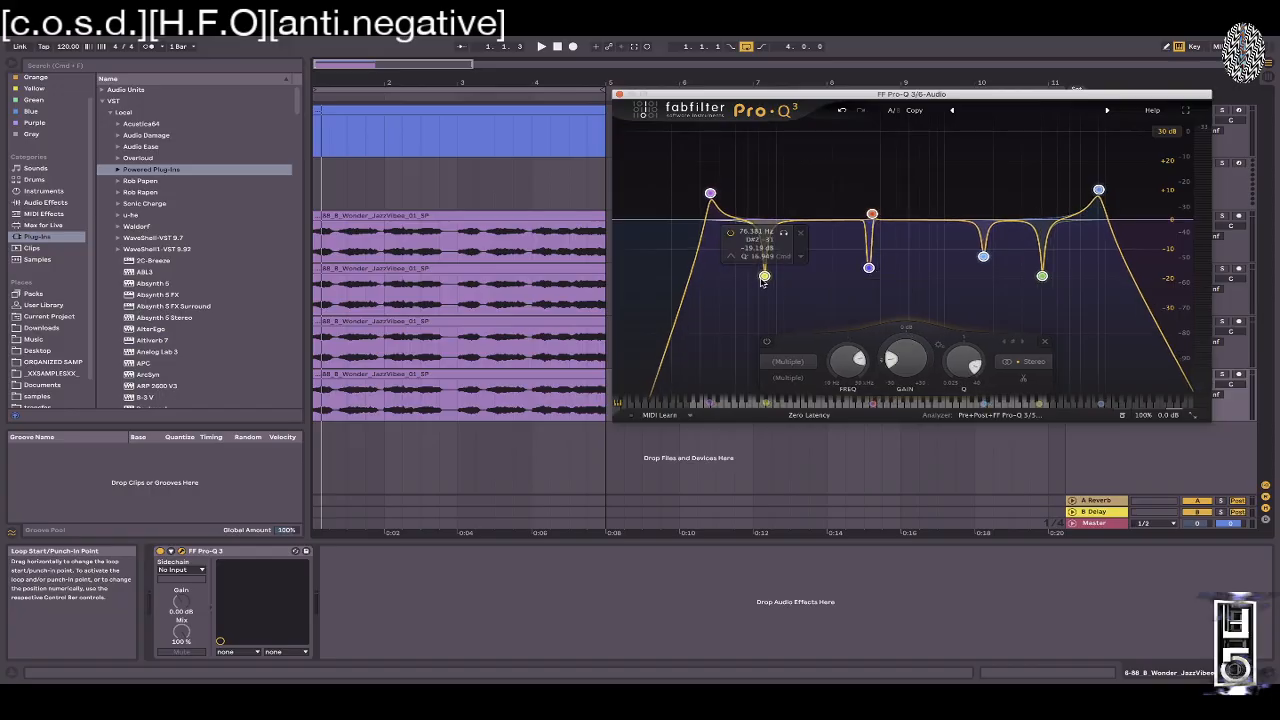
- Steepen track 6's low cut and change the high cut at 9150.9 Hz to a Brickwall slope
left_click(711, 194, "alt+shift")
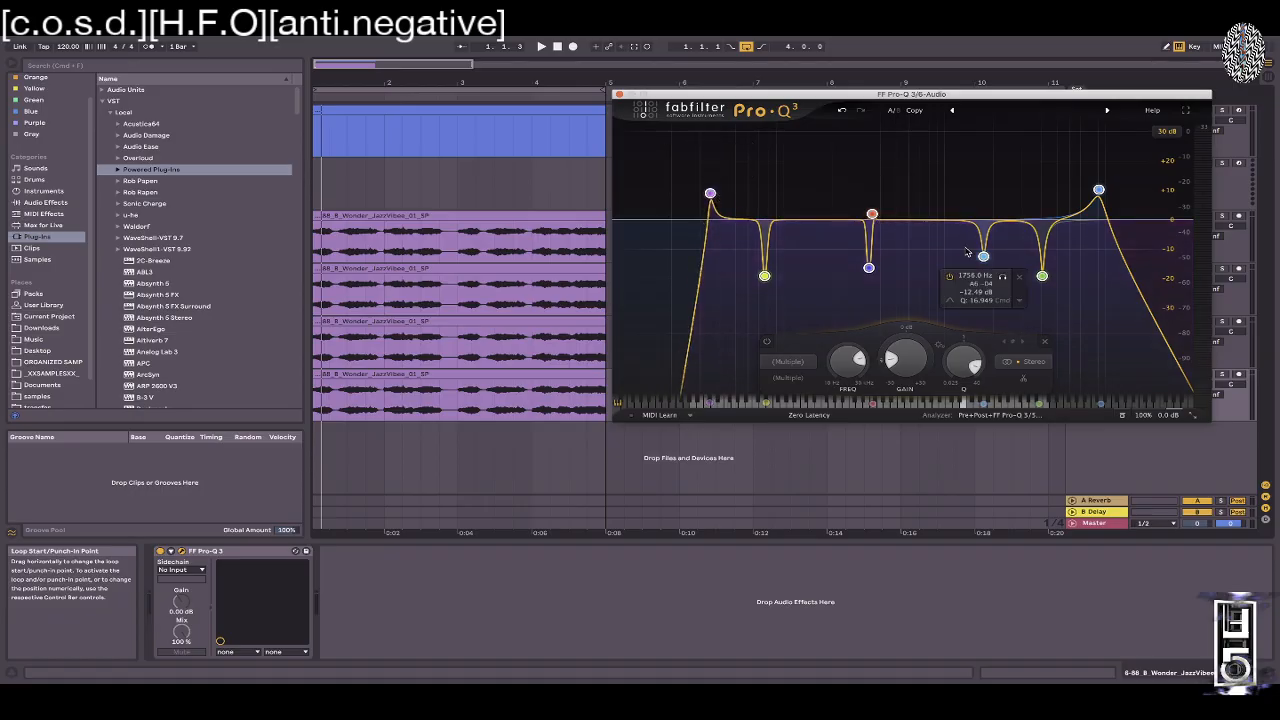
scroll(1042, 276, "up", 5)
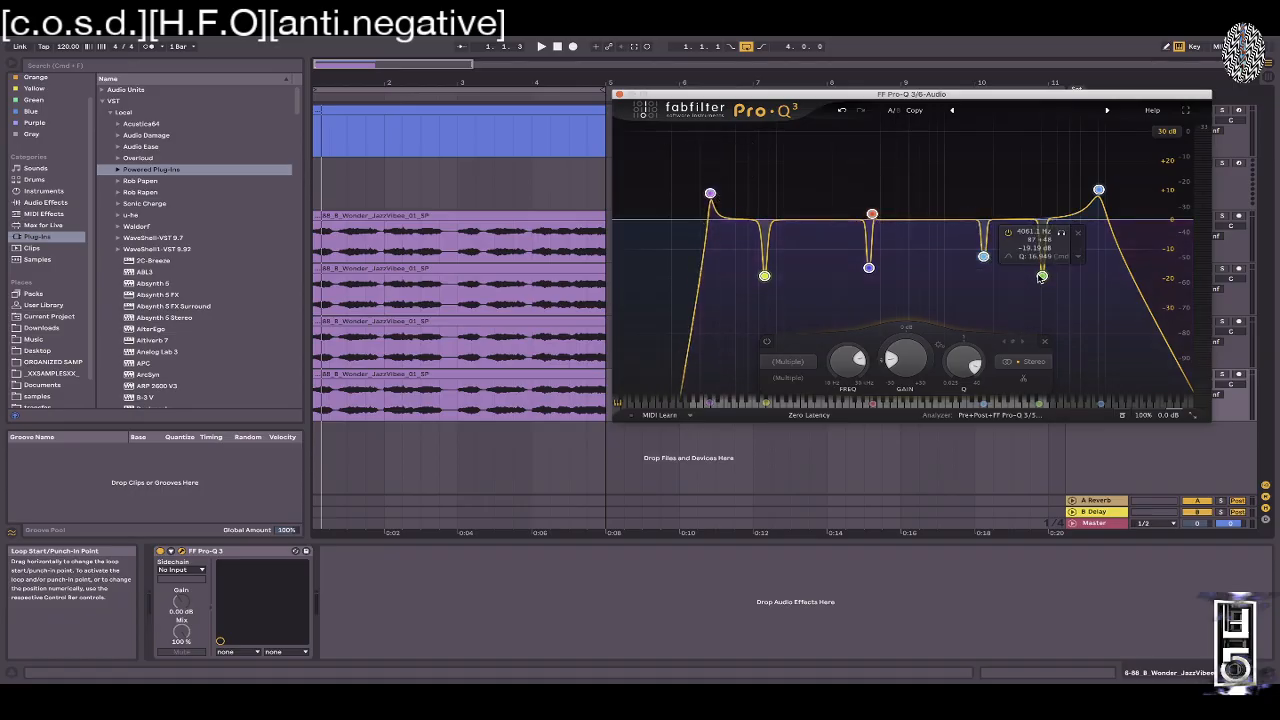
left_click(1099, 190, "alt+shift")
left_click(1099, 190, "alt+shift")
left_click(1099, 190, "alt+shift")
left_click(1099, 190, "alt+shift")
left_click(1099, 190, "alt+shift")
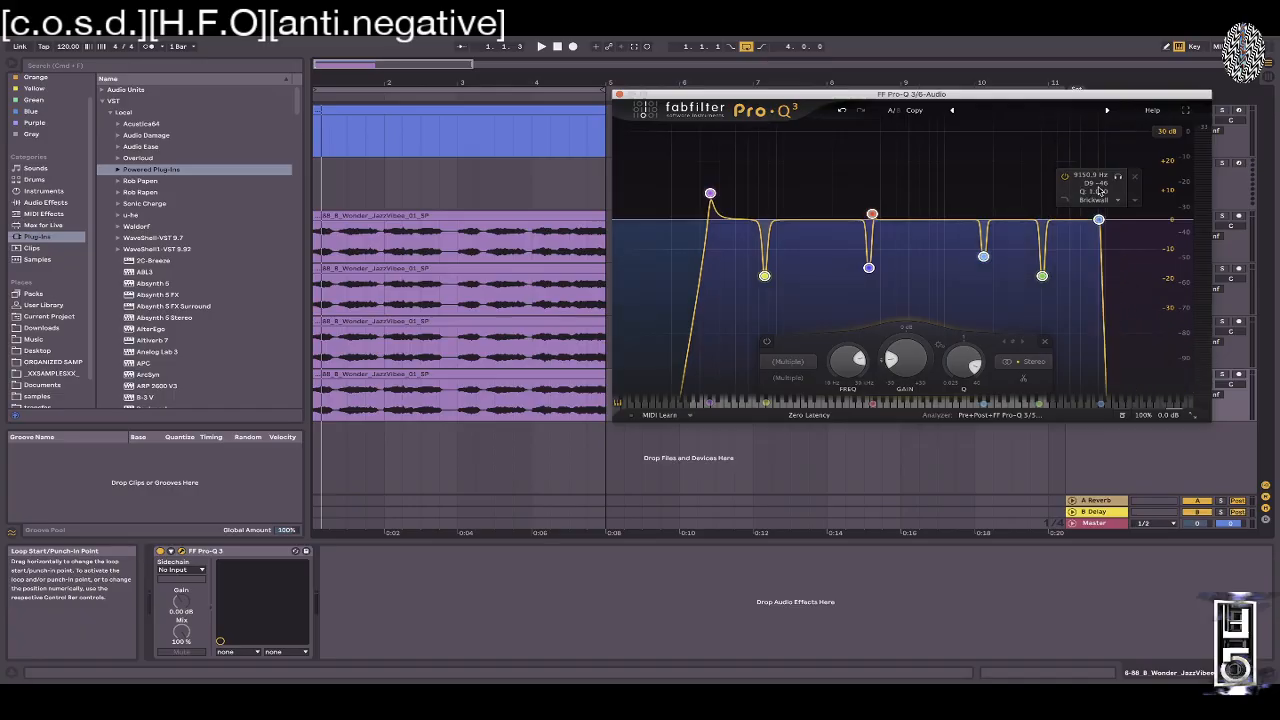
- Shift all bands lower with deeper cuts, bringing the high cut to 8022.6 Hz, and cycle that band through other filter shapes
left_click_drag(1100, 221, 1090, 151)
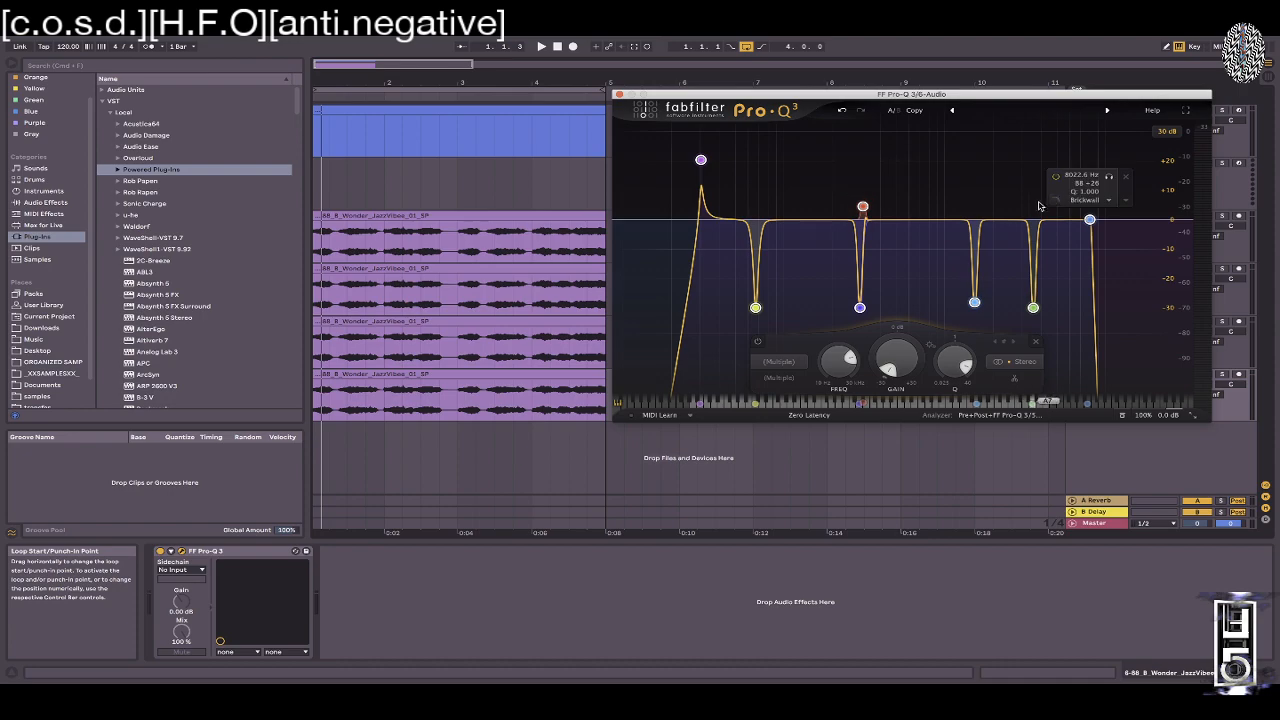
left_click(1090, 221)
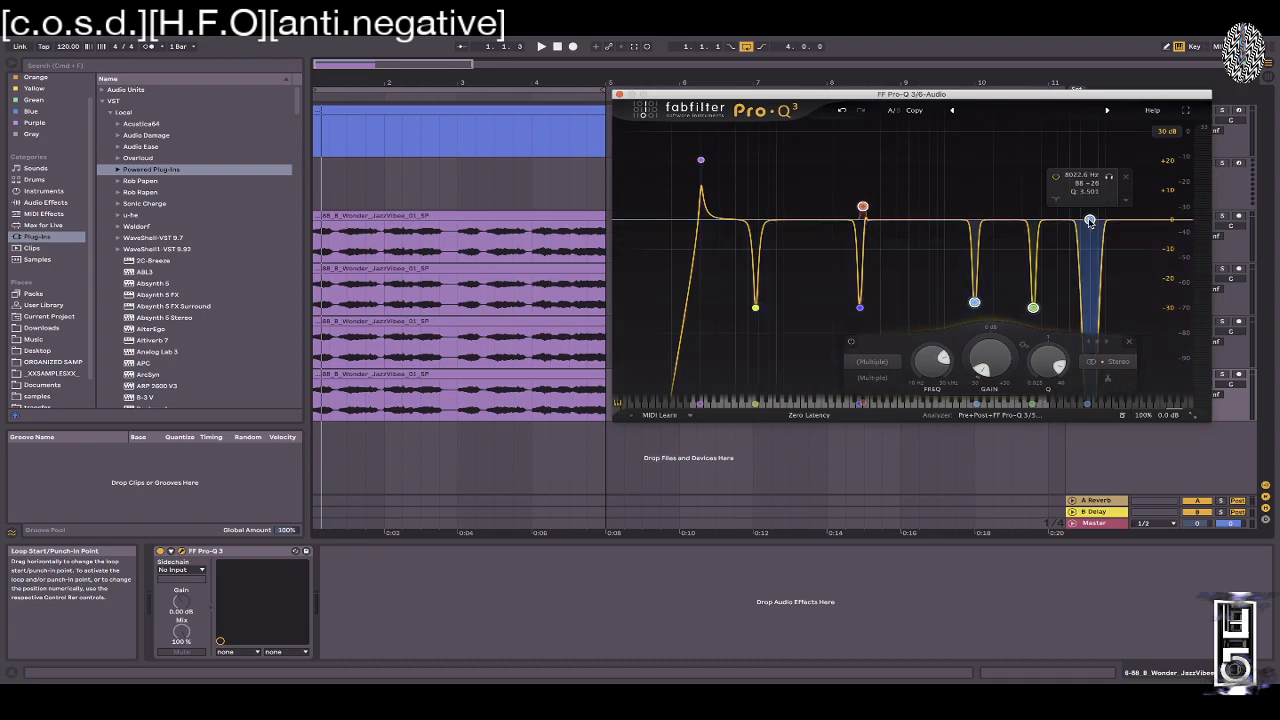
left_click(1090, 221, "alt+super")
left_click(1090, 221, "alt+super")
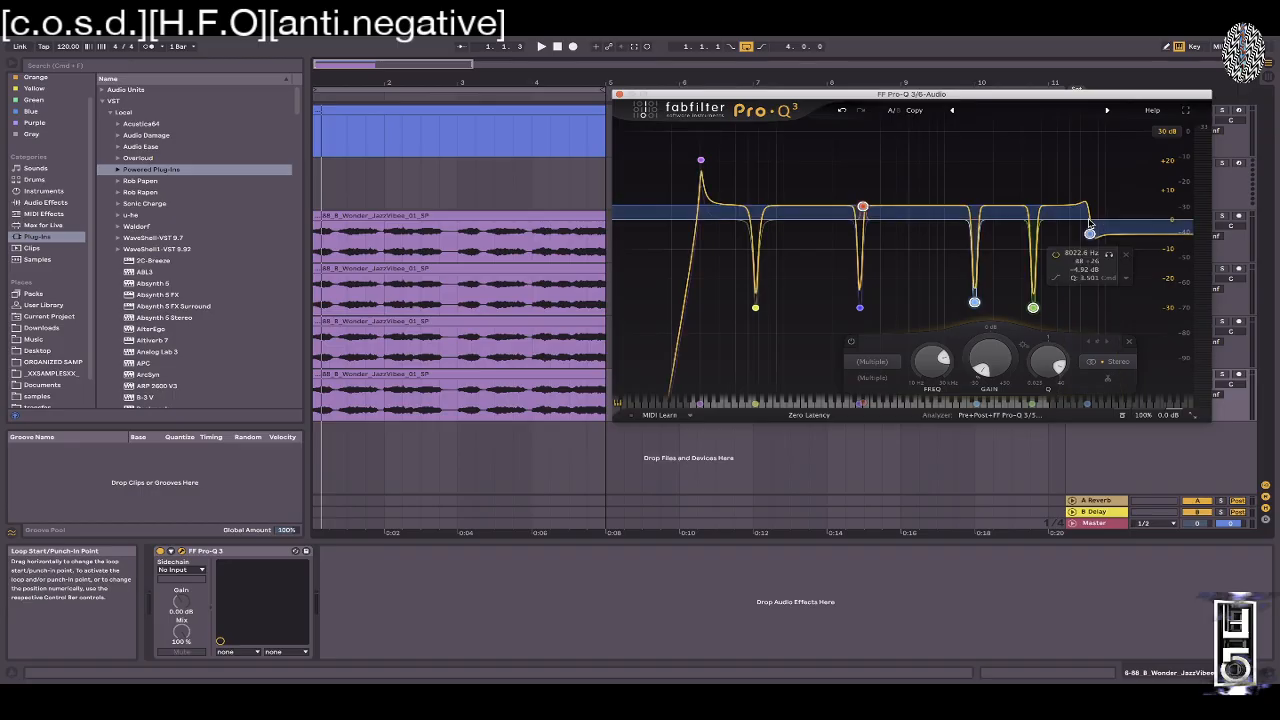
left_click(1090, 221, "alt+super")
left_click(1091, 236, "alt+super")
left_click(1091, 236, "alt+super")
left_click(1091, 236, "alt+super")
left_click(1091, 223, "alt+super")
left_click(1091, 232, "alt+super")
left_click(1091, 225, "alt+super")
left_click(1090, 225, "alt+super")
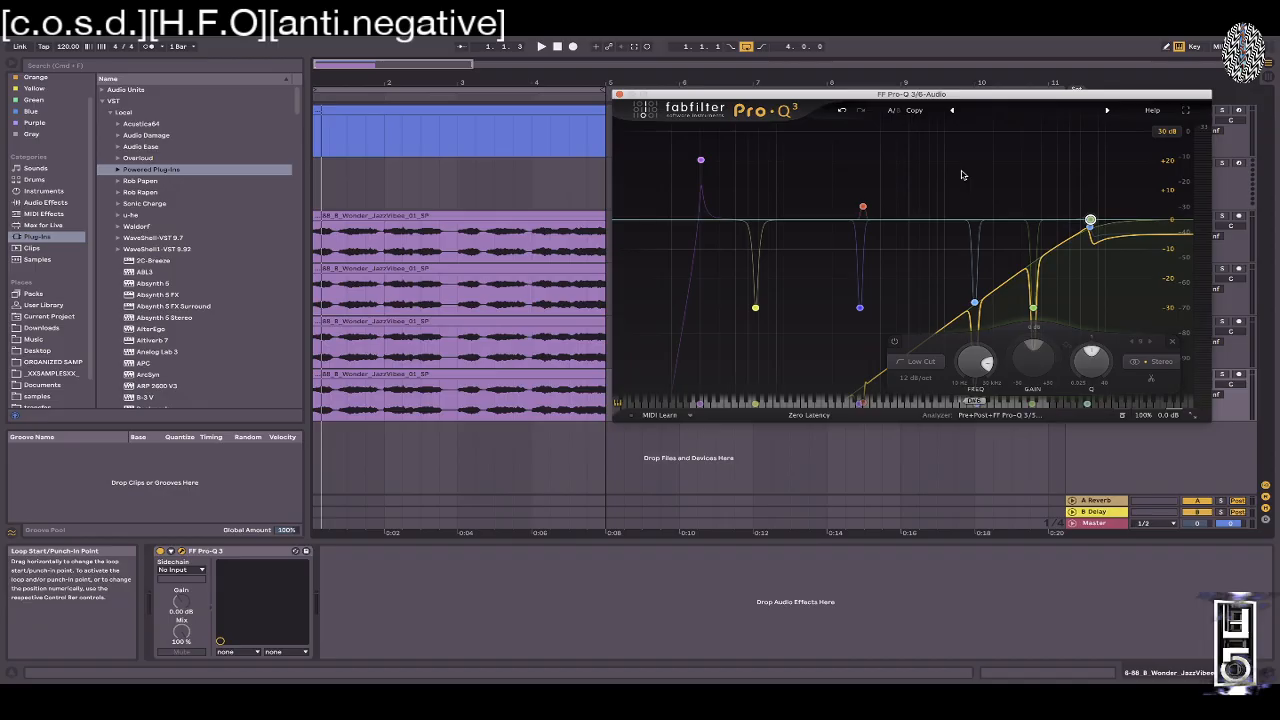
- Separate the bands stacked near 8 kHz, moving the high shelf below the 1.7 kHz-area cut and the low cut beside the lowest peak
left_click_drag(1090, 219, 940, 207)
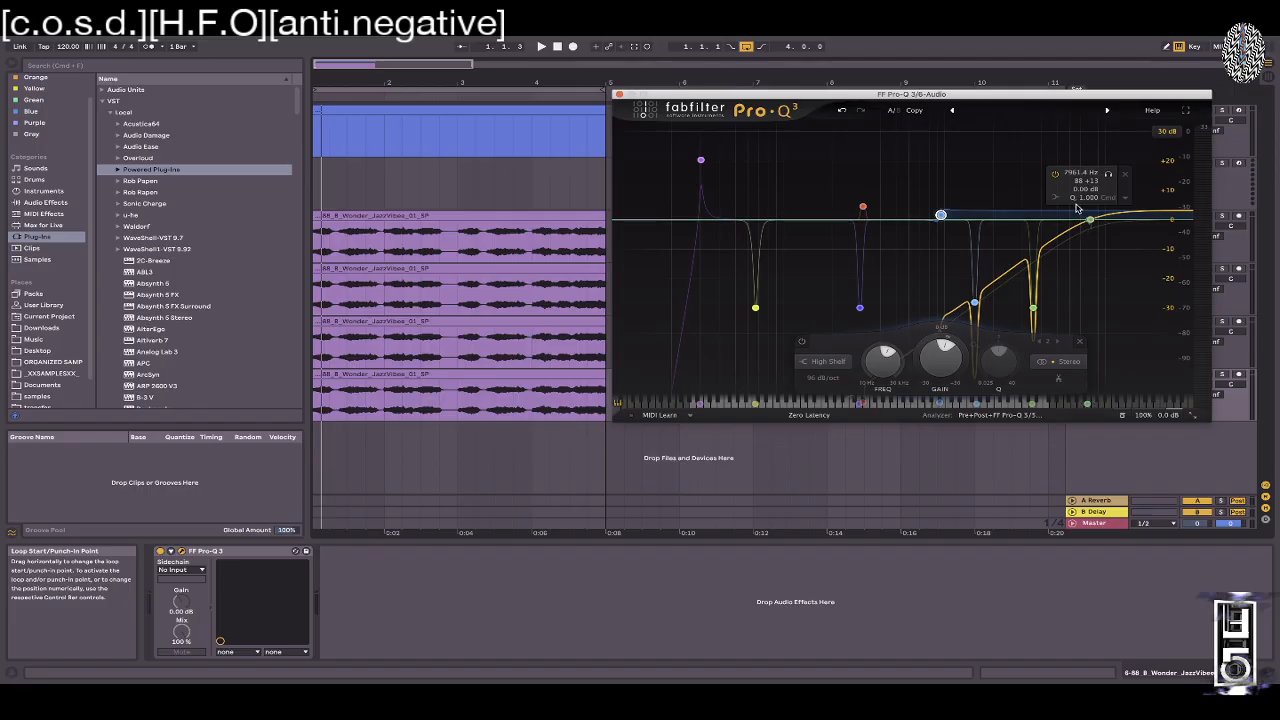
left_click_drag(1090, 216, 719, 215)
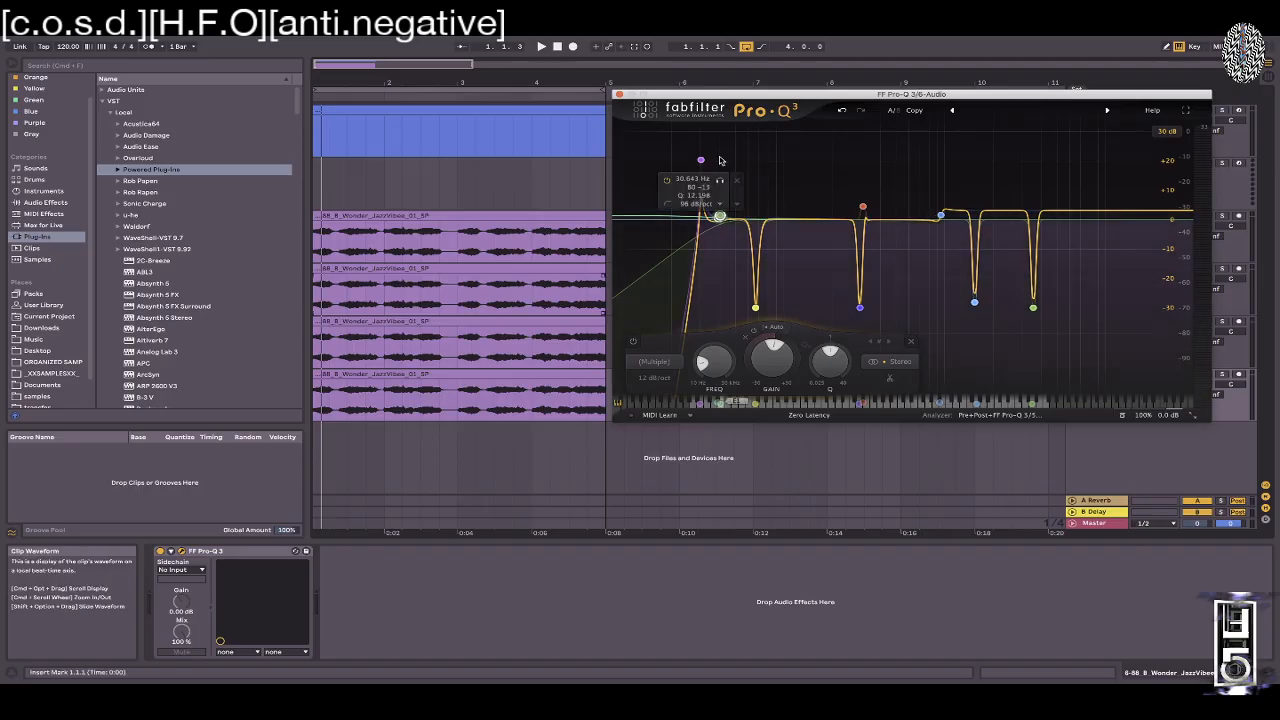
- Select all bands, move them lower together so the narrow cuts become boosts, and widen the bells to a Q of 2.213
left_click_drag(677, 153, 1188, 390)
left_click_drag(1033, 310, 959, 172)
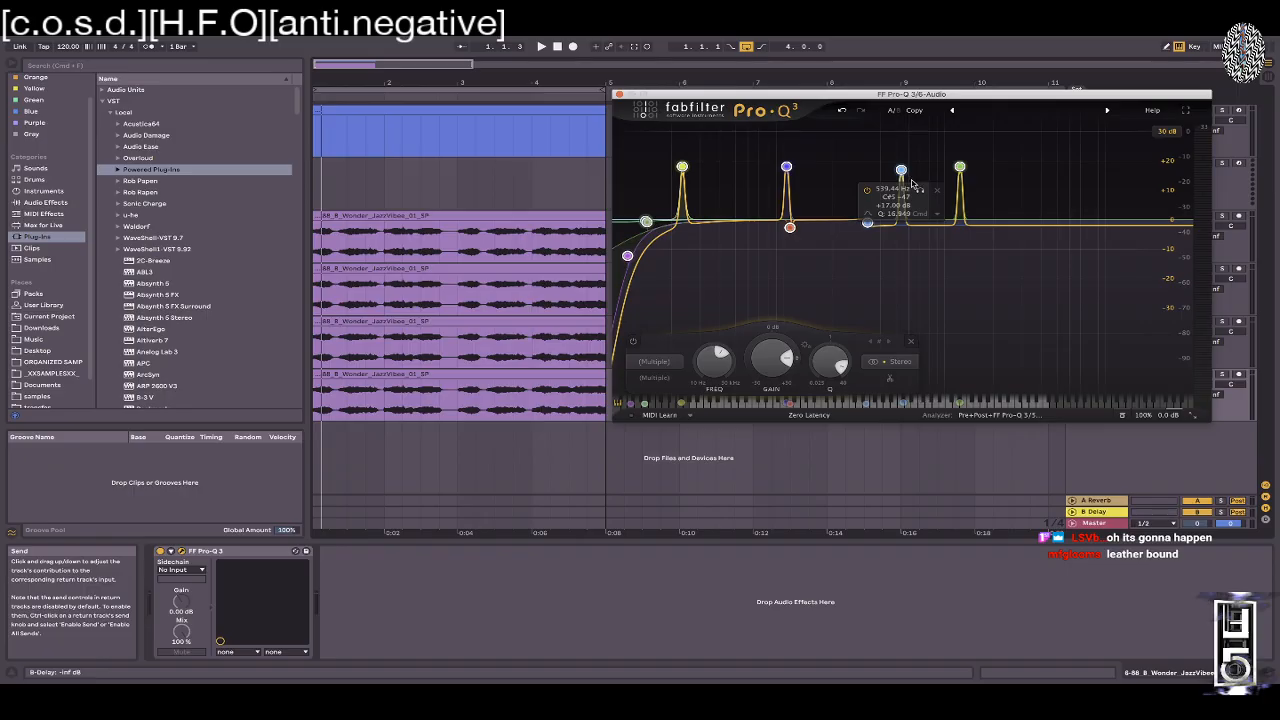
scroll(903, 180, "down", 10)
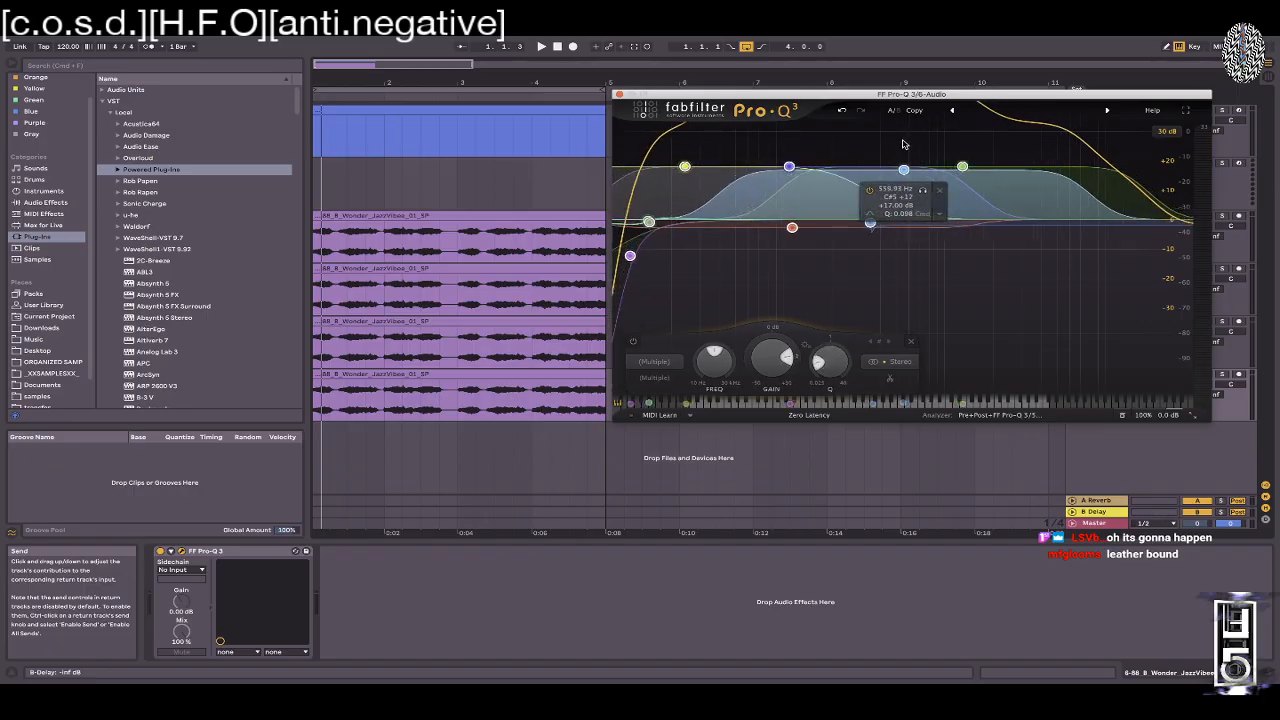
left_click_drag(903, 189, 901, 190)
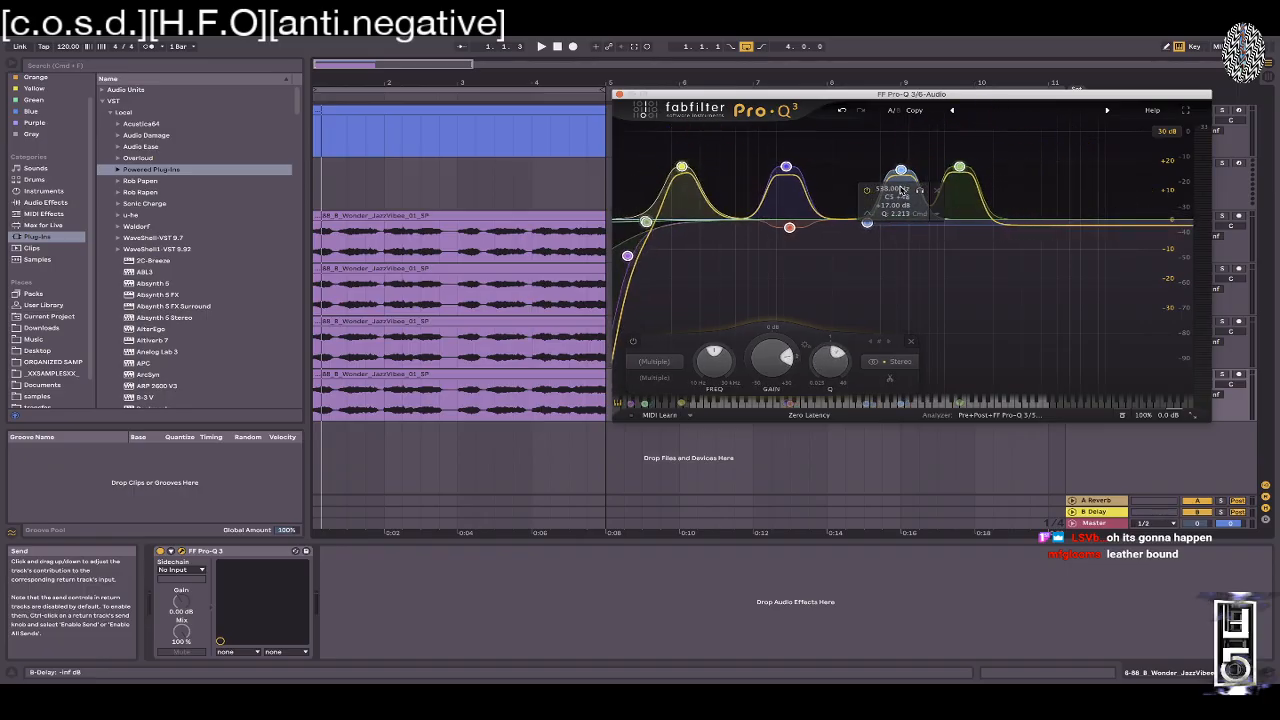
- Cycle the shape of the lowest boosted bell through low shelf and low cut to a high shelf
left_click_drag(633, 137, 1131, 328)
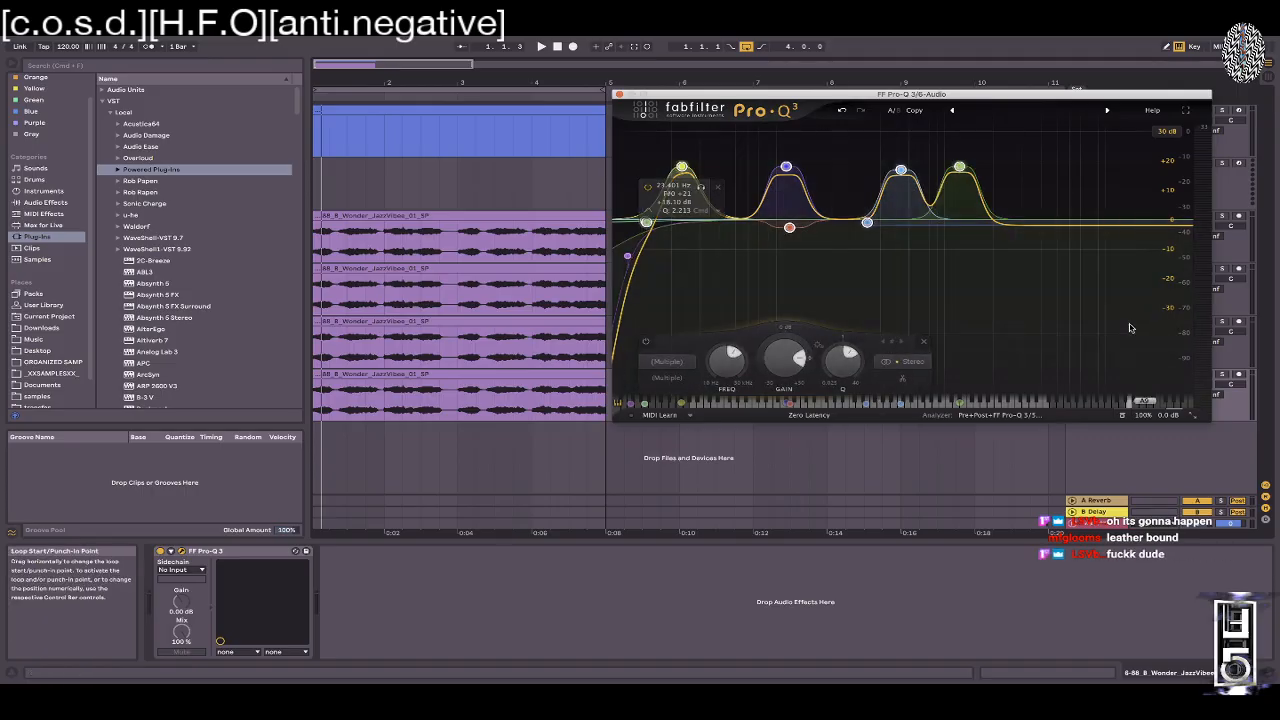
left_click(685, 169, "alt+super")
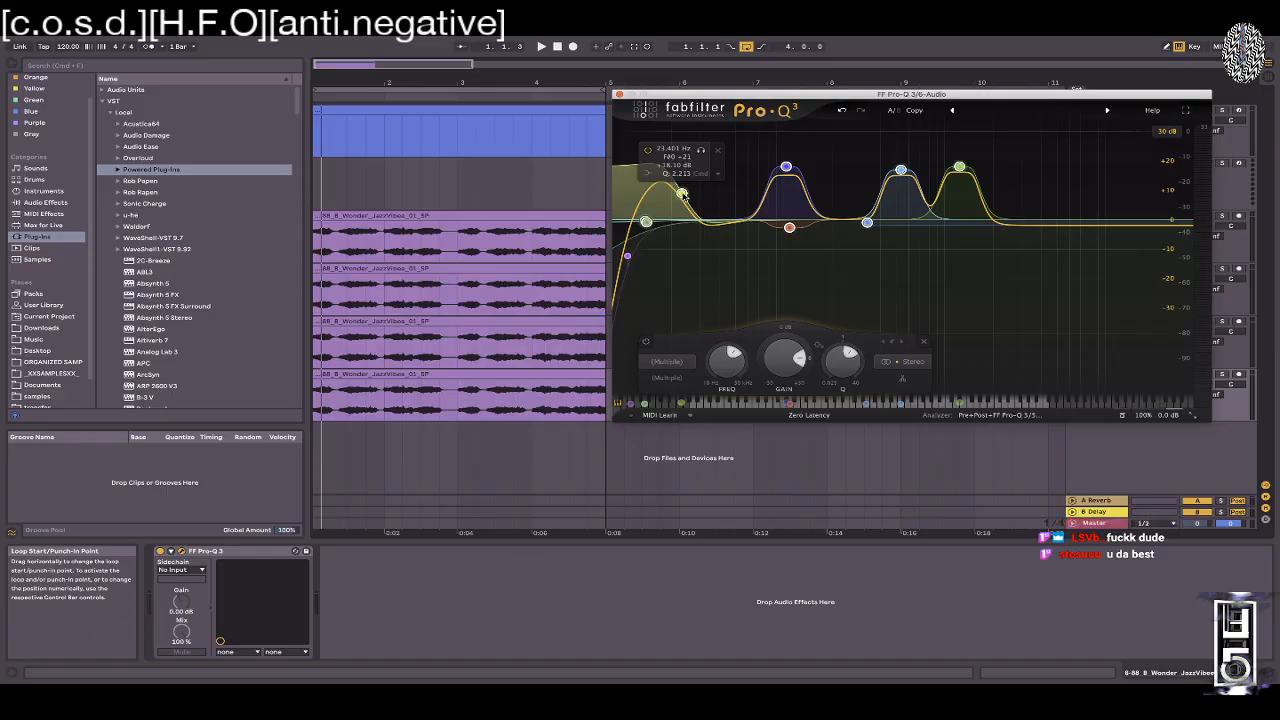
left_click(682, 195, "alt+super")
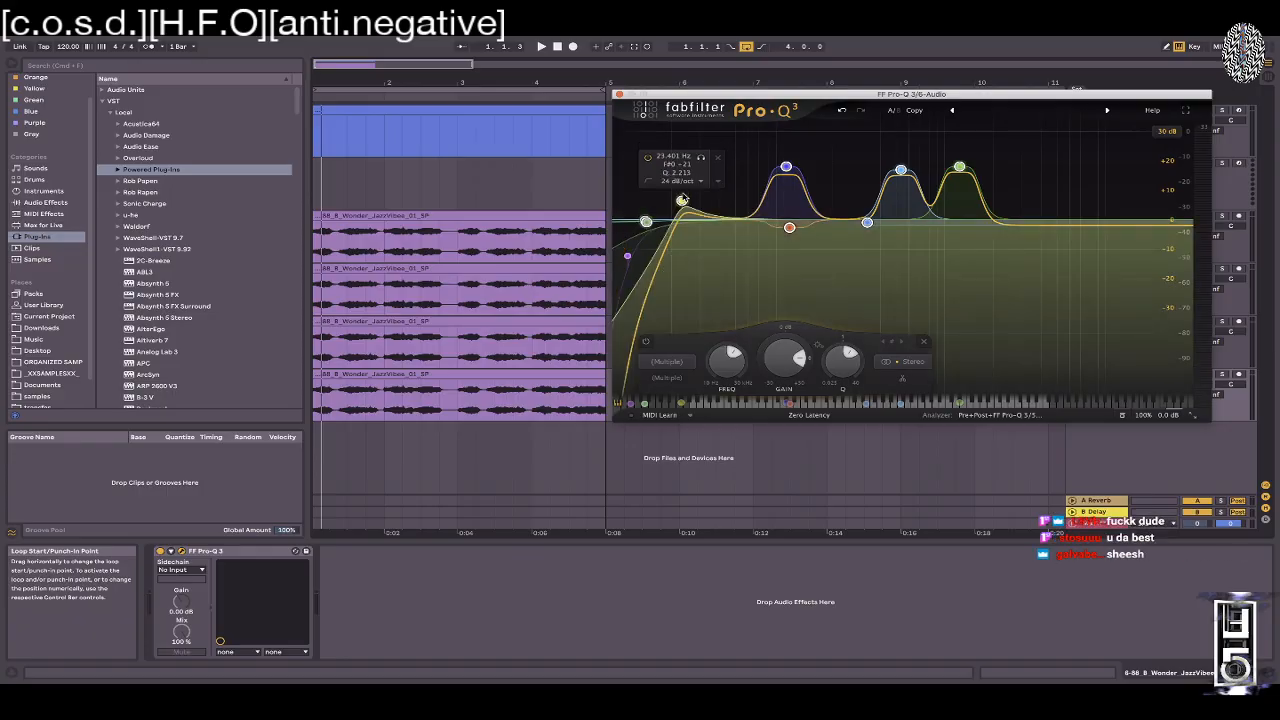
left_click(683, 204, "alt+super")
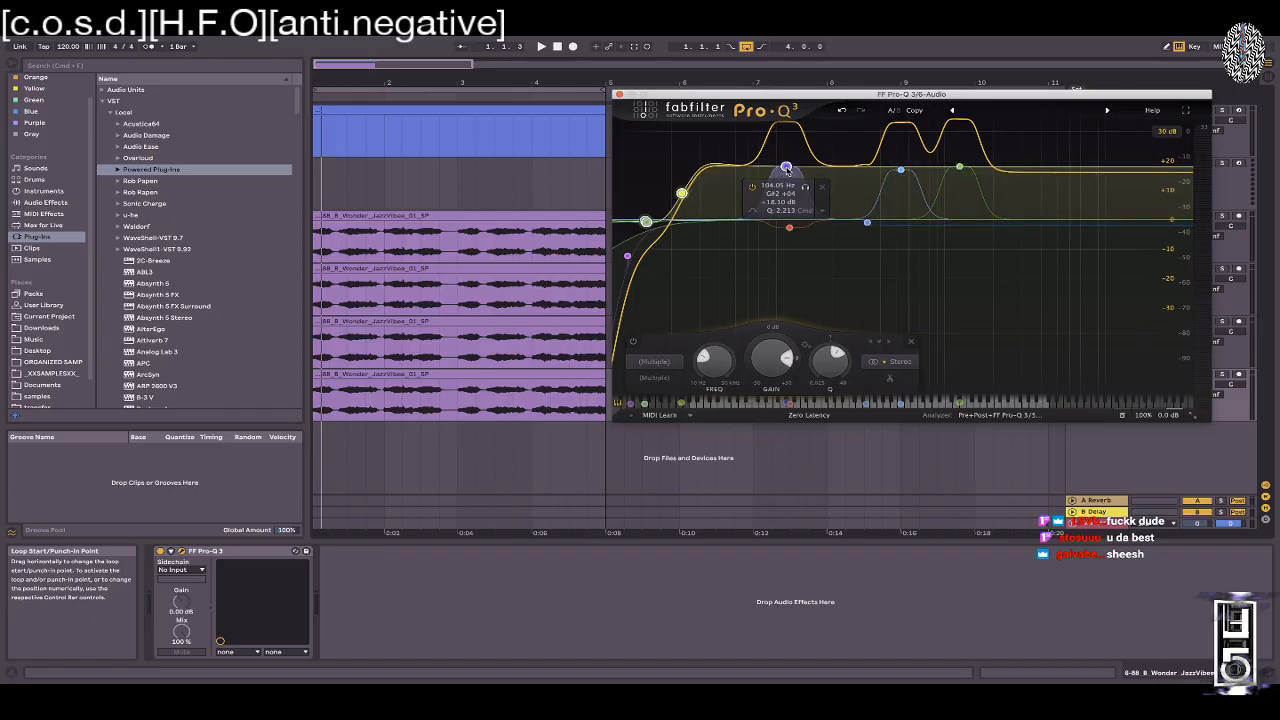
- Widen the boosted bell near 103 Hz to a Q of 1.148 along with the neighbouring bells
left_click(789, 228, "super")
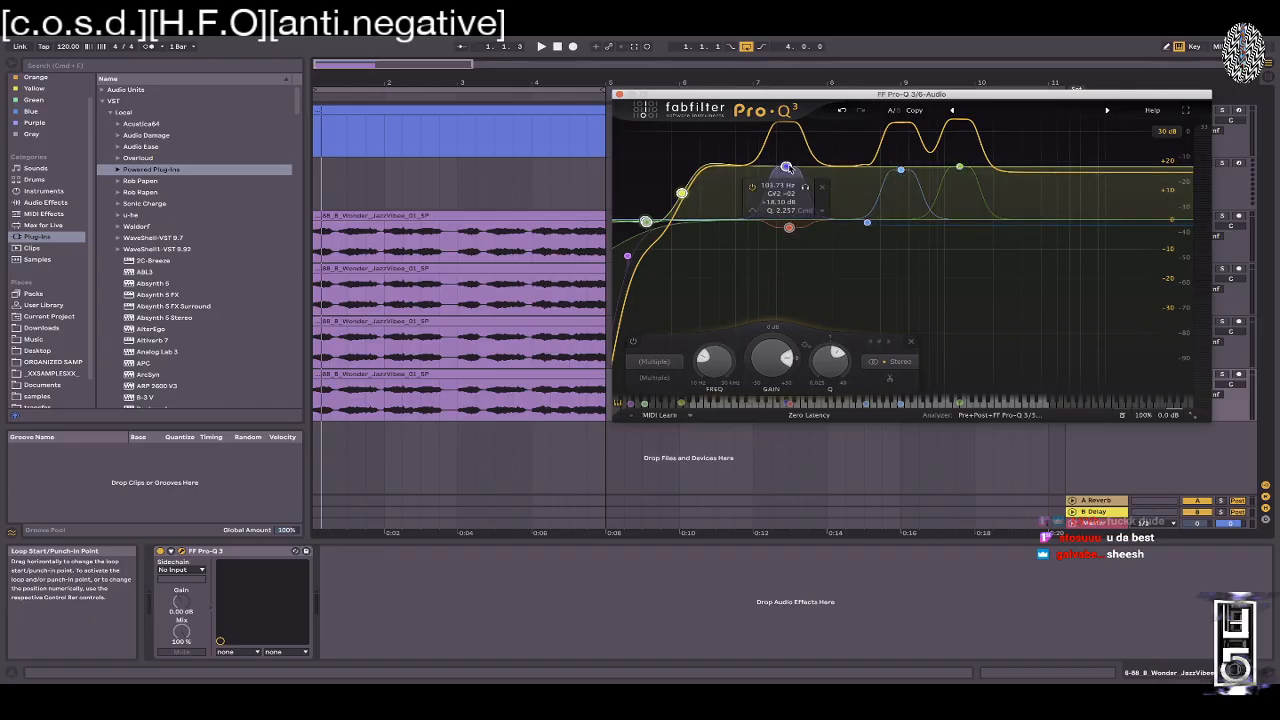
scroll(788, 167, "down", 5)
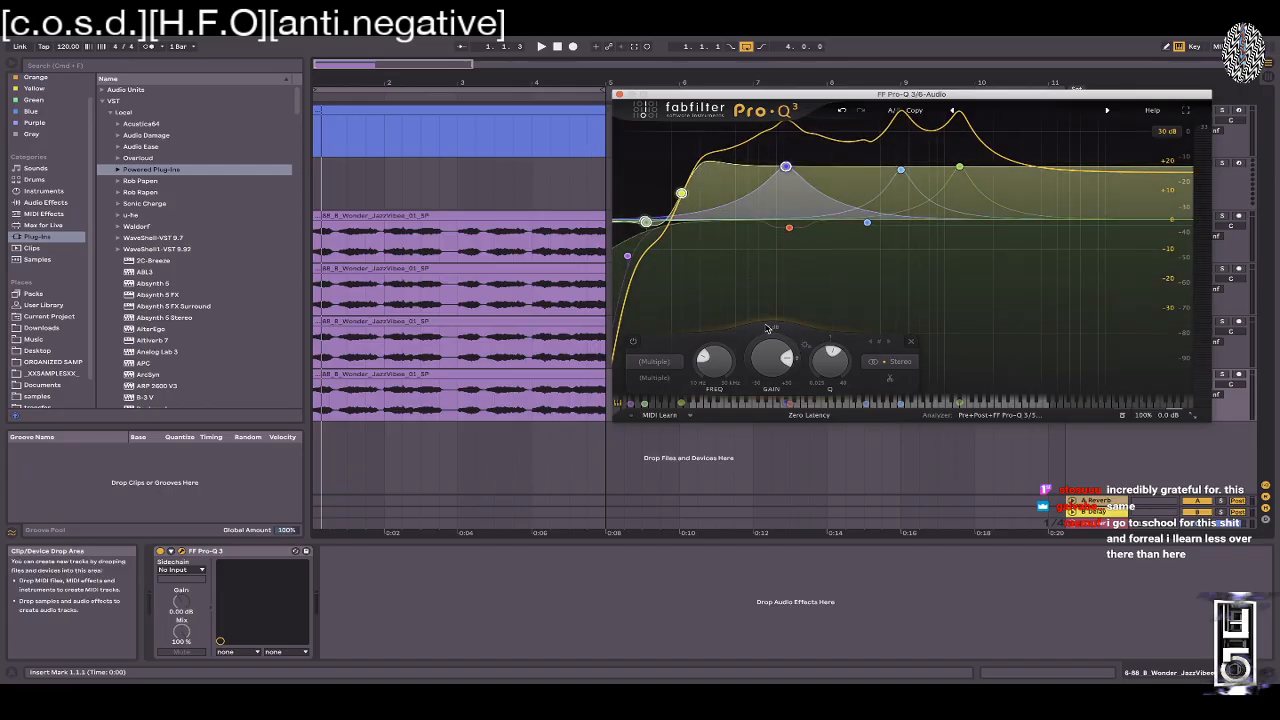
scroll(788, 168, "down", 1)
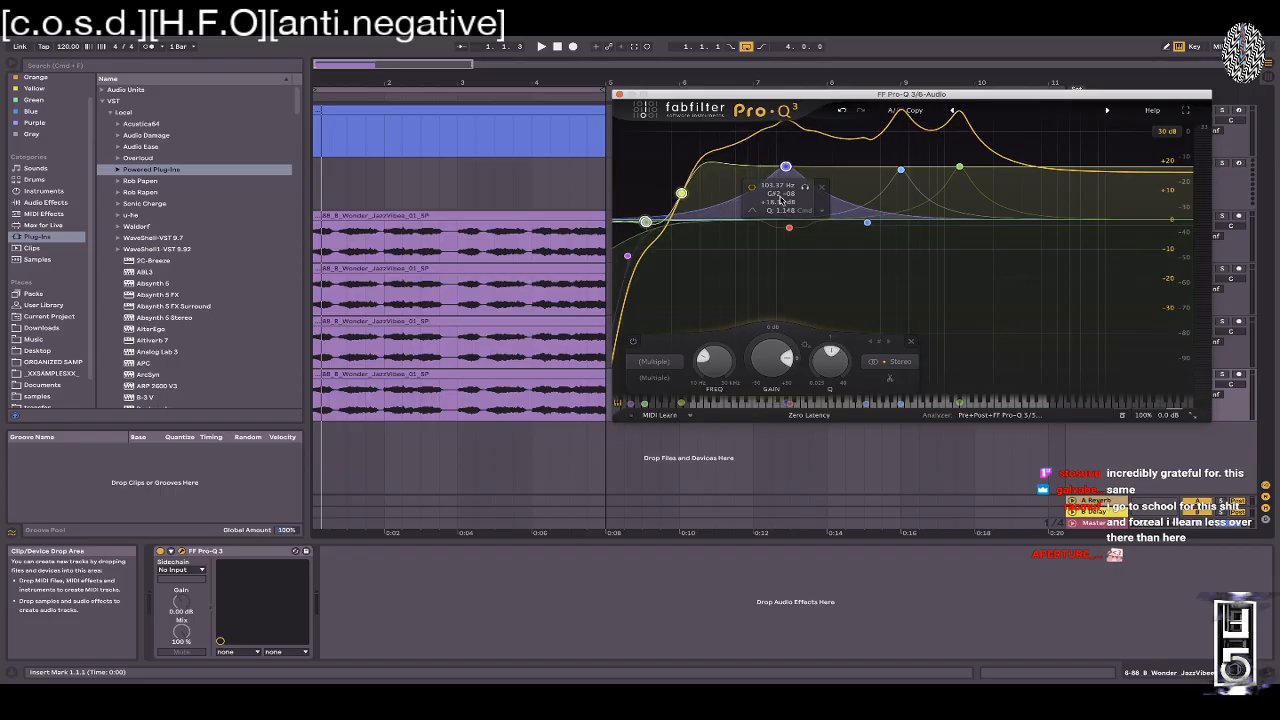
- Examine the stereo placement choices for the boosted bell near 103 Hz, including Mid and Side, without changing the setting
right_click(786, 167)
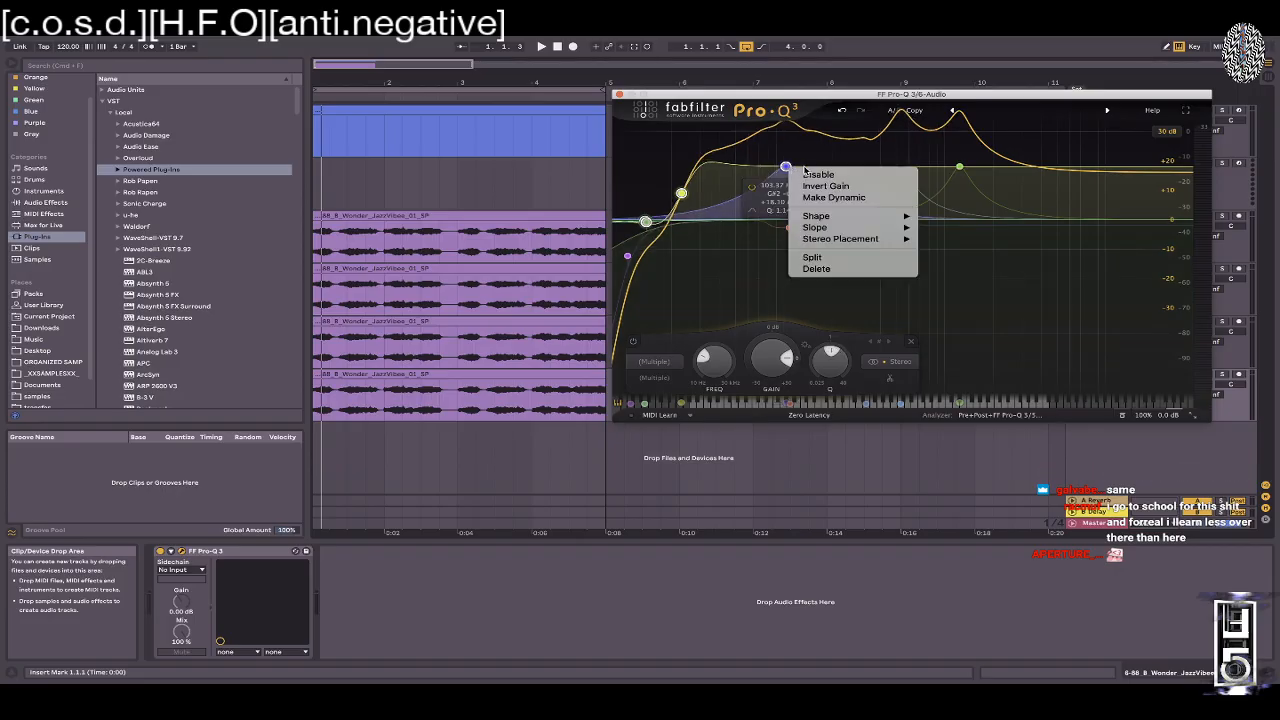
mouse_move(839, 219)
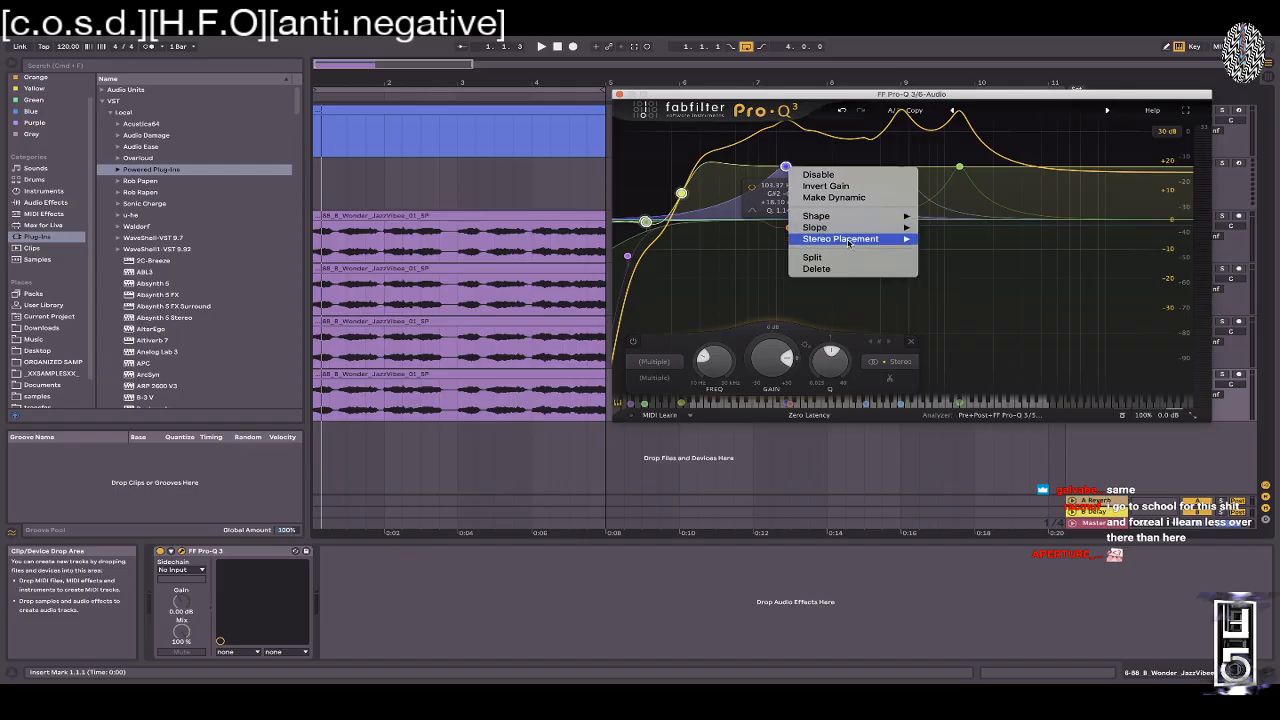
mouse_move(848, 242)
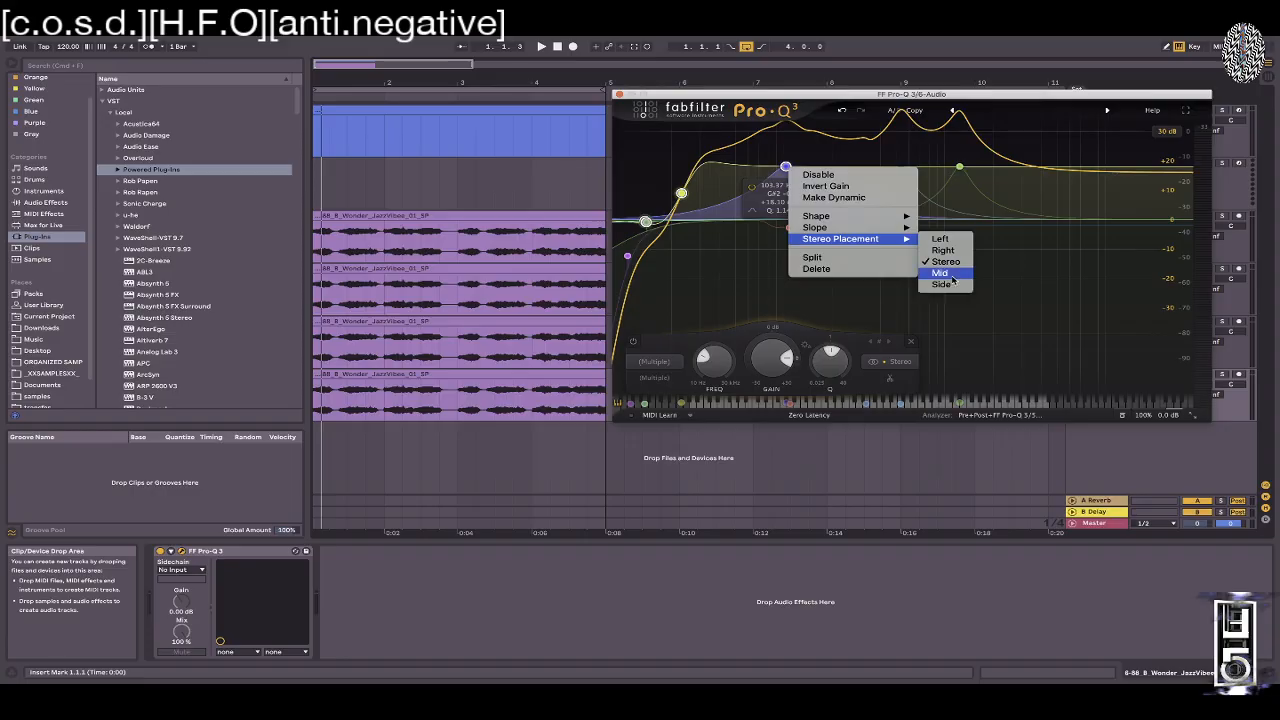
left_click(1042, 119)
- Show the Pro-Q 3 preset options, including Save As Default and Change Preset Folder
left_click(1046, 111)
mouse_move(1012, 145)
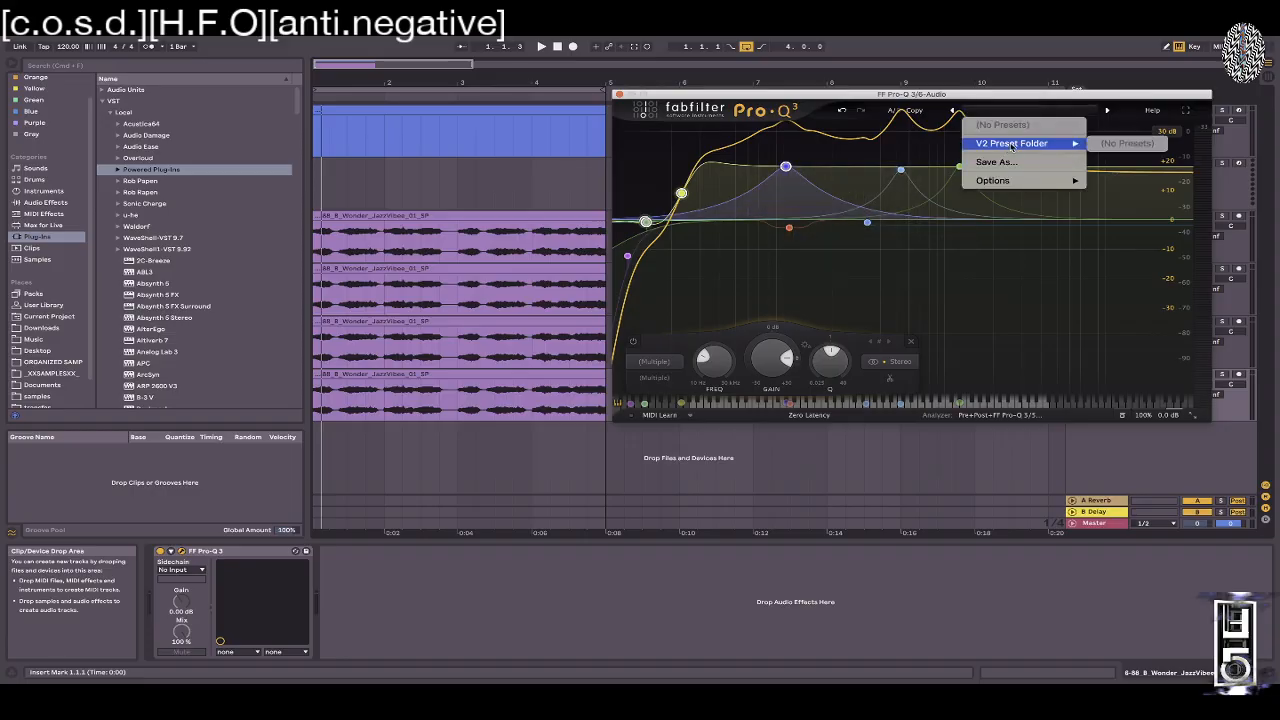
mouse_move(1022, 182)
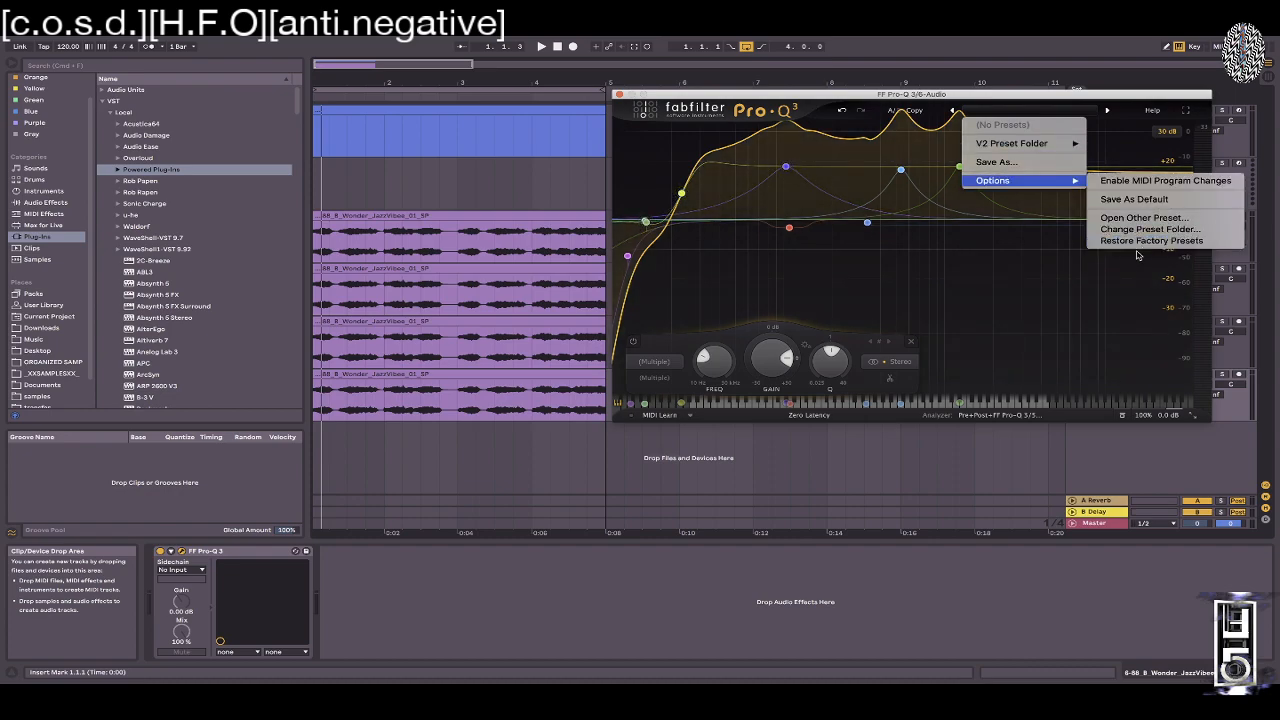
- Reload the equalizer as a fresh default FF Pro-Q 3 by hot-swapping the device, and leave hot-swap mode
left_click(983, 246)
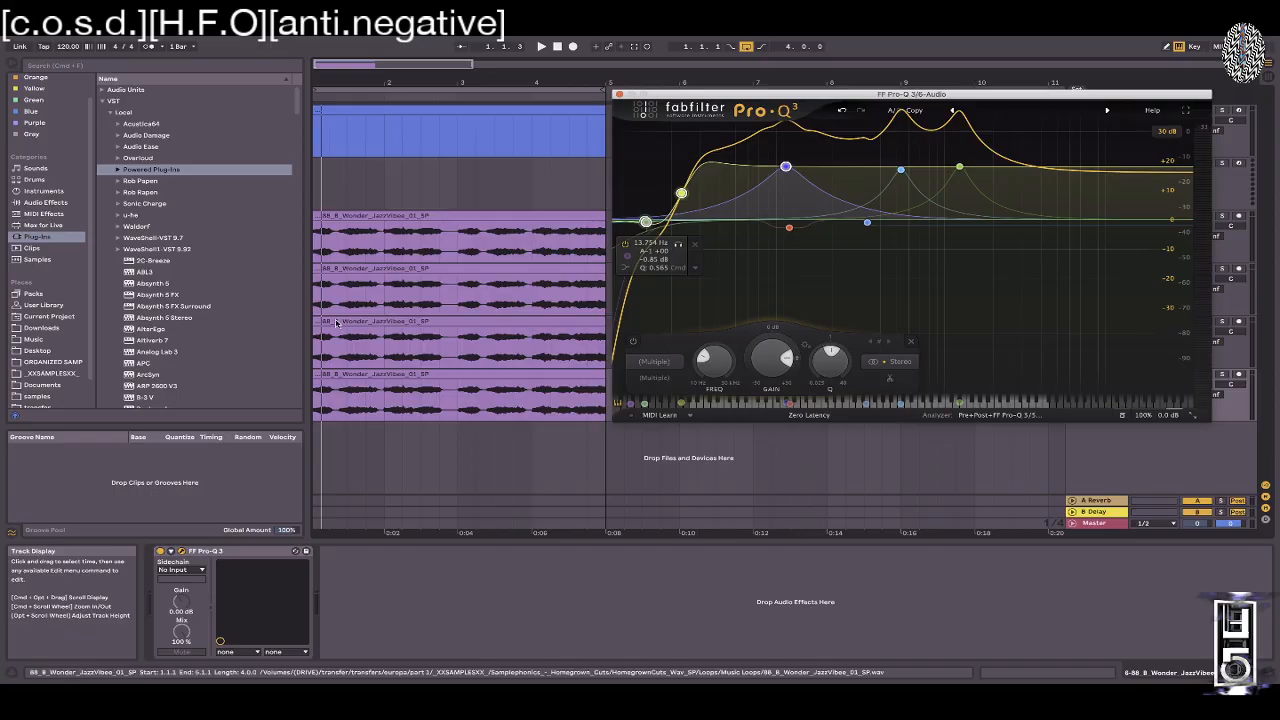
left_click(296, 552)
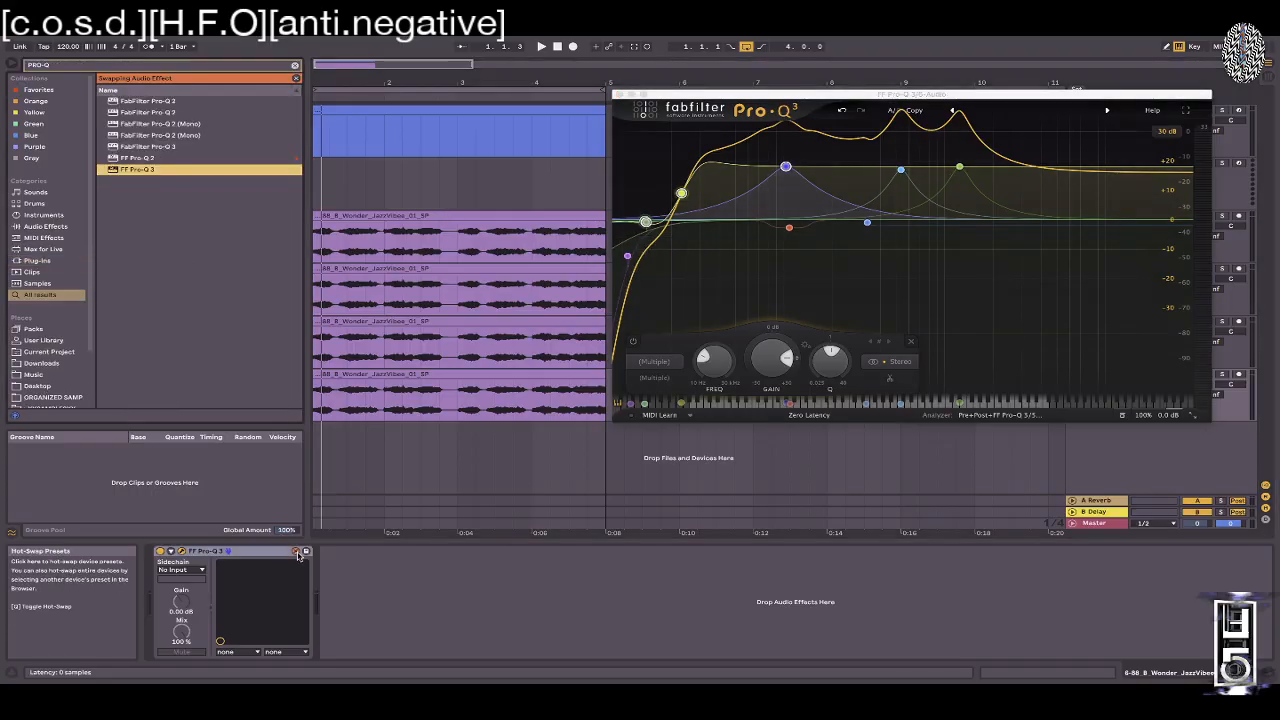
double_click(129, 170)
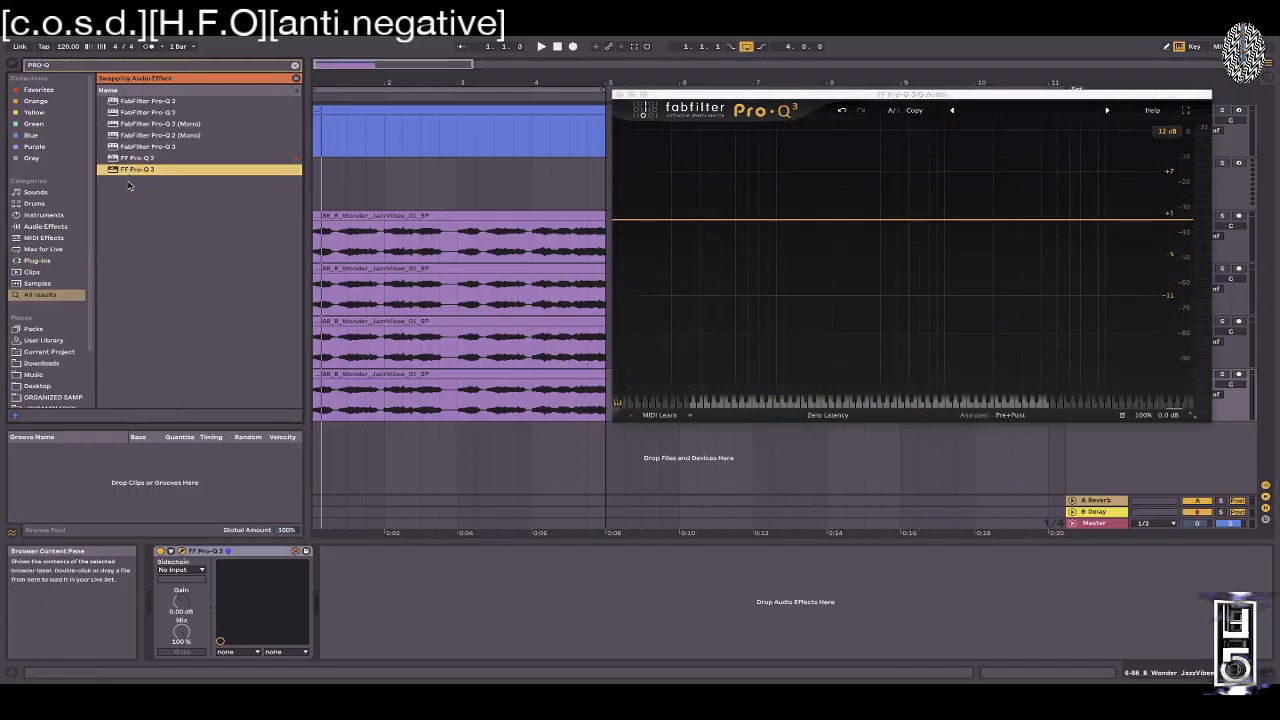
left_click(250, 555)
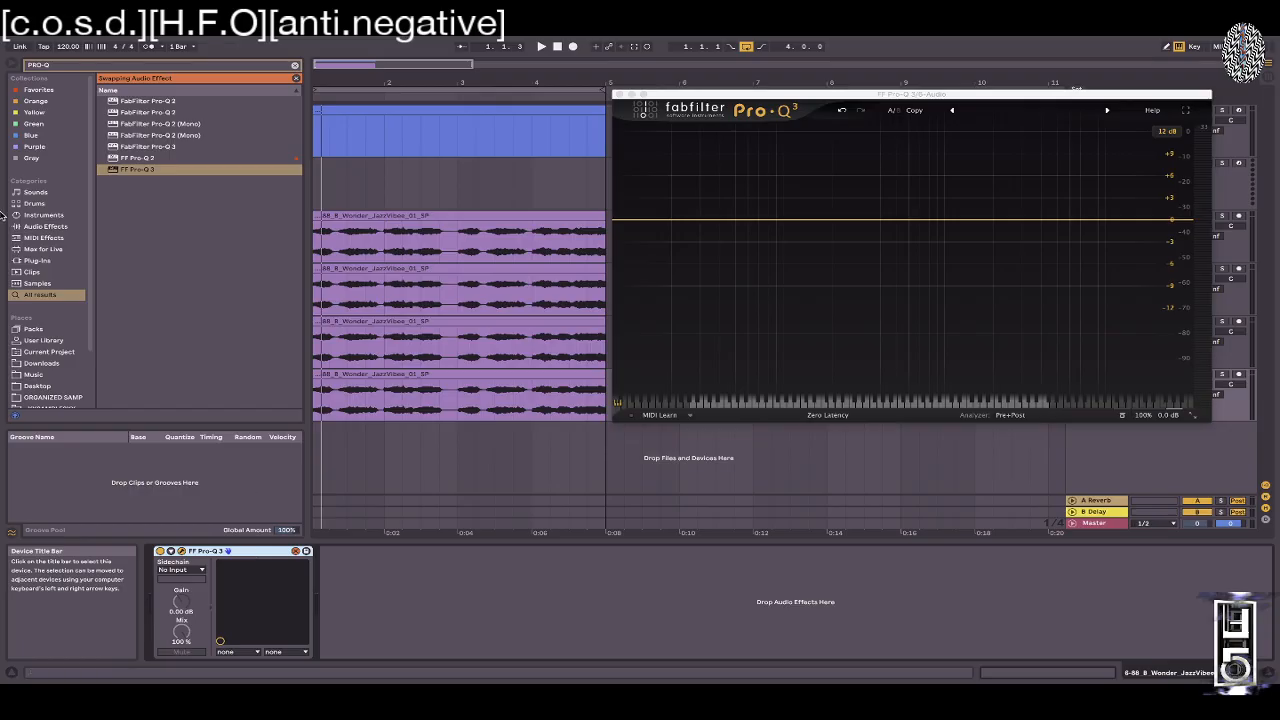
left_click(299, 77)
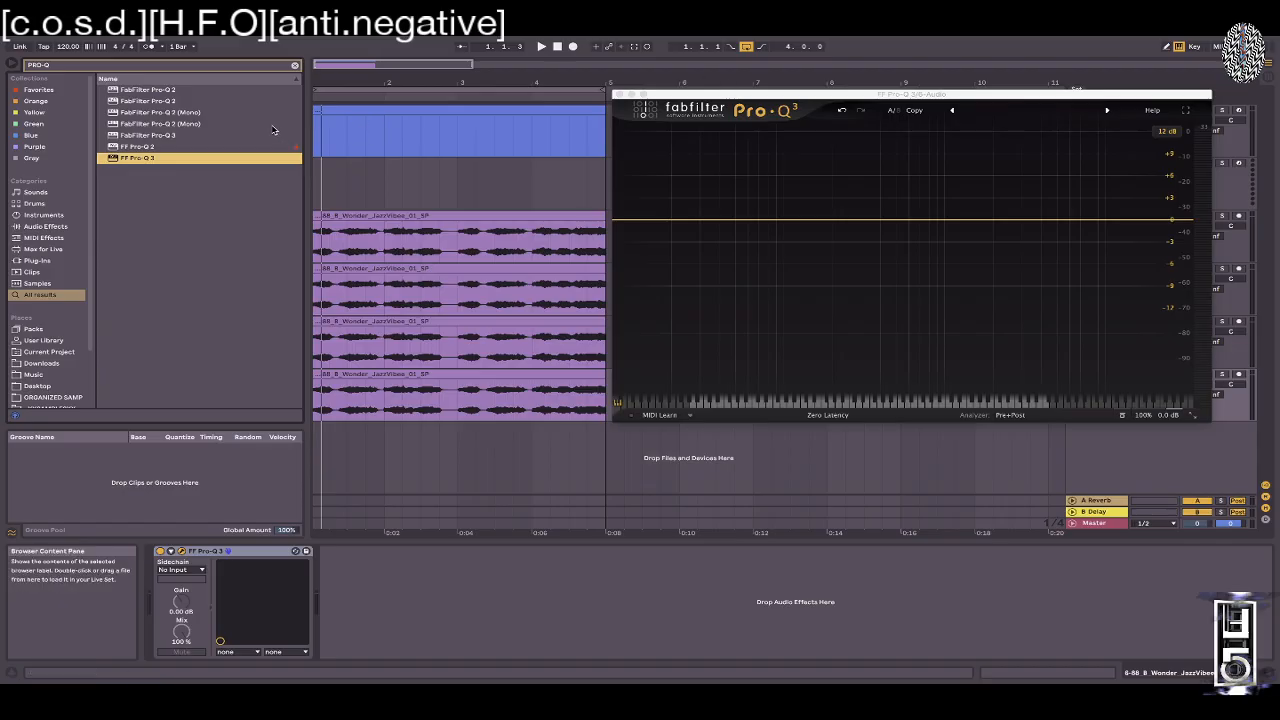
- Clear the browser search, narrow the browser, and move the Pro-Q 3 window beside the audio clips
left_click(295, 65)
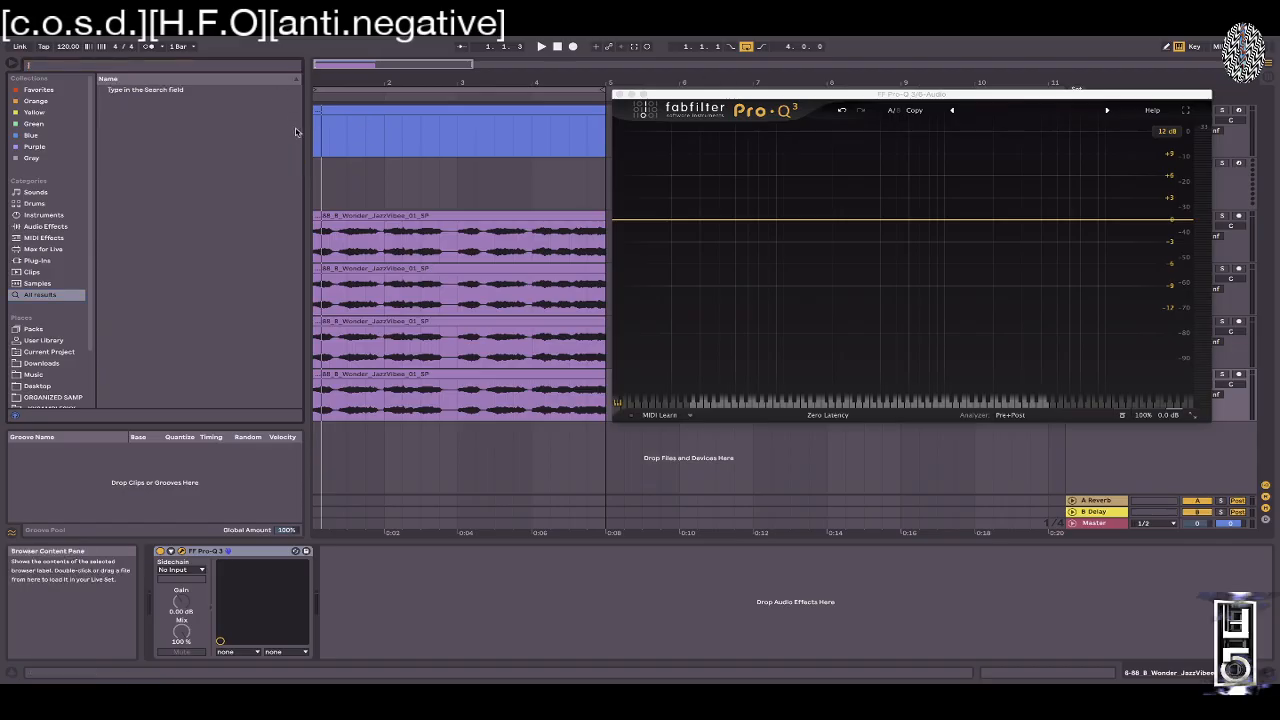
left_click_drag(307, 128, 241, 128)
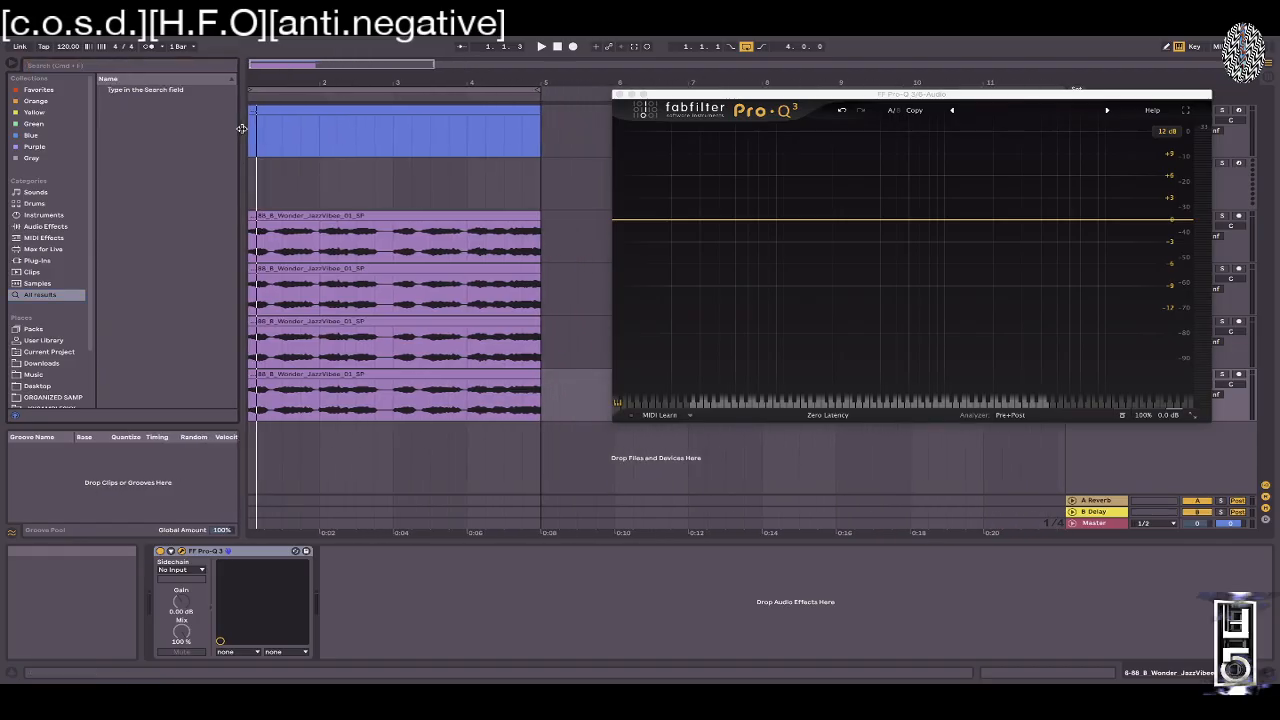
left_click_drag(704, 95, 632, 104)
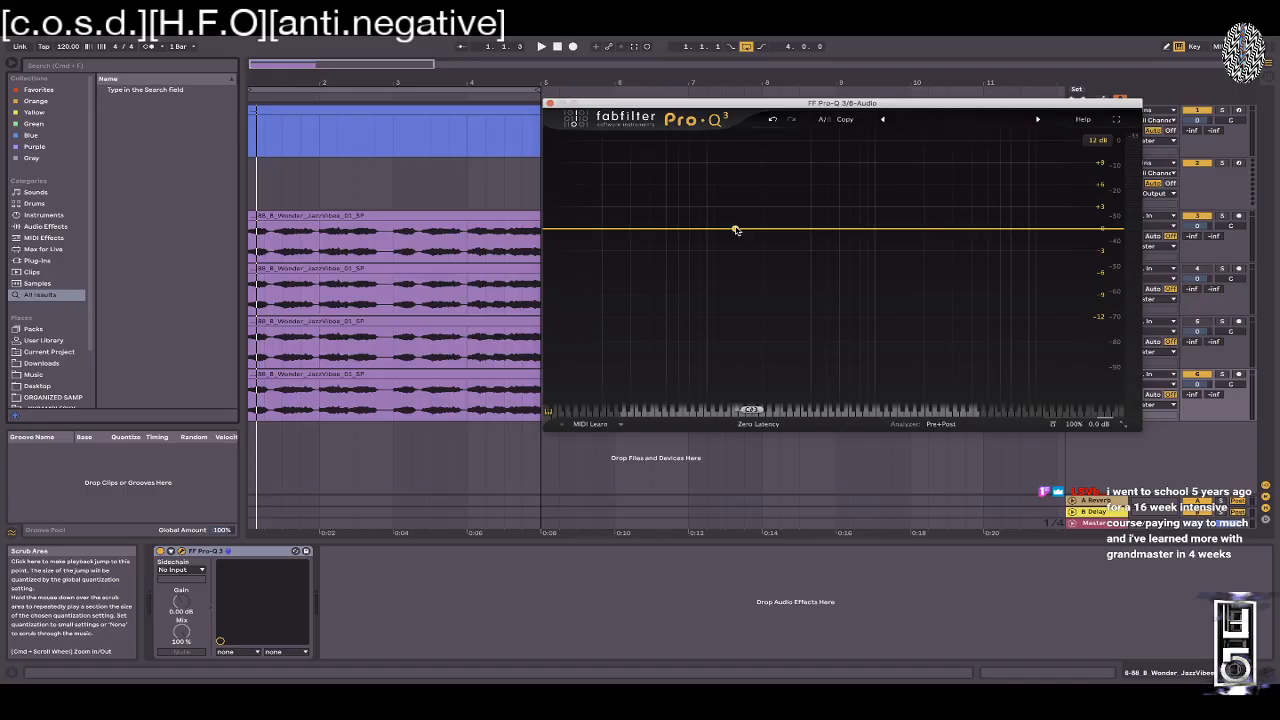
left_click_drag(738, 229, 757, 181)
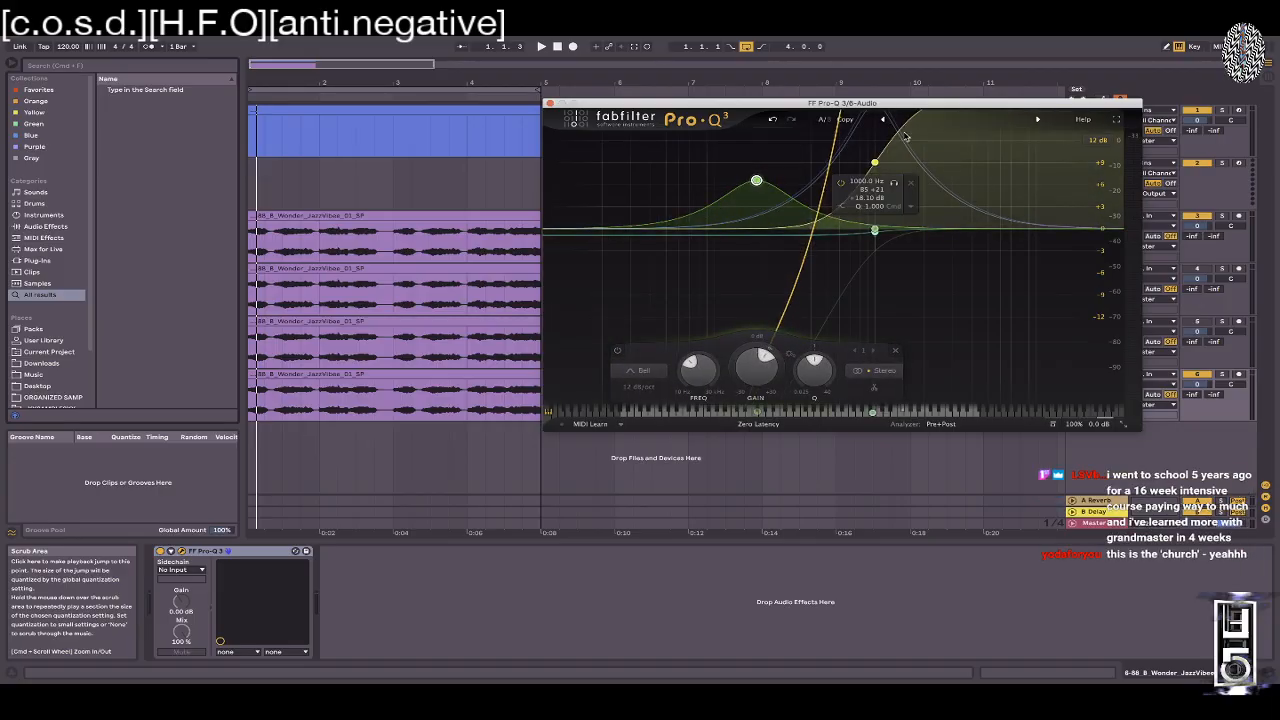
left_click_drag(876, 163, 807, 186)
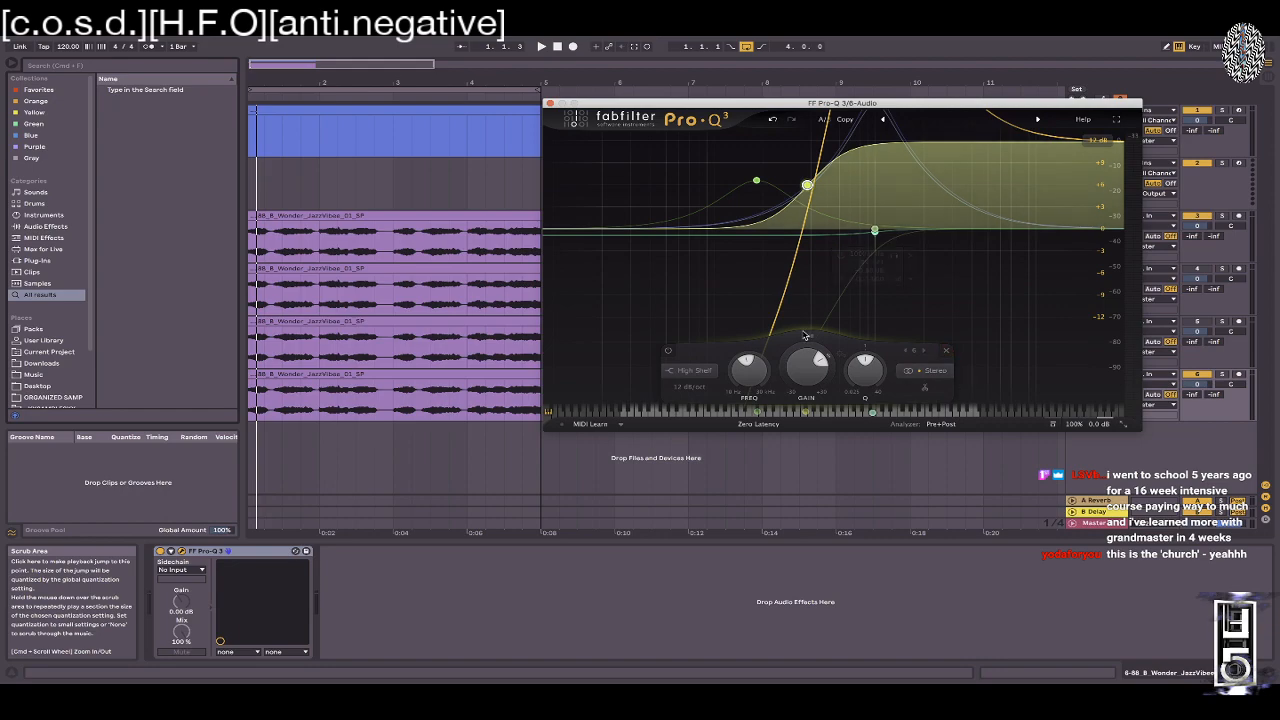
left_click(945, 351)
left_click_drag(832, 204, 966, 291)
right_click(876, 238)
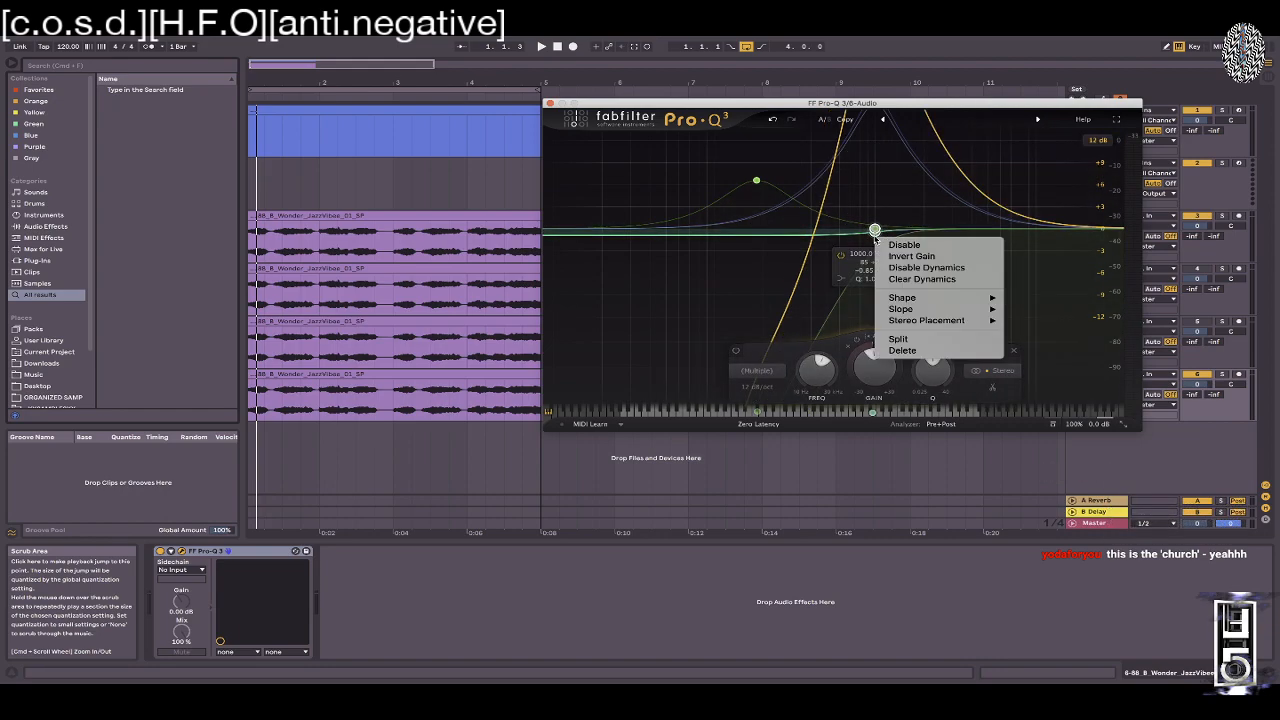
left_click(903, 350)
left_click_drag(691, 195, 1043, 38)
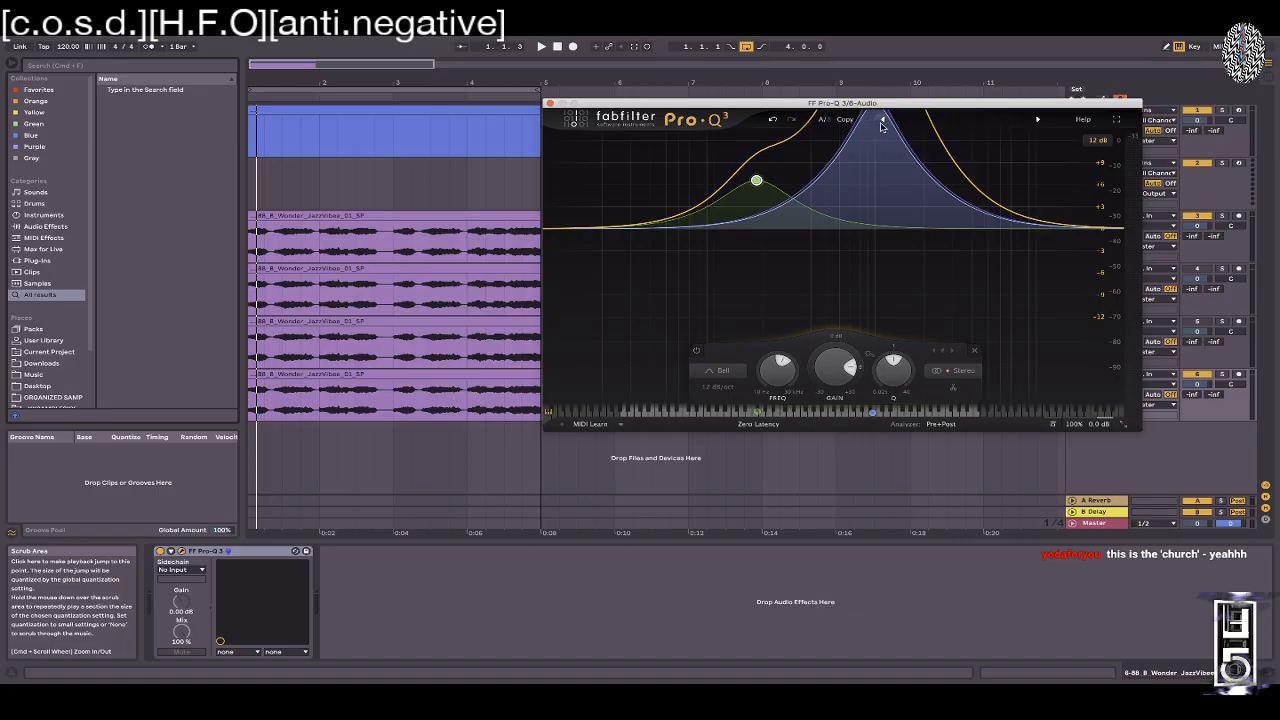
right_click(756, 181)
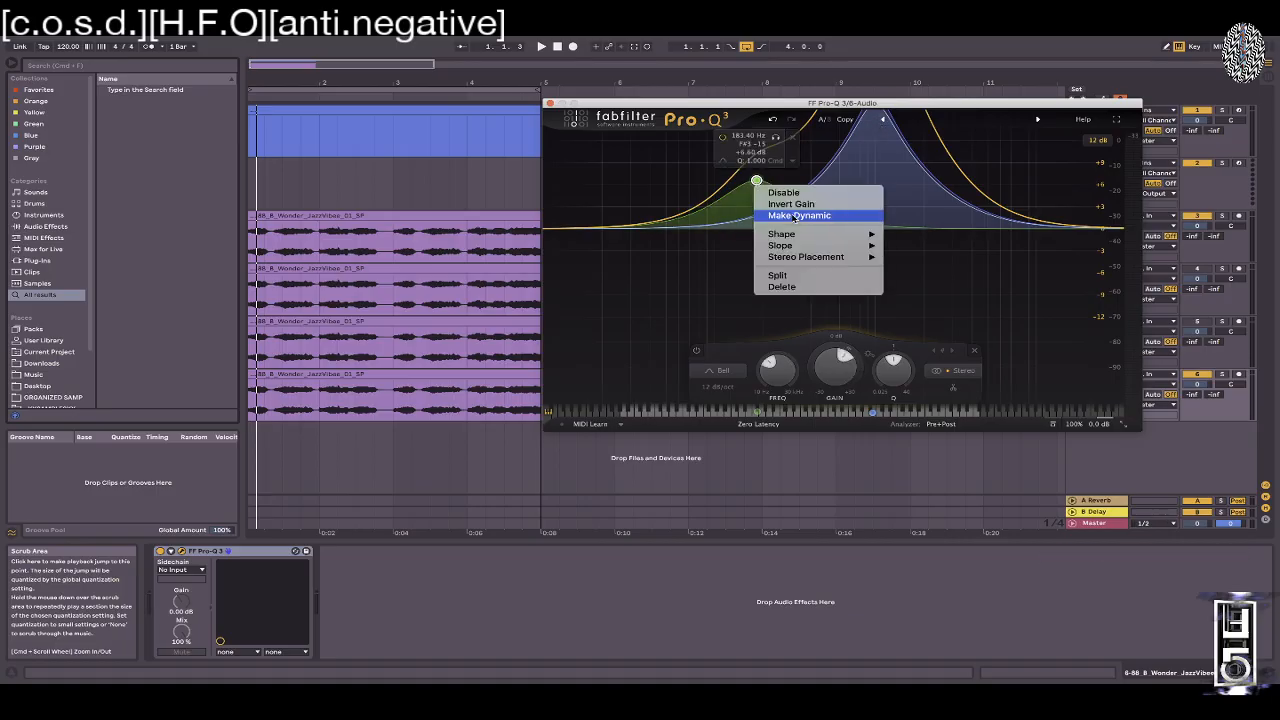
left_click(798, 287)
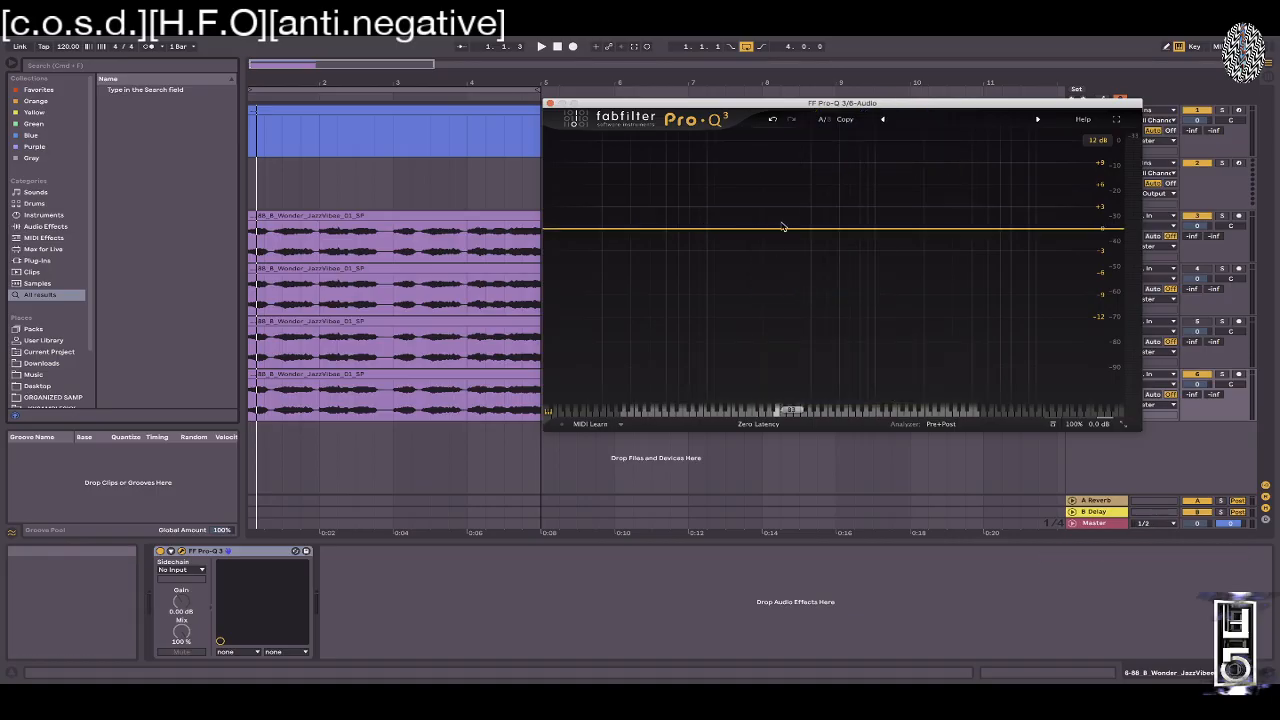
- Add one bell band to the flat EQ curve and place it at about 523 Hz with about 0 dB gain
left_click_drag(784, 230, 840, 162)
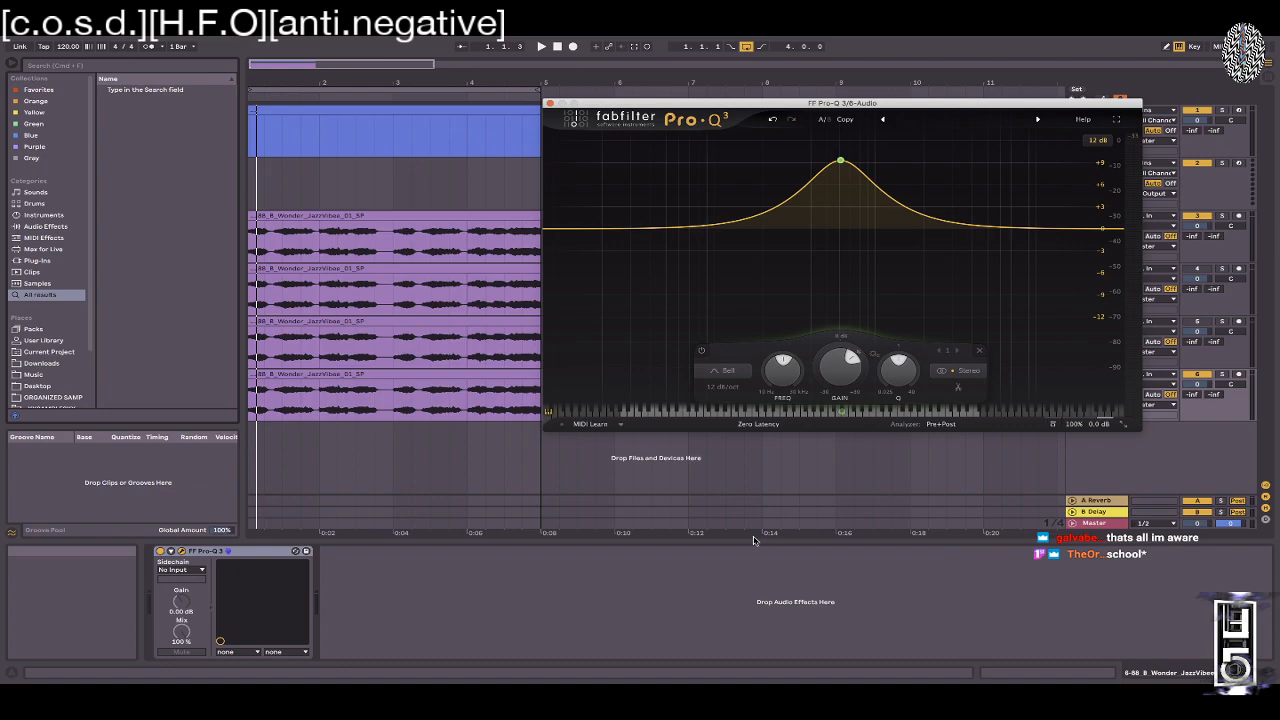
mouse_move(855, 165)
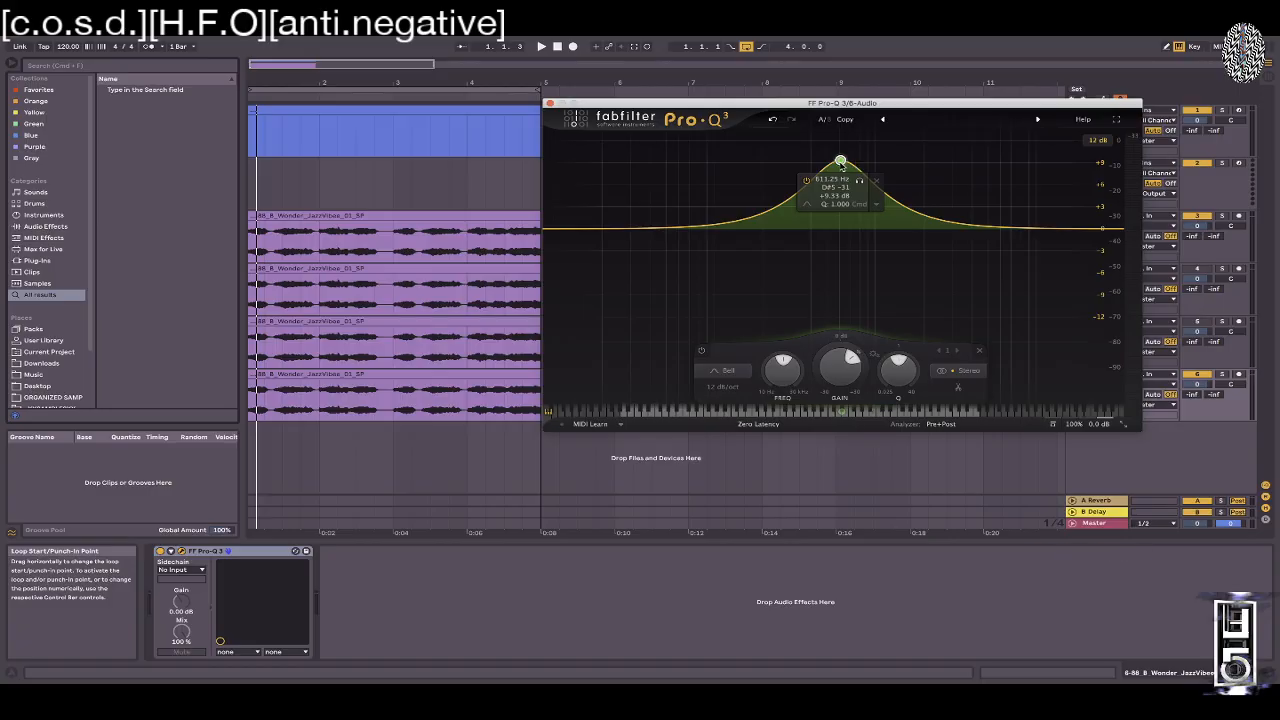
left_click_drag(841, 163, 830, 229)
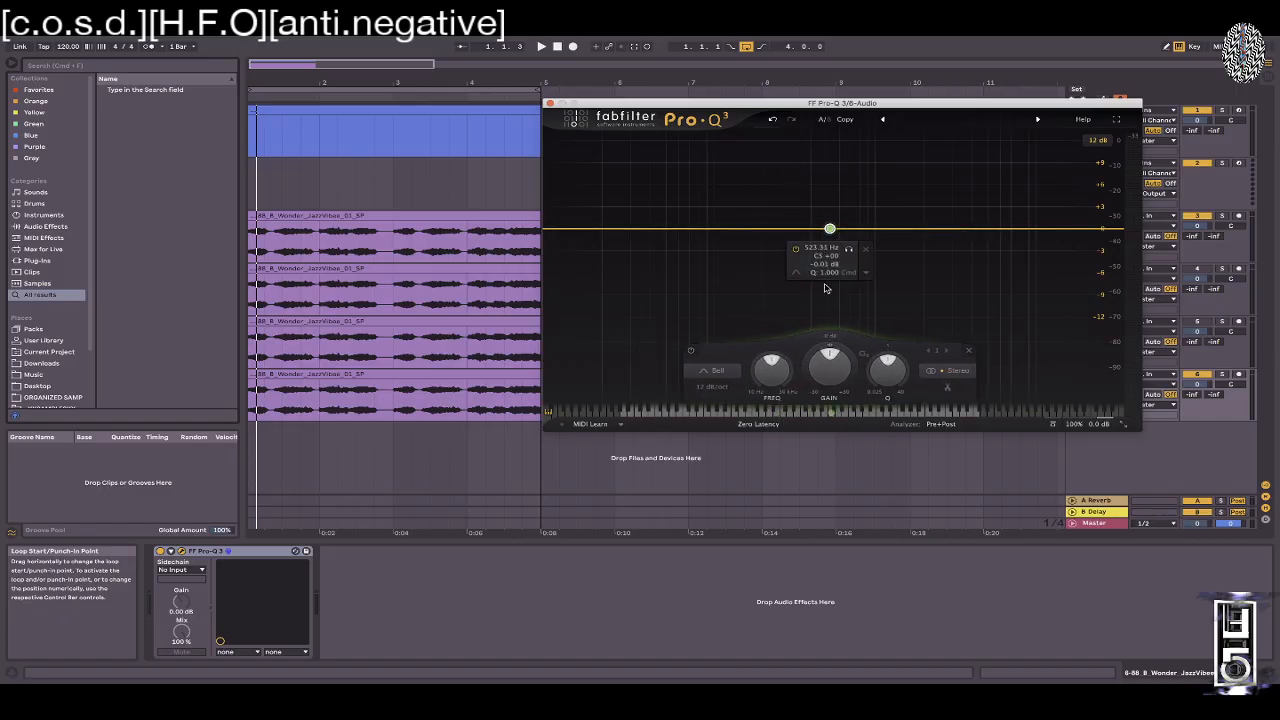
- Make the bell band dynamic with a threshold of about -9.1 and an upward range, keeping its gain near 0 dB at about 531 Hz
mouse_move(829, 348)
left_mouse_down()
mouse_move(835, 290)
mouse_move(827, 390)
mouse_move(829, 348)
mouse_move(797, 362)
mouse_move(810, 466)
mouse_move(834, 286)
mouse_move(835, 338)
left_mouse_up()
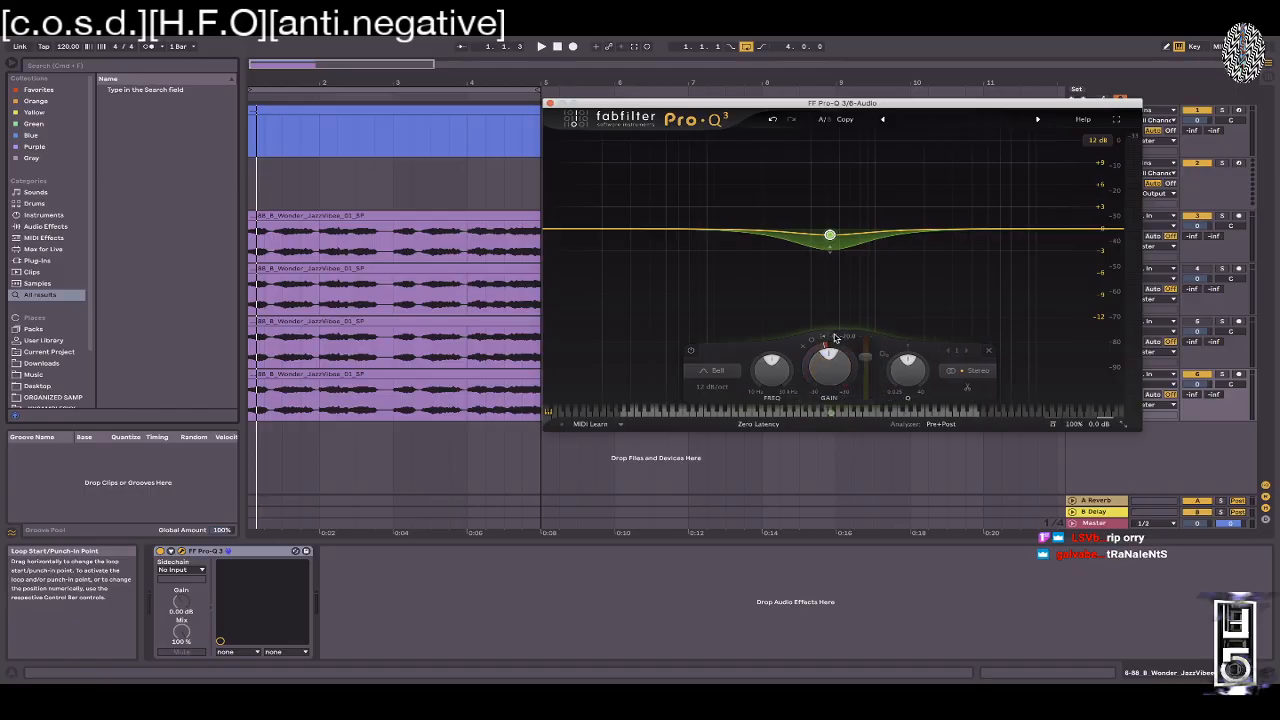
mouse_move(866, 359)
left_mouse_down()
mouse_move(866, 377)
mouse_move(866, 352)
left_mouse_up()
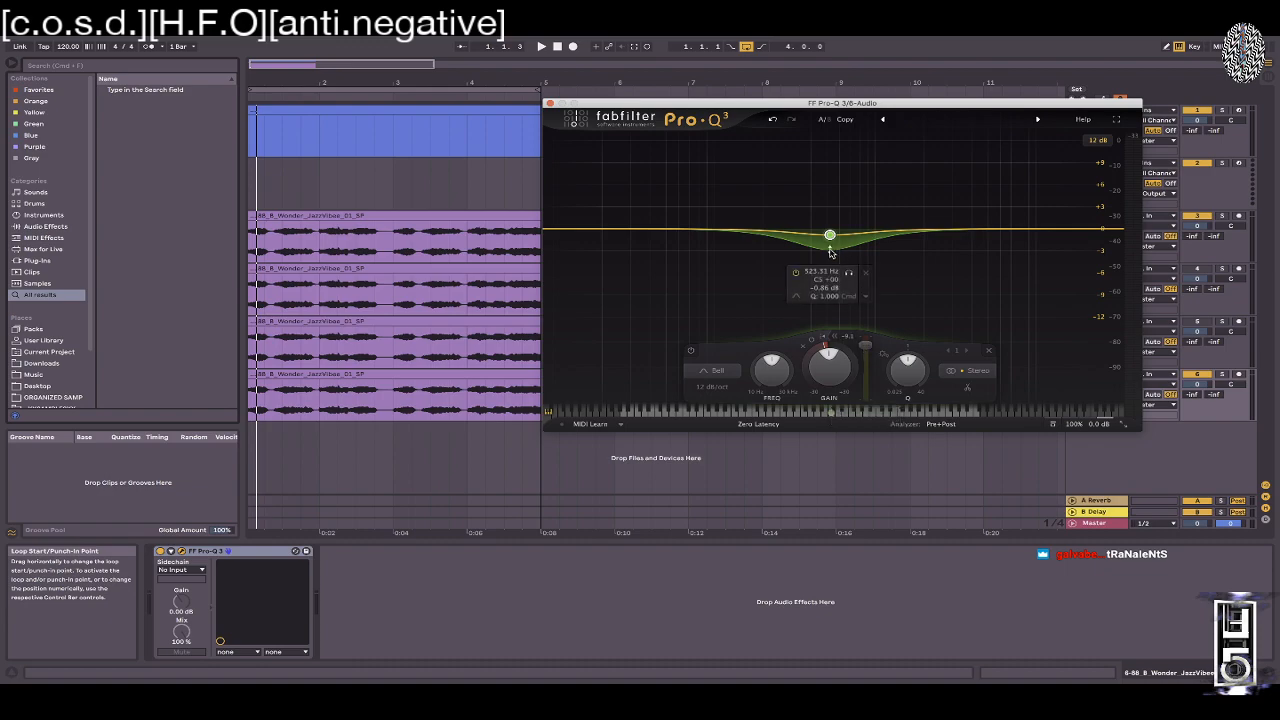
left_click_drag(830, 253, 831, 218)
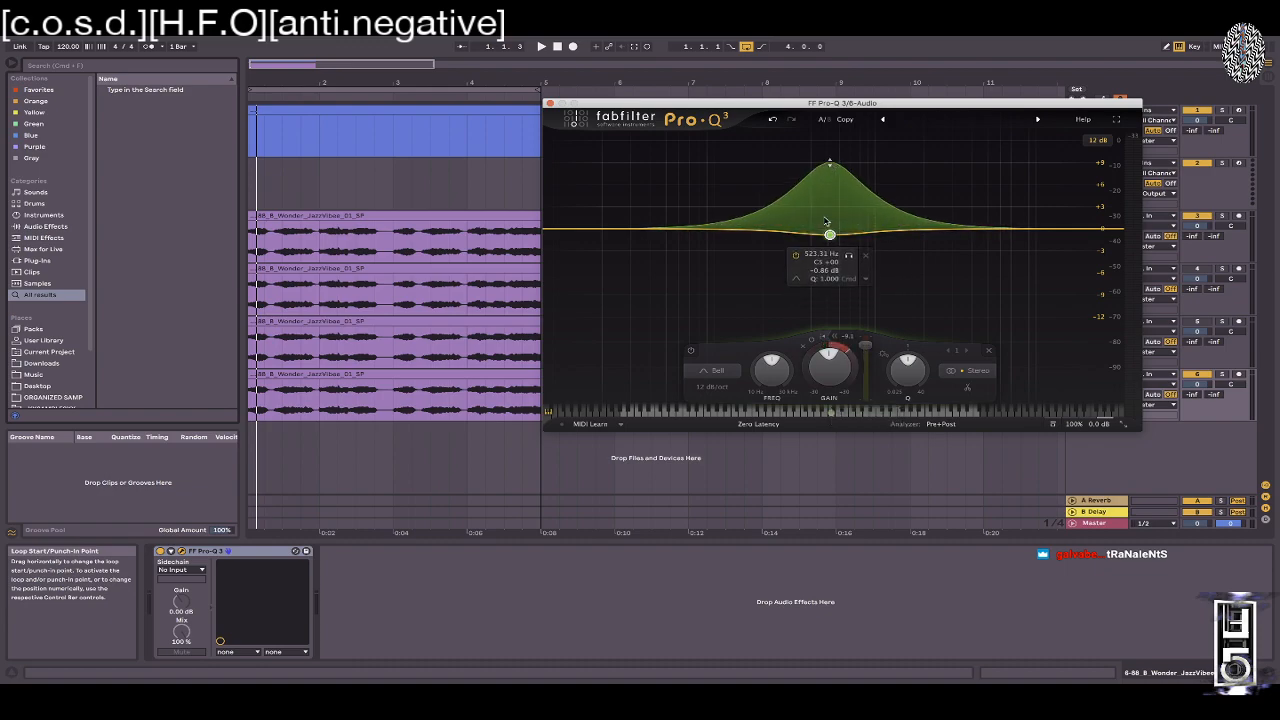
left_click_drag(829, 238, 830, 232)
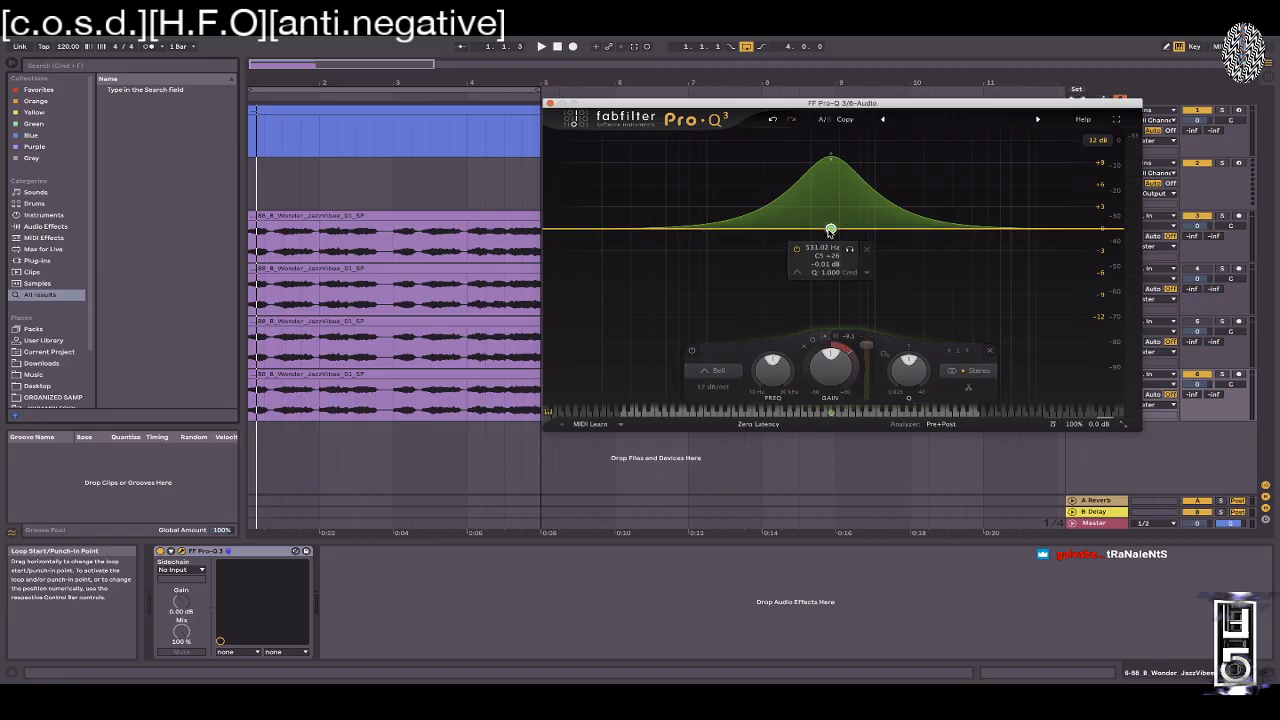
- Turn the band into a cut of about 12.6 dB at about 2982 Hz with a Q of about 1.96
left_click_drag(833, 231, 831, 302)
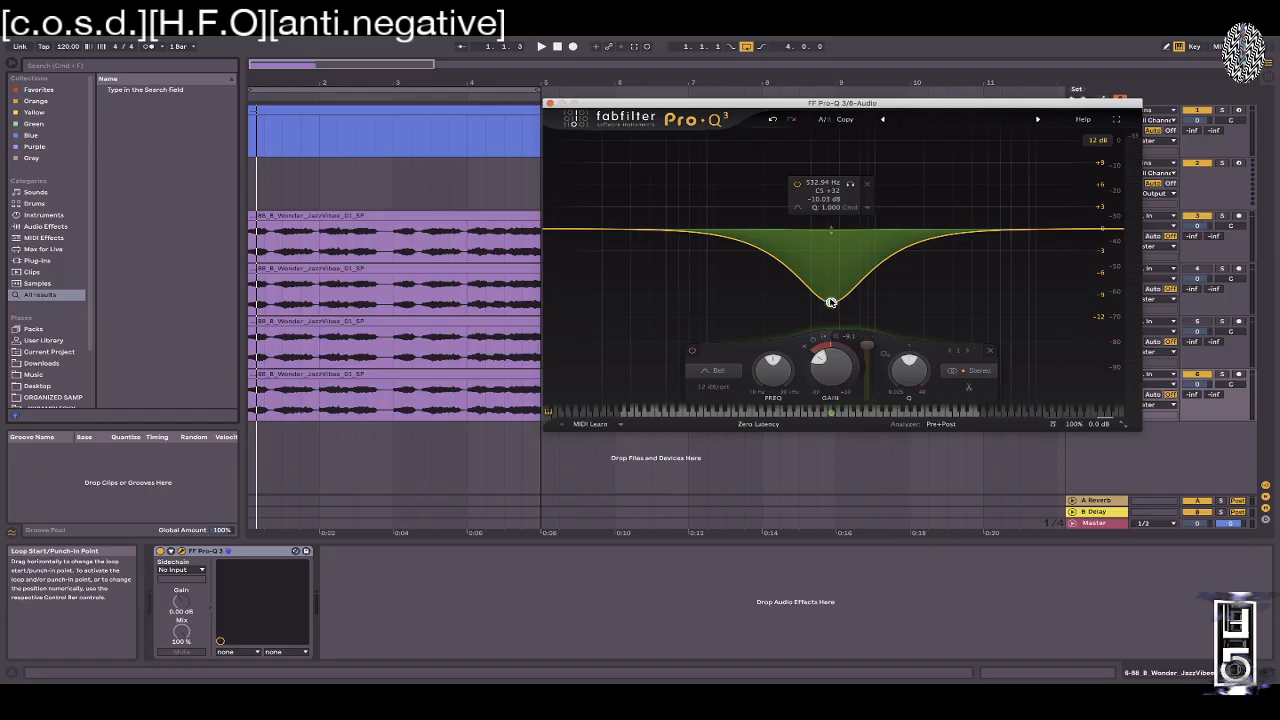
scroll(831, 302, "up", 5)
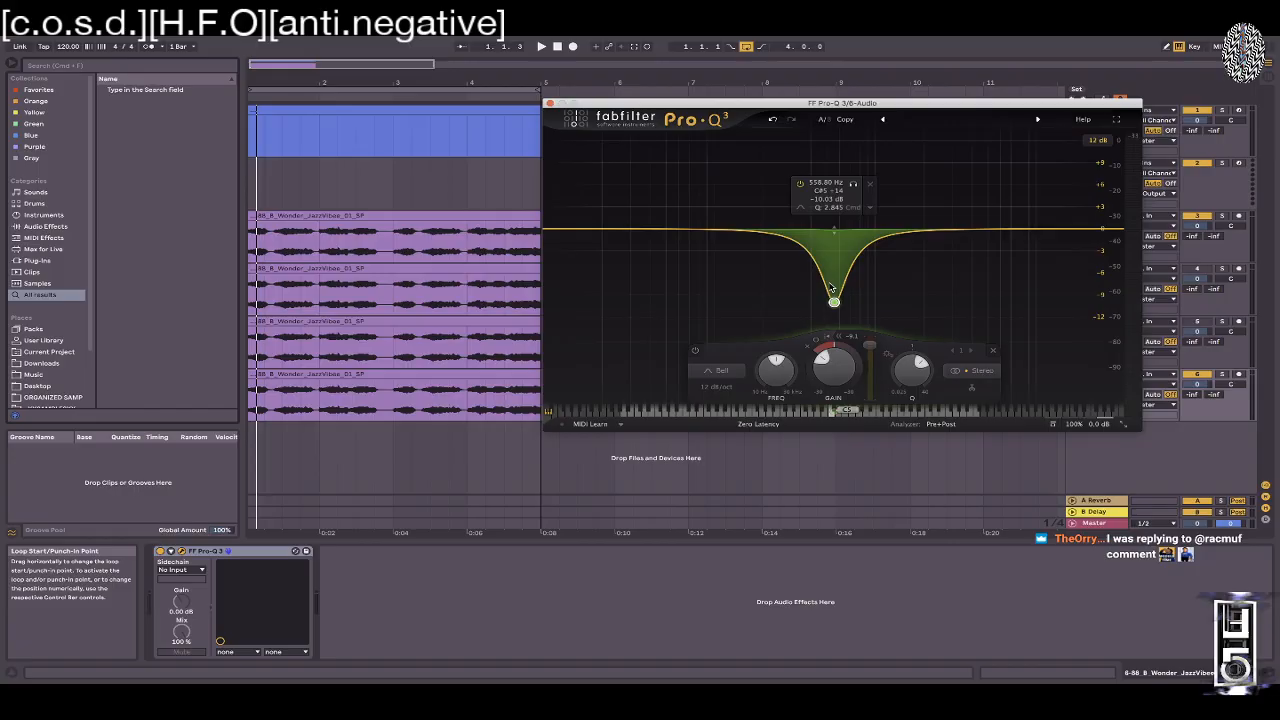
left_click_drag(833, 300, 957, 302)
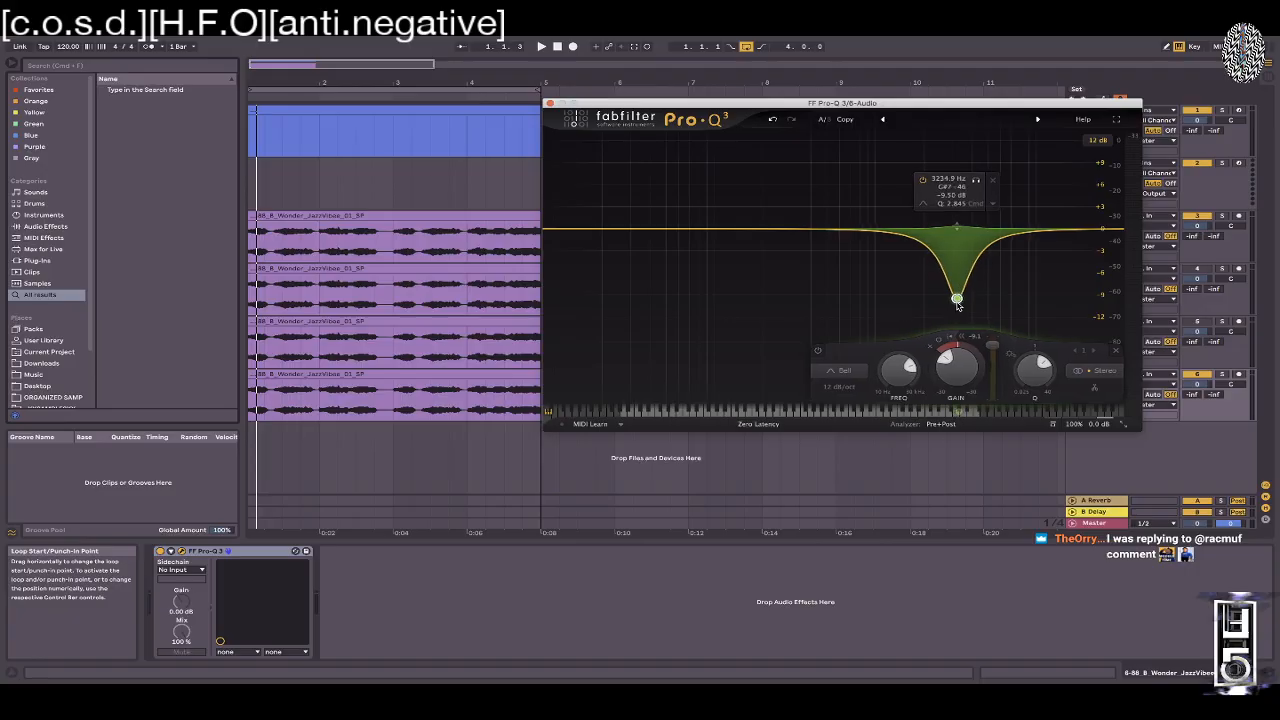
left_click_drag(957, 301, 956, 326)
scroll(954, 323, "up", 3)
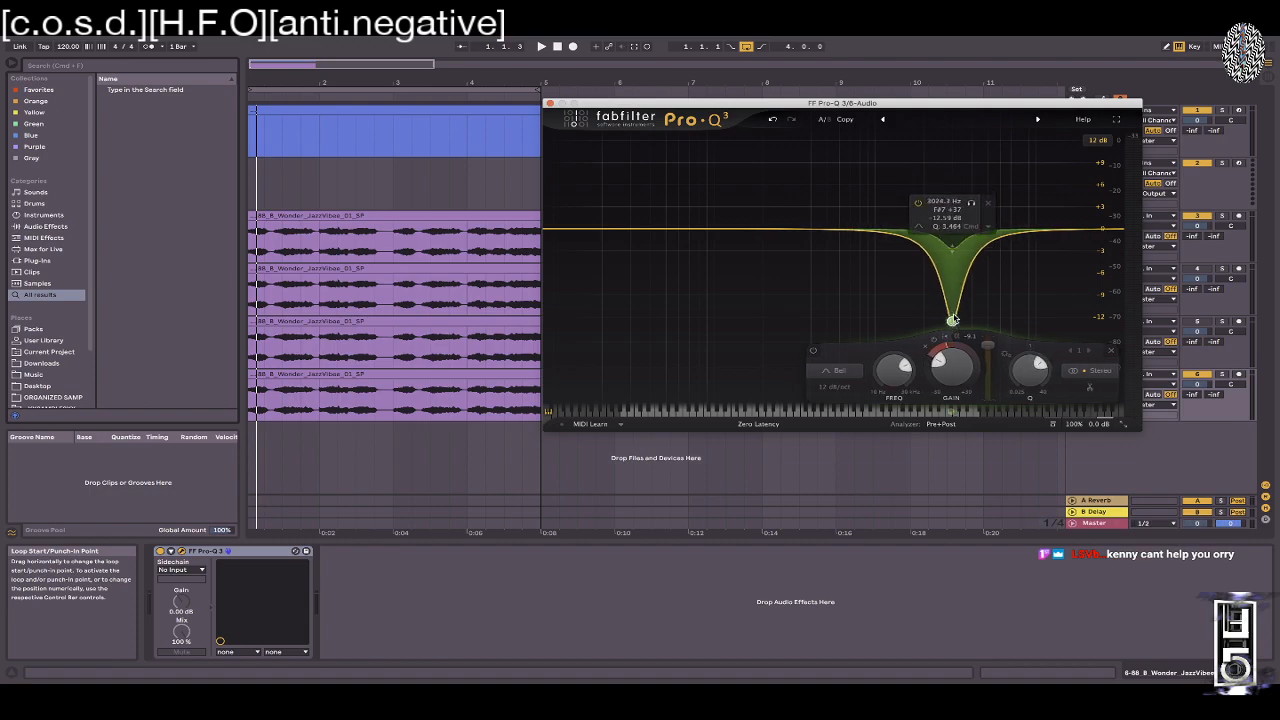
scroll(954, 323, "down", 5)
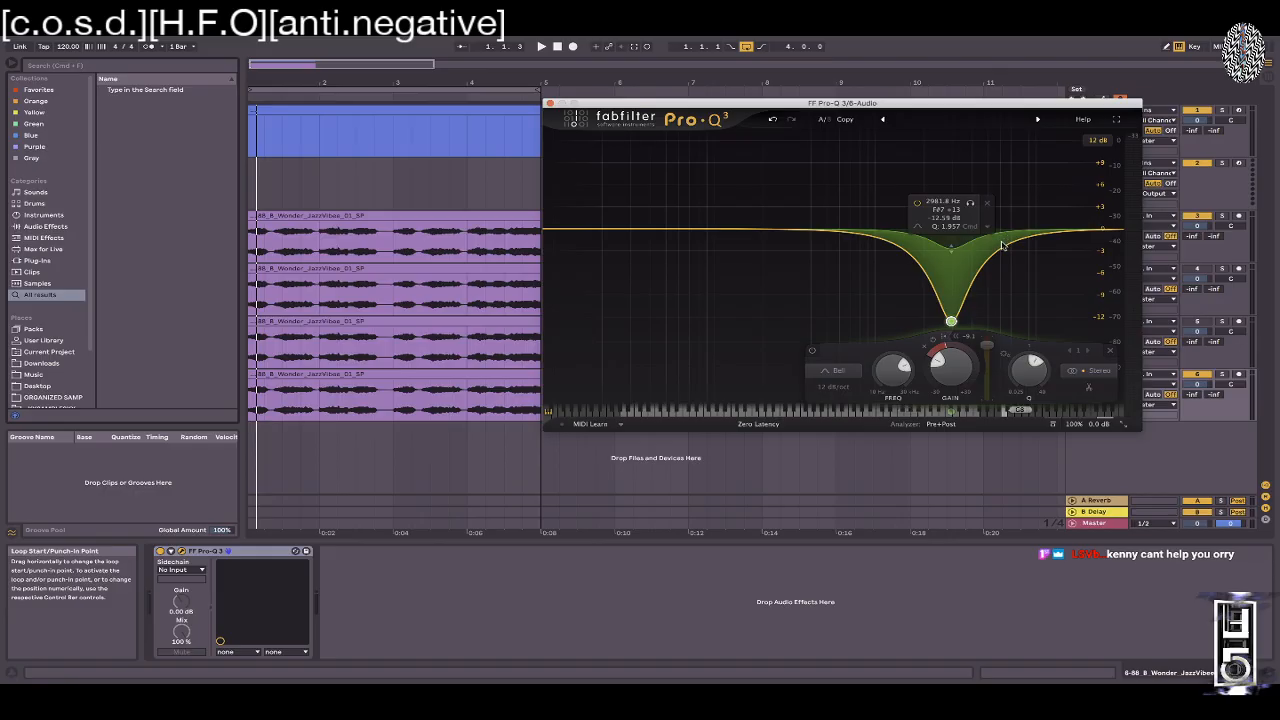
- Extend the band's dynamic range upward to between +6 and +9 dB on the gain scale and narrow its Q to about 2.41
left_click_drag(951, 229, 948, 170)
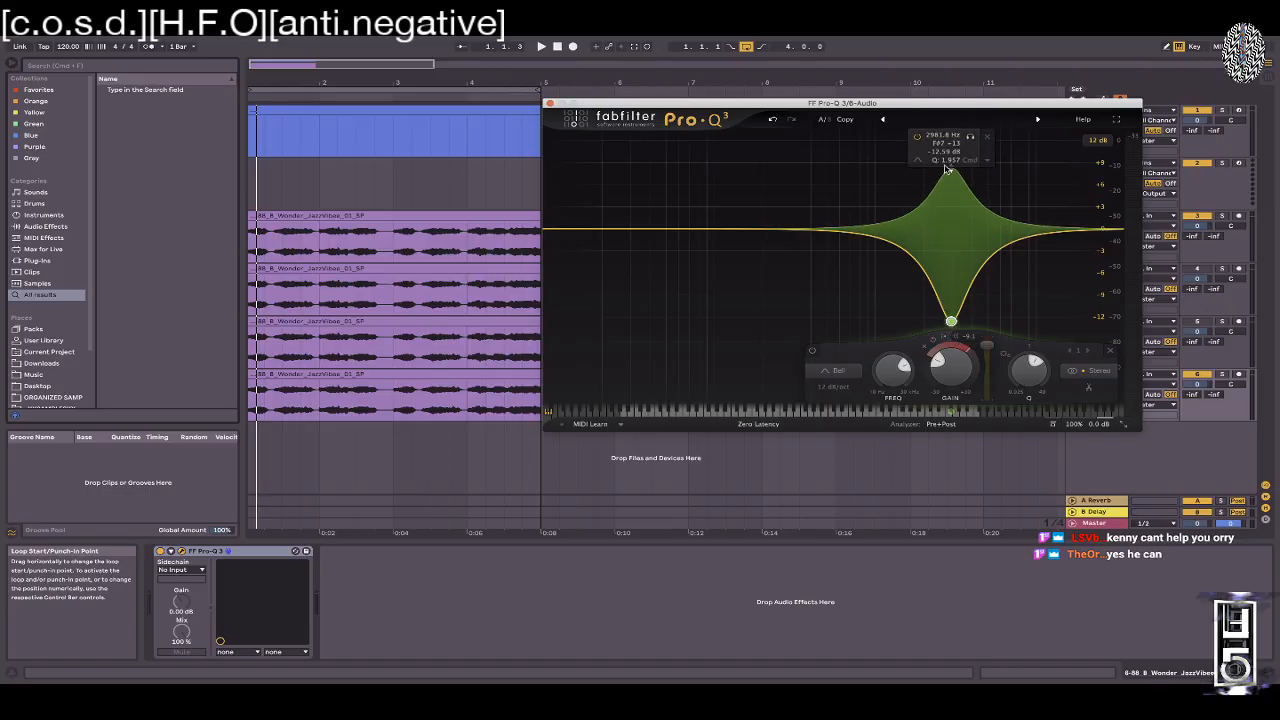
scroll(920, 286, "up", 2)
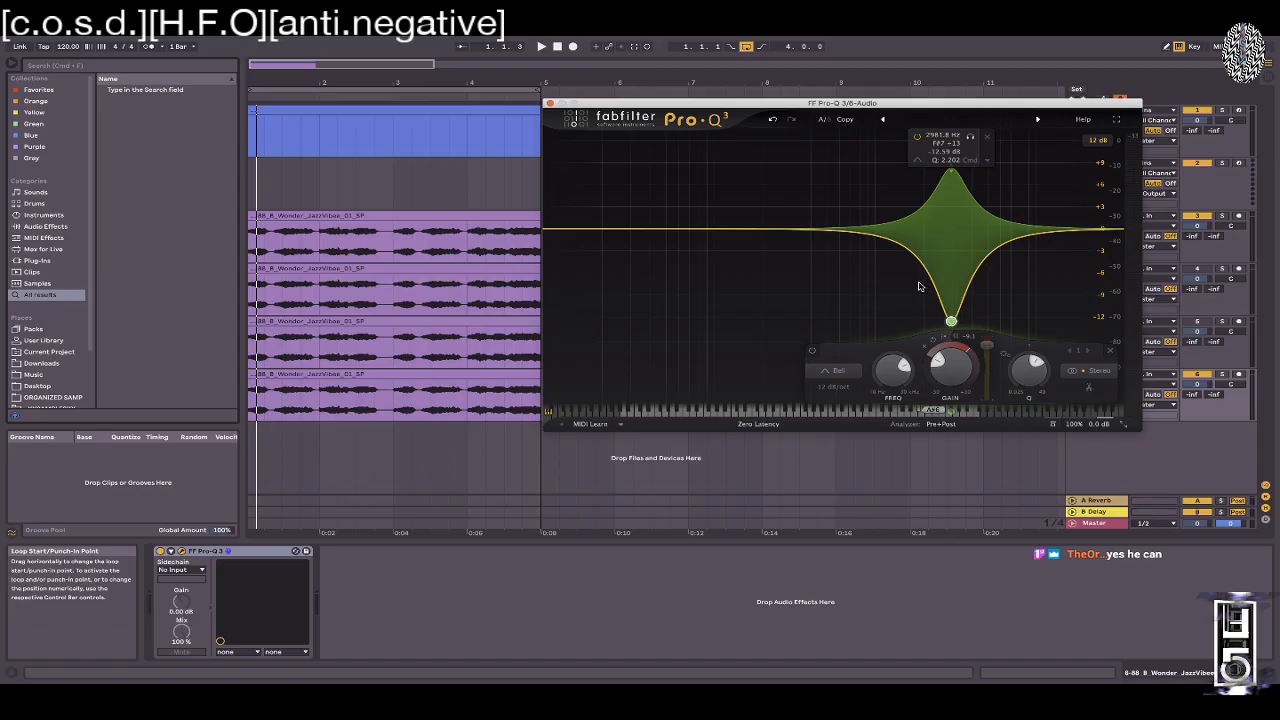
scroll(932, 275, "up", 2)
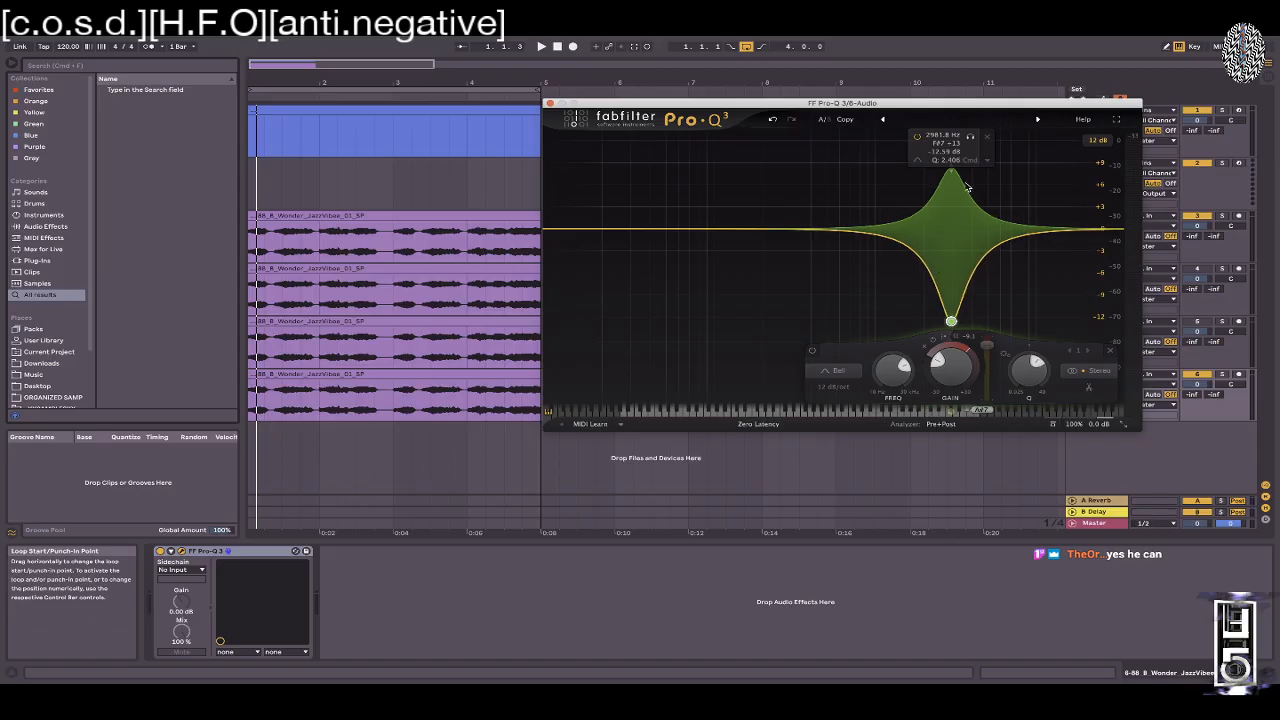
- Deepen the cut to about -27.6 dB at about 3280 Hz, with the dynamic threshold at about -27.3 and the range at +30 dB
mouse_move(952, 323)
left_mouse_down()
mouse_move(957, 241)
mouse_move(960, 311)
left_mouse_up()
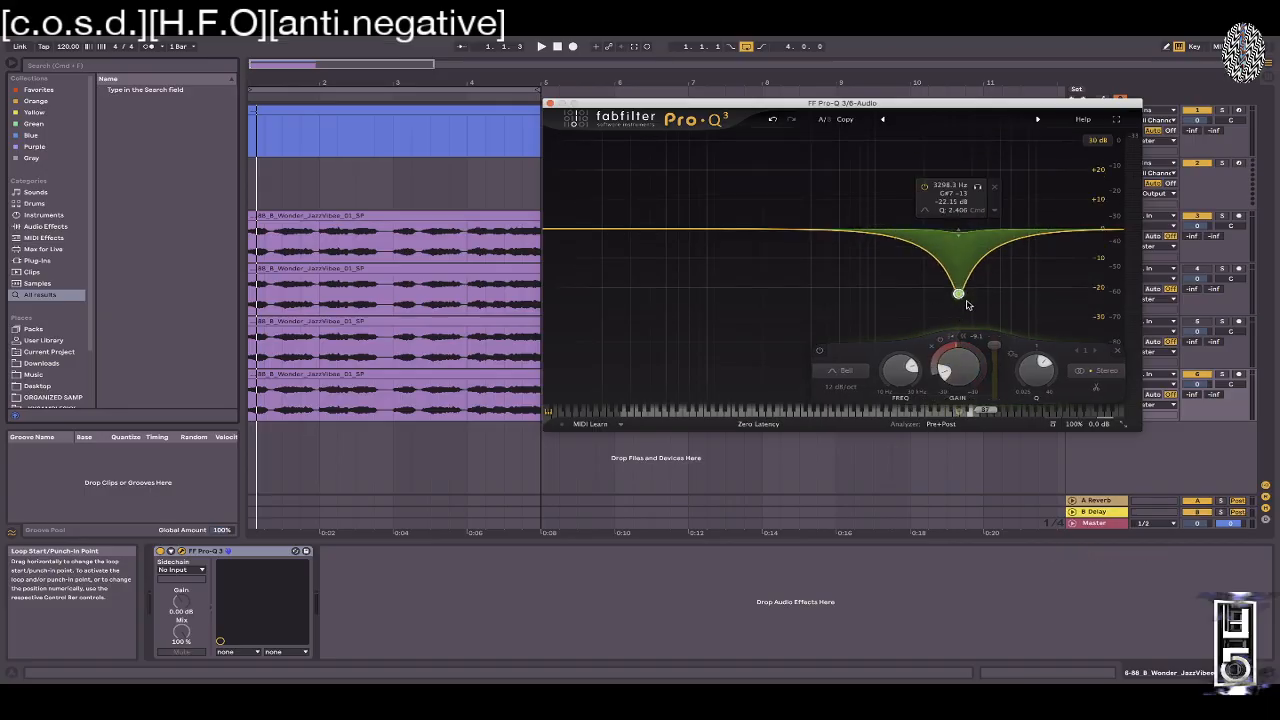
left_click_drag(960, 311, 958, 319)
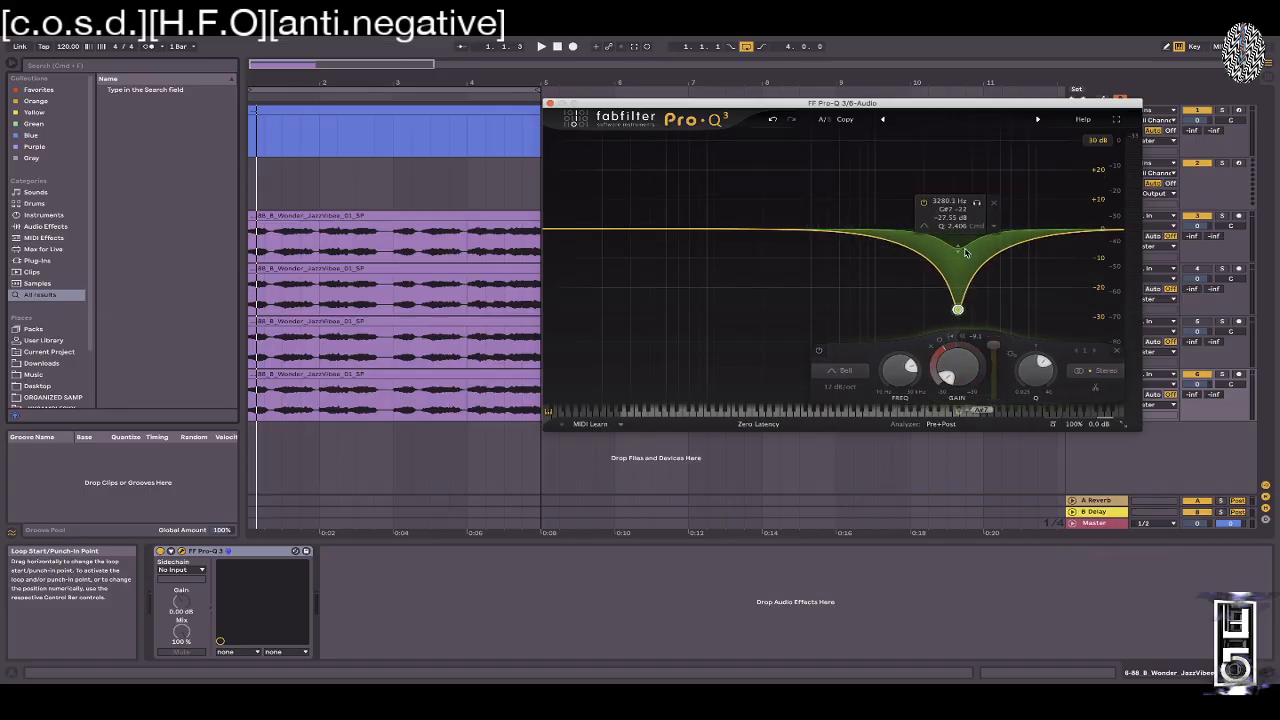
left_click_drag(995, 348, 997, 370)
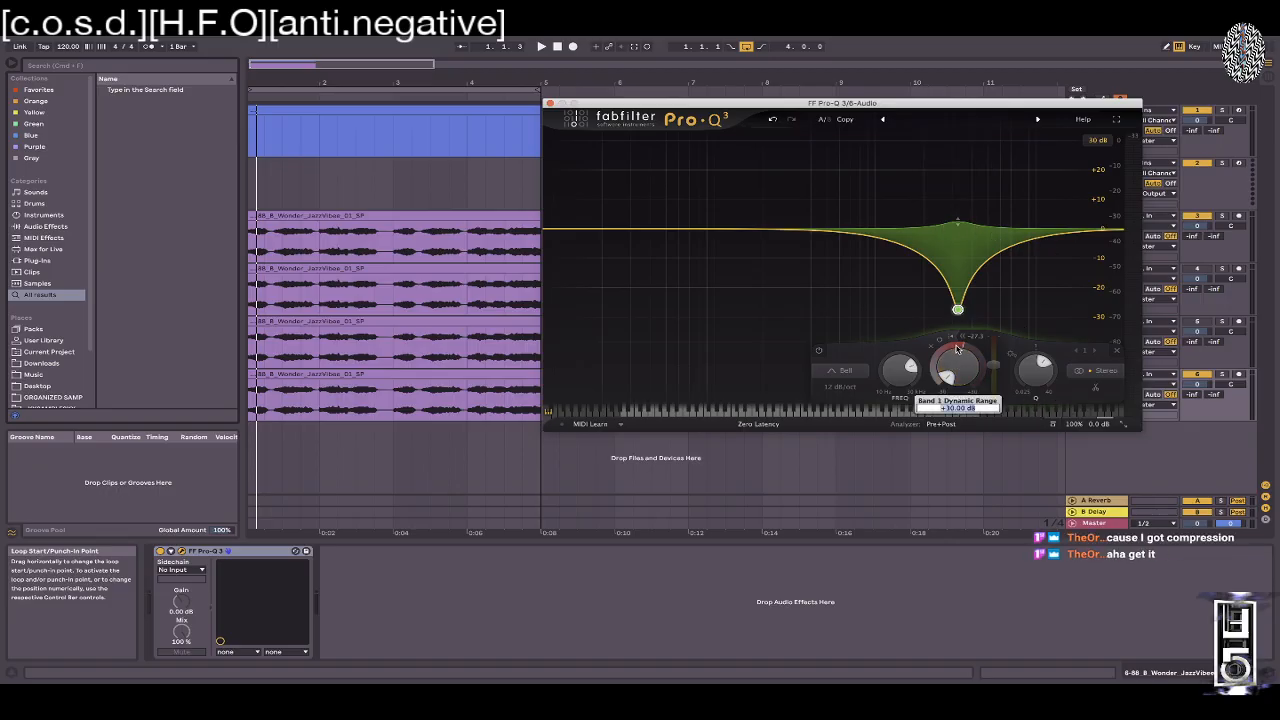
- Return the band's gain to about 0 dB and reverse its dynamic range downward to just below -20 dB
left_click_drag(953, 360, 976, 285)
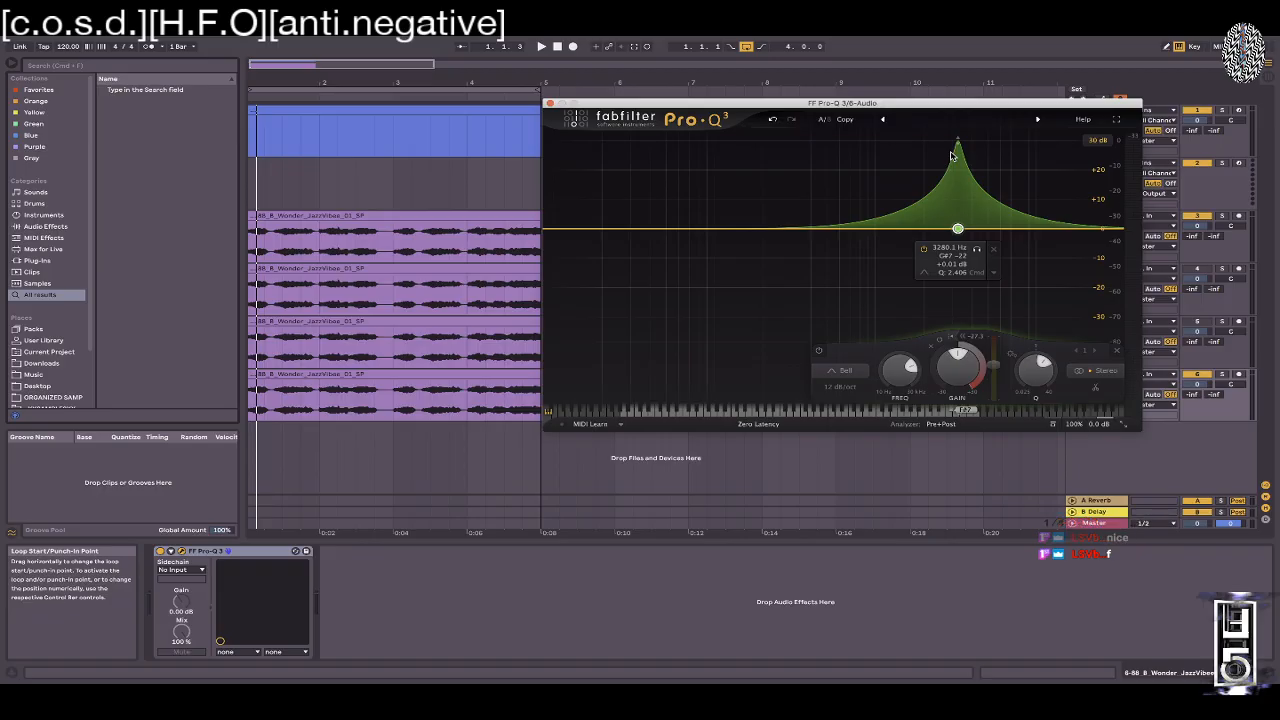
left_click_drag(957, 152, 967, 303)
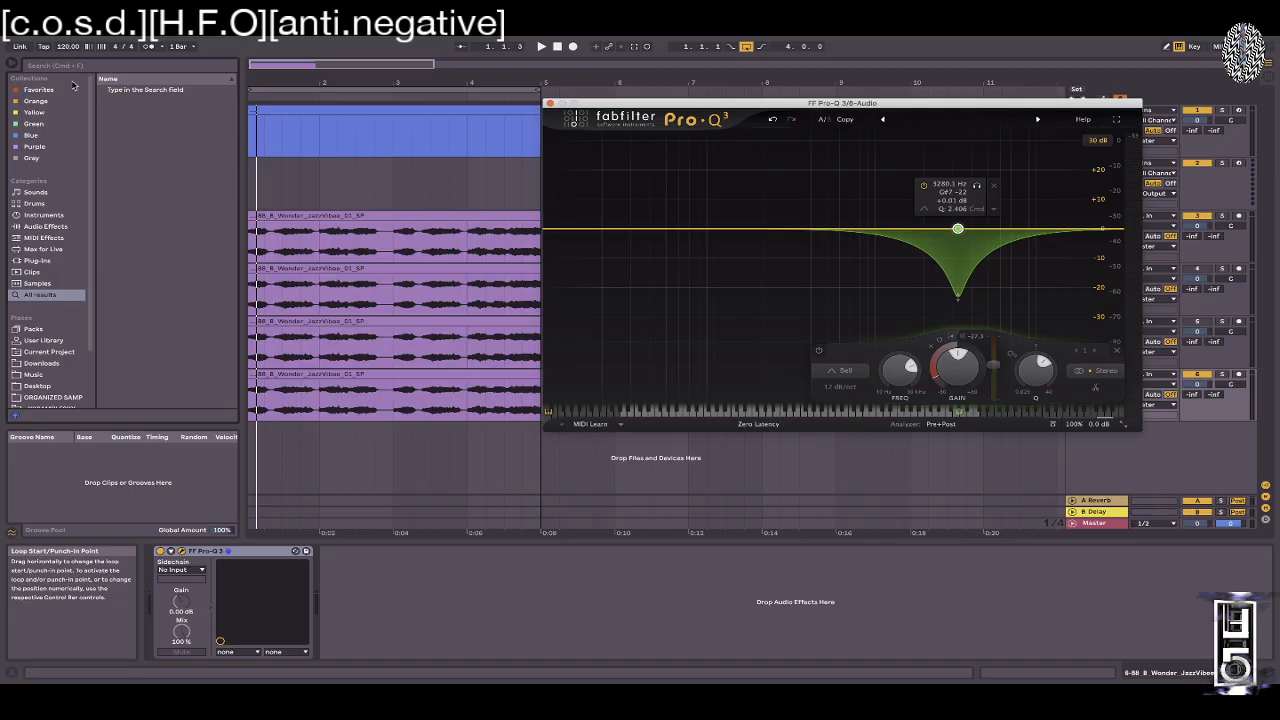
left_click(459, 152)
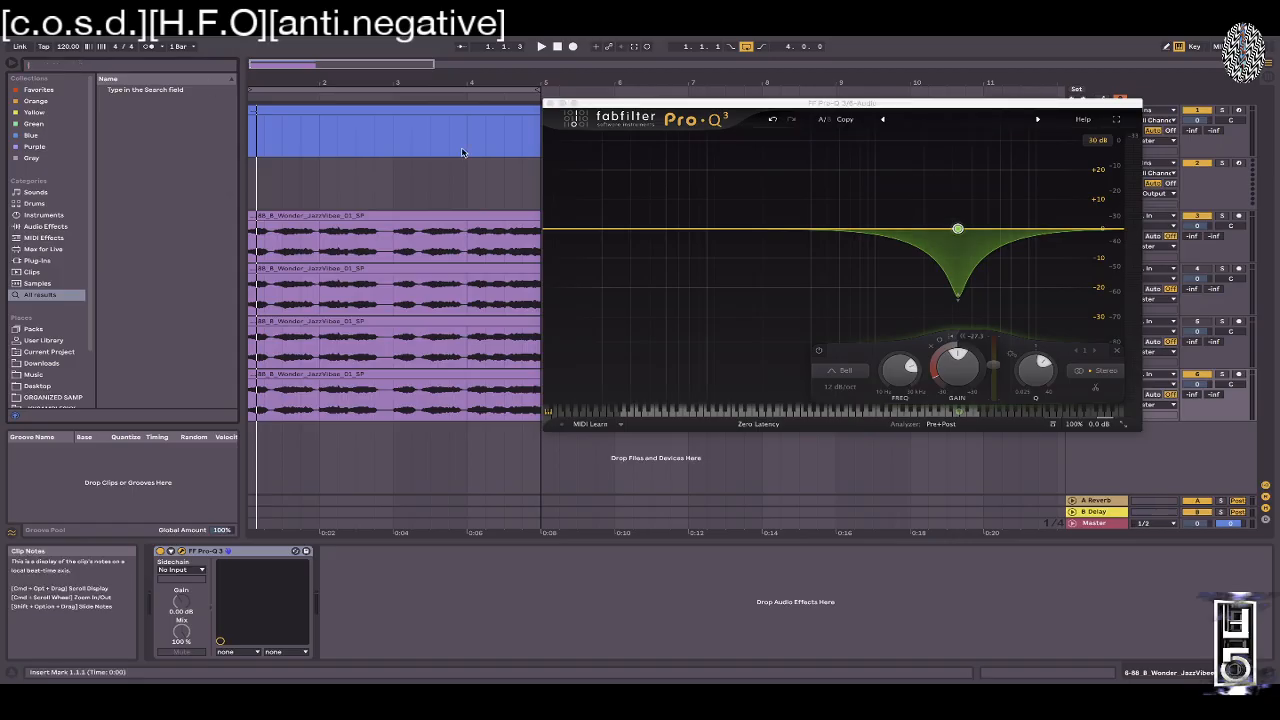
- Shorten the band's downward dynamic range to about -20 dB and lower its gain to about -27.7 dB at about 3327 Hz
left_click(958, 303)
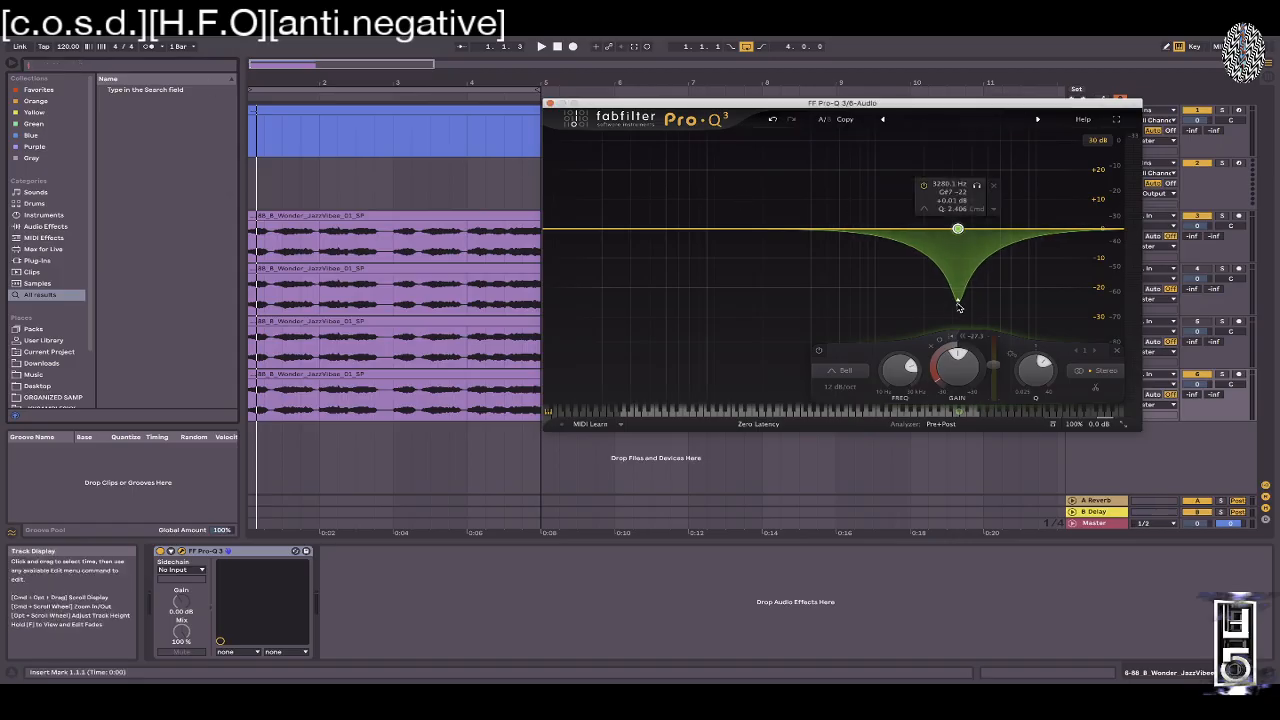
left_click_drag(958, 306, 958, 289)
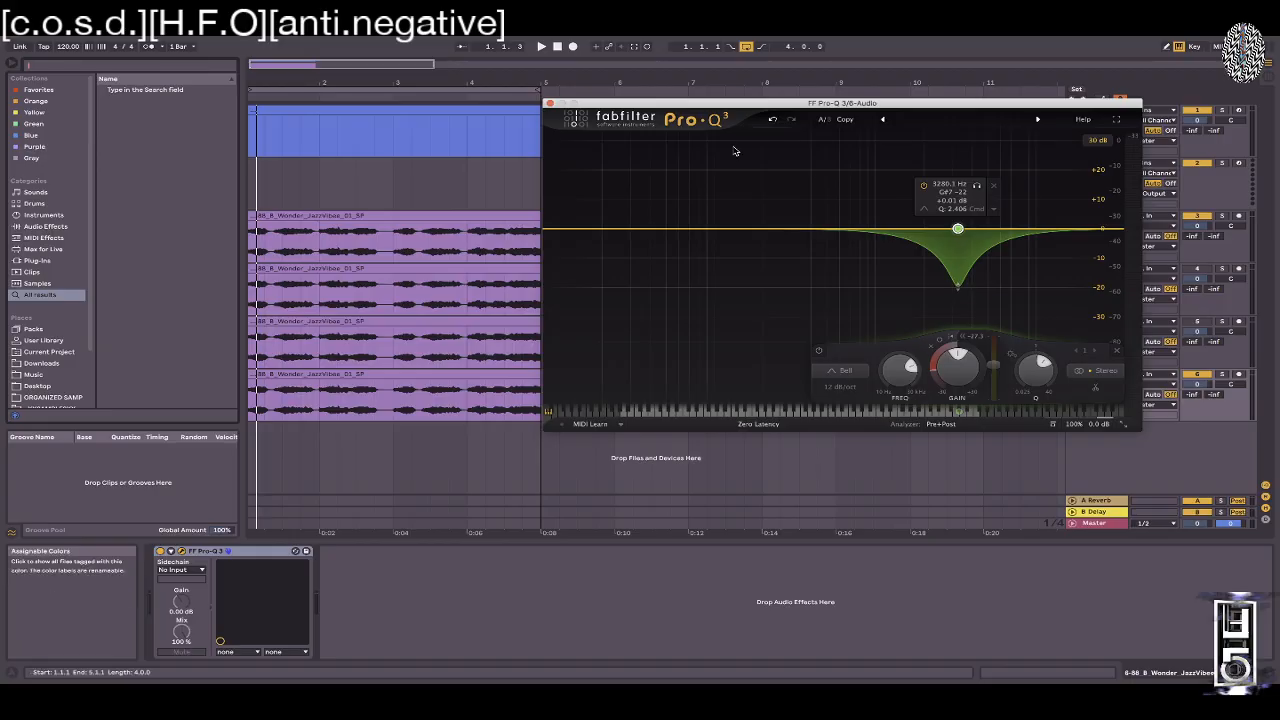
left_click_drag(958, 231, 959, 312)
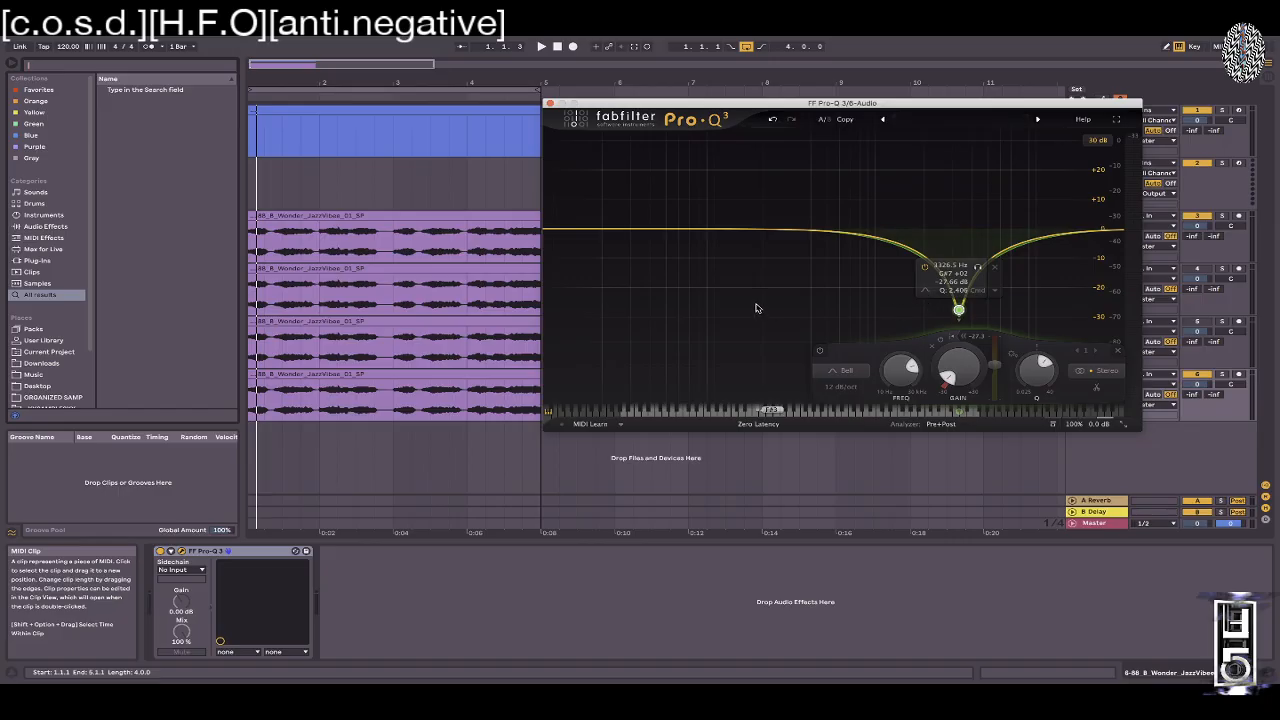
- Return the band's gain to about -0.2 dB at about 3224 Hz and collapse its dynamic range
left_click_drag(958, 309, 957, 229)
left_click_drag(958, 290, 957, 229)
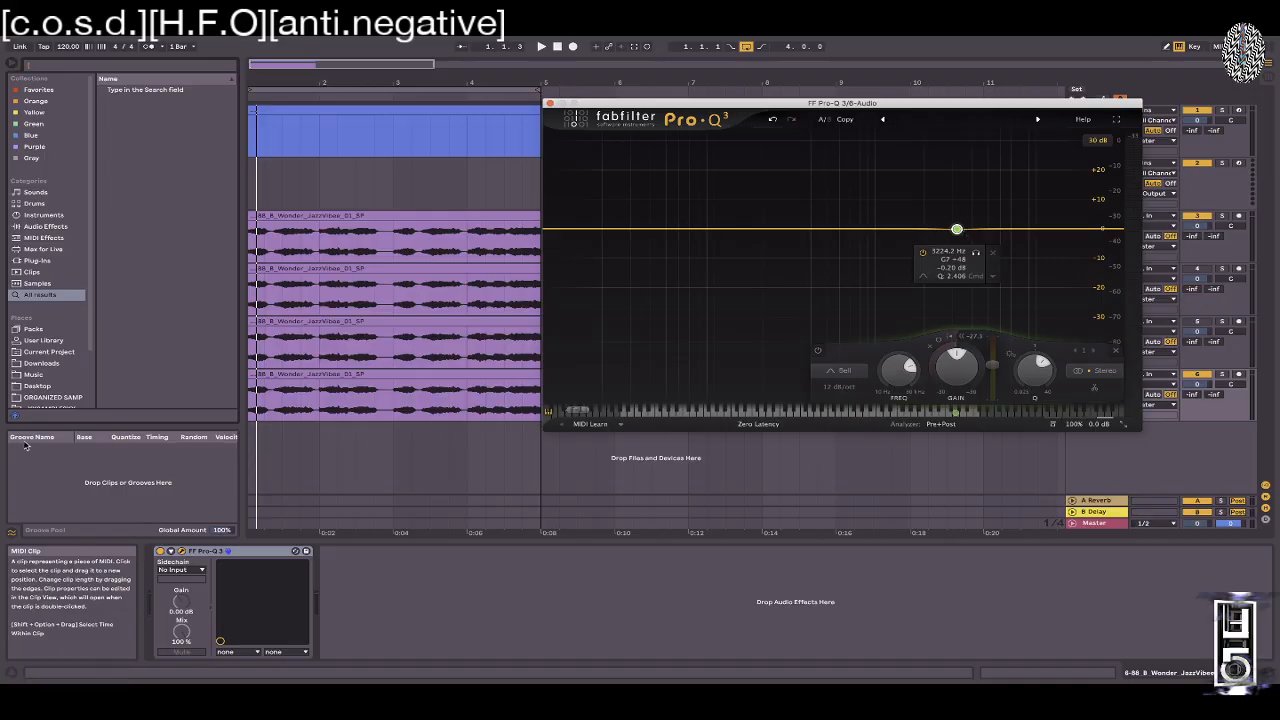
- Search the browser for PRO-MB and load FabFilter Pro-MB onto the audio track after Pro-Q 3
type("R")
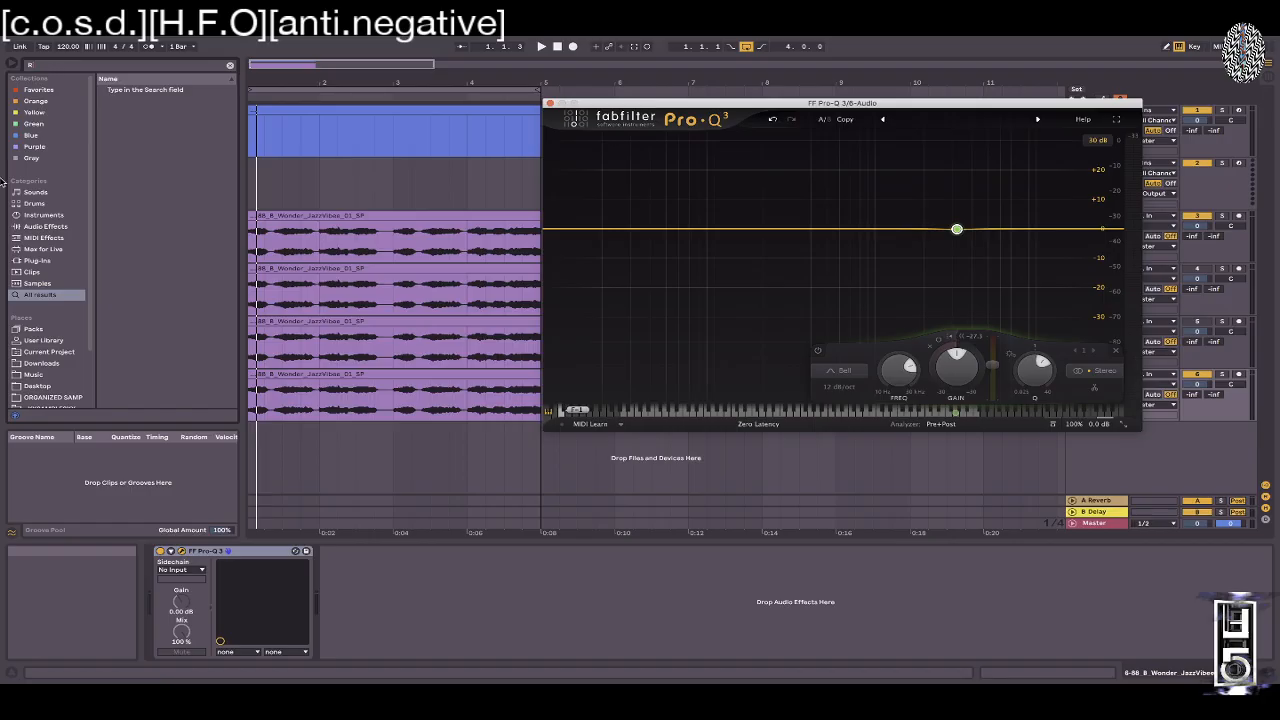
left_click(43, 66)
key("BackSpace")
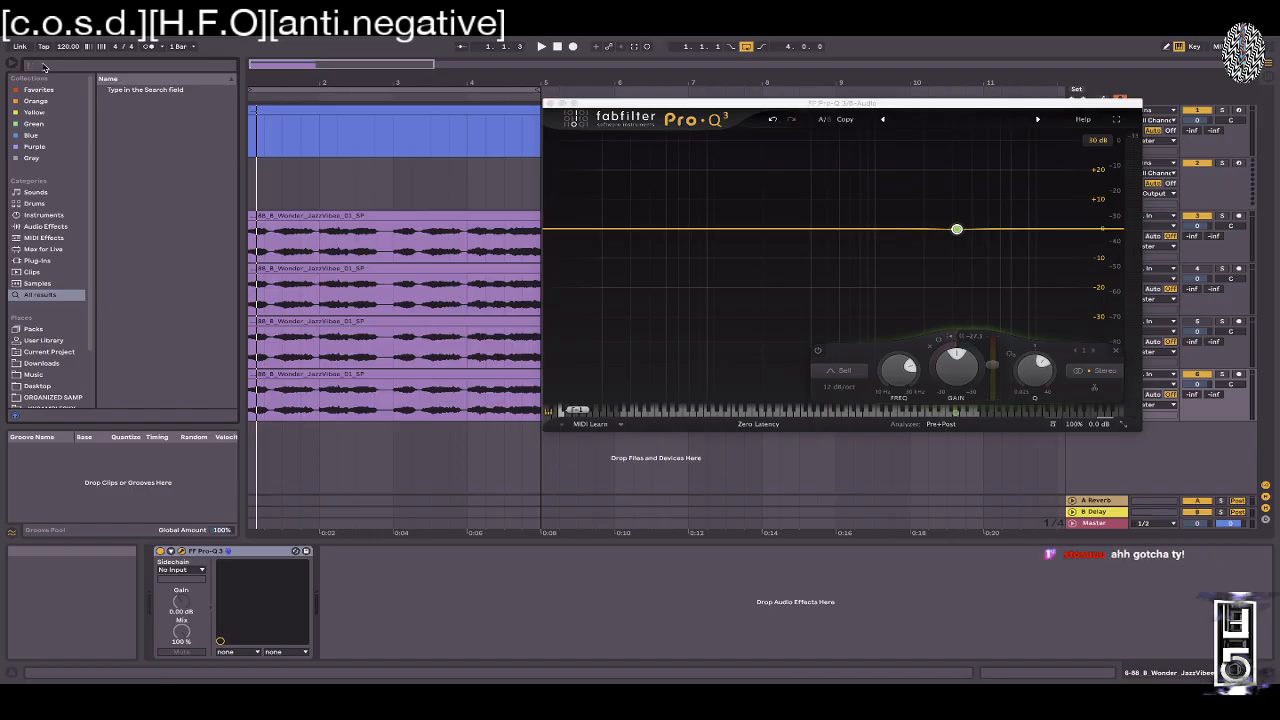
type("PRO")
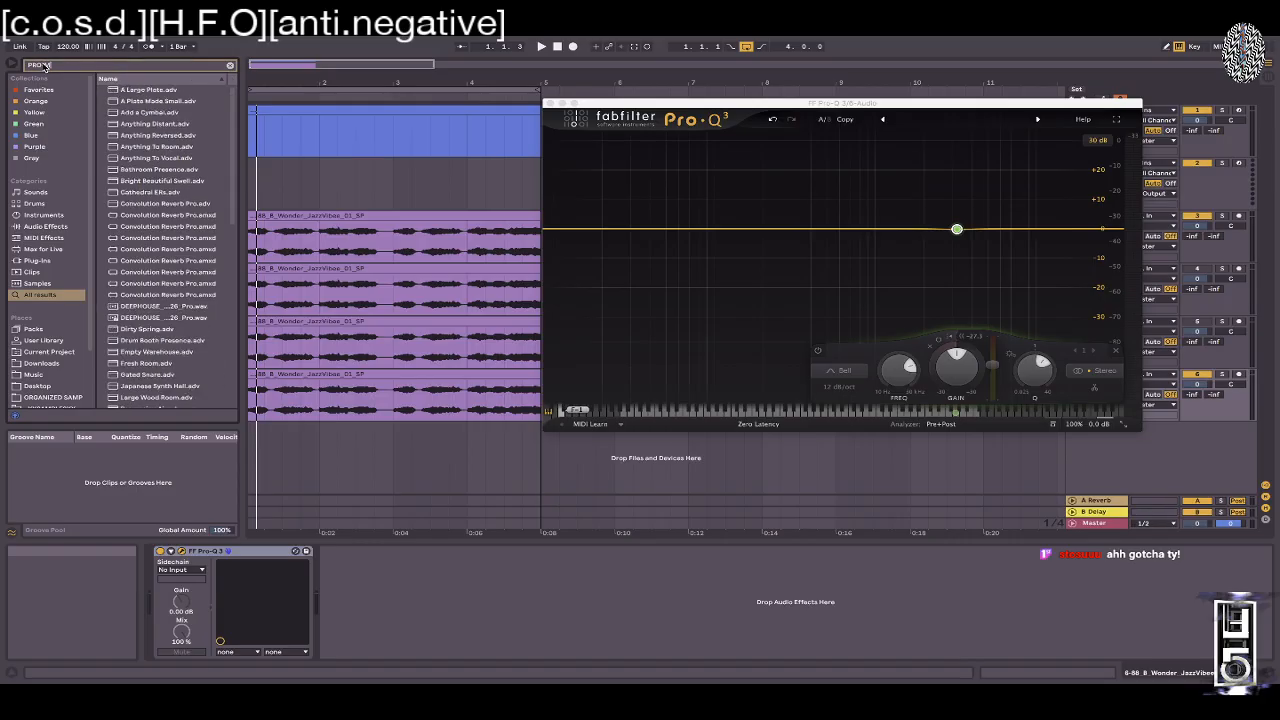
type("-MB")
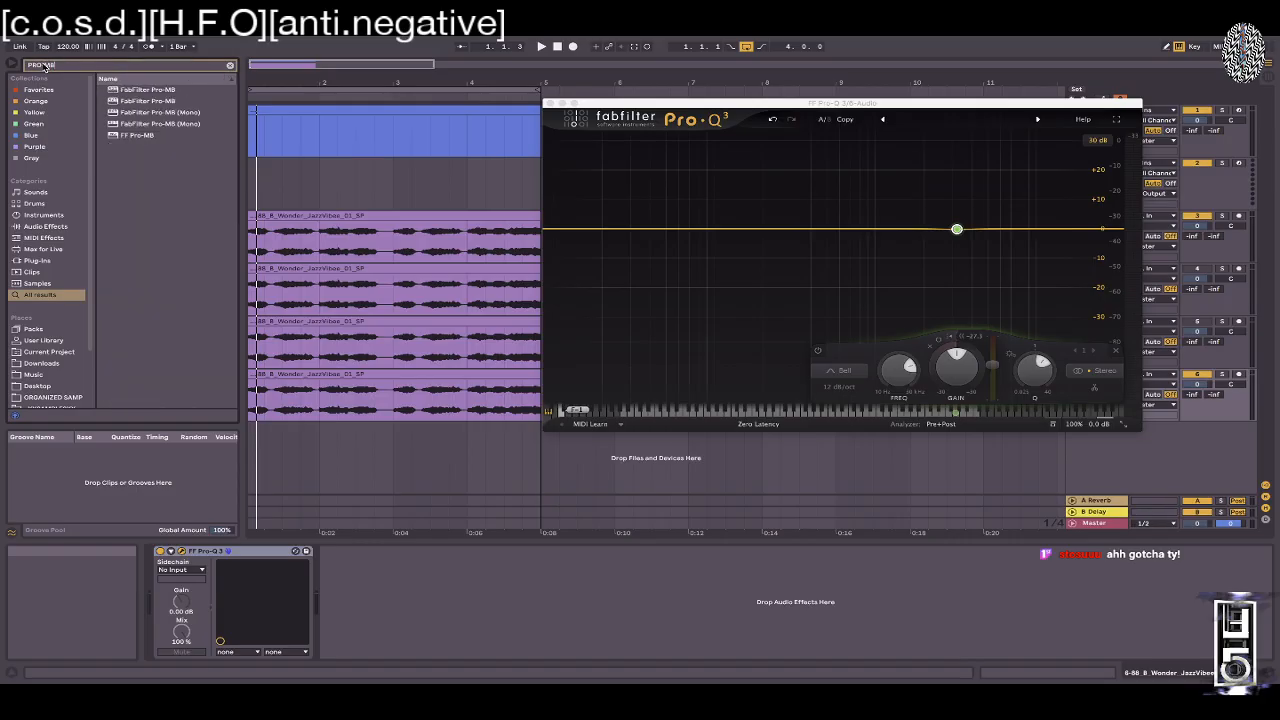
left_click(178, 91)
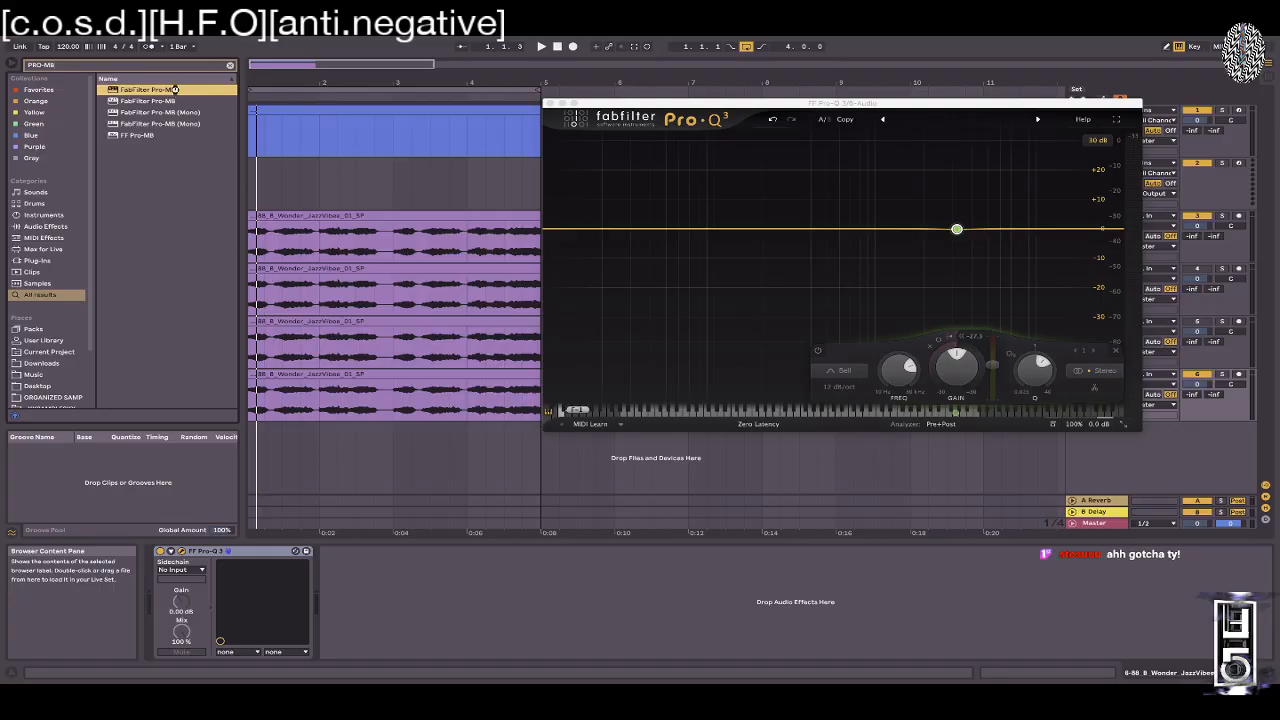
double_click(175, 90)
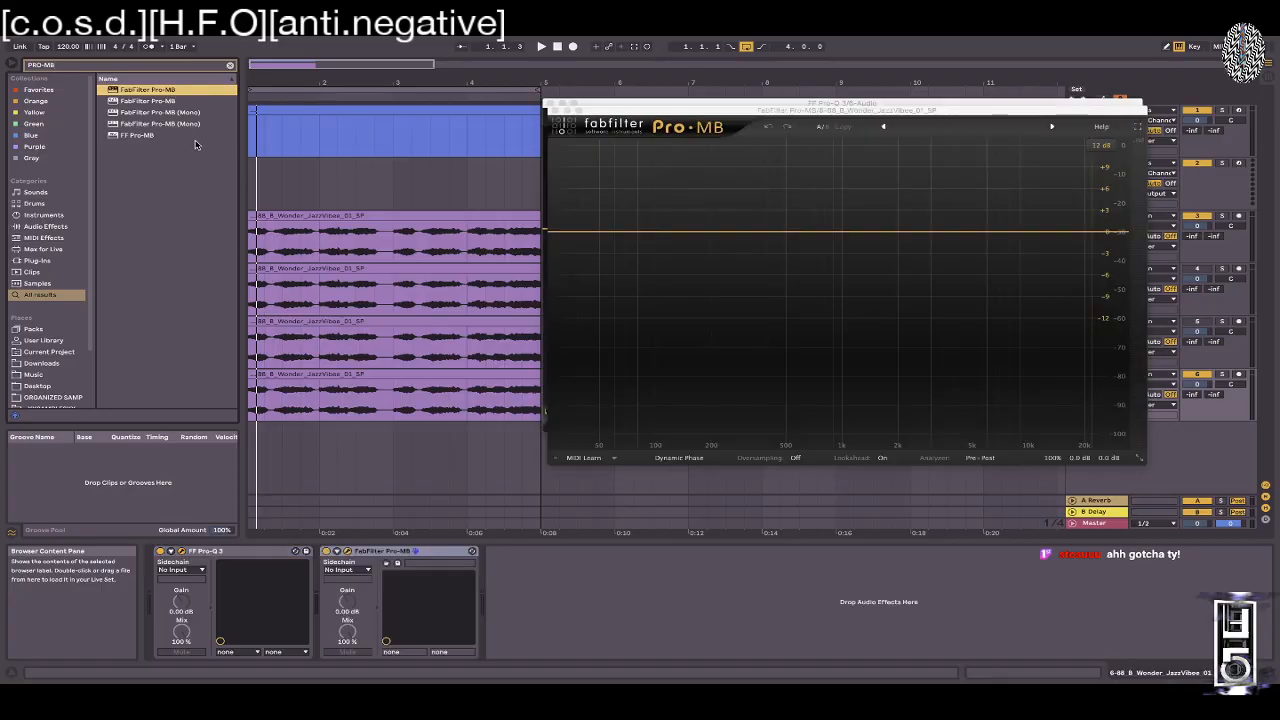
- Reopen the Pro-MB window and arrange it side by side with the Pro-Q 3 window
left_click(338, 551)
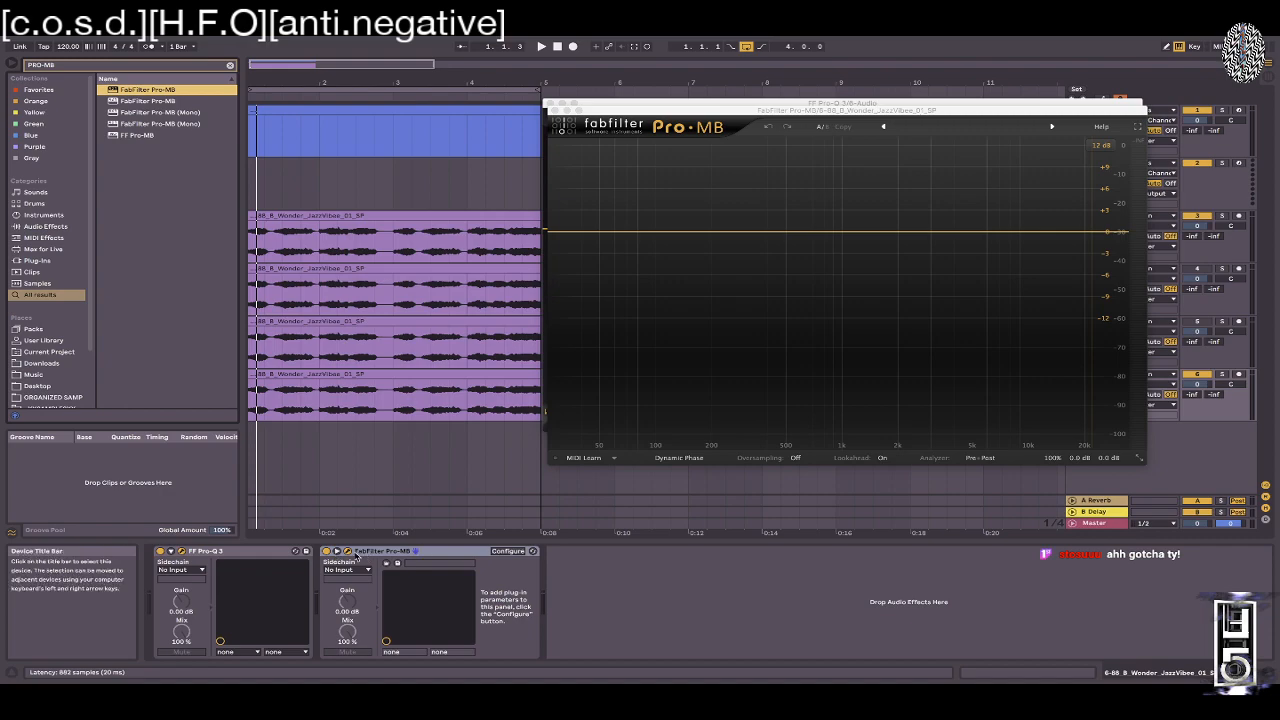
left_click(348, 552)
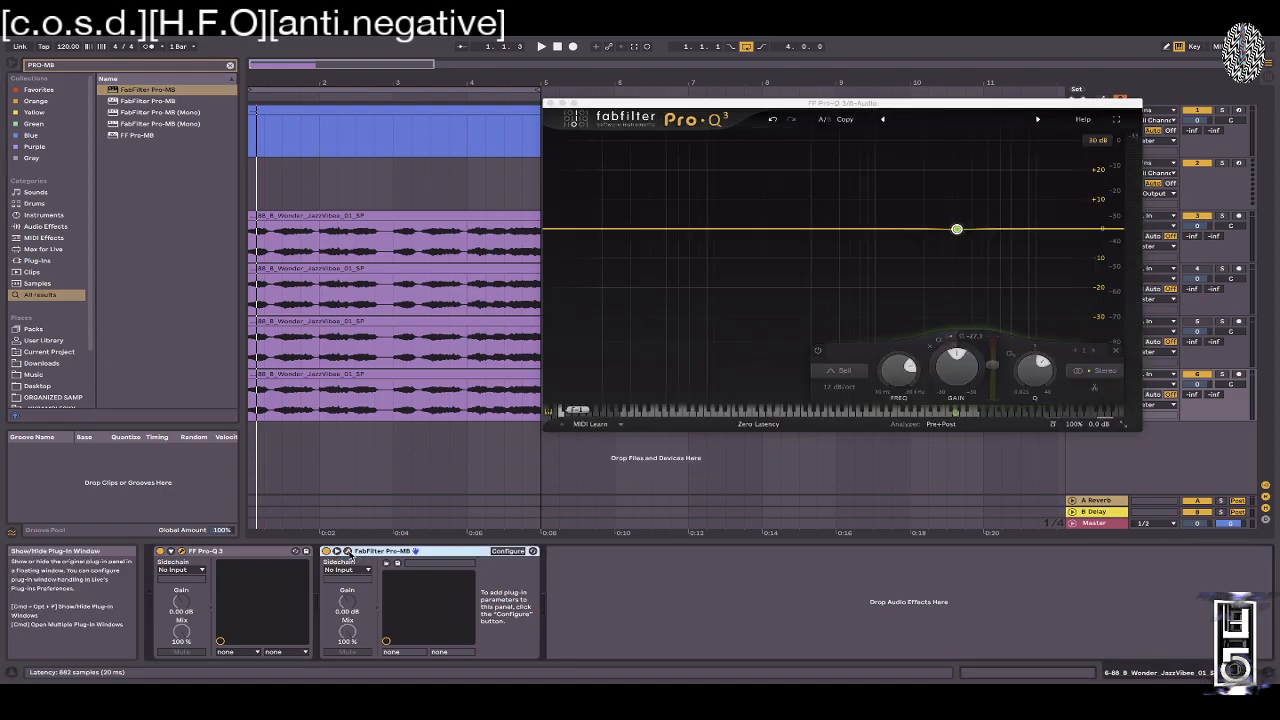
left_click(348, 552)
left_click_drag(854, 108, 363, 108)
left_click_drag(739, 106, 918, 86)
- Create four adjacent compression bands in Pro-MB, spanning the spectrum from about 300 Hz up through the highs
left_click(336, 224)
left_click_drag(336, 224, 243, 205)
left_click_drag(408, 198, 499, 195)
left_click(352, 138)
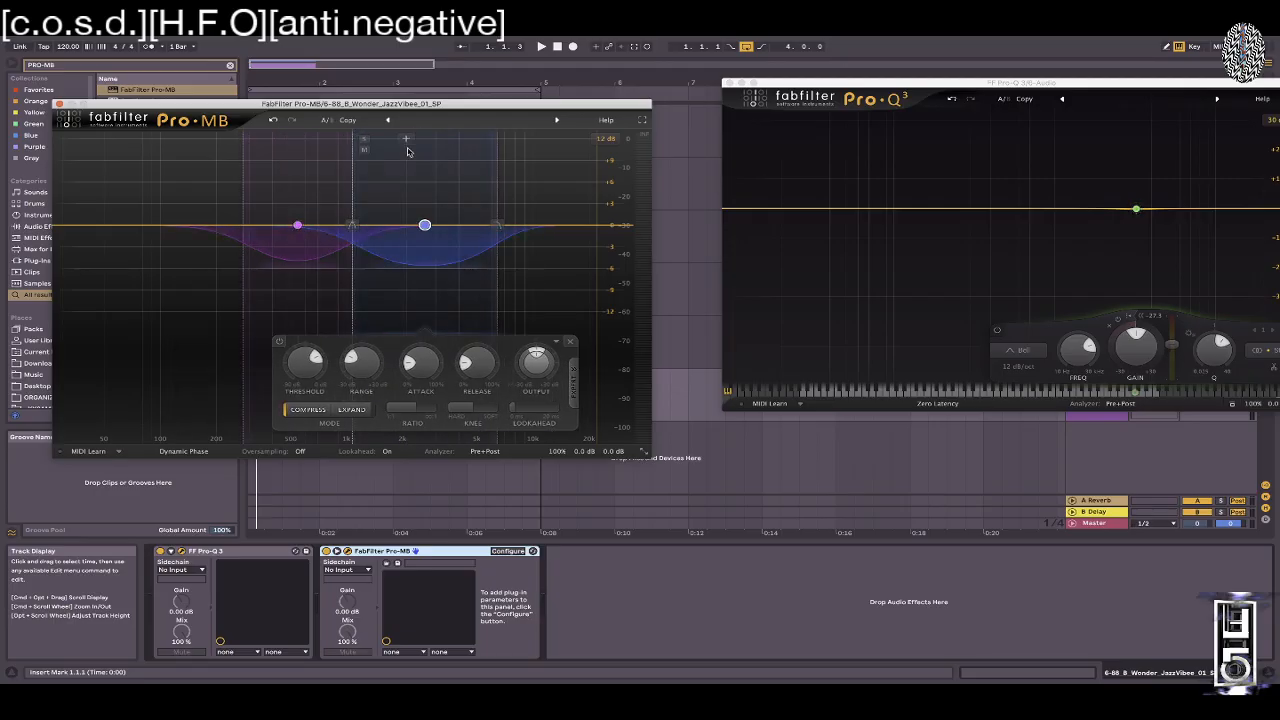
left_click(465, 138)
left_click(554, 139)
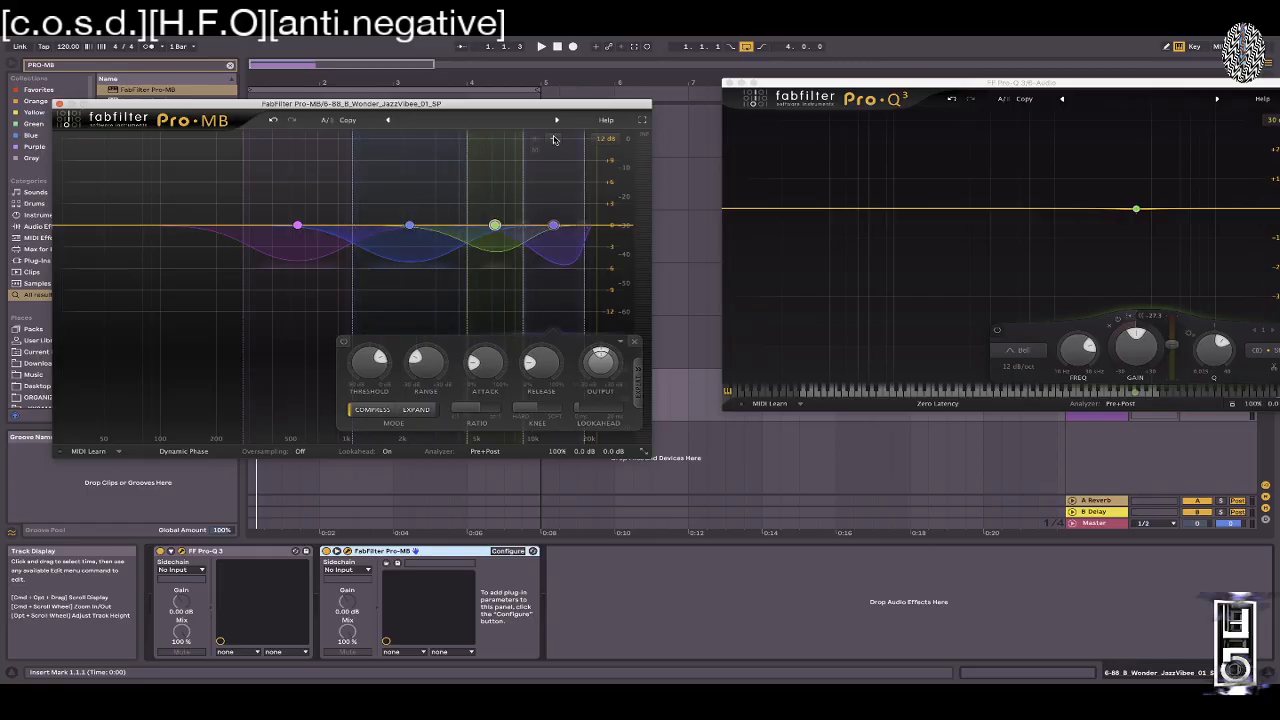
- Add a low band with its upper crossover just below 500 Hz and switch Pro-MB's processing mode to Linear Phase
left_click(88, 140)
left_click_drag(117, 184, 316, 184)
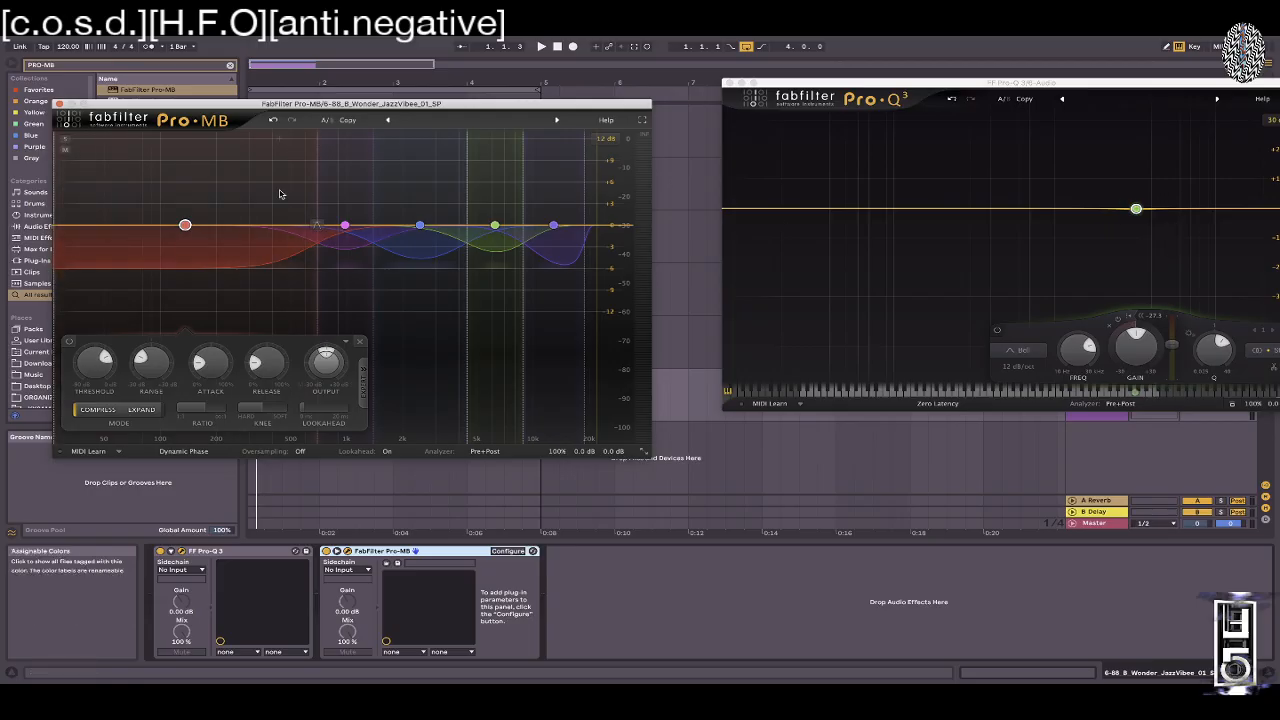
left_click_drag(314, 200, 285, 186)
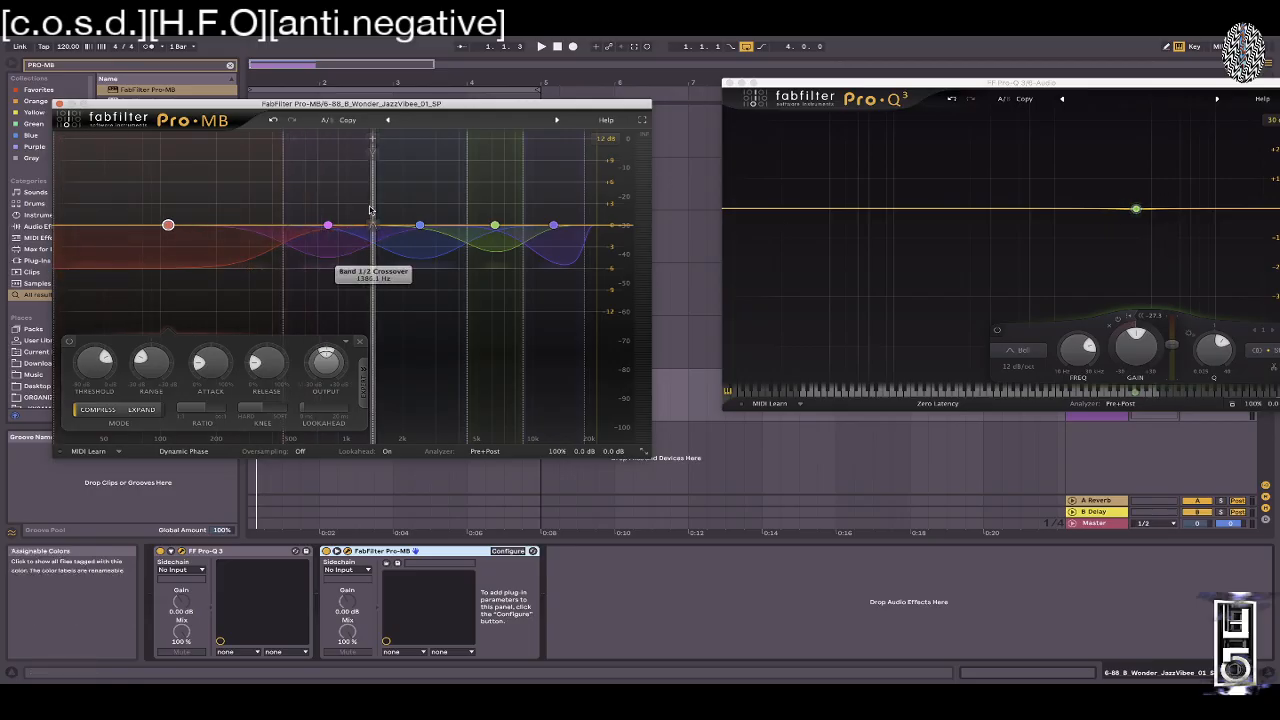
left_click(184, 451)
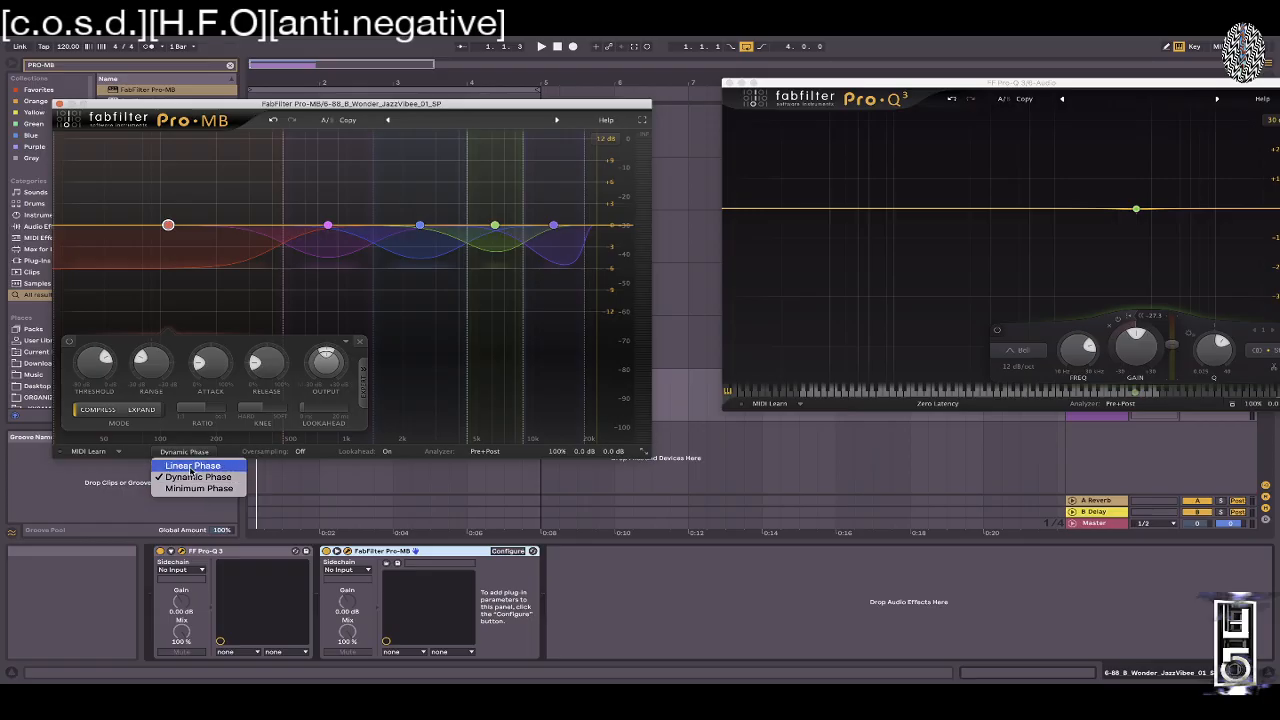
left_click(205, 467)
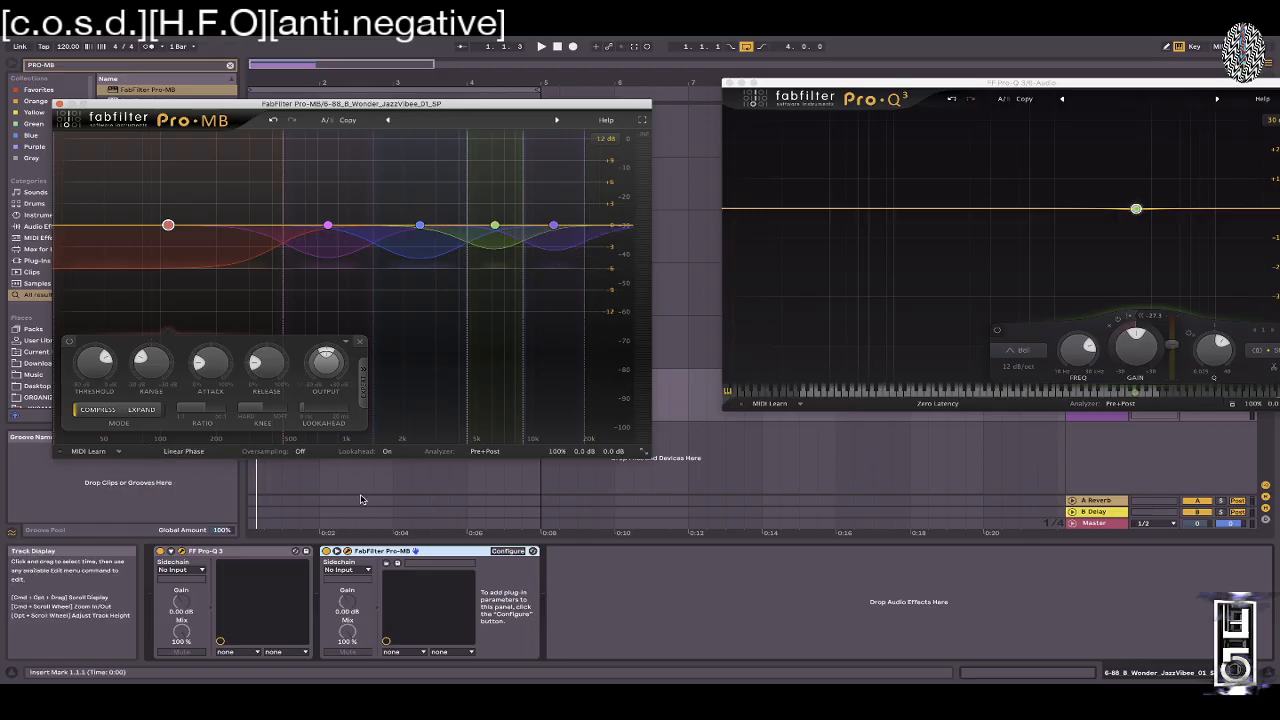
- Delete Pro-MB from the track's device chain and clear the browser search
left_click(383, 556)
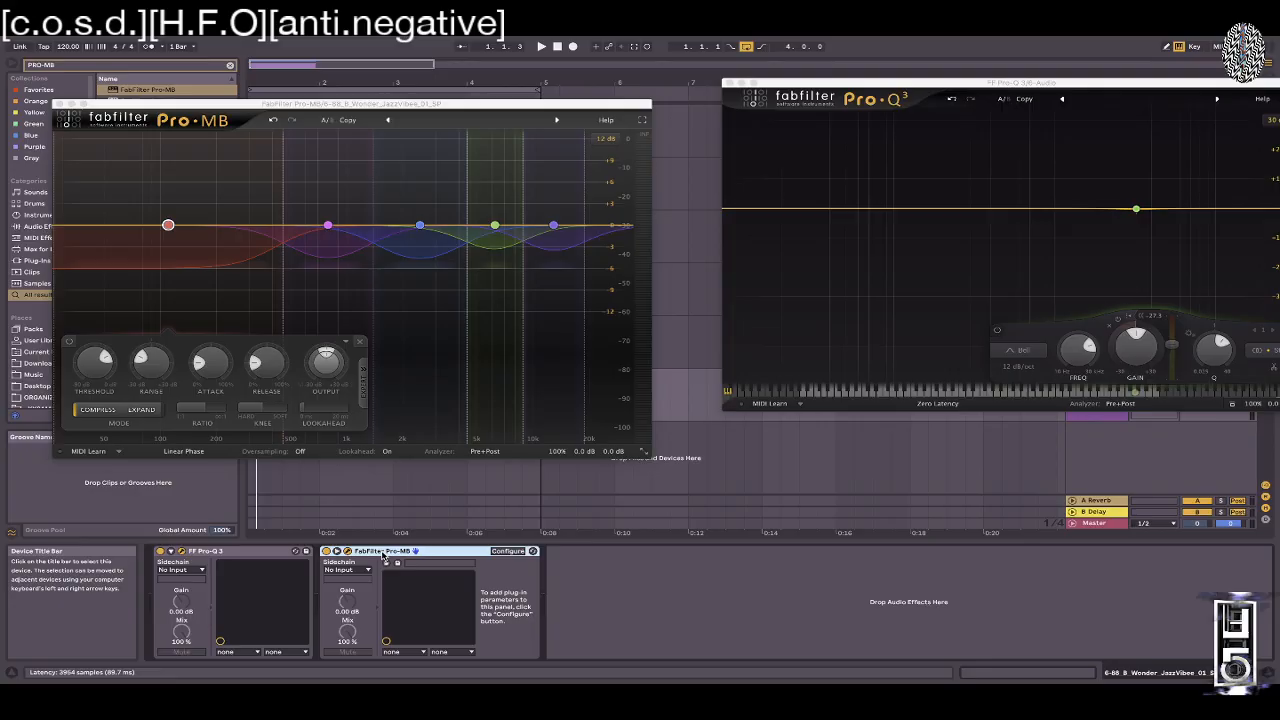
key("Delete")
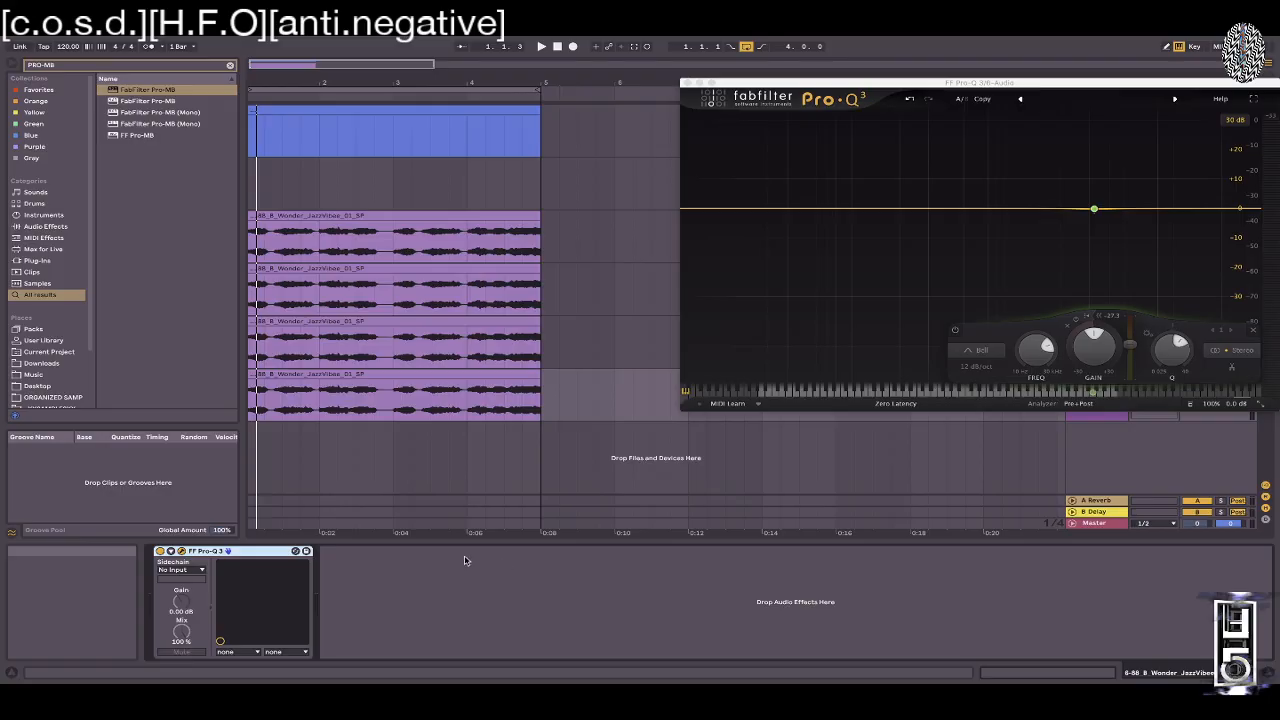
left_click(230, 65)
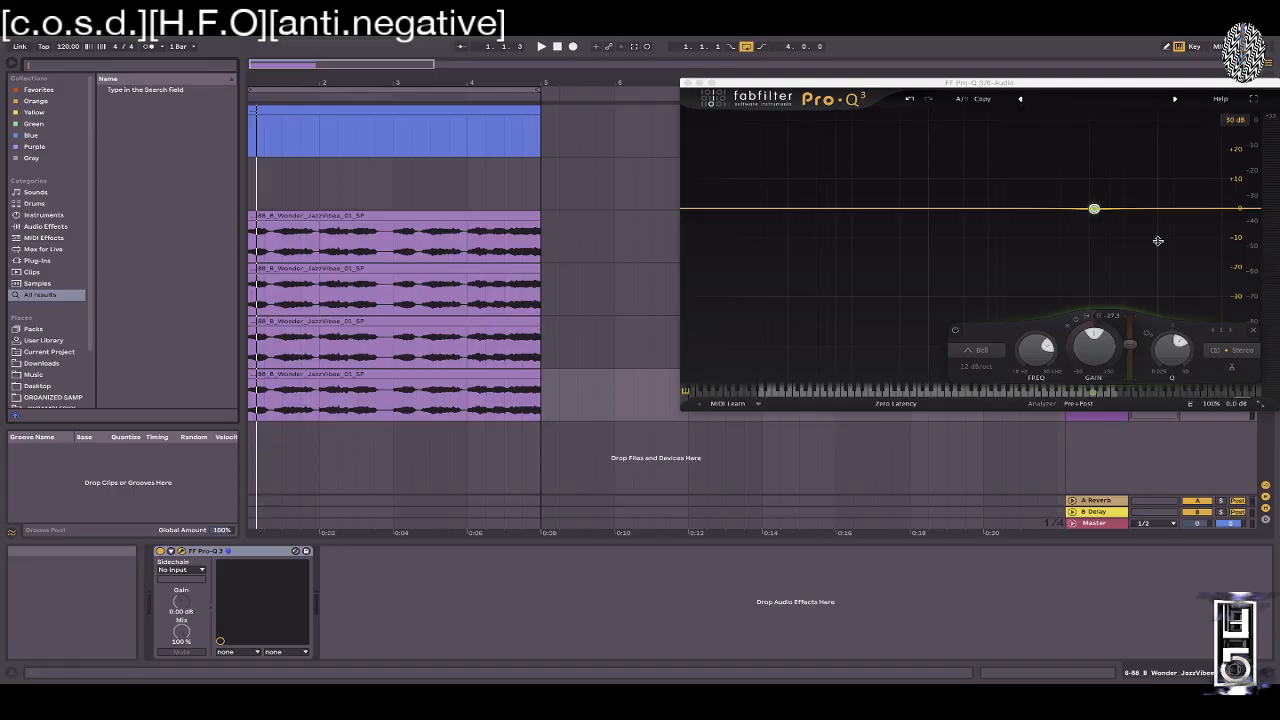
- Cut the Pro-Q 3 band to about -18.8 dB at 2093 Hz and extend its dynamic range up to about 0 dB on the gain scale
left_click(1095, 211)
left_click_drag(1095, 211, 1064, 266)
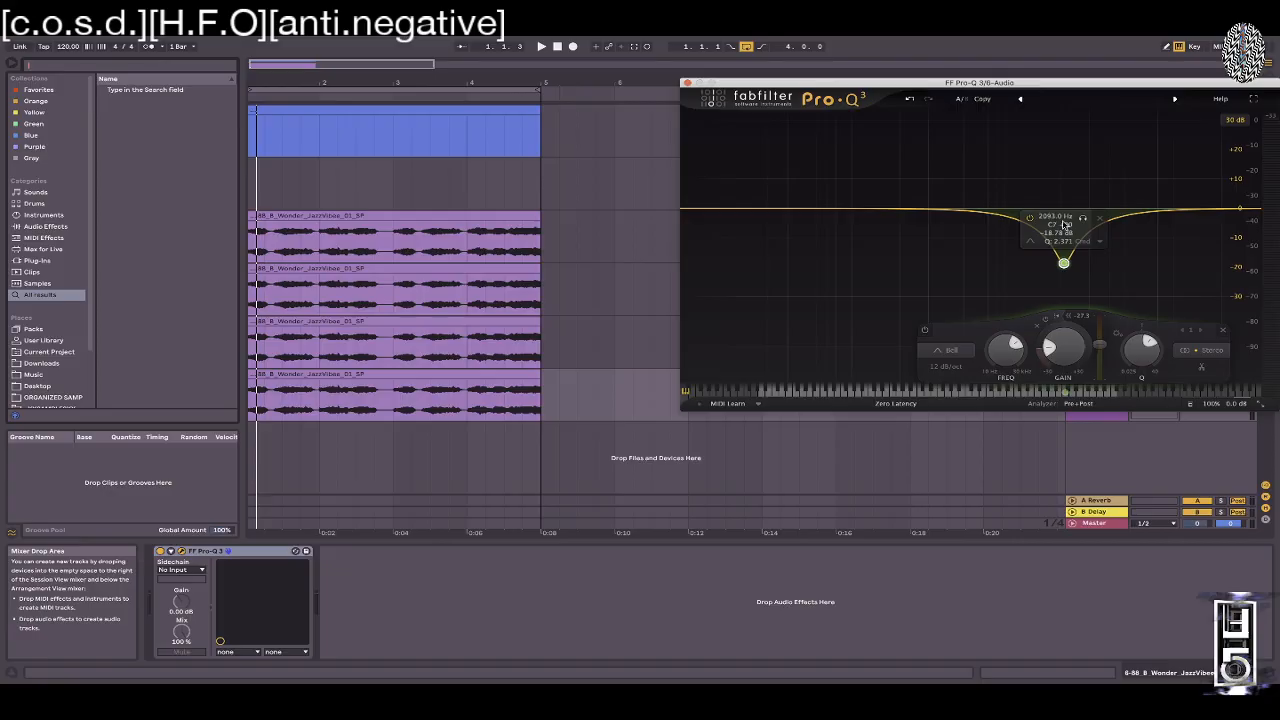
left_click_drag(1068, 350, 1062, 272)
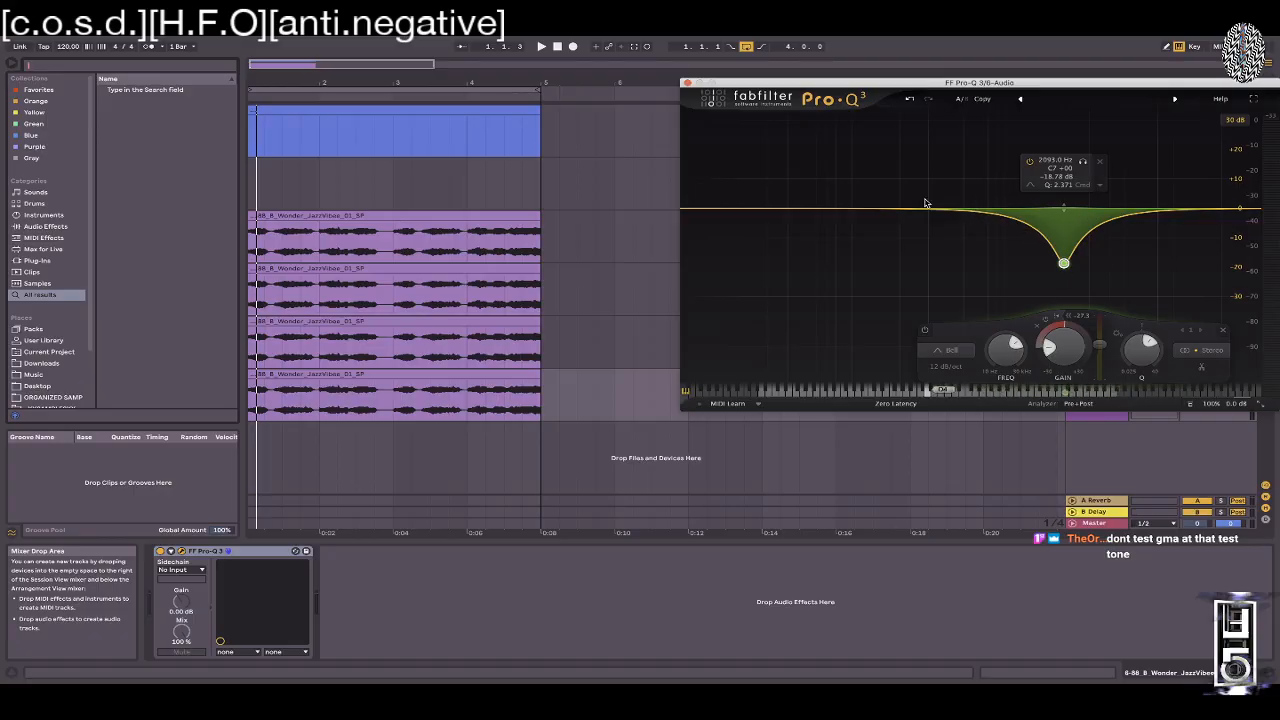
left_click(212, 551)
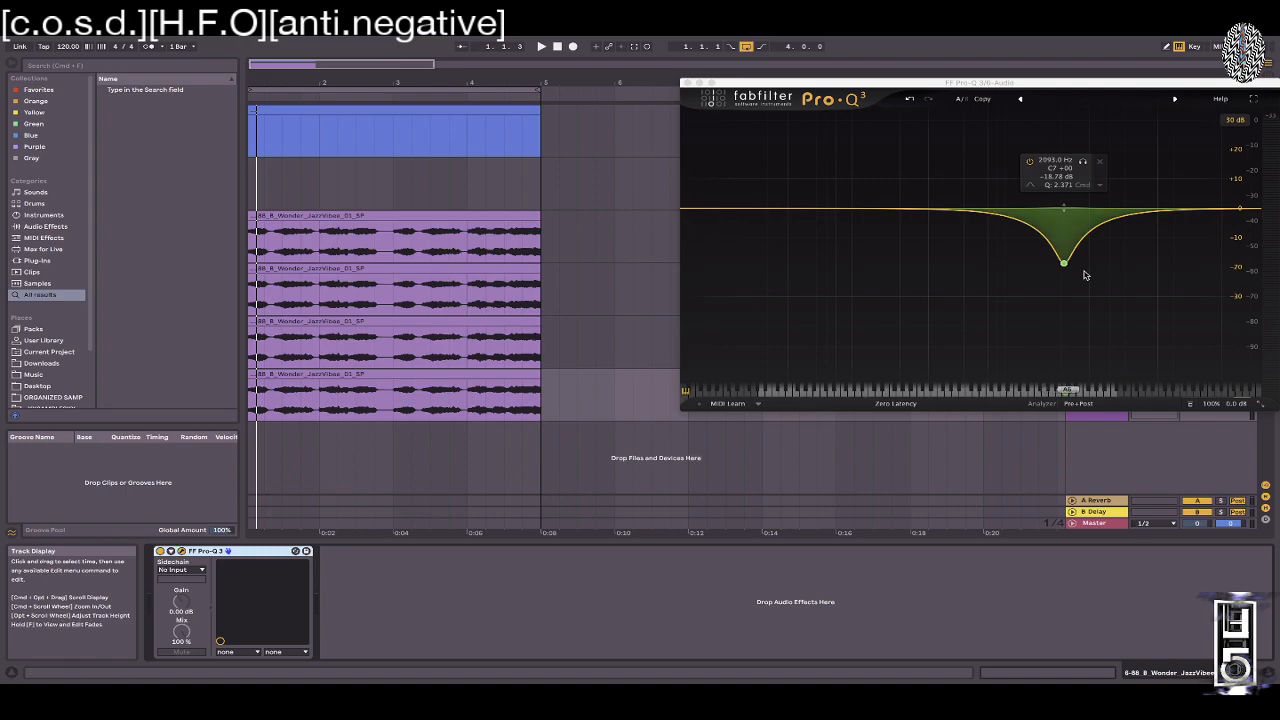
- Move the band to about 1622 Hz with a gain of about -1.2 dB and shorten its upward dynamic range
left_click_drag(1064, 263, 1048, 228)
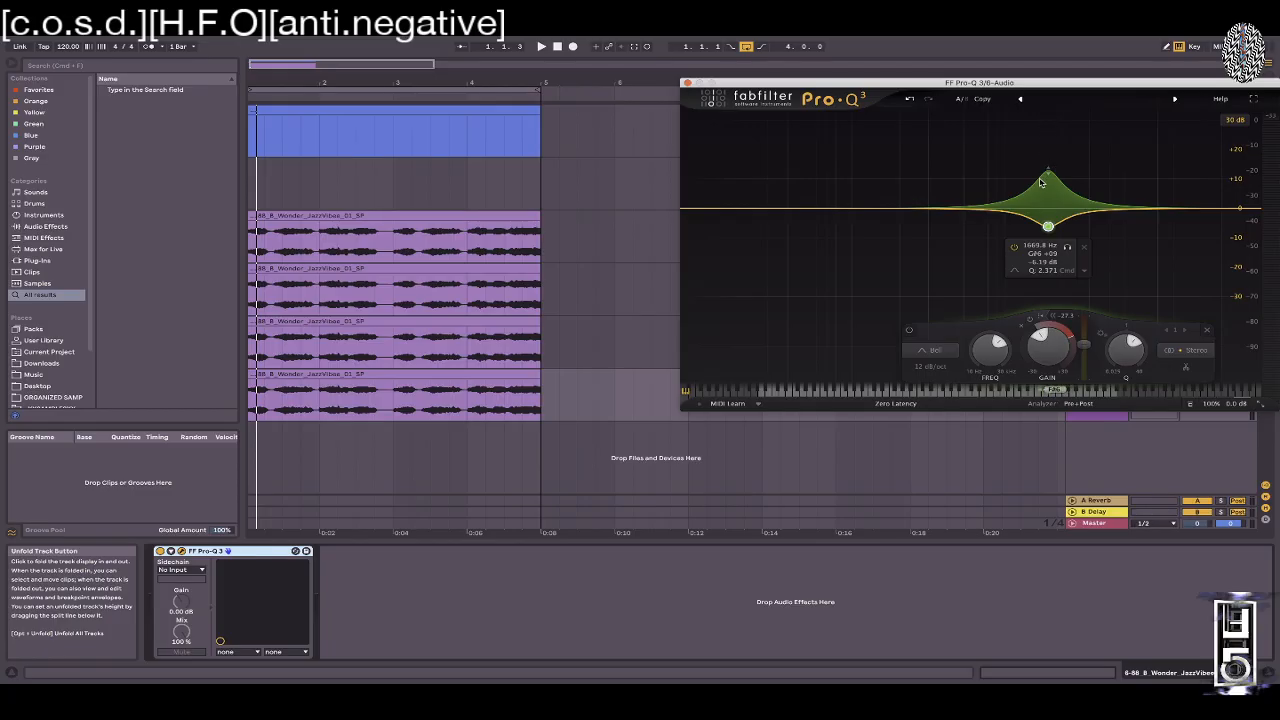
left_click_drag(1048, 172, 1056, 212)
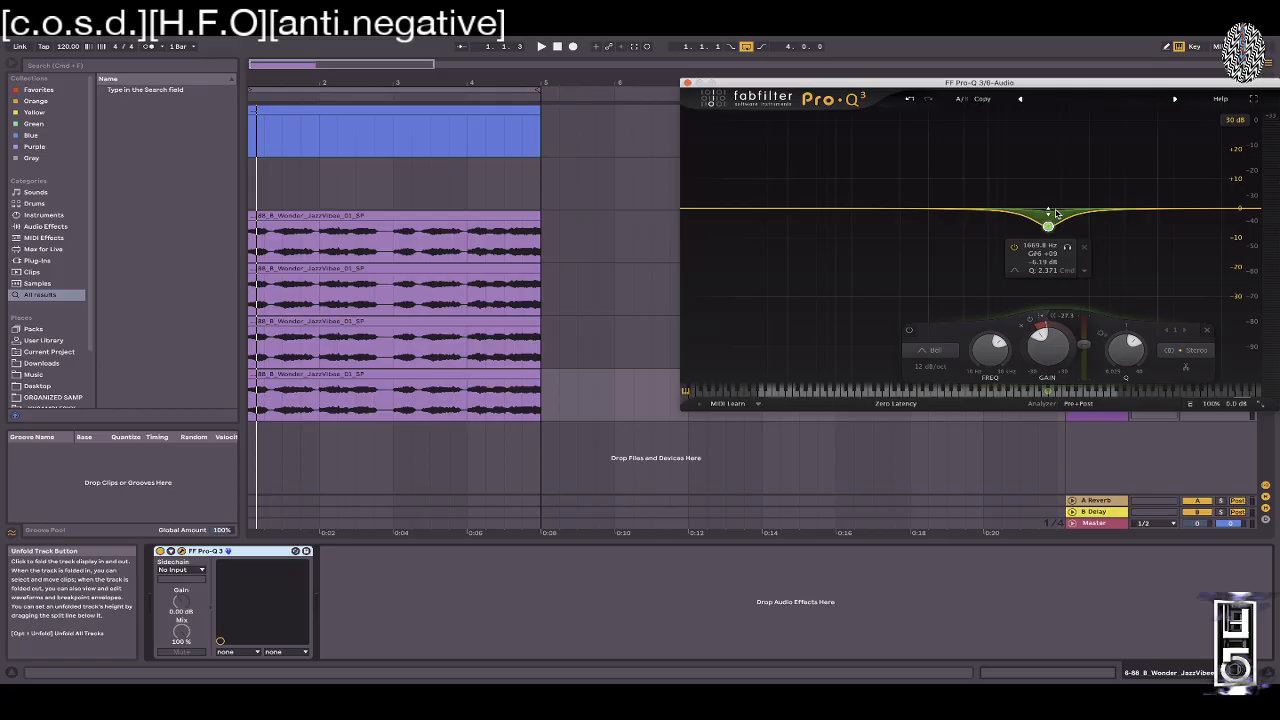
left_click_drag(1048, 226, 1043, 190)
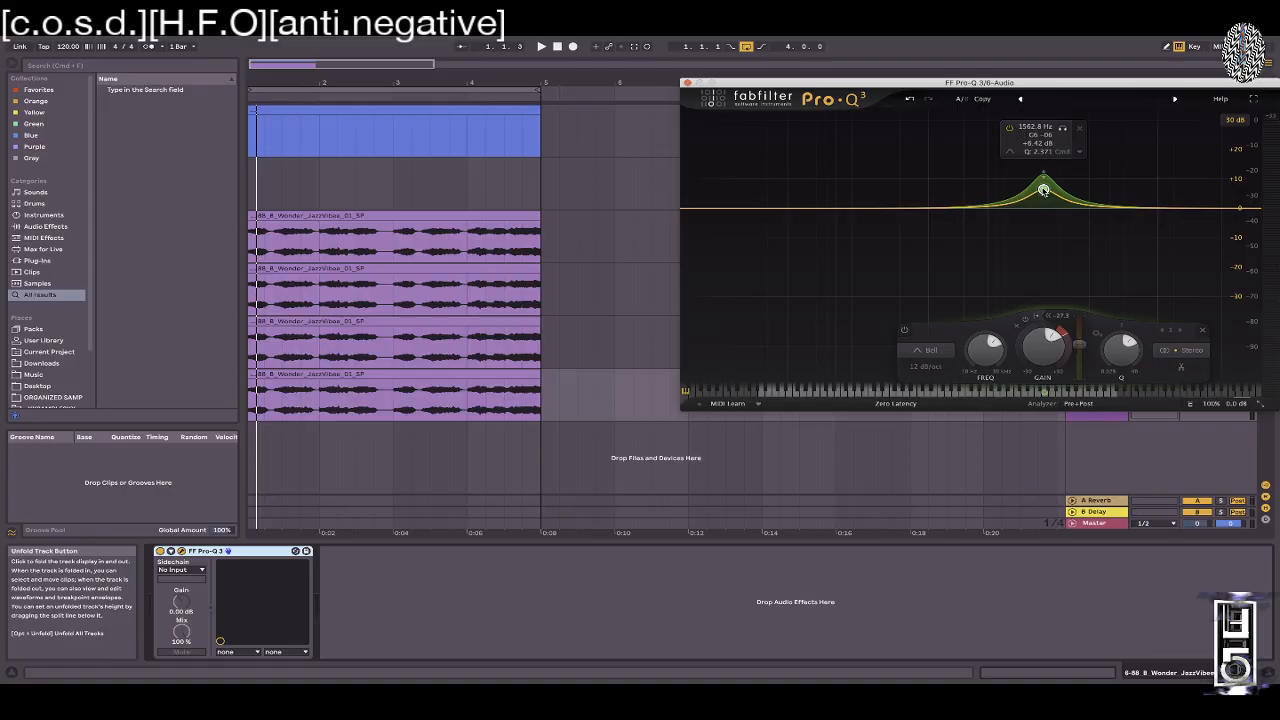
left_click_drag(1043, 190, 1046, 211)
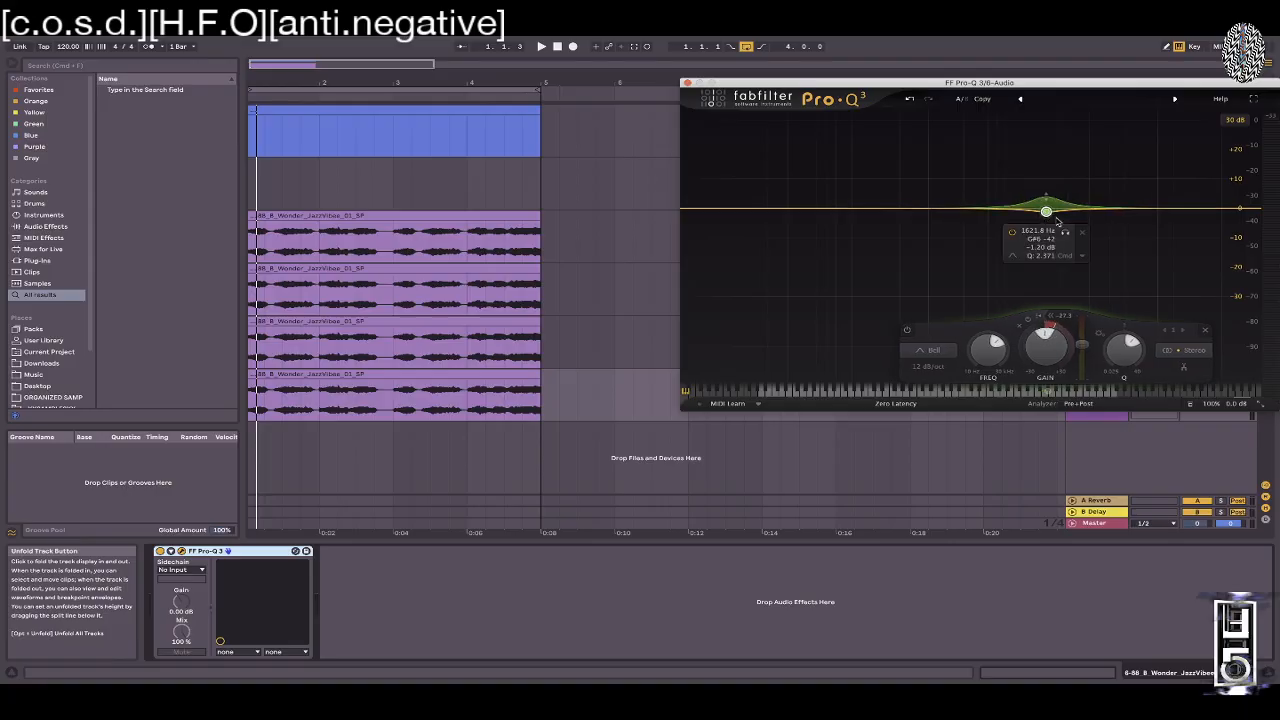
left_click(251, 553)
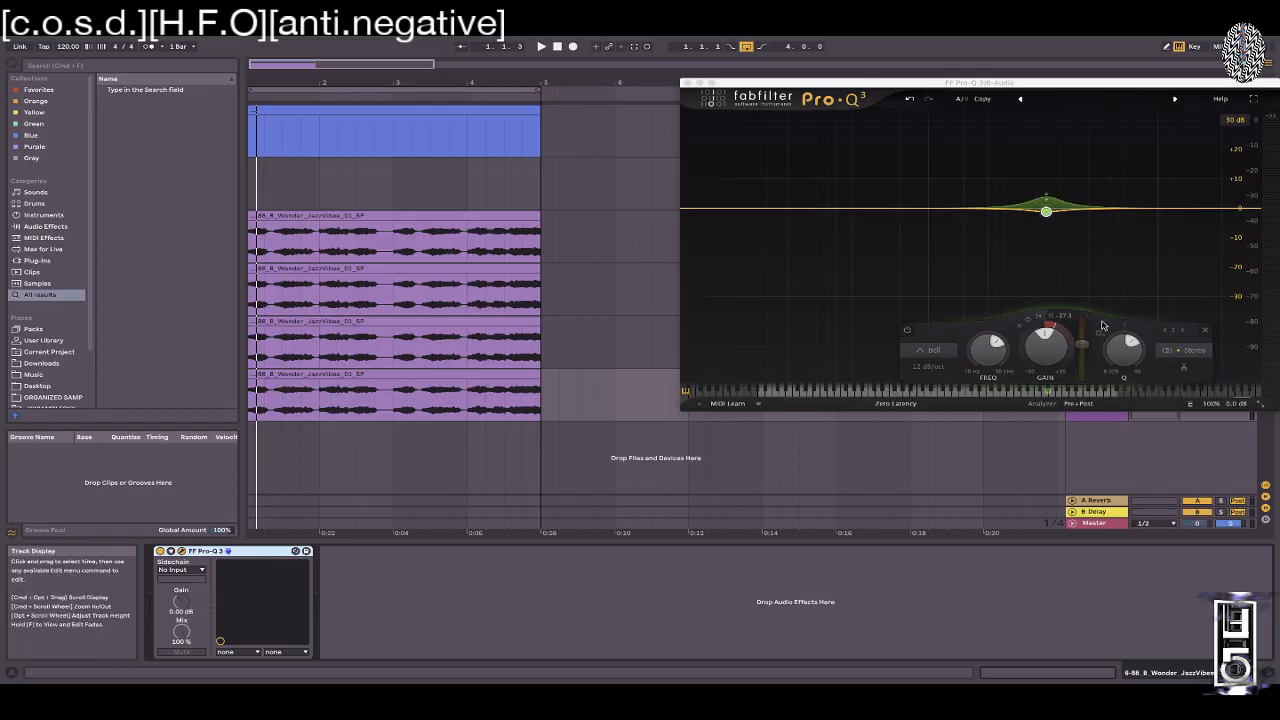
- Lower the band's dynamic threshold to about -37.1 and reduce its dynamic range to about zero
left_click_drag(1081, 343, 1099, 310)
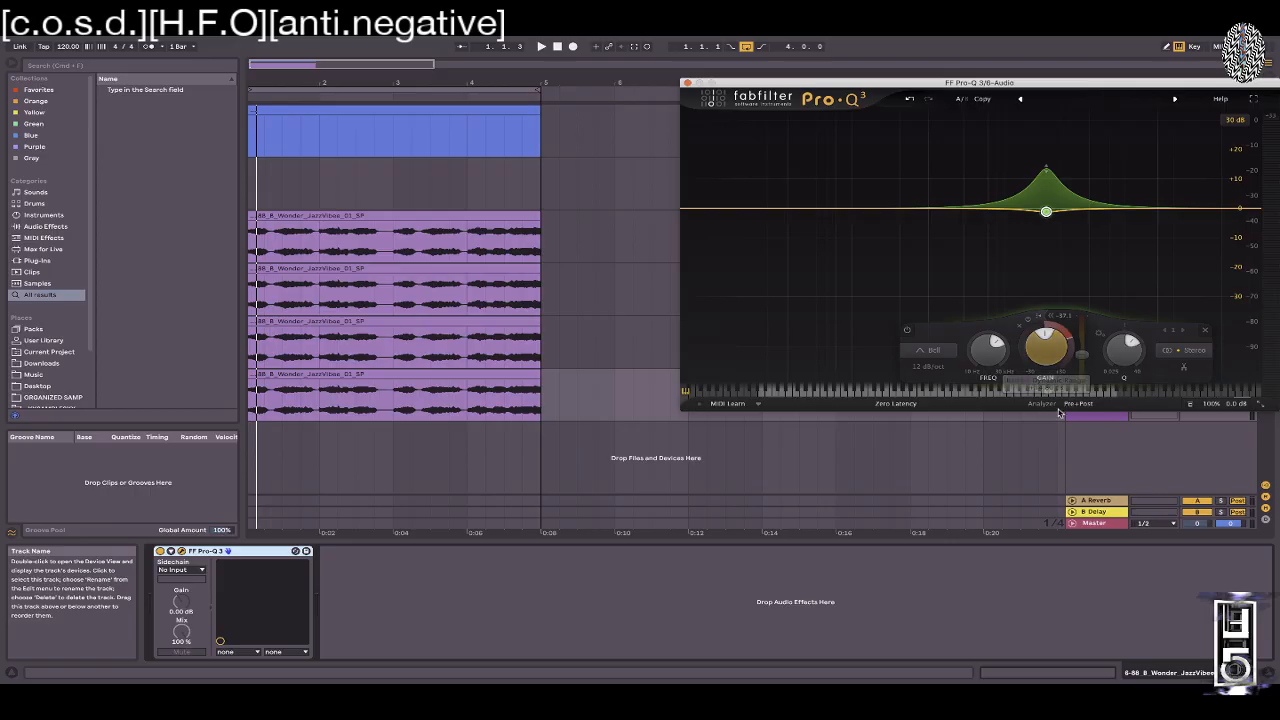
left_click_drag(1074, 342, 1038, 389)
- Raise the band's gain to about +3.8 dB and tune its frequency to the note C4 at 261.63 Hz
left_click_drag(1046, 213, 1024, 197)
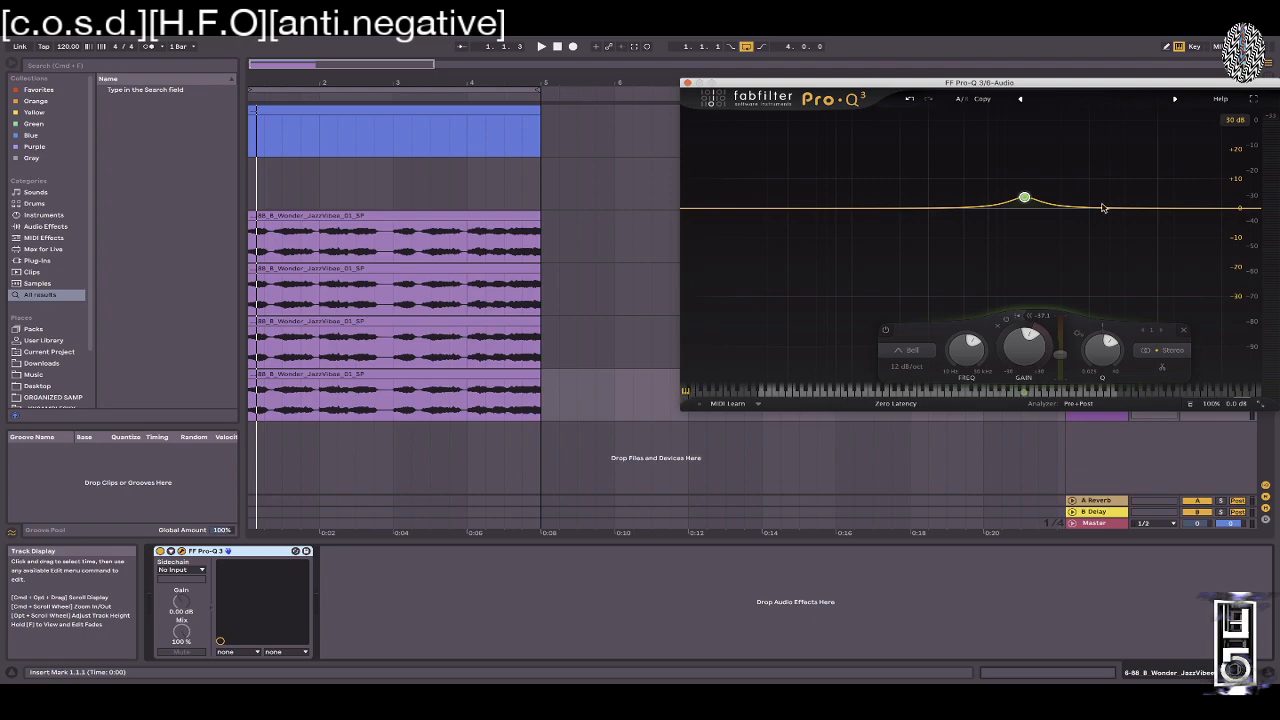
mouse_move(1024, 199)
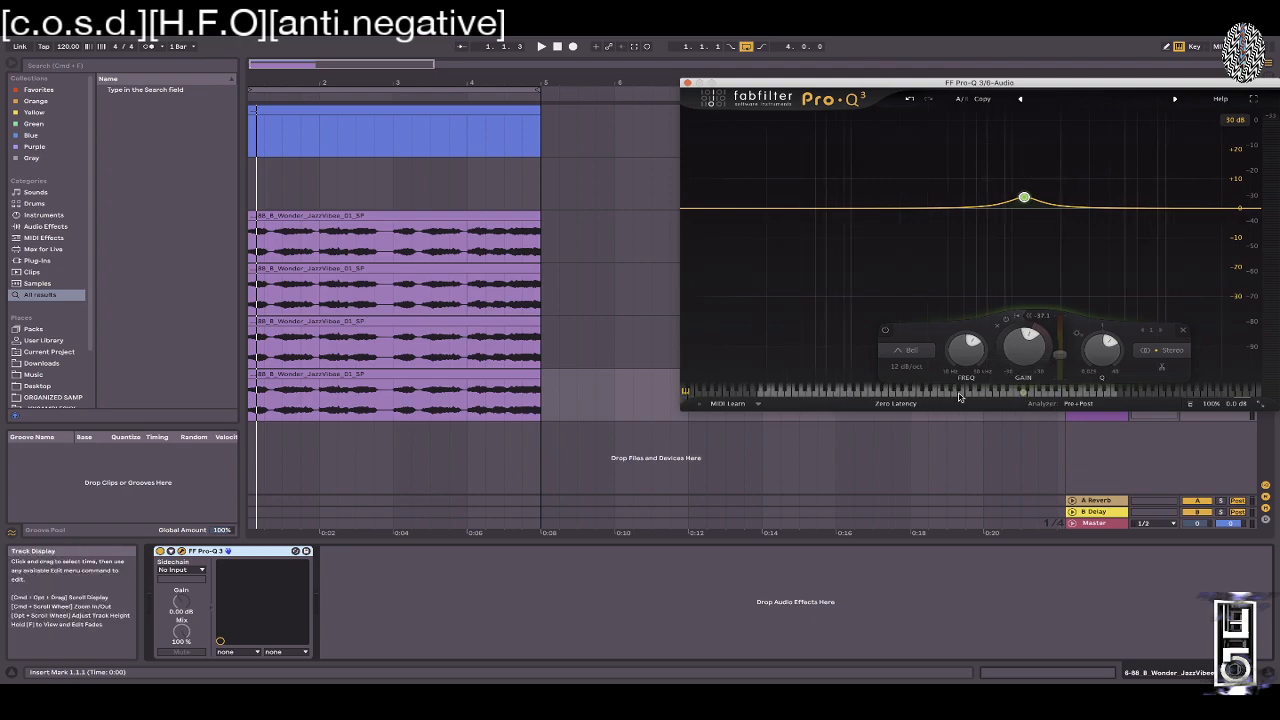
left_click_drag(1024, 392, 838, 392)
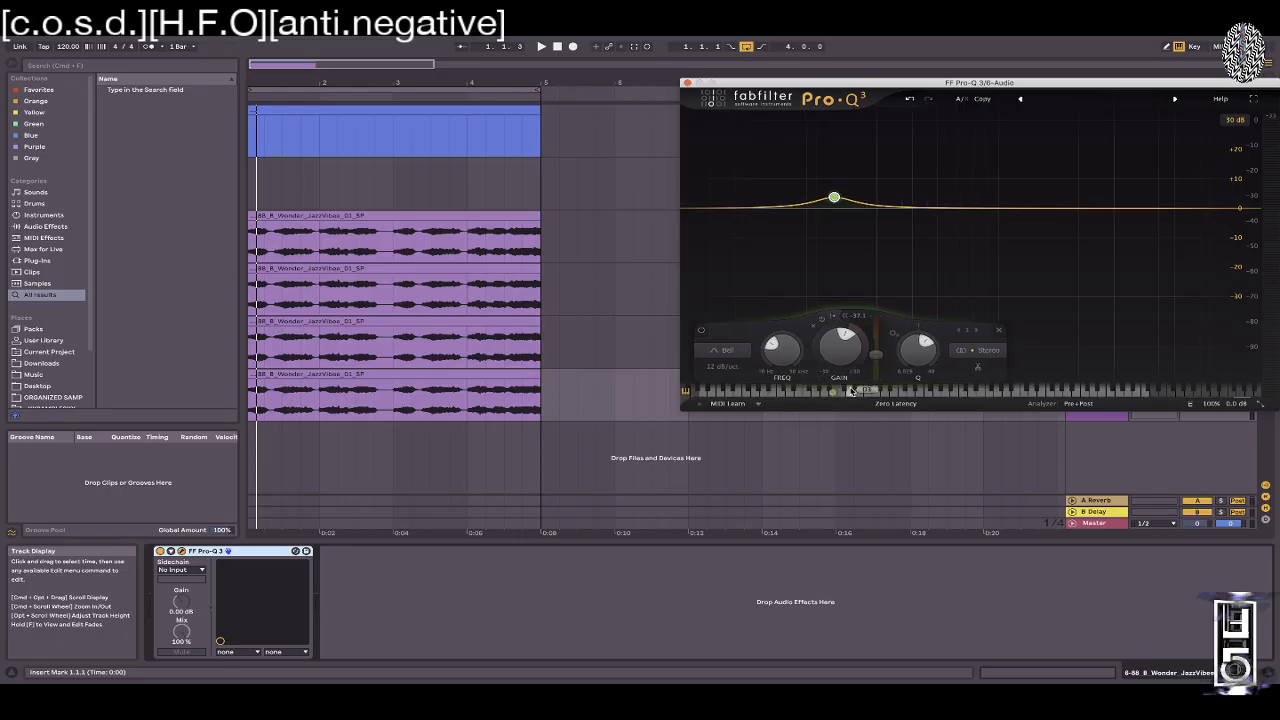
mouse_move(834, 394)
left_click_drag(834, 394, 902, 394)
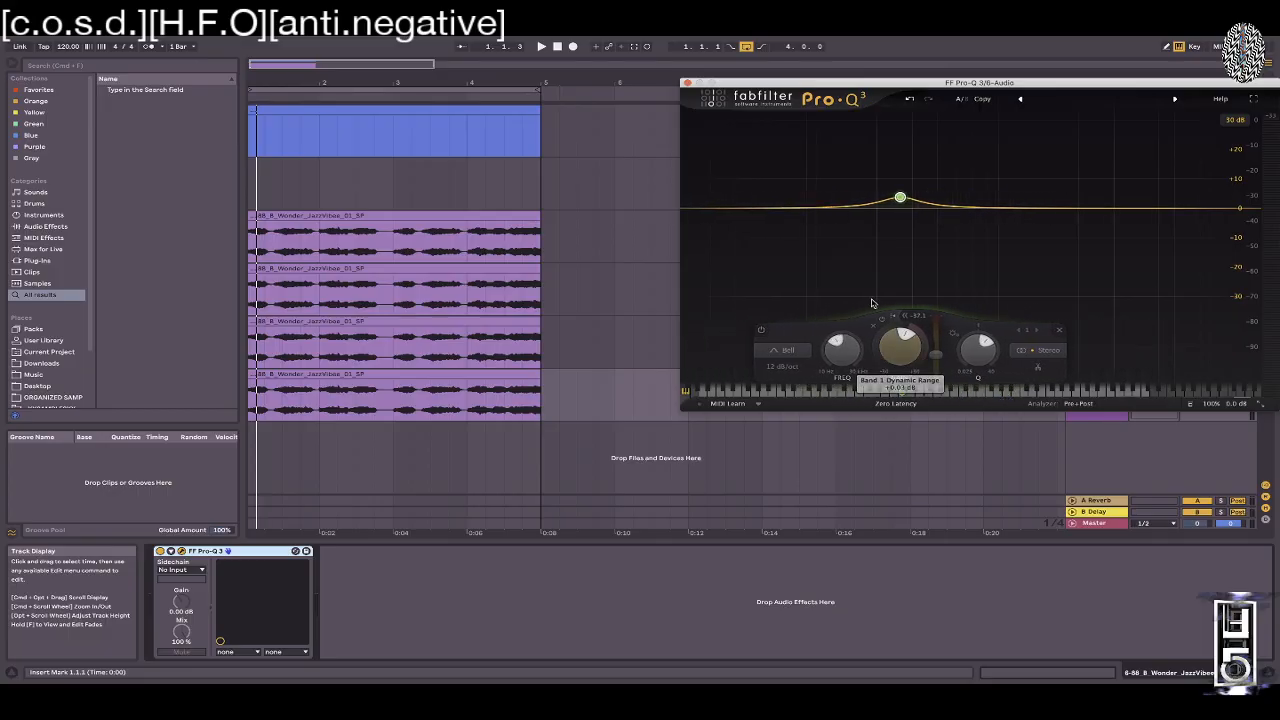
mouse_move(900, 199)
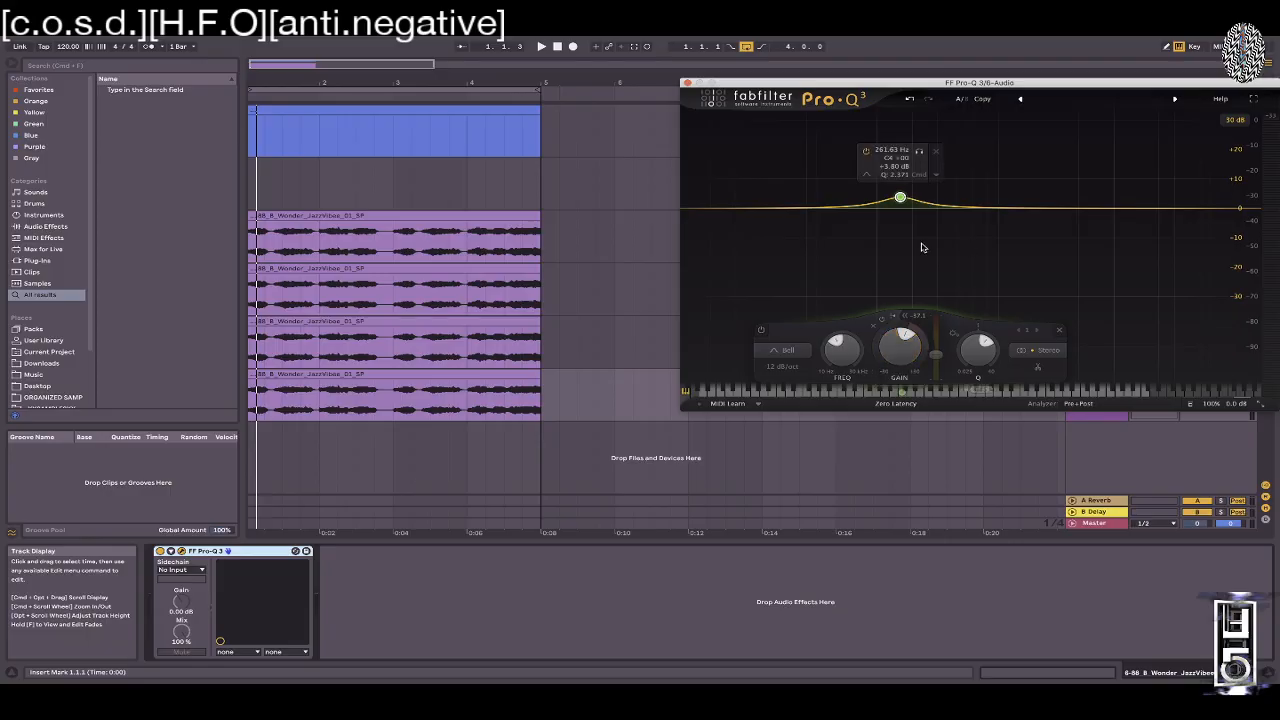
- Boost the band to +30 dB, narrow it to a Q of about 38, and move it to about 200 Hz
left_click_drag(900, 199, 892, 162)
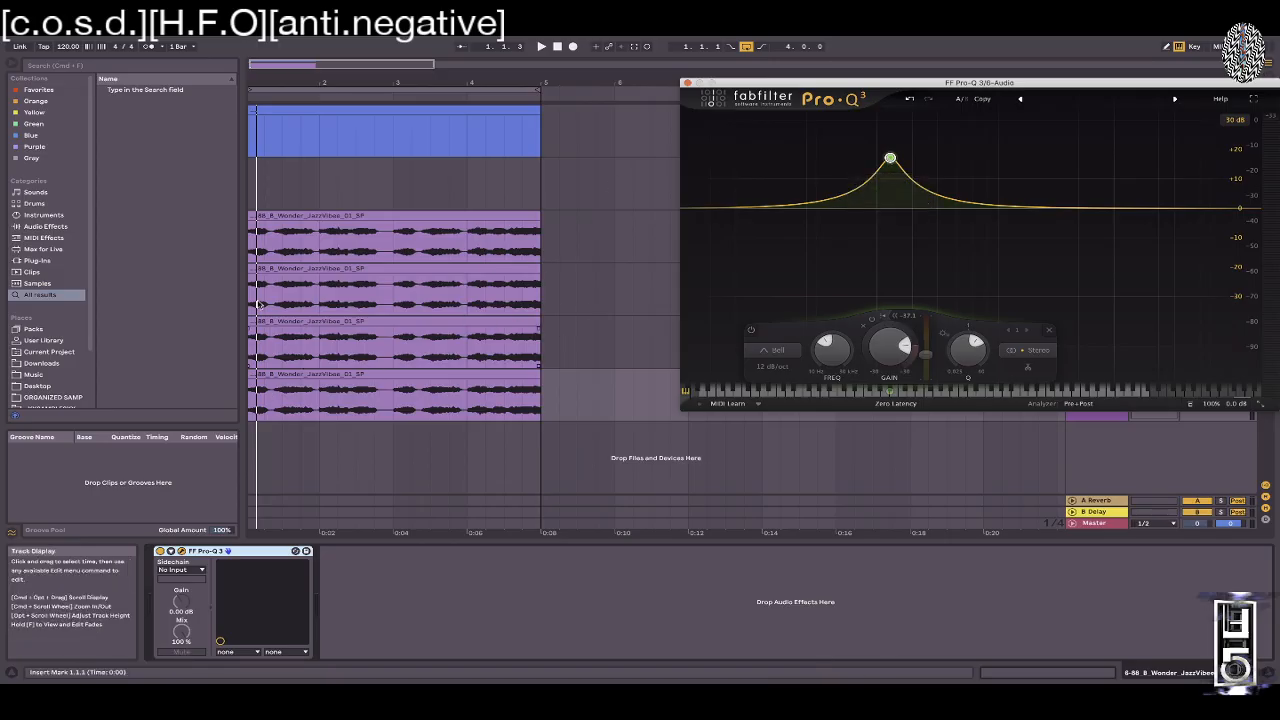
mouse_move(912, 166)
scroll(890, 156, "up", 5)
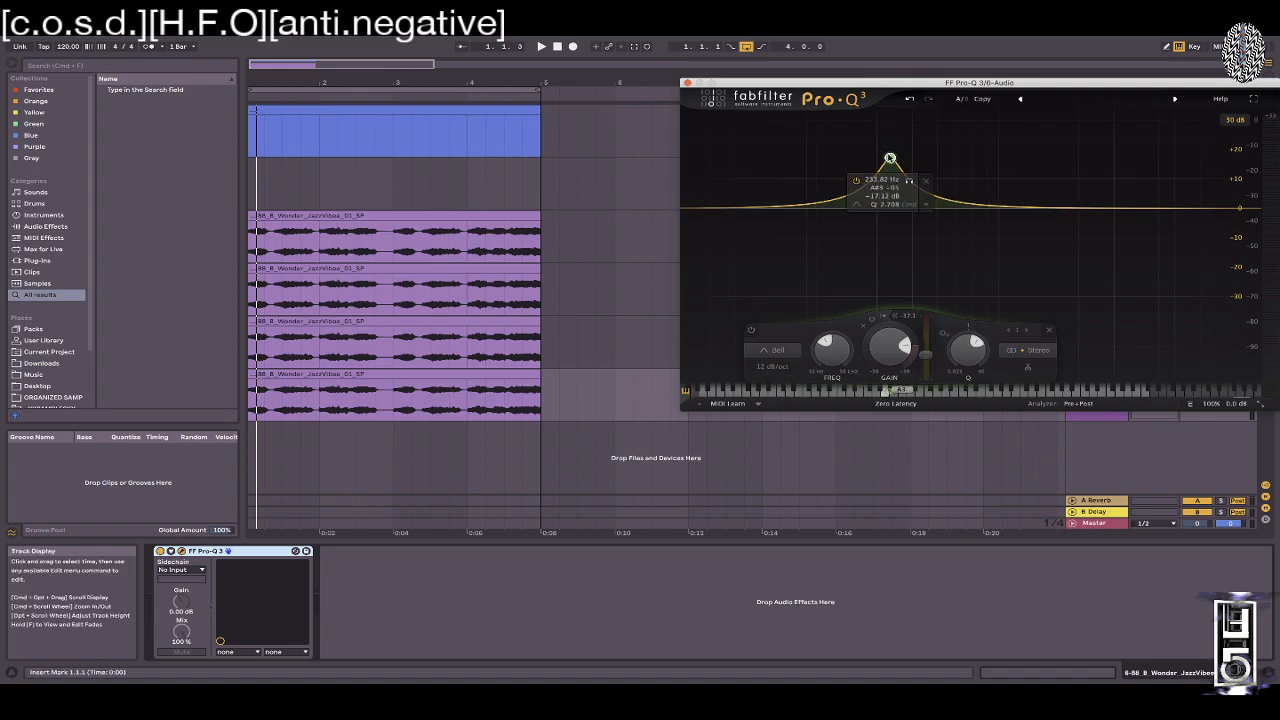
scroll(891, 156, "down", 5)
mouse_move(890, 156)
left_mouse_down()
mouse_move(893, 134)
mouse_move(902, 202)
mouse_move(904, 156)
left_mouse_up()
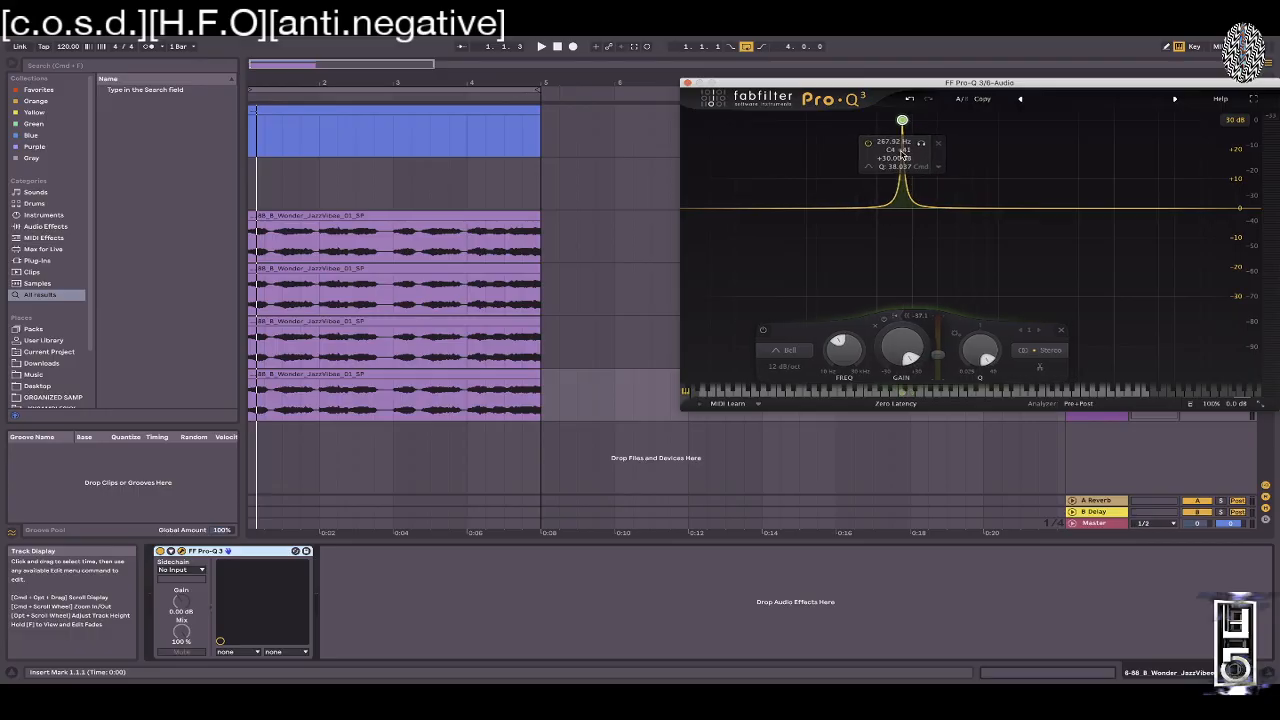
left_click_drag(902, 121, 876, 120)
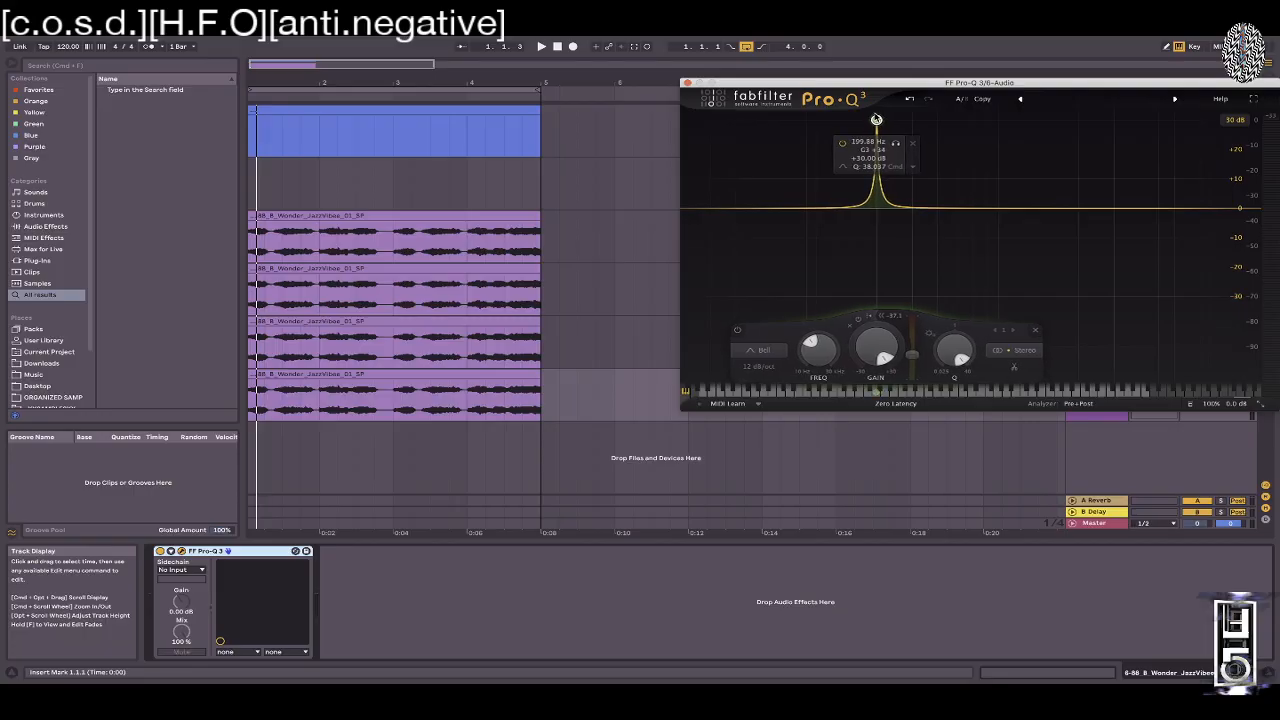
- Try snapping the narrow band to the piano notes F3, G3, F3 again, and C#5 at 554.37 Hz
left_click_drag(876, 393, 865, 397)
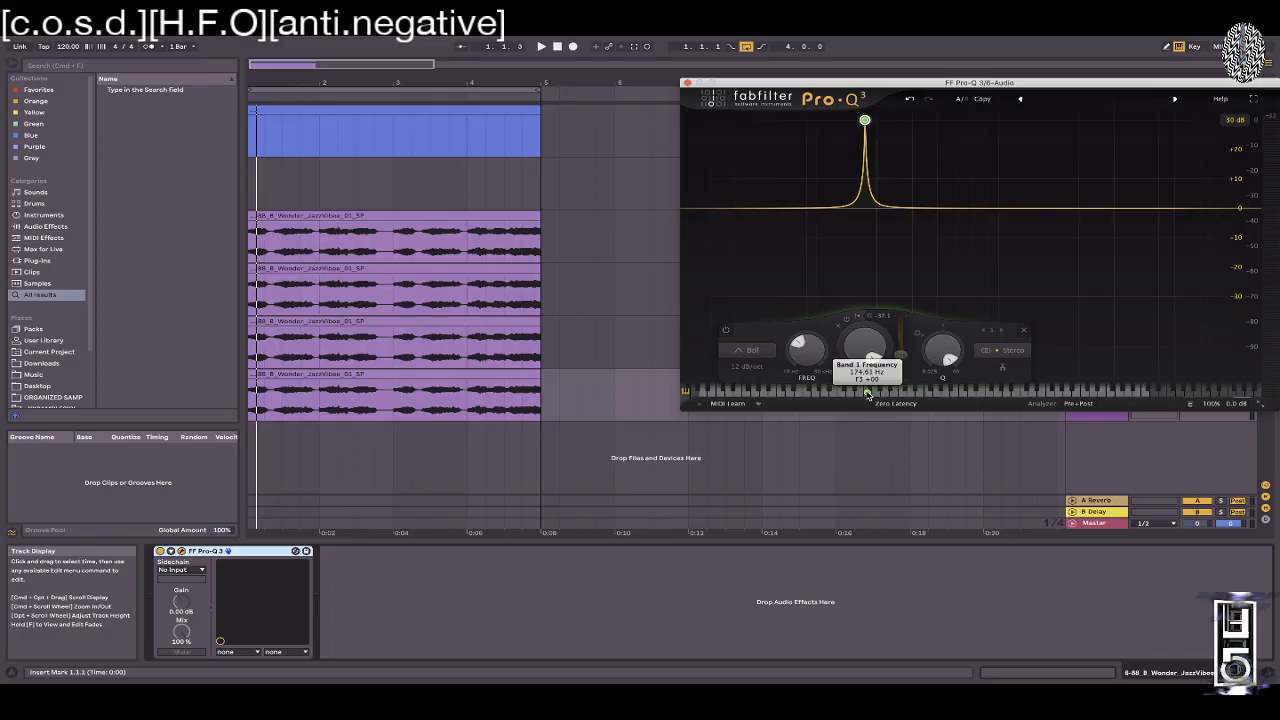
left_click_drag(866, 393, 877, 393)
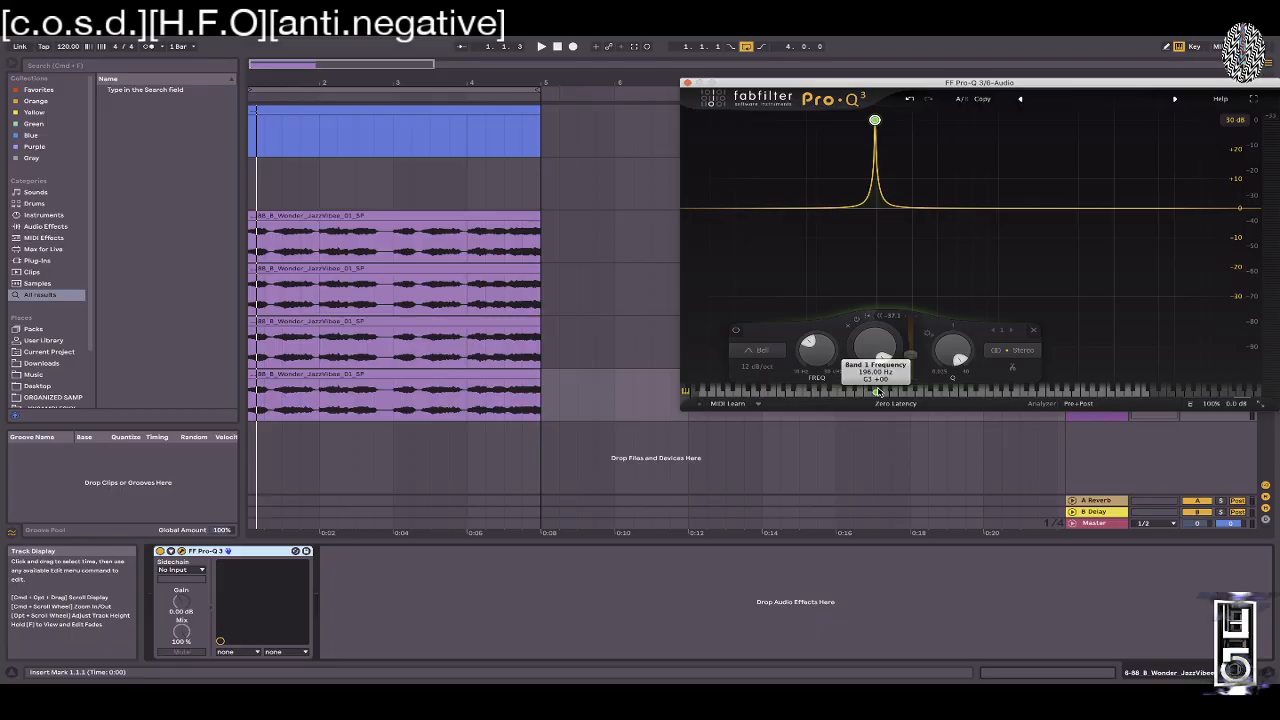
left_click_drag(877, 393, 867, 393)
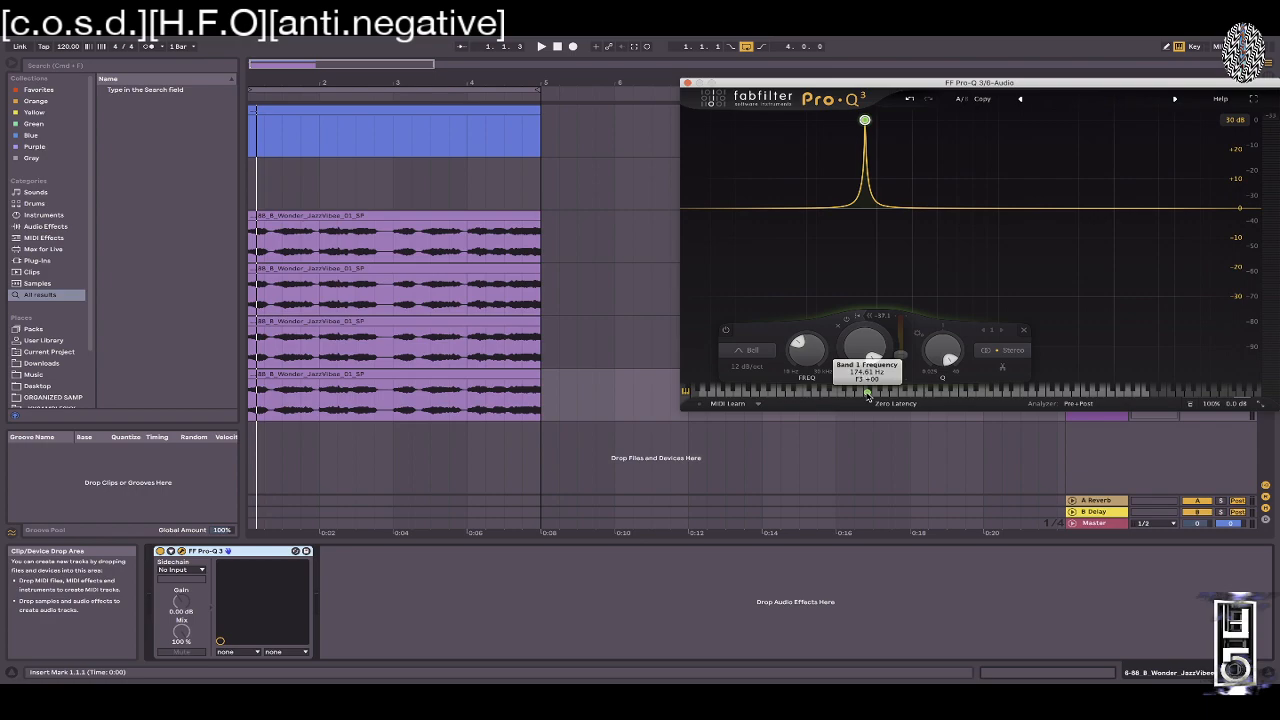
left_click_drag(867, 393, 966, 397)
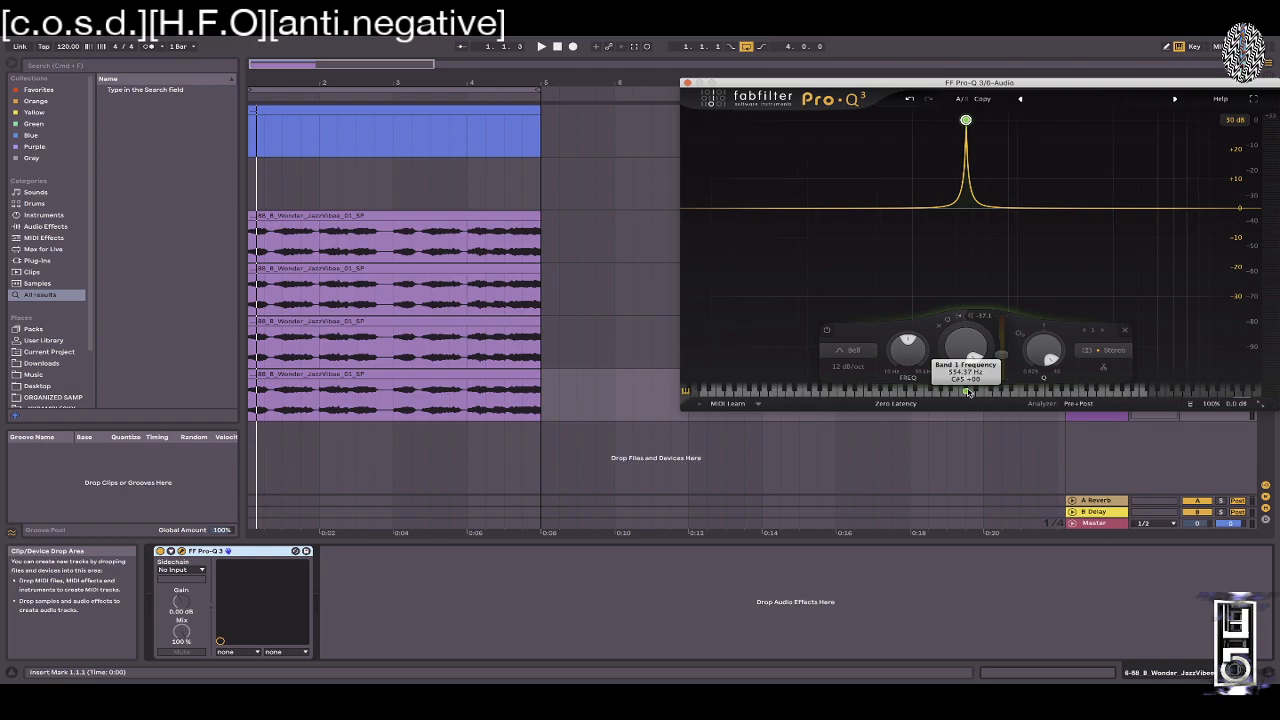
scroll(967, 392, "down", 3)
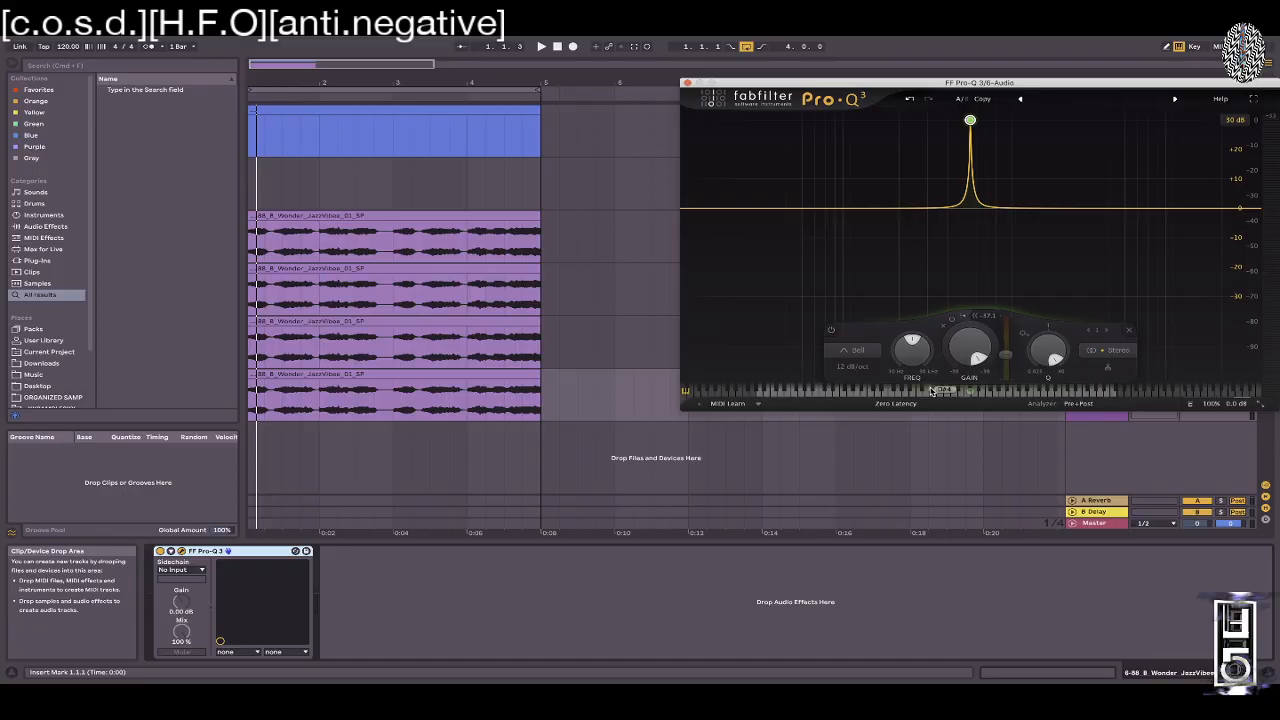
- Search the browser for SPECTRUM, add the Spectrum device after Pro-Q 3, and expand its display
left_click(91, 74)
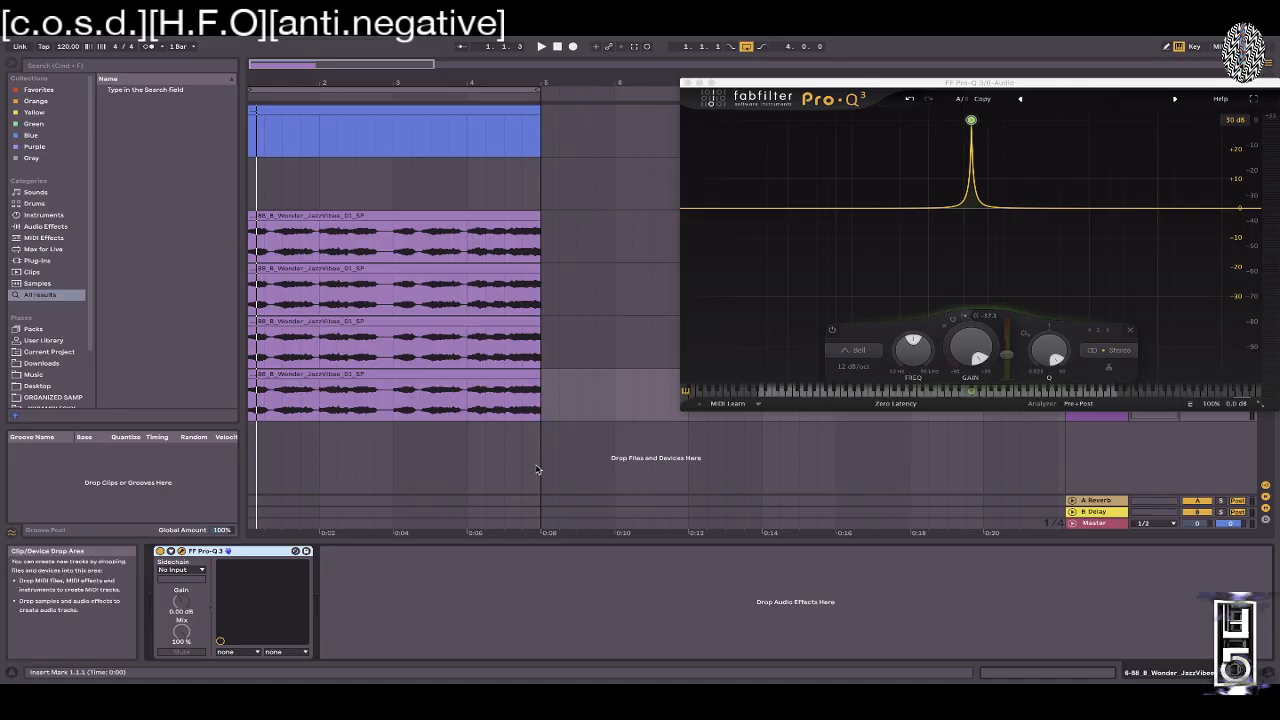
key("c")
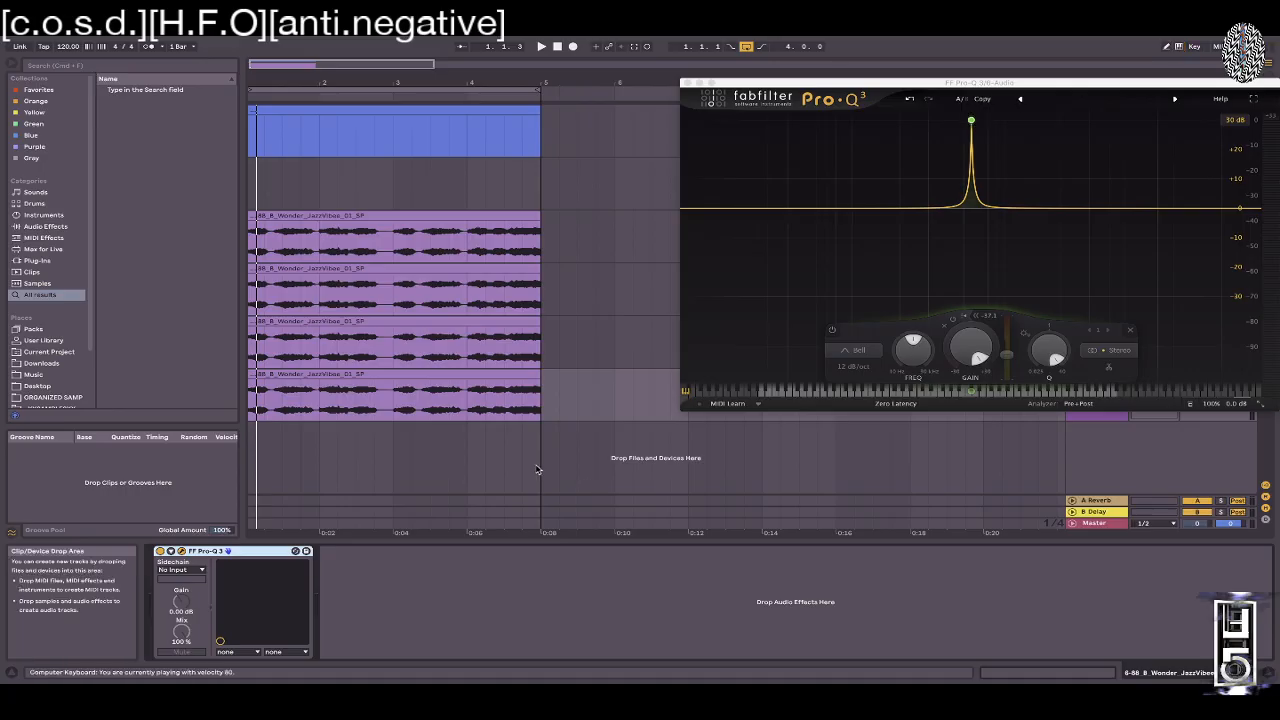
left_click(52, 67)
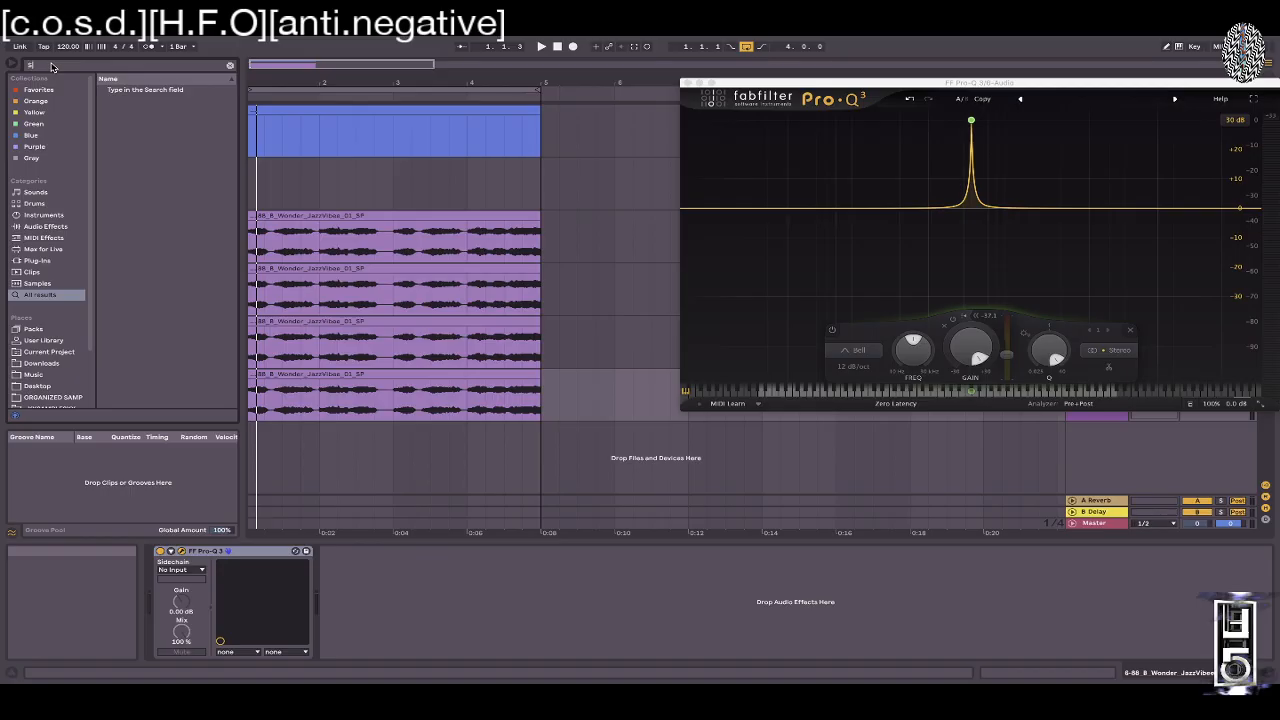
type("SPECTRUM")
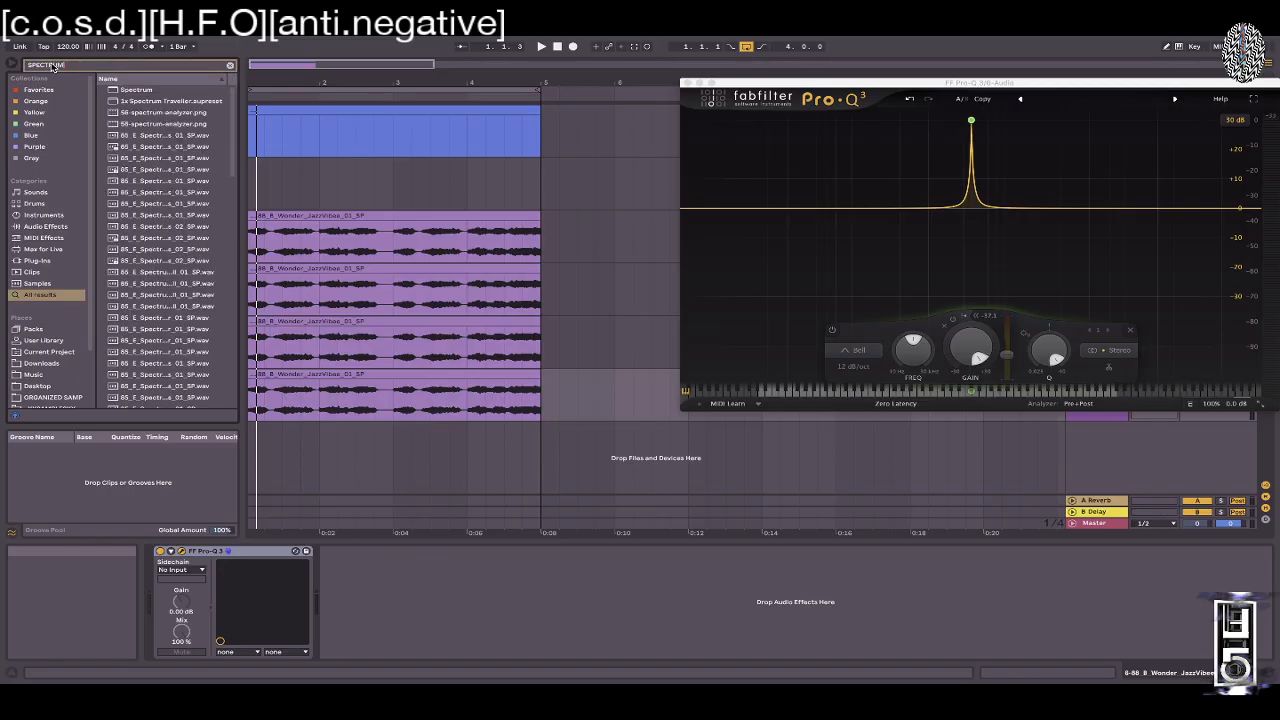
double_click(141, 90)
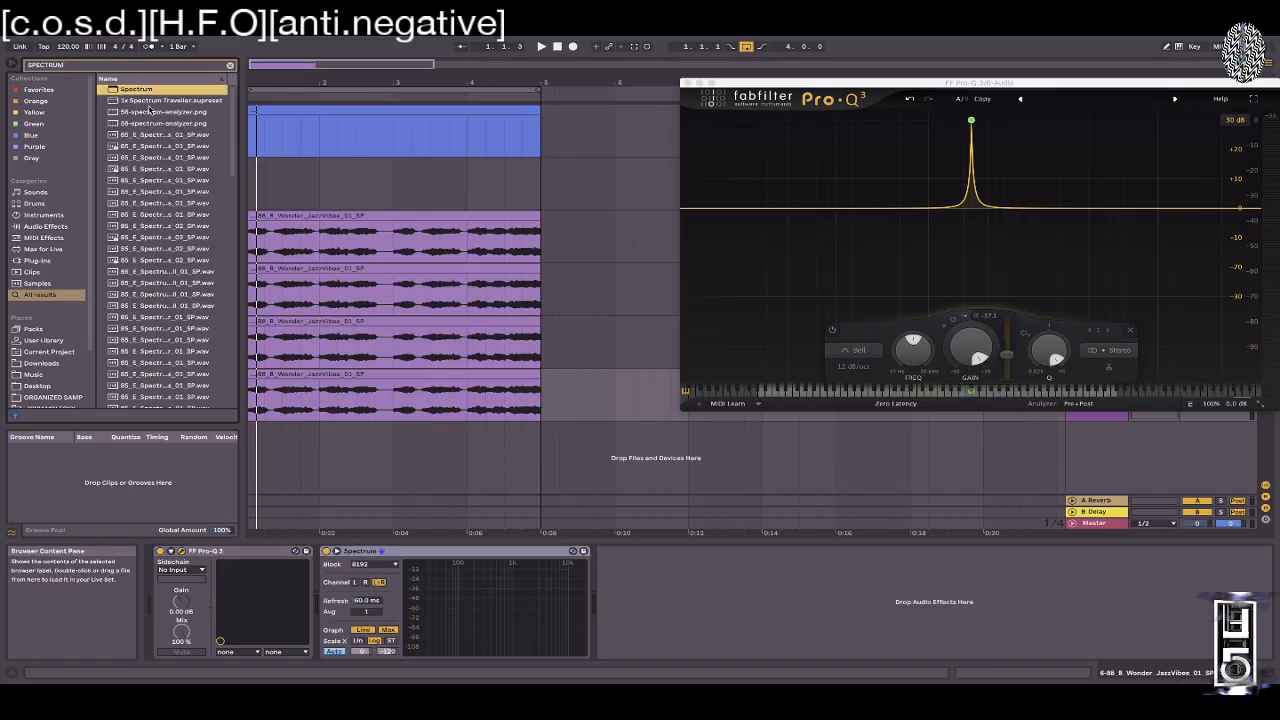
left_click(337, 551)
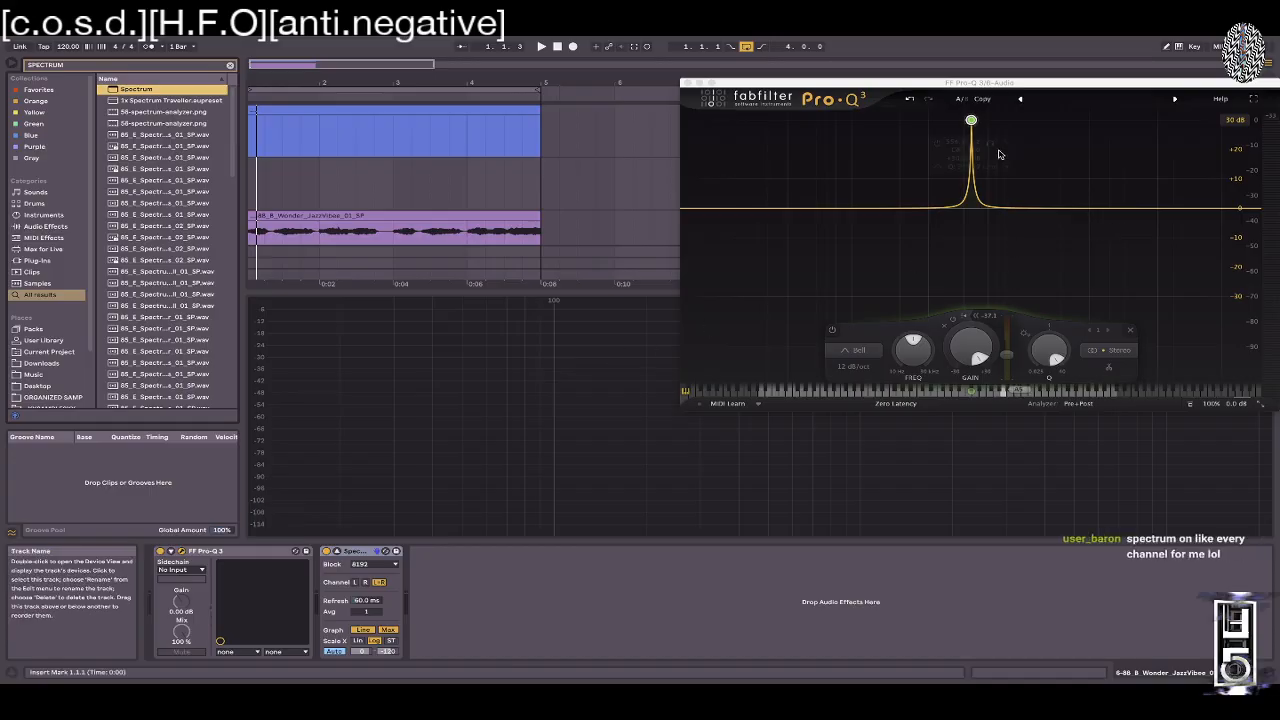
- Move the narrow peak to about 367 Hz and add high and low shelf cuts, the low one at about 33 Hz with -30 dB
mouse_move(971, 121)
left_click_drag(971, 121, 942, 121)
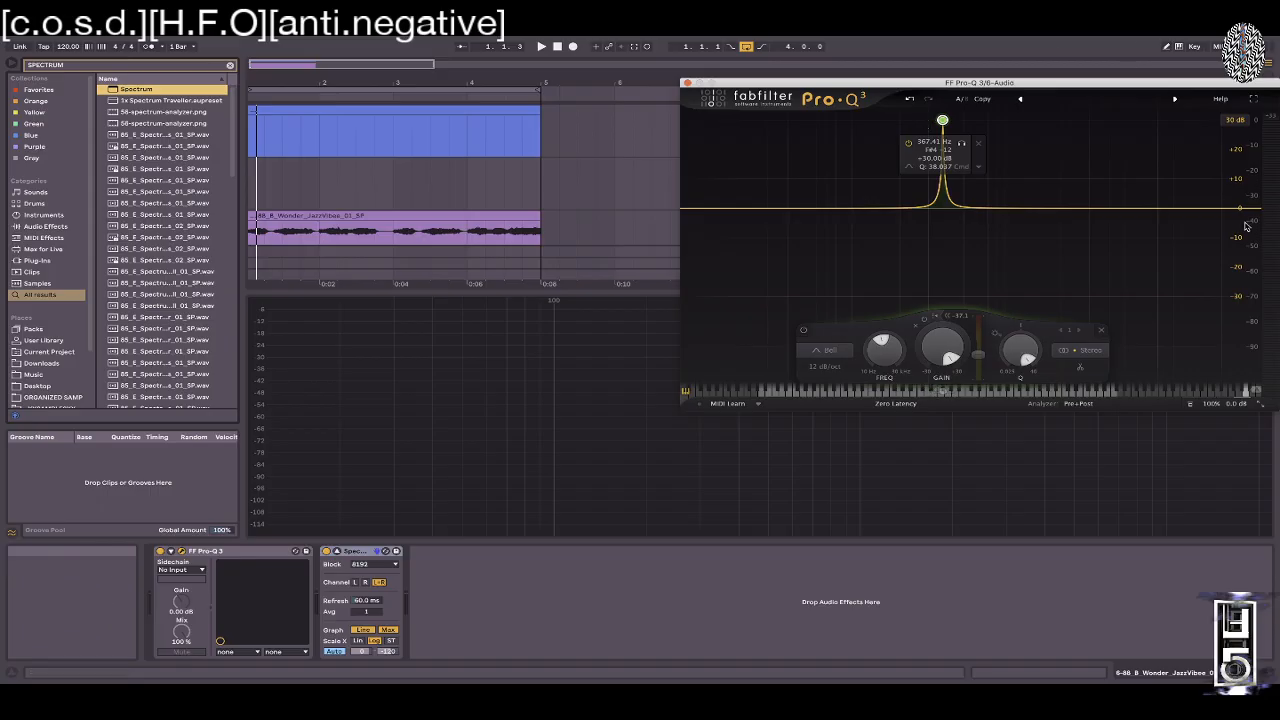
left_click(1220, 248)
left_click_drag(1220, 304, 1177, 306)
left_click_drag(740, 207, 774, 325)
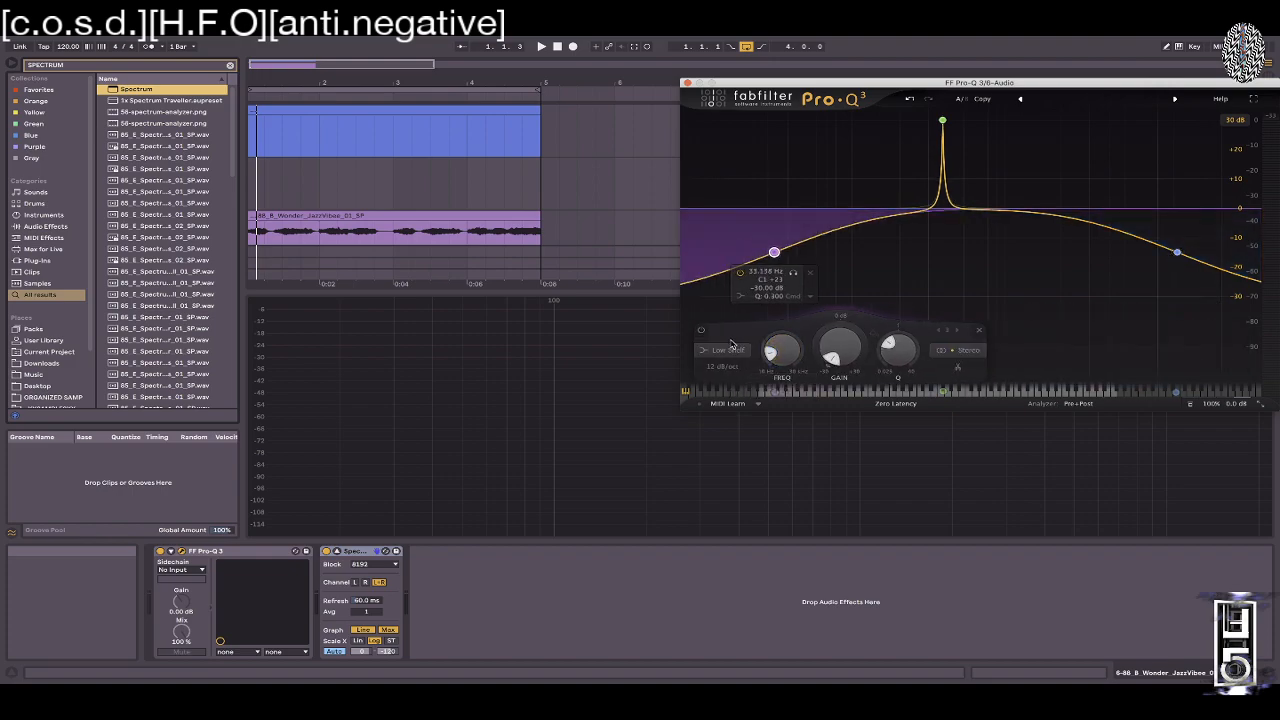
- Change the high shelf to a High Cut at about 11.8 kHz with a 36 dB/oct slope
left_click_drag(1177, 252, 1186, 213)
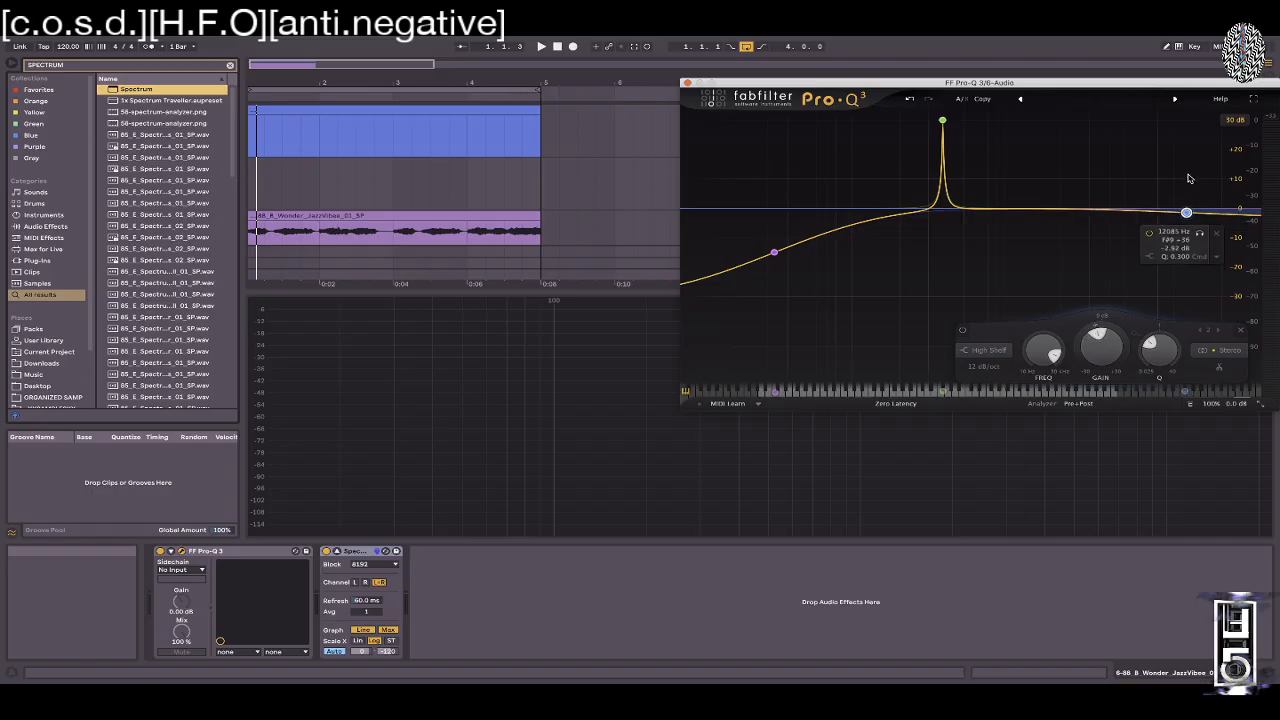
left_click(989, 352)
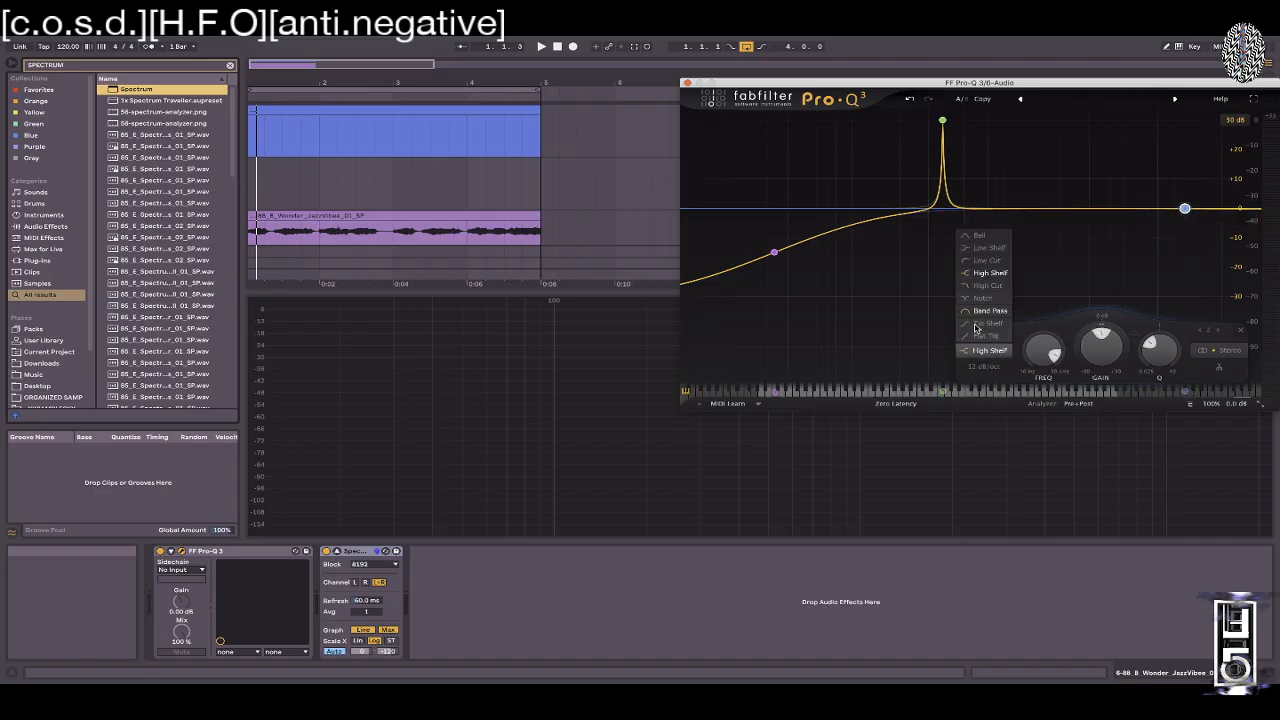
left_click(982, 288)
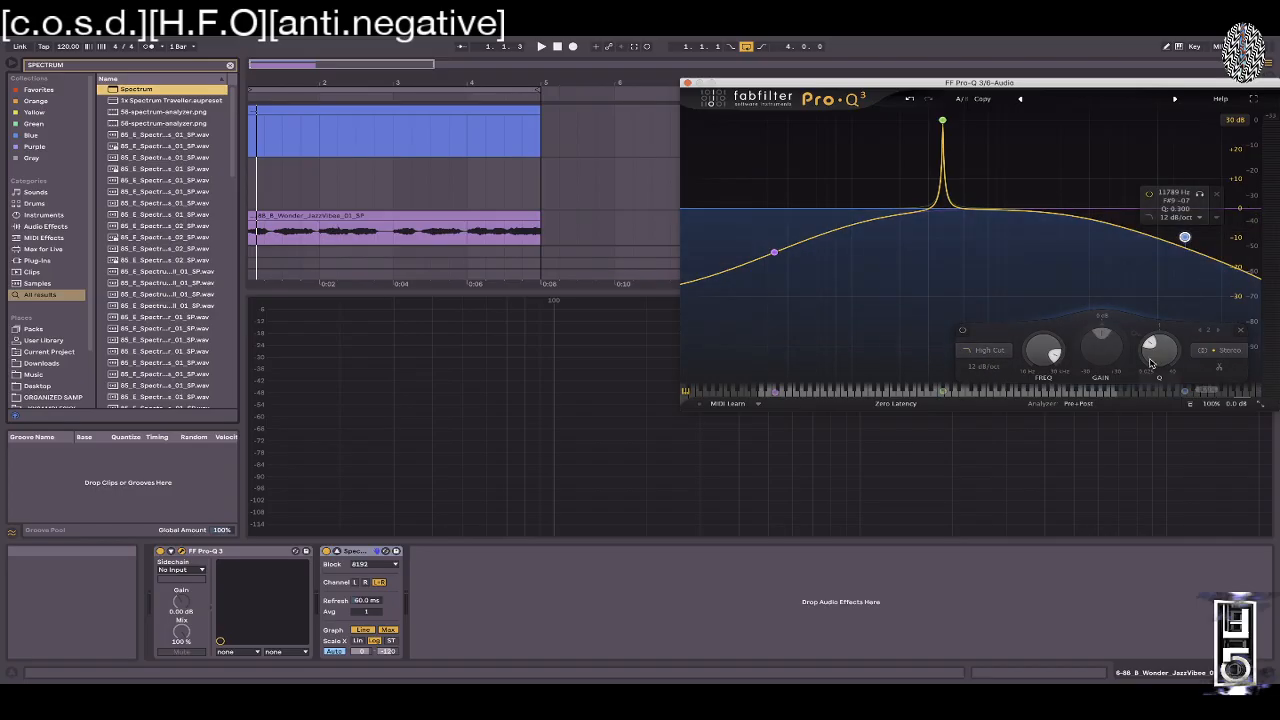
left_click(983, 367)
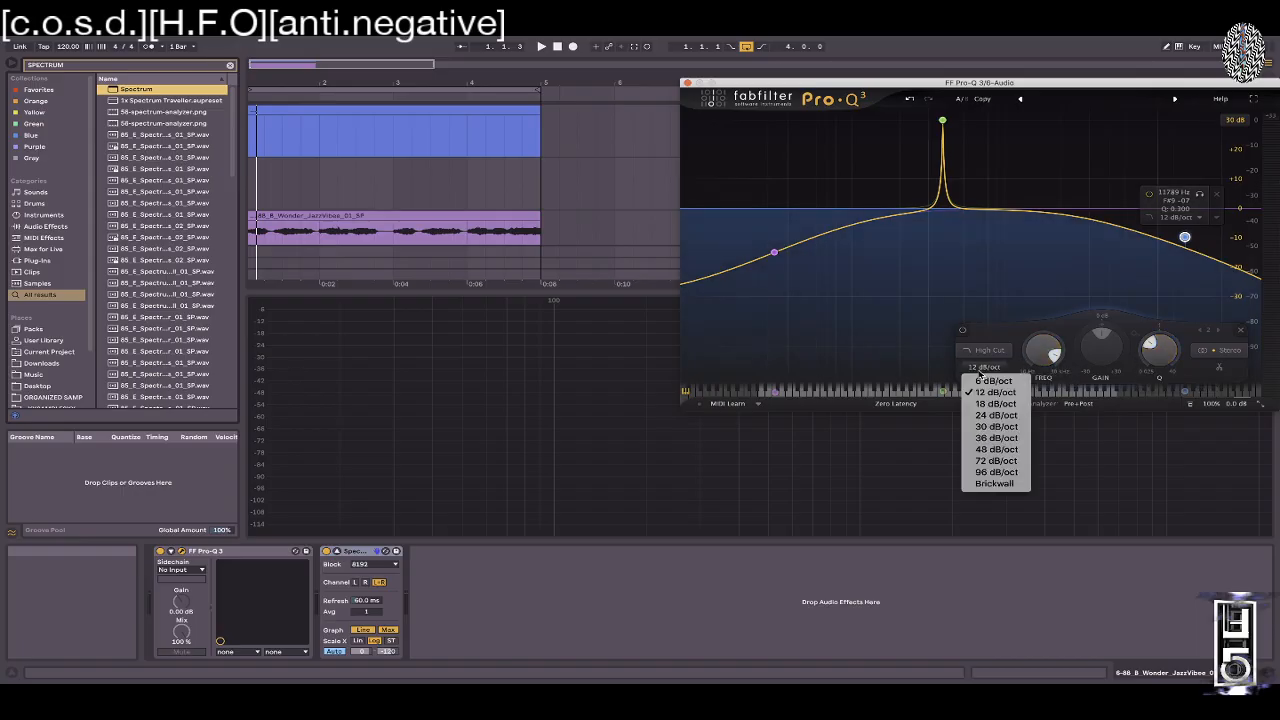
left_click(996, 437)
- Turn the narrow peak into a cut of about -25 dB and add a bell boost of about +12.2 dB at 39 Hz
left_click_drag(942, 120, 969, 42)
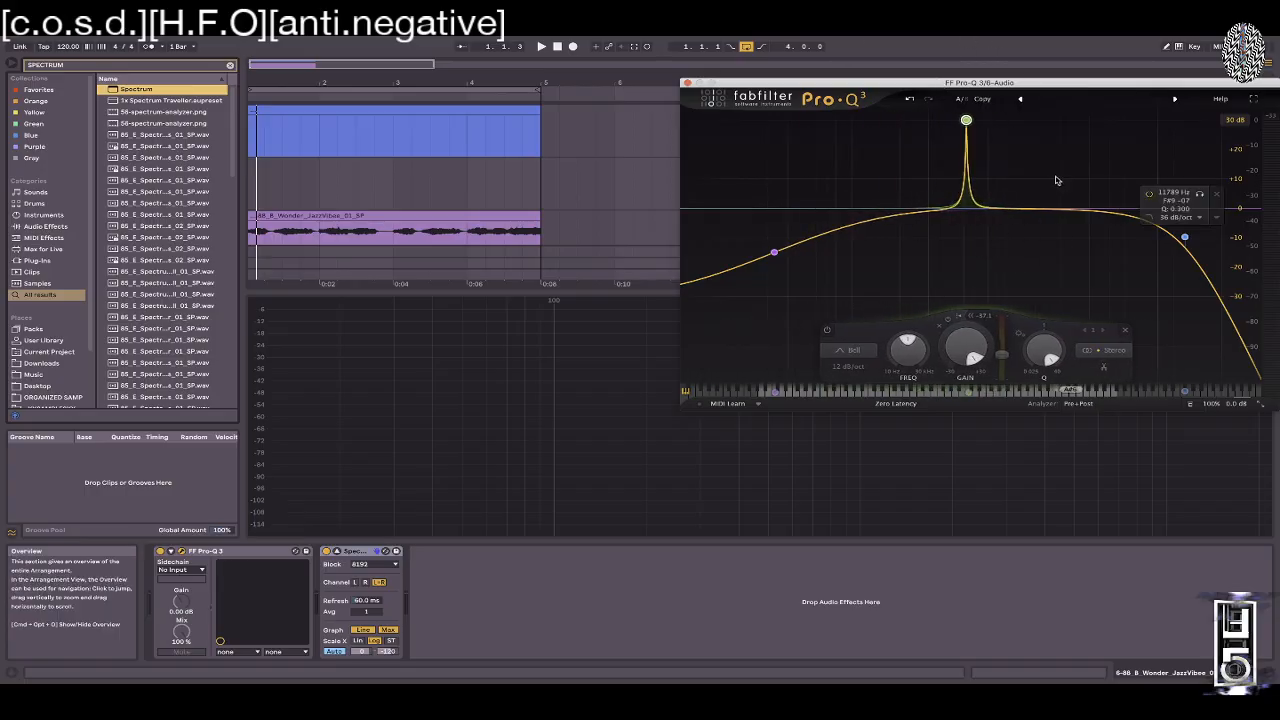
left_click_drag(964, 130, 938, 288)
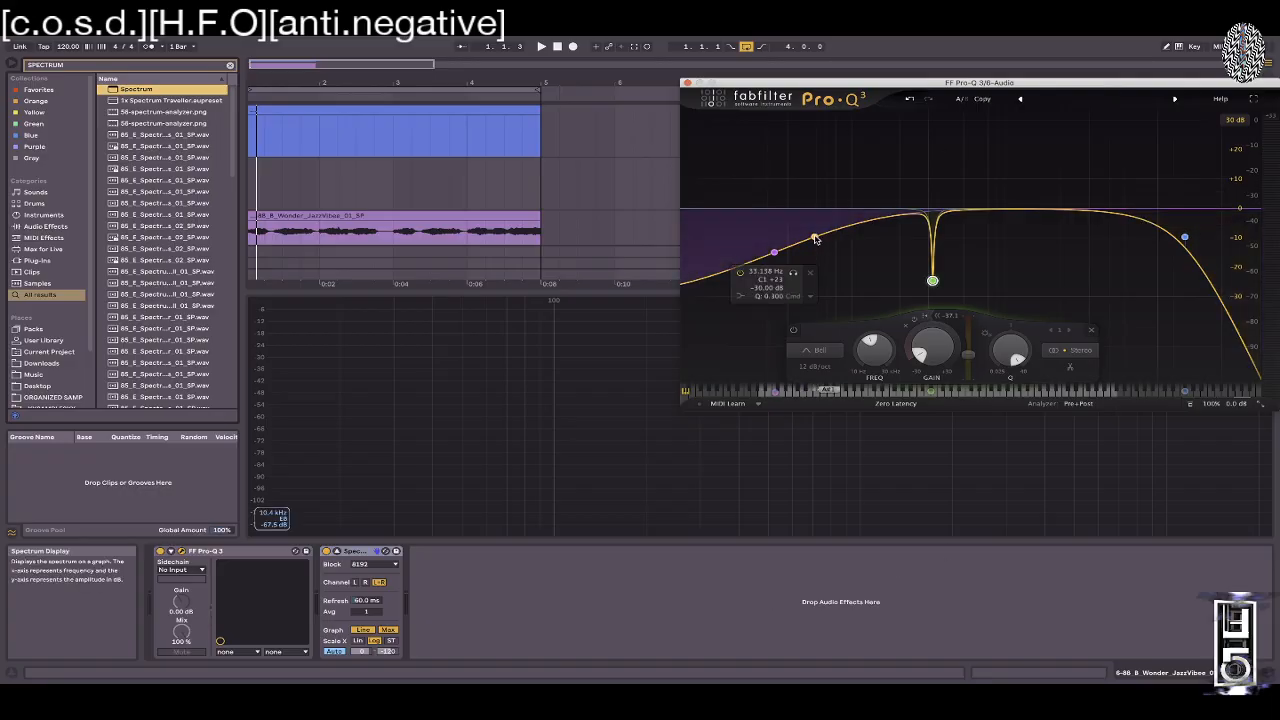
left_click_drag(806, 232, 783, 175)
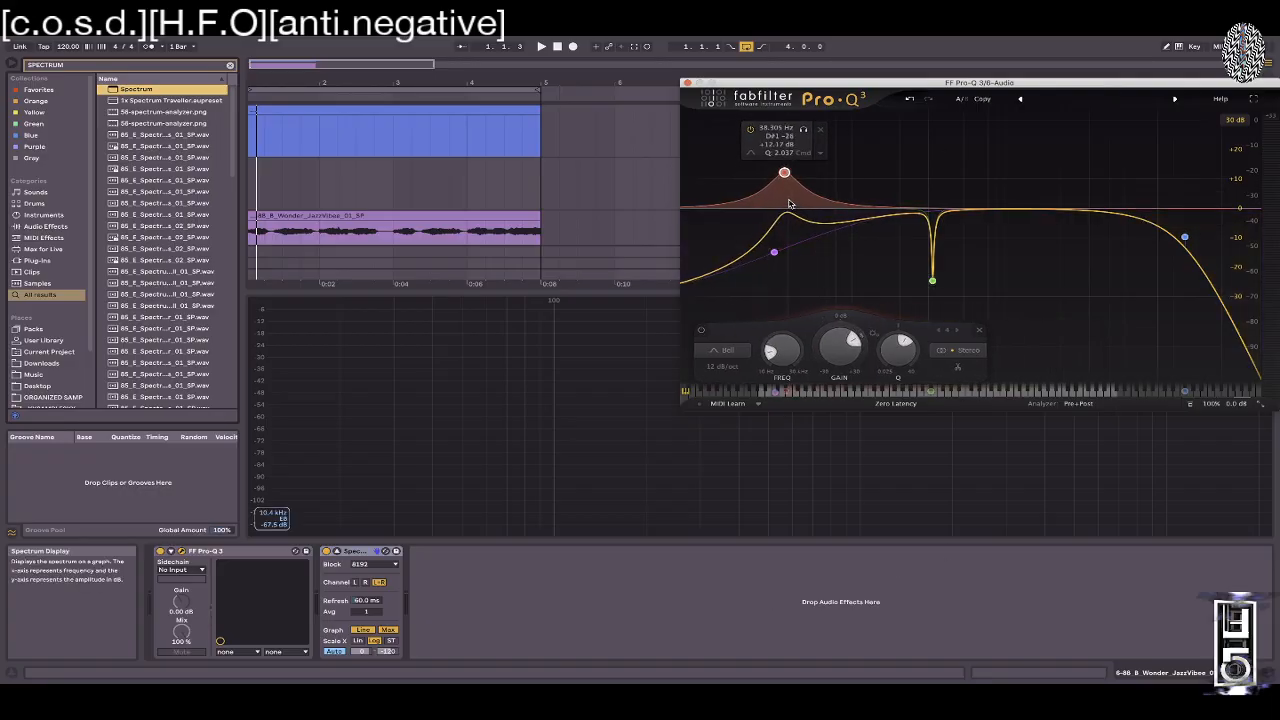
- Try the low shelf at D1, 36.708 Hz, and settle it at about 32.5 Hz with a gain of about -25.3 dB
left_click_drag(774, 393, 785, 395)
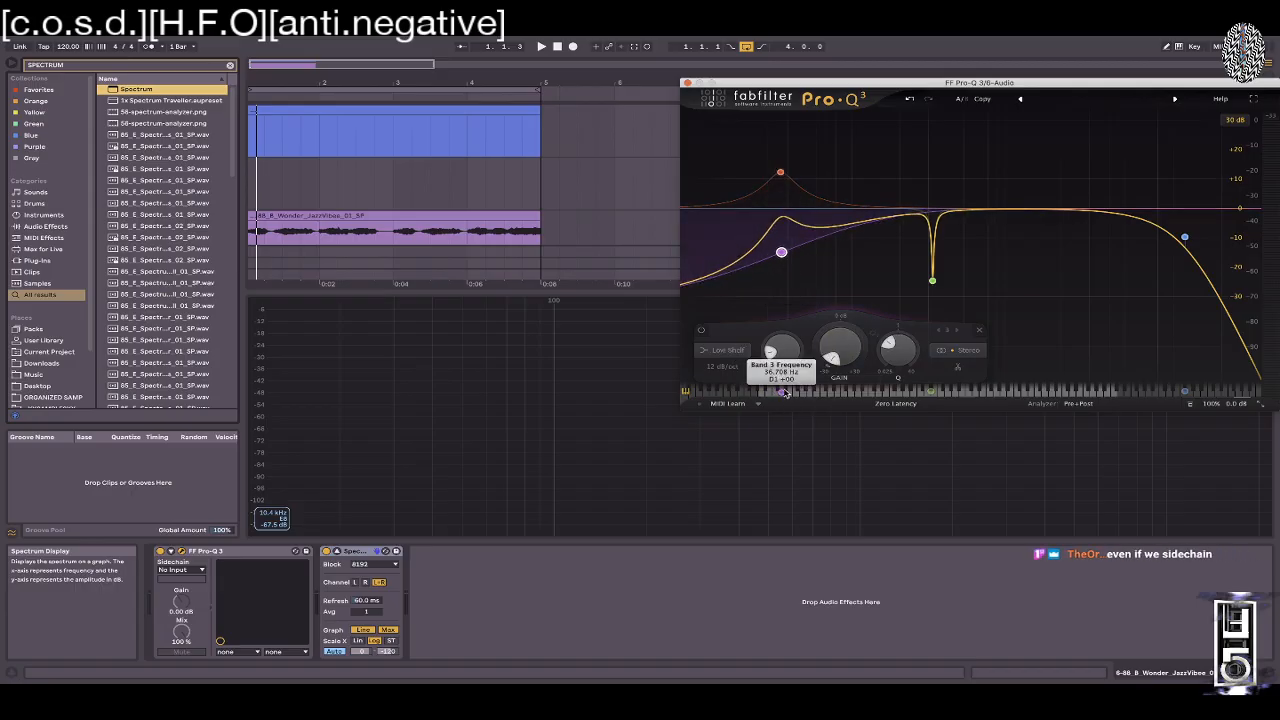
left_click_drag(782, 252, 782, 238)
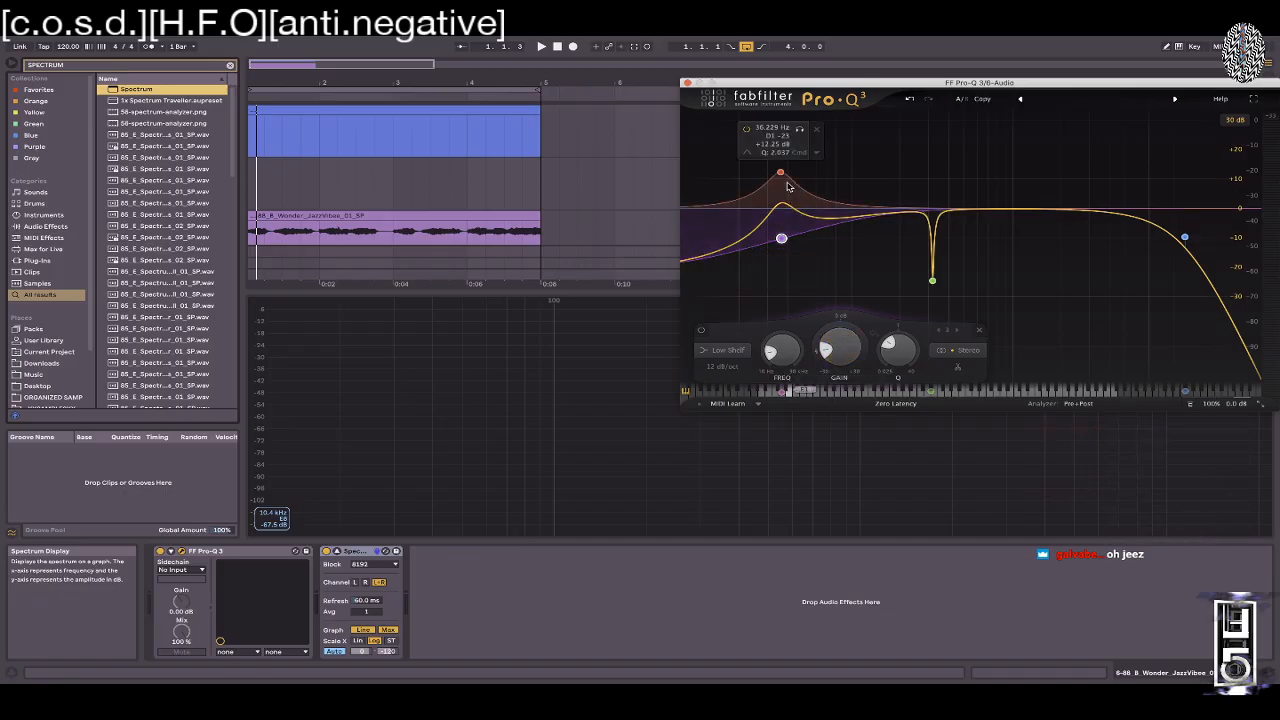
left_click_drag(781, 238, 772, 250)
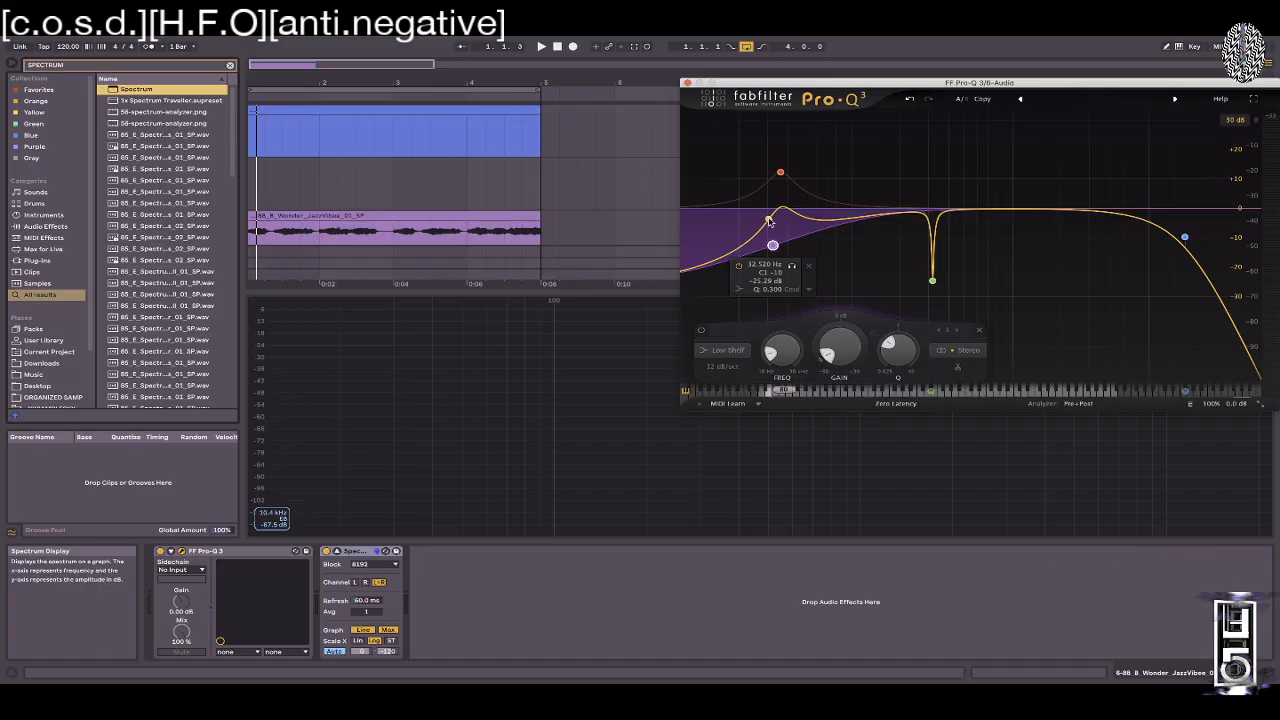
mouse_move(780, 170)
mouse_move(766, 262)
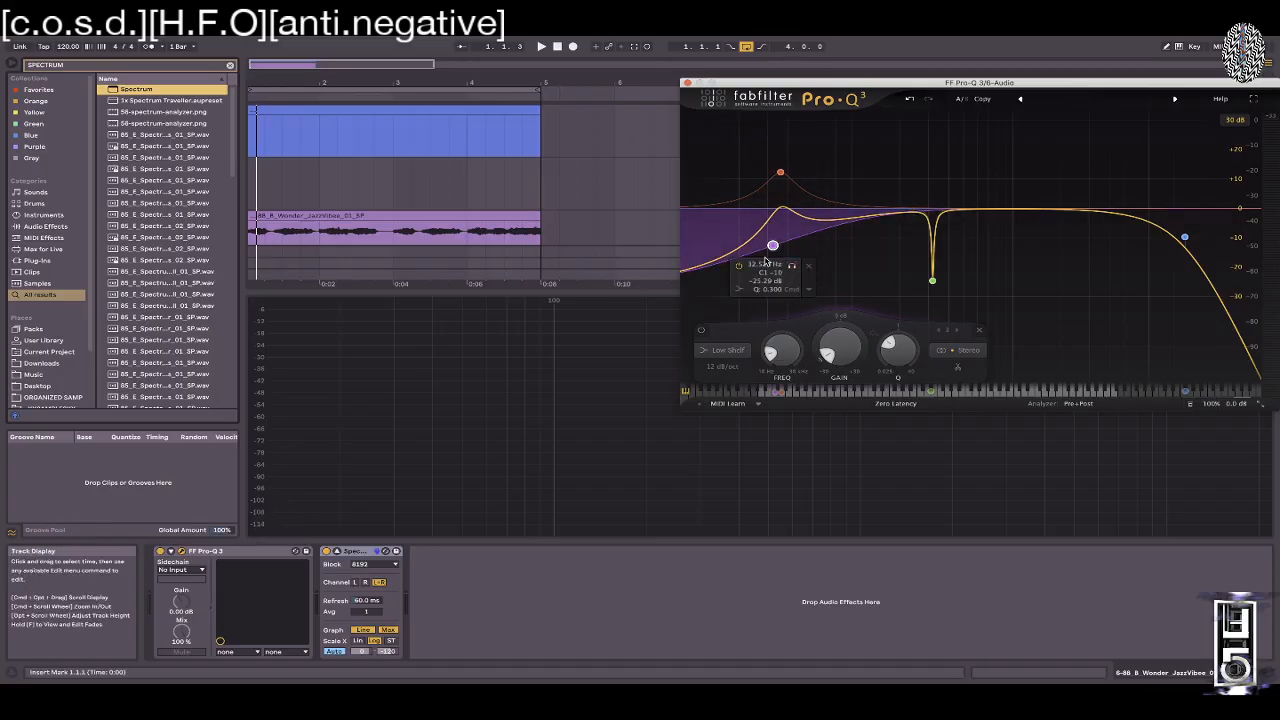
- Consult the frequency spectrum chart on the desktop, return to Live, and examine Pro-Q 3's external spectrum choices in the analyzer settings
key("ctrl+Left")
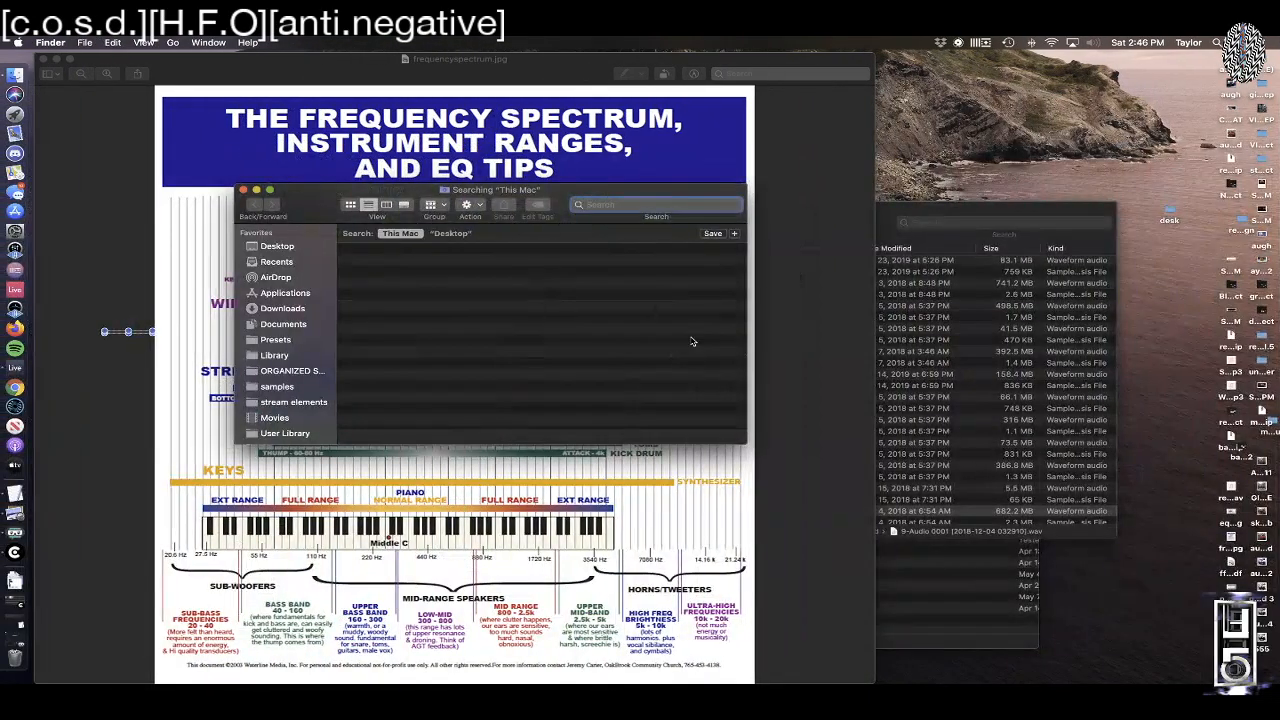
key("ctrl+Right")
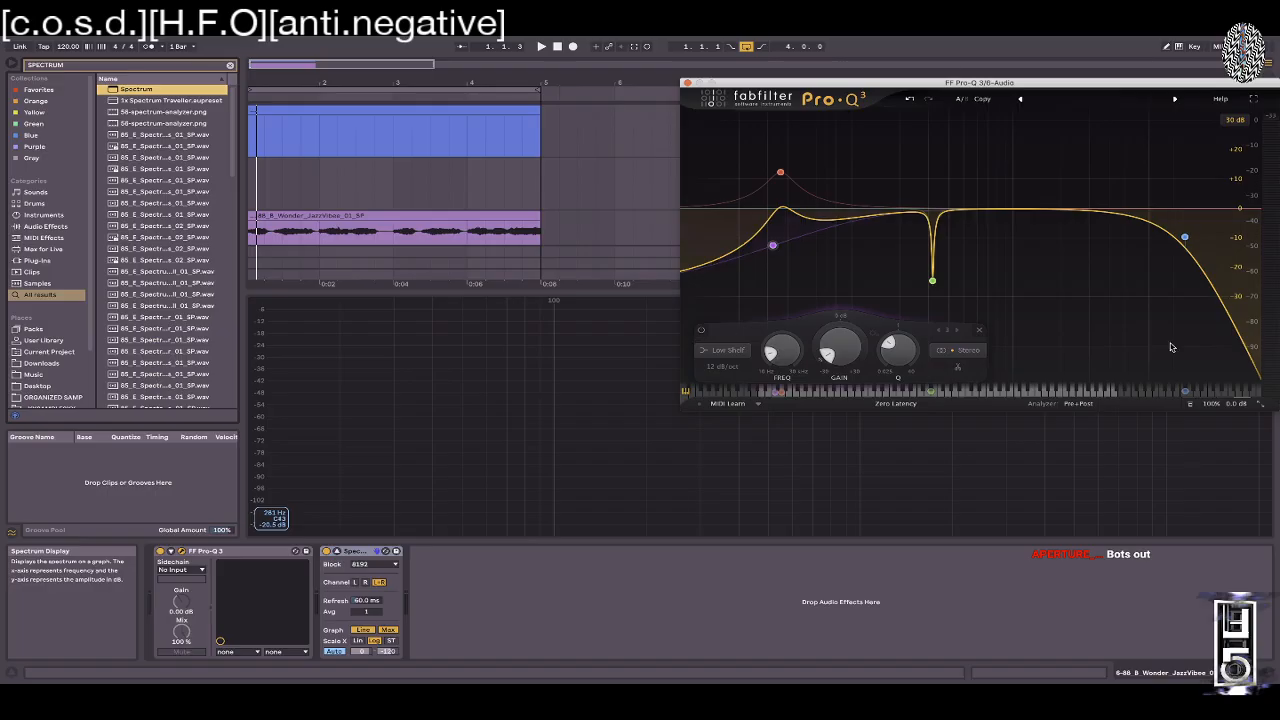
left_click(1080, 404)
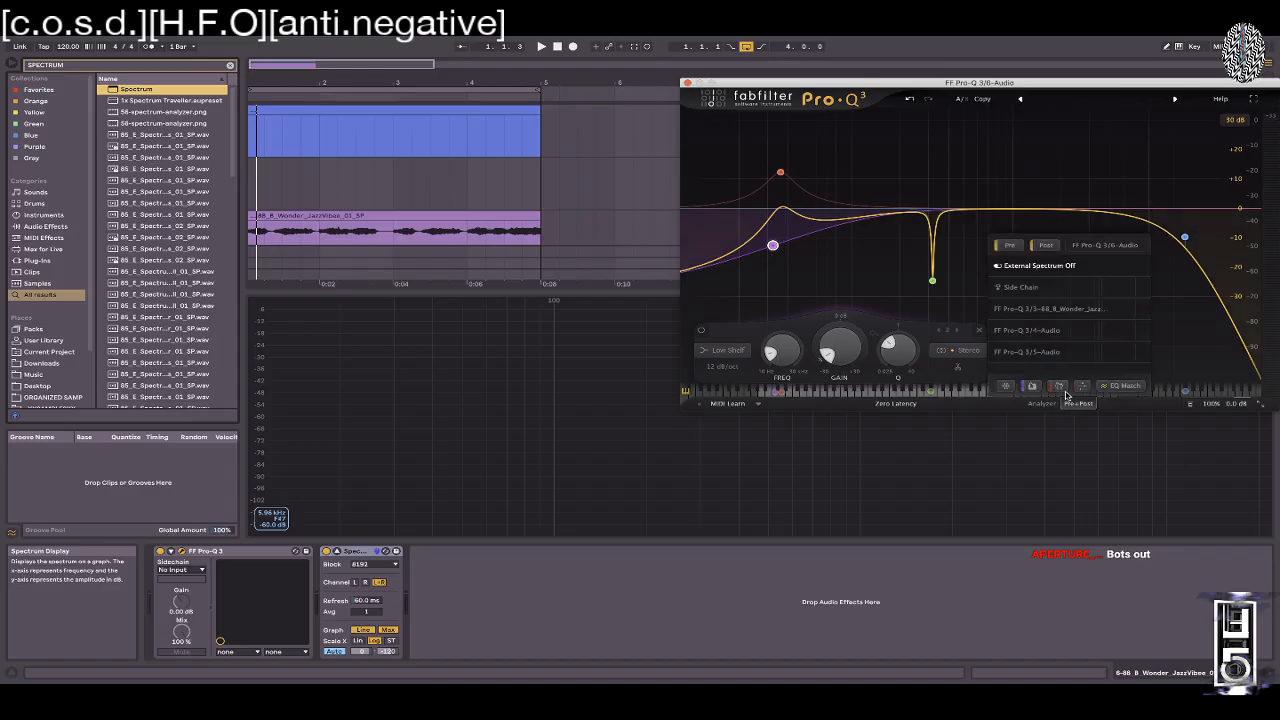
mouse_move(1030, 320)
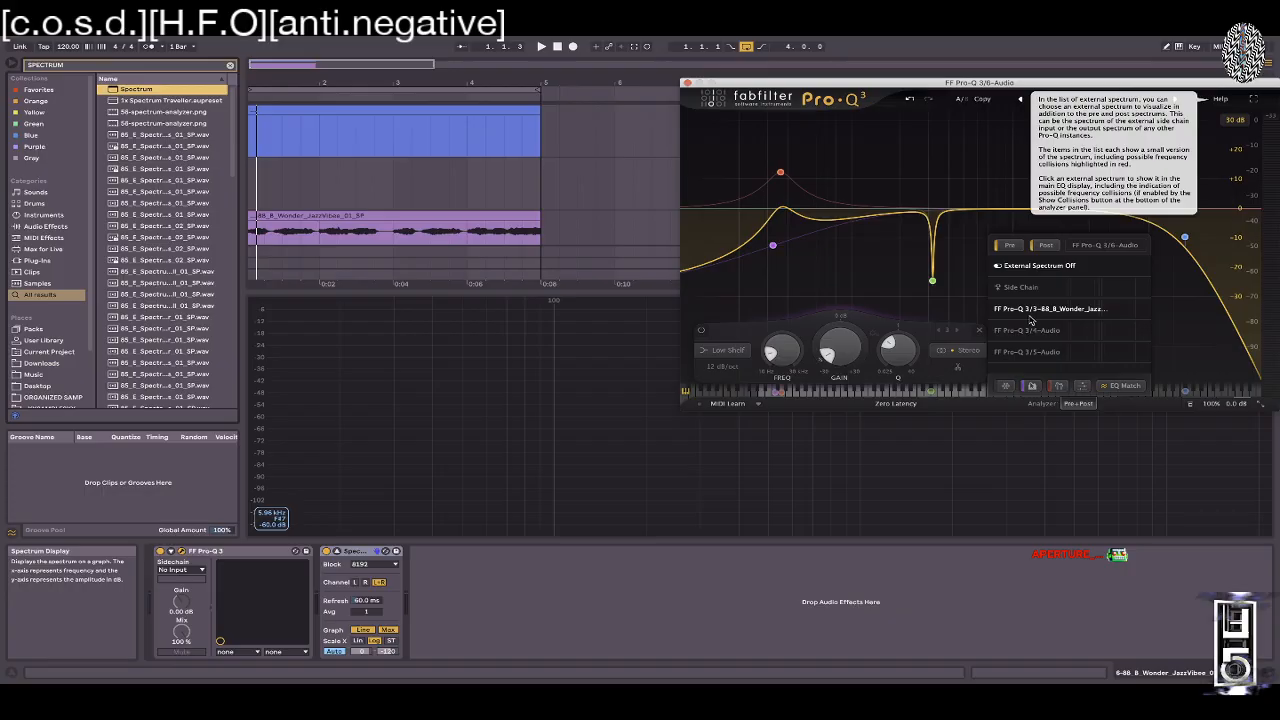
left_click(1030, 318)
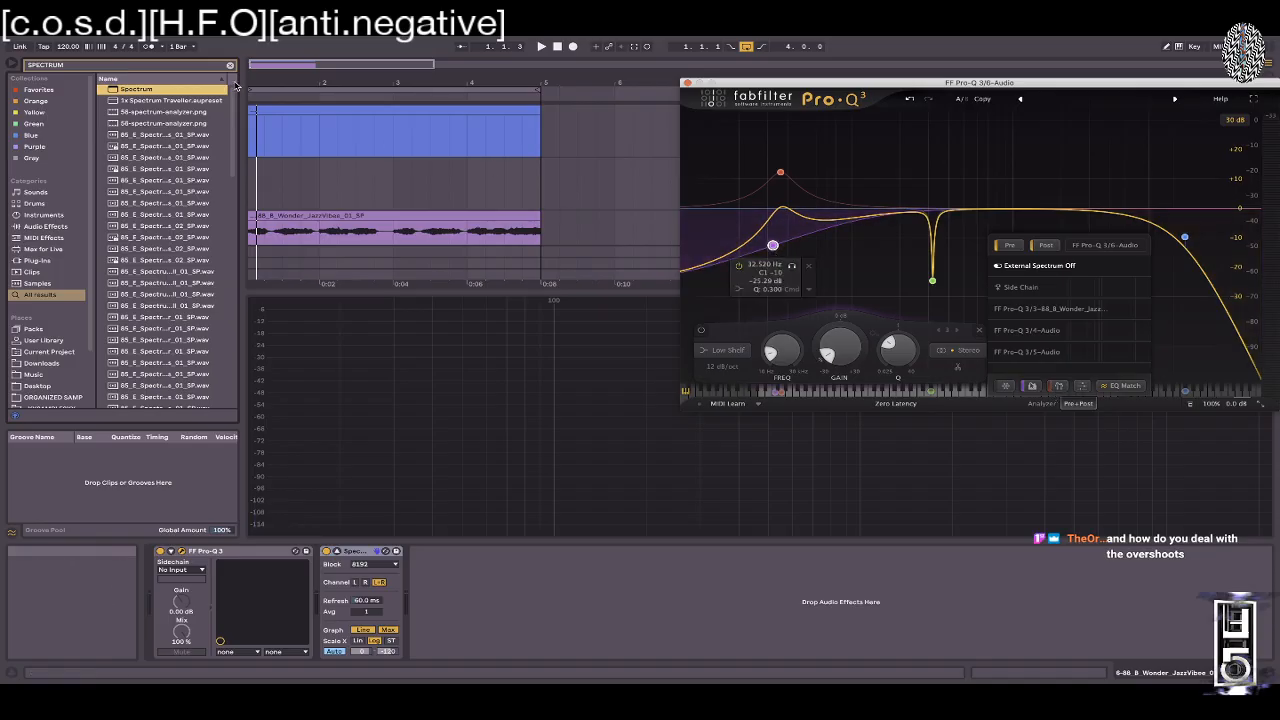
- Clear the browser search and move the Pro-Q 3 window off the track headers
key("super+f")
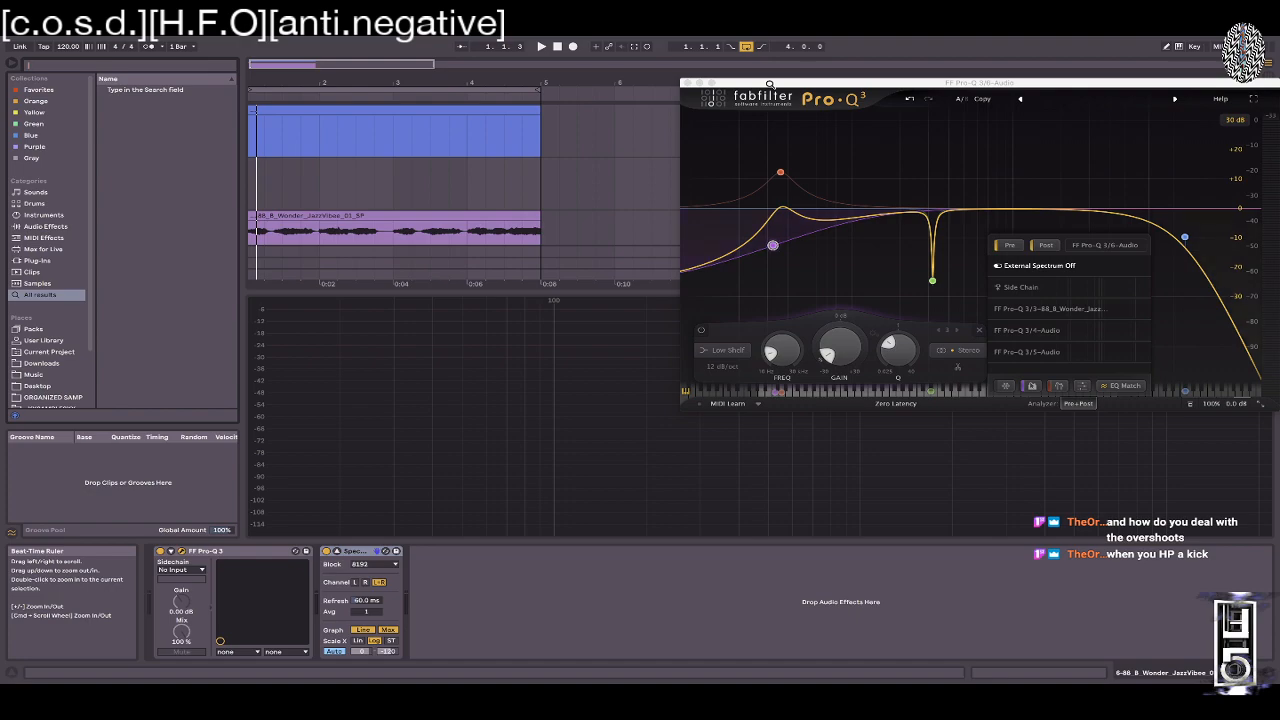
left_click_drag(770, 84, 500, 96)
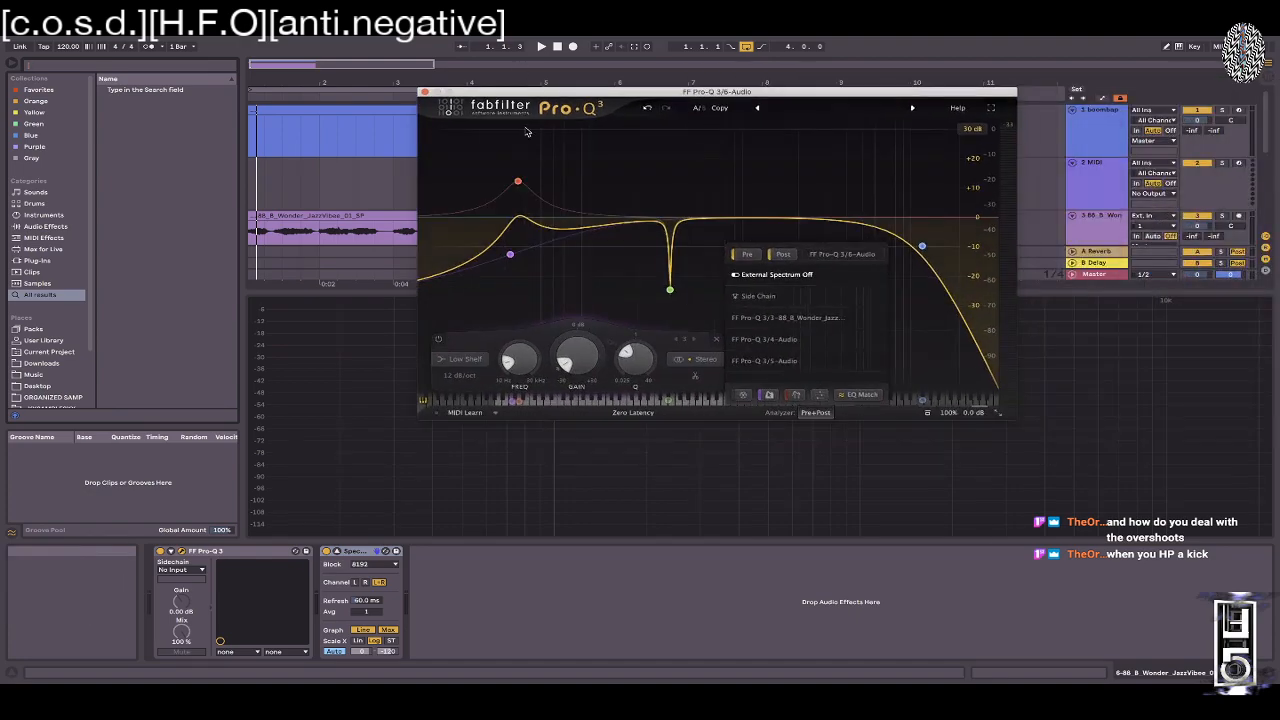
- Add a narrow bell boost at about 146 Hz with roughly +24.4 dB, and raise and narrow the sub-bass bell boost
left_click_drag(610, 226, 614, 171)
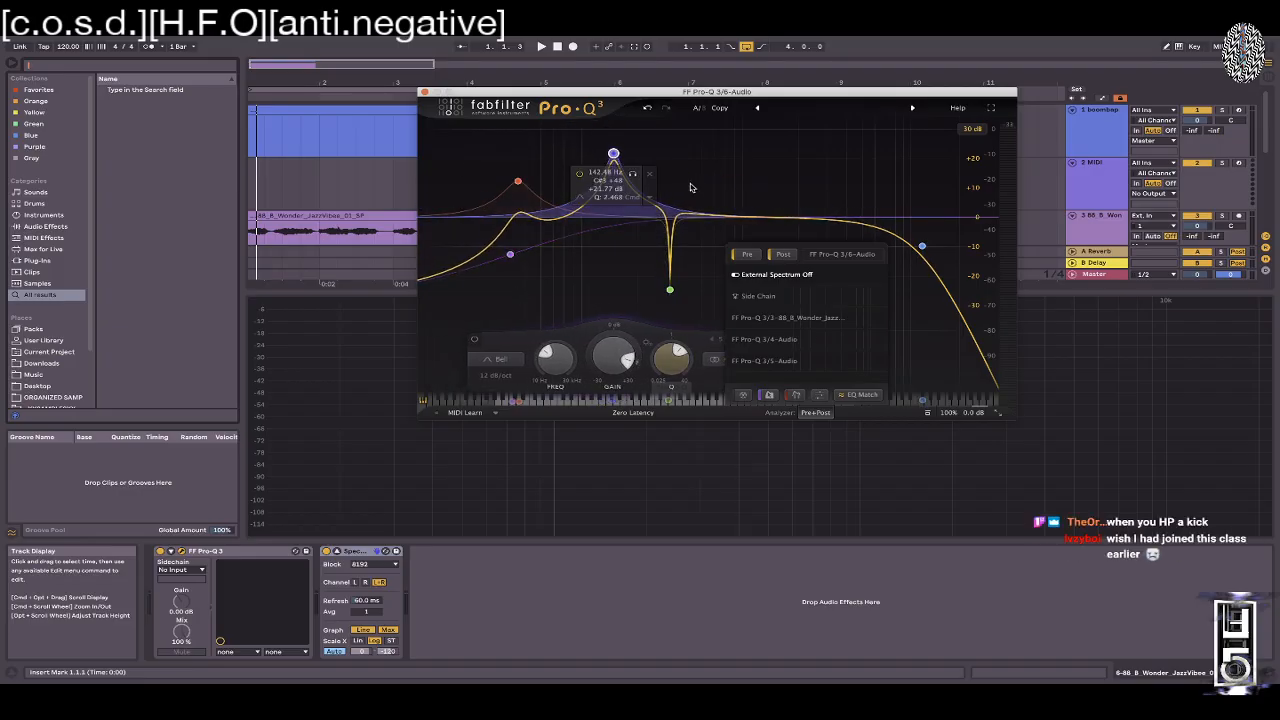
left_click_drag(519, 184, 509, 159)
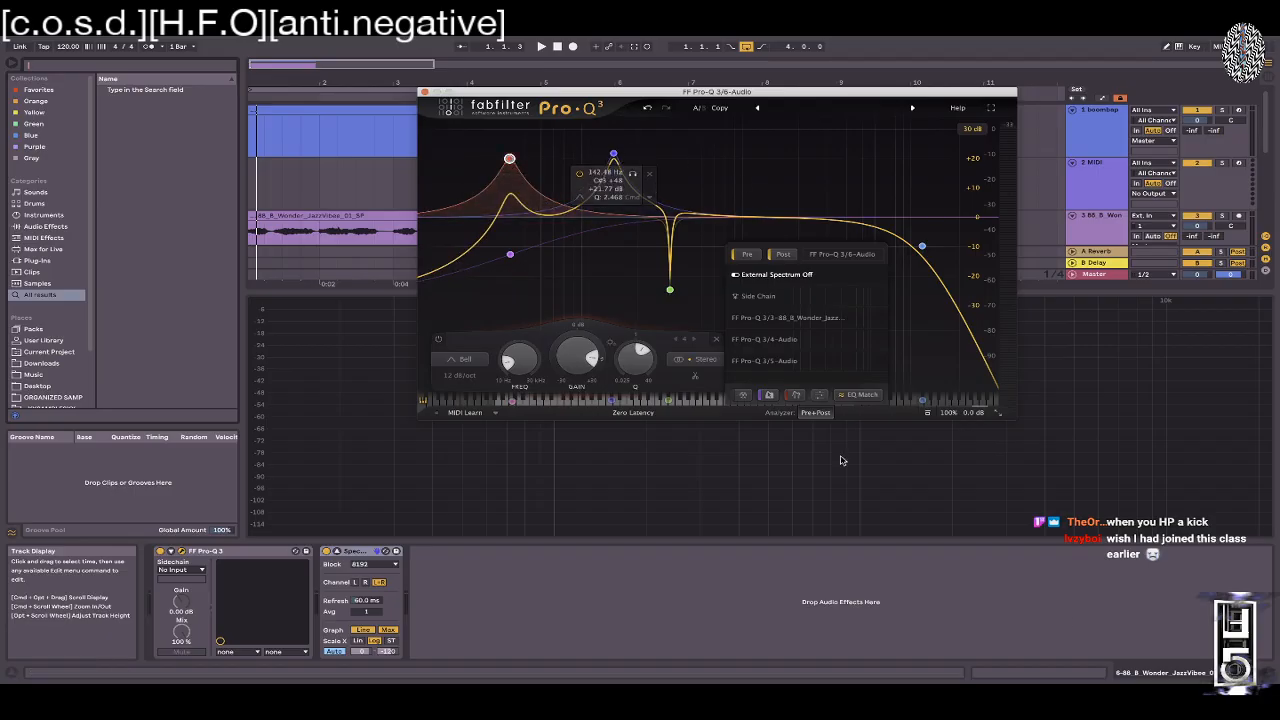
mouse_move(614, 155)
left_mouse_down()
mouse_move(598, 153)
mouse_move(618, 148)
mouse_move(613, 186)
mouse_move(596, 160)
mouse_move(610, 176)
mouse_move(616, 165)
left_mouse_up()
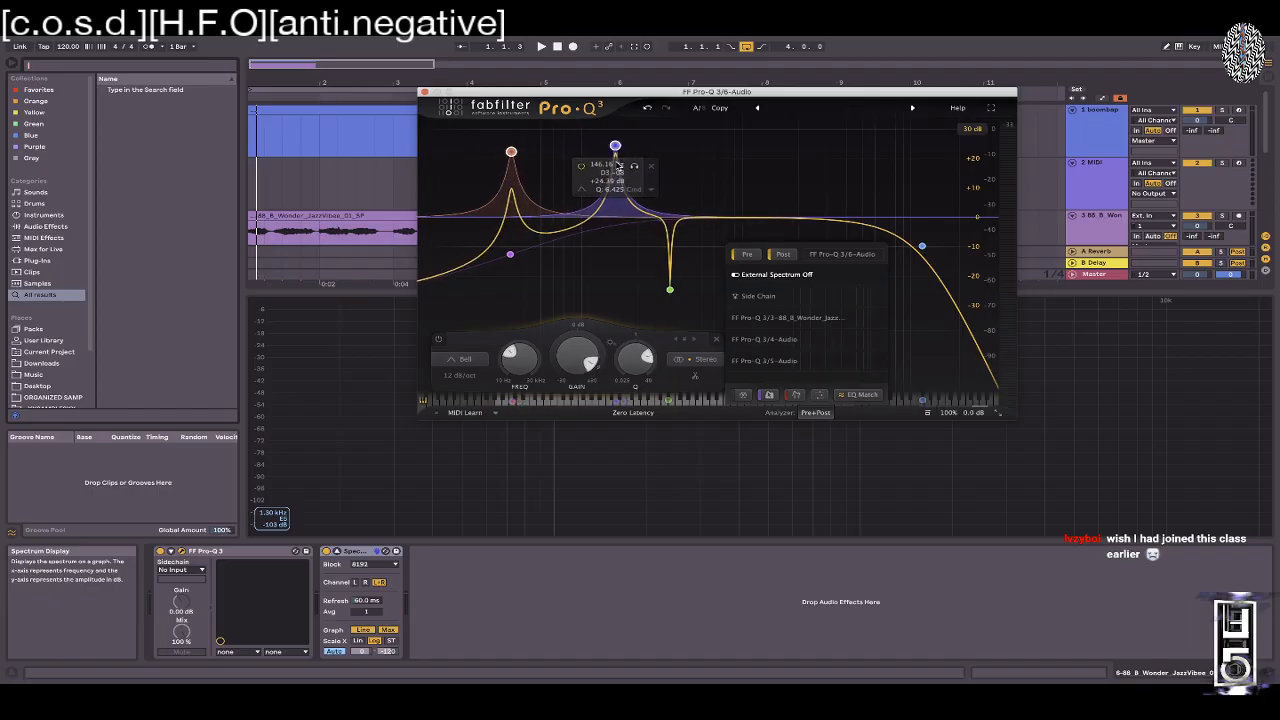
left_click(633, 302)
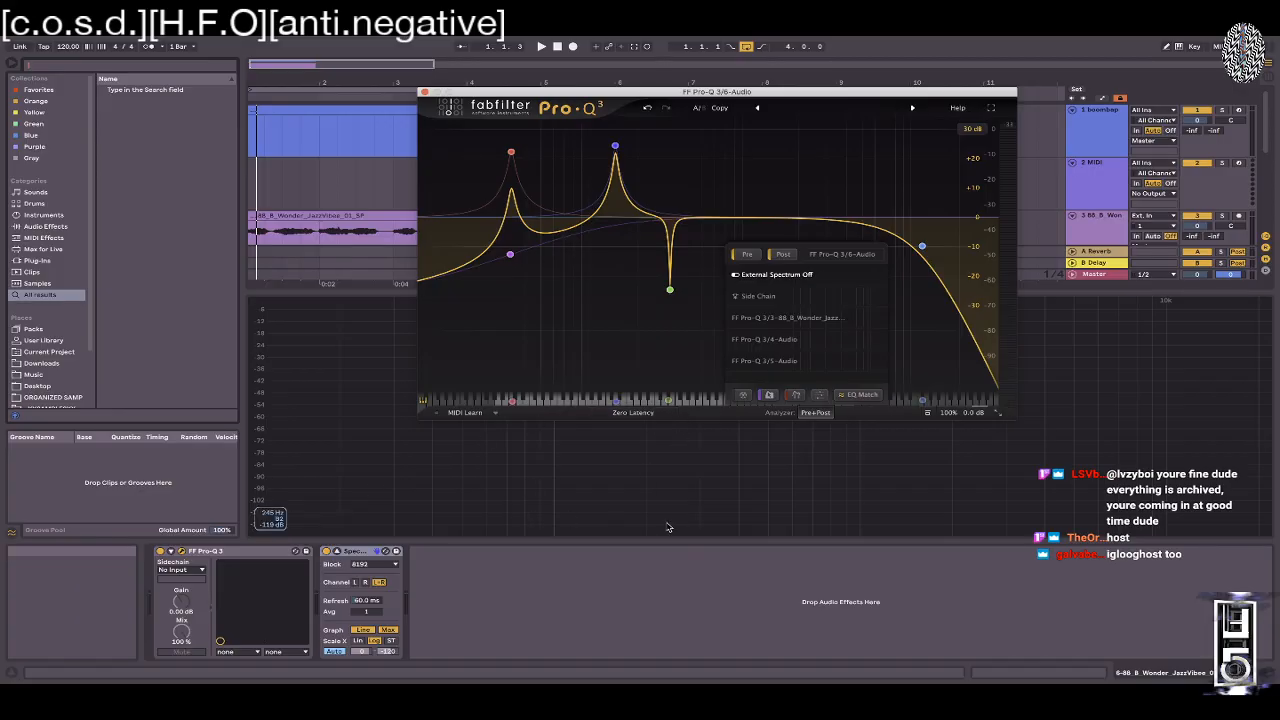
- Lower the sub-bass bell to about +13 dB at 32 Hz and turn the 146 Hz boost into a cut of about -9.6 dB at 164 Hz
left_click(509, 156)
left_click_drag(513, 164, 515, 183)
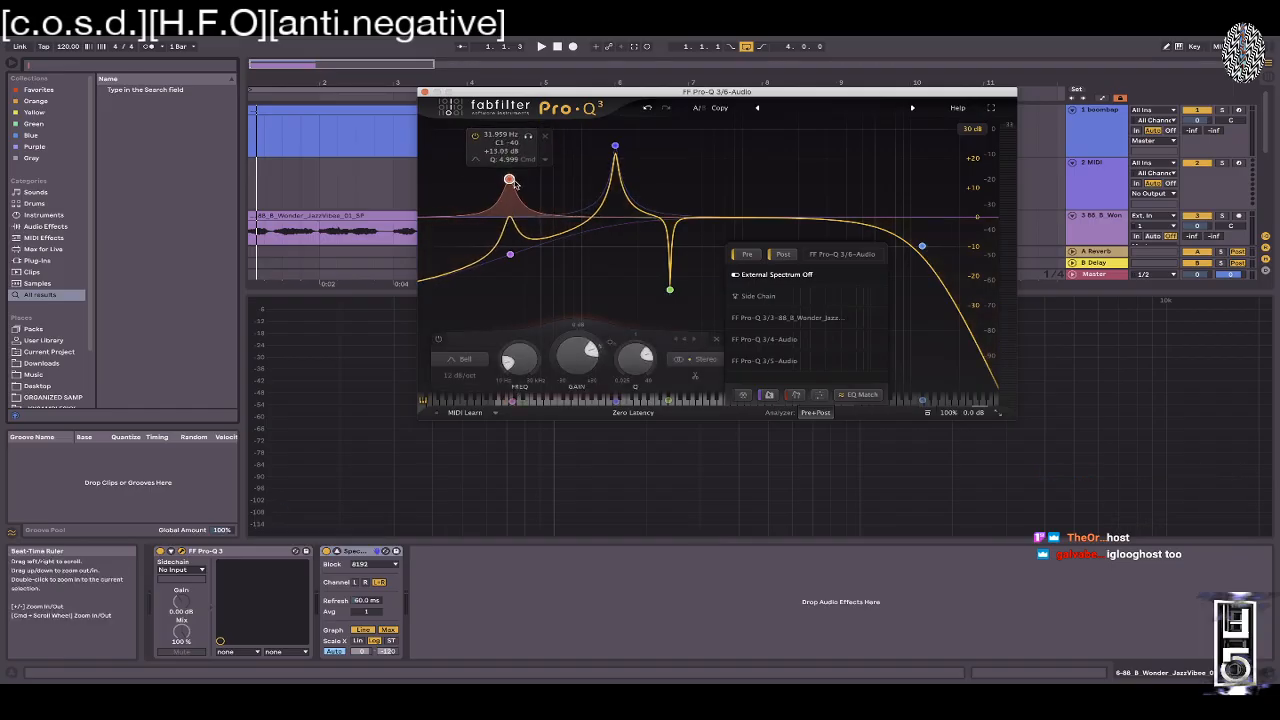
left_click(615, 147)
left_click_drag(615, 147, 624, 247)
scroll(624, 246, "up", 2)
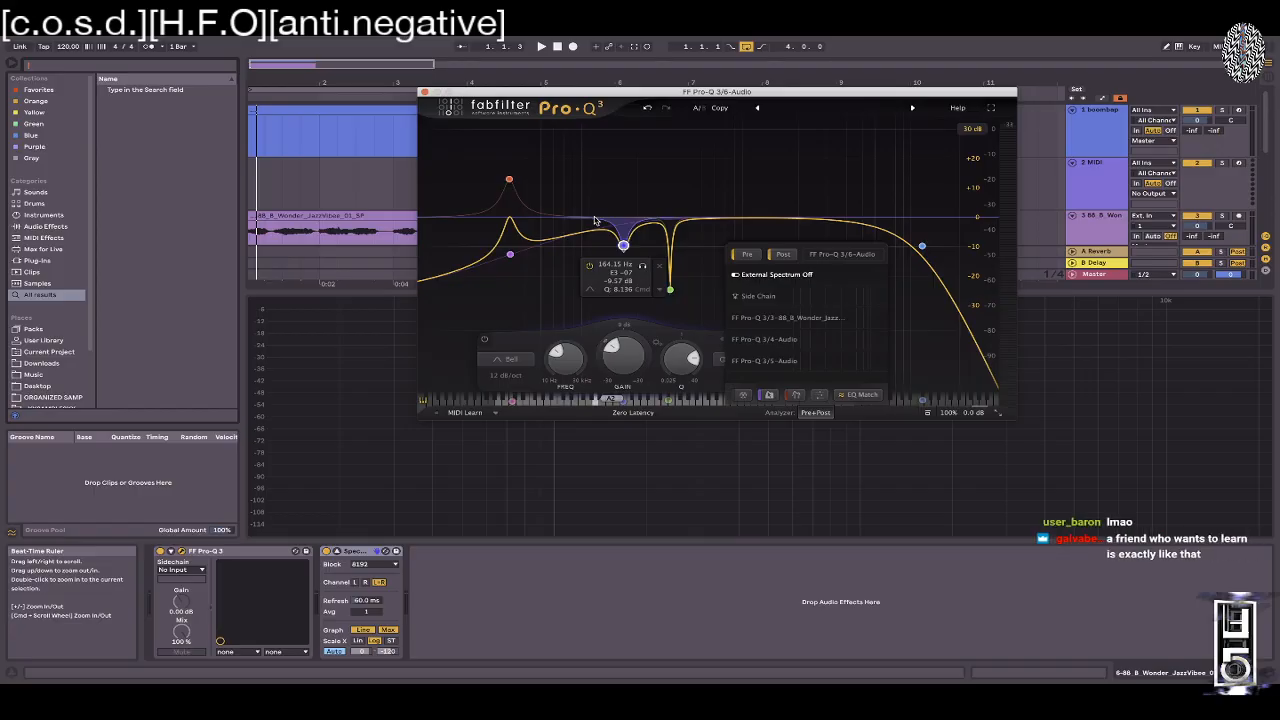
- Switch to the desktop and move the Finder search window off the frequency spectrum chart to read its instrument ranges
key("ctrl+Left")
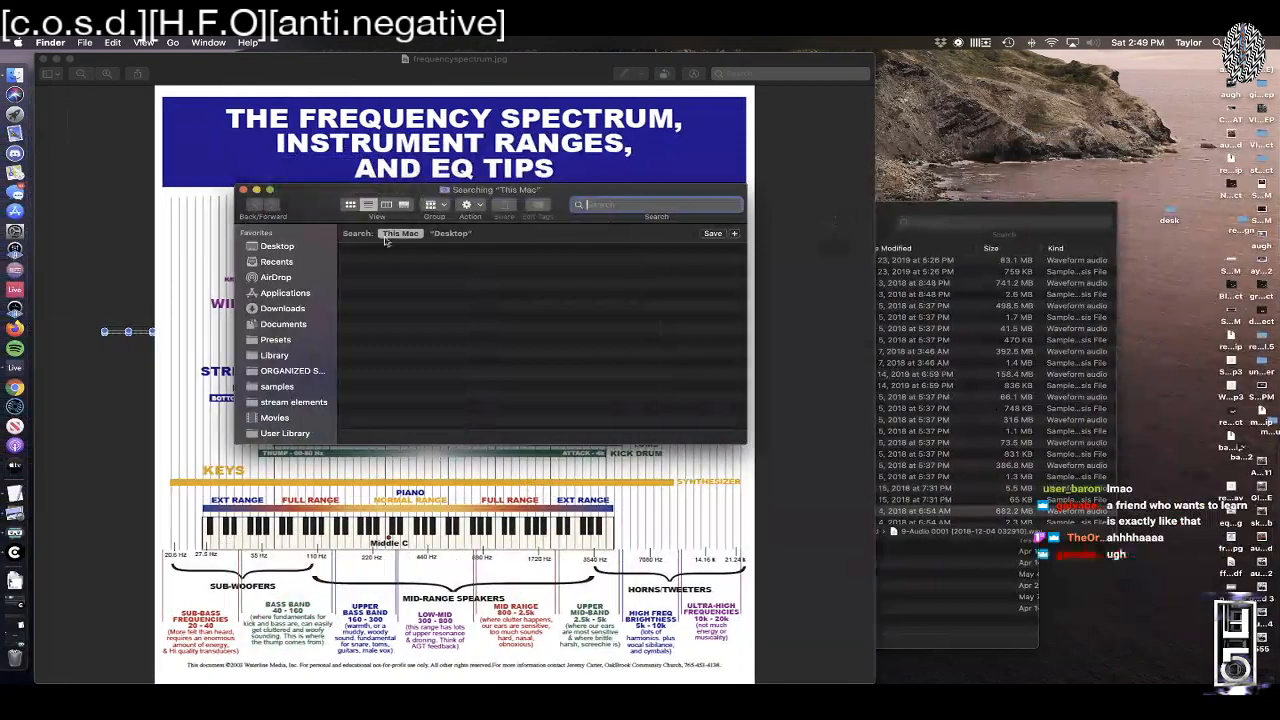
left_click_drag(313, 199, 843, 237)
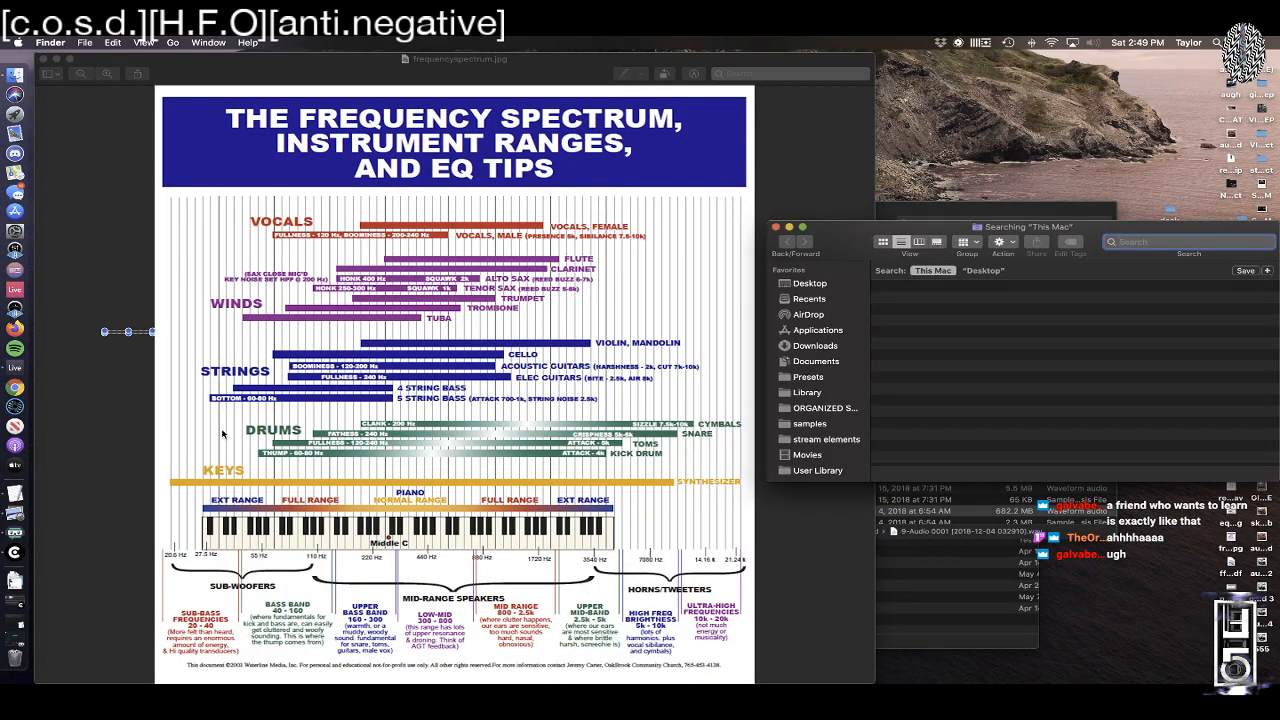
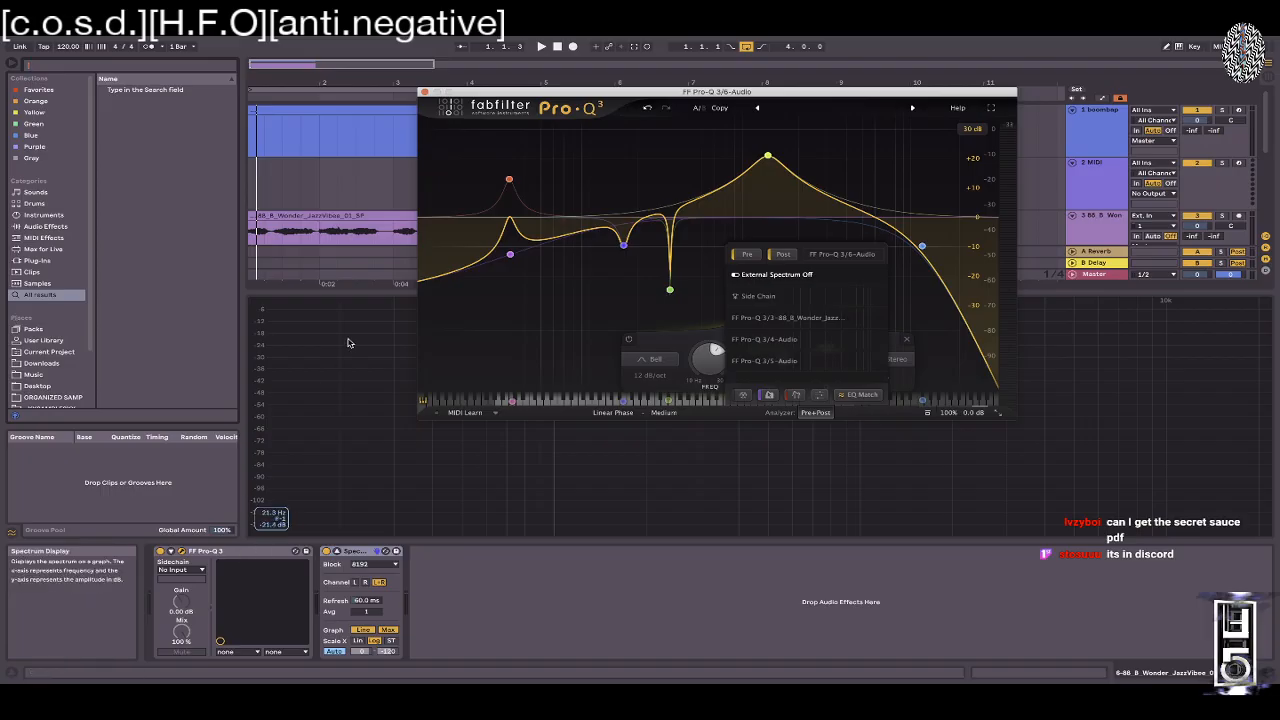
- Raise the low shelf's Q for a steeper slope and reduce the depth of its cut
left_click(510, 255)
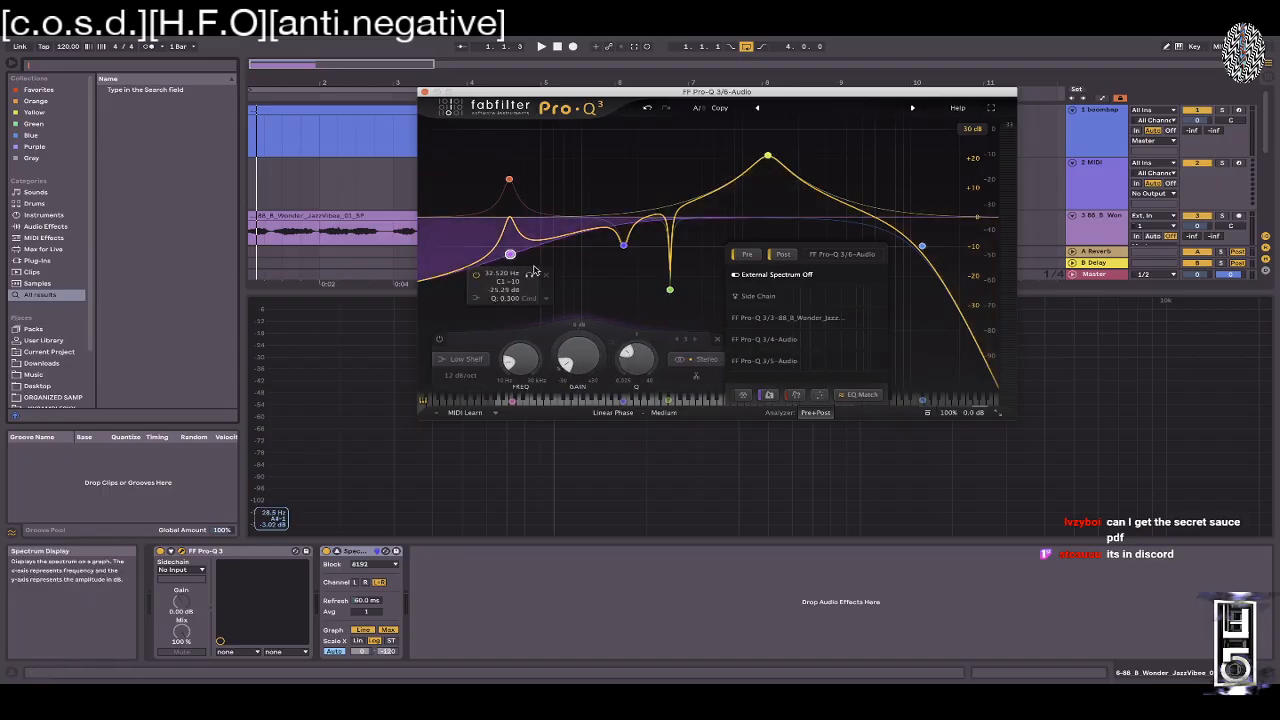
left_click_drag(638, 362, 634, 326)
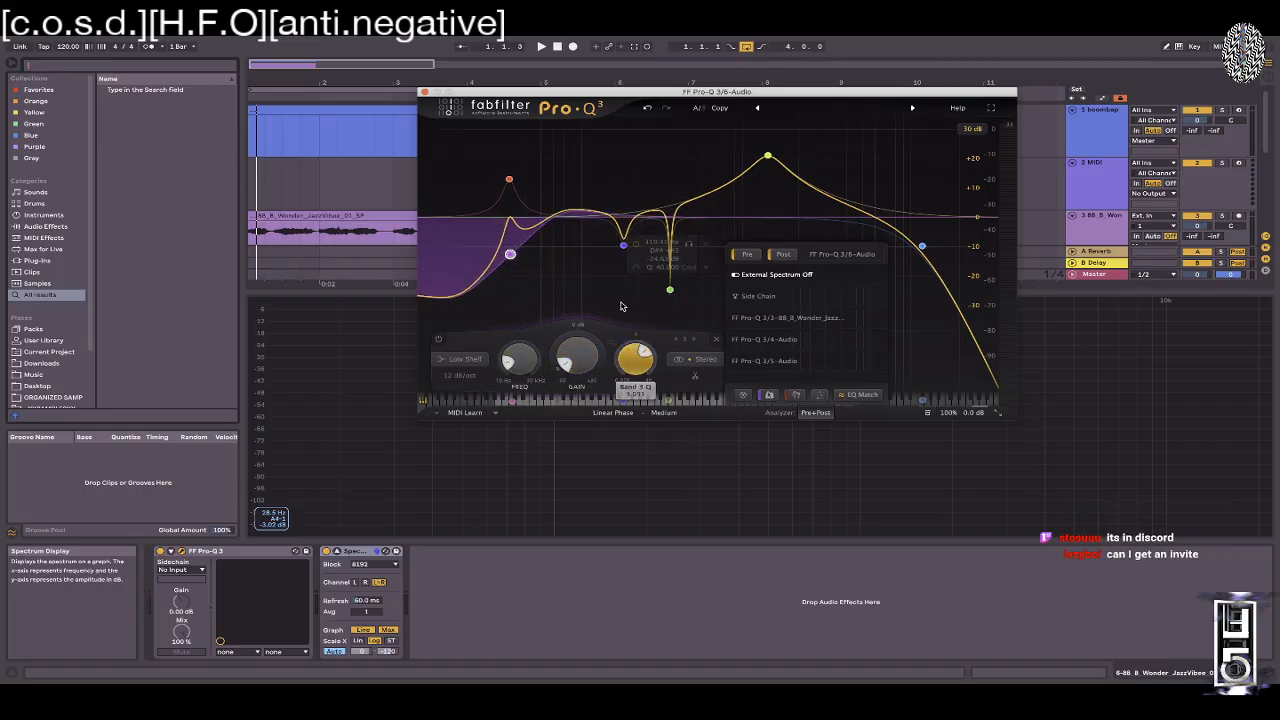
left_click_drag(510, 243, 513, 215)
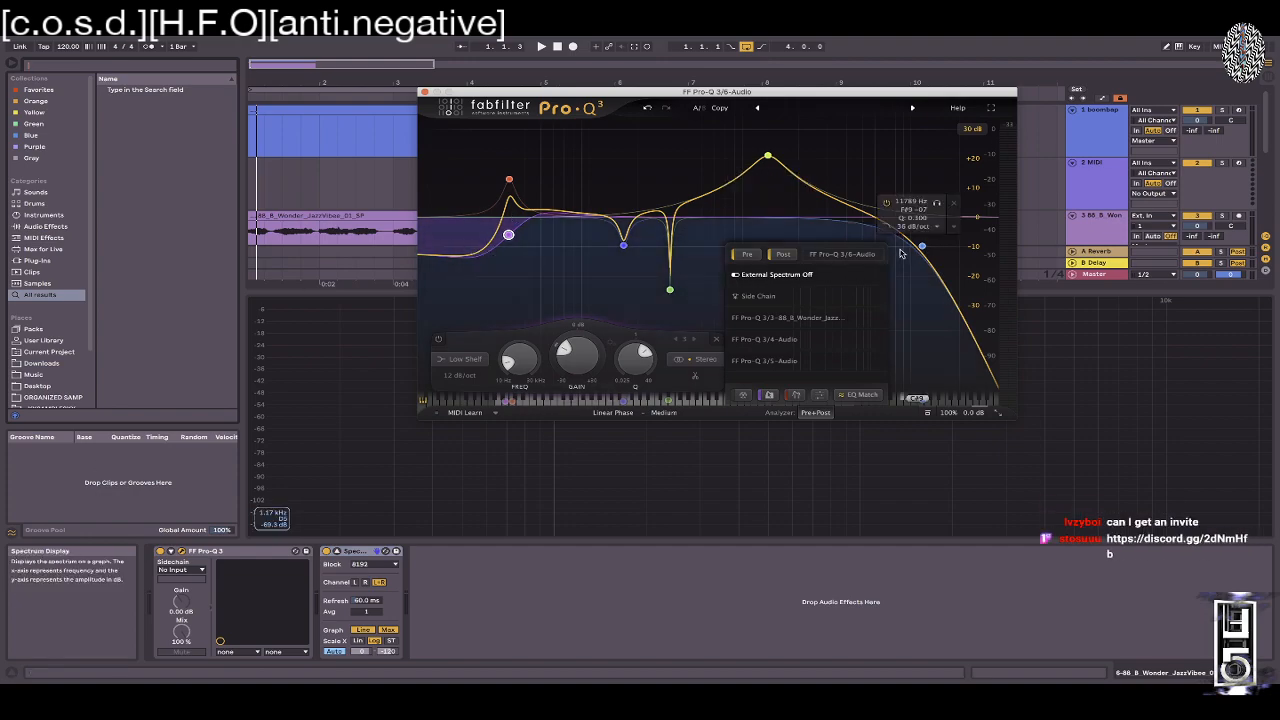
- Move the yellow bell boost up to about 8662 Hz with a gain of about +9.6 dB
left_click(769, 160)
left_click_drag(769, 160, 900, 188)
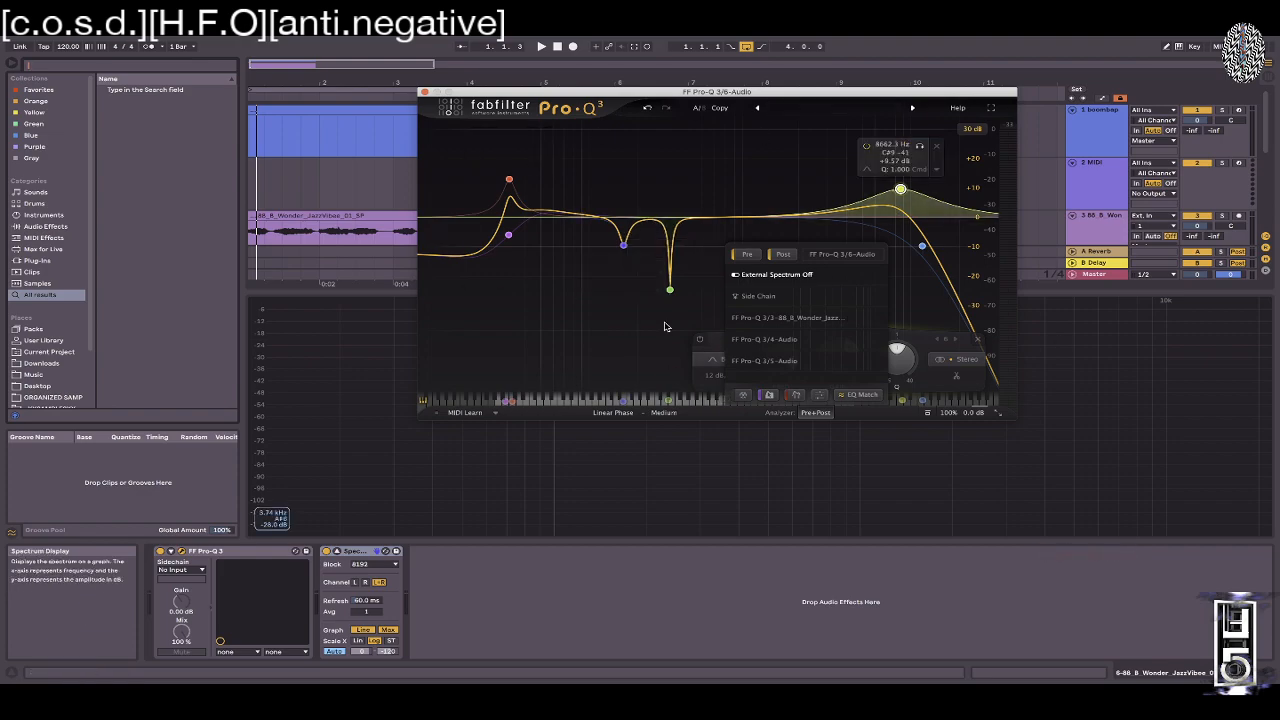
scroll(837, 190, "down", 1)
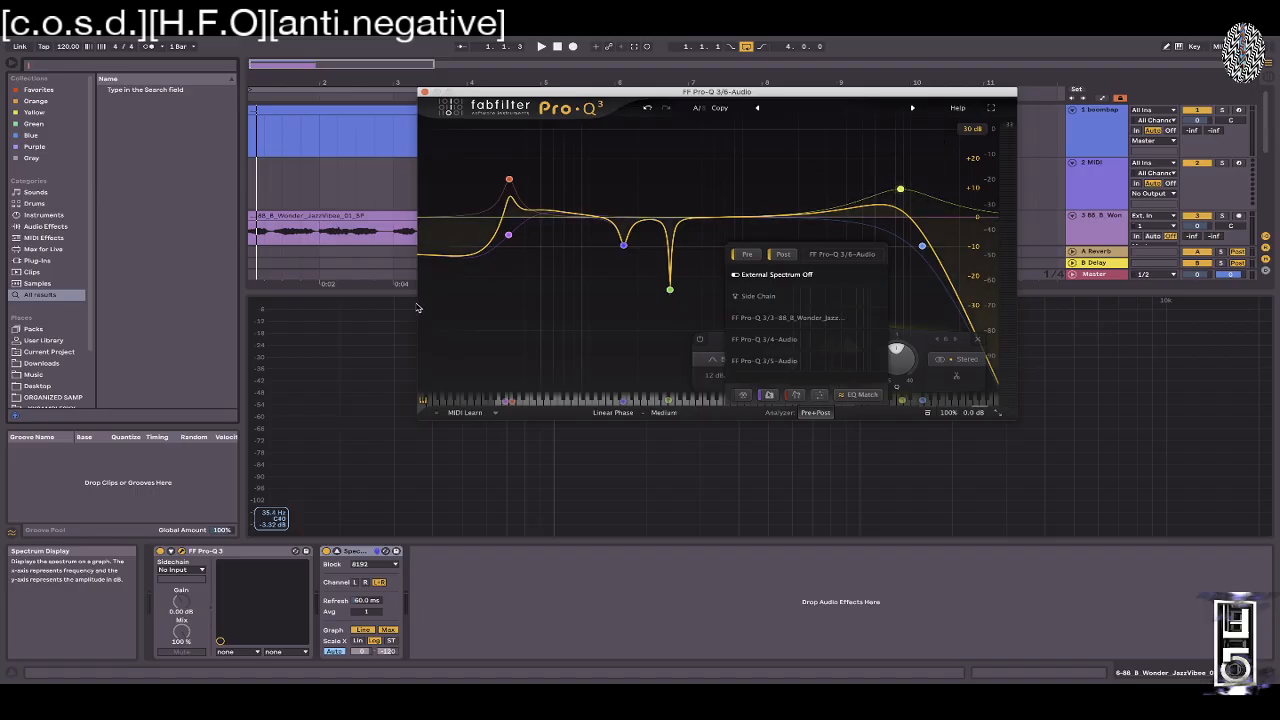
- Examine Live's Delay Compensation option and return to the arrangement
mouse_move(370, 38)
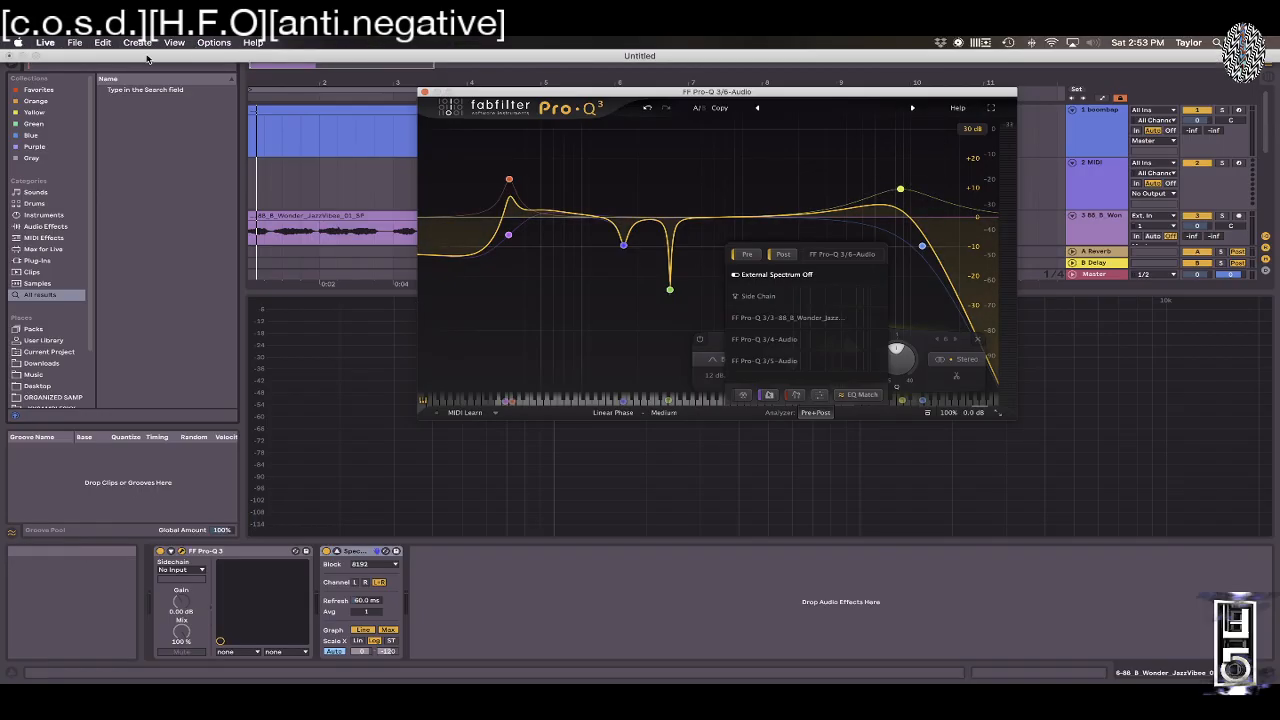
left_click(213, 42)
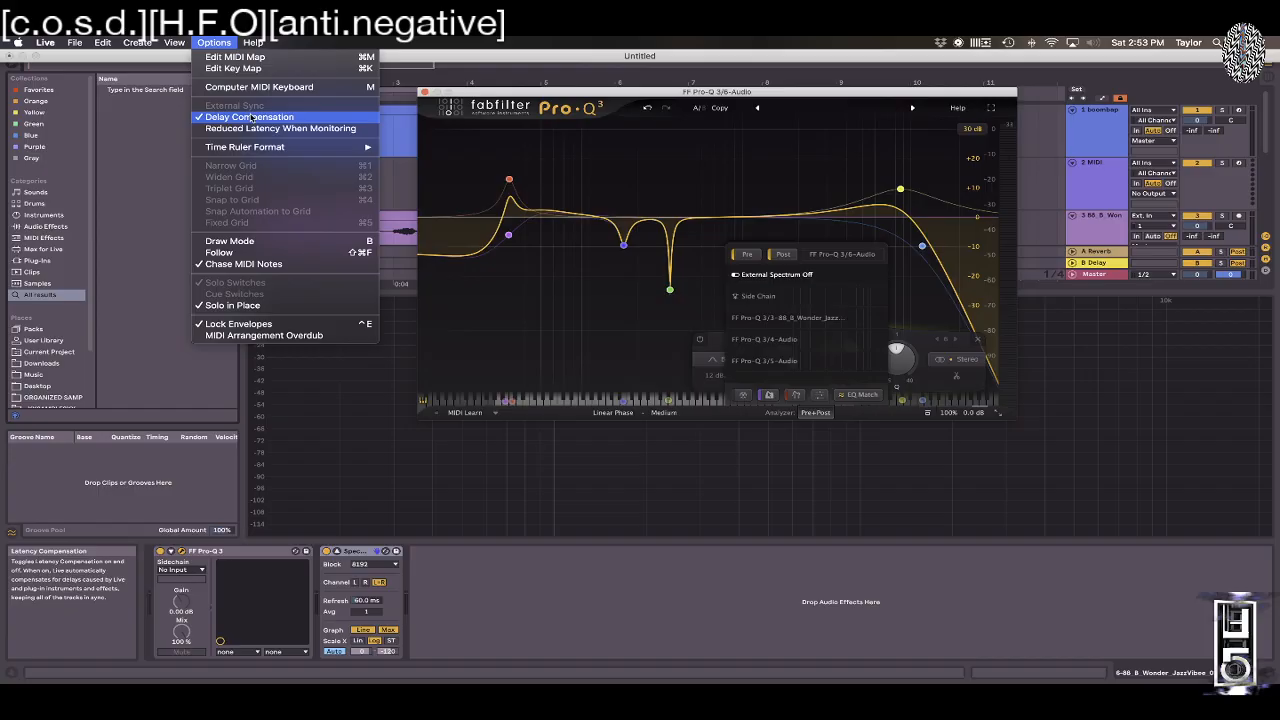
left_click(697, 501)
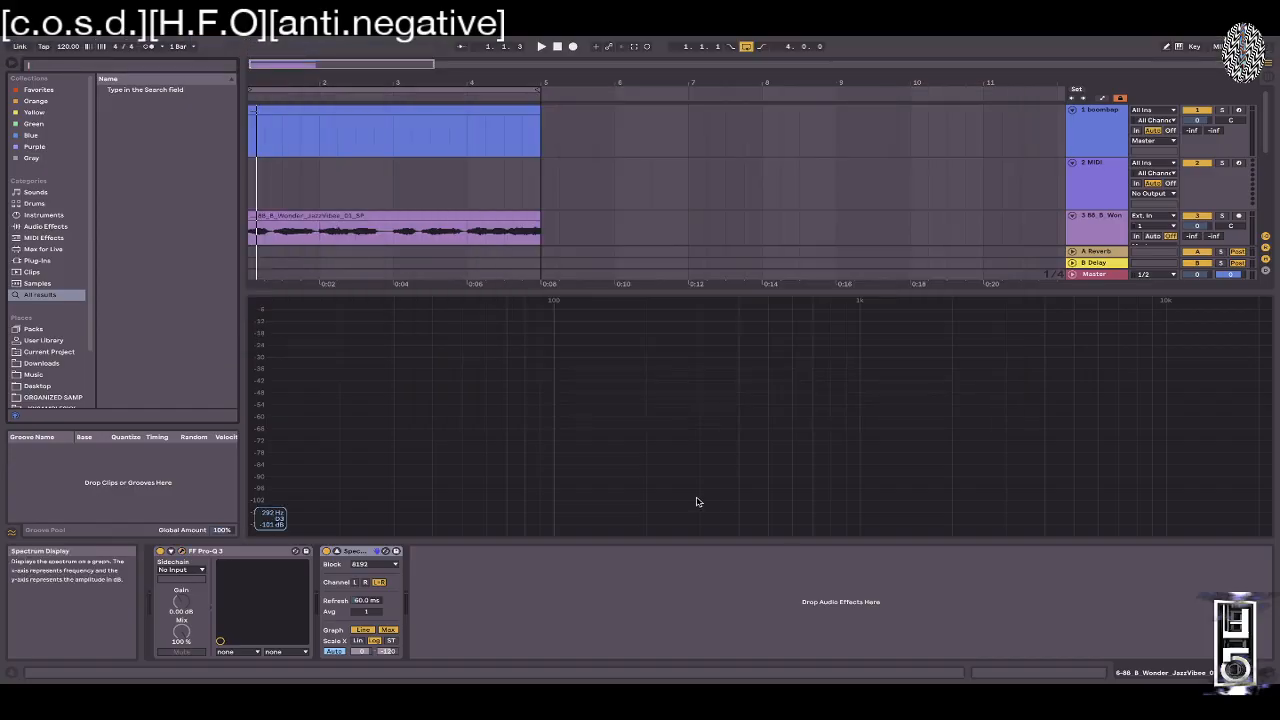
- Search the browser for GLUE and add a Glue Compressor to the boombap track
left_click(1094, 150)
key("ctrl+f")
type("GLUE")
key("Down")
key("Return")
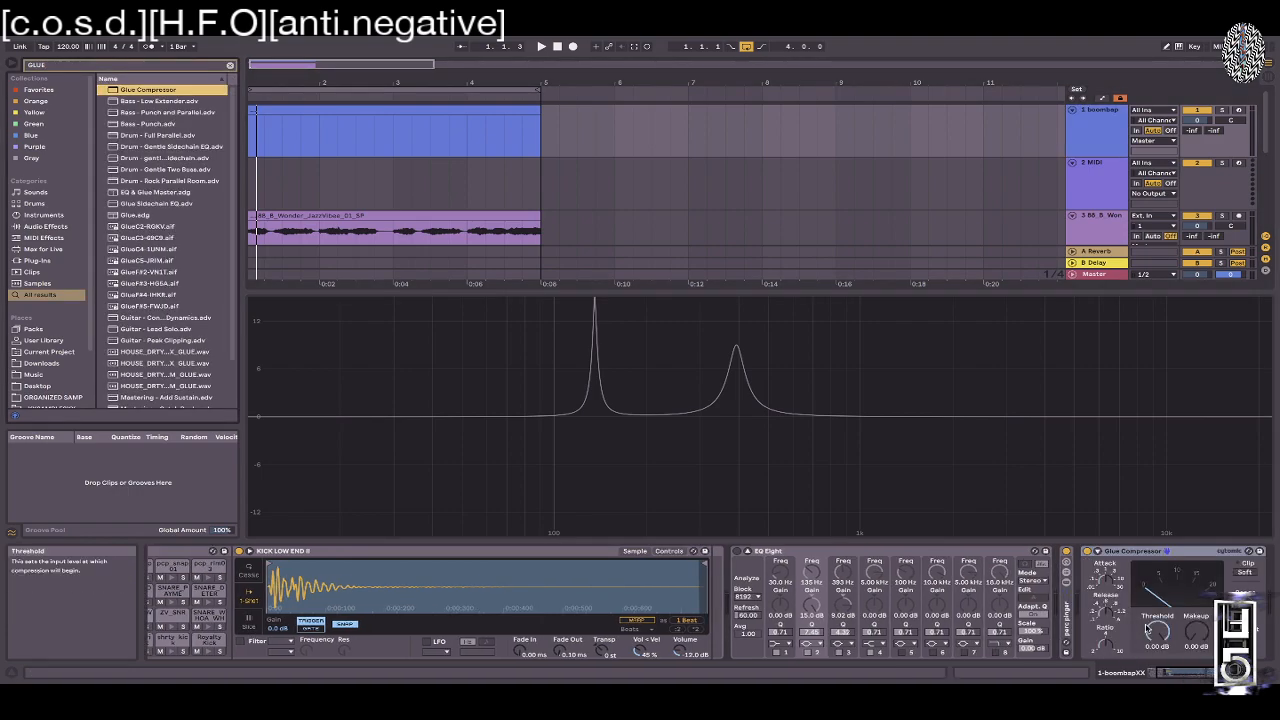
- Group the Glue Compressor into an Audio Effect Rack, show its chain list and create a second, empty chain
left_click(1146, 552)
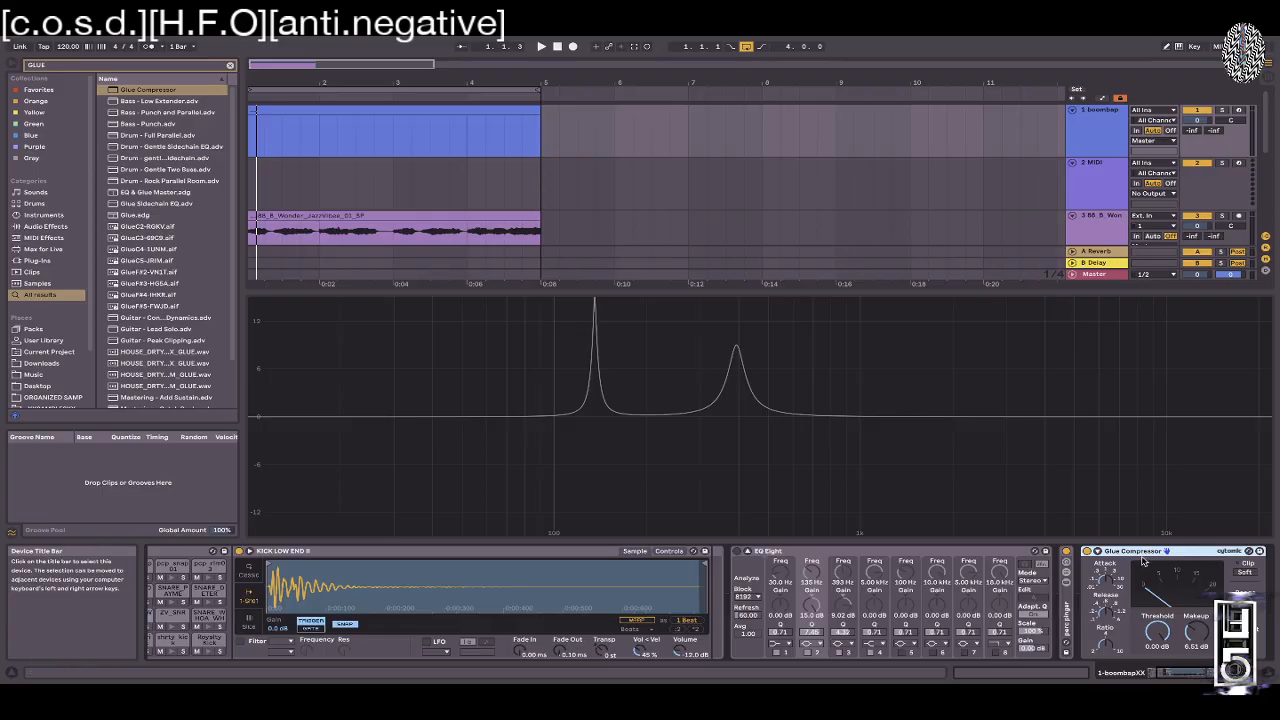
key("ctrl+g")
left_click(1088, 572)
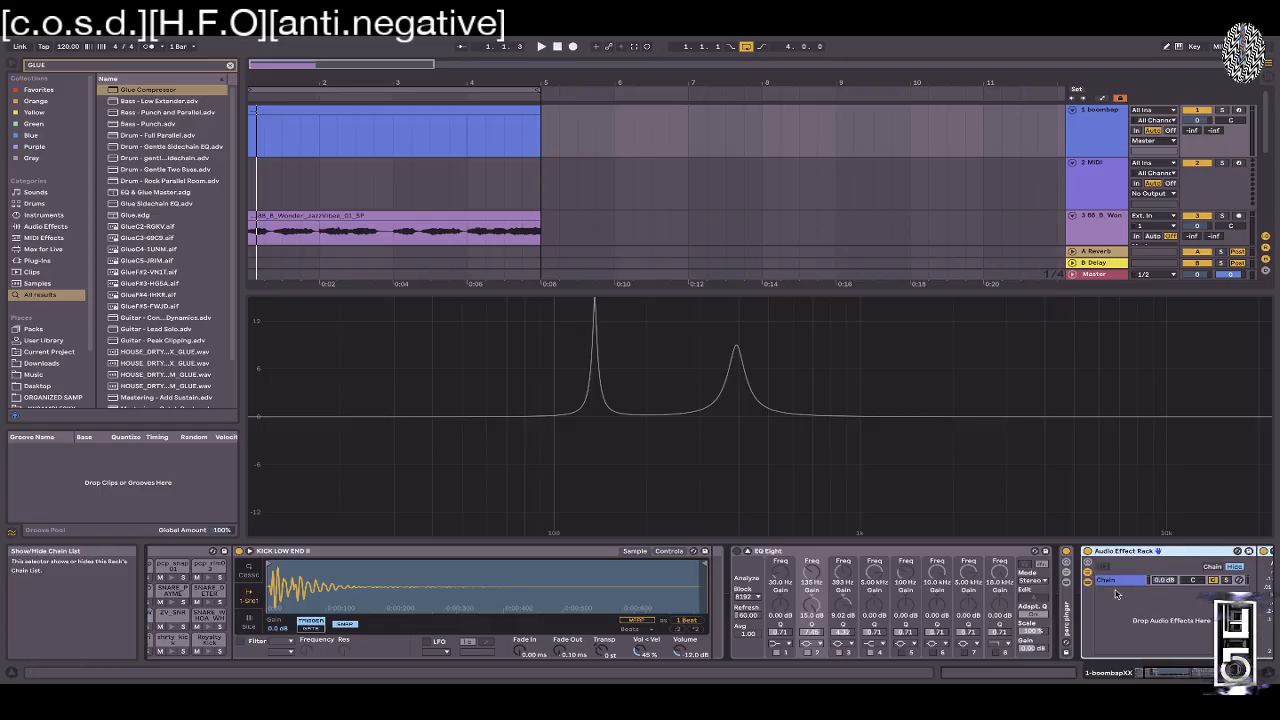
right_click(1131, 602)
left_click(1142, 611)
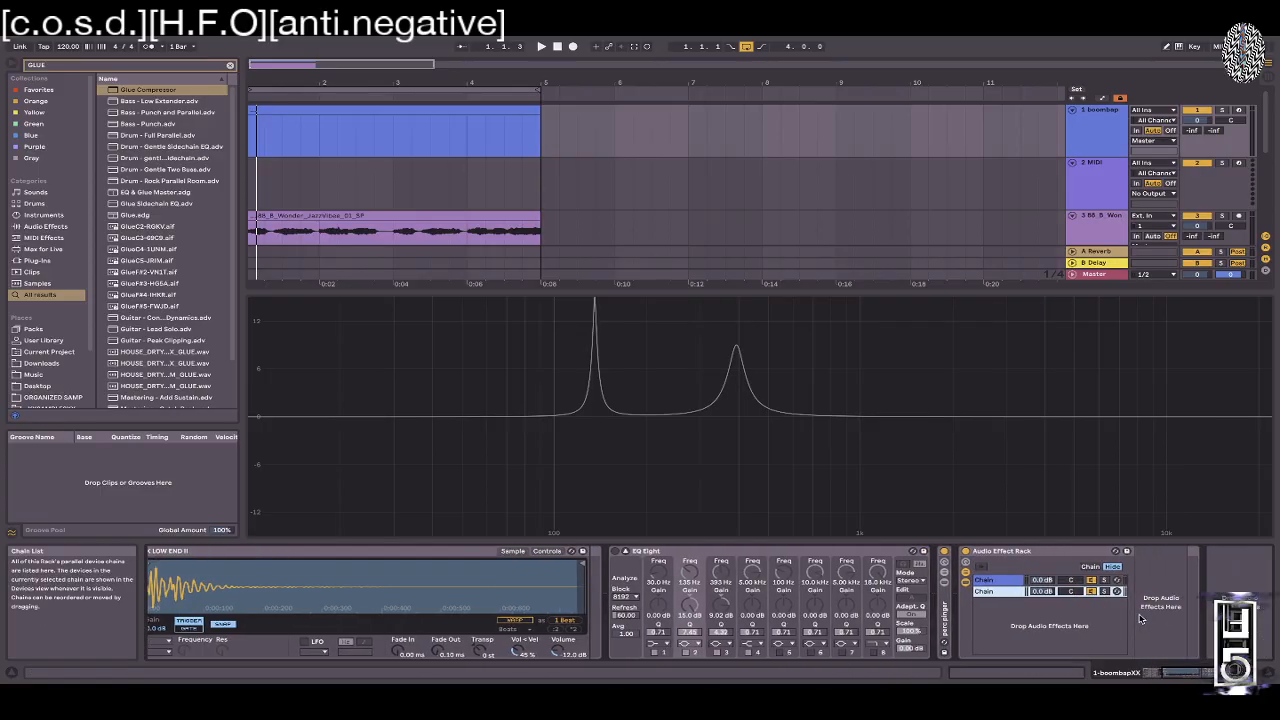
- Compare the rack's Glue Compressor chain with the empty parallel chain
left_click(1007, 580)
scroll(1012, 581, "left", 5)
scroll(1020, 583, "right", 7)
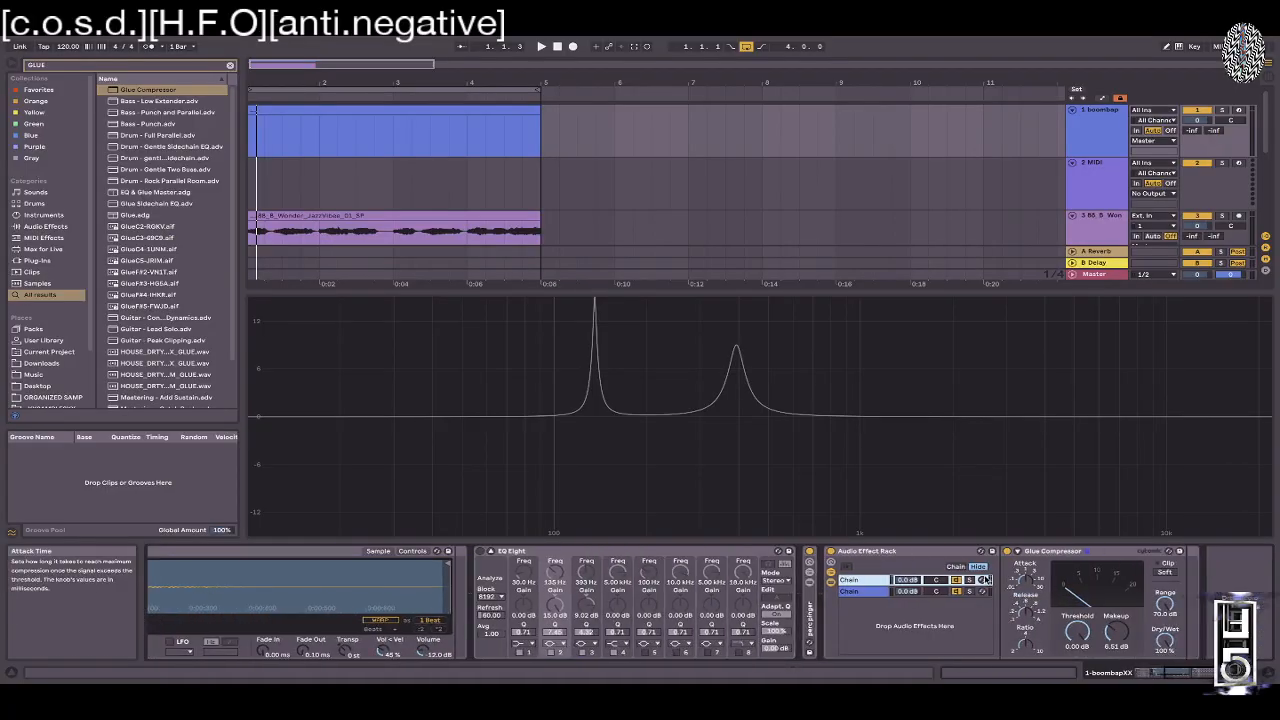
scroll(288, 172, "right", 1)
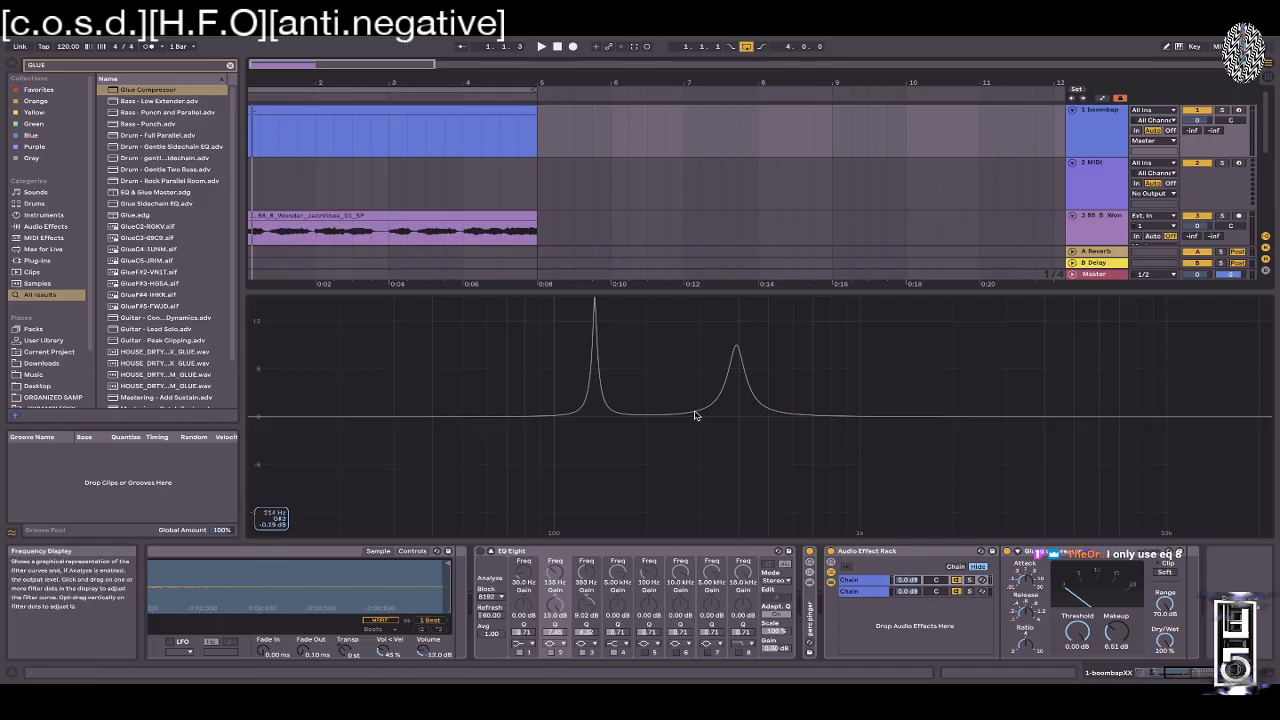
left_click(852, 591)
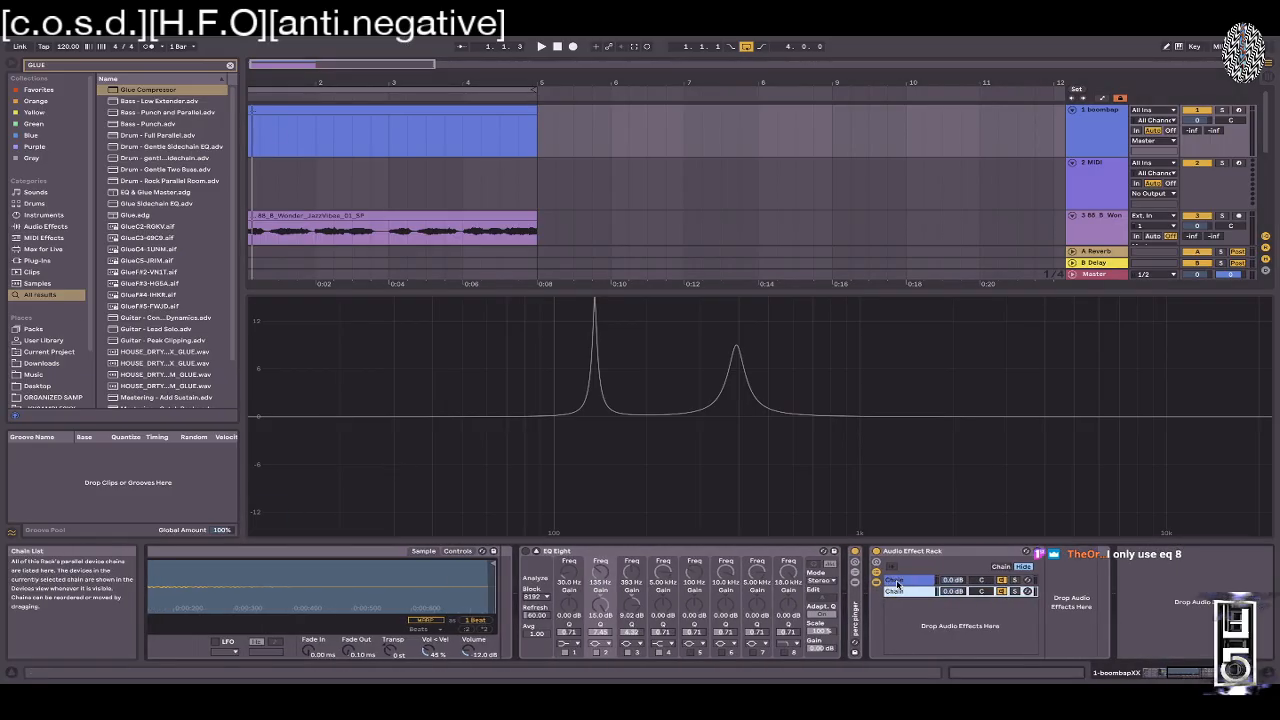
left_click(902, 583)
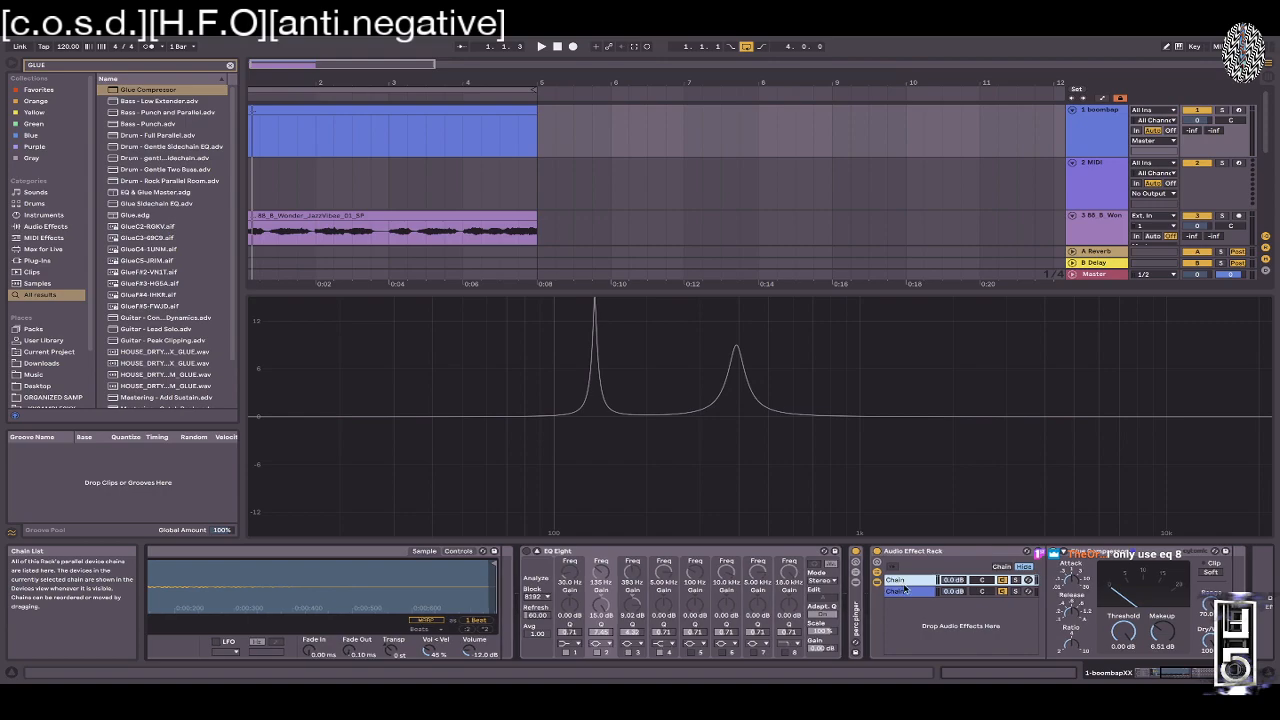
scroll(905, 588, "right", 1)
- Check the Delay Compensation setting again in relation to the parallel chains
mouse_move(258, 40)
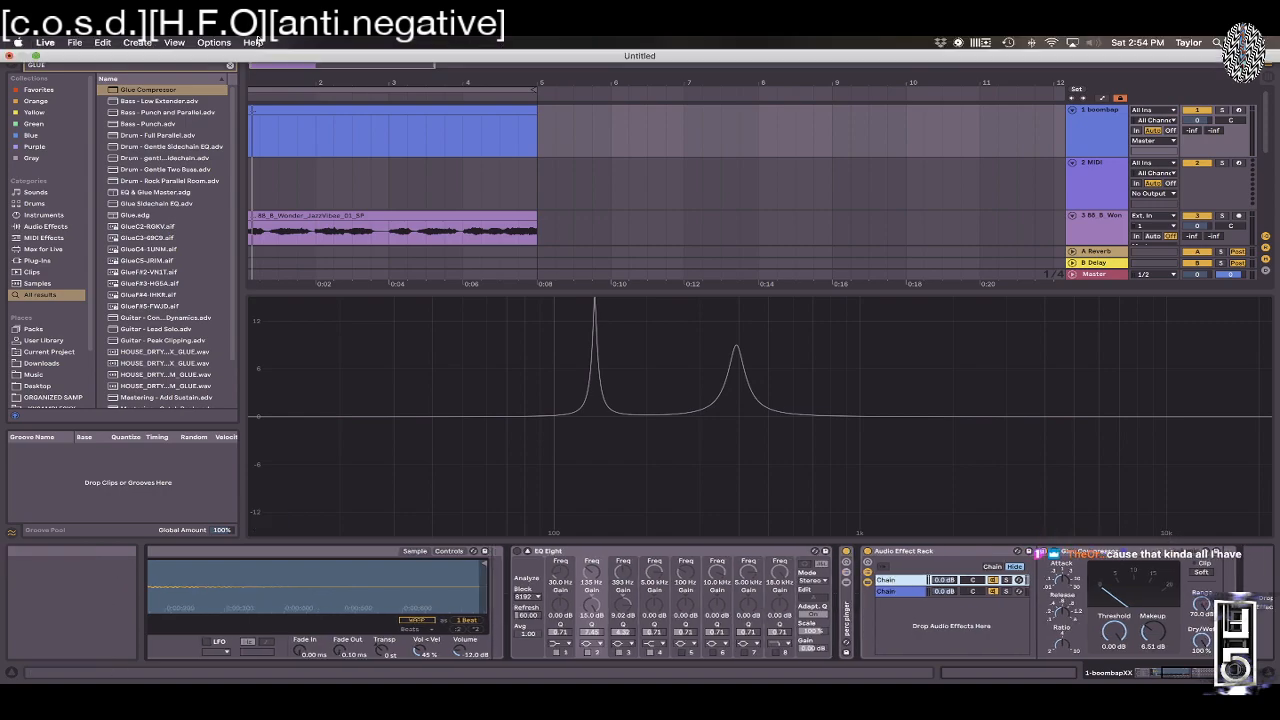
left_click(213, 42)
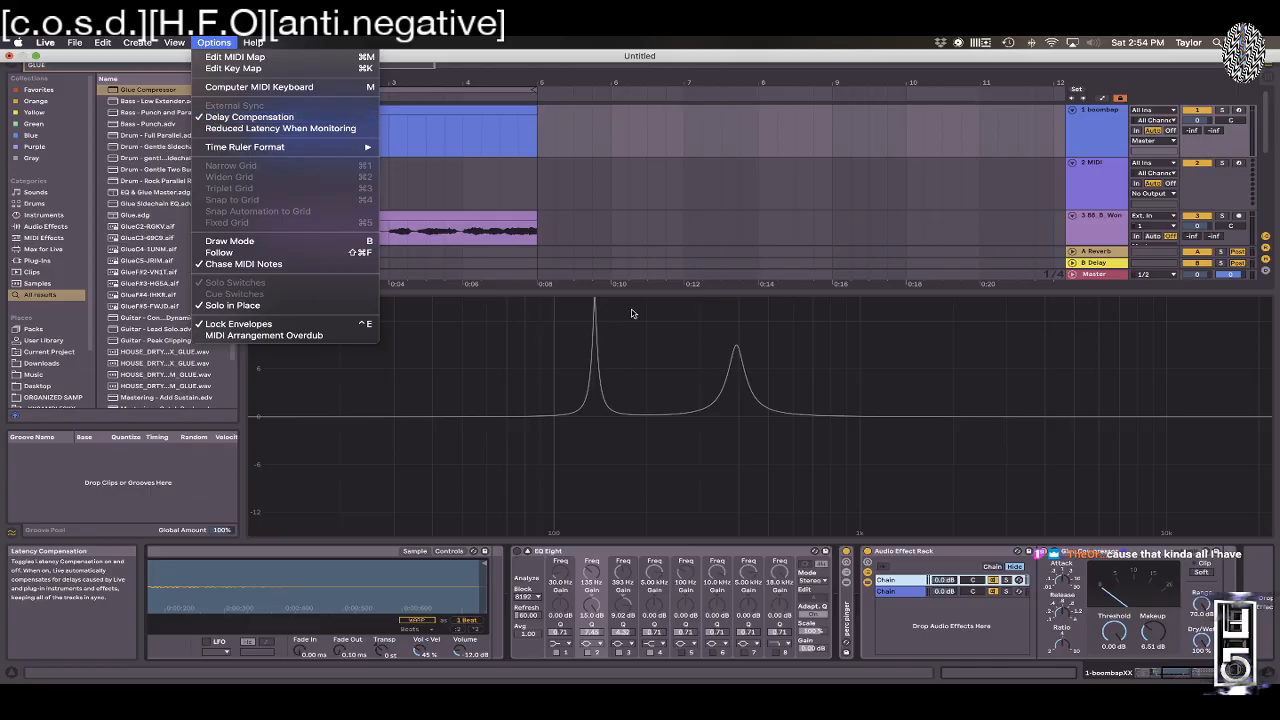
left_click(910, 590)
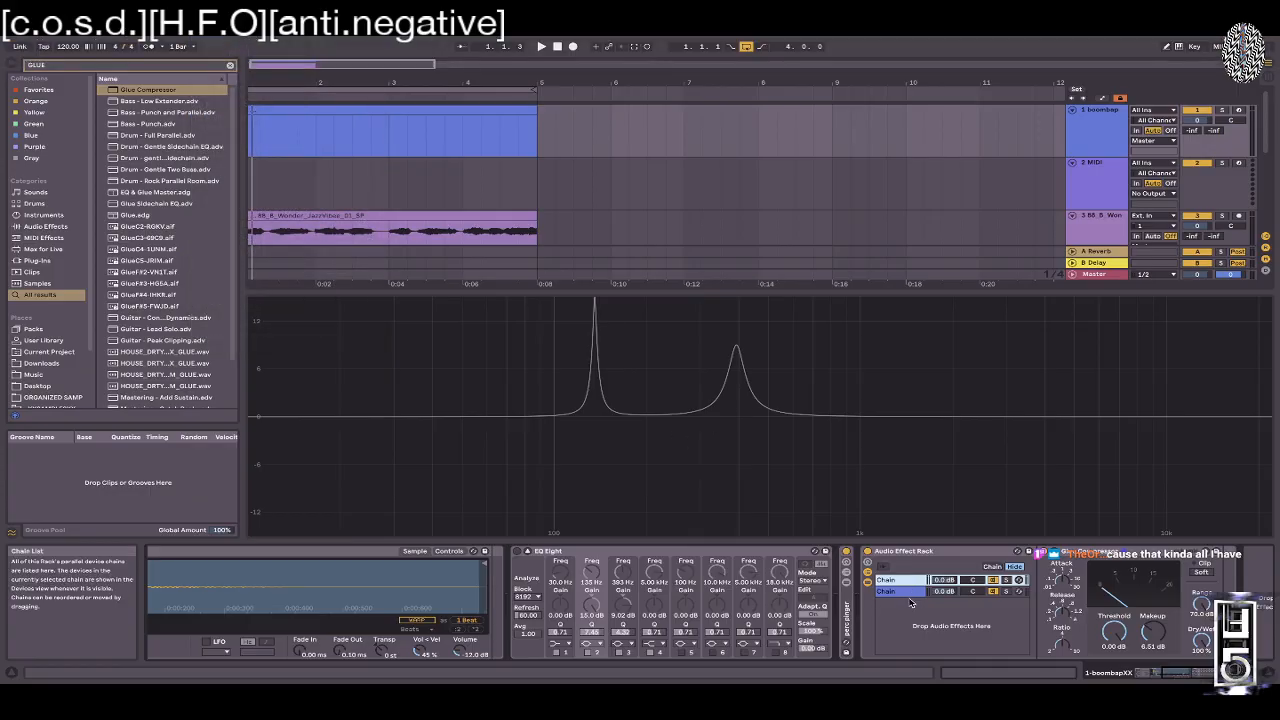
- Select both chains in the Audio Effect Rack and look over the devices before it
left_click(909, 592, "shift")
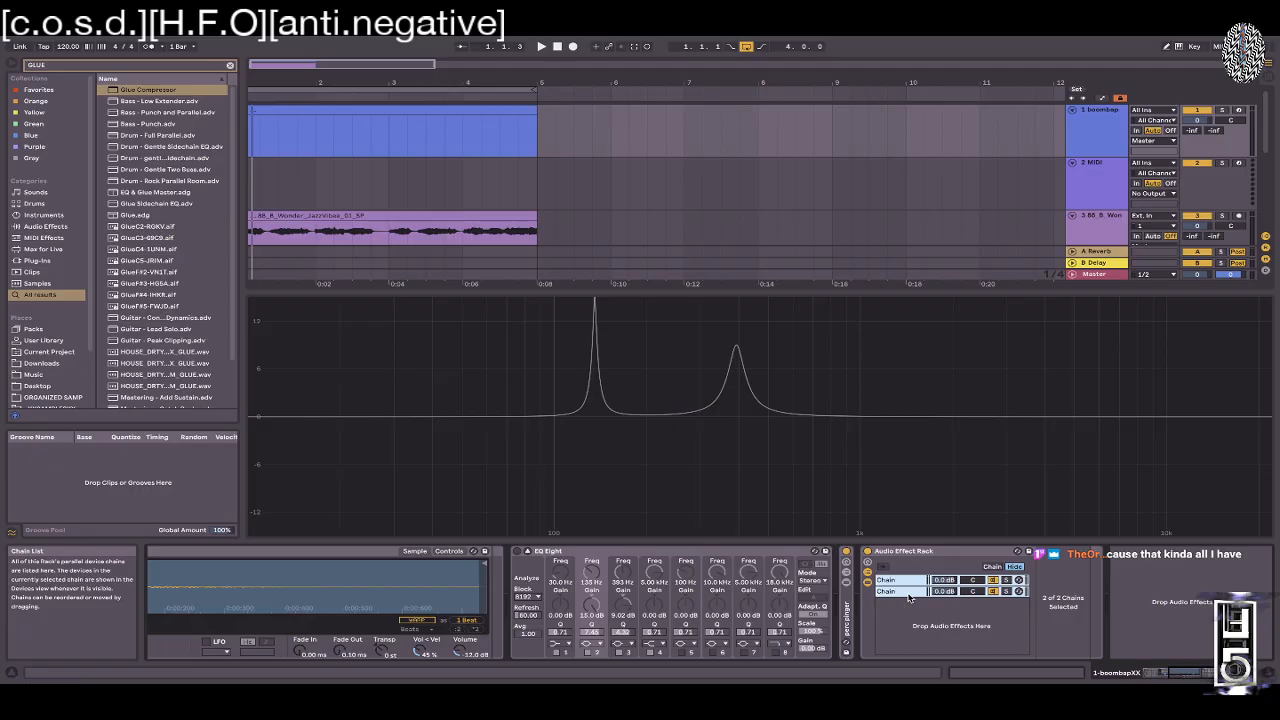
scroll(909, 598, "left", 3)
scroll(909, 598, "right", 3)
scroll(909, 598, "left", 3)
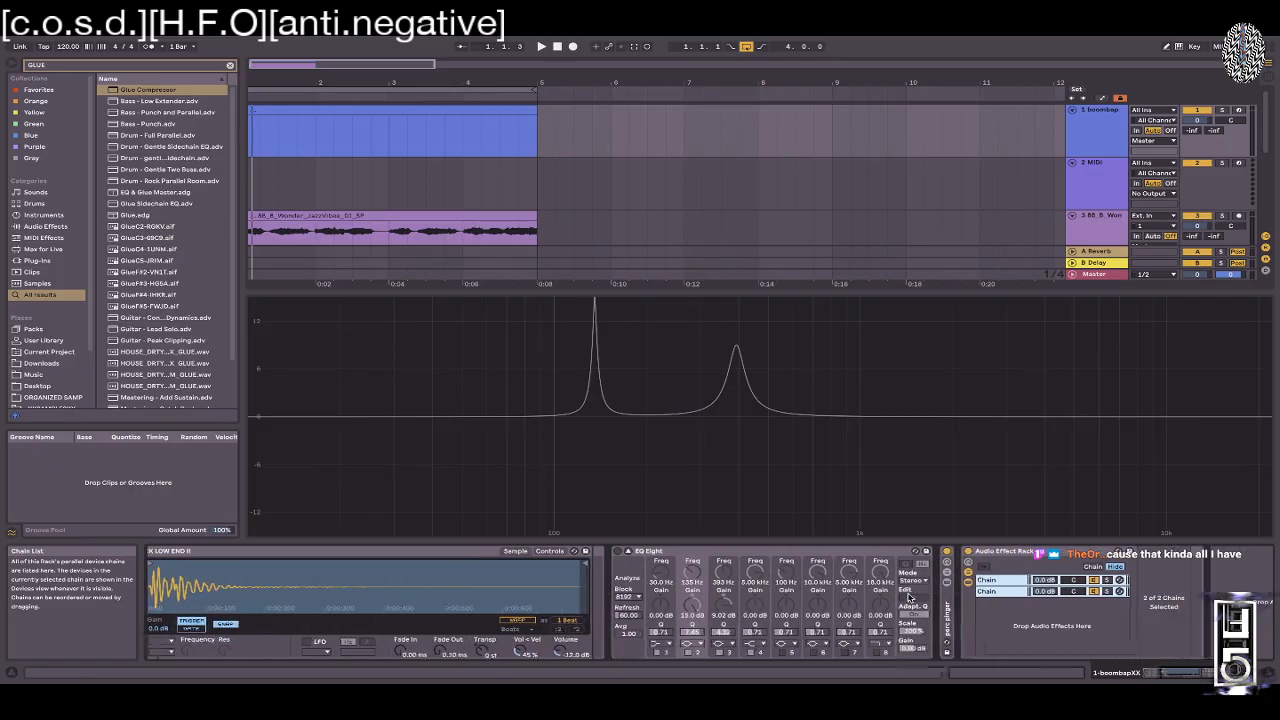
scroll(909, 598, "right", 3)
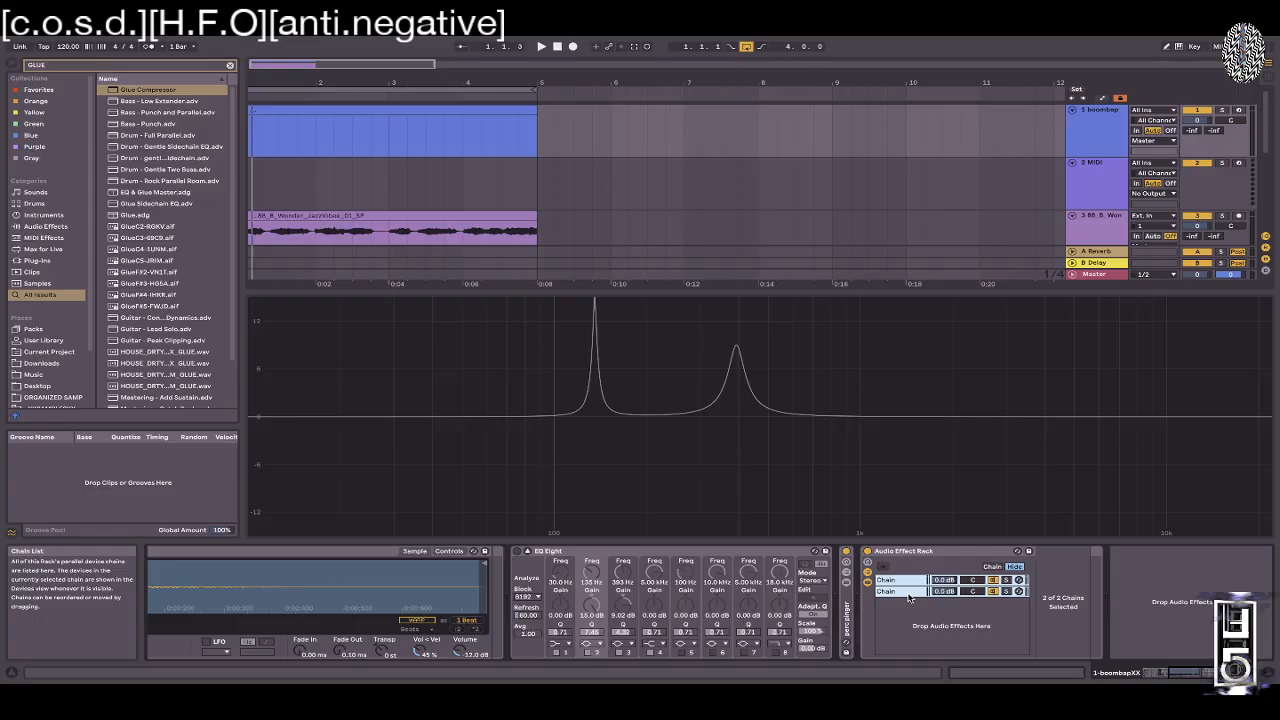
- Unfold the collapsed device rack between EQ Eight and the Audio Effect Rack, and select the Audio Effect Rack's first chain
double_click(848, 625)
scroll(886, 622, "right", 10)
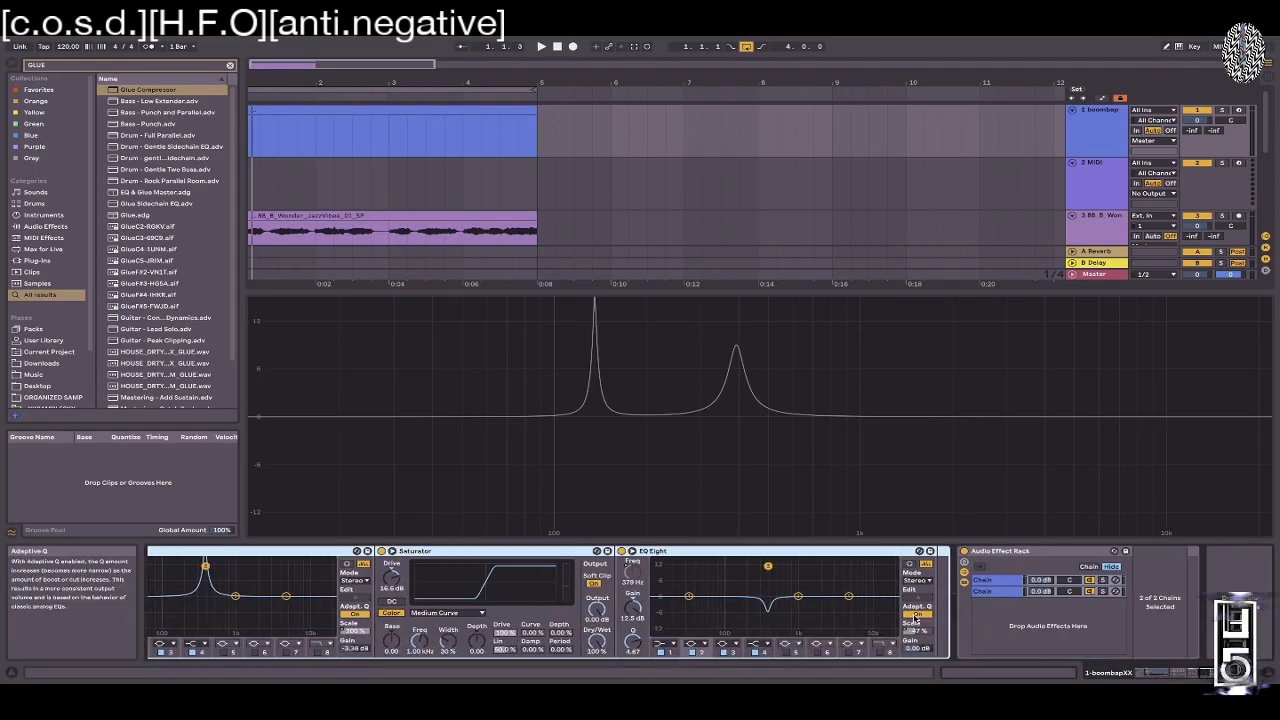
left_click(1002, 580)
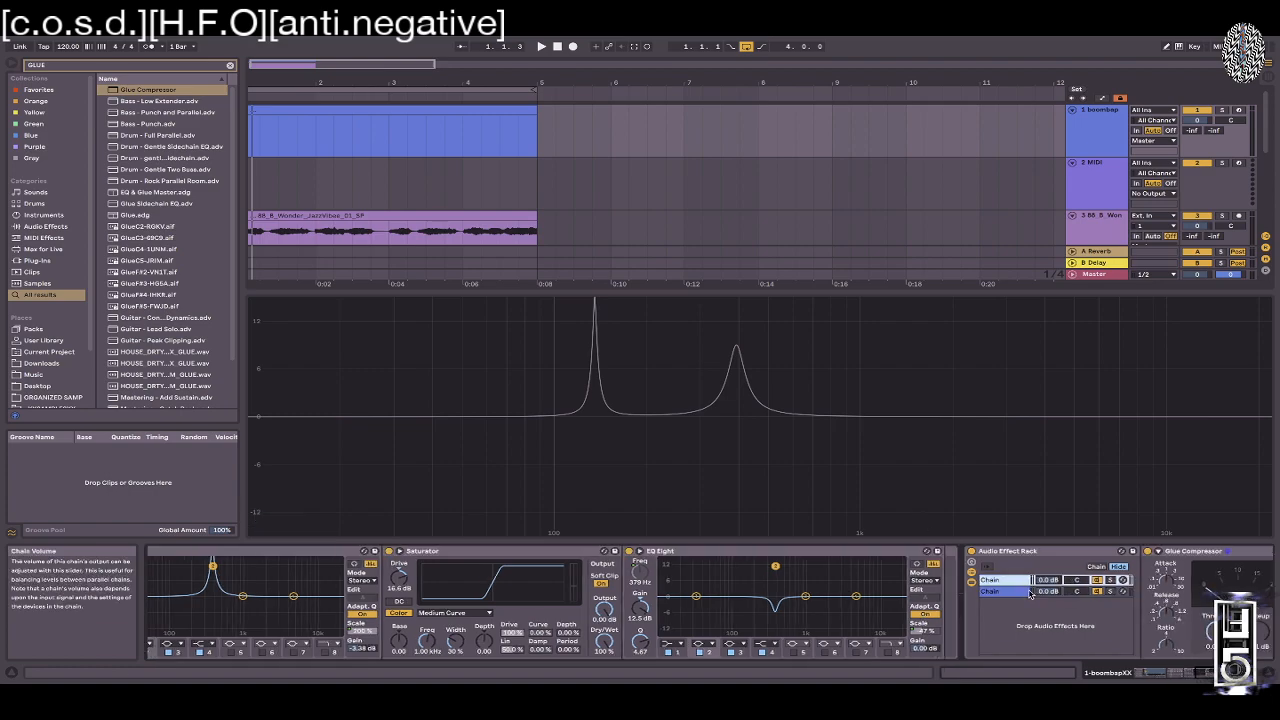
left_click(1108, 580)
- Select the boombap track
scroll(981, 224, "up", 2)
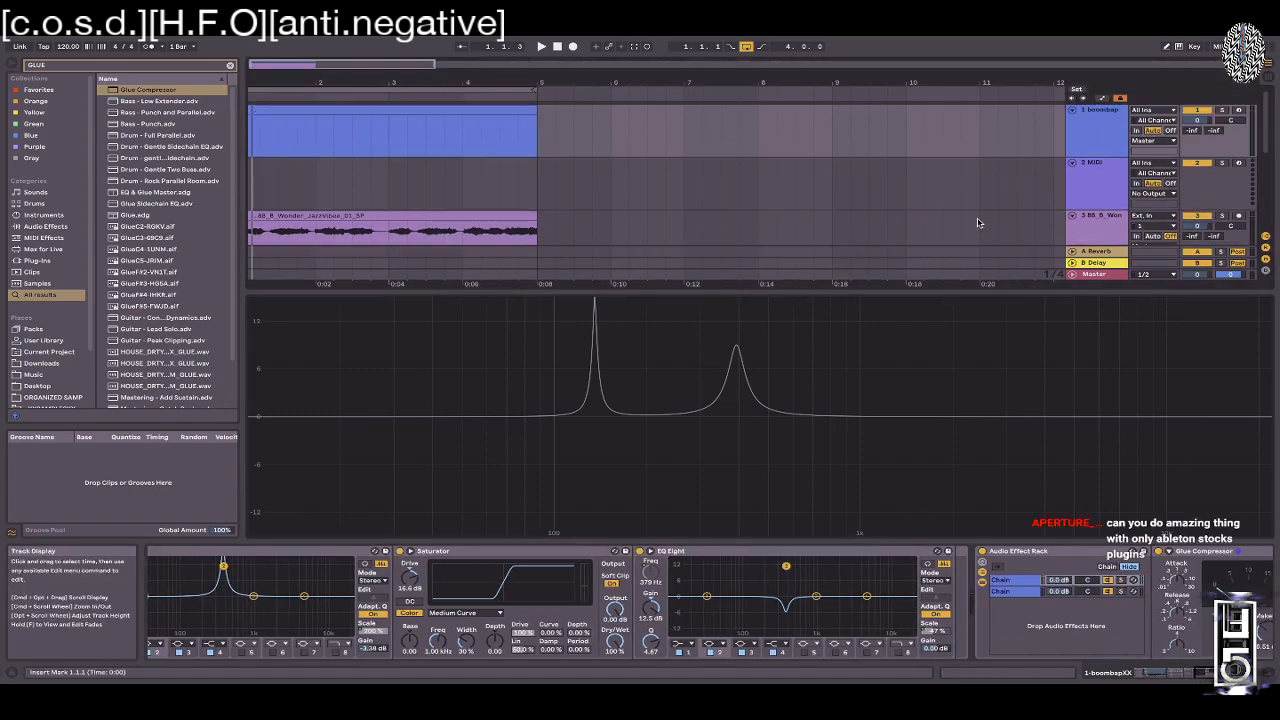
left_click(1094, 117)
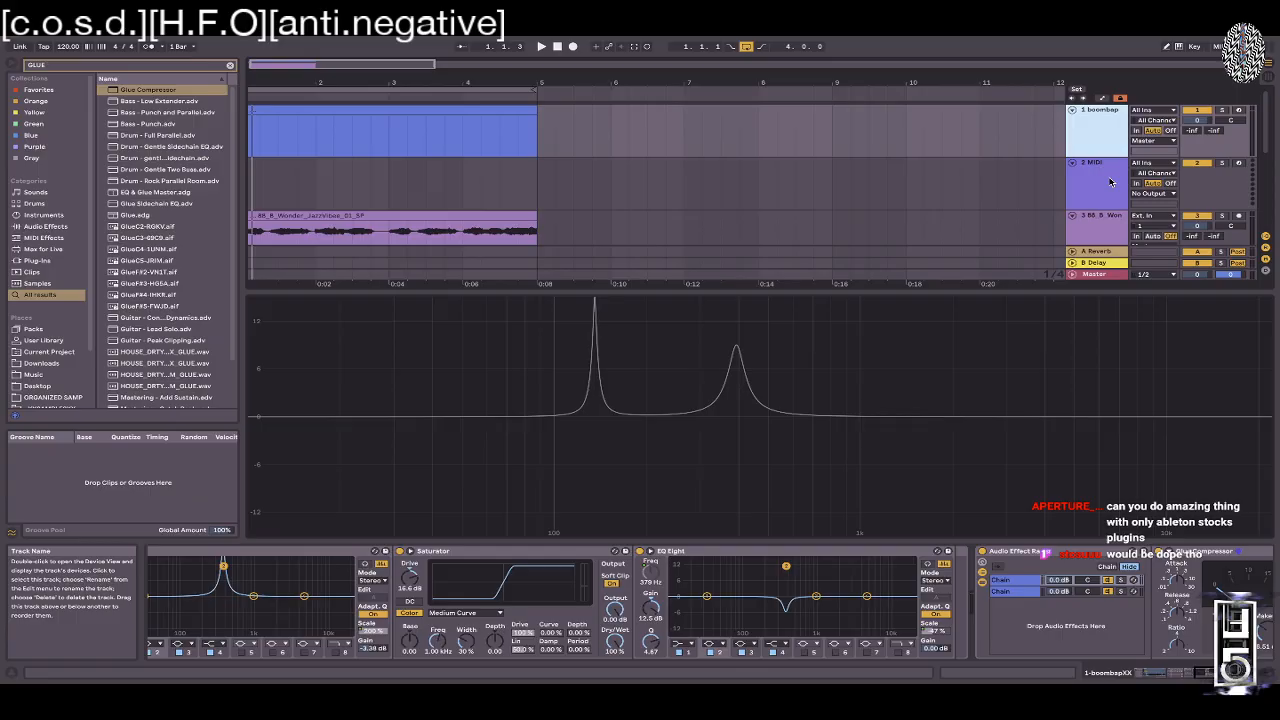
- Look over the boombap track's devices and select the second chain of its Audio Effect Rack
scroll(1075, 618, "left", 5)
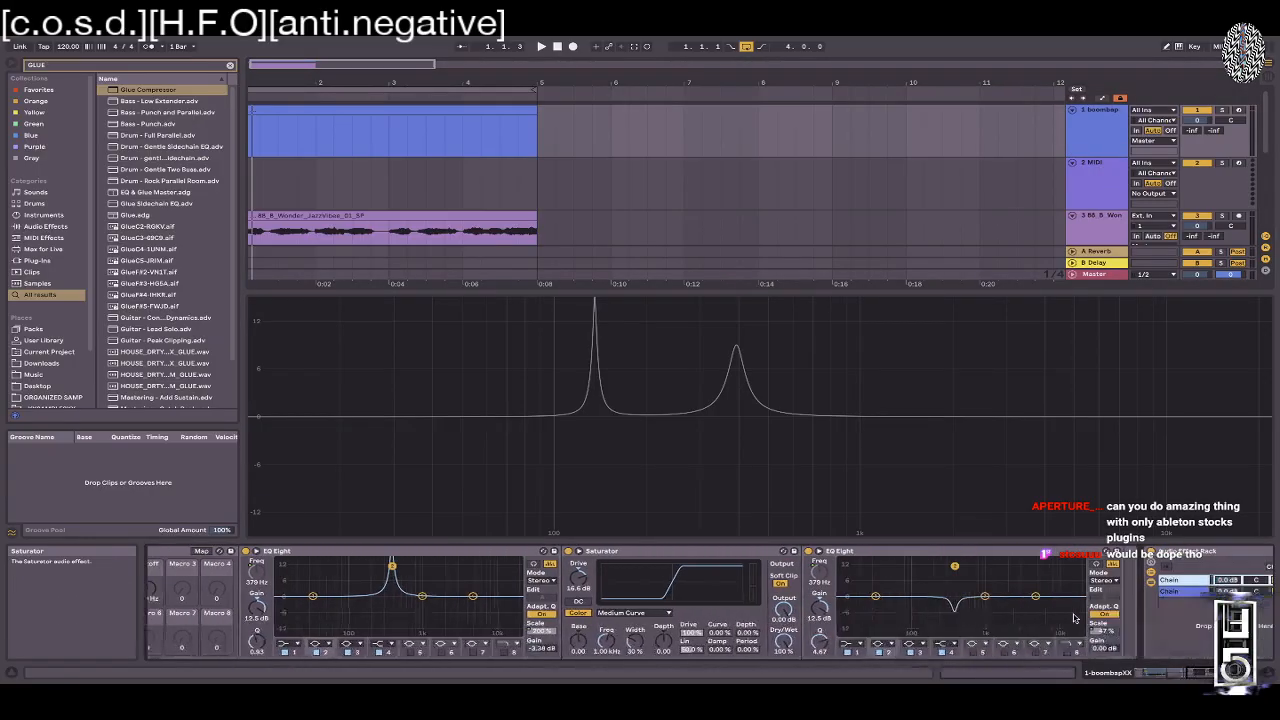
scroll(1075, 618, "right", 5)
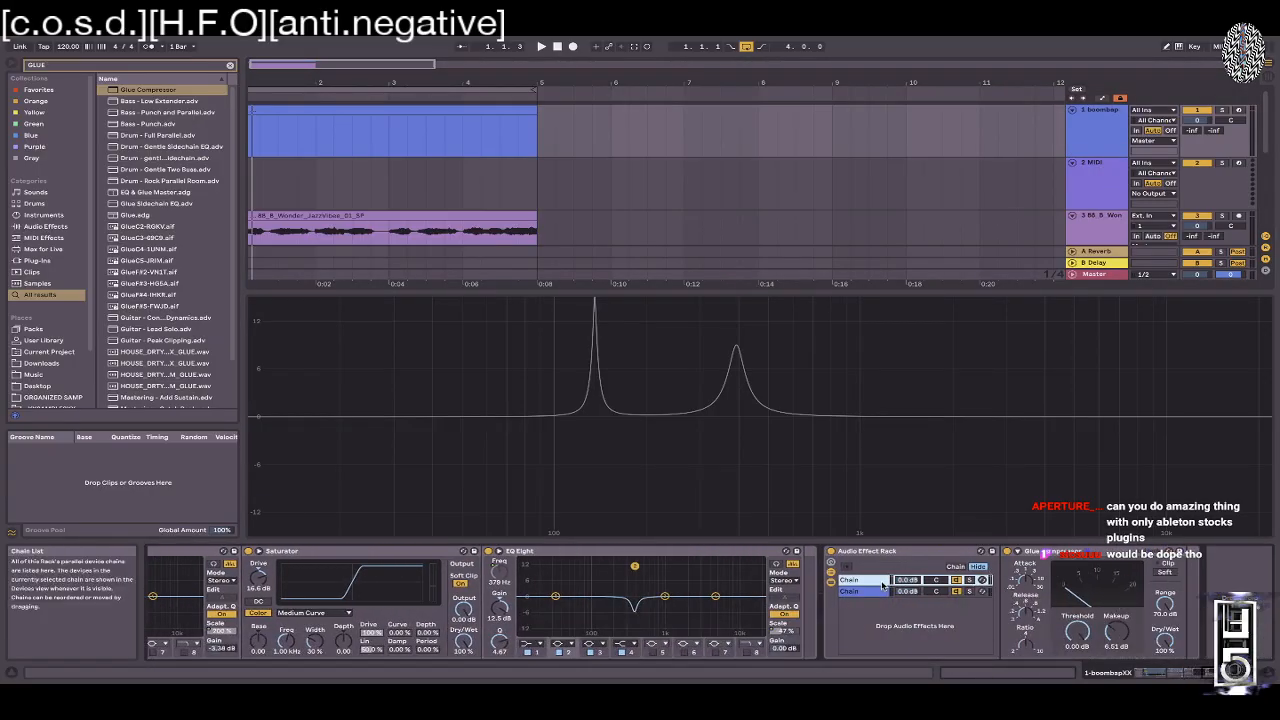
left_click(852, 592)
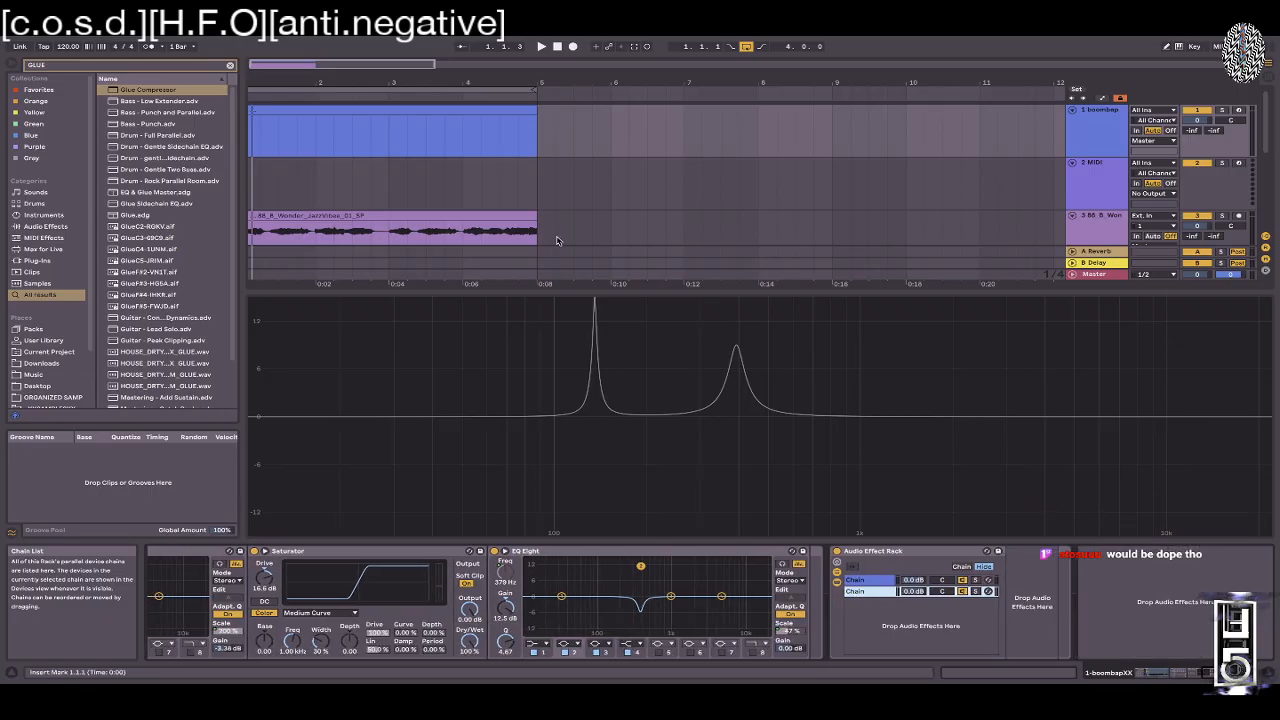
key("ctrl+d")
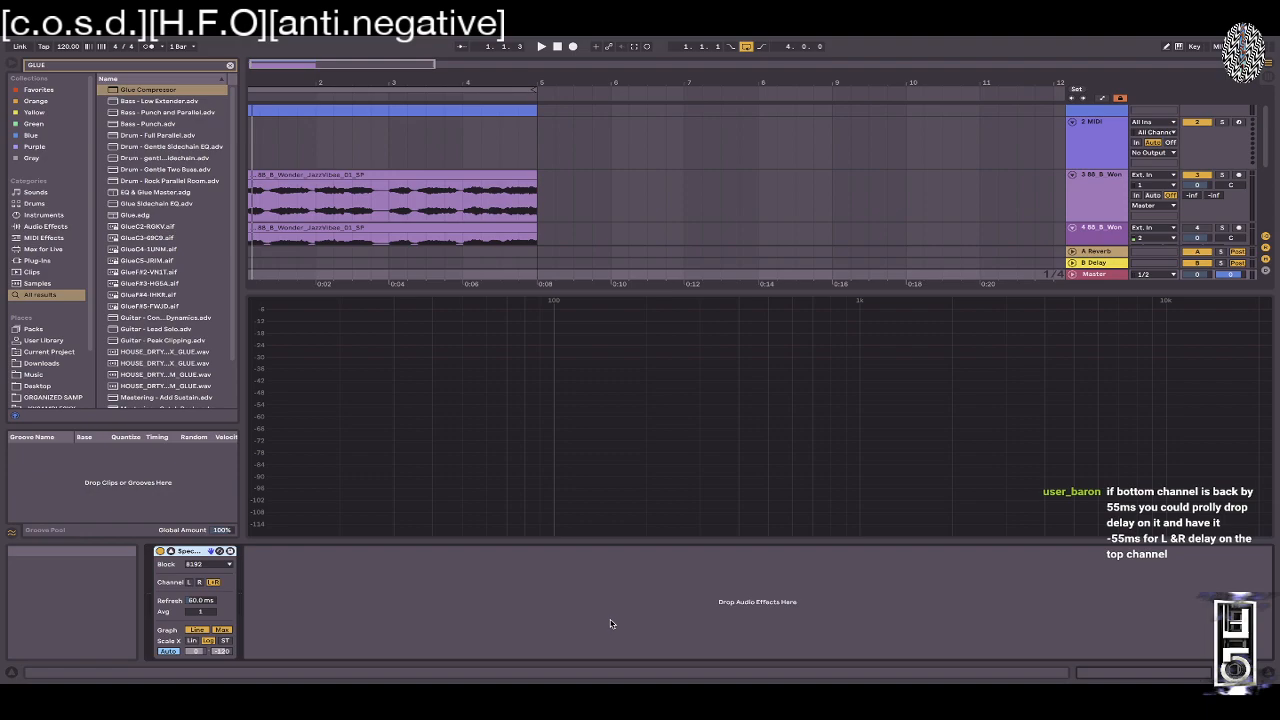
- Shrink the expanded Spectrum display to reveal all tracks in the arrangement, and clear the browser search
key("ctrl+Up")
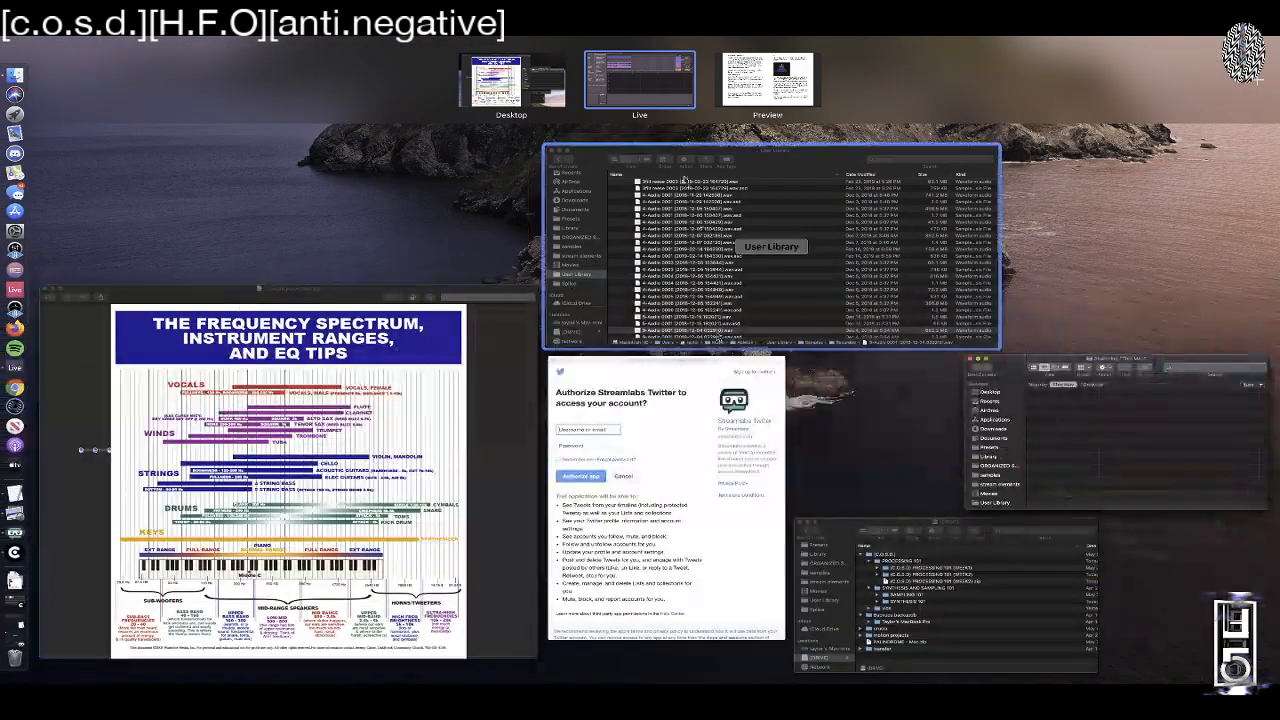
left_click(613, 103)
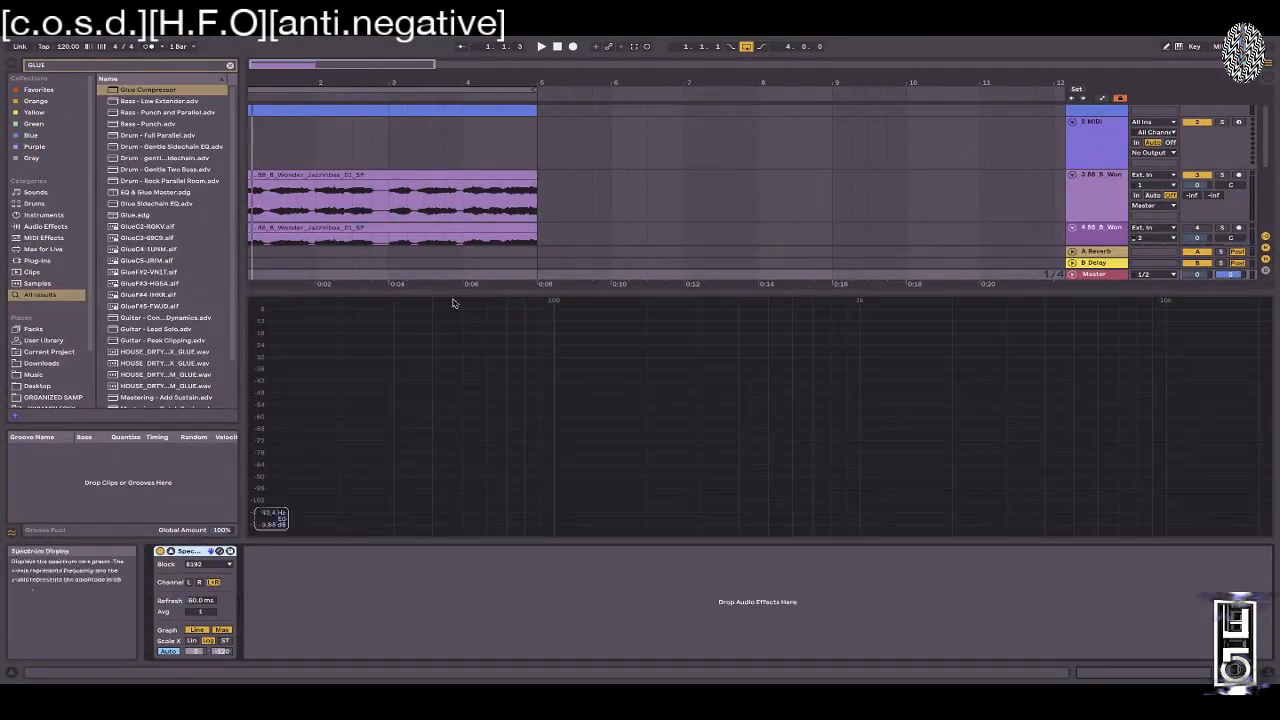
left_click_drag(457, 290, 464, 577)
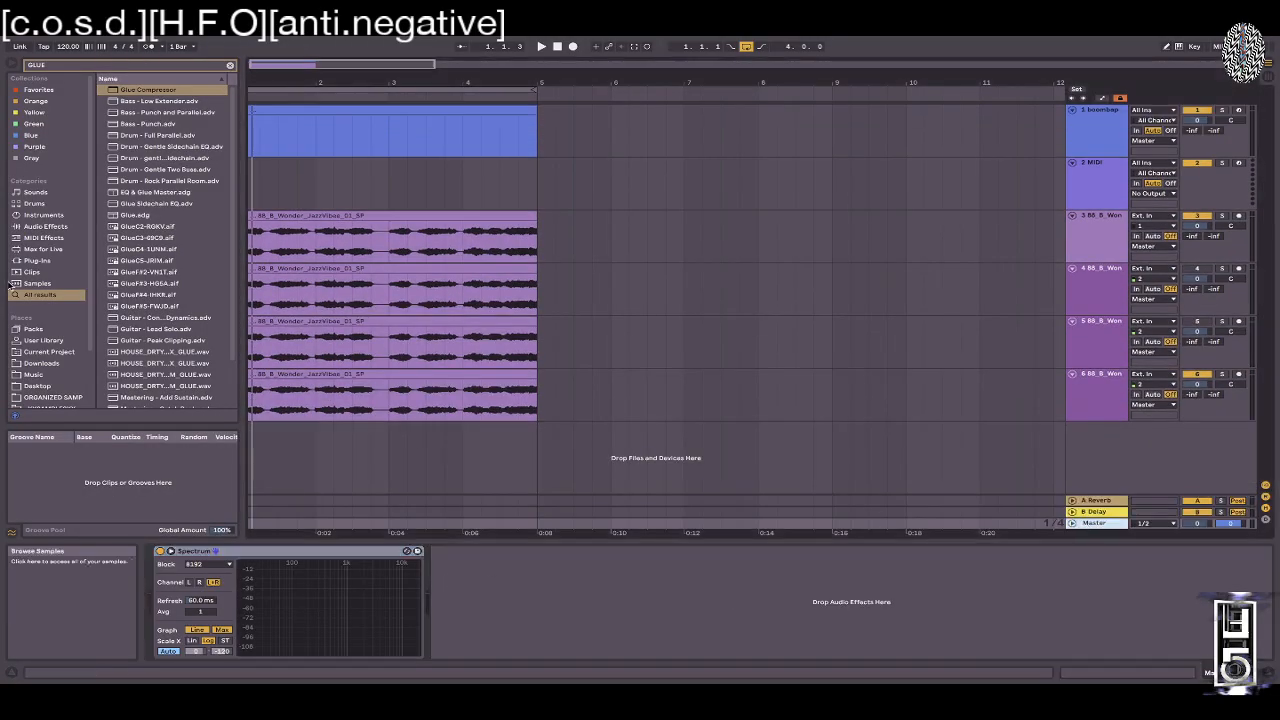
left_click(231, 66)
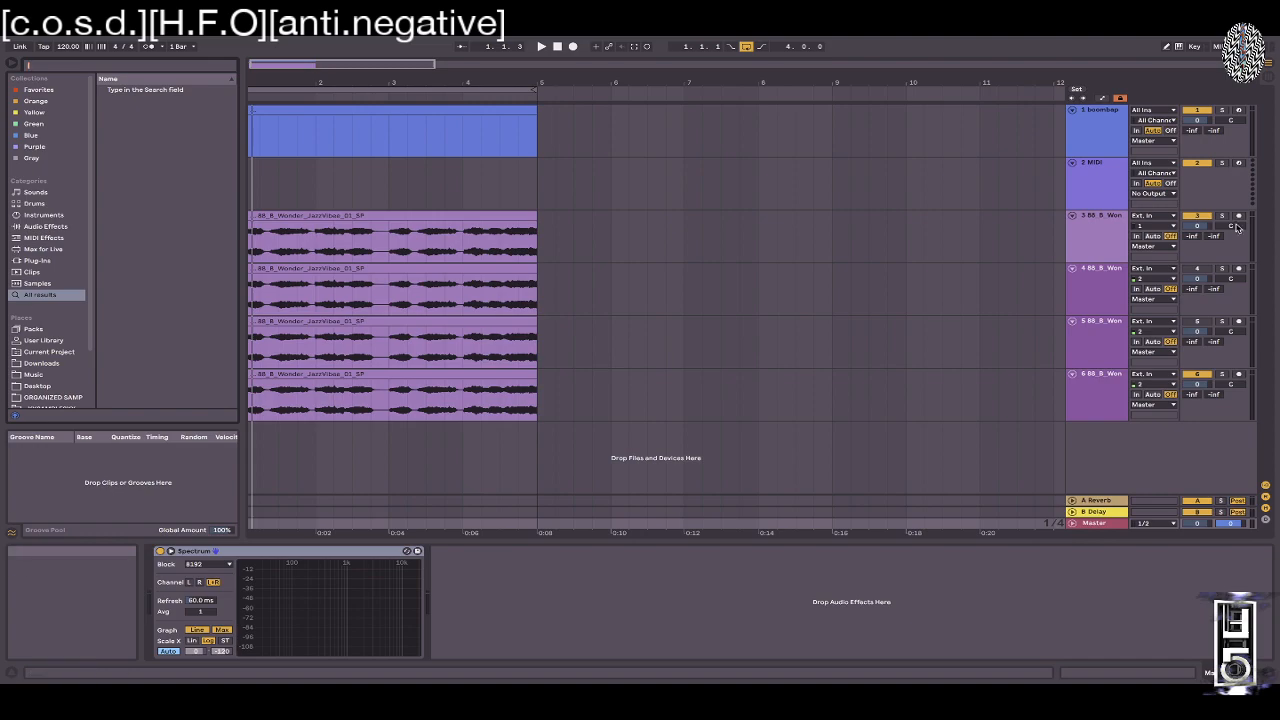
- Group the FF Pro-Q 3 on track 3 into an Audio Effect Rack and create a second parallel chain in it
left_click(1101, 236)
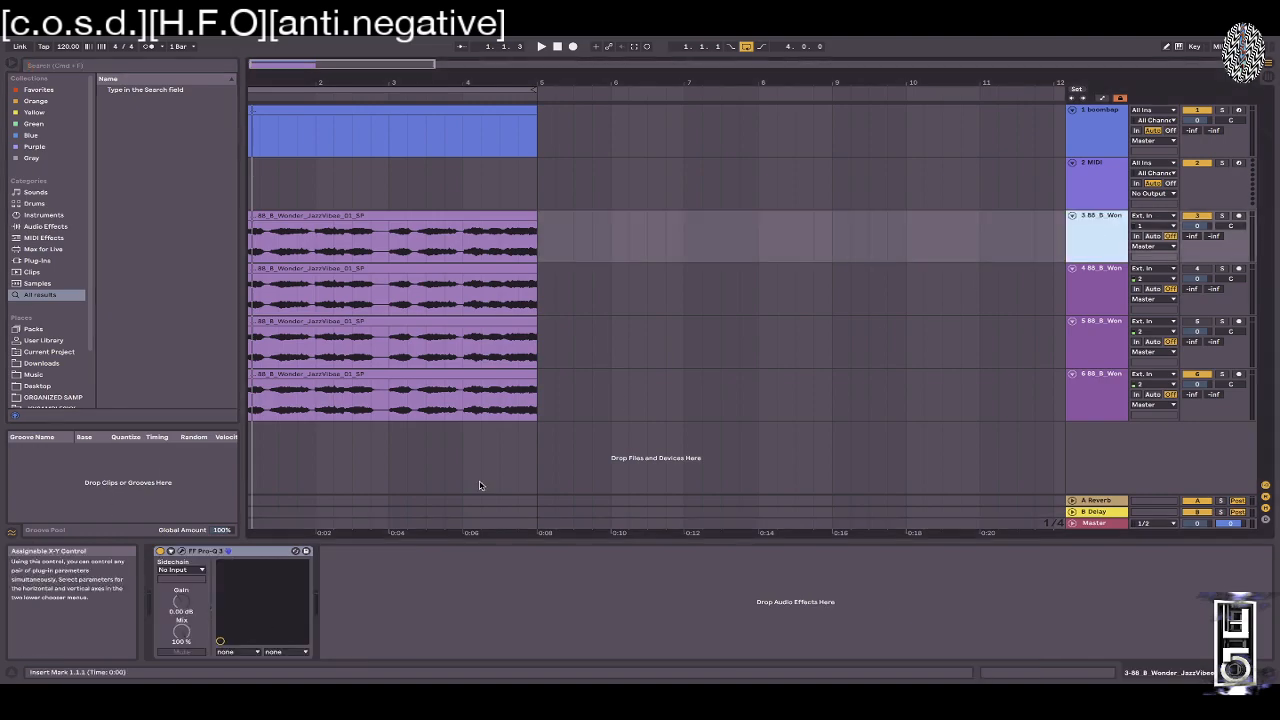
left_click(241, 556)
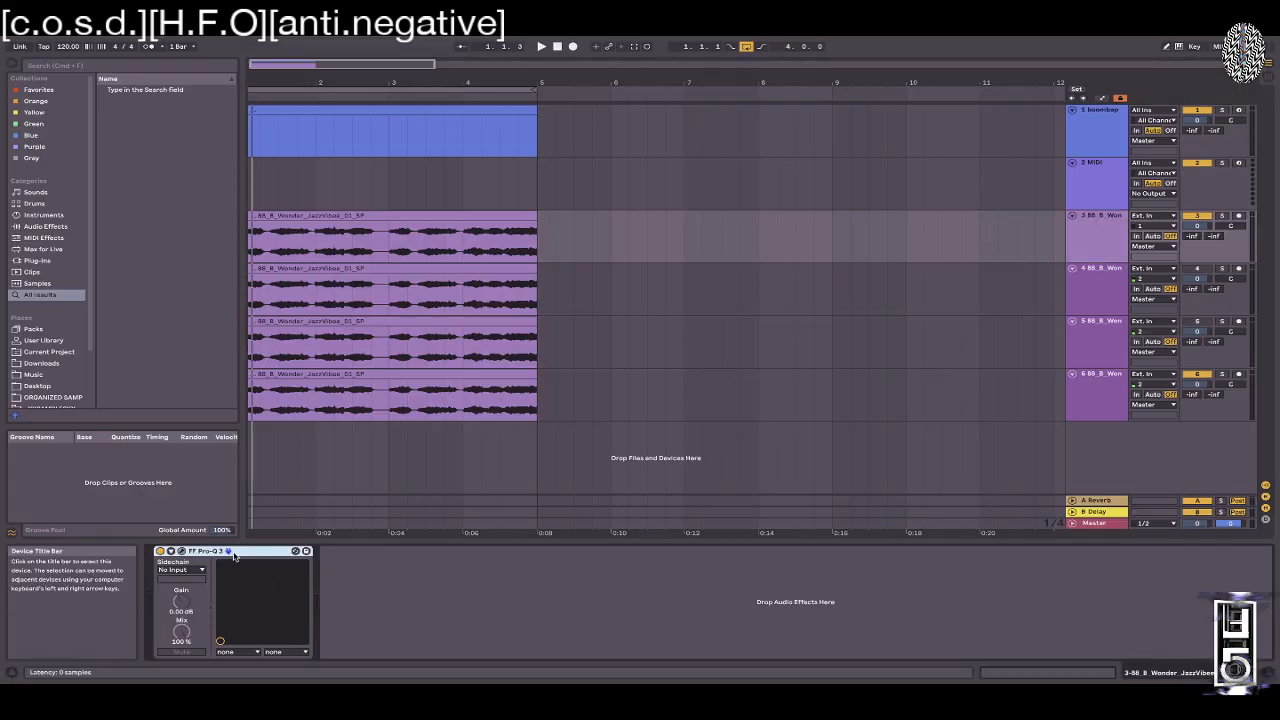
key("super+g")
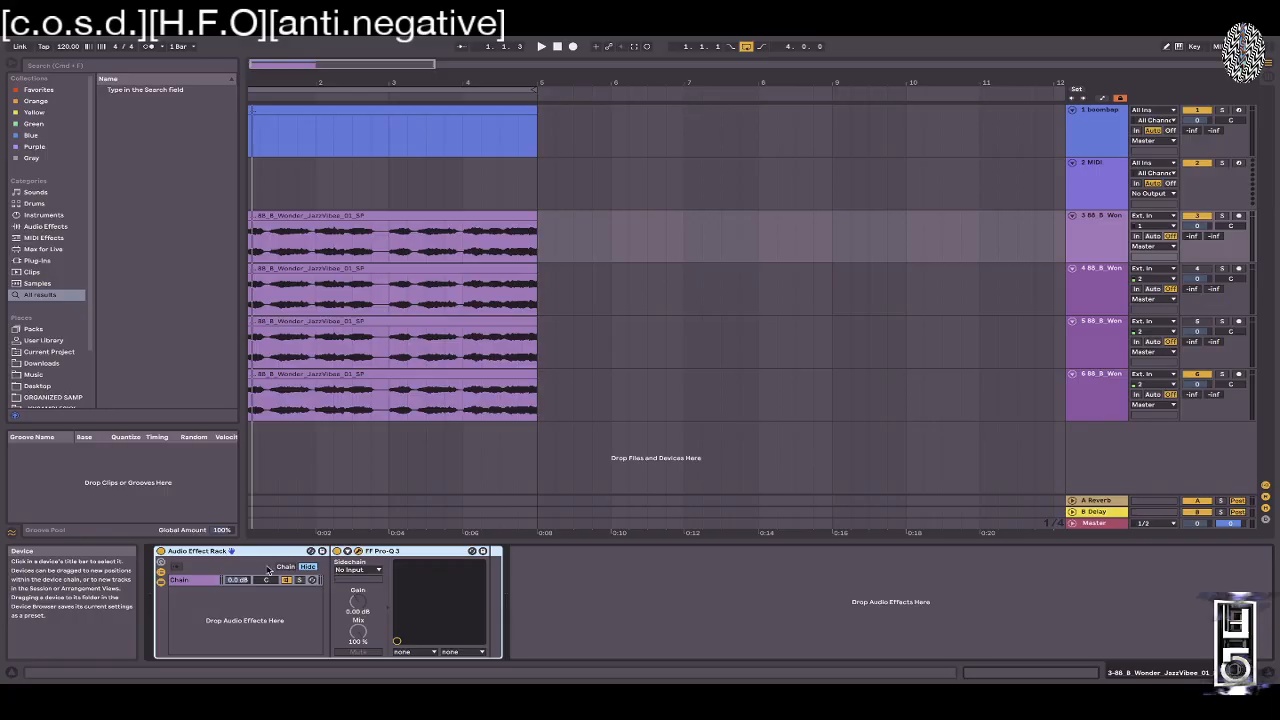
right_click(233, 599)
left_click(244, 606)
left_click(196, 583)
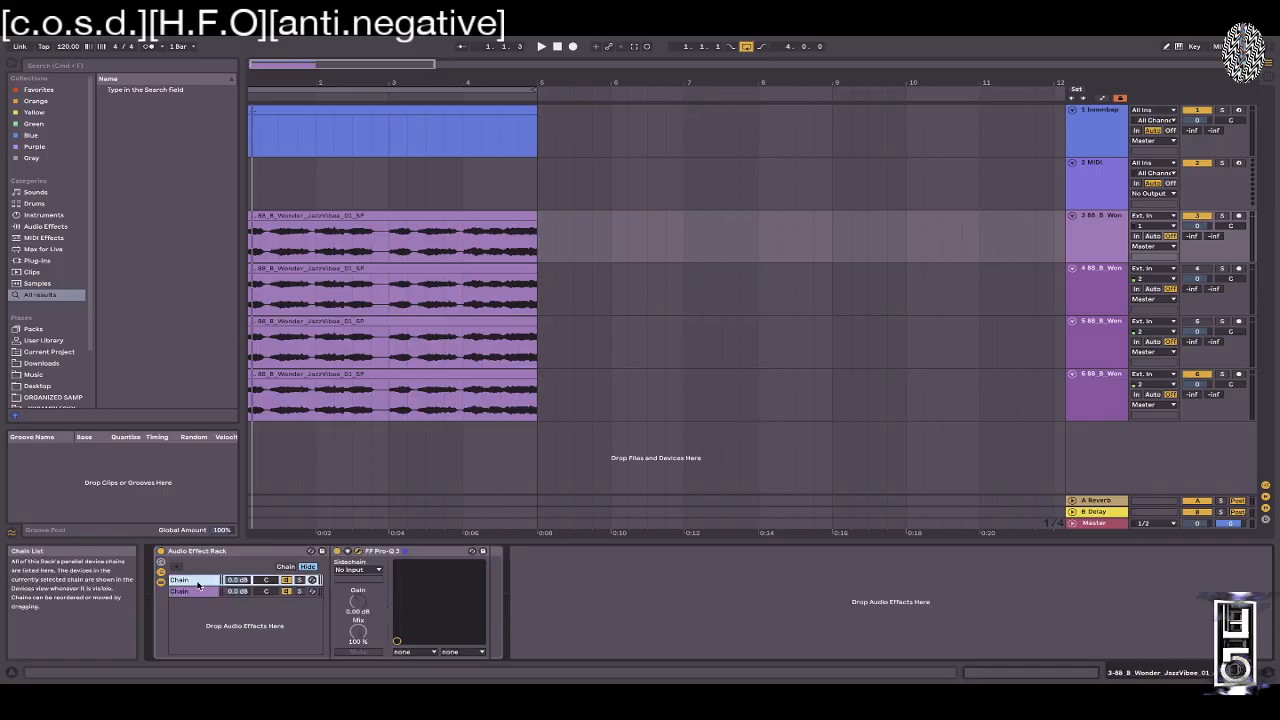
- Open the Pro-Q 3 in the rack's first chain and set its processing mode to Linear Phase
left_click(358, 552)
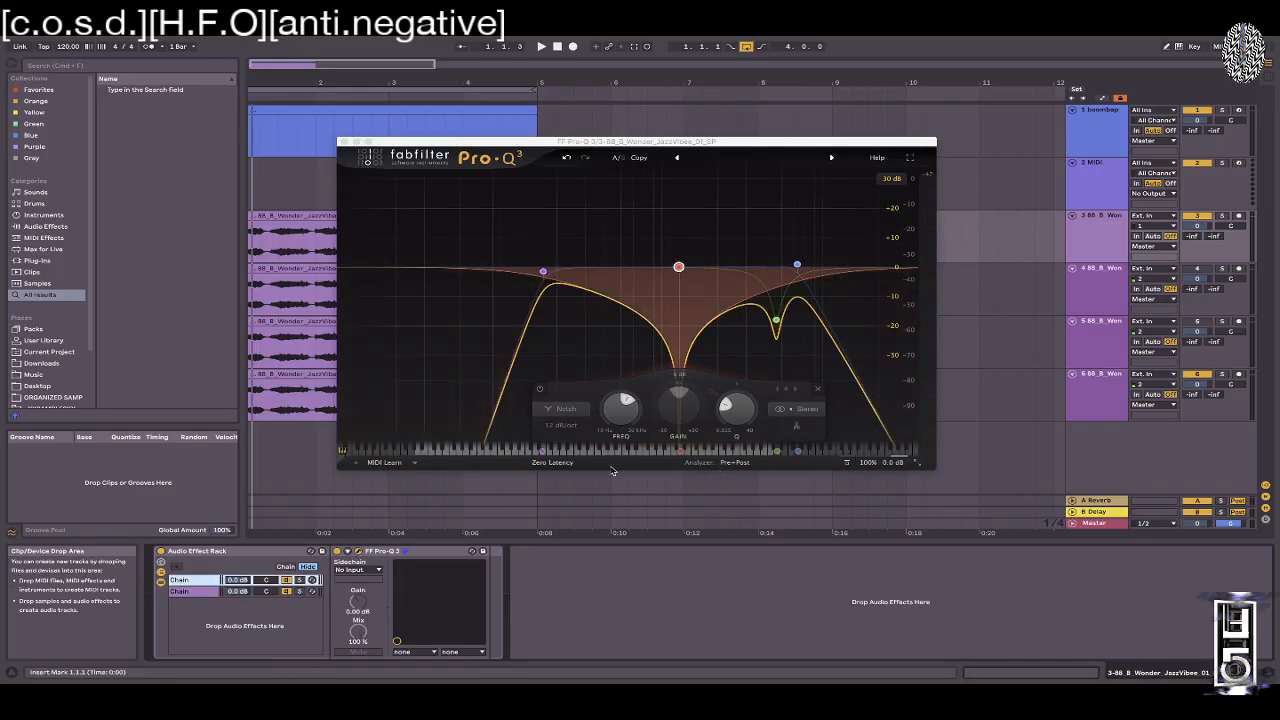
left_click(552, 463)
left_click(535, 490)
left_click(541, 467)
left_click(532, 511)
left_click(546, 466)
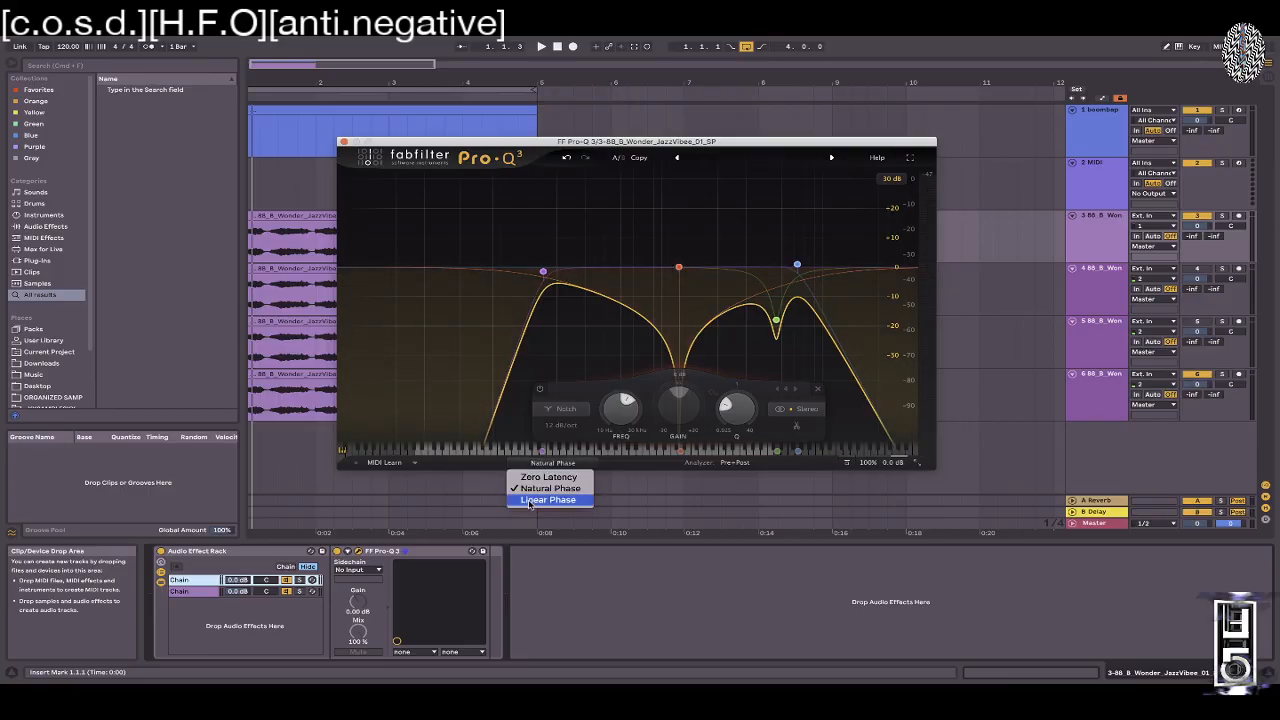
left_click(531, 501)
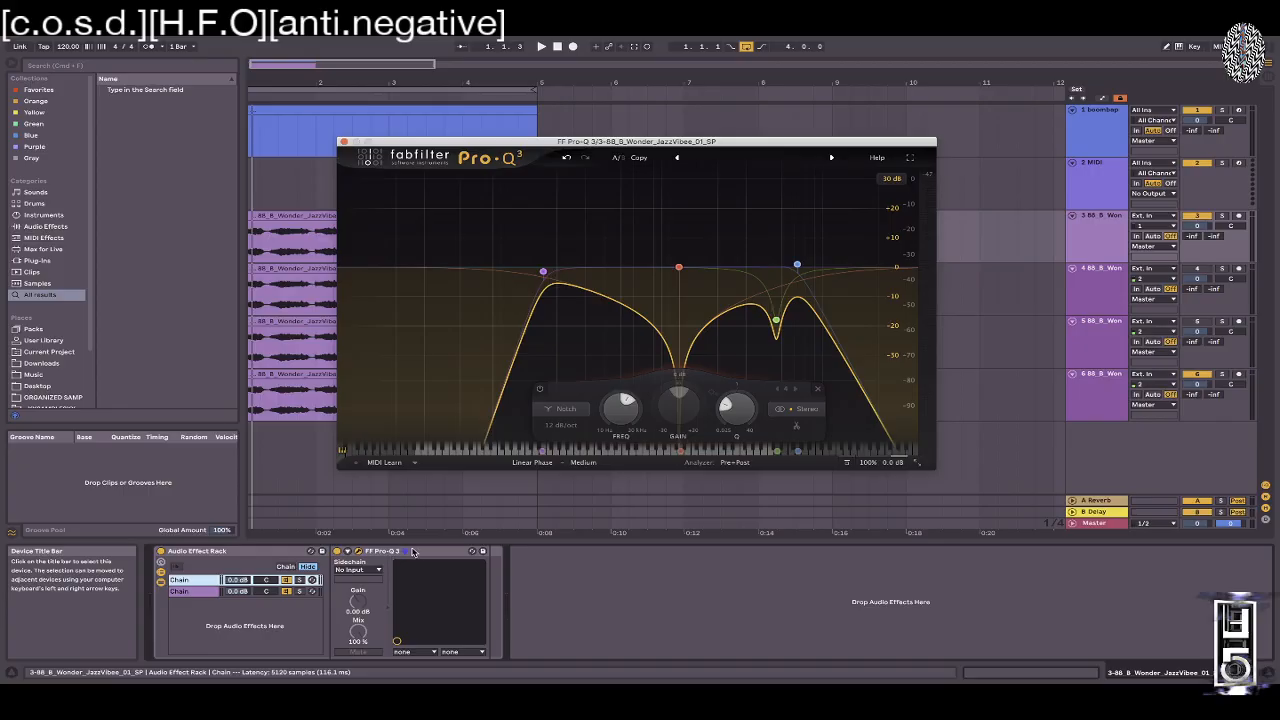
- Search the browser for "DEL" and place a Delay in the rack's second chain
key("super+f")
type("DEL")
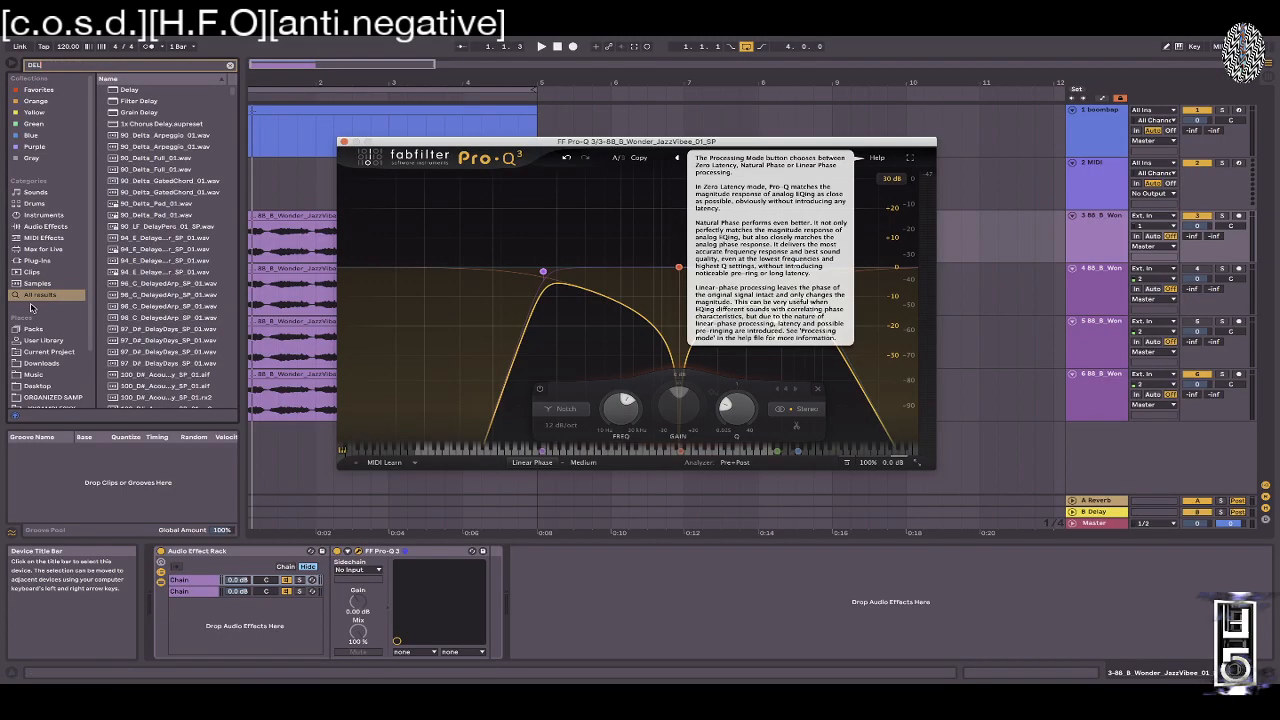
left_click(138, 90)
left_click_drag(472, 655, 470, 652)
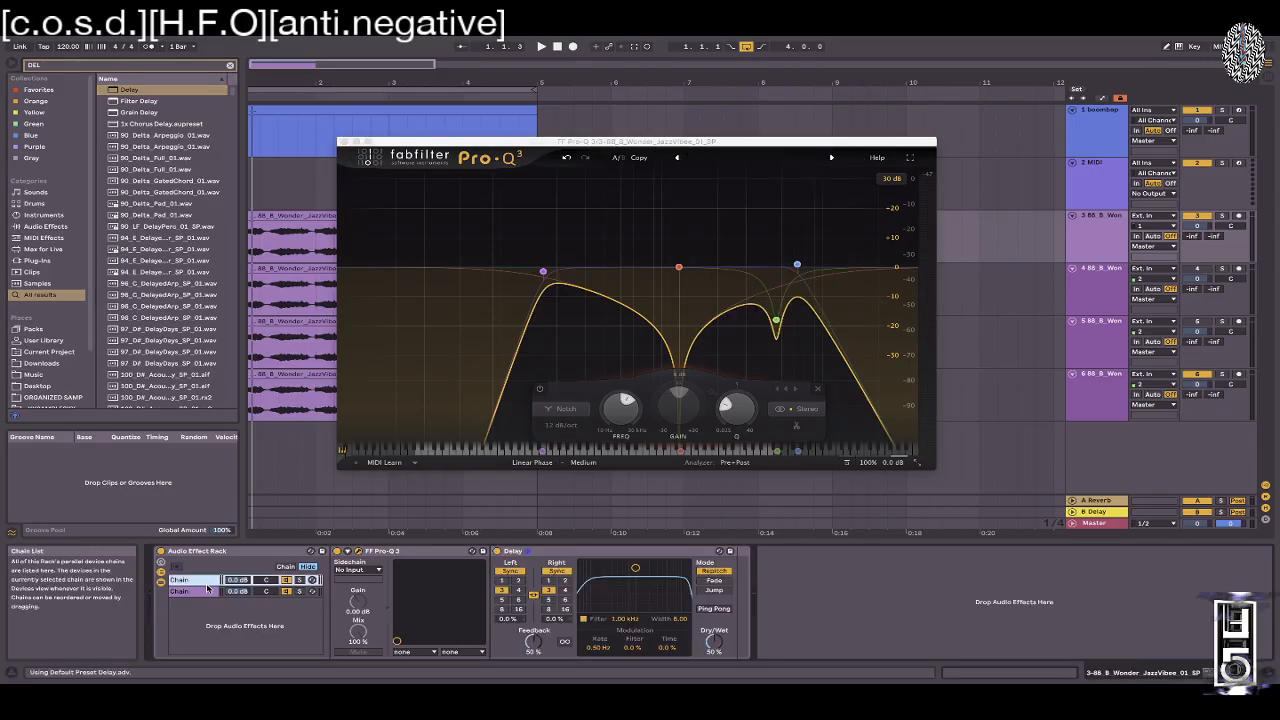
left_click(534, 560)
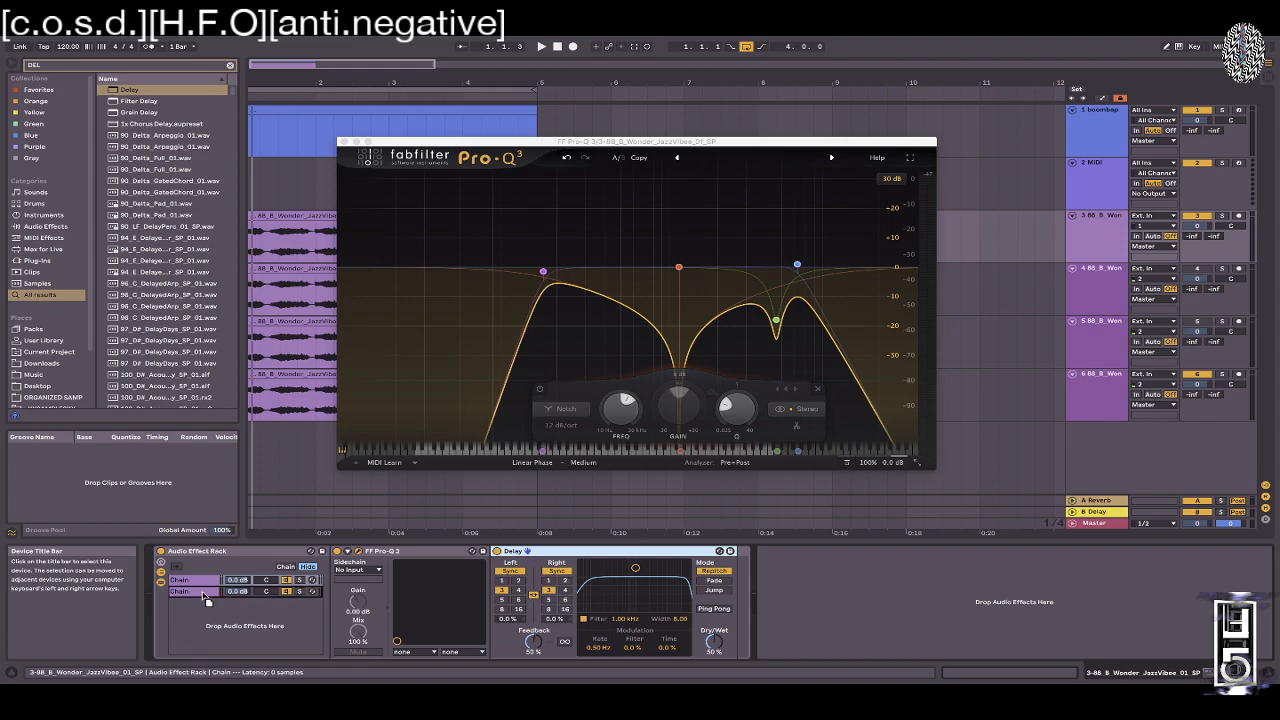
key("Delete")
left_click(200, 591)
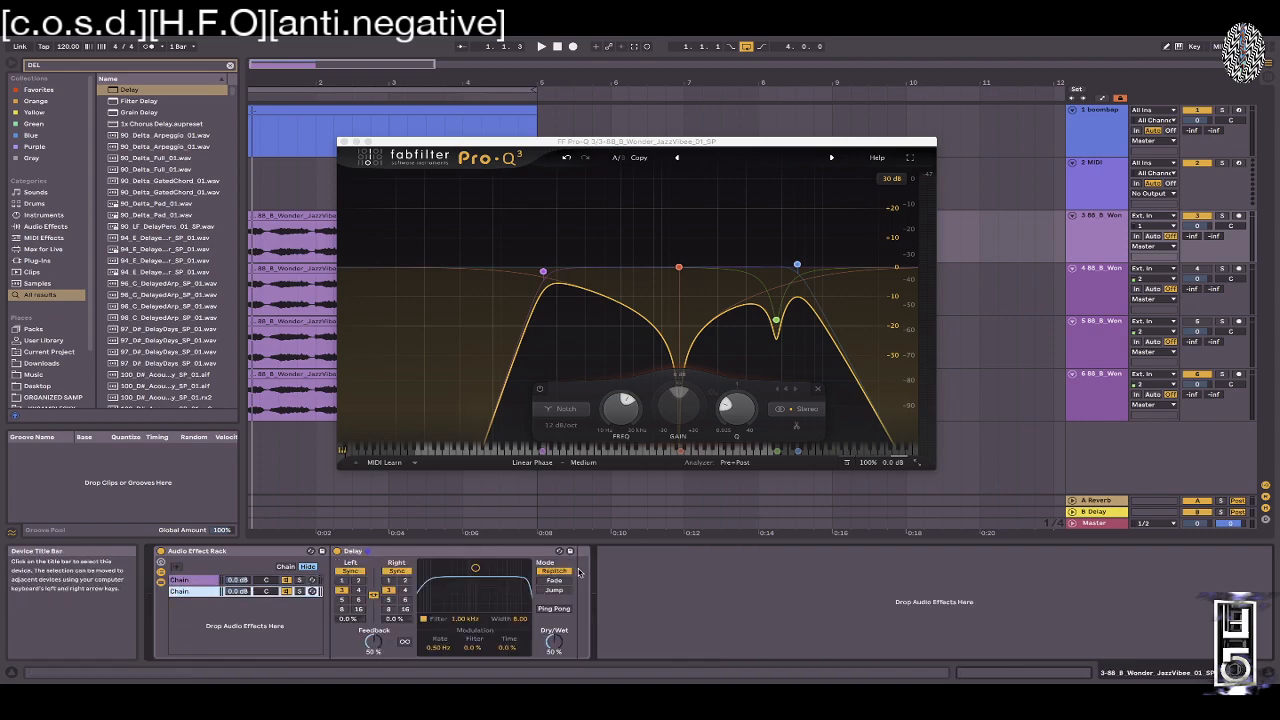
- Switch the Delay to Time mode at 116 ms on both channels, with 0% feedback and 100% Dry/Wet
left_click(397, 570)
left_click_drag(396, 592, 396, 665)
double_click(402, 605)
type("118.2")
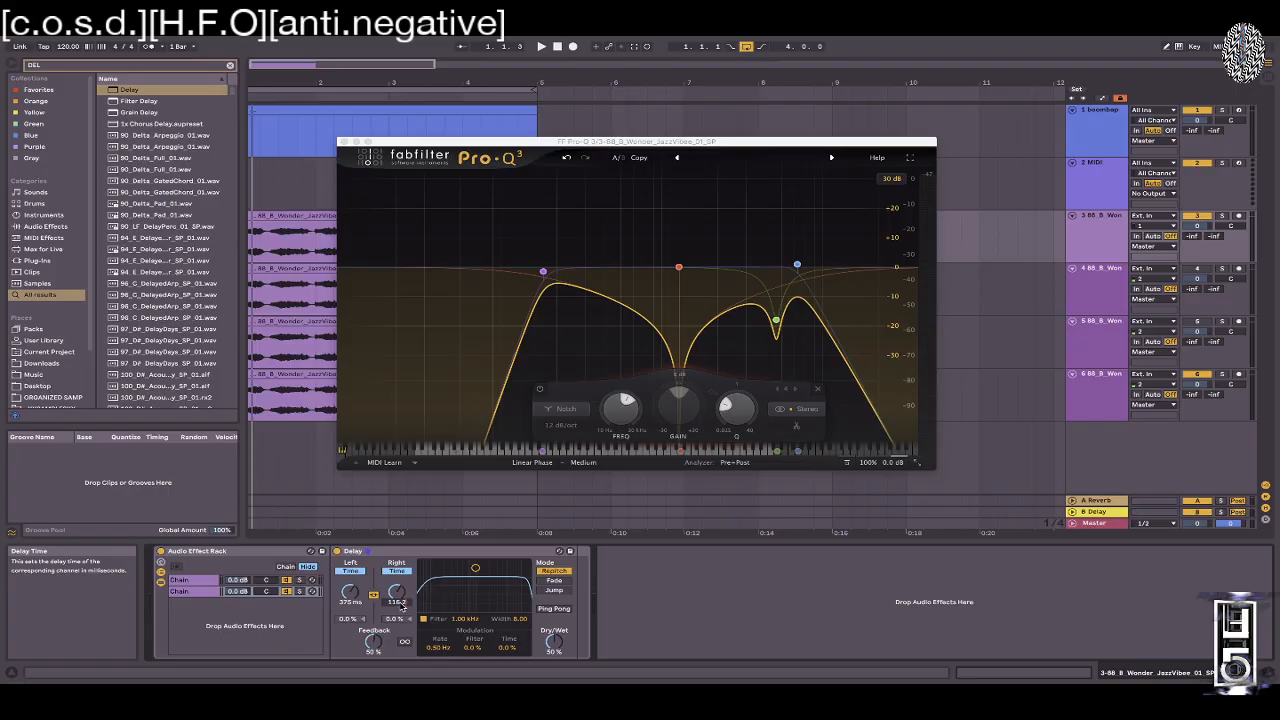
key("Return")
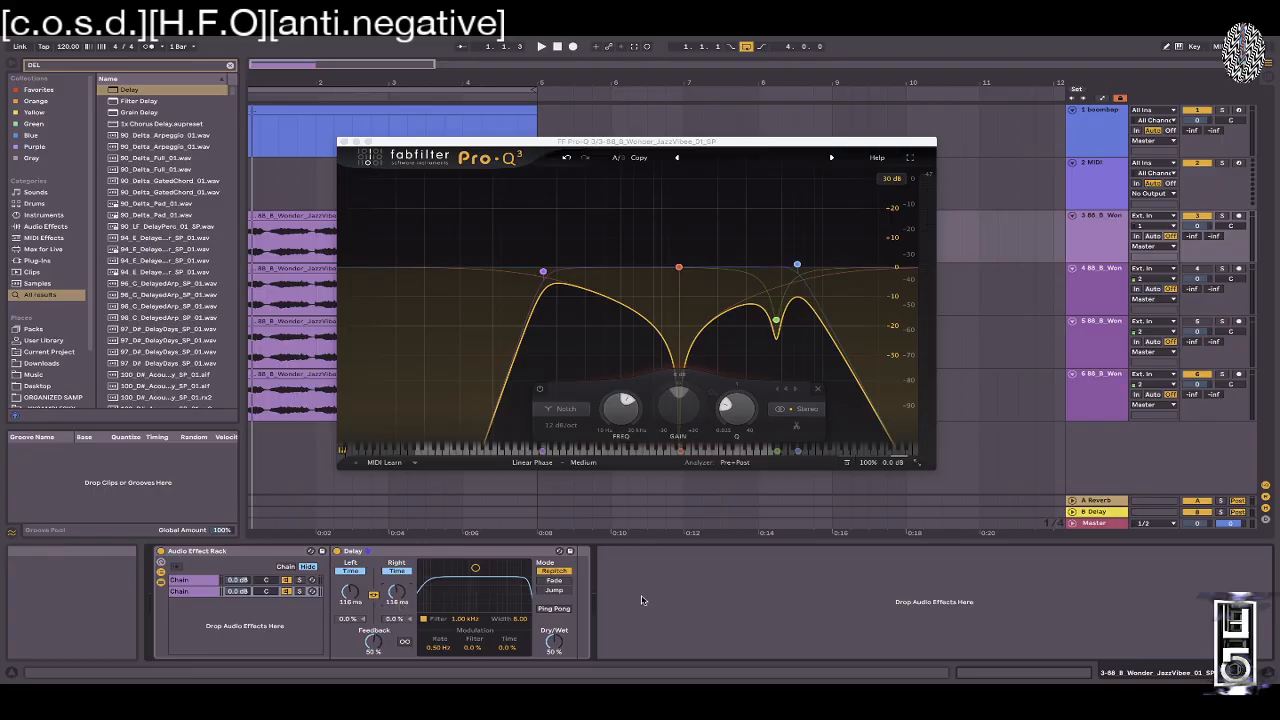
left_click_drag(557, 641, 557, 575)
left_click_drag(386, 639, 386, 690)
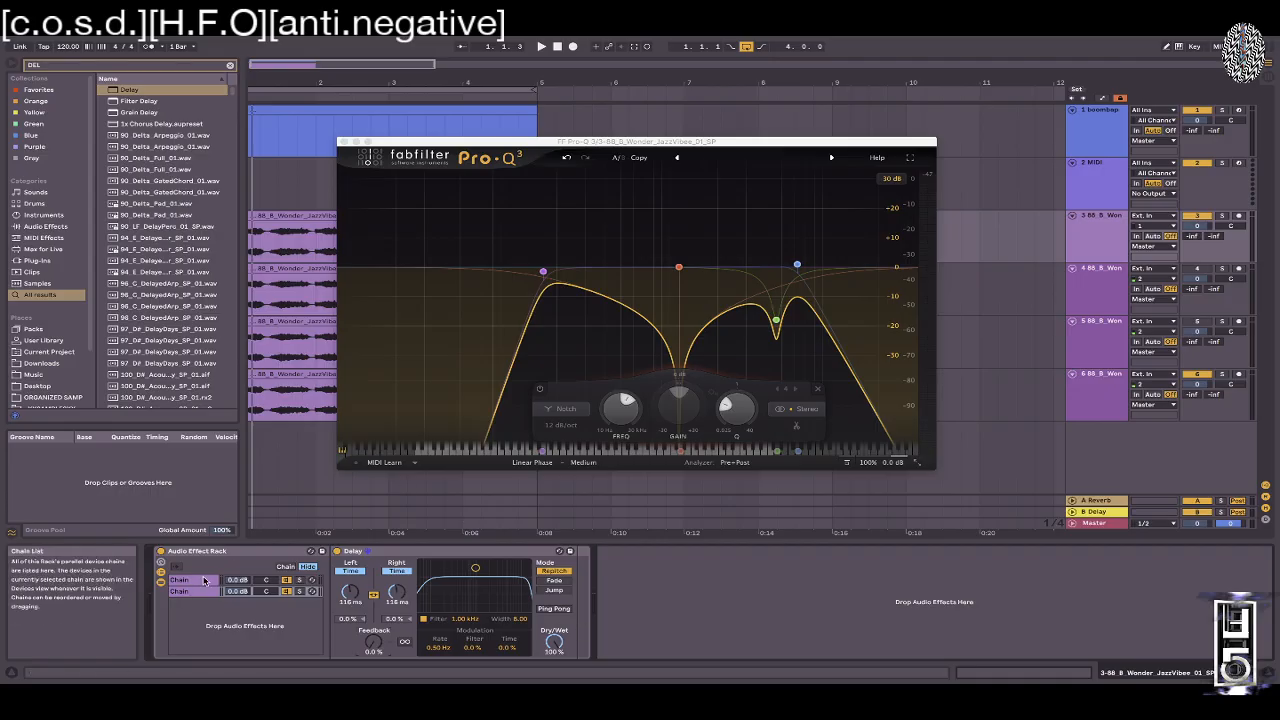
- Delete the rack's second chain together with the Delay it holds
left_click(365, 553)
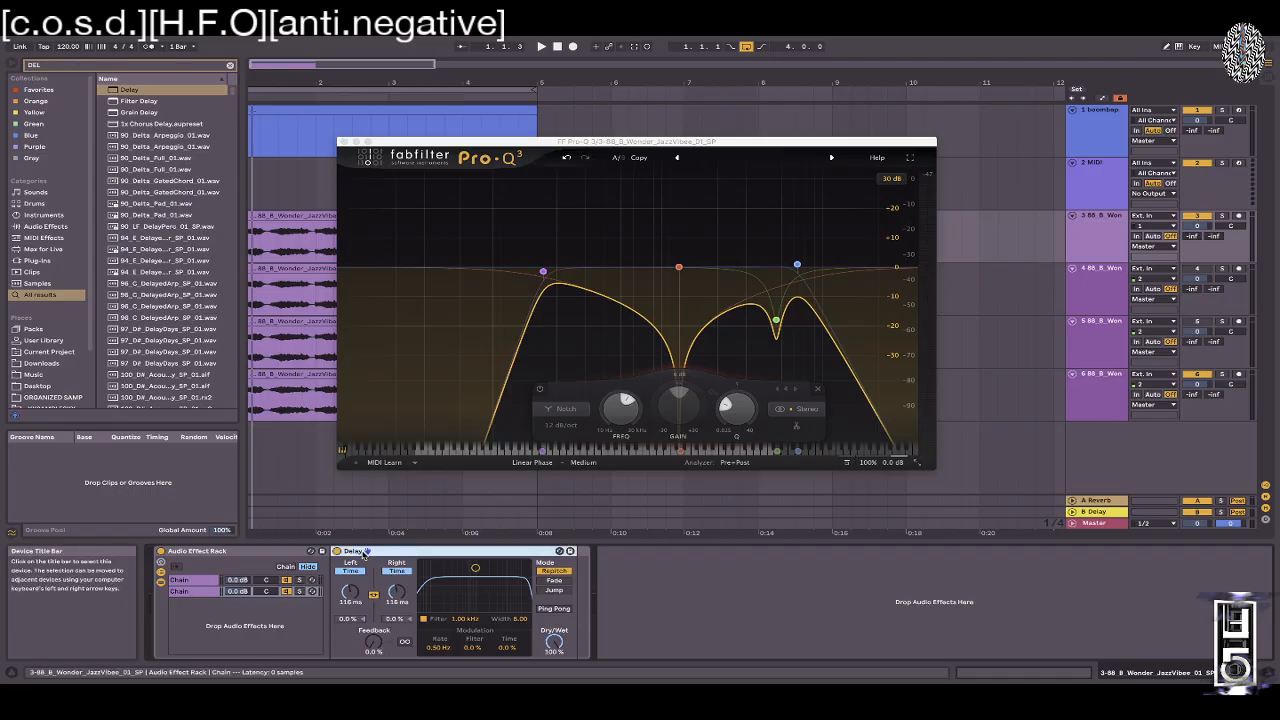
left_click(180, 591)
key("Delete")
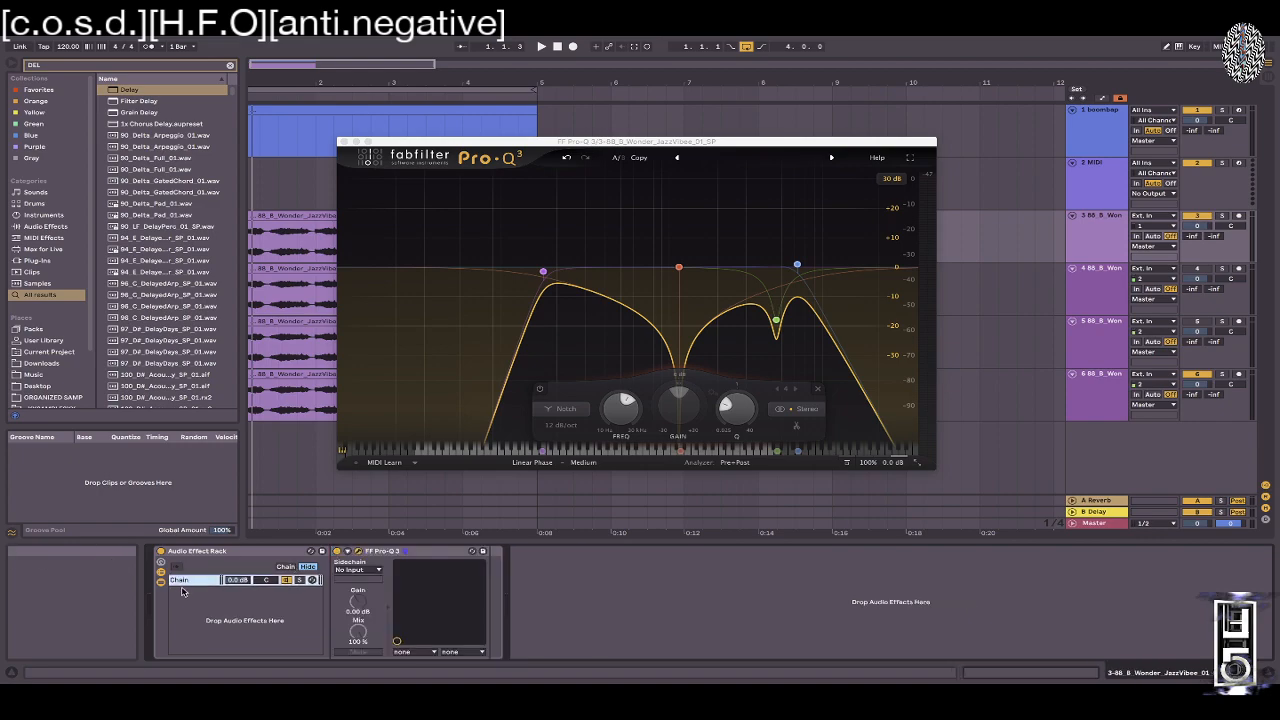
- Close the Pro-Q 3 window and clear the browser search
left_click(341, 144)
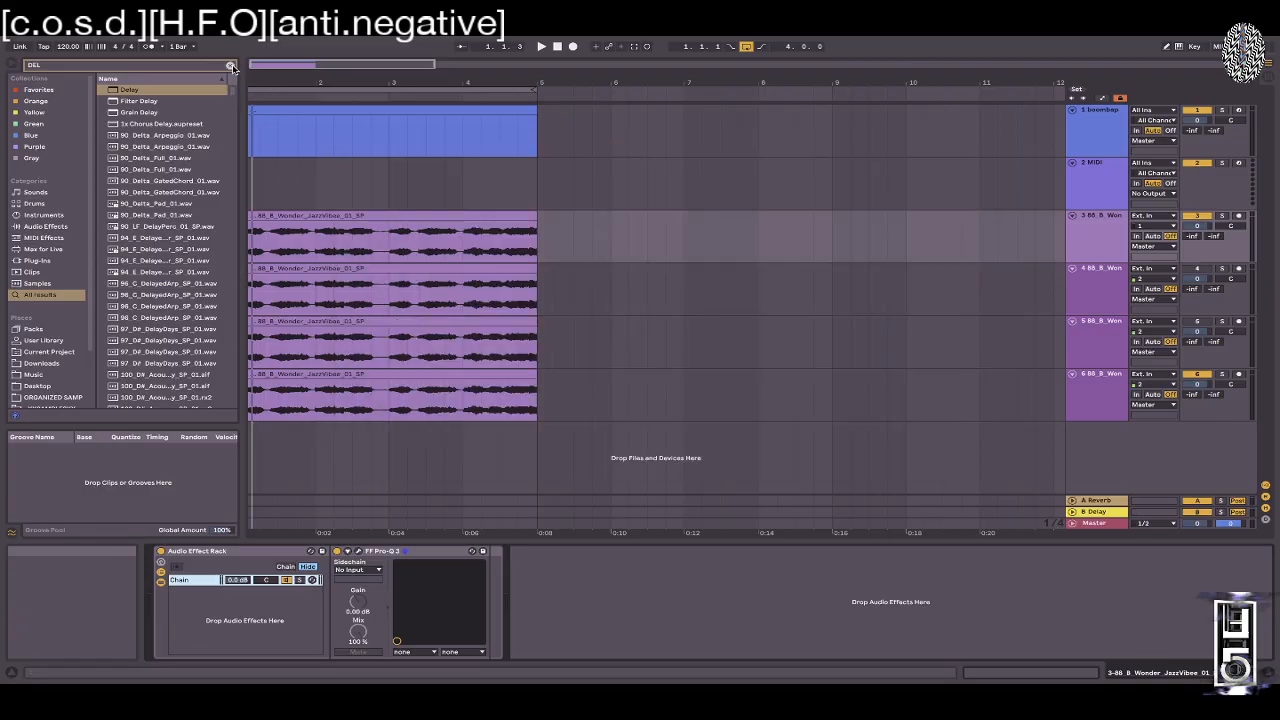
left_click(230, 65)
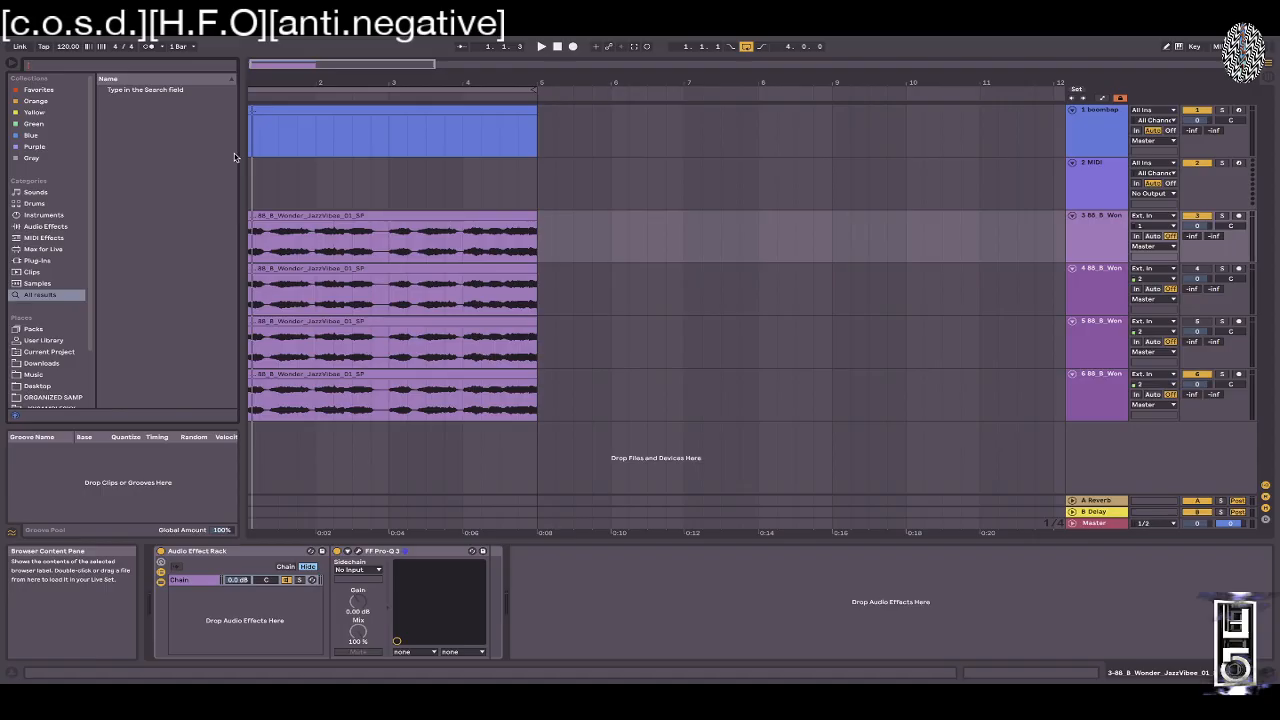
- Select the four audio tracks from track 3 through track 6
left_click(1116, 240)
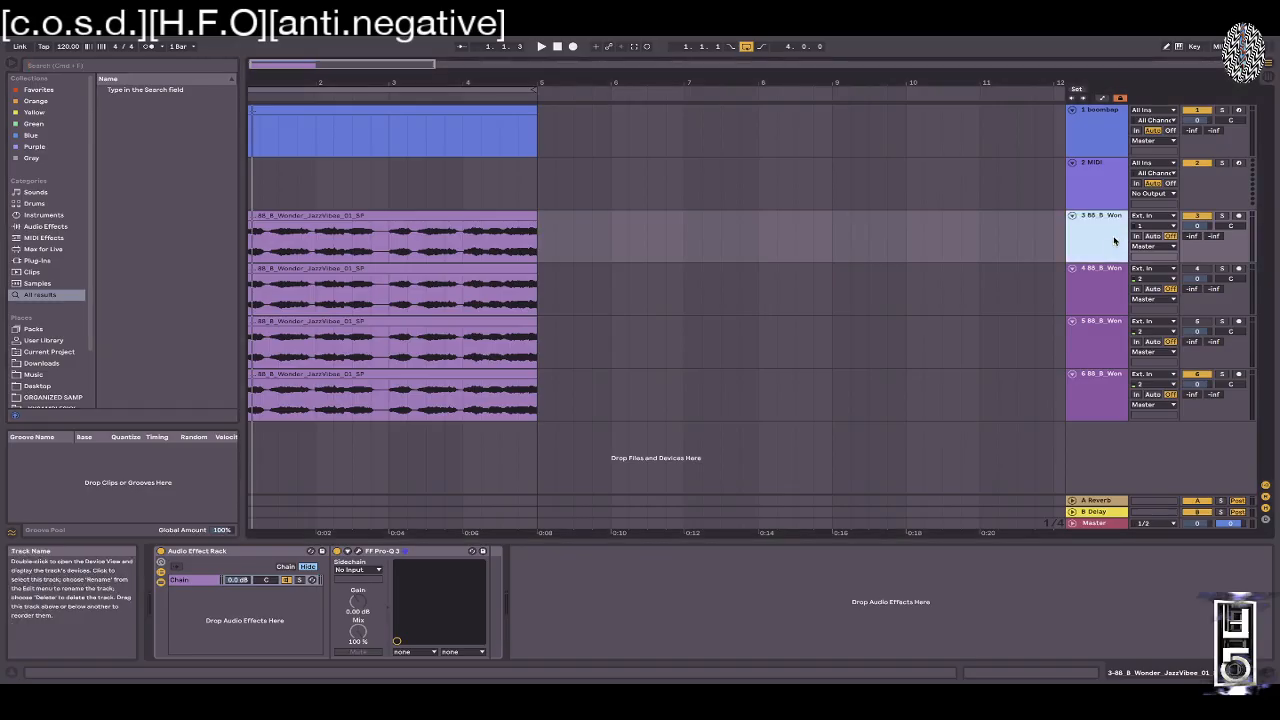
left_click(1093, 415, "shift")
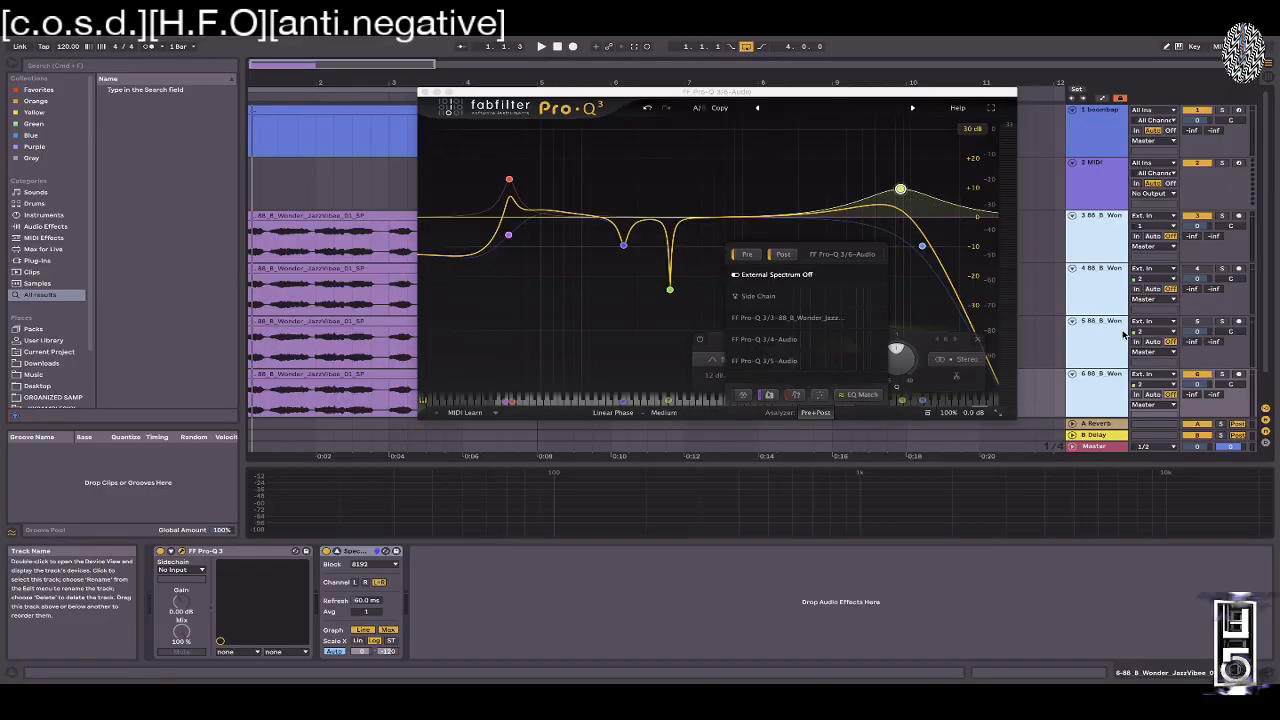
scroll(1124, 335, "down", 1)
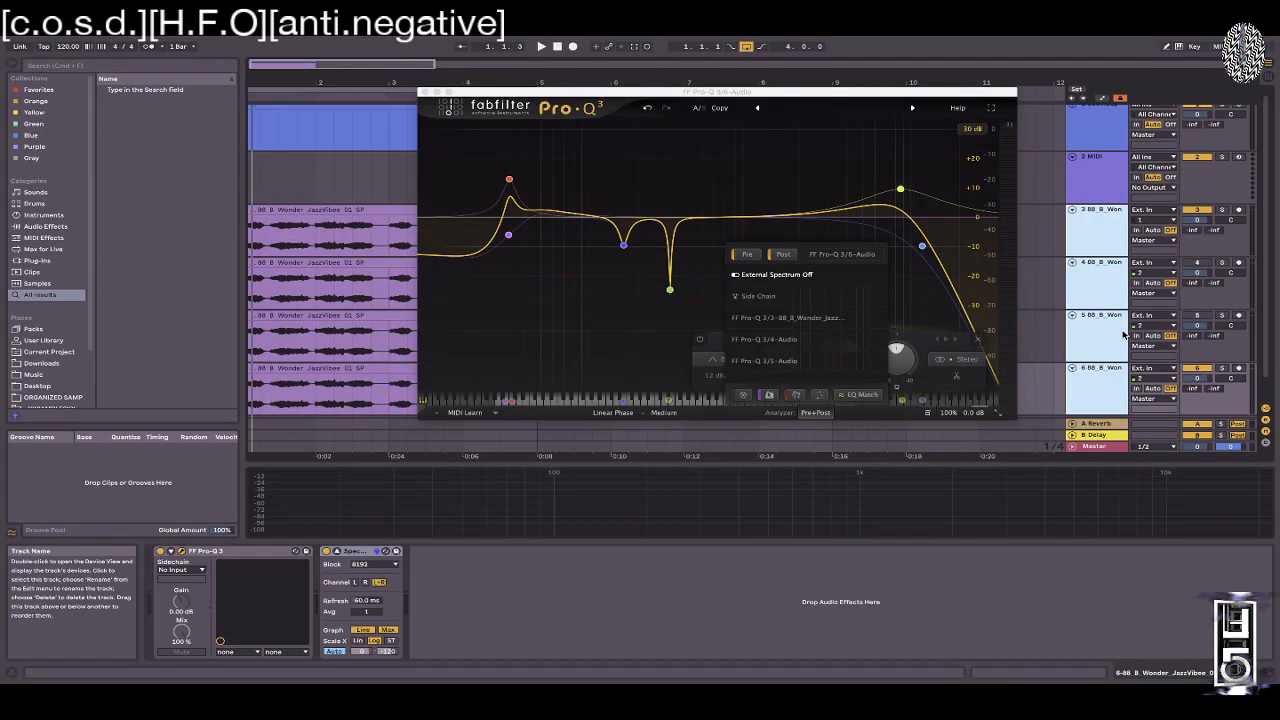
scroll(1124, 335, "down", 2)
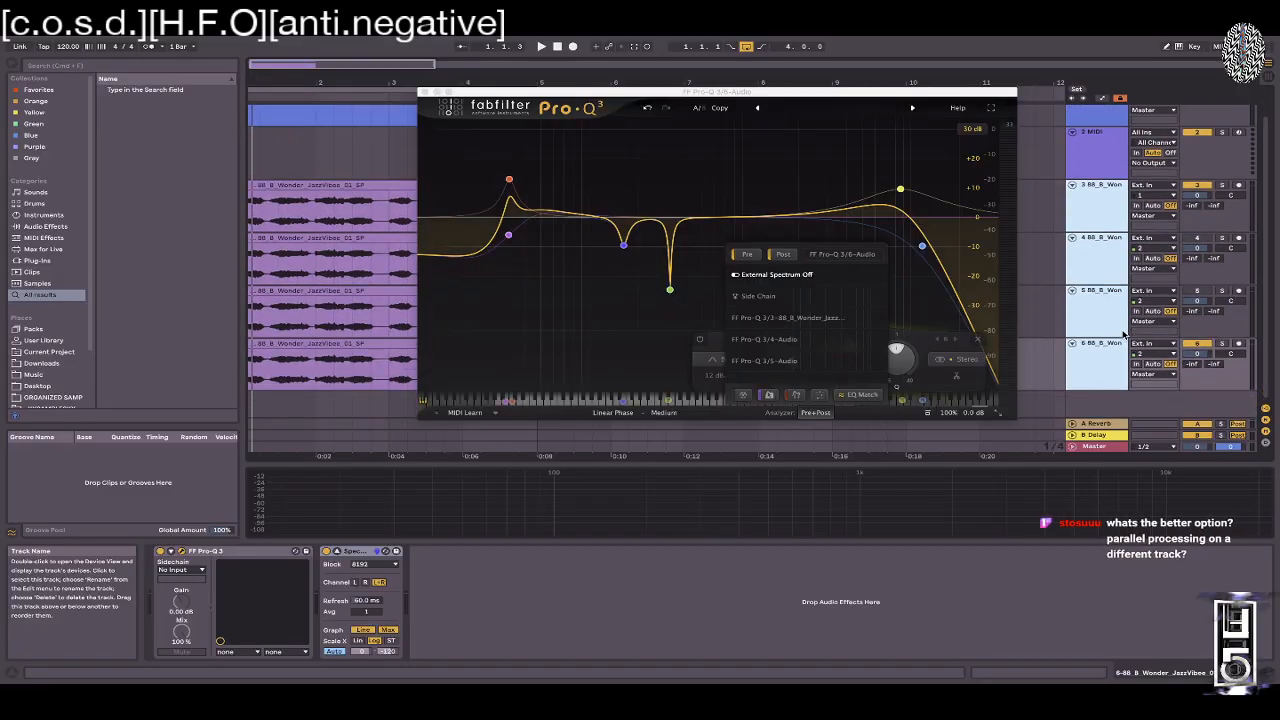
- Check the frequency chart on the desktop, then switch to the Preview document and page onward from the dynamic EQ and Solo sections
key("ctrl+Left")
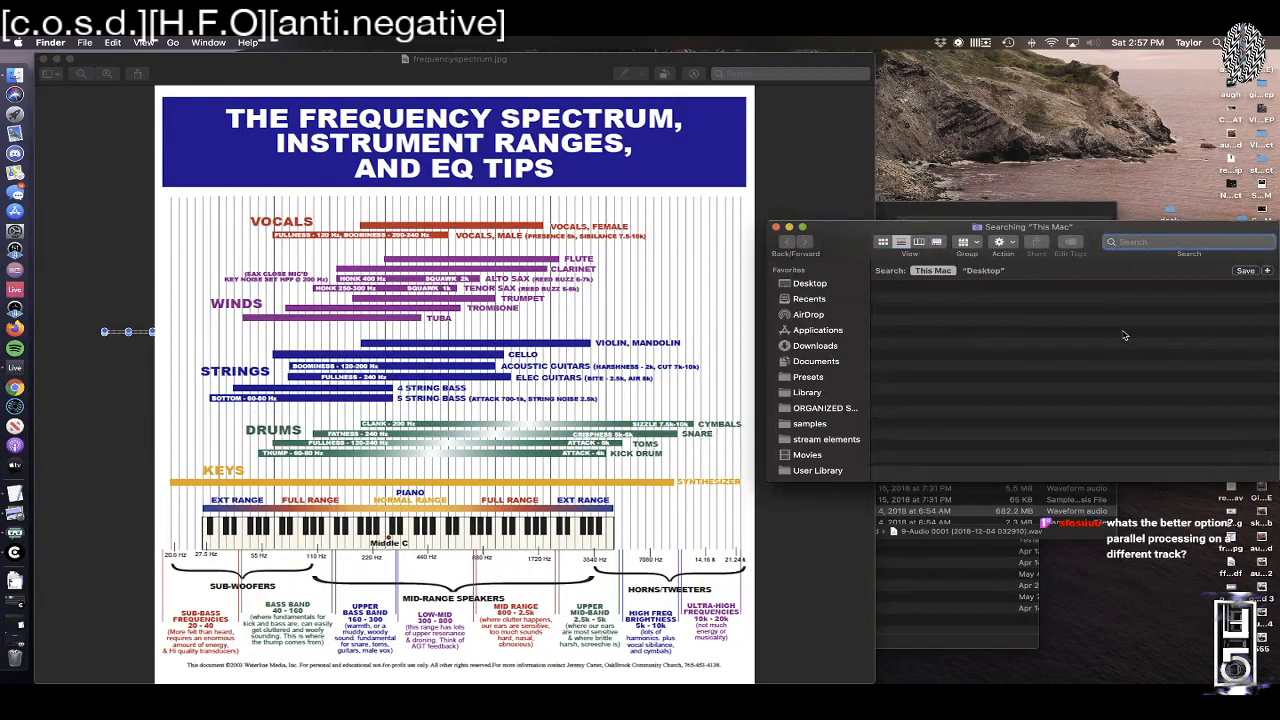
key("ctrl+Right")
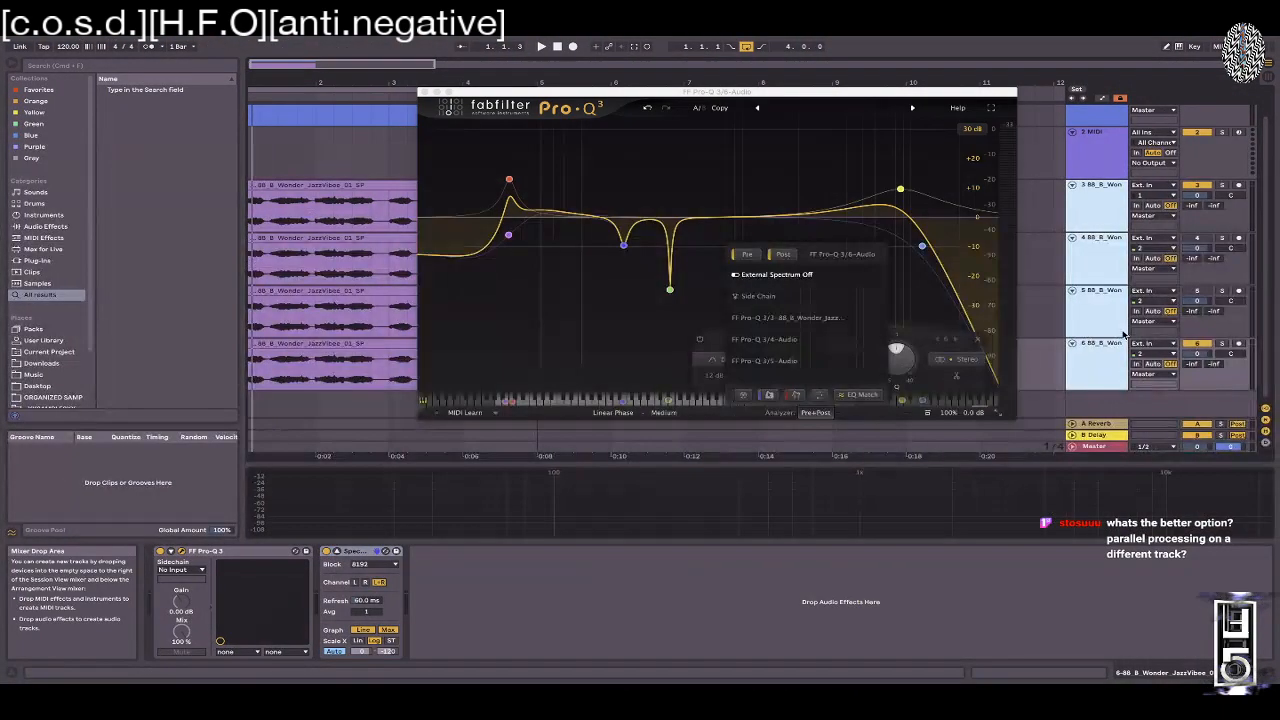
key("ctrl+Up")
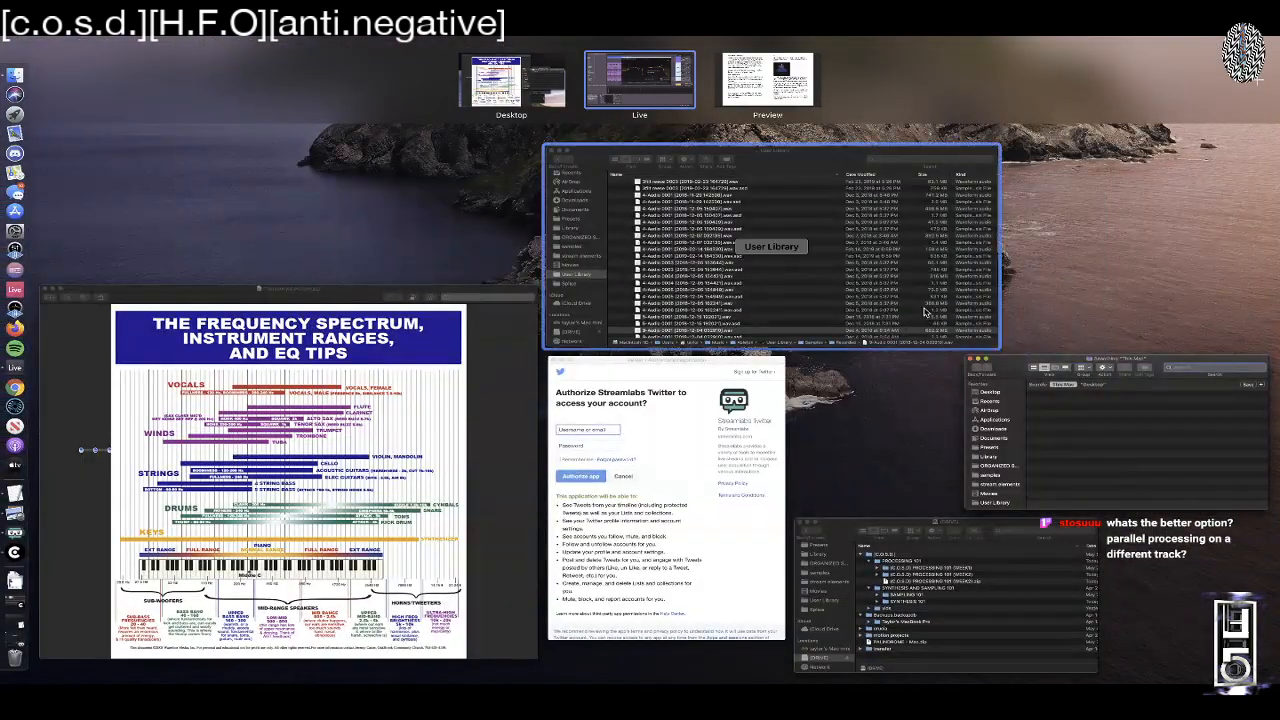
left_click(744, 93)
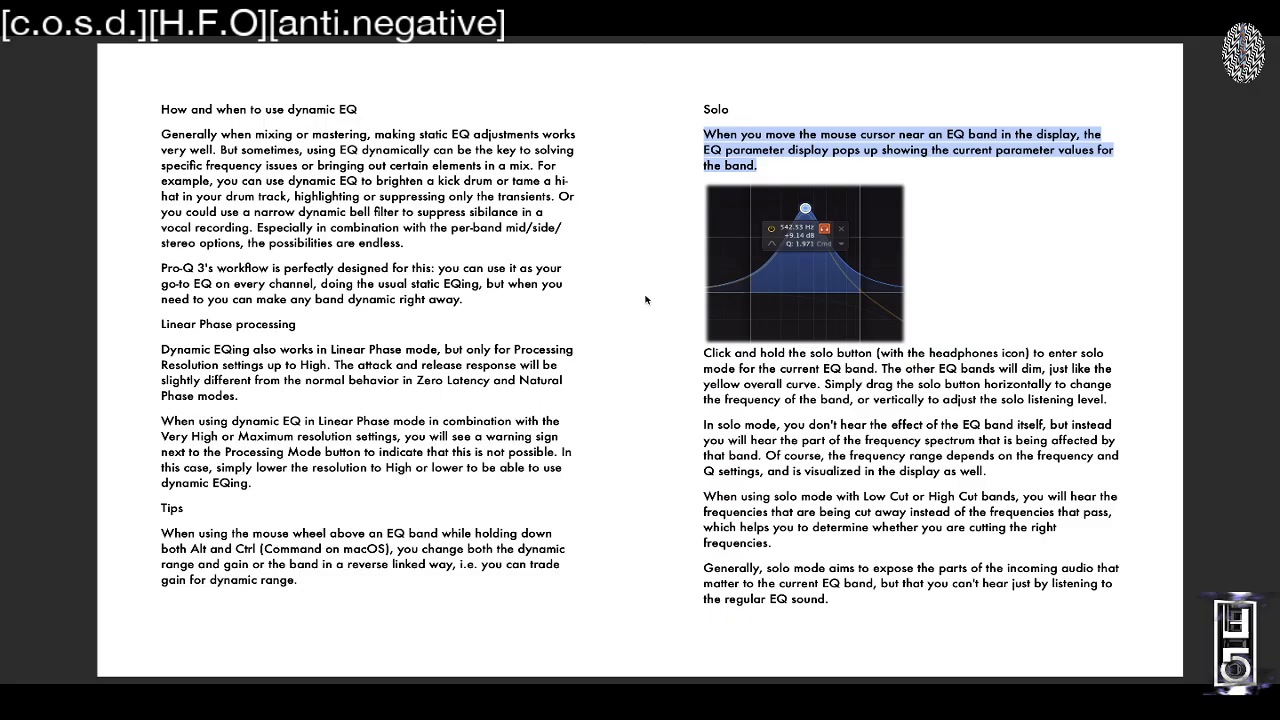
scroll(646, 300, "right", 2)
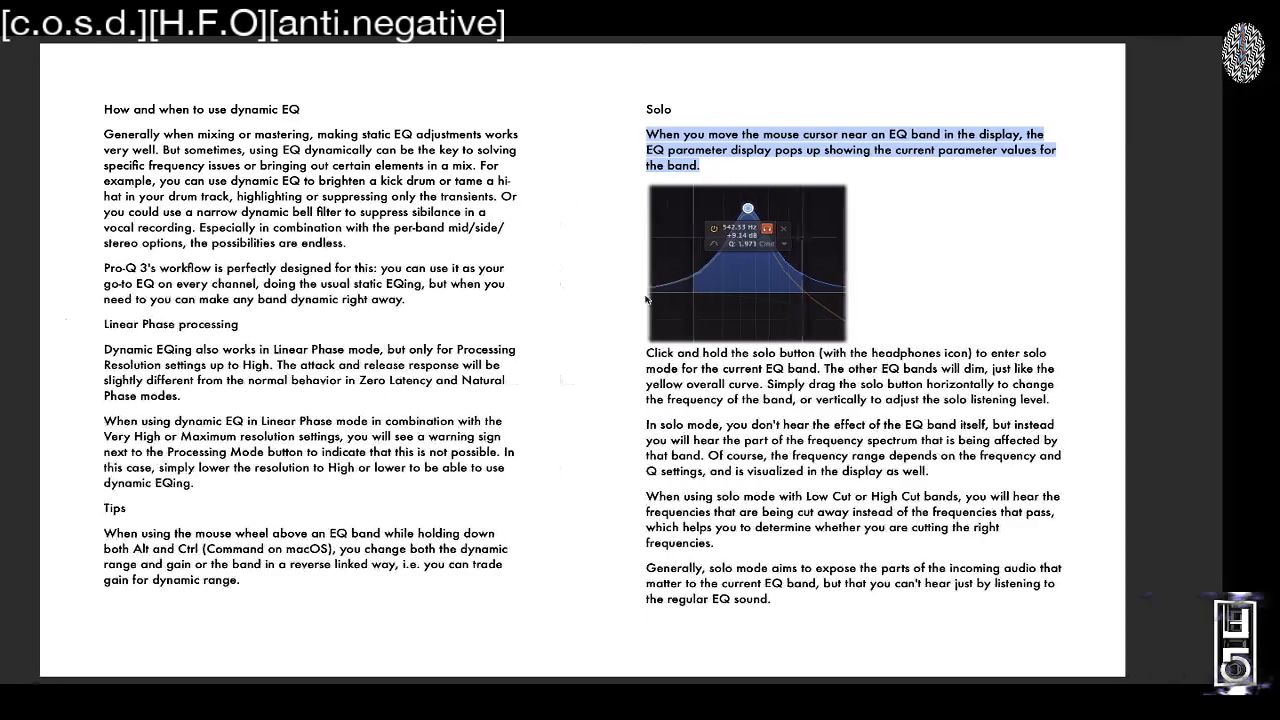
- Reread the dynamic EQ pages in the Preview document and continue to page 24, highlighting the solo tips there
key("ctrl+Up")
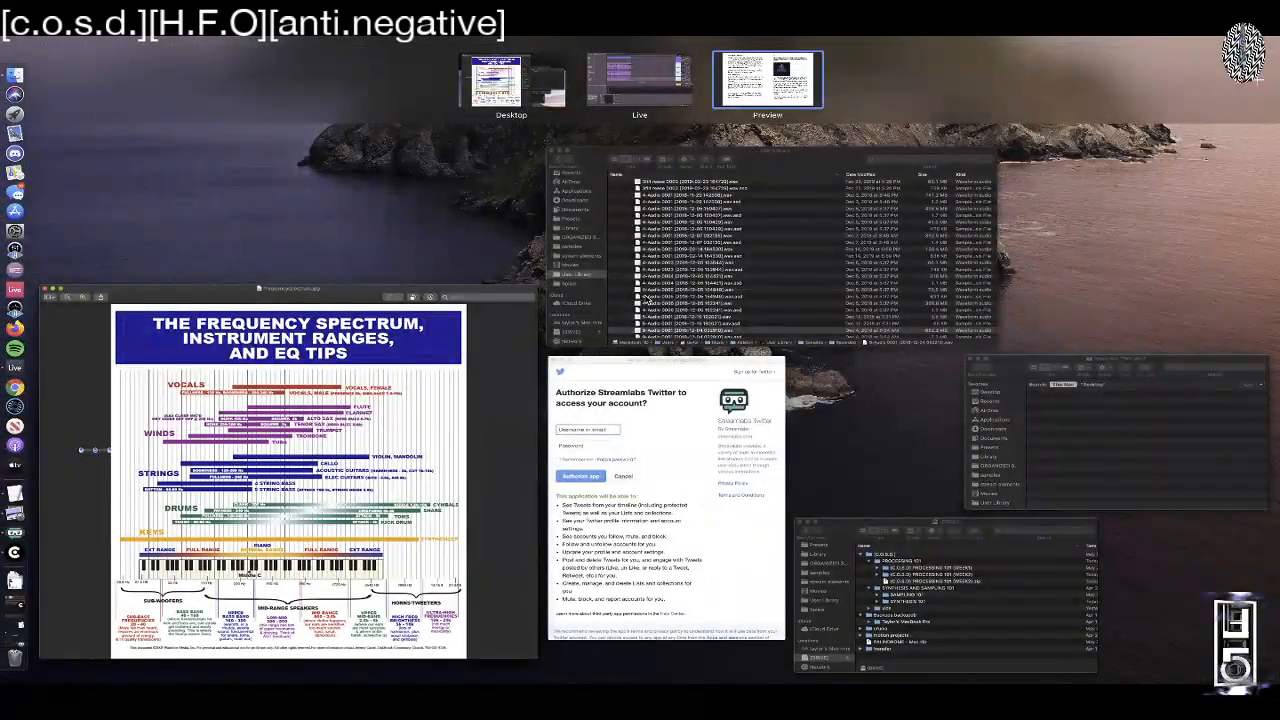
left_click(798, 74)
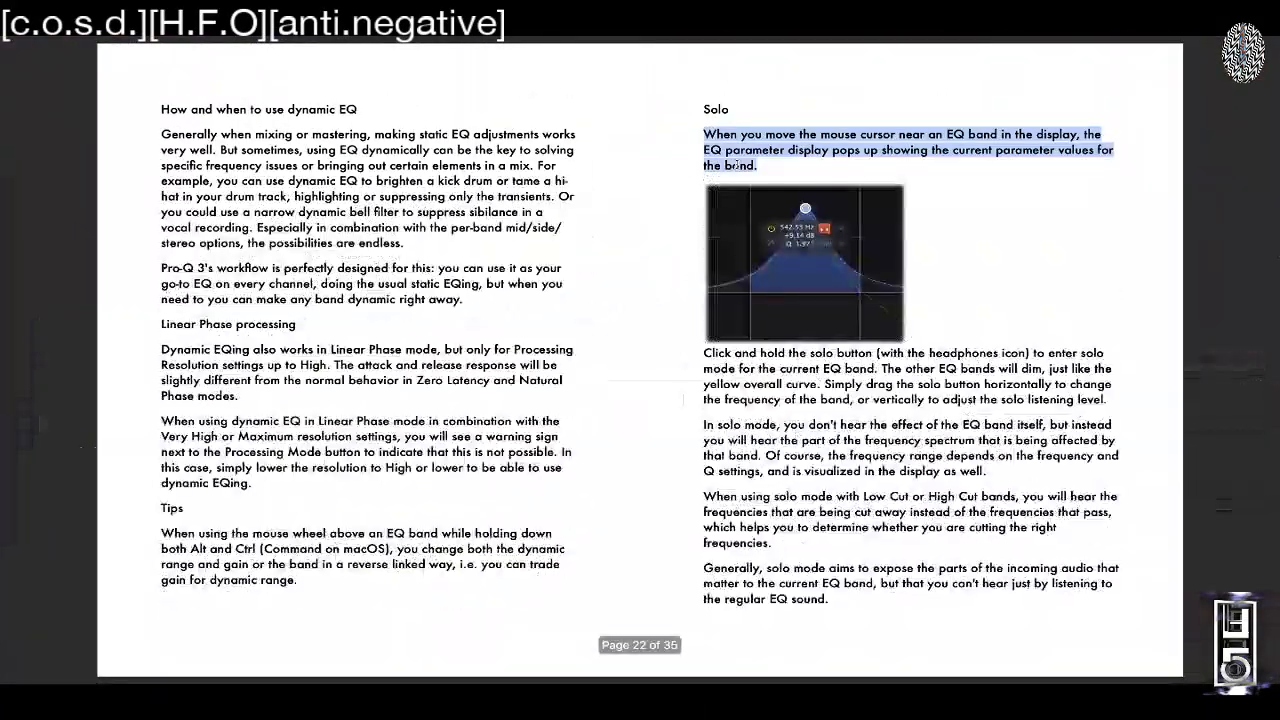
scroll(737, 163, "up", 2)
scroll(737, 163, "down", 1)
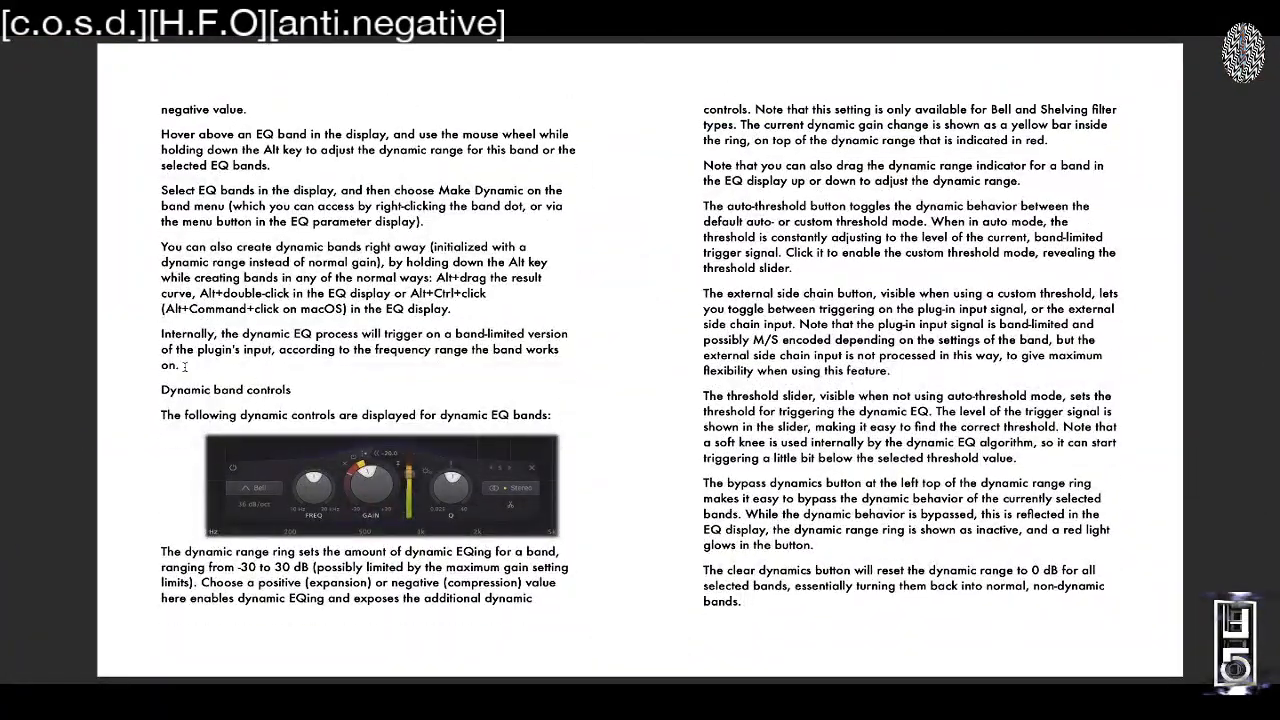
left_click_drag(195, 367, 155, 336)
scroll(208, 379, "down", 2)
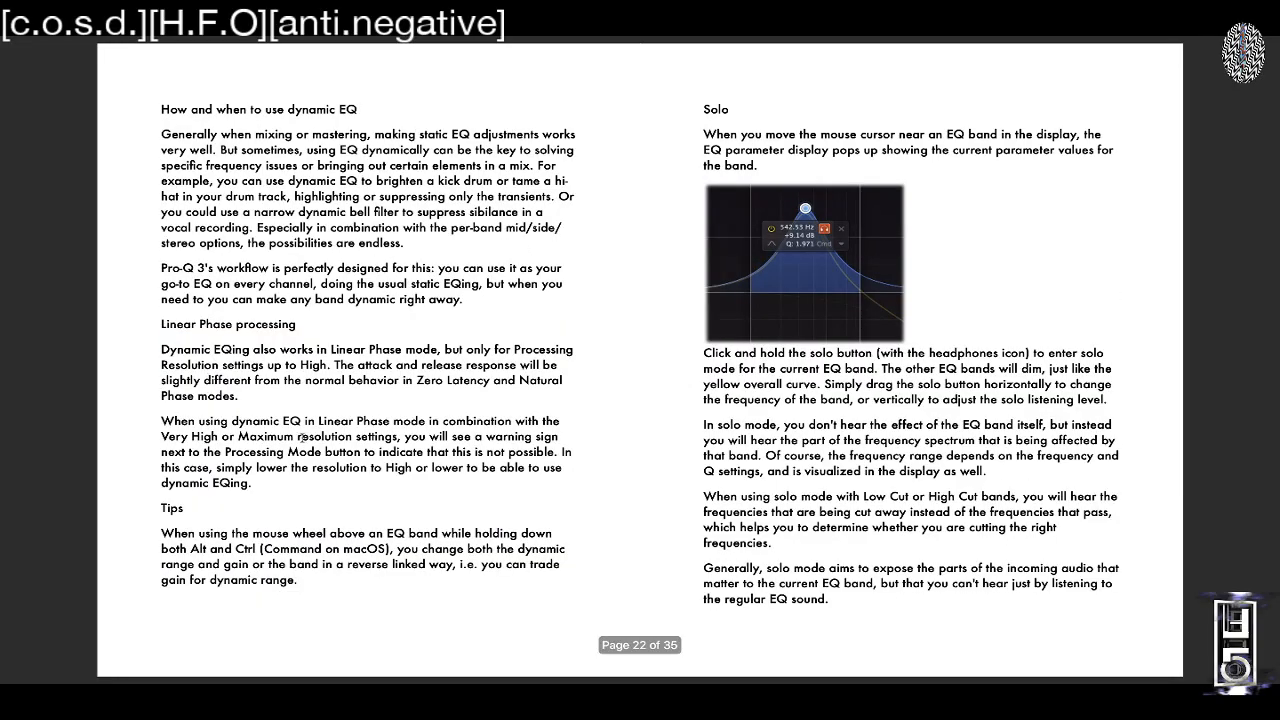
scroll(300, 438, "down", 2)
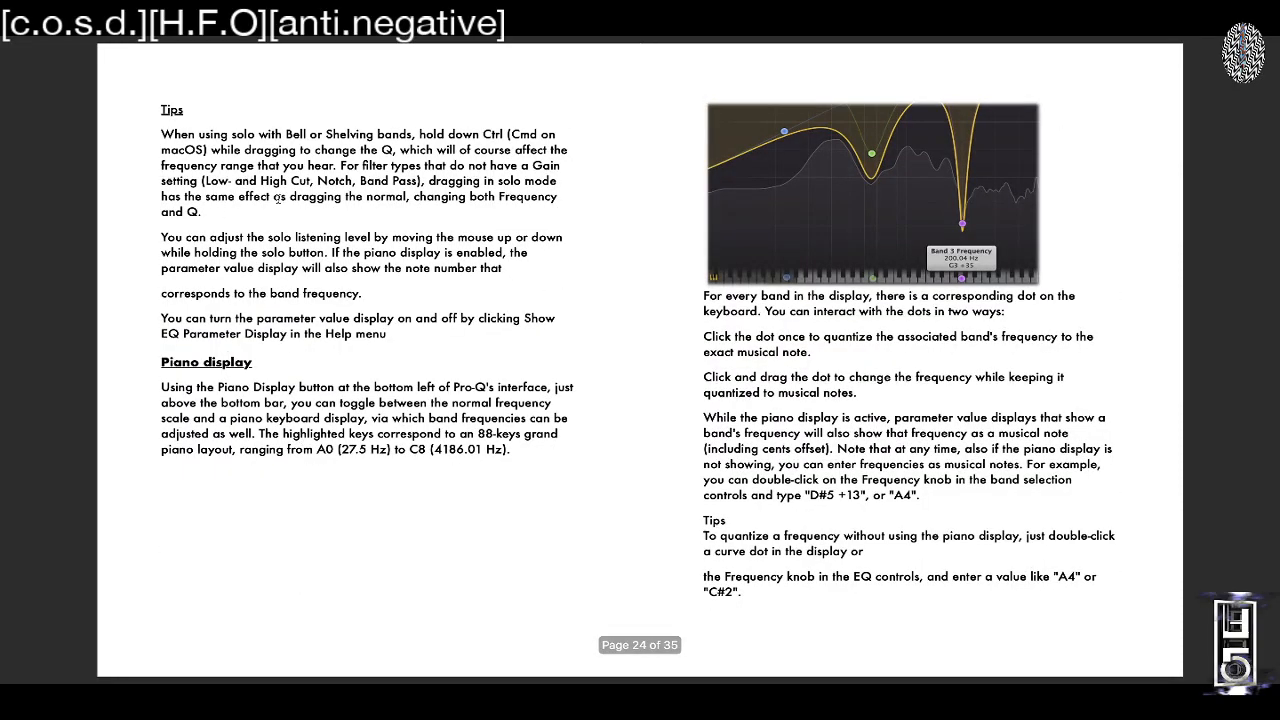
left_click_drag(227, 210, 160, 130)
left_click_drag(440, 282, 68, 134)
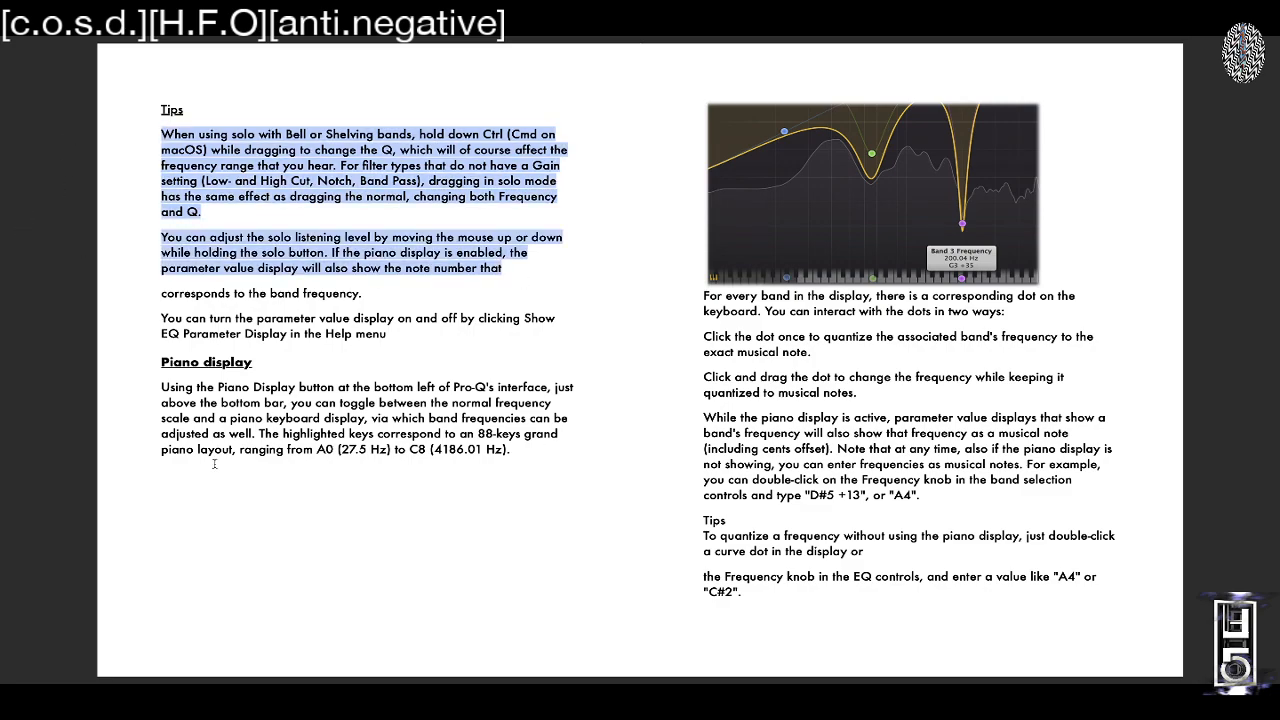
- Switch to Live and sweep Pro-Q 3's deepest notch band to a higher frequency with its solo mode active
key("ctrl+Up")
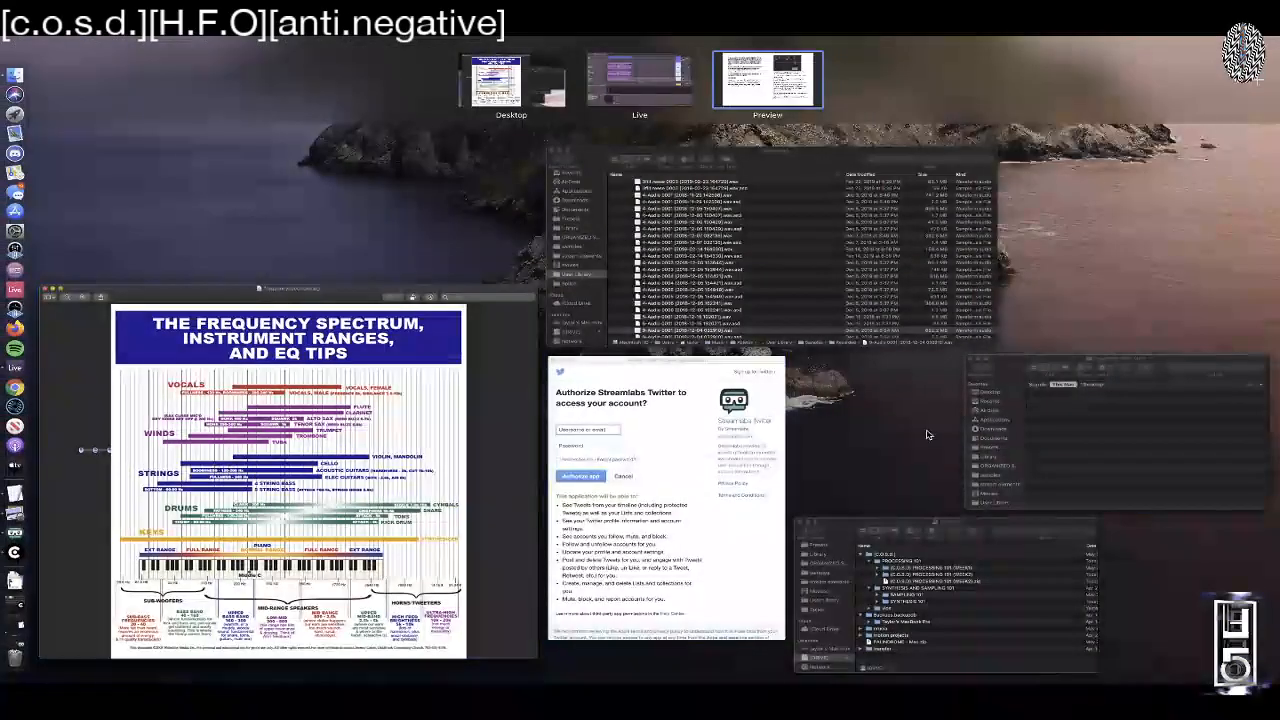
key("ctrl+Left")
left_click(614, 394)
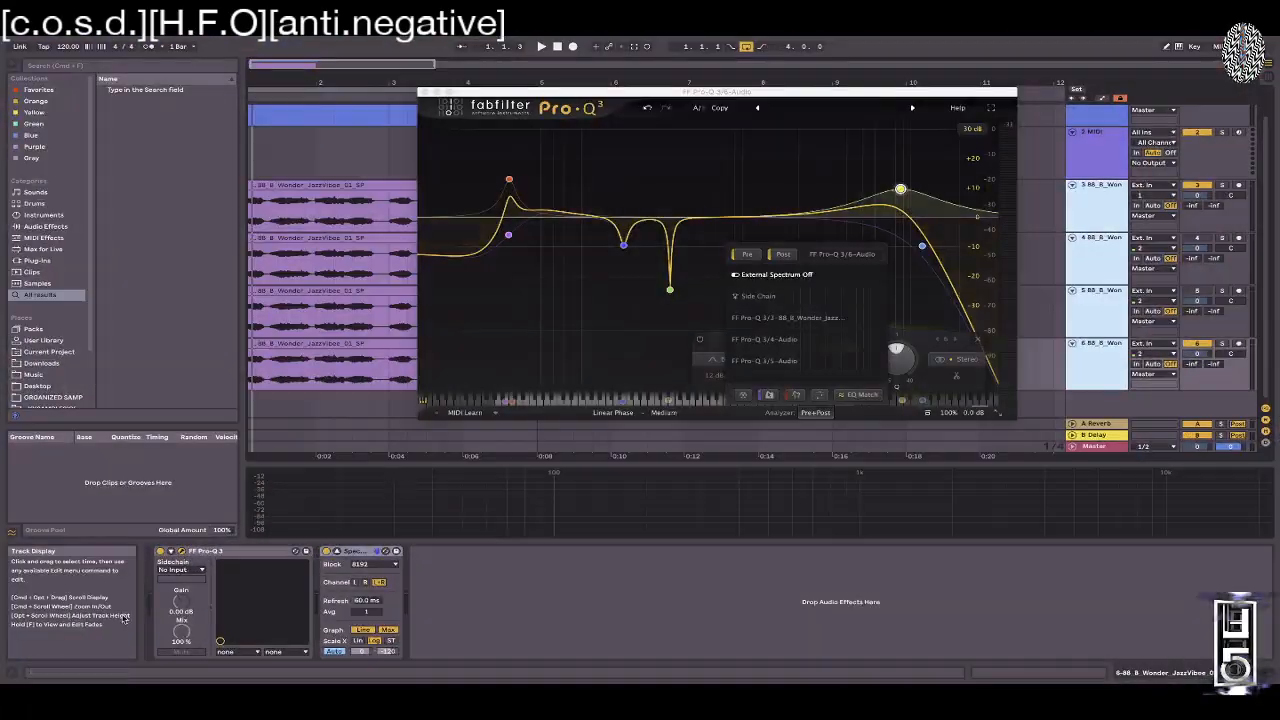
left_click(623, 246)
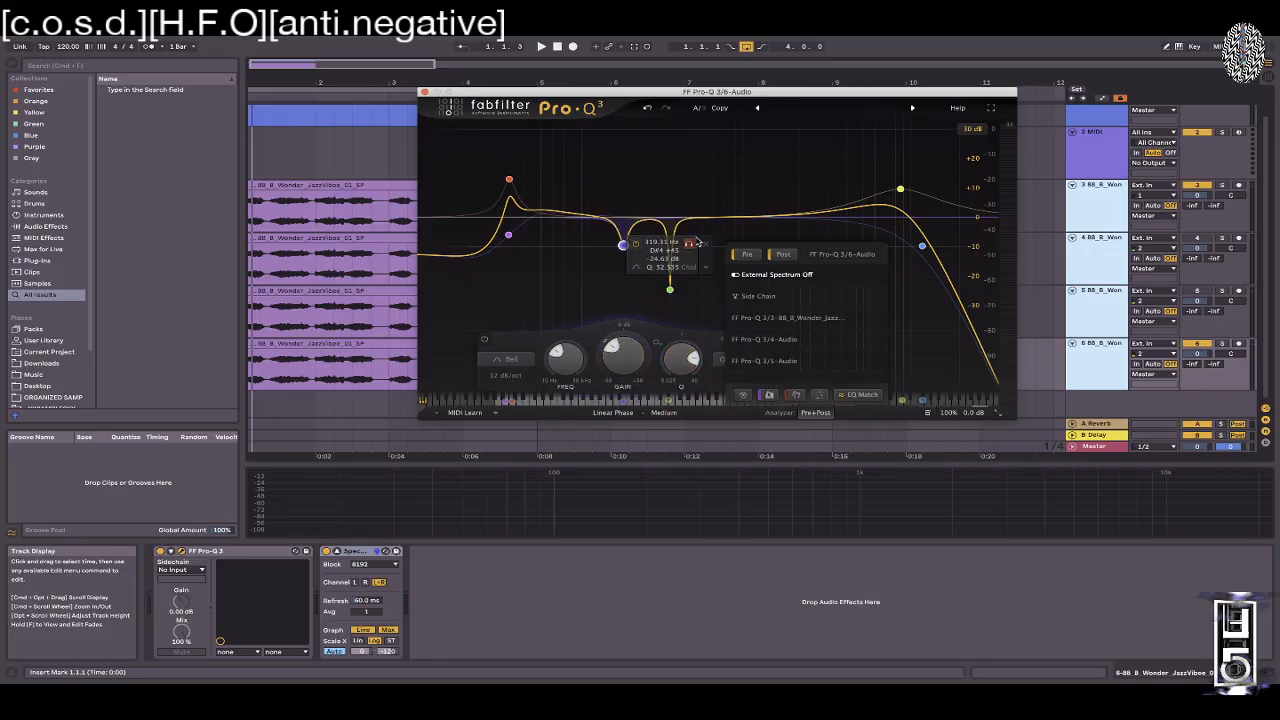
left_click_drag(691, 243, 791, 197)
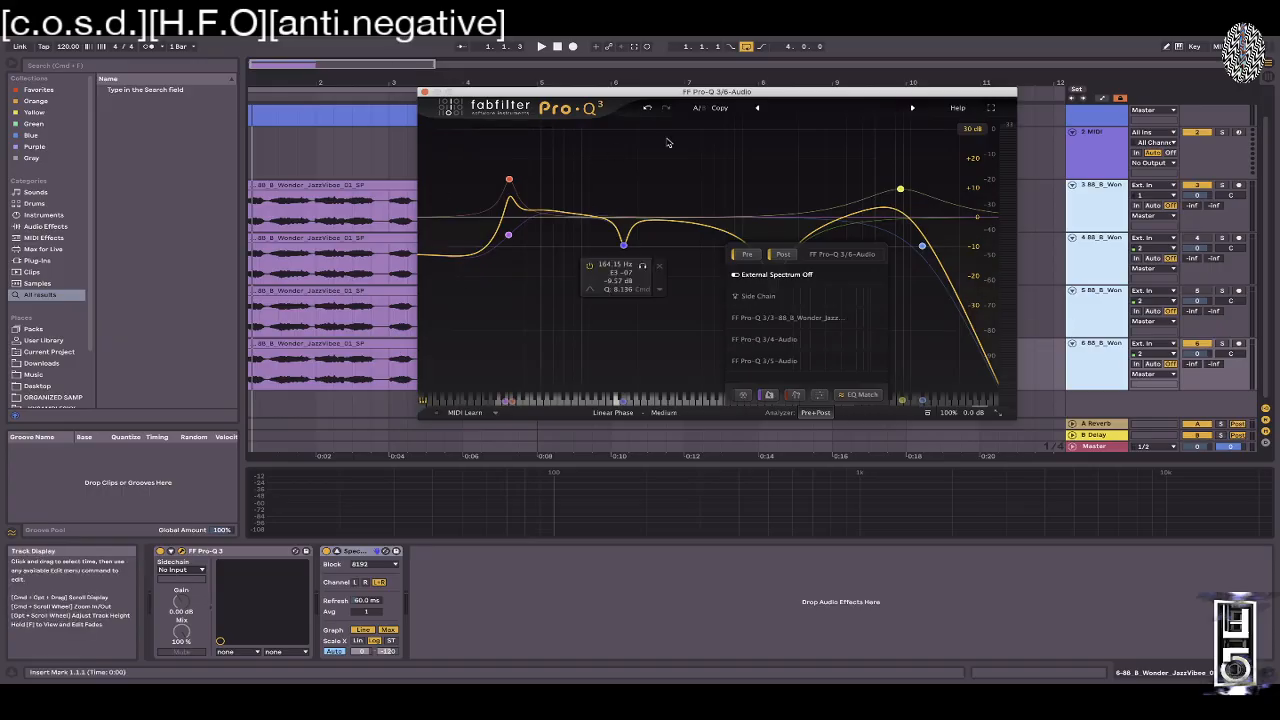
- Delete the Pro-Q 3 device from track 6, leaving the Spectrum device in place
left_click(228, 551)
key("Delete")
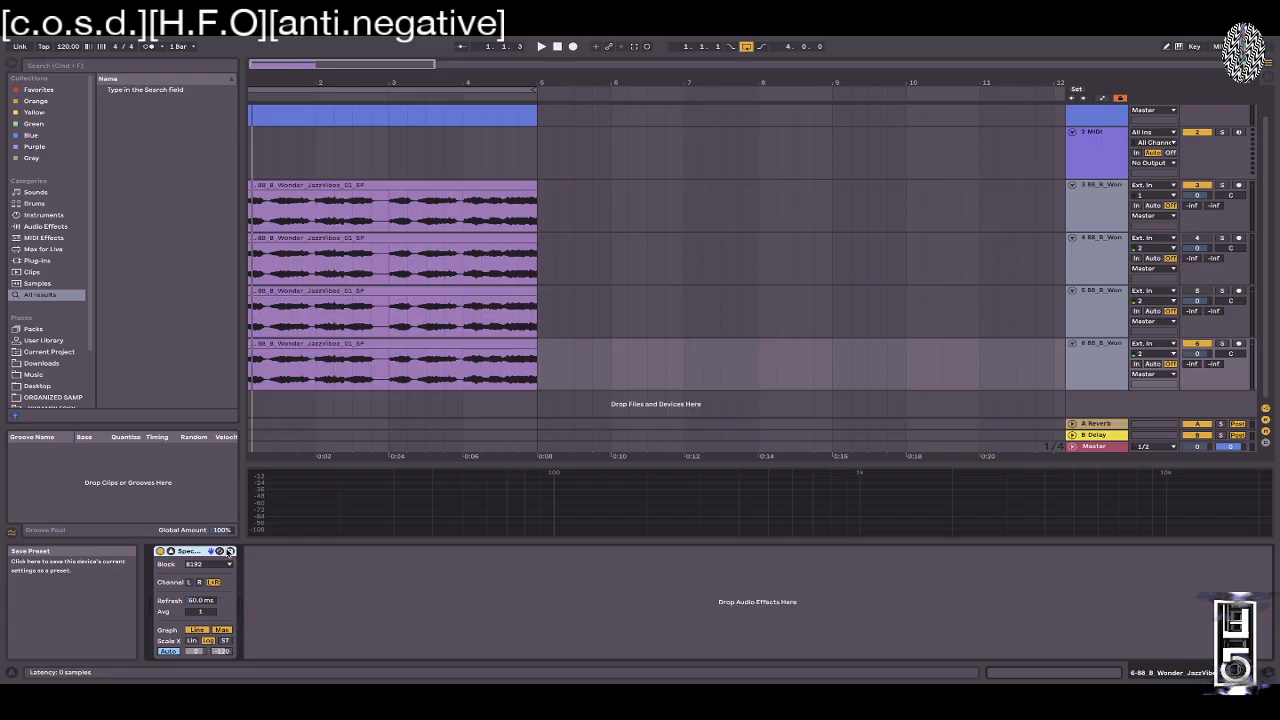
- Check the frequency chart on the desktop, then return to the Preview notes and page on to the analyzer settings and horizontal zooming
left_click(15, 512)
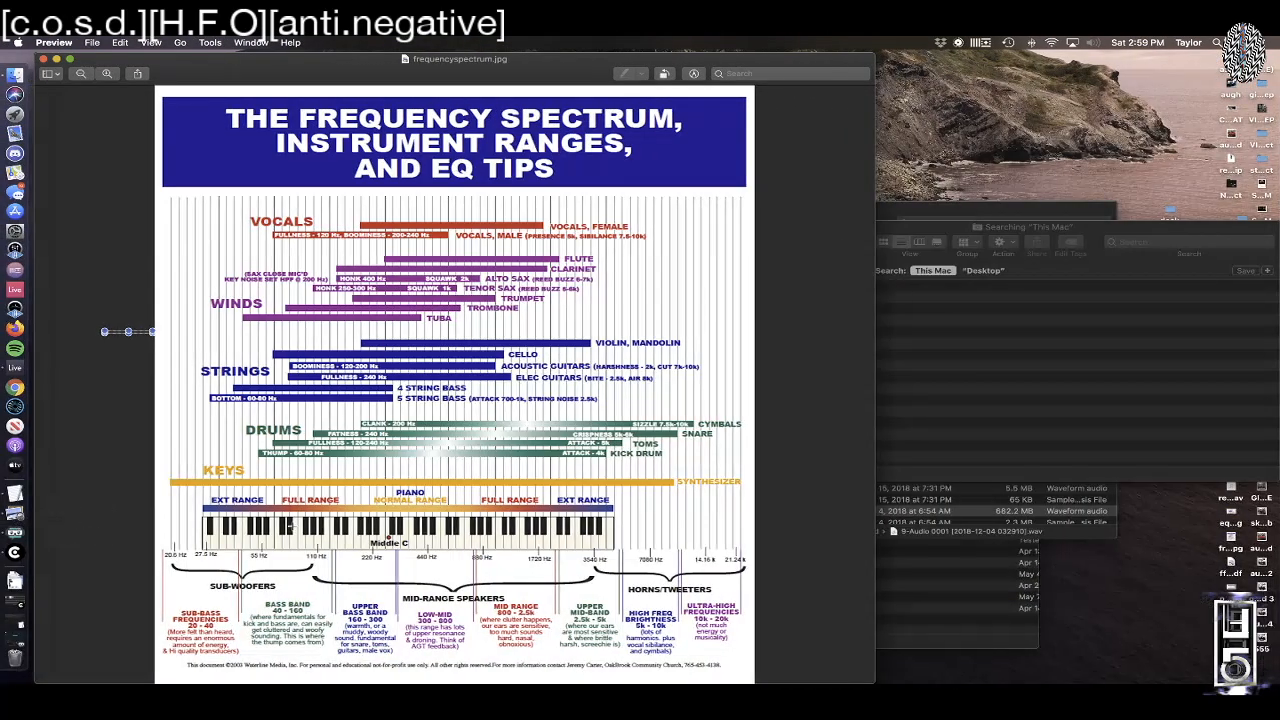
key("ctrl+Up")
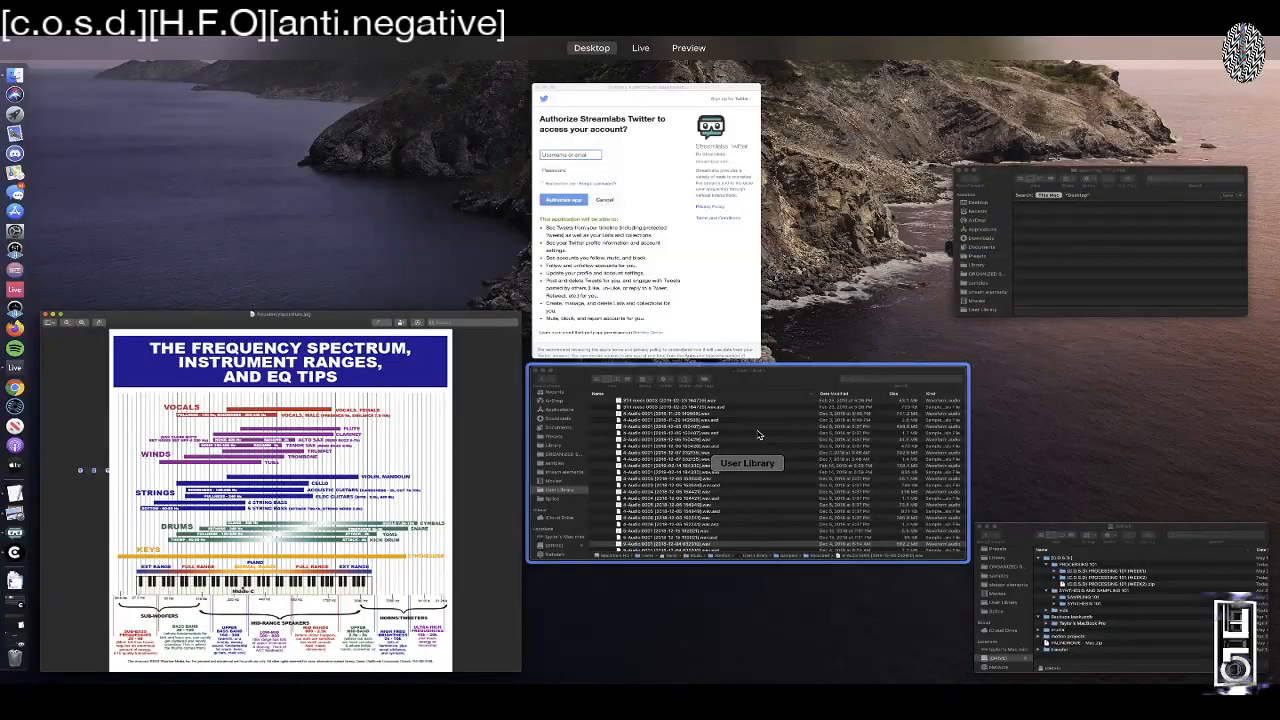
key("ctrl+Up")
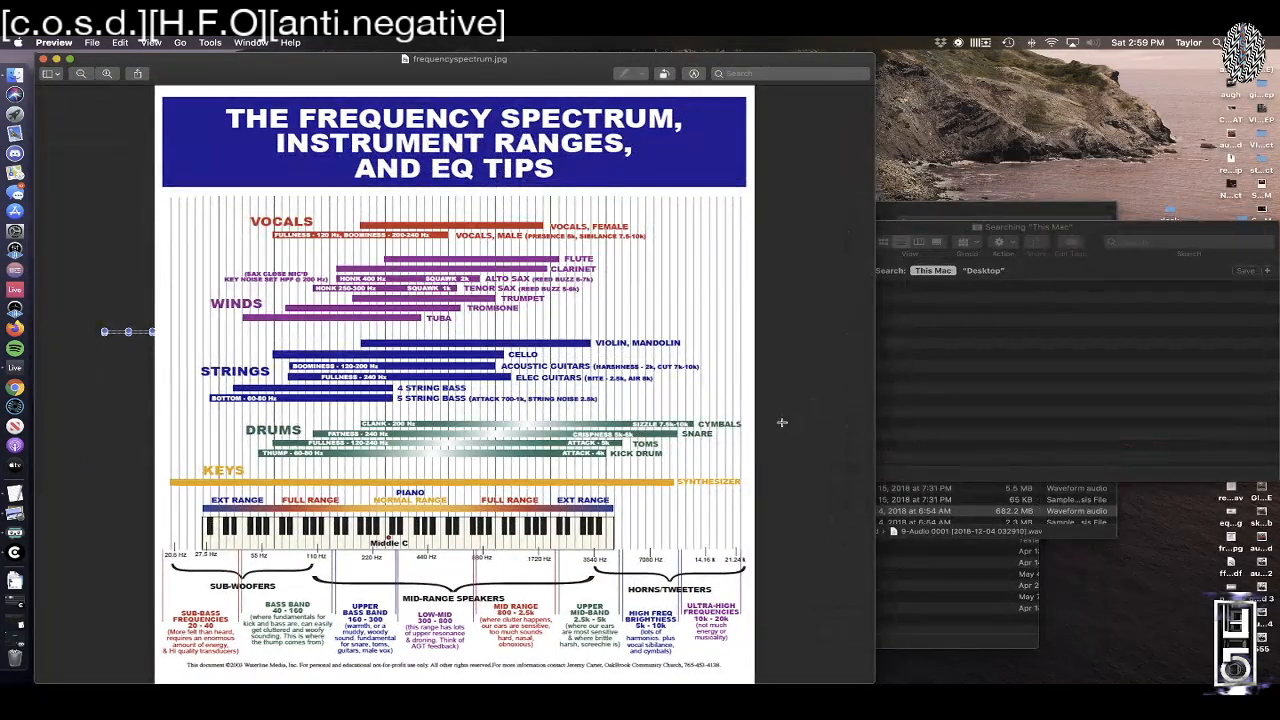
key("ctrl+Right")
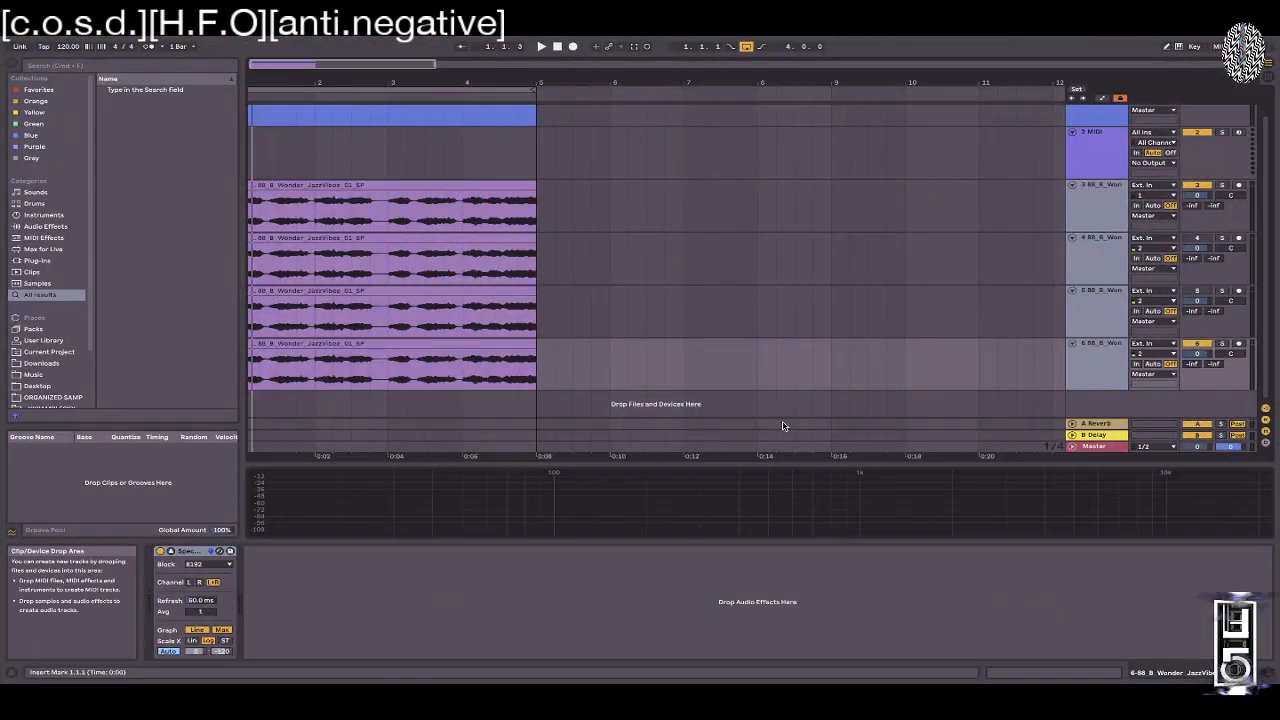
key("ctrl+Right")
scroll(677, 500, "down", 3)
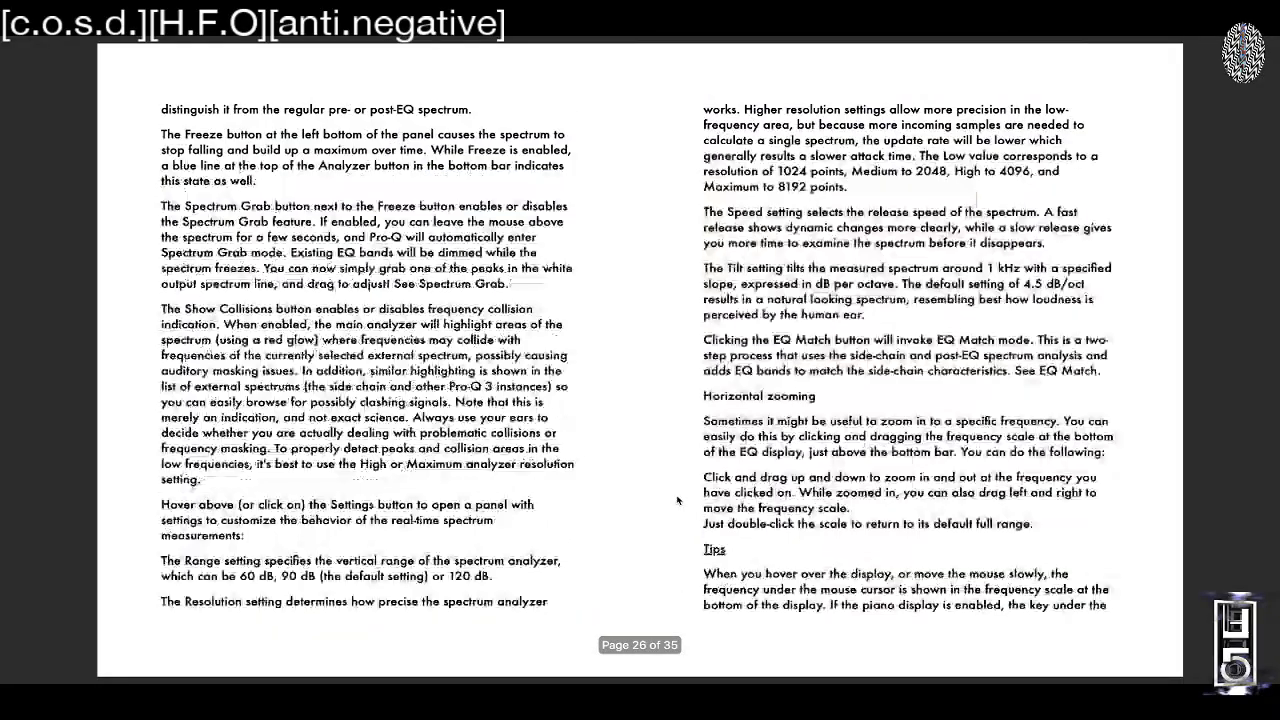
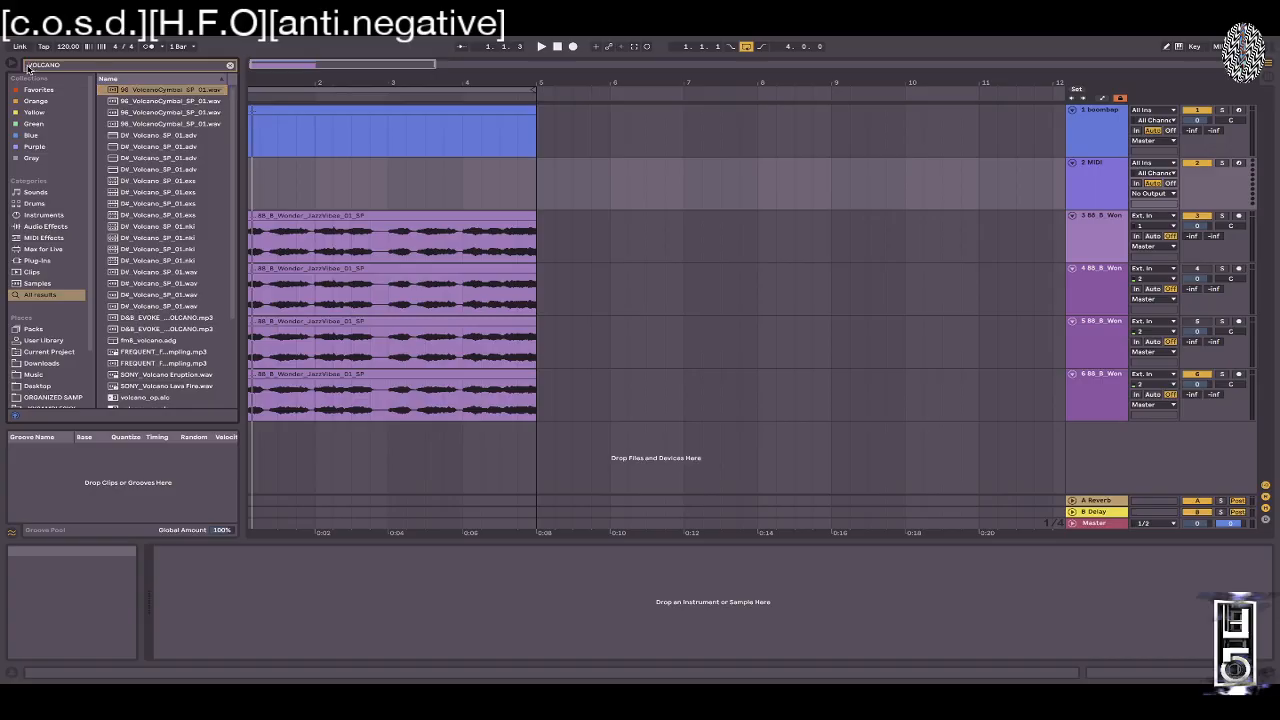
- Search the browser for FF VOLCANO, load FF Volcano 2 onto the MIDI track and lower filter 1's frequency with a raised peak
type("FF")
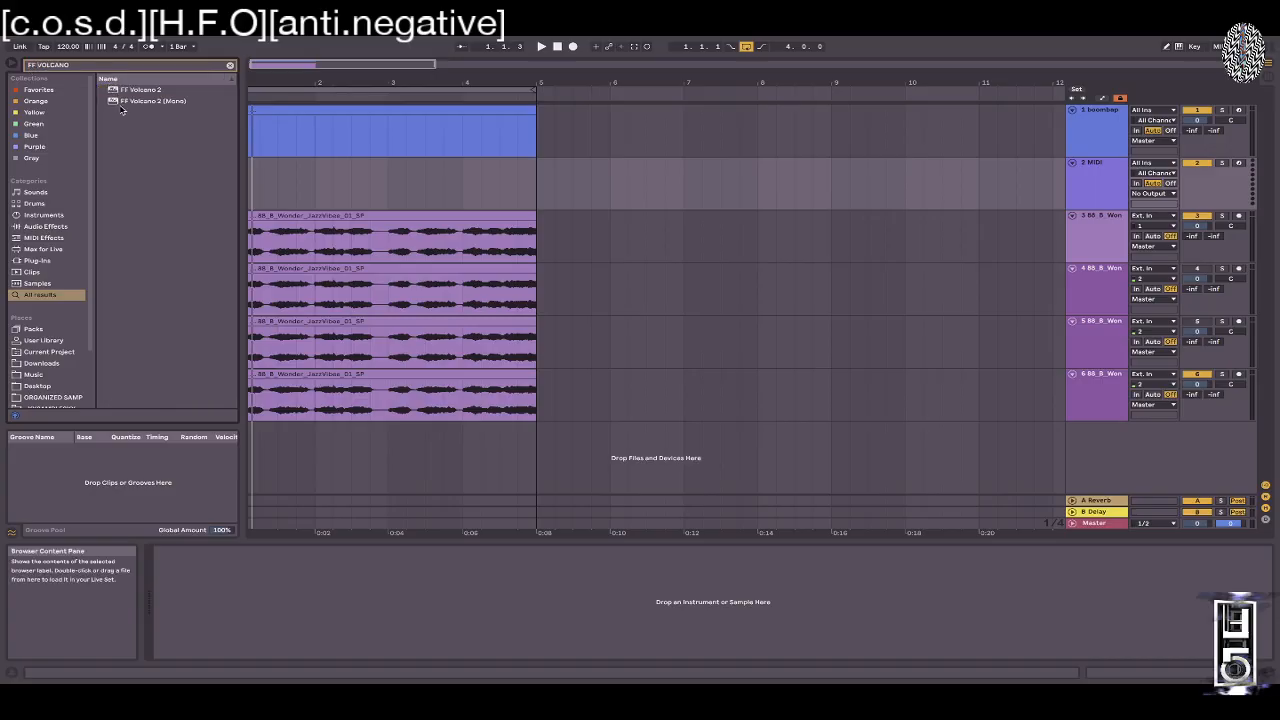
double_click(136, 89)
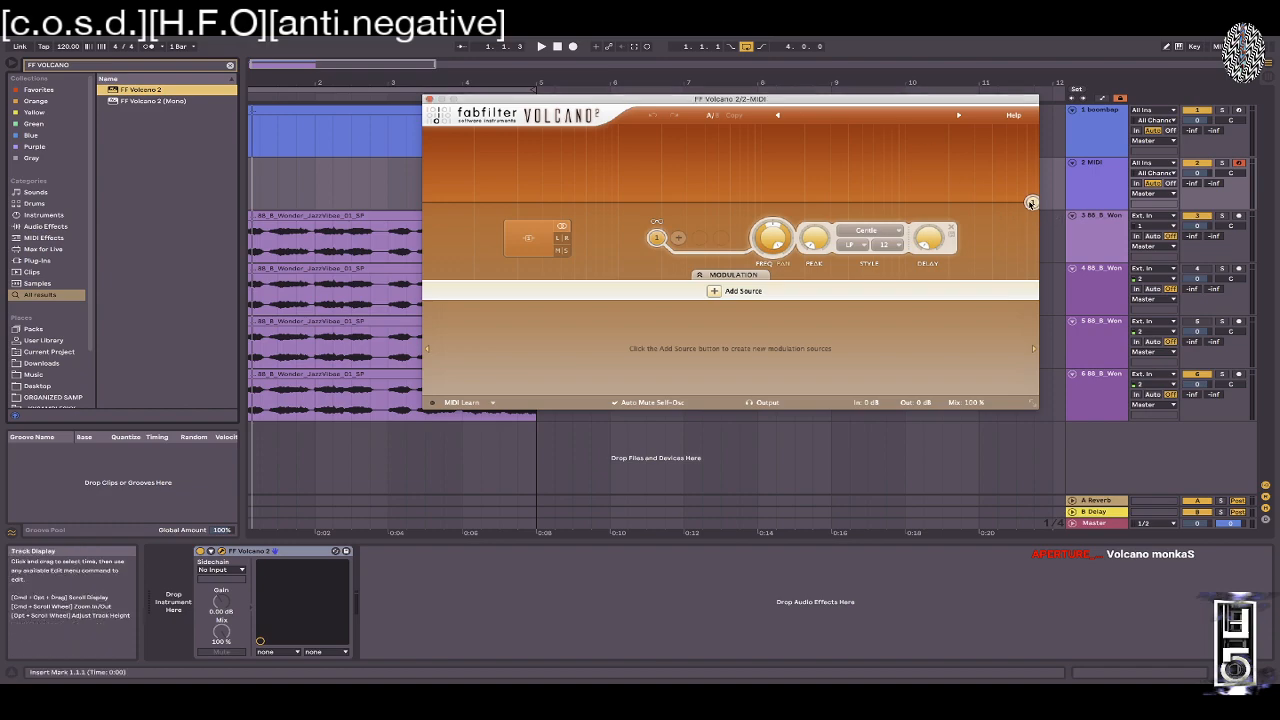
left_click_drag(719, 167, 561, 152)
- Add filters 2, 3 and 4 in Volcano 2 and route all four filters in parallel
left_click(532, 243)
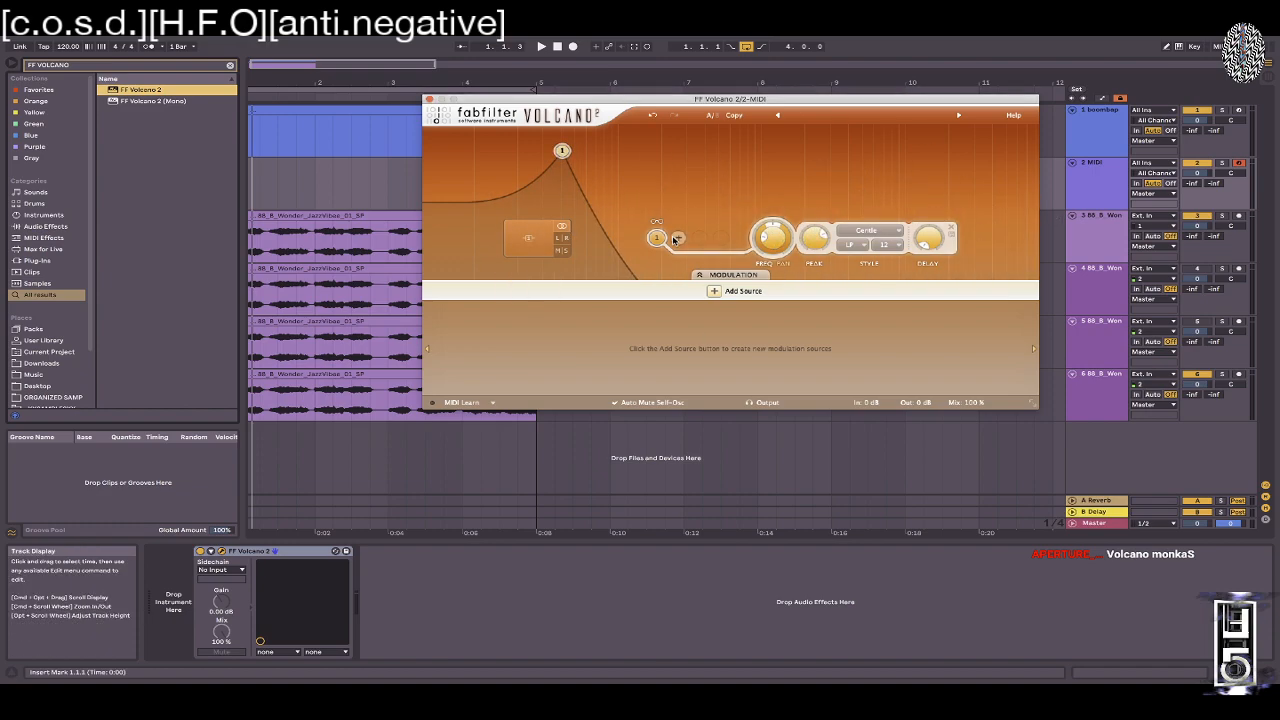
left_click(678, 237)
left_click(700, 240)
left_click(721, 238)
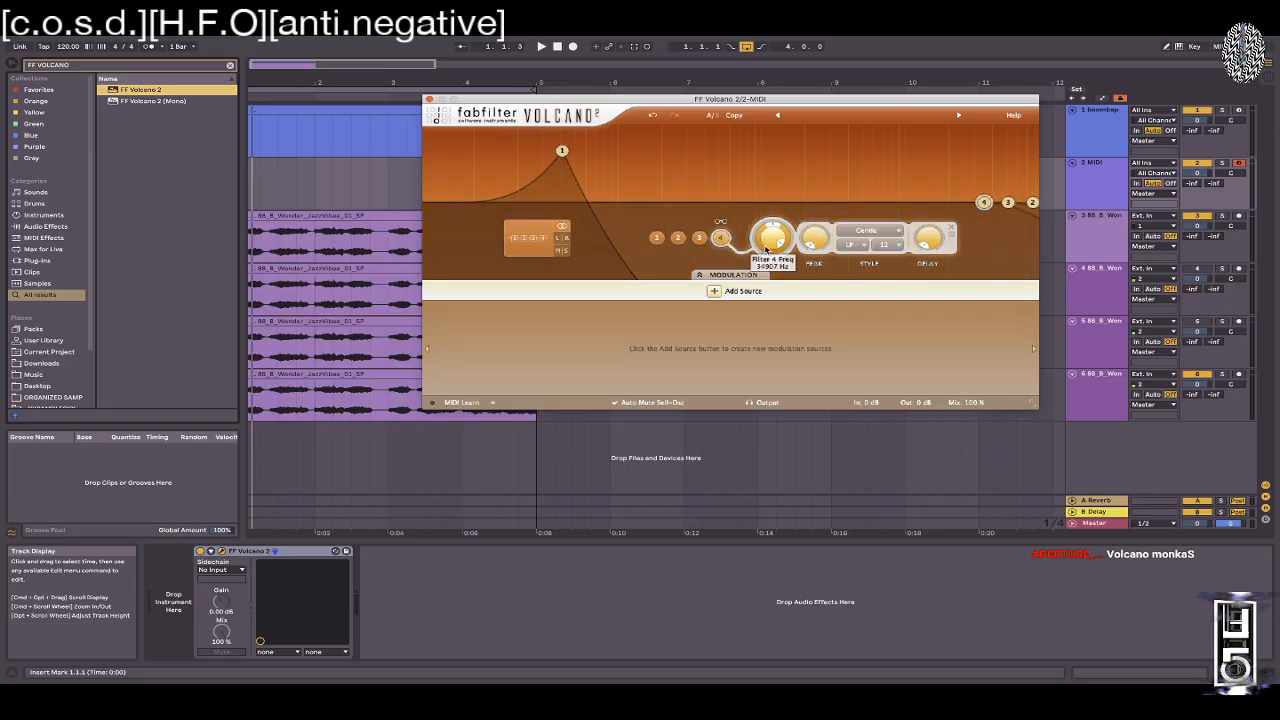
left_click(533, 237)
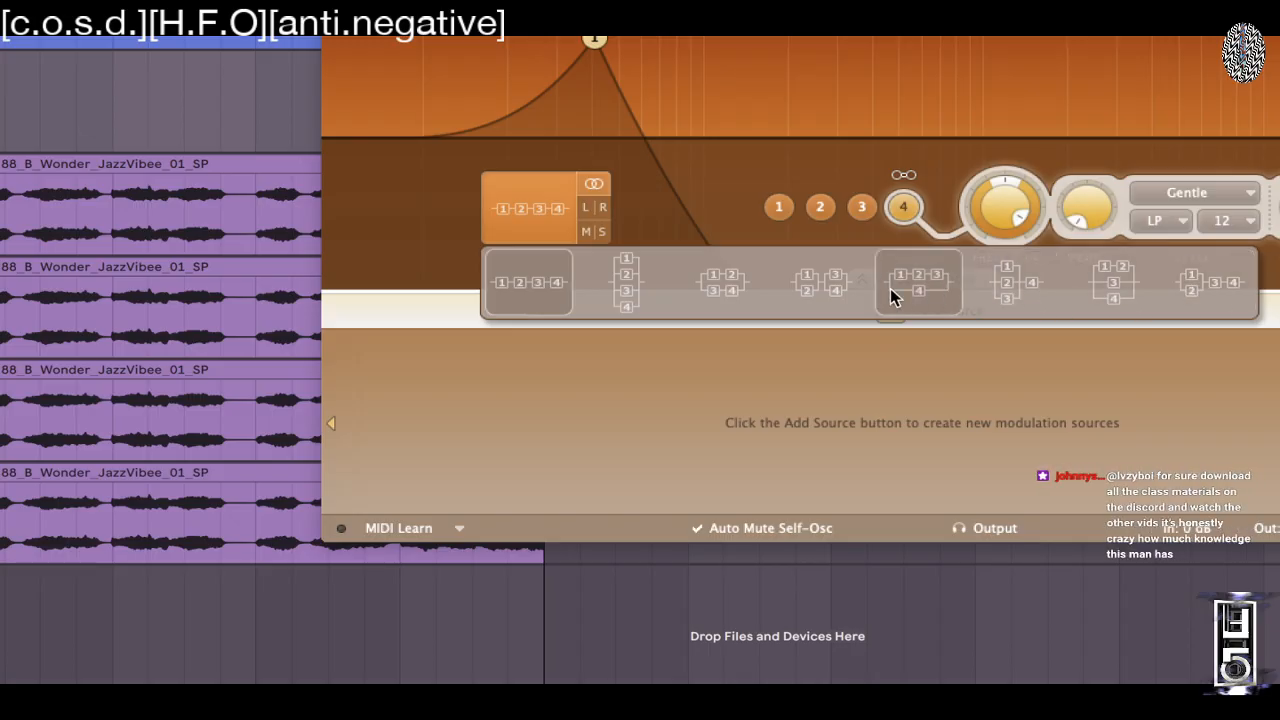
left_click(650, 282)
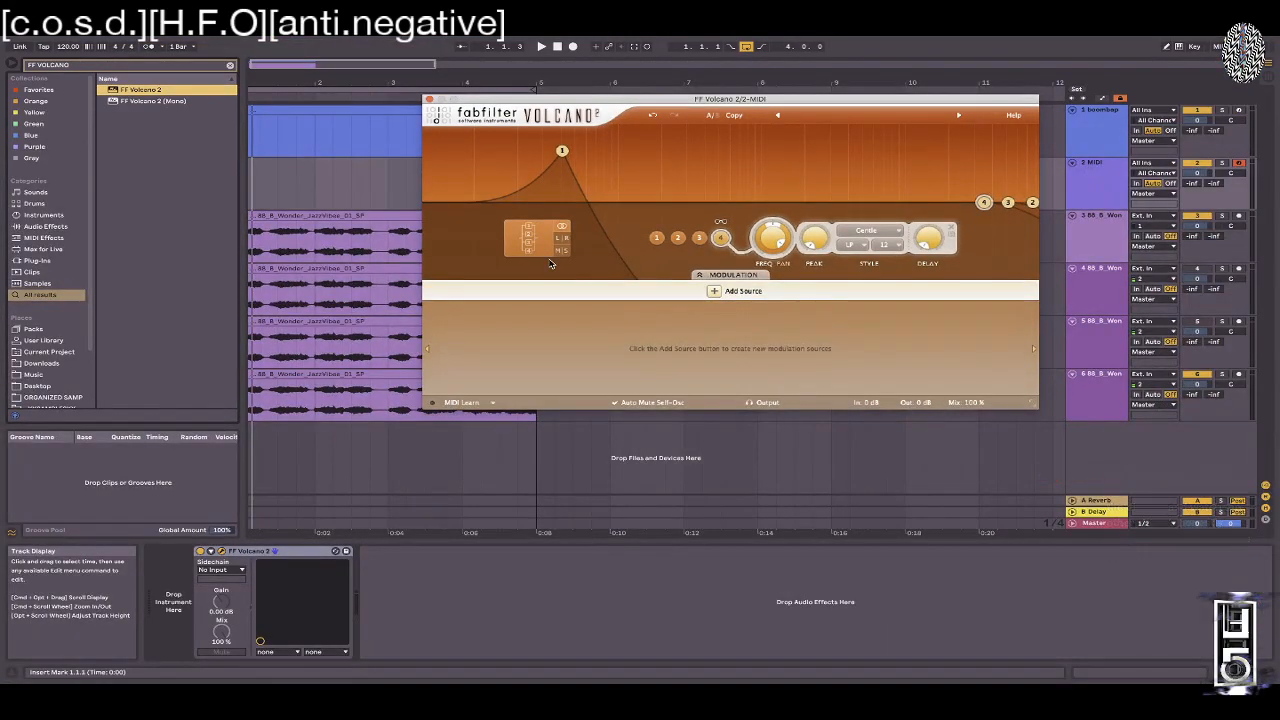
key("super+f")
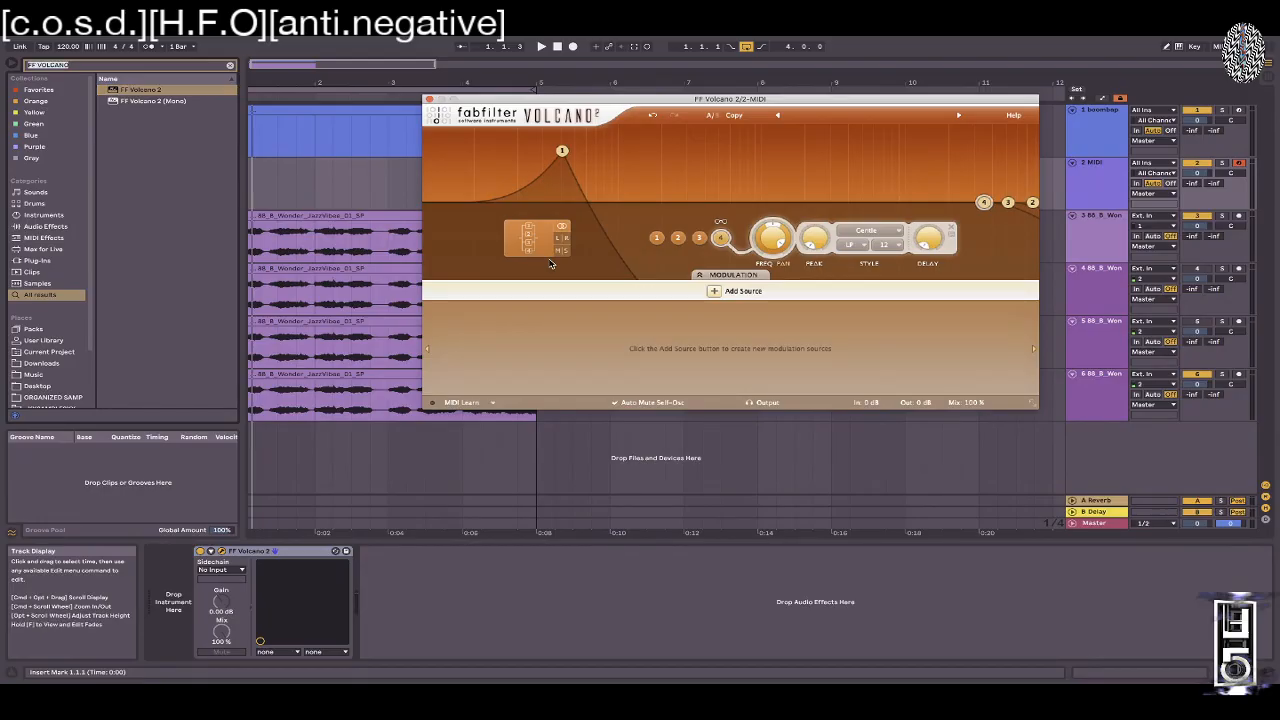
type("P")
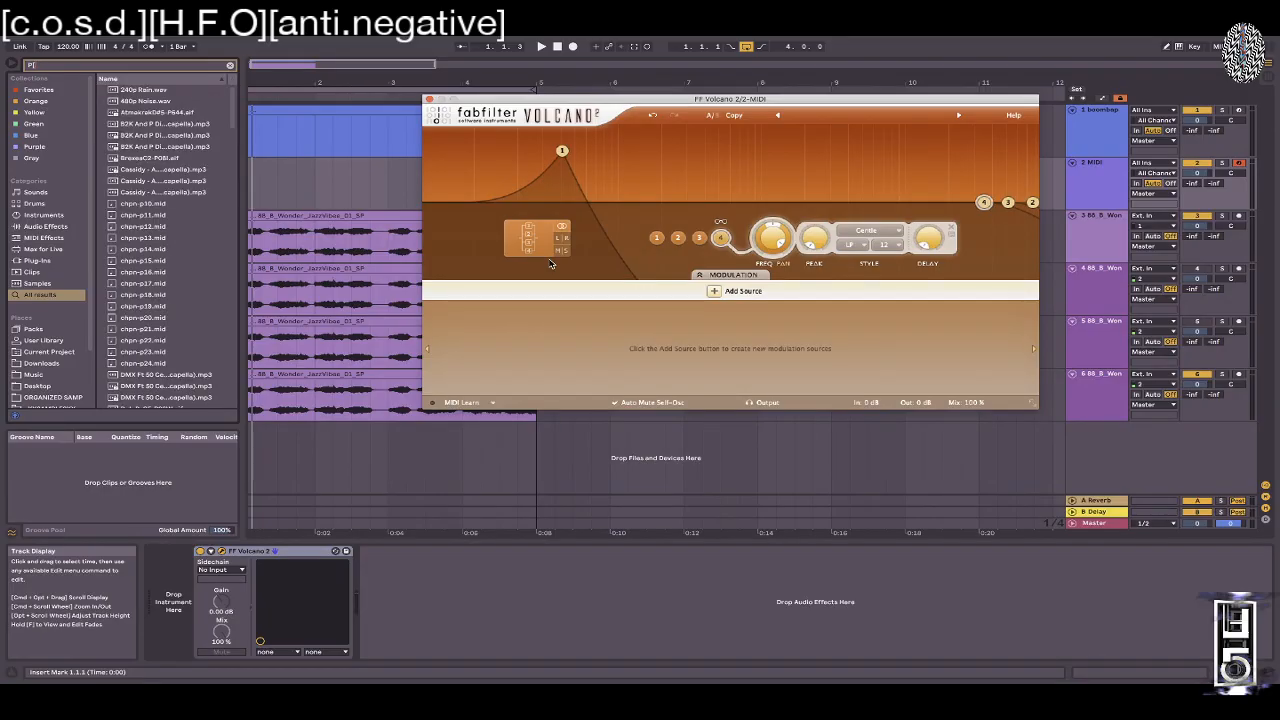
left_click_drag(46, 66, 16, 65)
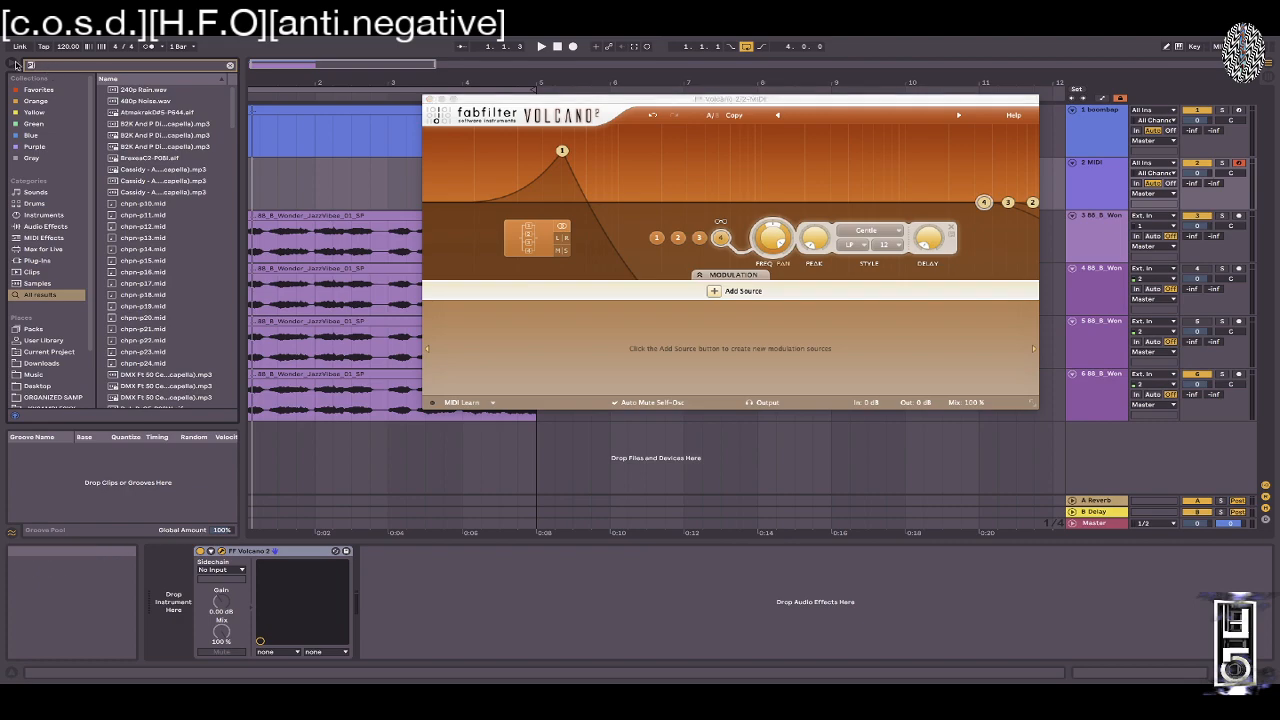
key("BackSpace")
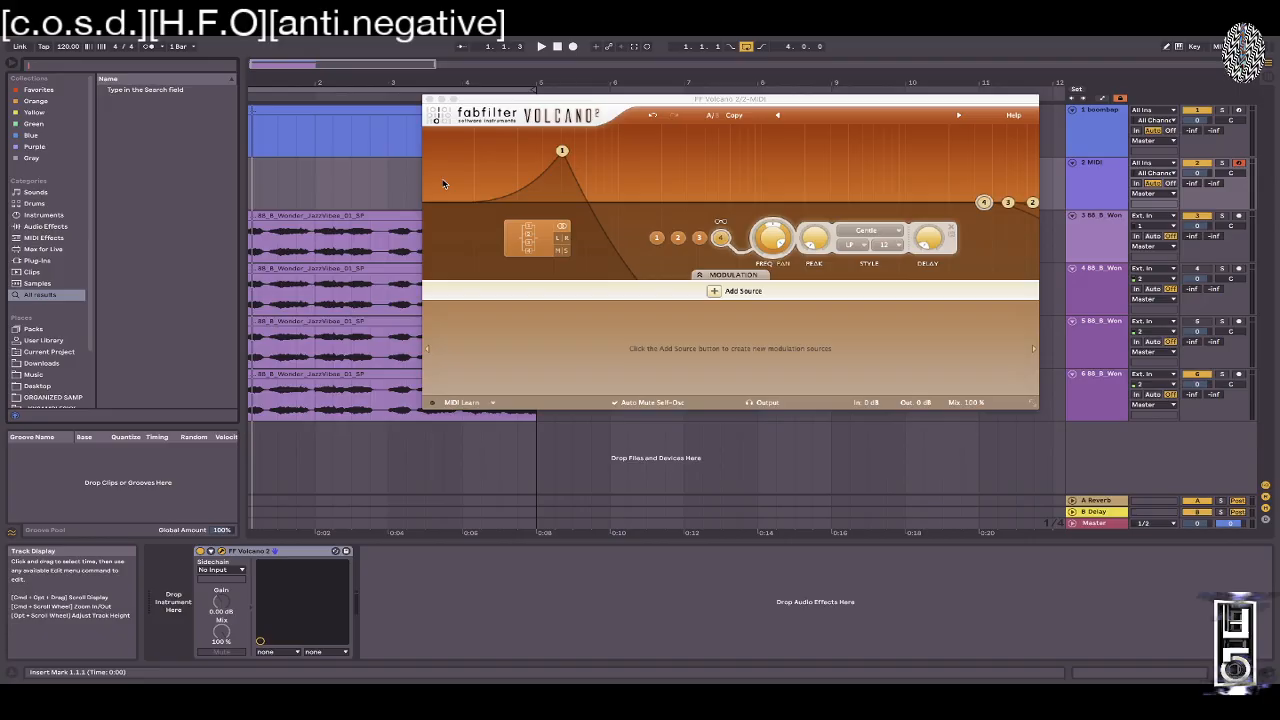
- Search the browser for OPER and insert Operator ahead of Volcano 2 on the MIDI track
key("super+f")
type("OPER")
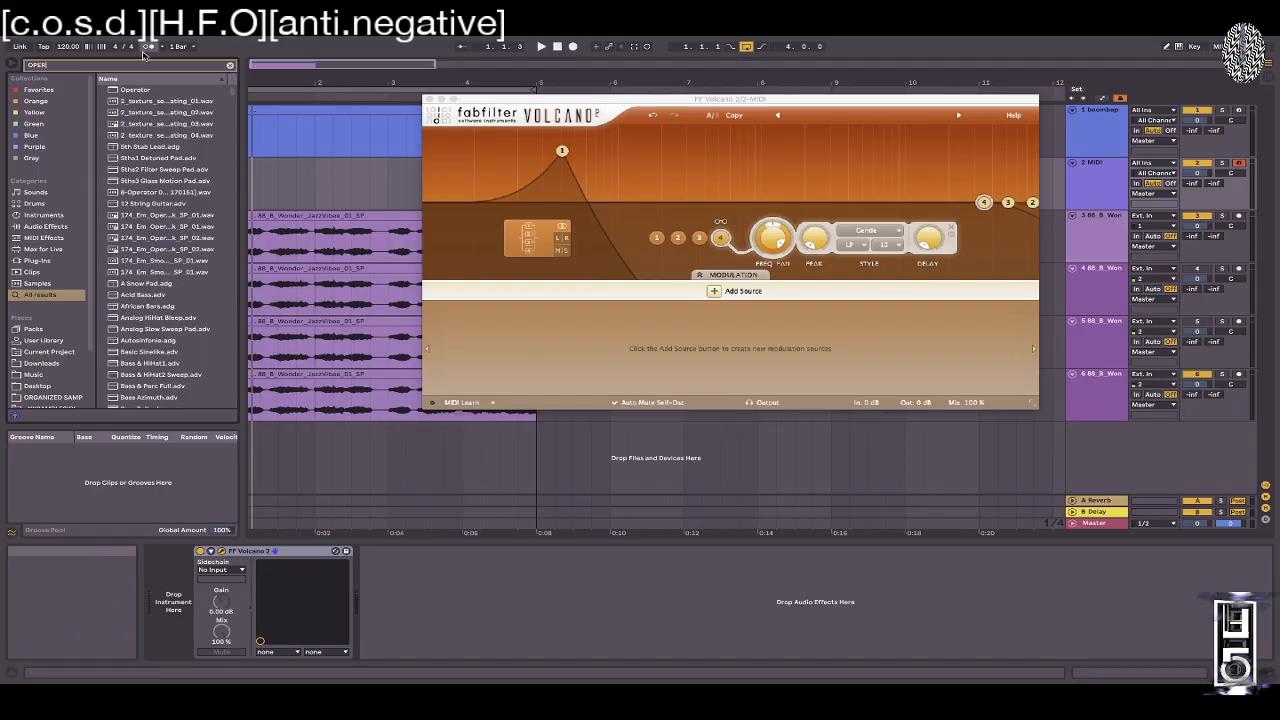
left_click_drag(138, 90, 175, 584)
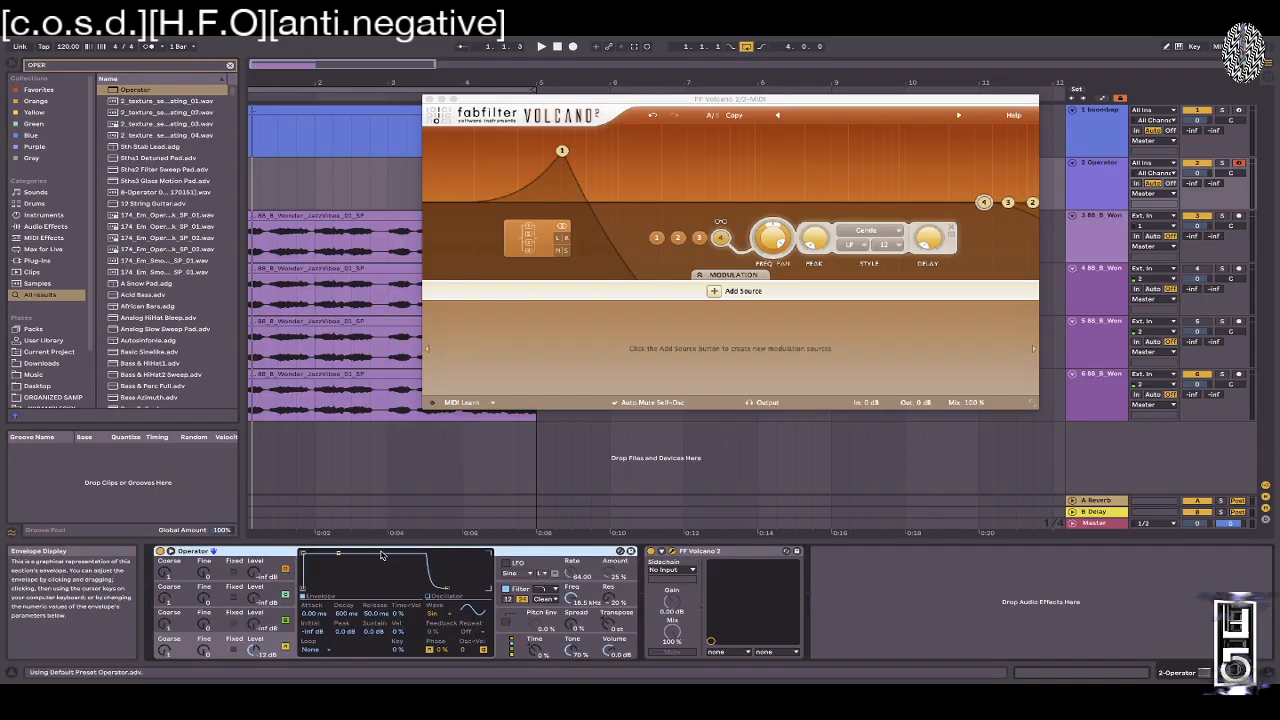
- Enable the computer MIDI keyboard, play a test note through Operator and select the Operator track
key("m")
key("a")
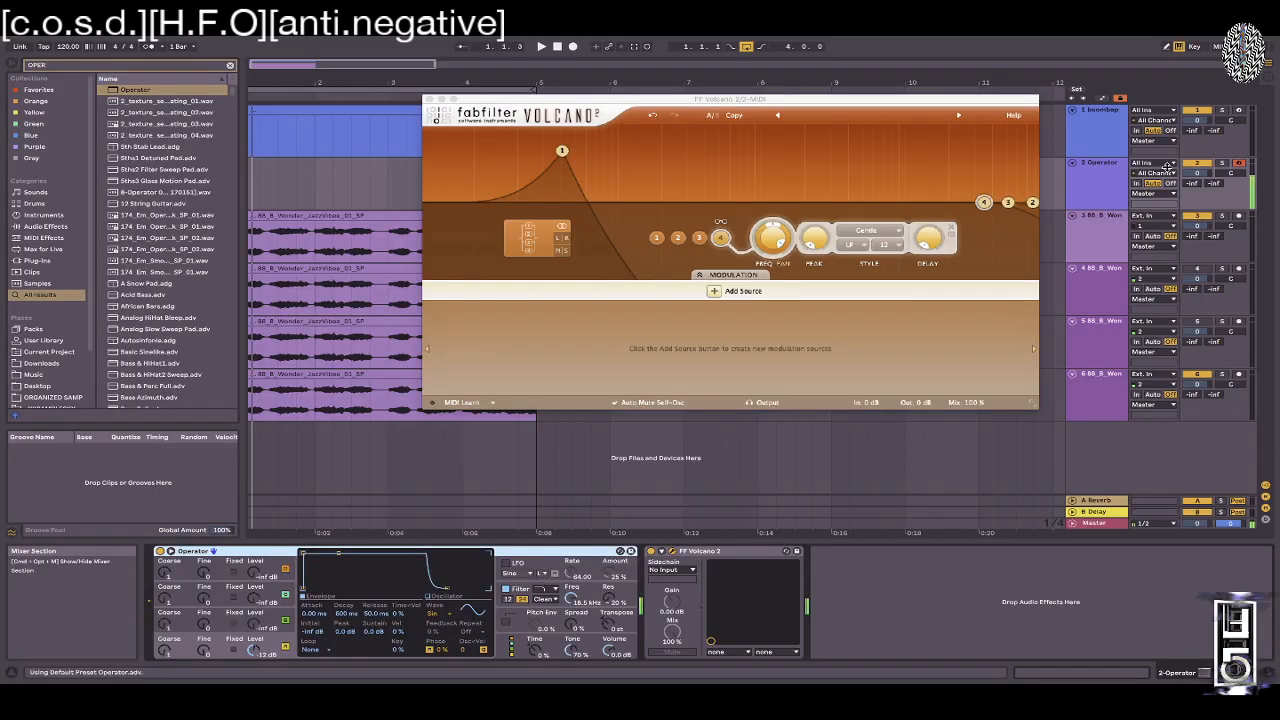
left_click(1113, 189)
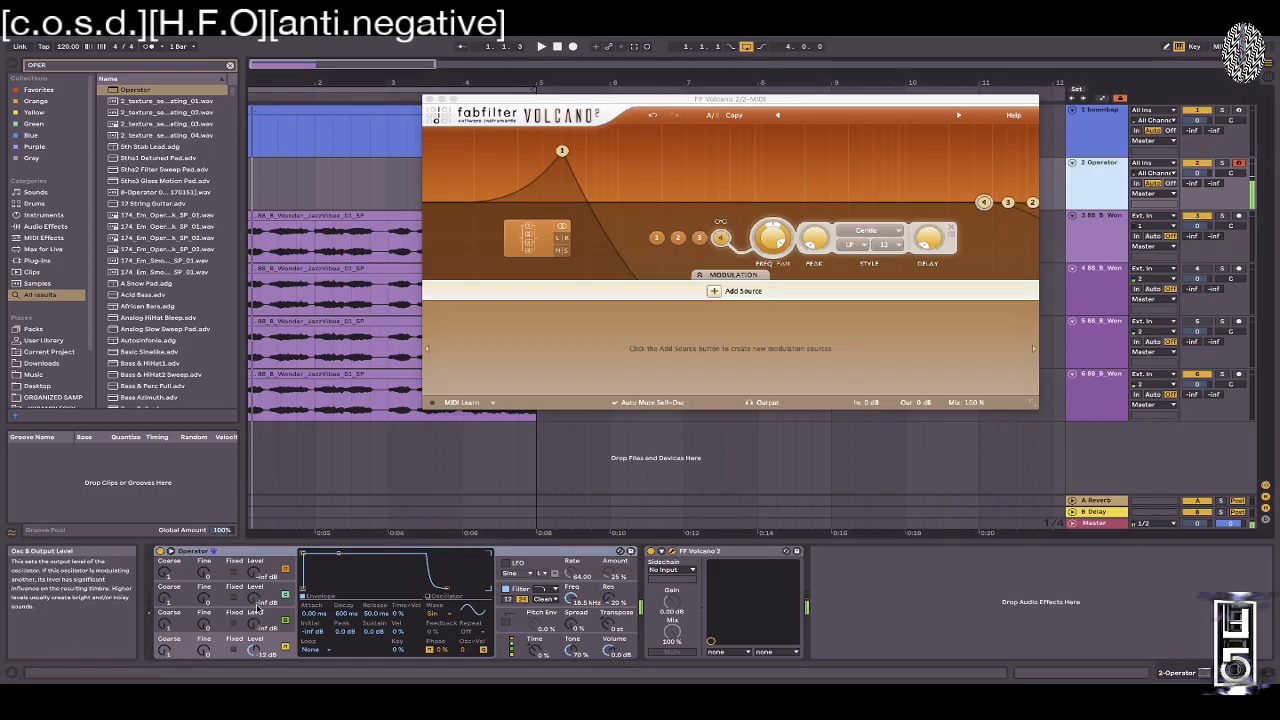
- Choose a two-by-two algorithm in Operator and set the level of oscillator C to -5.7 dB and oscillator A to -6.3 dB
left_click(494, 641)
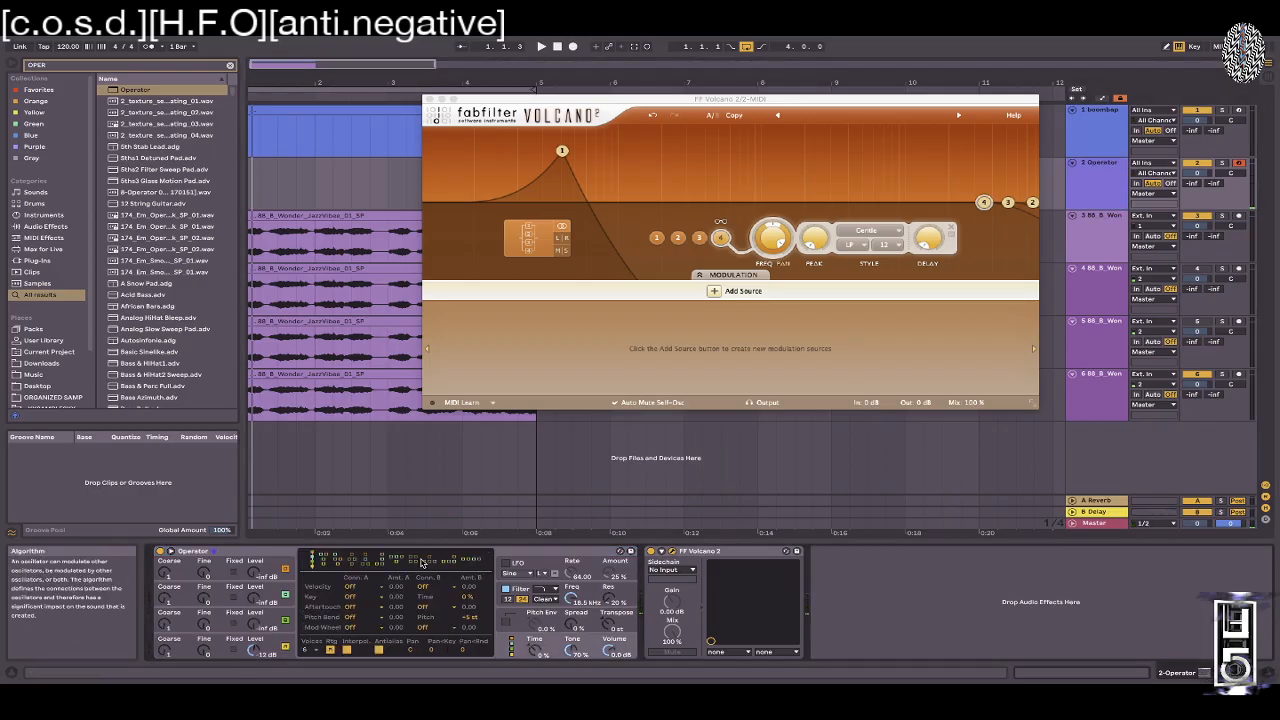
left_click_drag(264, 603, 258, 580)
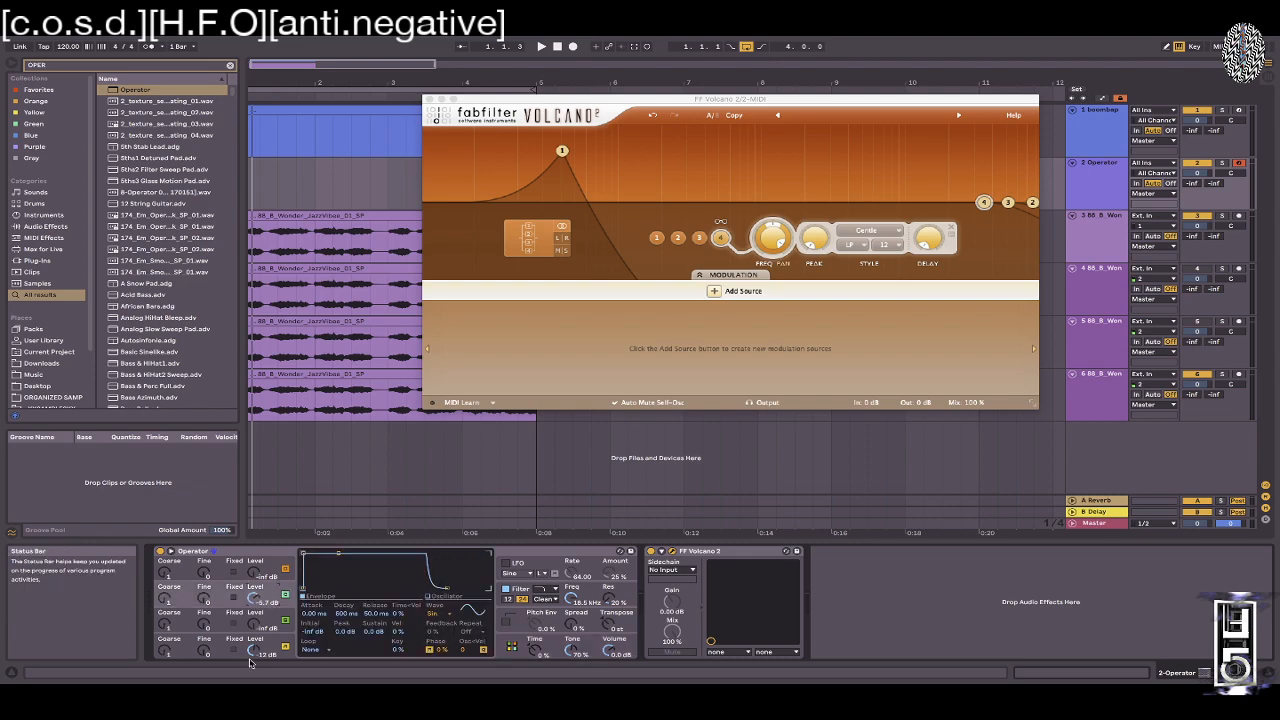
left_click_drag(255, 652, 255, 645)
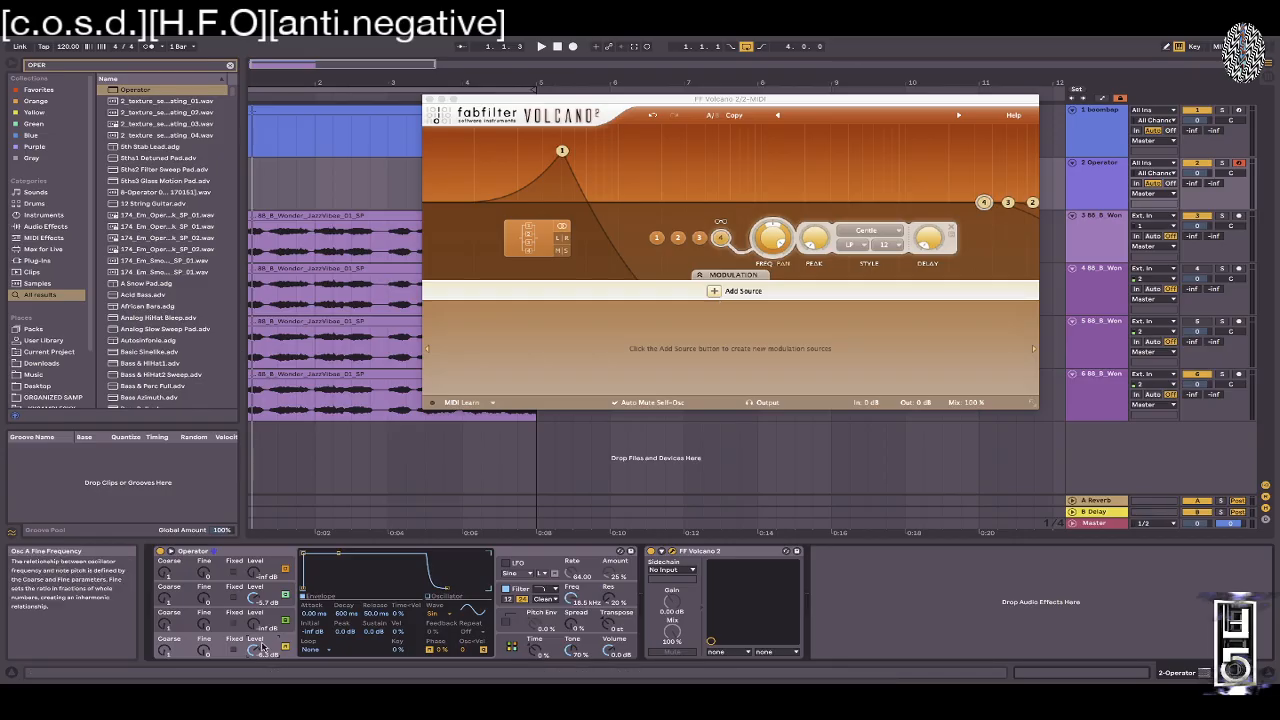
- Set the waveforms of oscillators A and C in Operator to Saw D
left_click(436, 616)
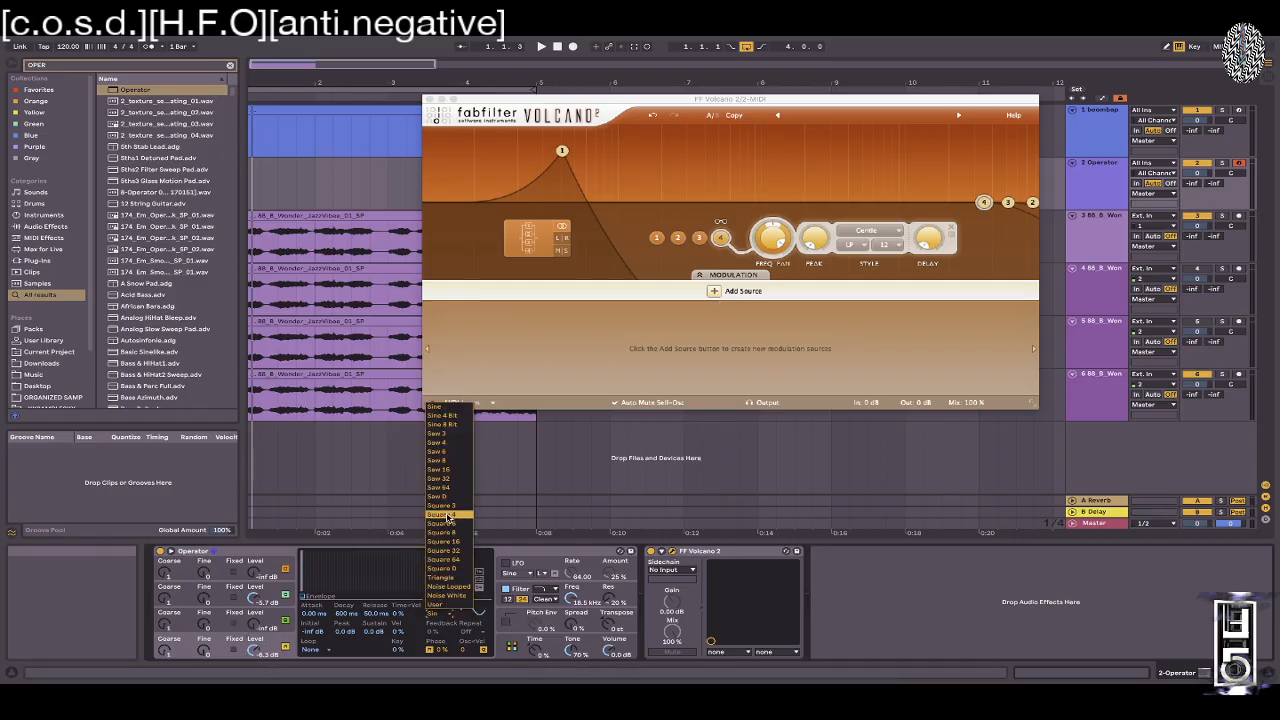
left_click(449, 496)
left_click(268, 588)
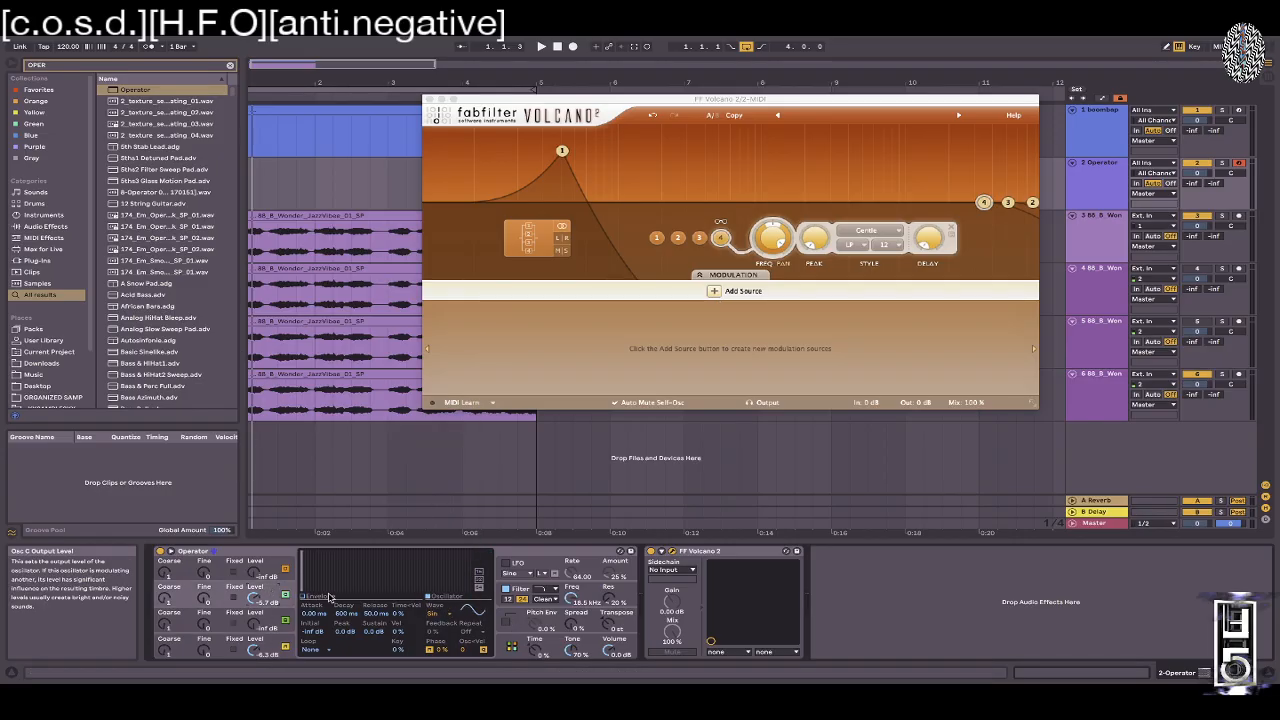
left_click(436, 614)
left_click(449, 500)
- Set oscillator C's fine tuning to 18, bring oscillators B and D to -21 dB and sweep Operator's filter frequency
left_click_drag(205, 598, 205, 579)
left_click_drag(571, 599, 571, 626)
left_click_drag(254, 624, 254, 551)
left_click_drag(255, 625, 254, 627)
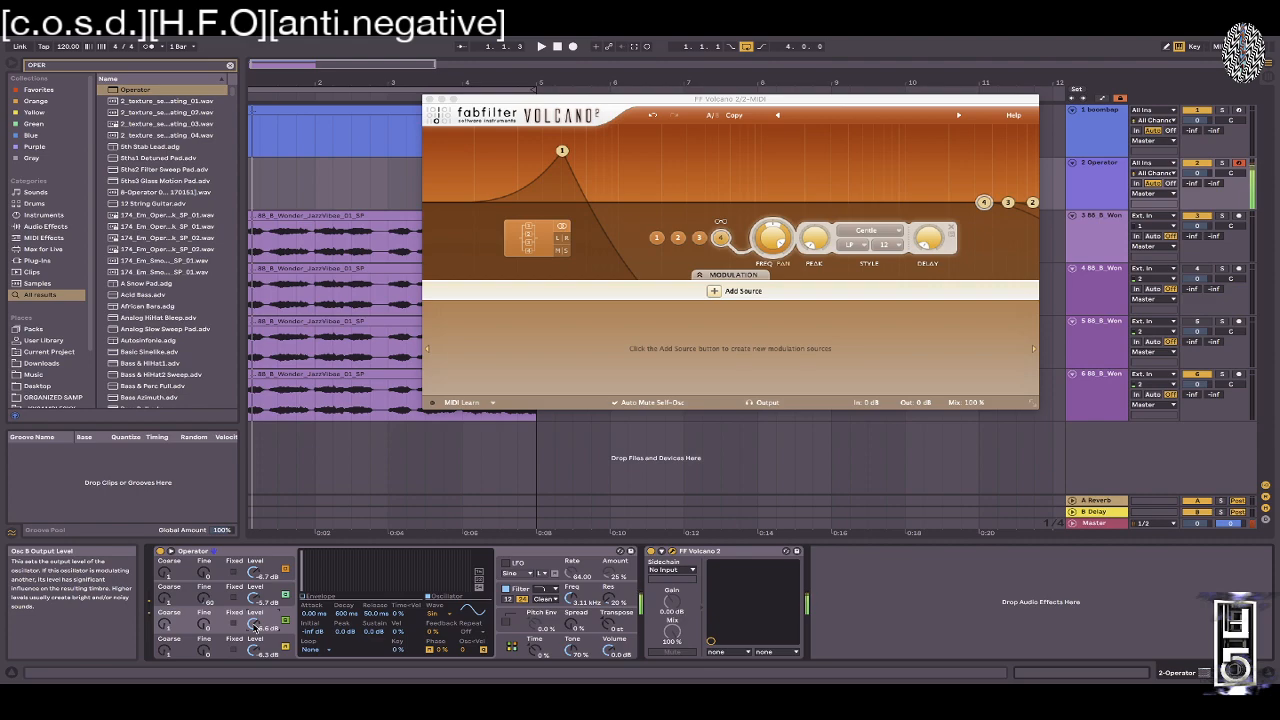
left_click_drag(208, 620, 257, 646)
left_click_drag(566, 603, 568, 601)
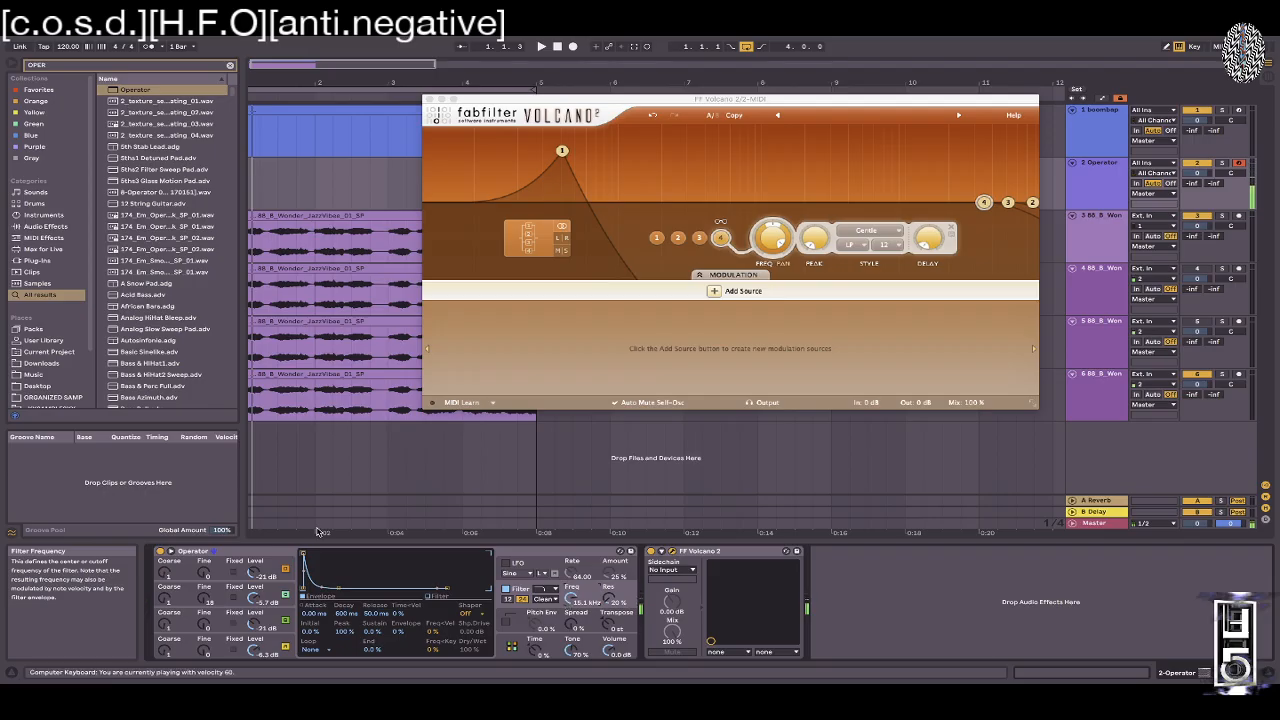
- Group Operator into an Instrument Rack and add a second Operator as a parallel chain
left_click(286, 553)
key("ctrl+g")
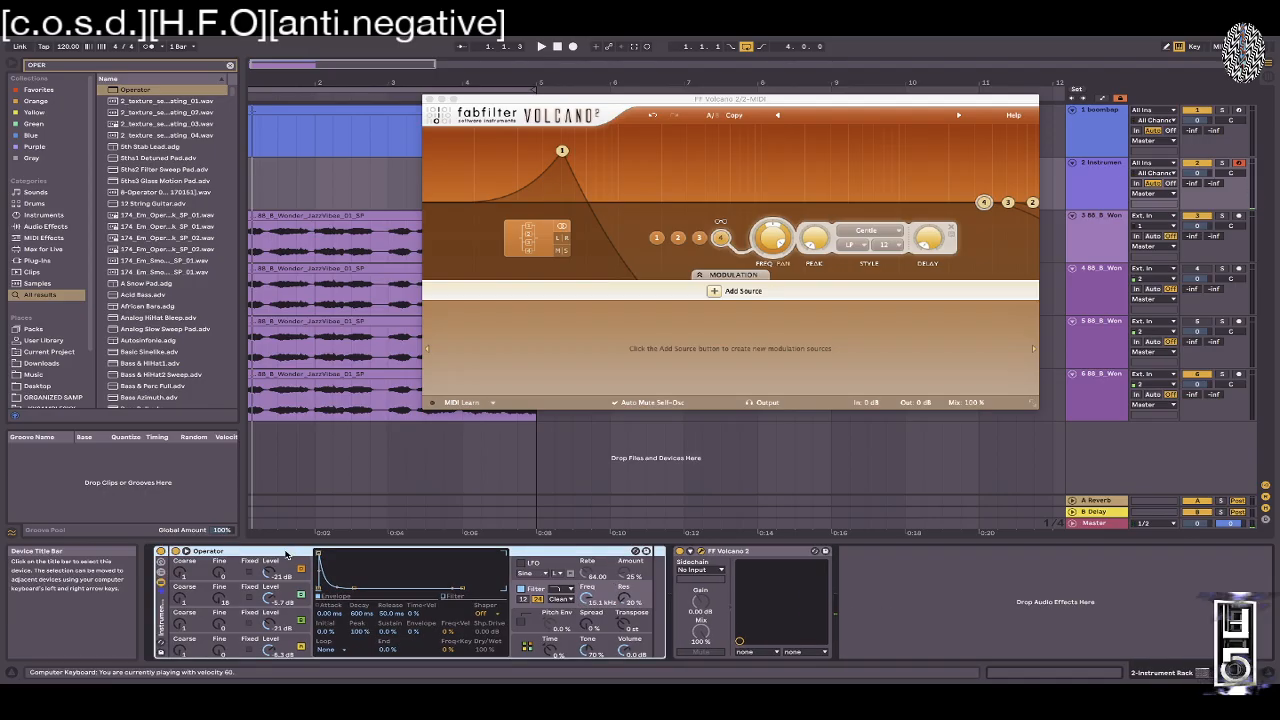
left_click(196, 581)
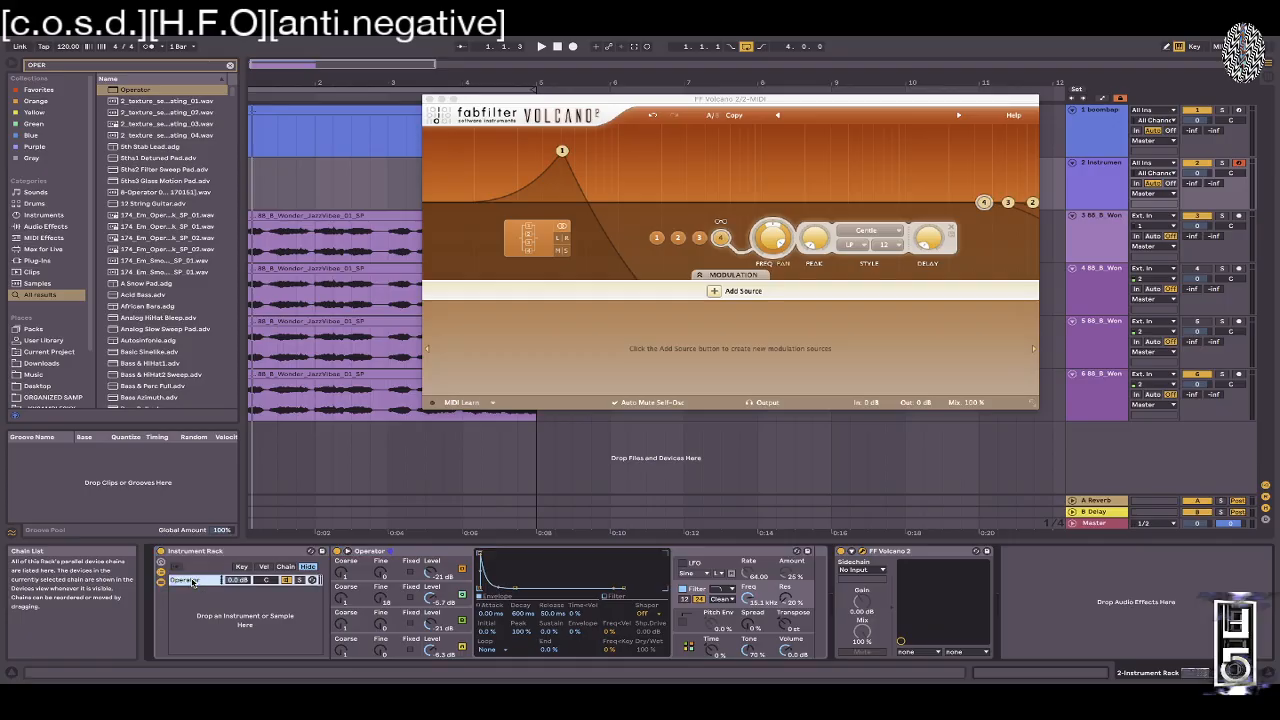
left_click_drag(140, 92, 250, 635)
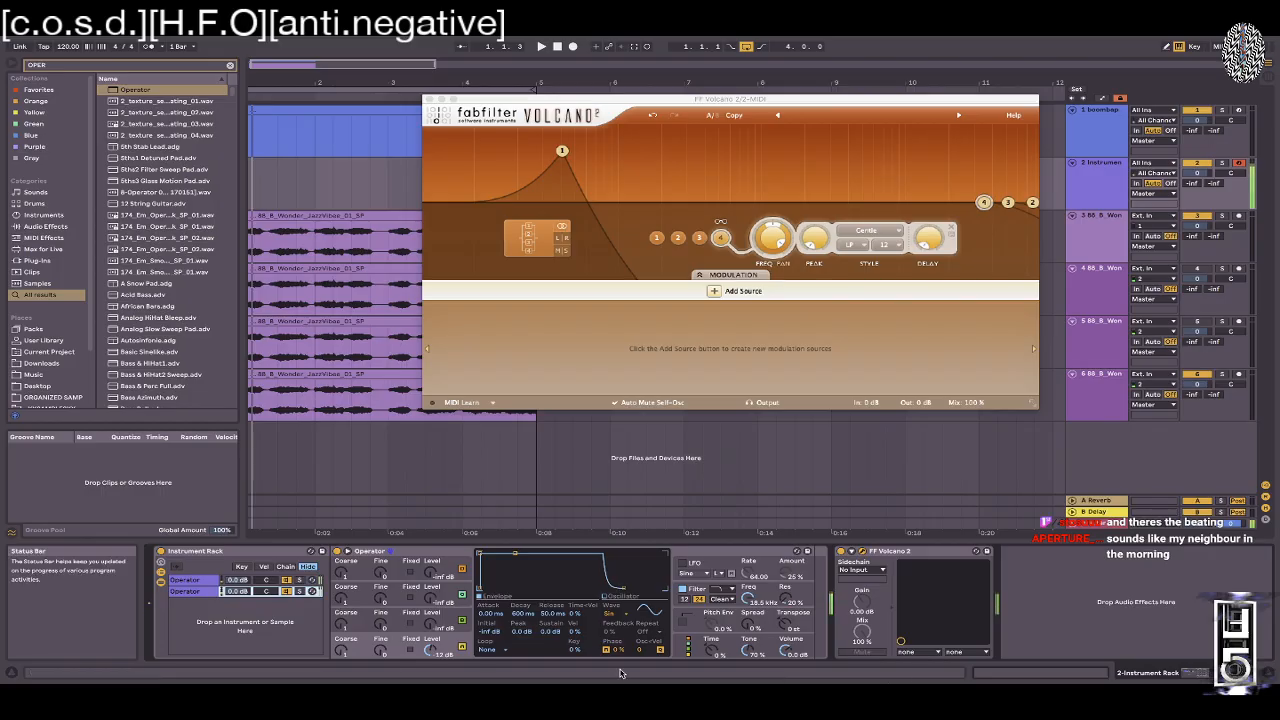
- Transpose the second Operator to -12 st and show its global settings
left_click(792, 628)
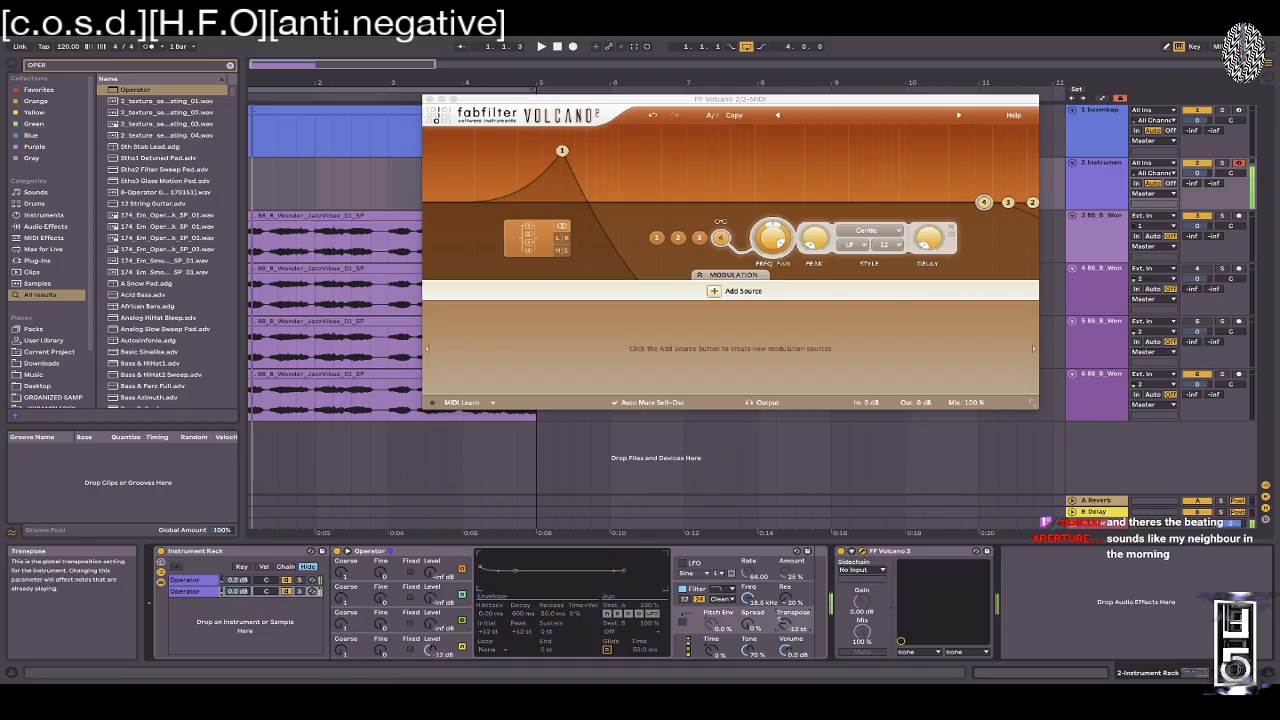
left_click_drag(785, 624, 785, 618)
left_click(792, 647)
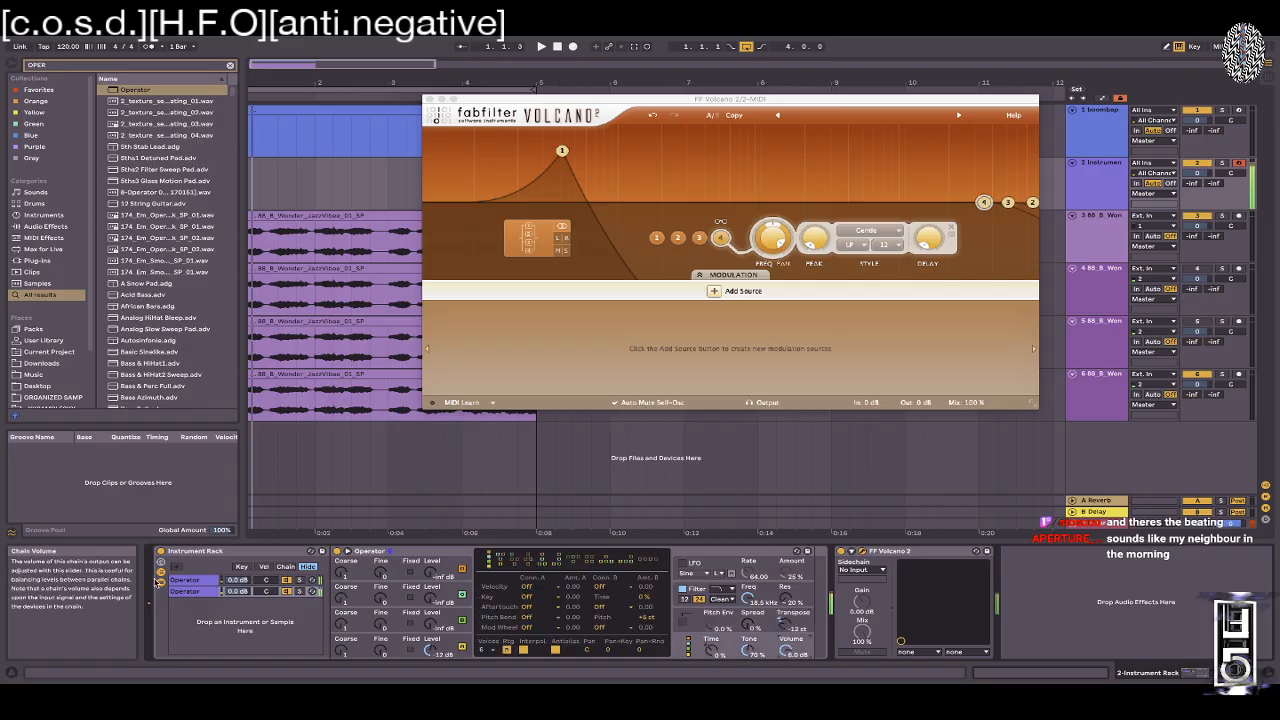
- Change the first Operator's filter type to high-pass and lower its cutoff frequency
left_click(195, 581)
left_click(728, 589)
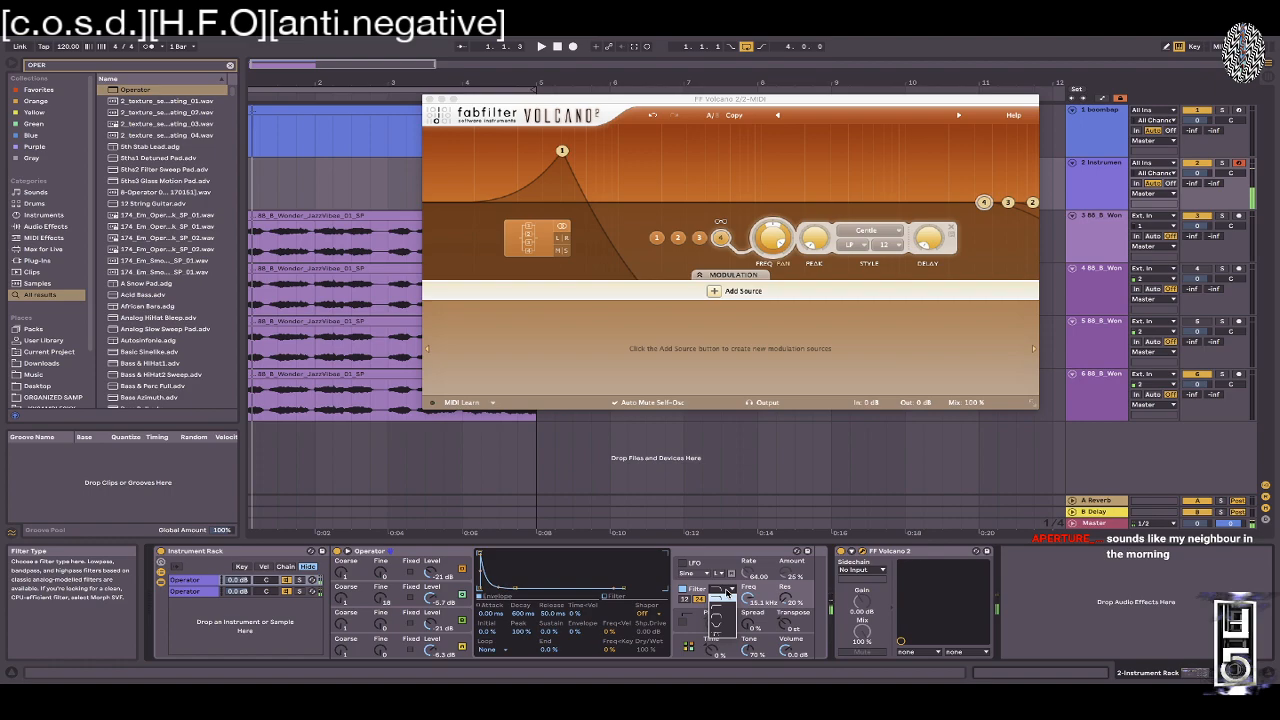
left_click(726, 607)
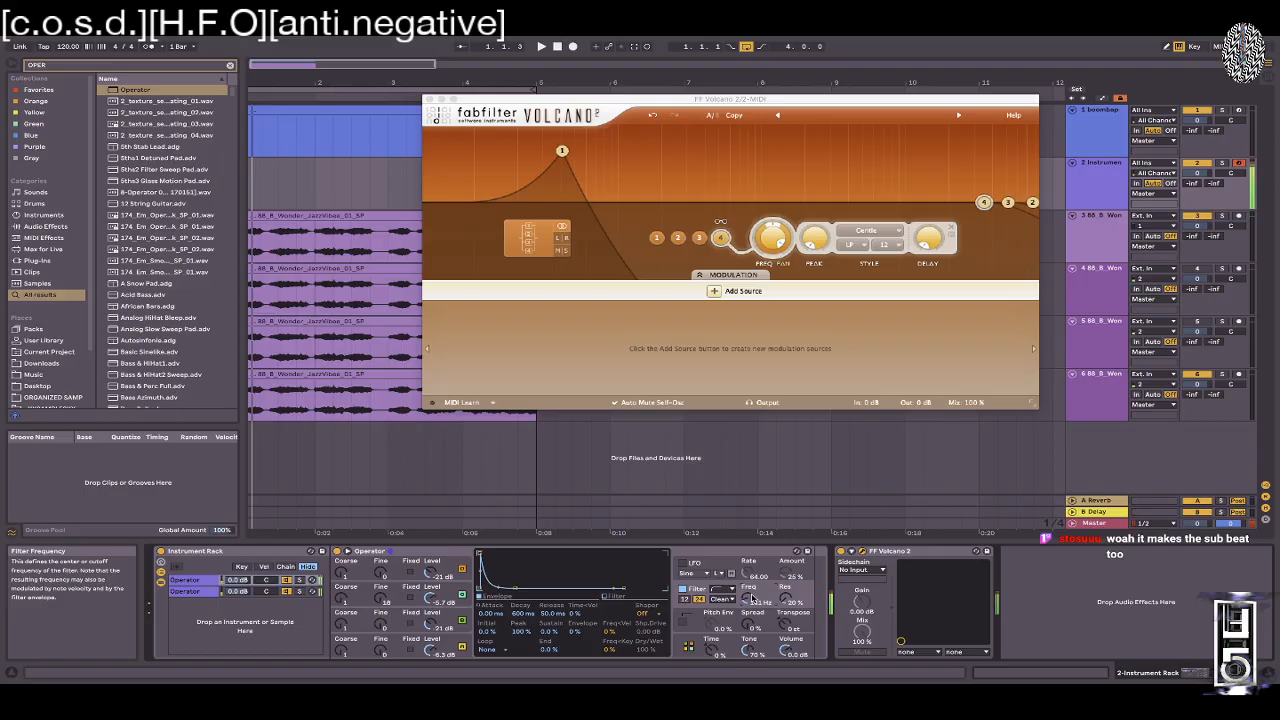
- Limit both Operator chains in the rack to 1 voice each
left_click(740, 646)
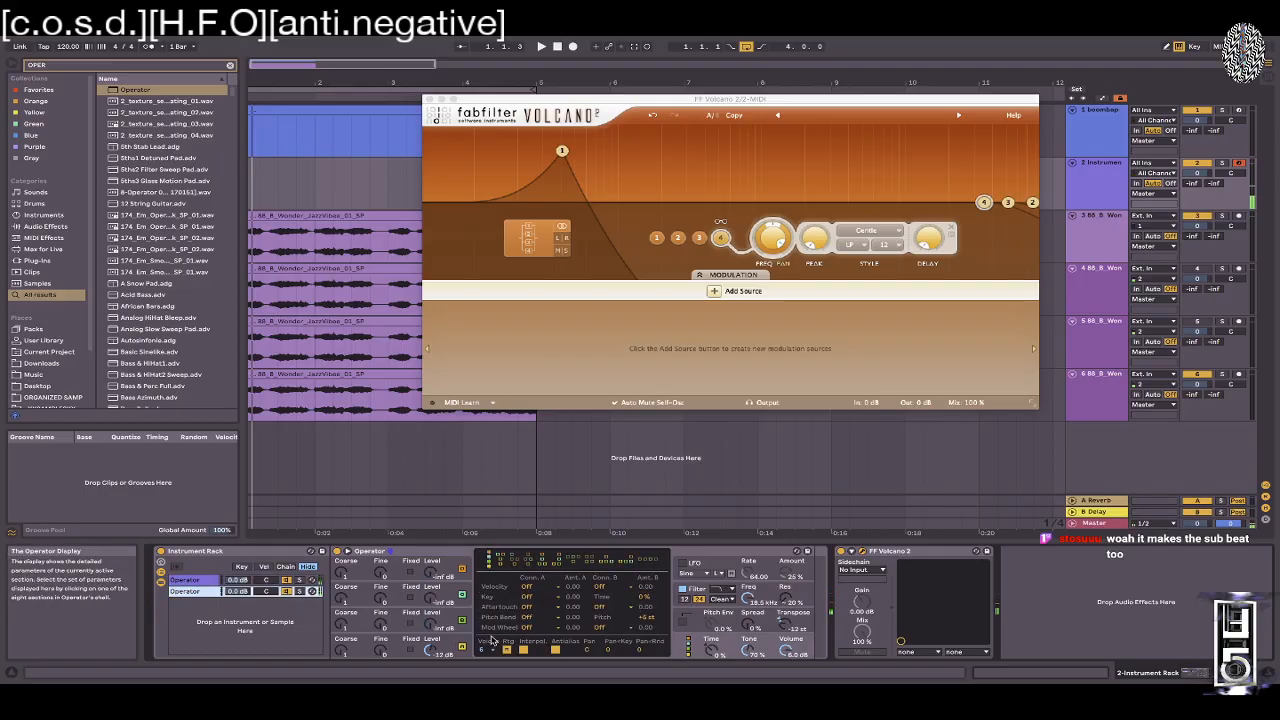
left_click(487, 650)
left_click(479, 536)
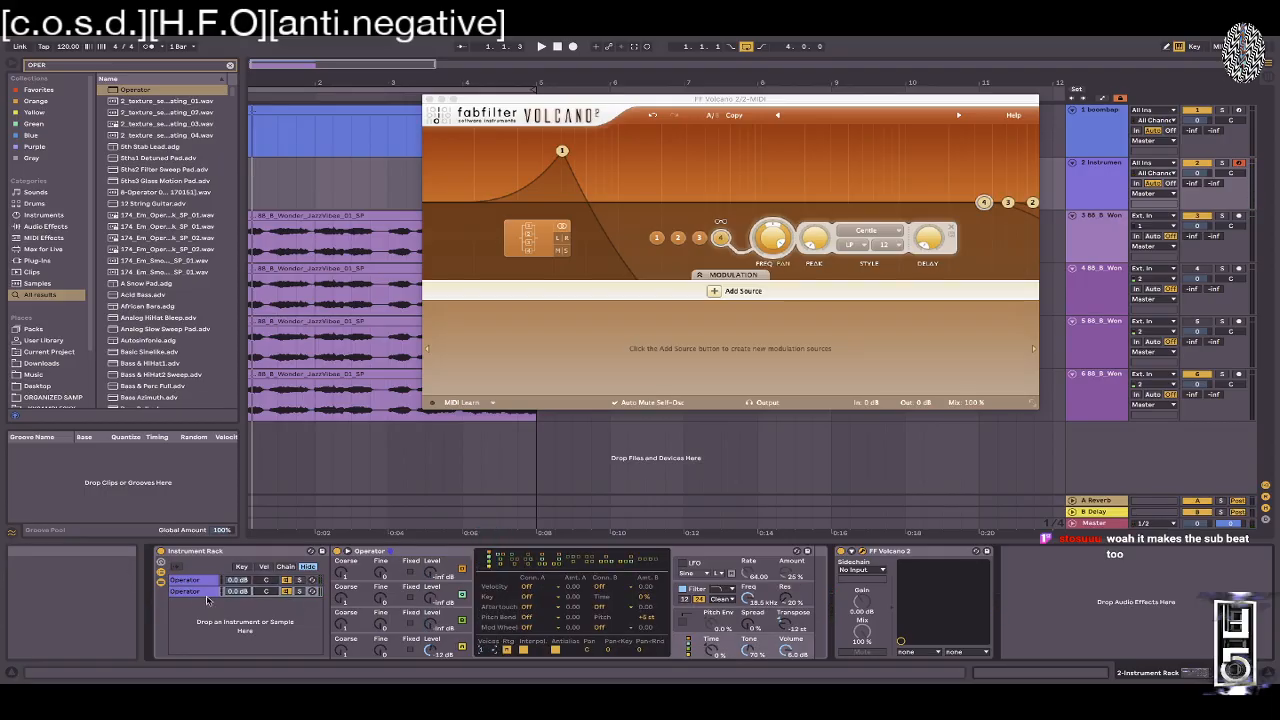
left_click(200, 580)
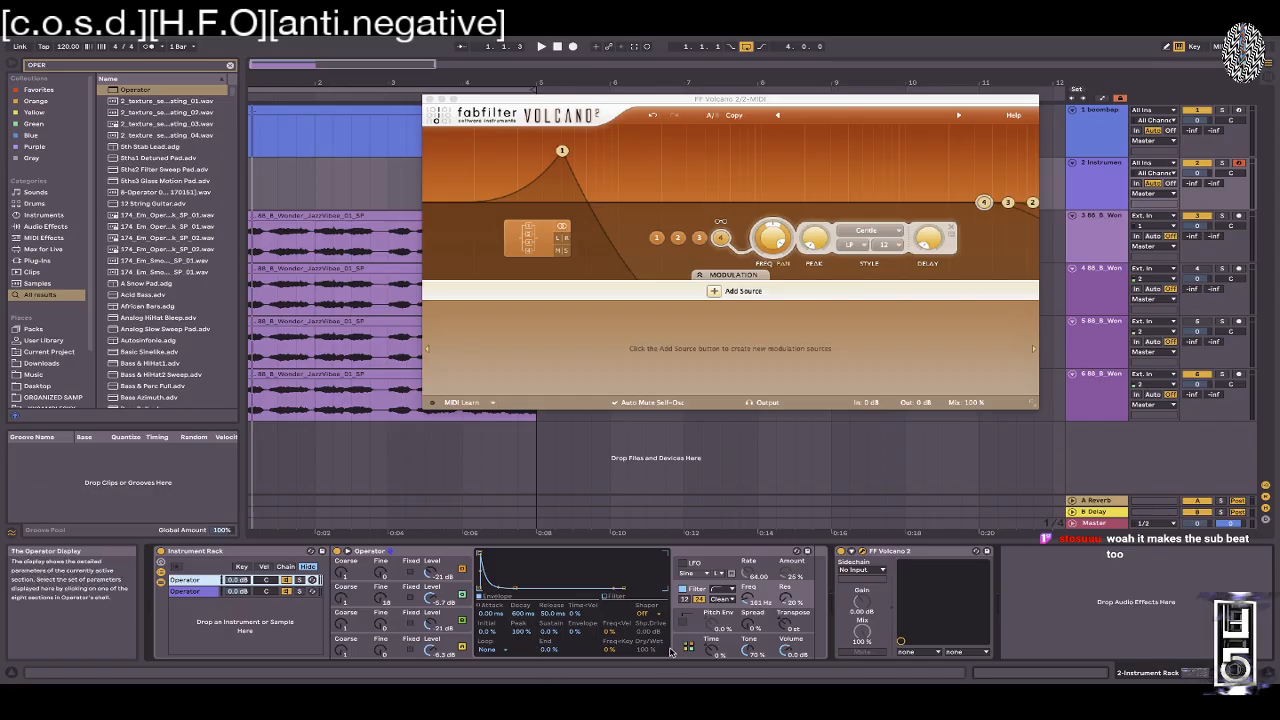
left_click(700, 645)
left_click(487, 650)
left_click(487, 538)
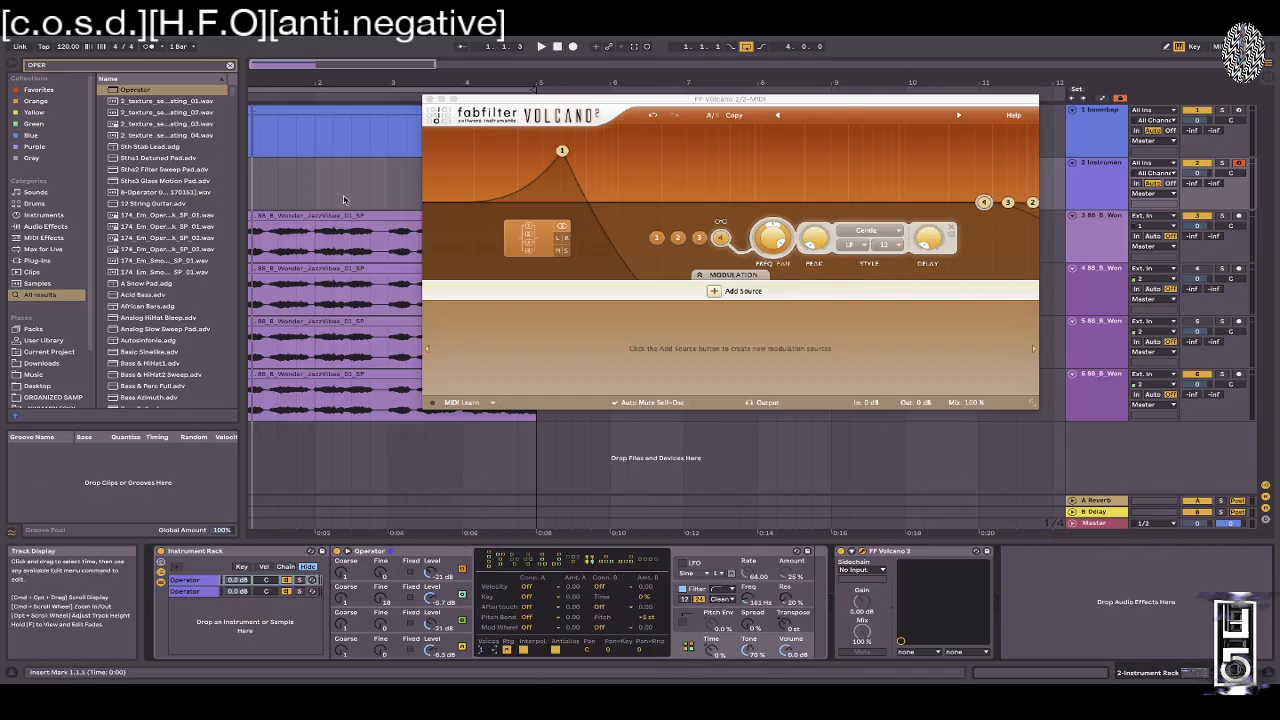
- Spread Volcano 2's filters from low to high in the order 3, 1, 4, 2, raising the peaks of filters 2, 3 and 4
left_click_drag(563, 151, 530, 152)
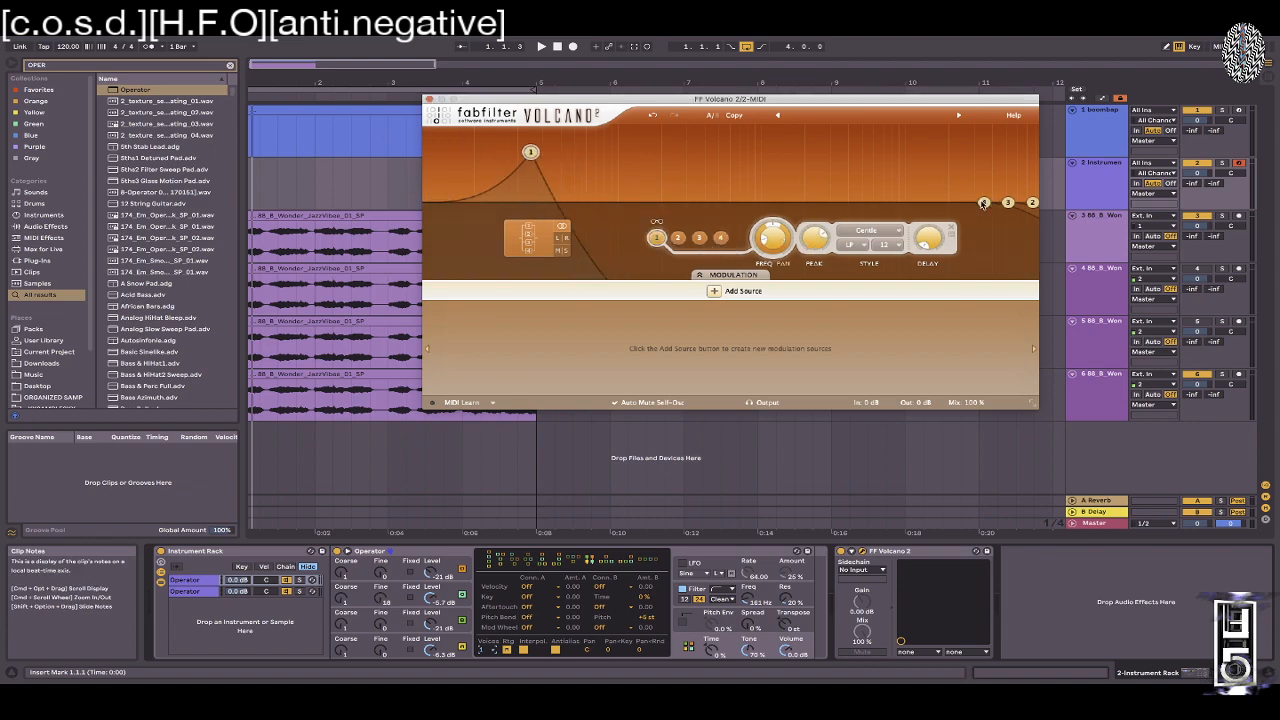
left_click_drag(1008, 203, 429, 131)
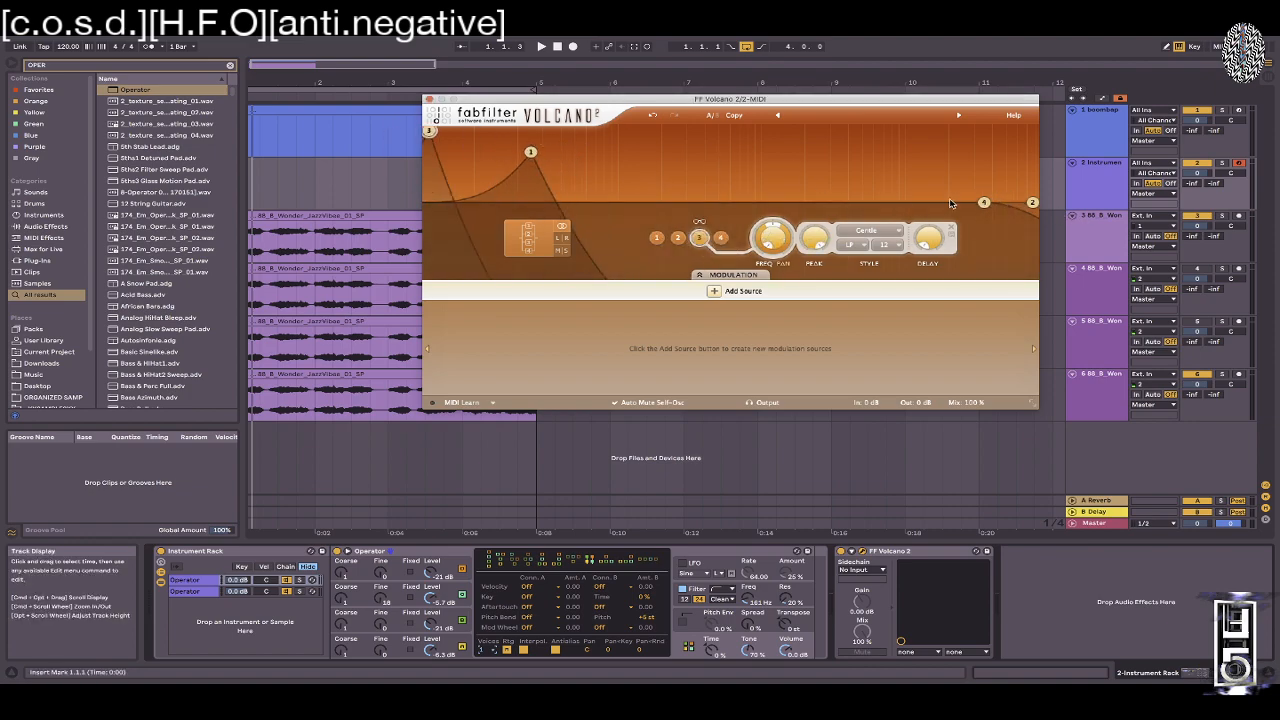
left_click(982, 203)
left_click_drag(982, 203, 634, 158)
left_click_drag(1033, 202, 703, 137)
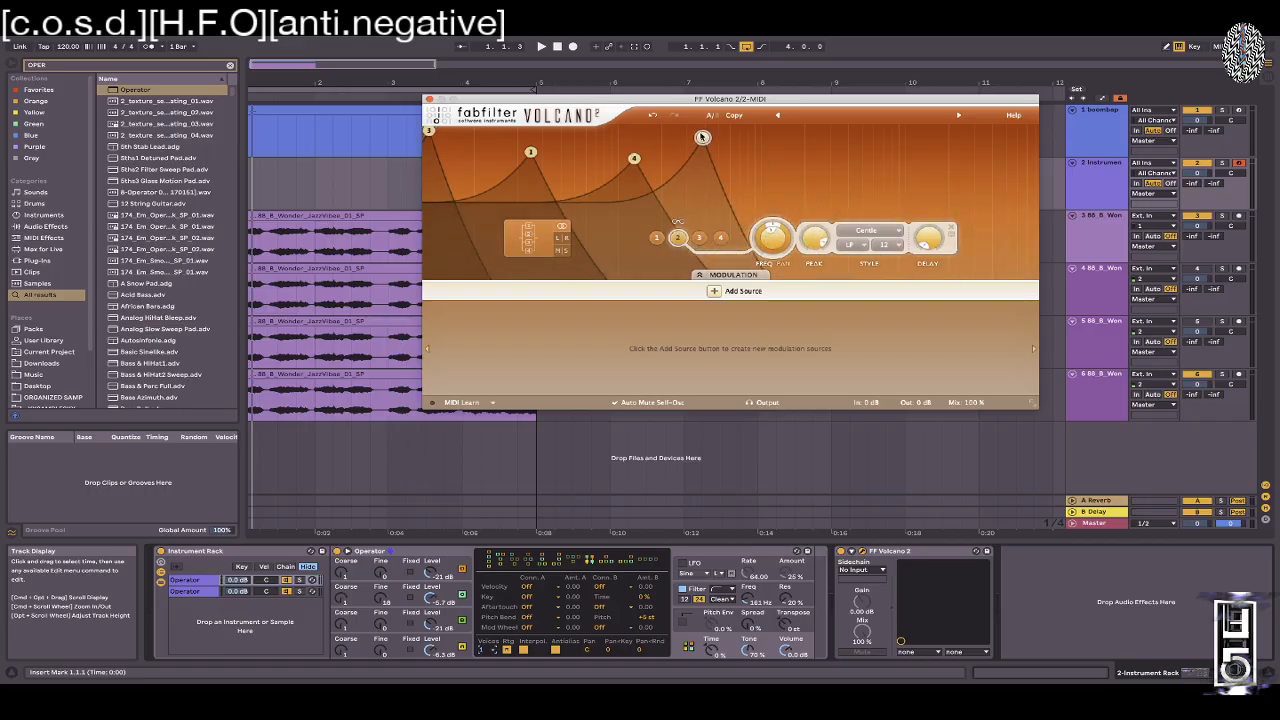
- Switch filter 2 to HP and reposition filter 4 beside filter 3, filter 1 in the mids and filter 2 in the highs
left_click(850, 244)
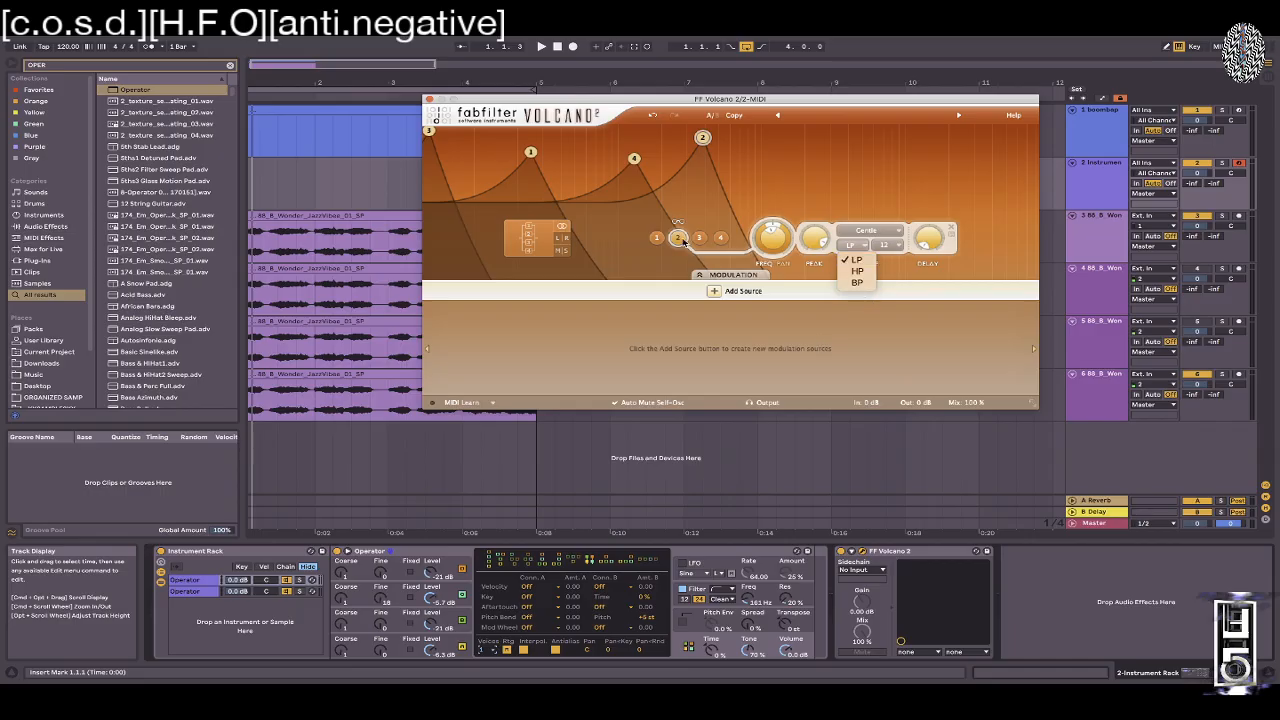
left_click(858, 271)
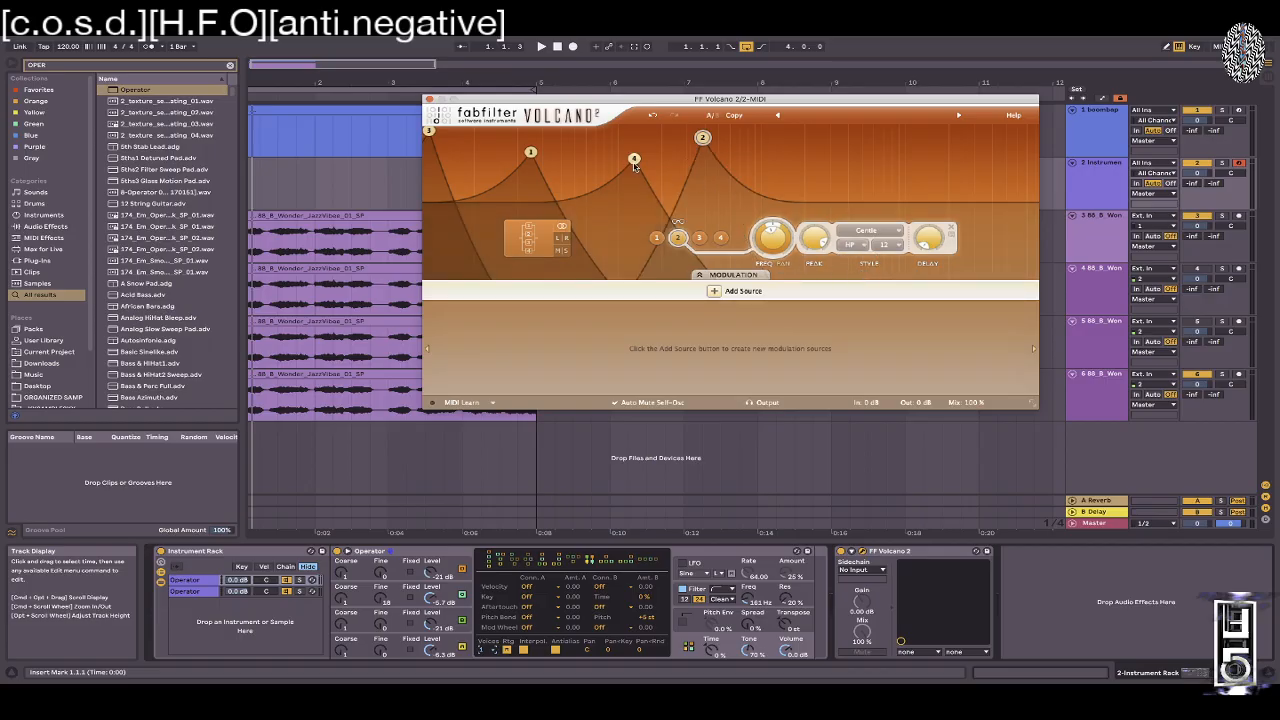
left_click_drag(634, 158, 434, 147)
left_click_drag(521, 149, 570, 131)
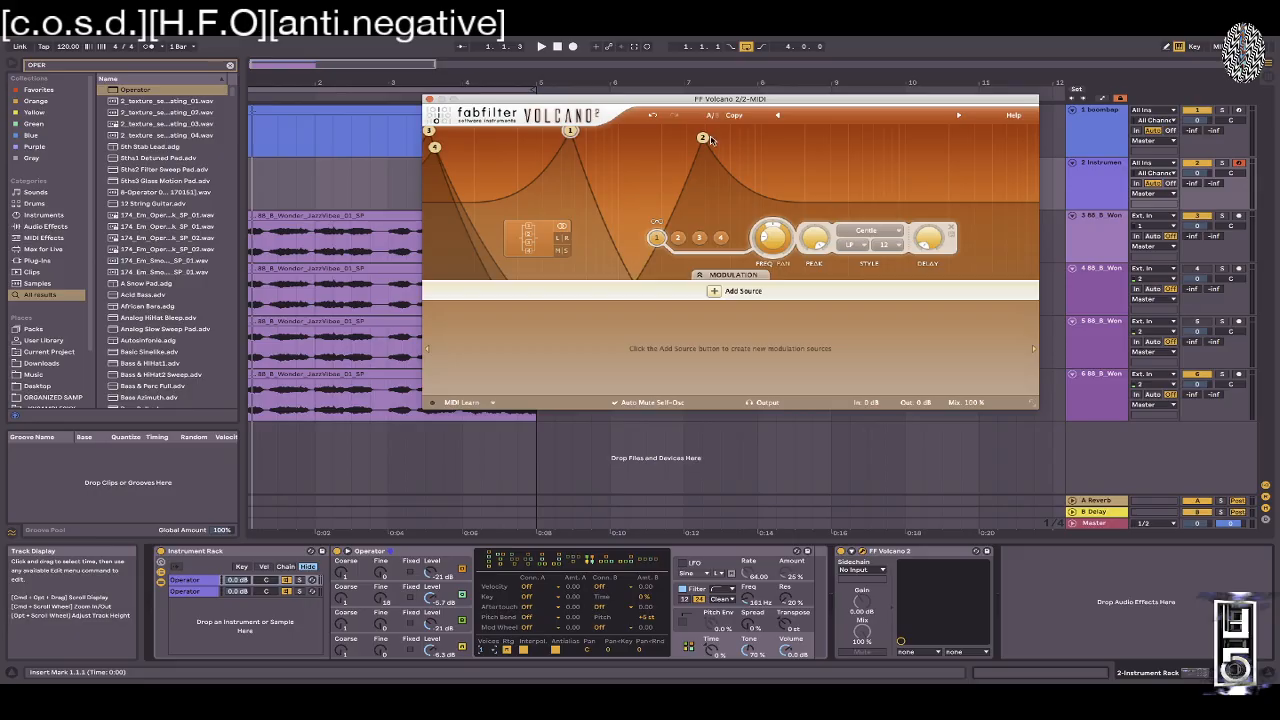
left_click_drag(704, 138, 936, 152)
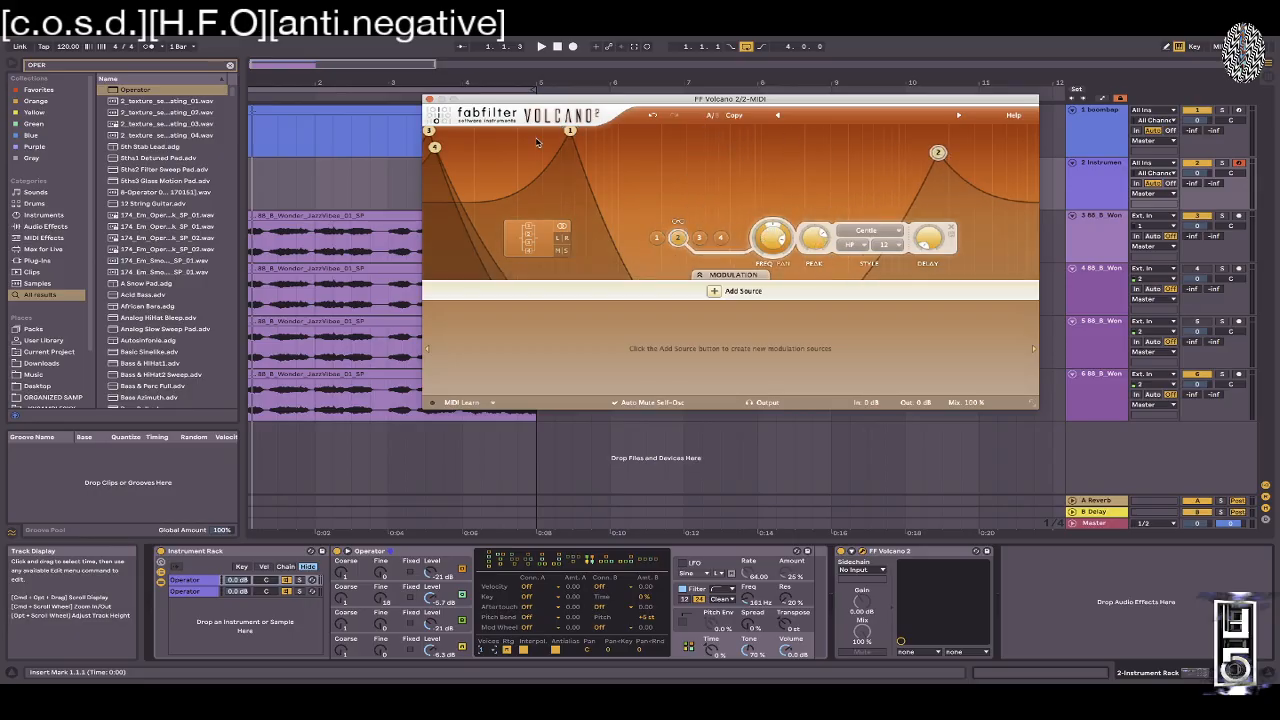
left_click_drag(576, 136, 678, 79)
- Search the browser for SAT and insert Saturator after Volcano 2
key("super+f")
type("at")
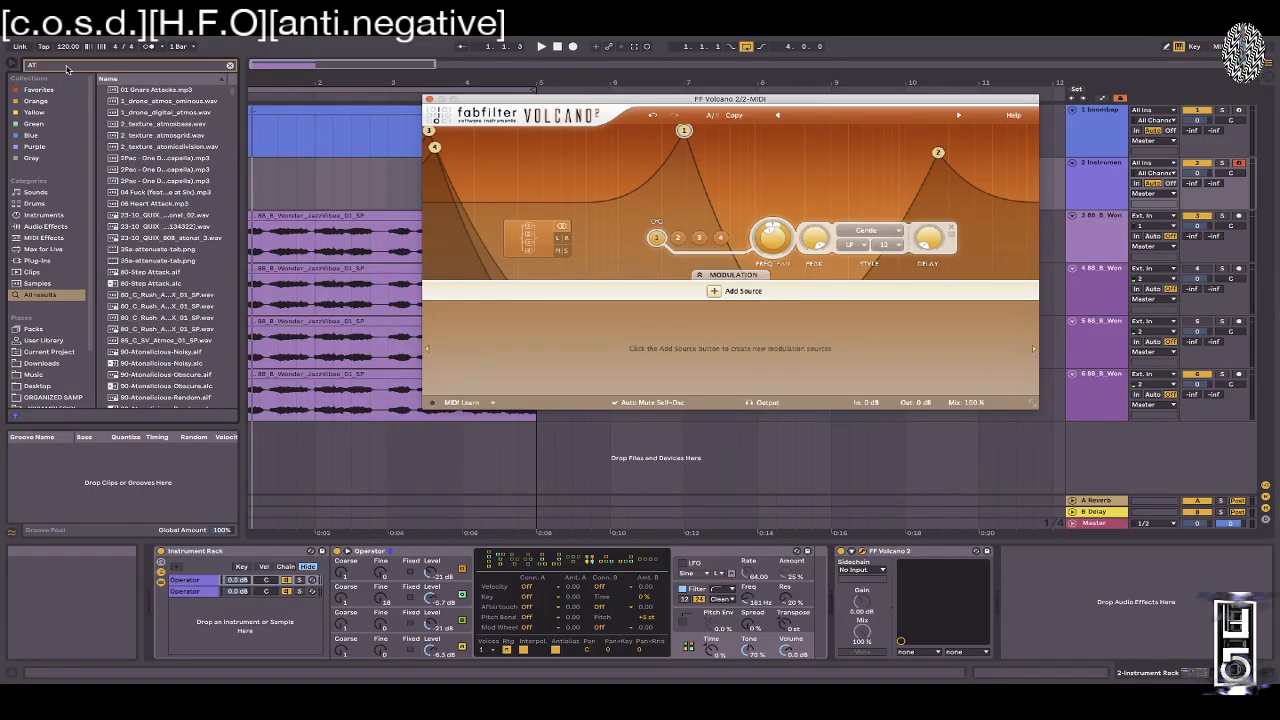
left_click(80, 66)
type("SAT")
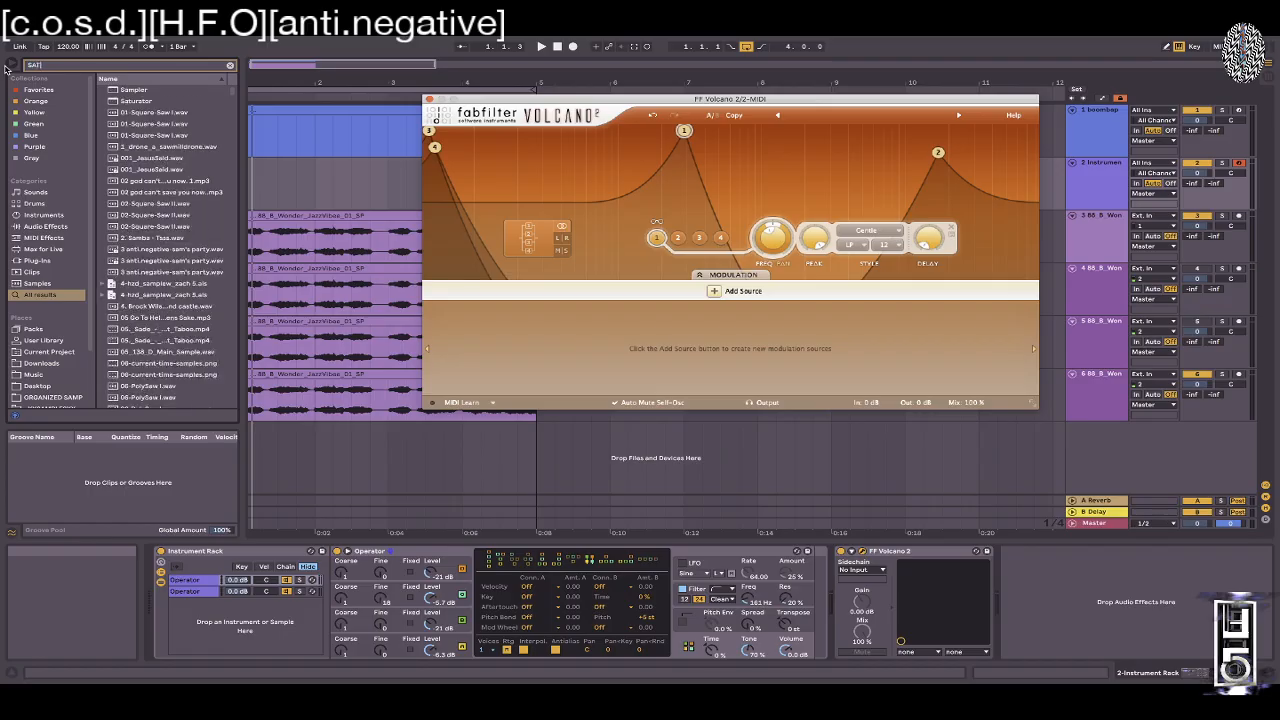
double_click(168, 92)
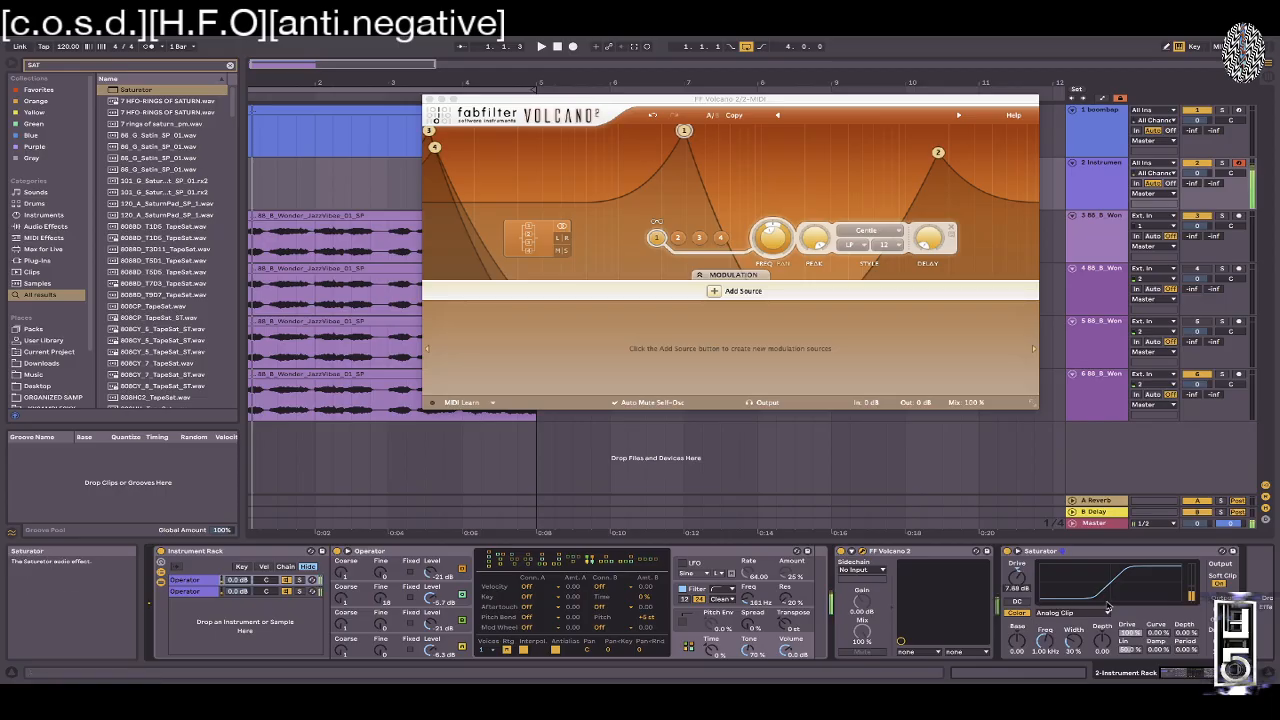
- Raise Saturator's drive to 14.9 dB, duplicate the device and reset the first copy's drive to 0 dB
left_click_drag(1035, 600, 1035, 580)
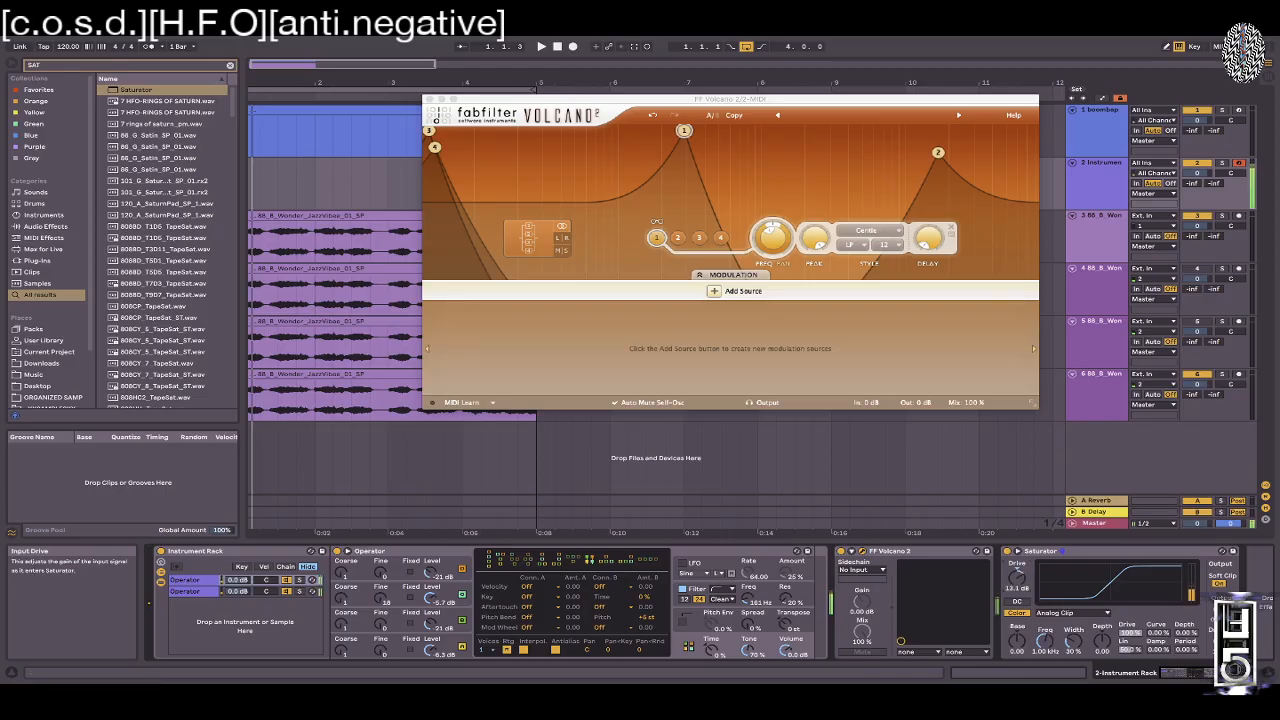
left_click(1050, 613)
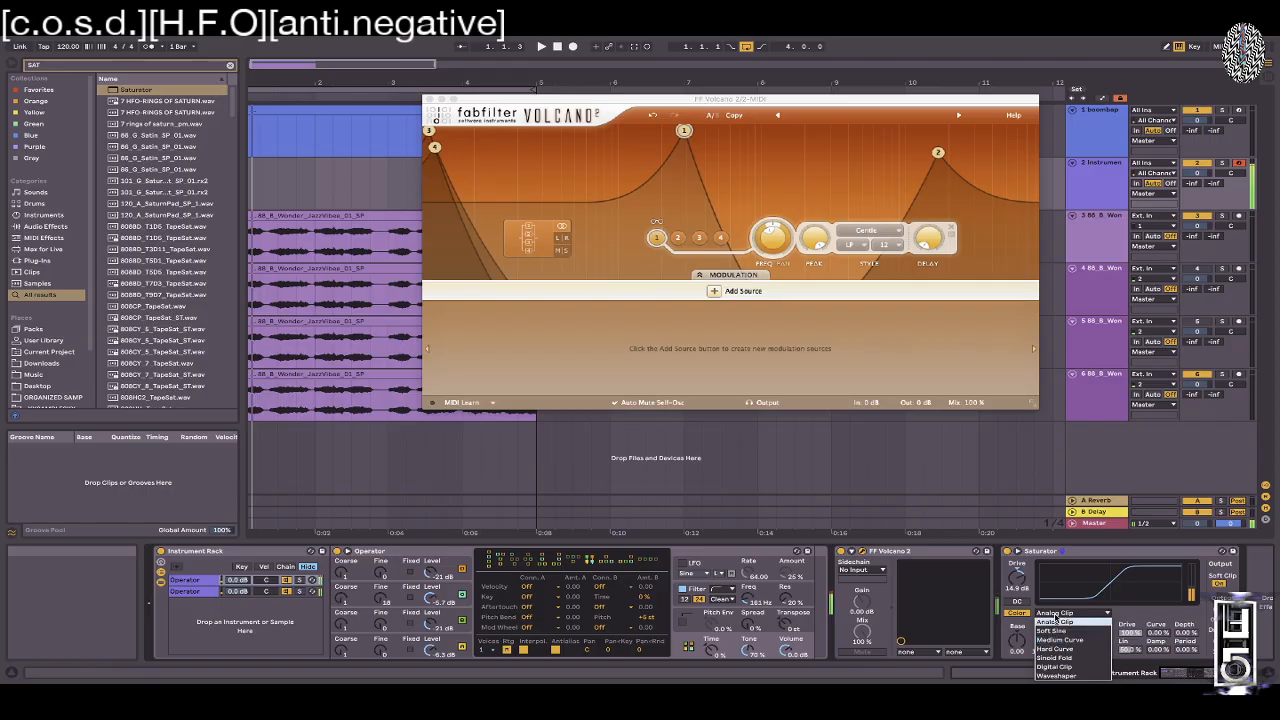
left_click(1054, 608)
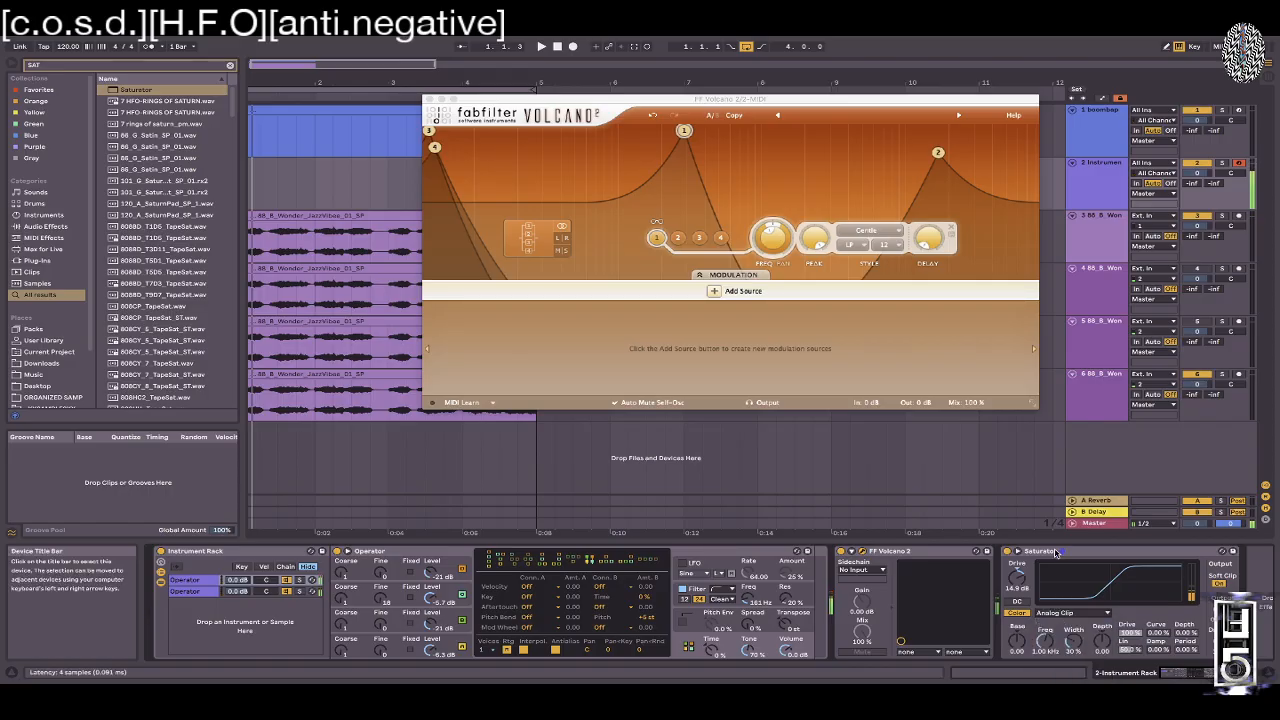
key("ctrl+d")
double_click(801, 580)
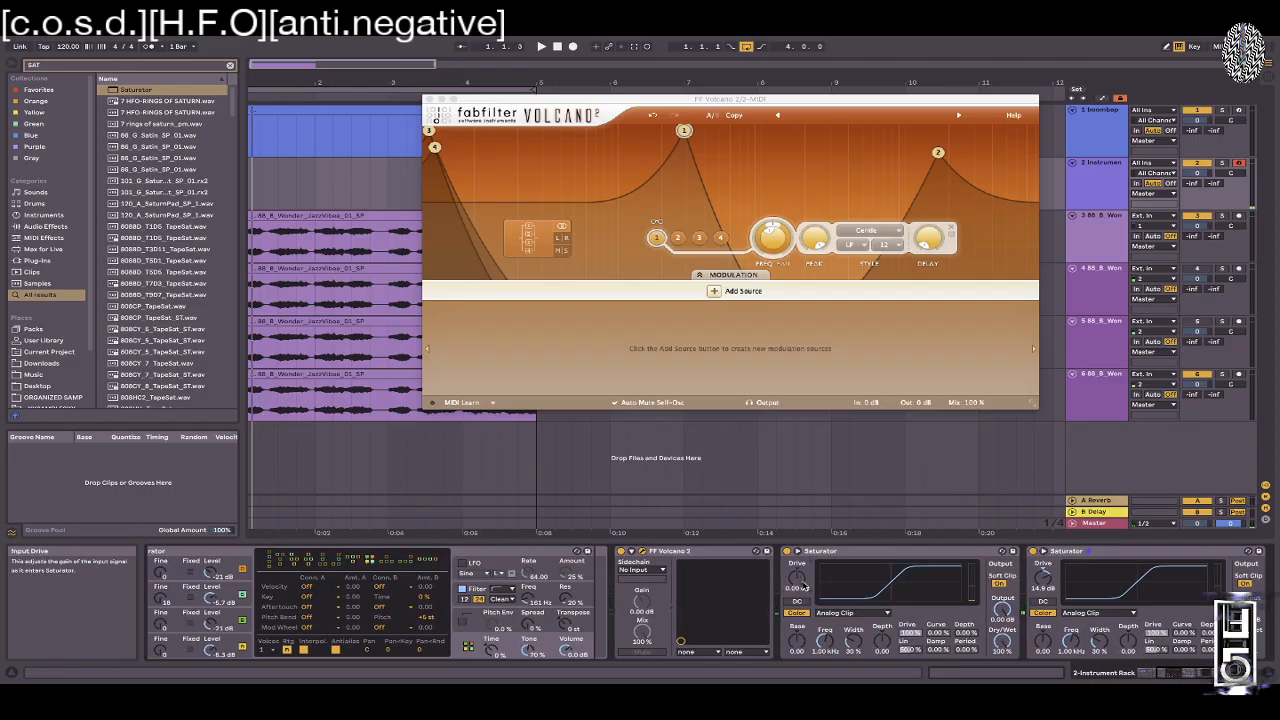
- Set the second Saturator's drive to 12.6 dB and its curve type to Medium Curve
left_click_drag(1046, 576, 1046, 584)
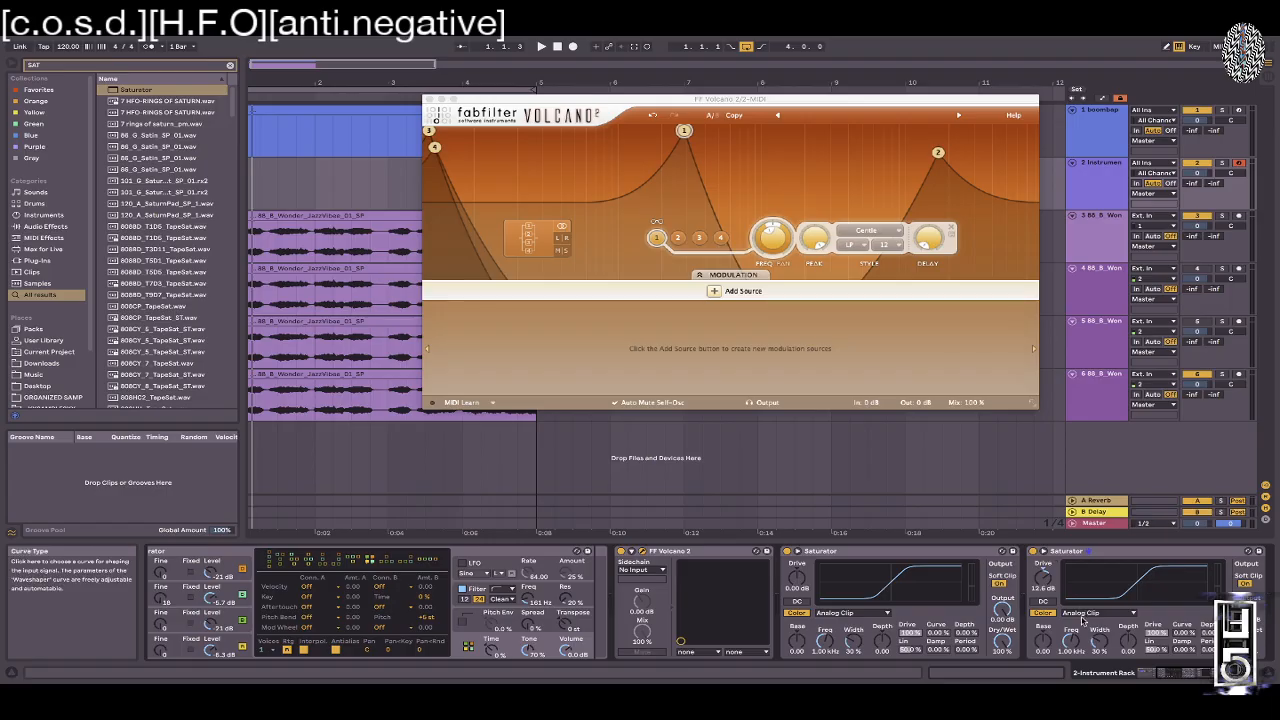
left_click(1085, 613)
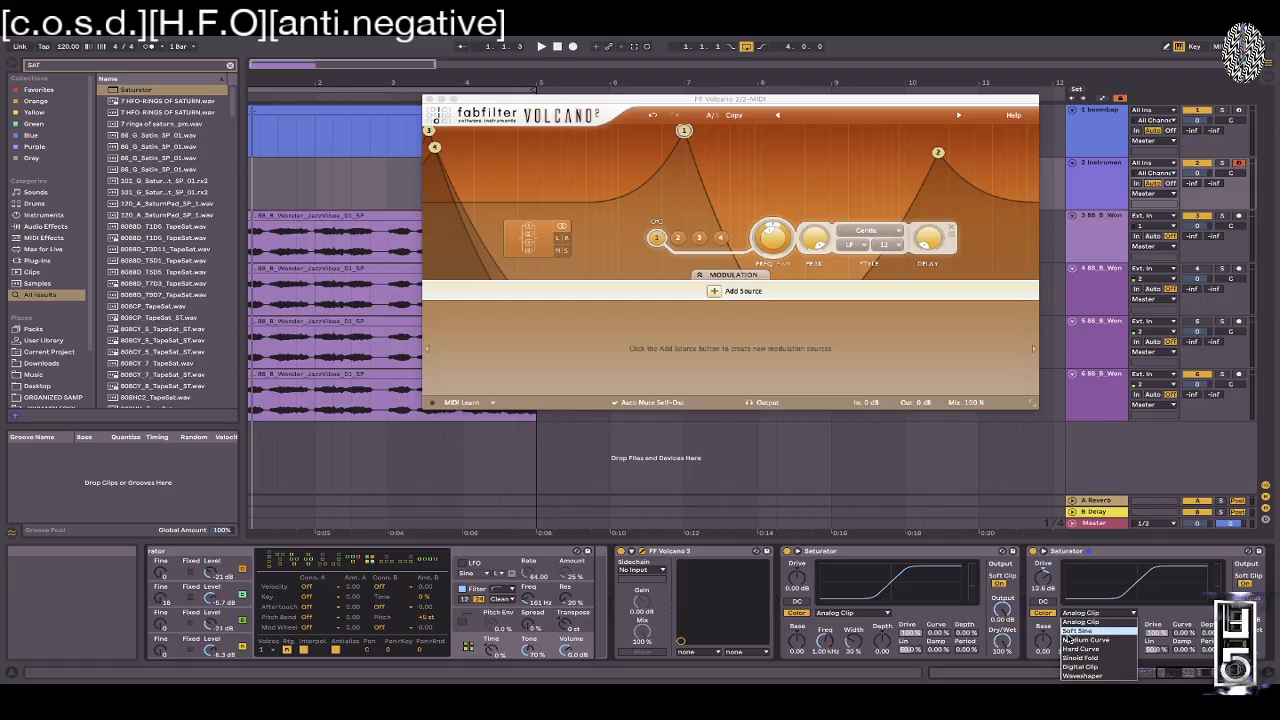
left_click(1066, 640)
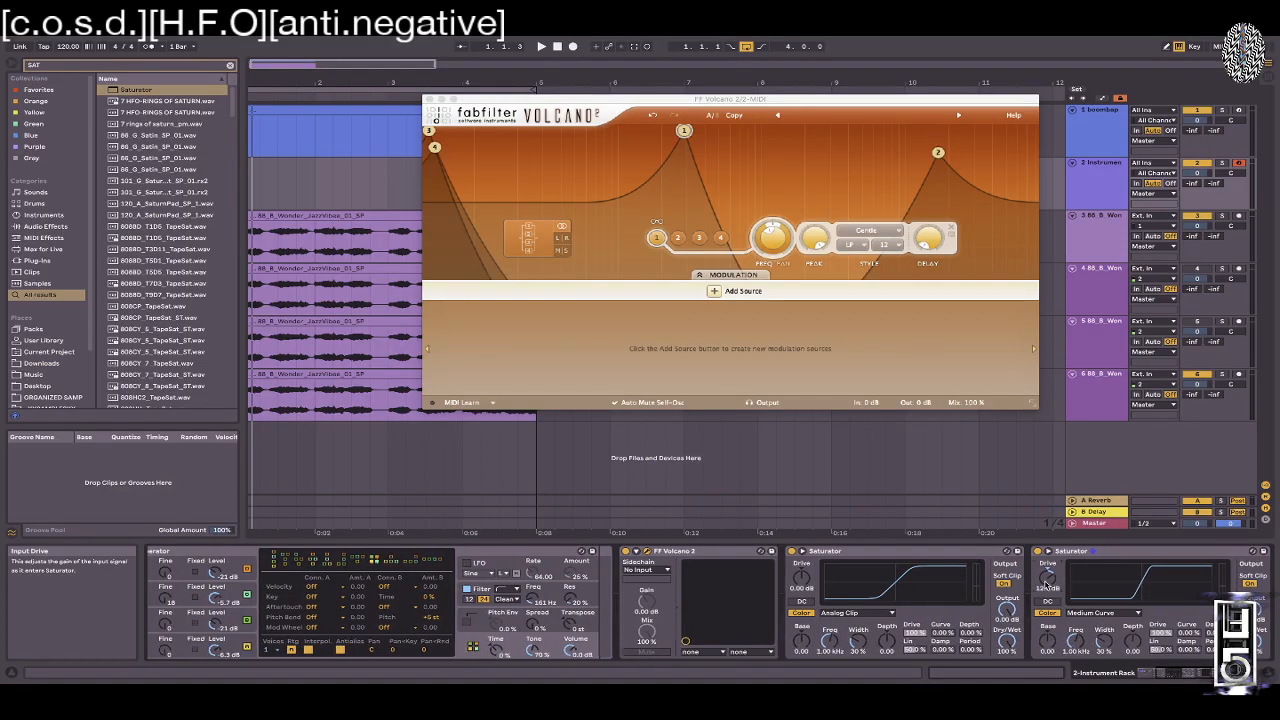
- Move Volcano 2's filter 1 slightly higher in frequency and switch it to HP
left_click(680, 131)
left_click_drag(680, 131, 708, 84)
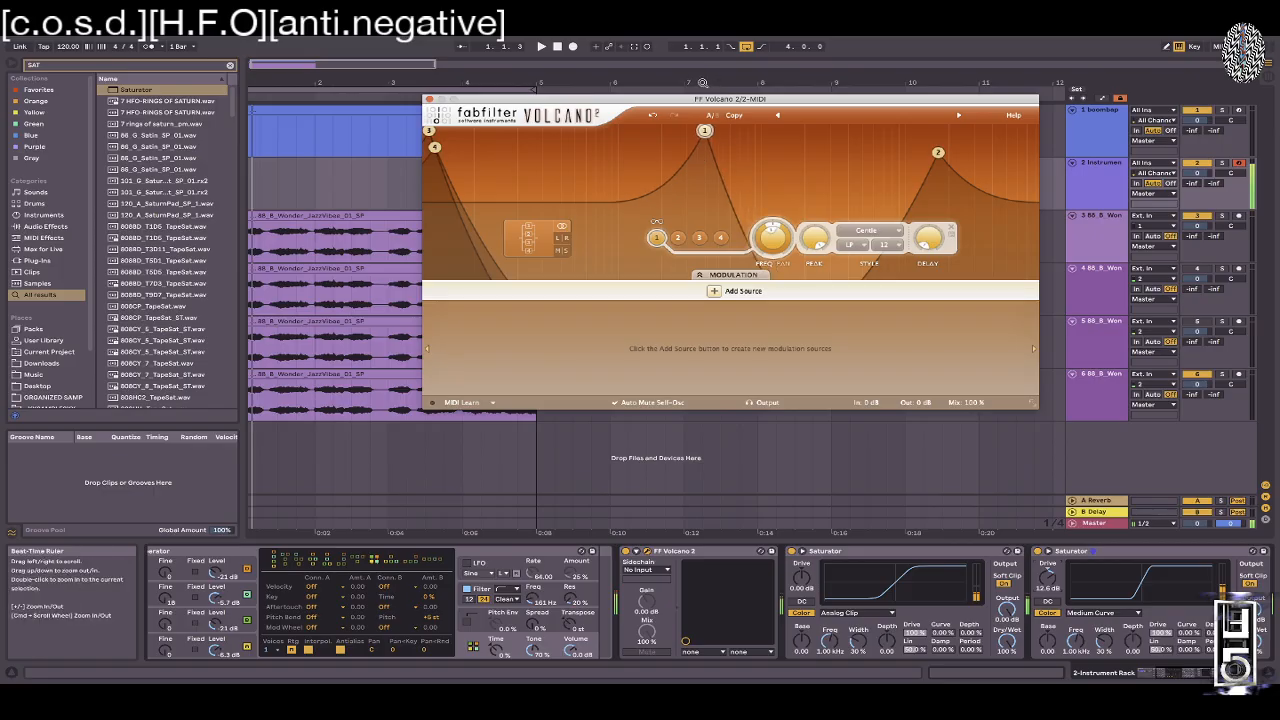
left_click(858, 612)
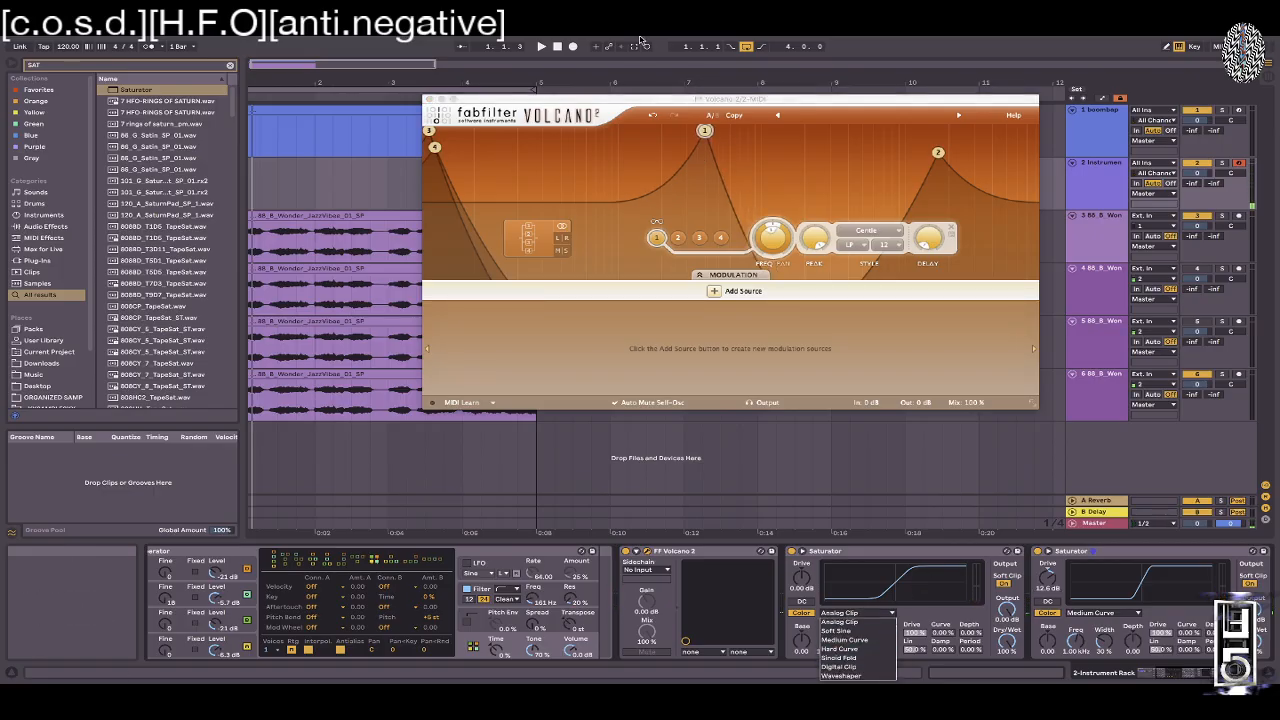
left_click(702, 100)
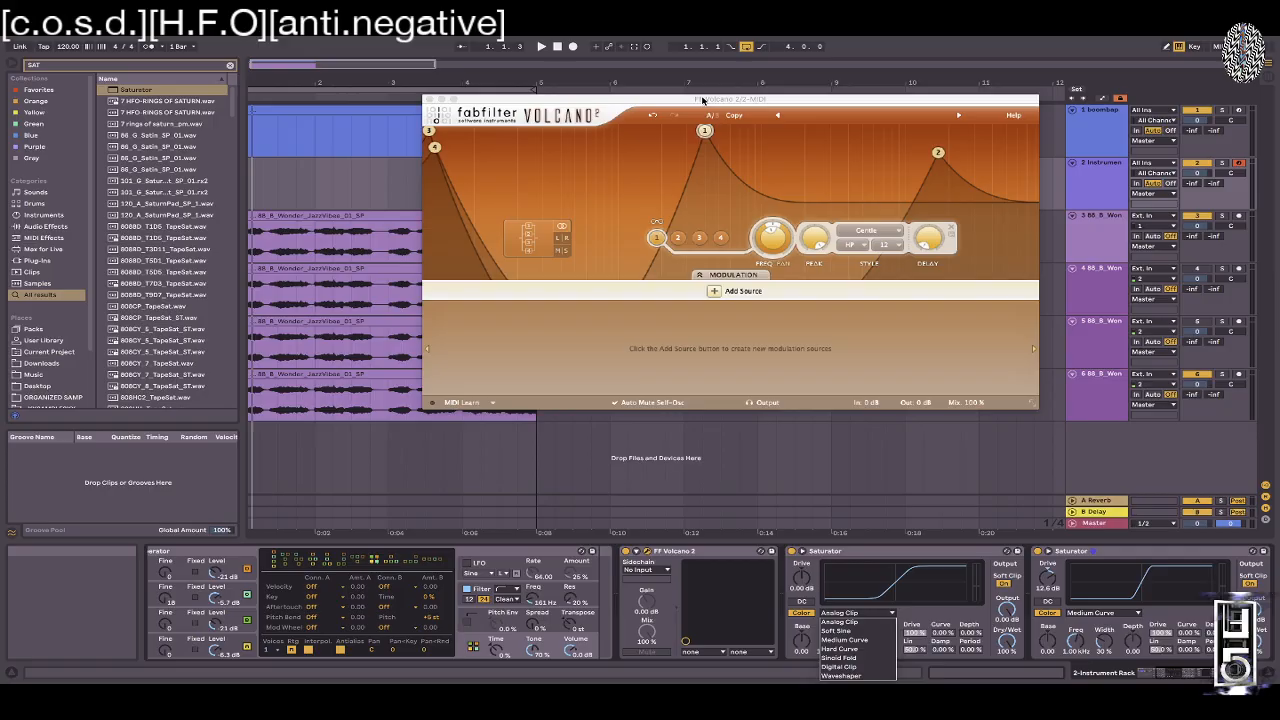
- Switch Volcano 2's filter 1 back to LP and view its filter style options without changing the style
double_click(704, 131)
double_click(704, 131)
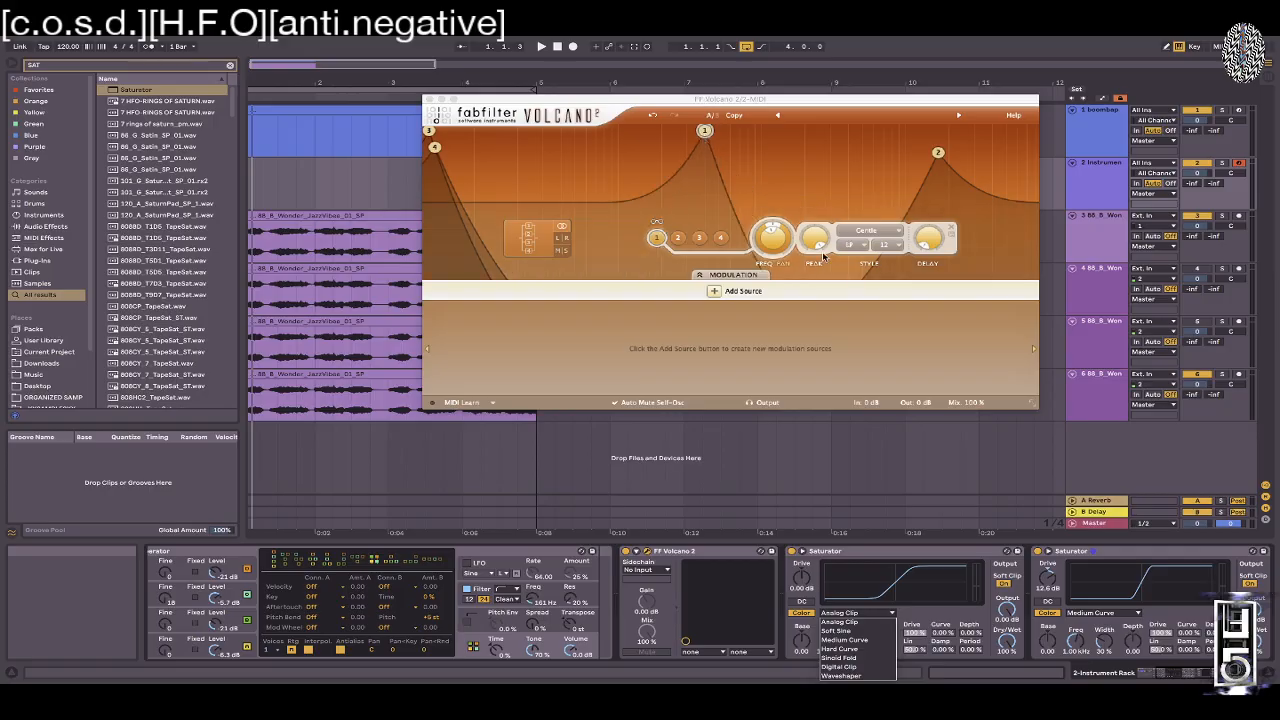
left_click(866, 231)
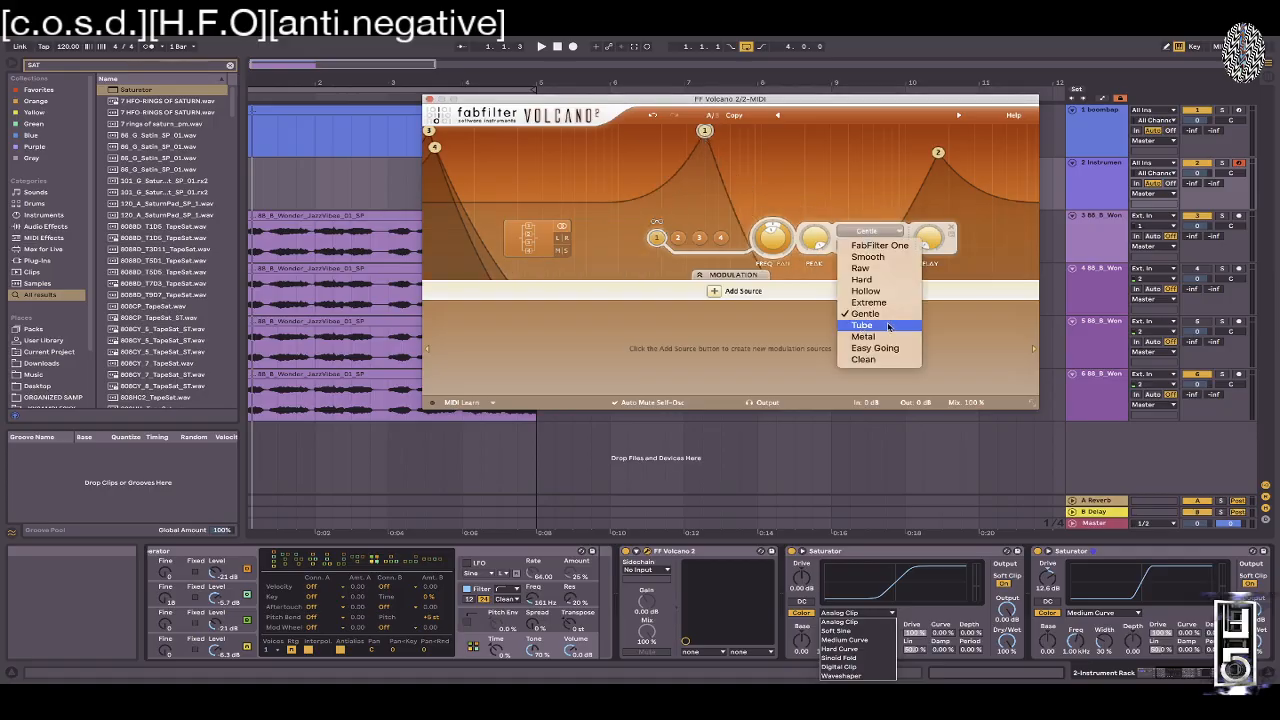
left_click(694, 334)
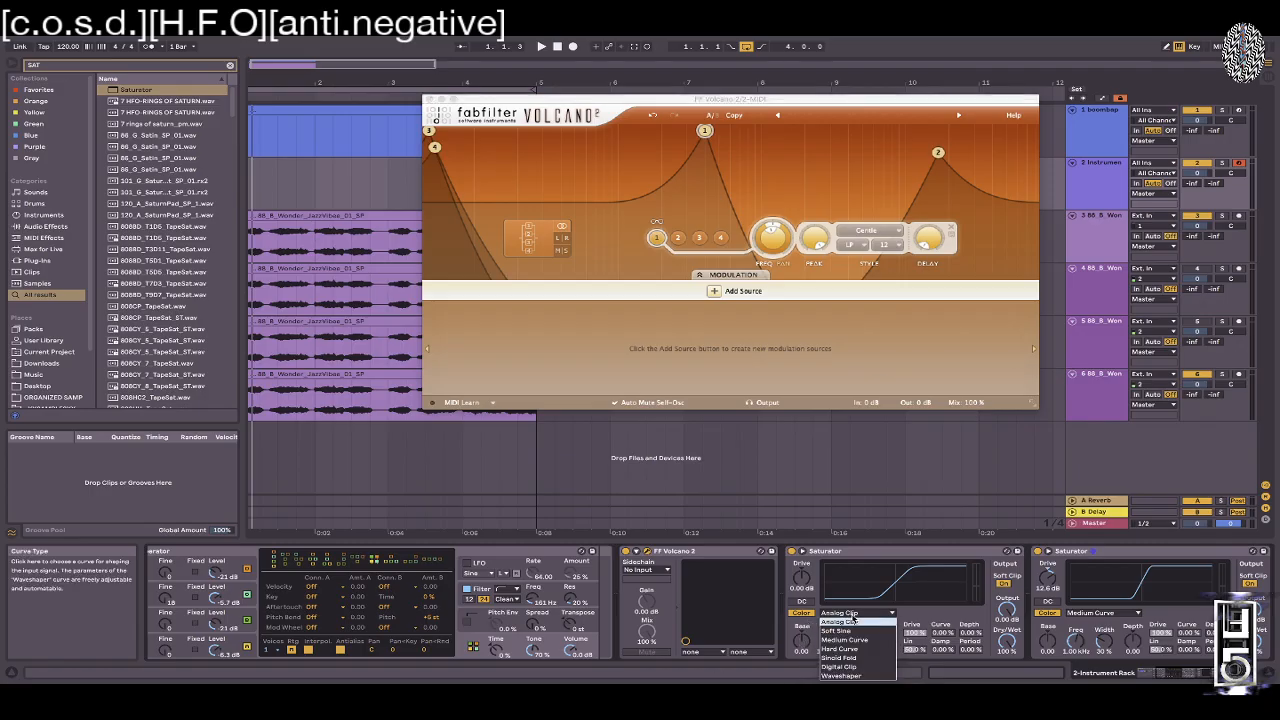
- Set the first Saturator's curve type to Sinoid Fold and its drive to 0.57 dB
left_click(846, 657)
left_click_drag(801, 577, 801, 580)
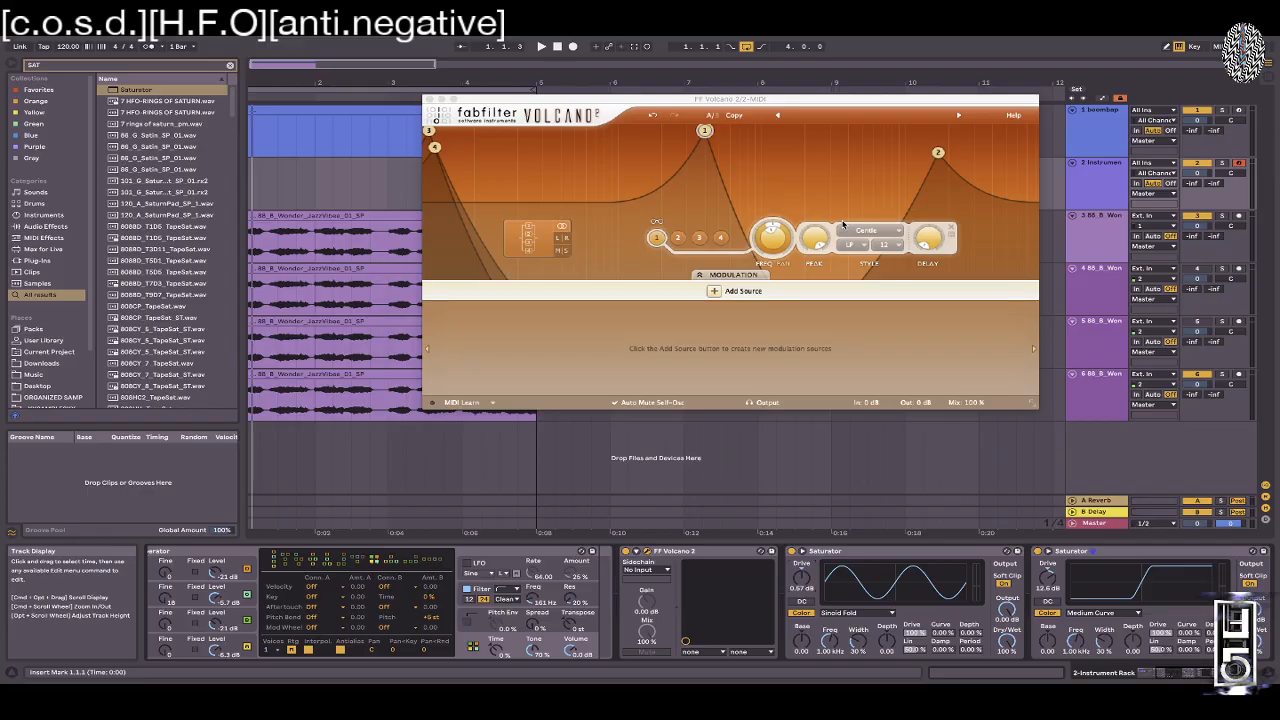
- Read the help on Auto Mute Self-Osc and set filter 1's style to Hollow
left_click(670, 405)
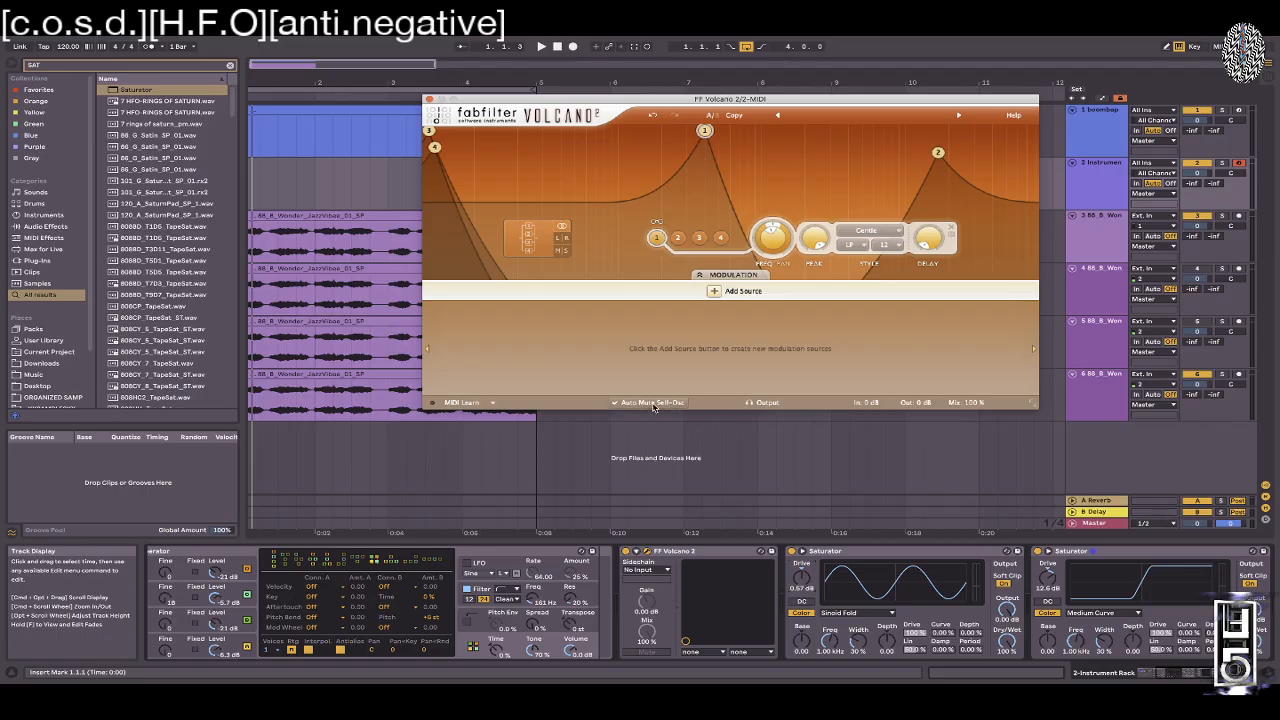
mouse_move(653, 406)
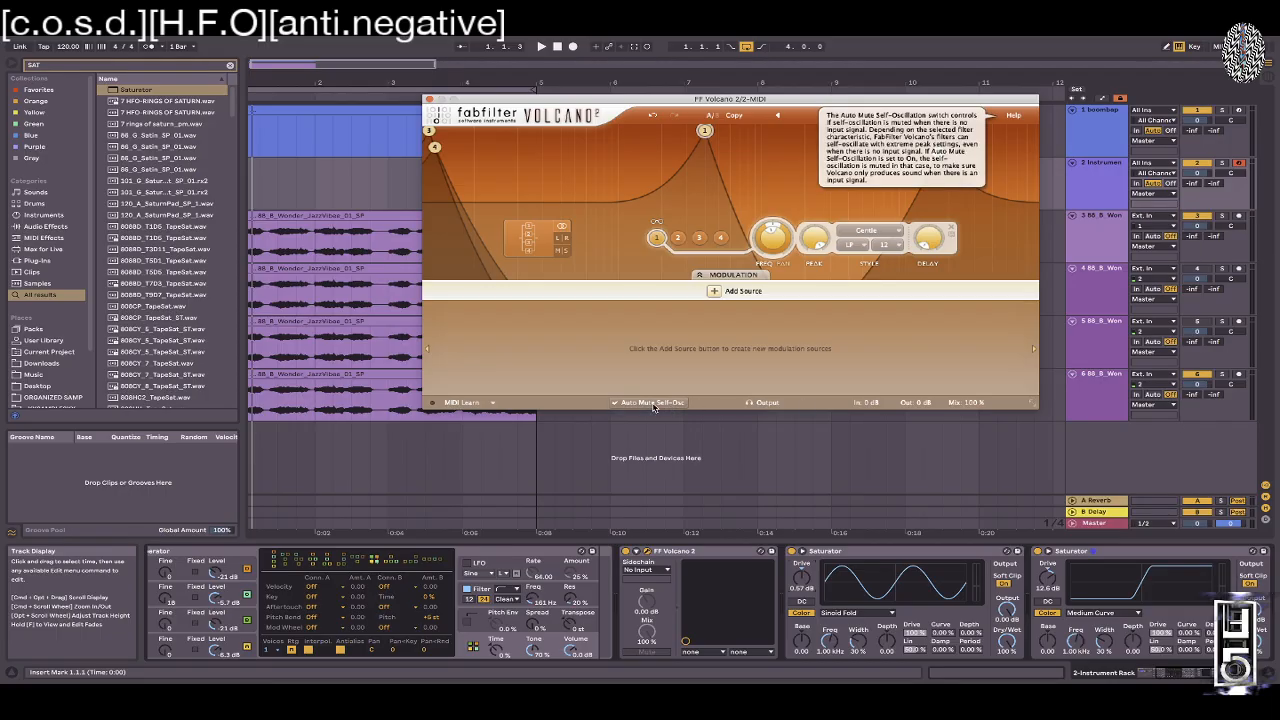
left_click(867, 231)
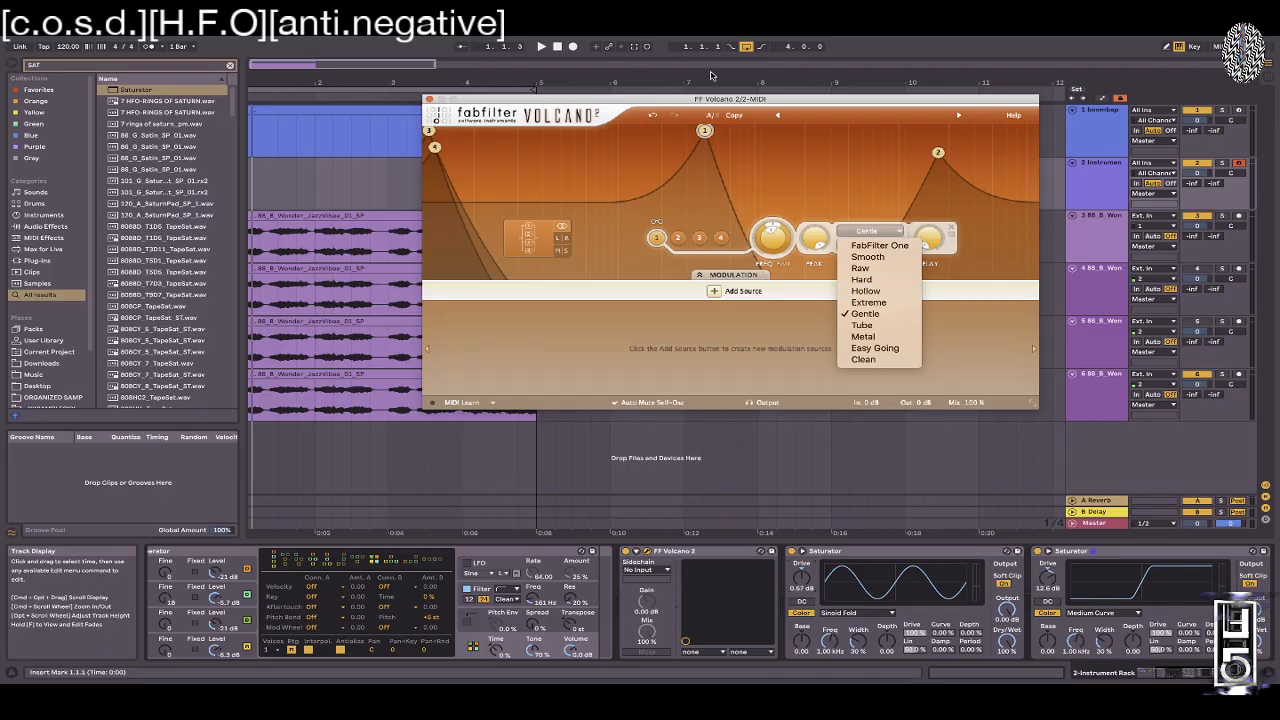
left_click(866, 290)
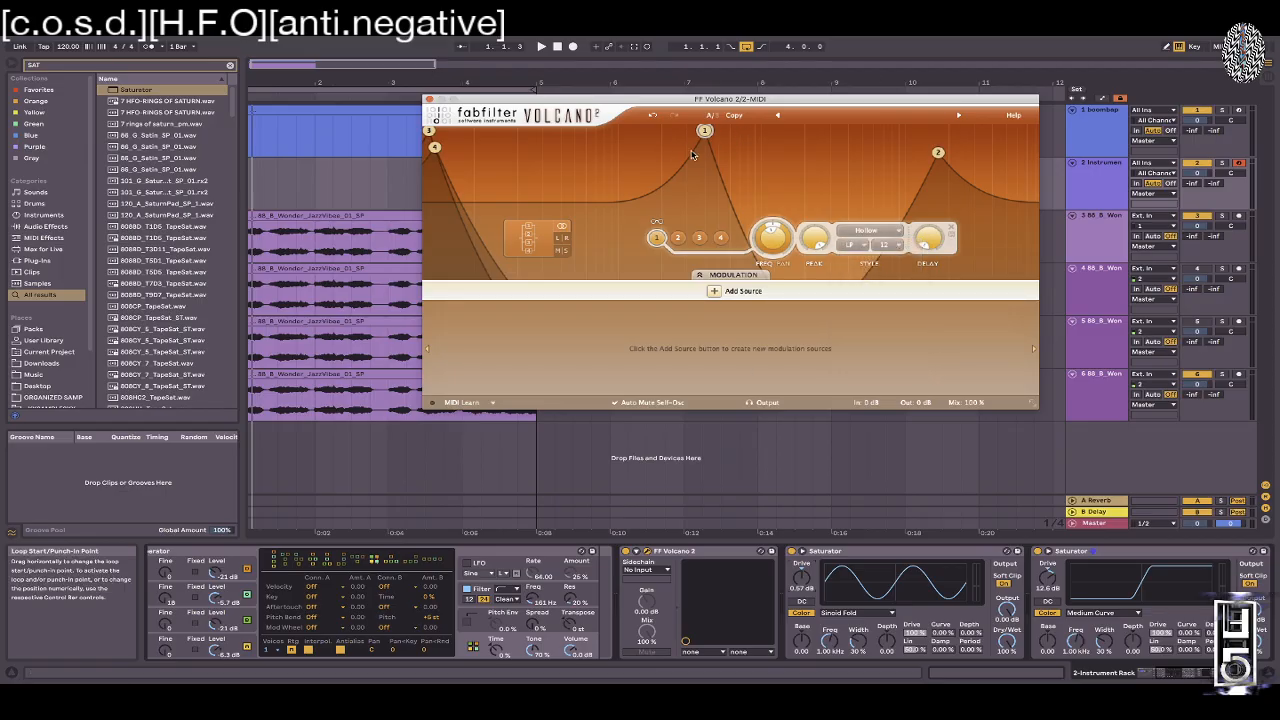
- Move filter 1 higher, bring filter 2 down onto it at high peak, and set filter 2's style to Metal
left_click_drag(705, 131, 774, 94)
left_click_drag(930, 150, 768, 79)
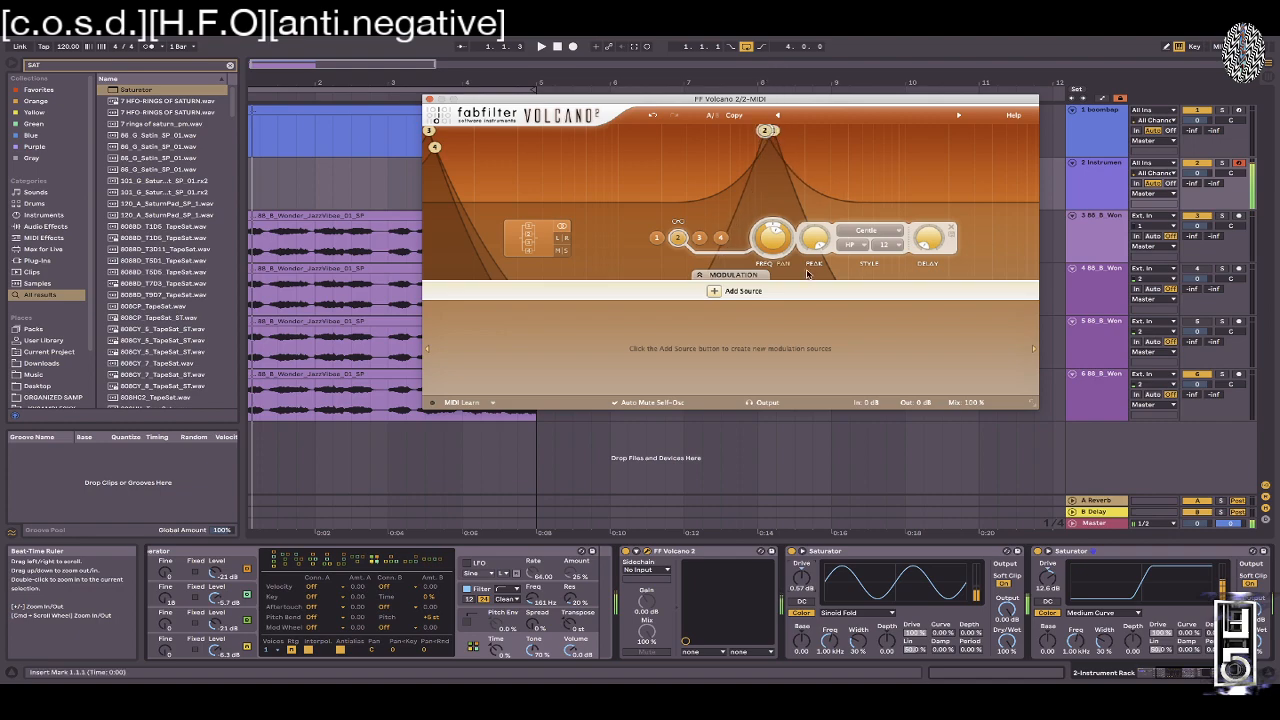
left_click(866, 230)
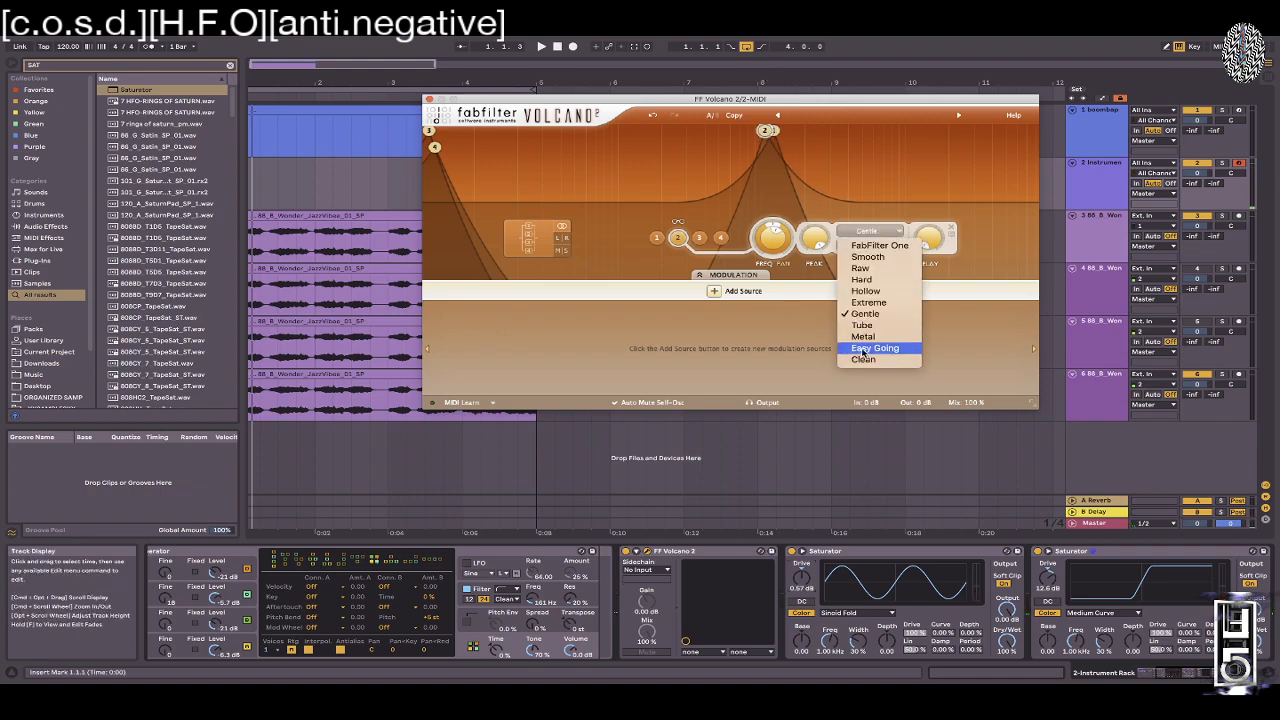
left_click(862, 336)
- Sweep filters 1 and 2 lower together, then spread them apart with filter 1 low and filter 2 high at reduced peak
left_click_drag(767, 138, 771, 137)
left_click_drag(747, 135, 722, 129)
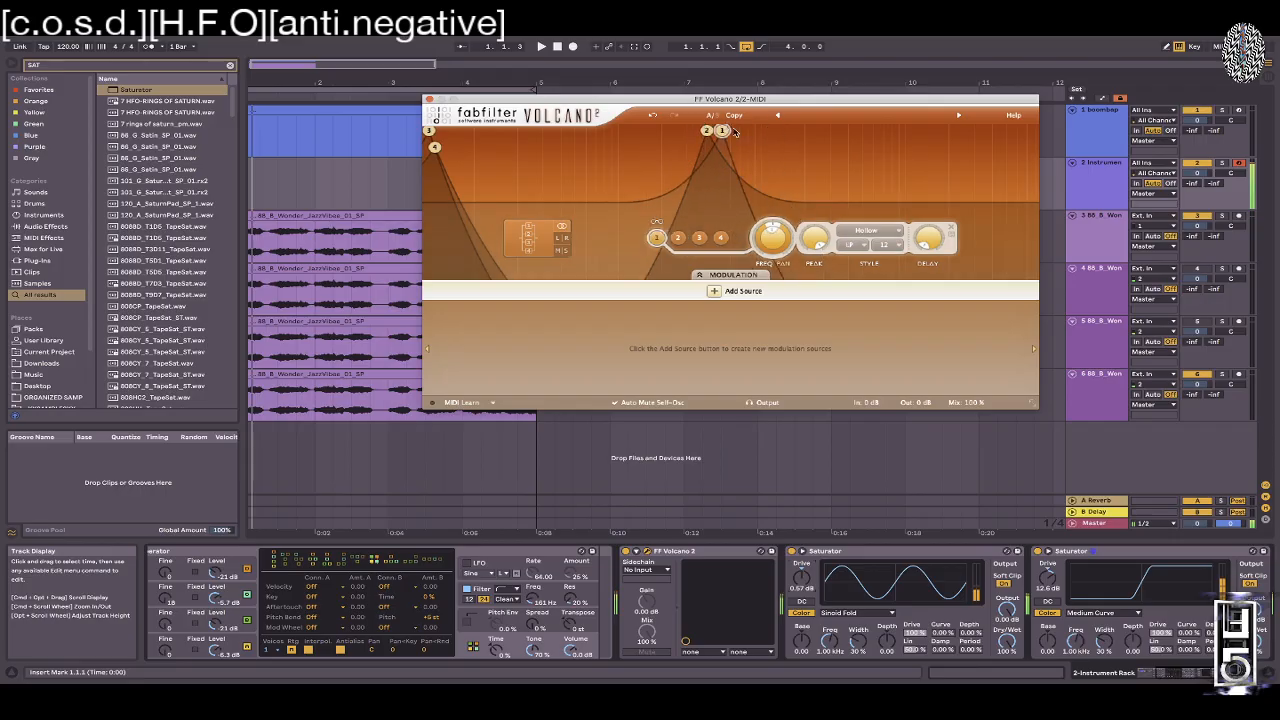
mouse_move(949, 293)
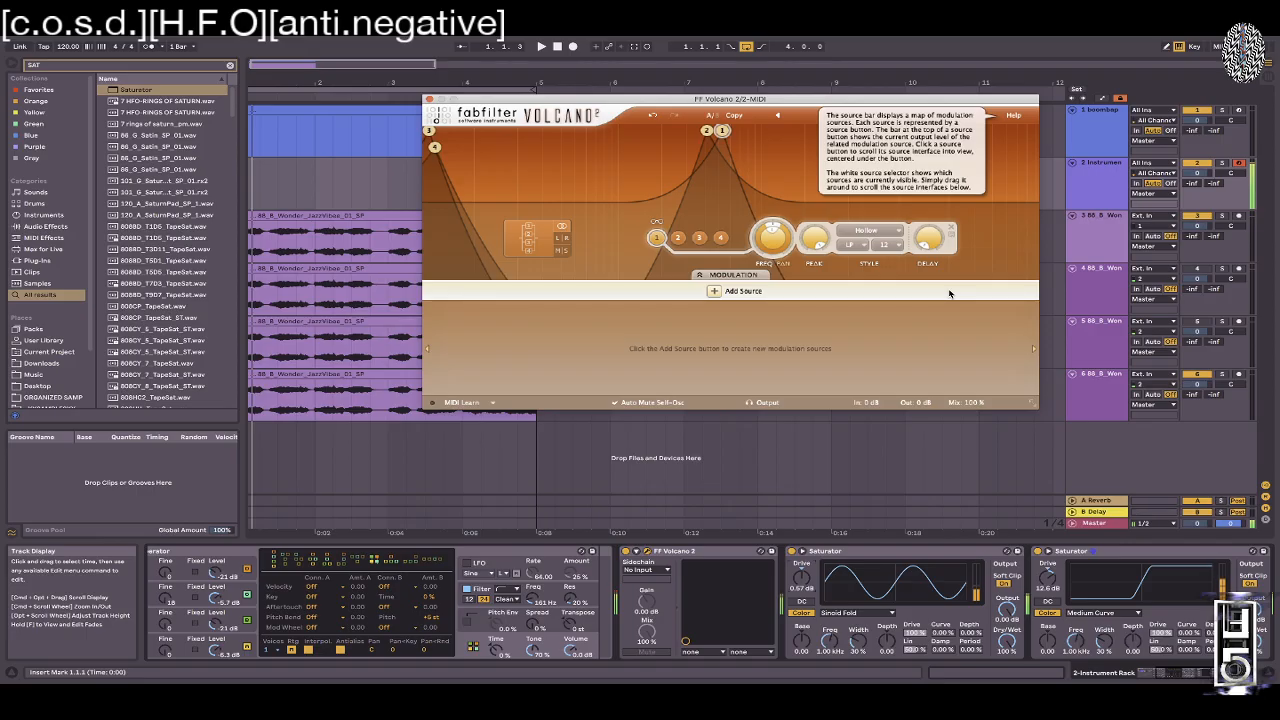
left_click_drag(707, 130, 620, 123)
left_click_drag(737, 130, 899, 168)
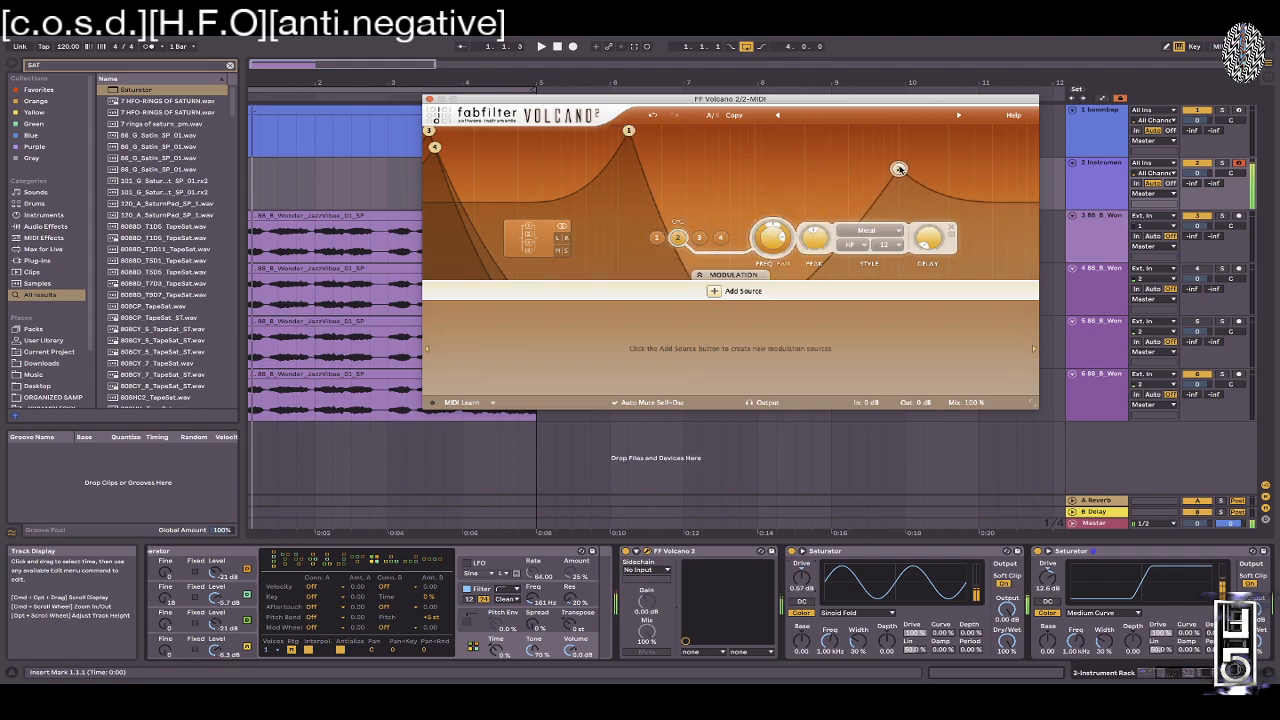
left_click_drag(628, 130, 575, 130)
- Move filter 4 between filters 1 and 2 and make it a BP filter with a 12 slope
left_click_drag(436, 148, 672, 173)
left_click(852, 246)
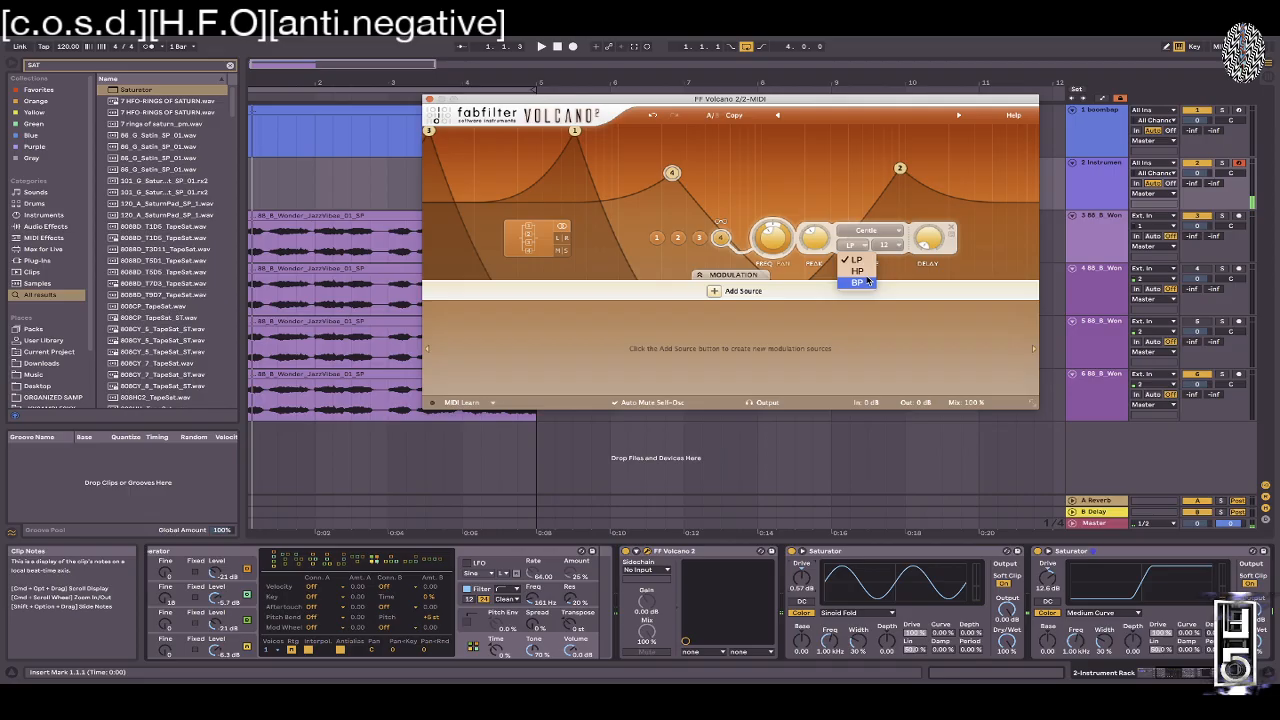
left_click(874, 284)
left_click(890, 245)
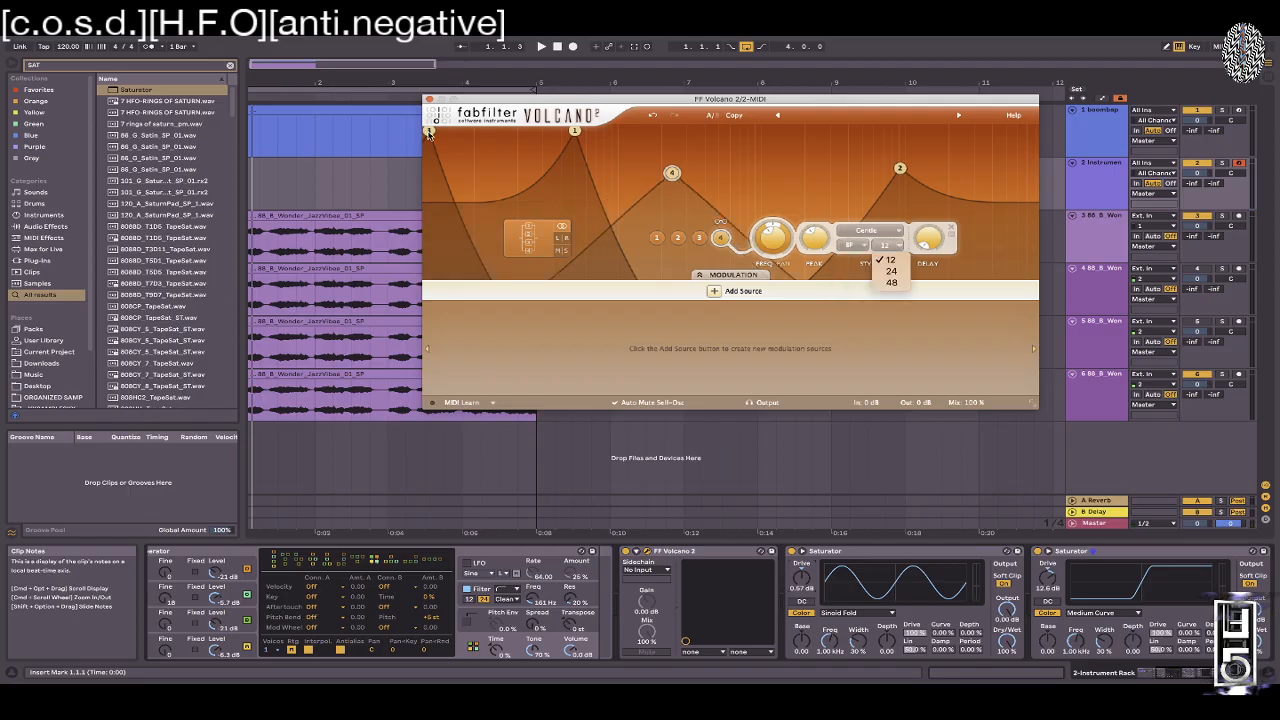
left_click(890, 260)
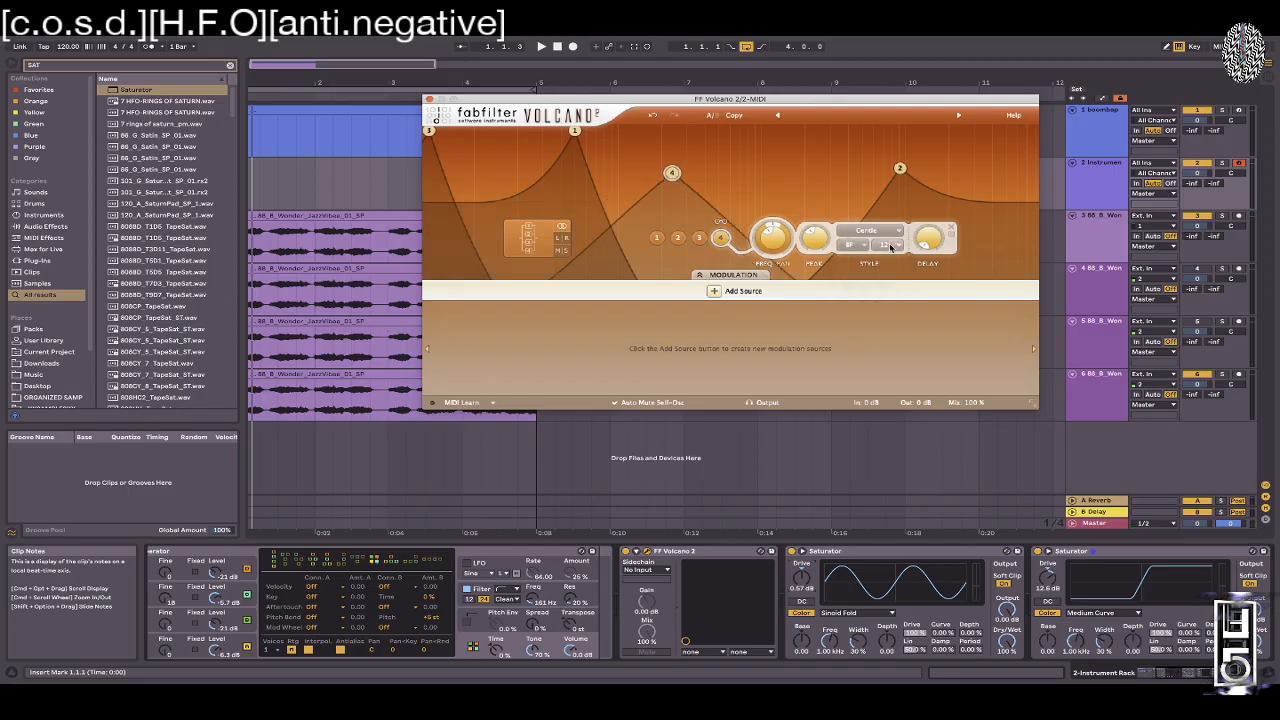
- Change filter 3 to BP, move it up next to filter 4 and set its slope to 48
left_click_drag(429, 131, 485, 135)
left_click(852, 246)
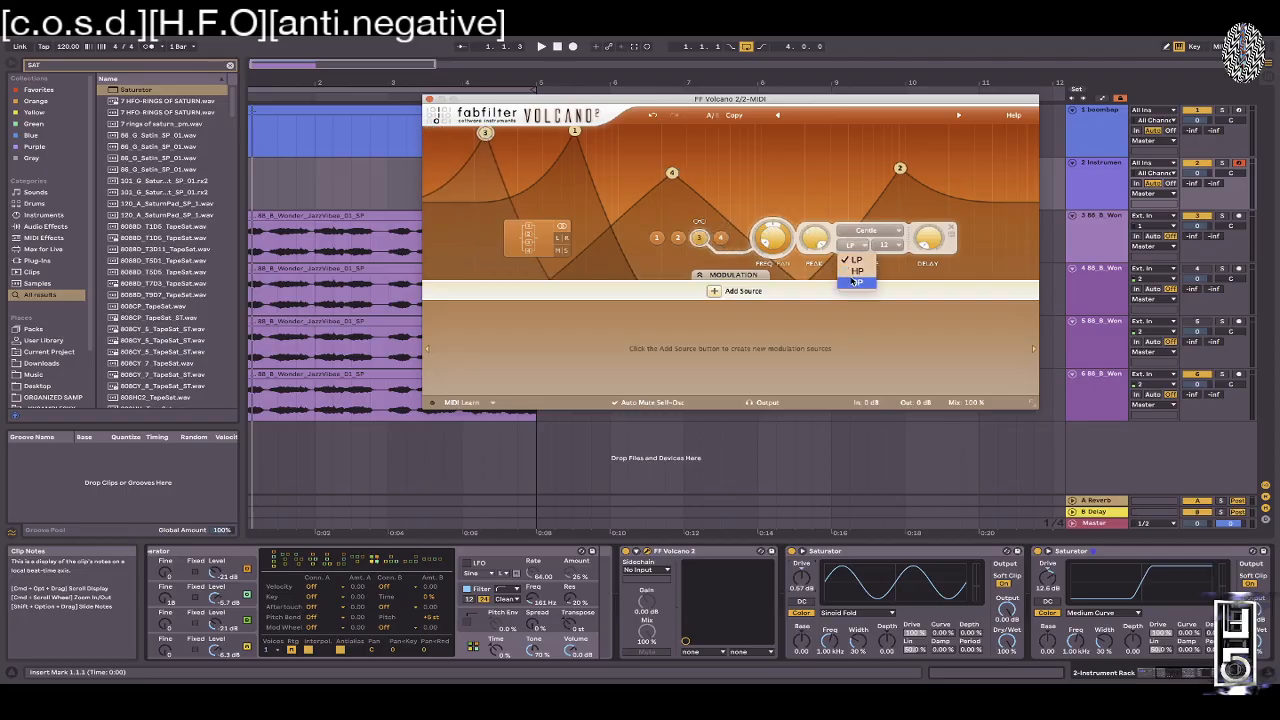
left_click(855, 283)
left_click_drag(486, 133, 711, 167)
left_click(886, 245)
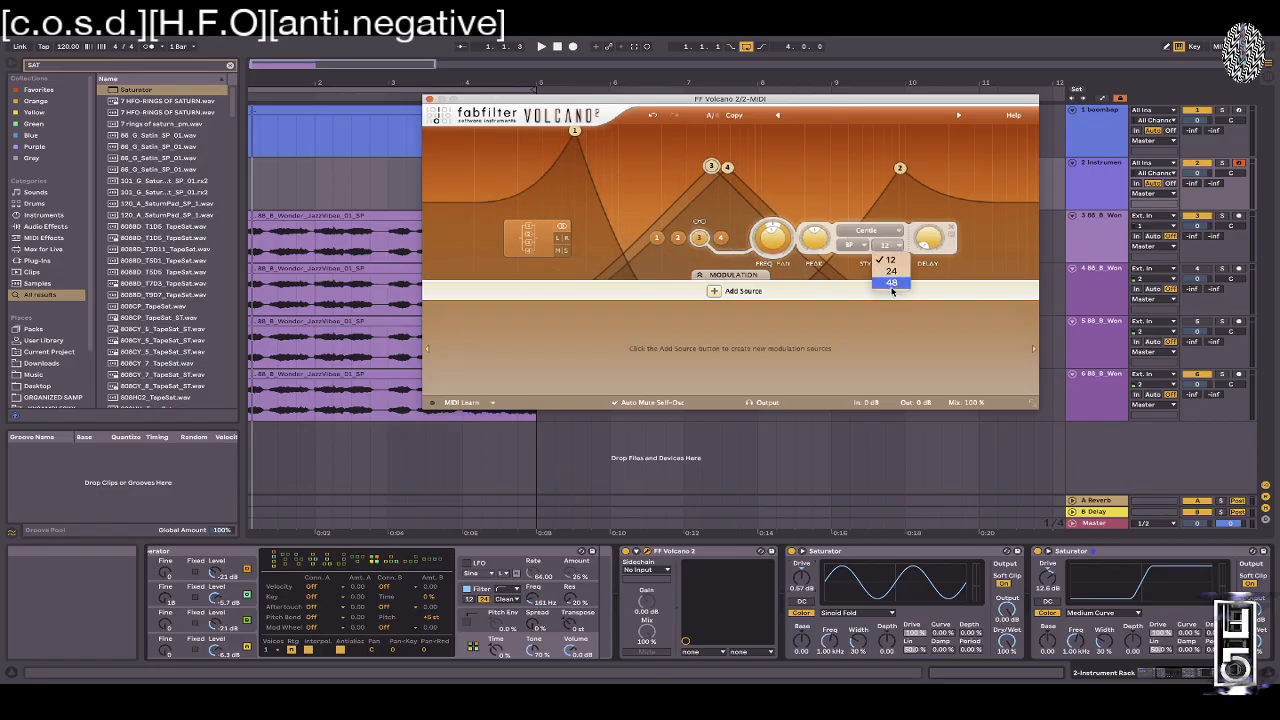
left_click(892, 285)
- Set filter 4's slope to 48 and raise filters 3 and 4 close together to a high peak
left_click(728, 168)
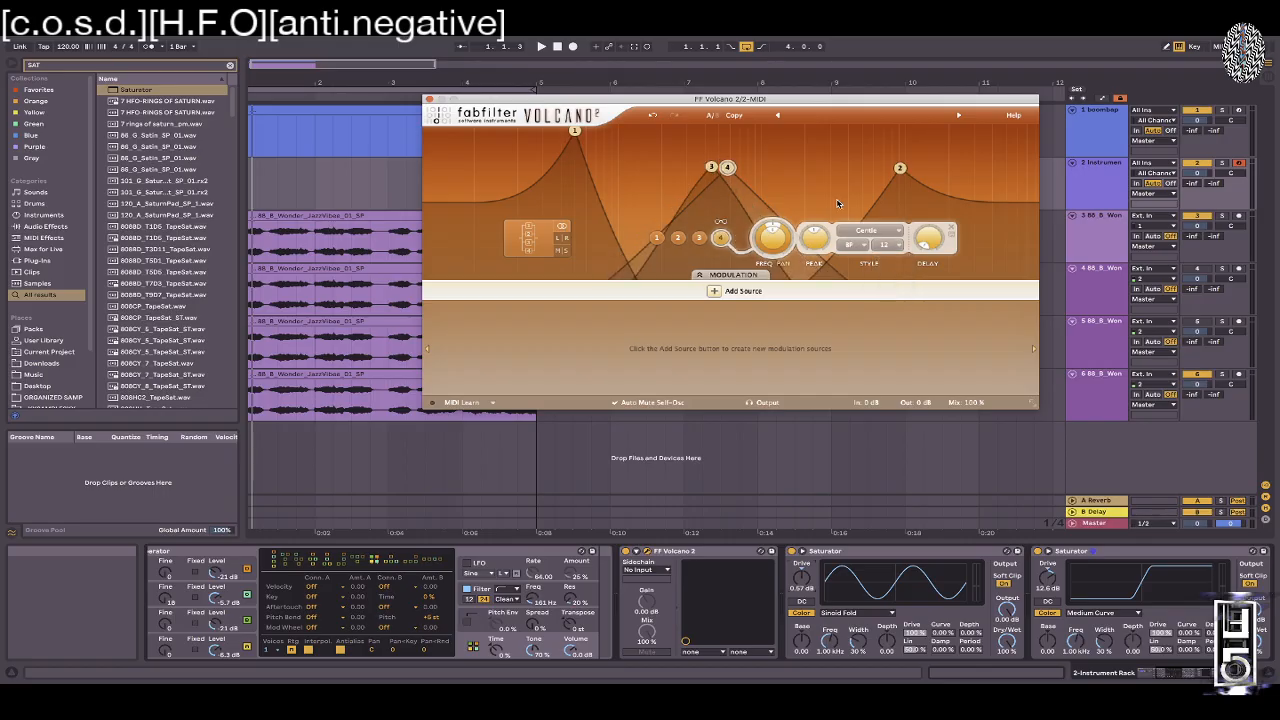
left_click(886, 245)
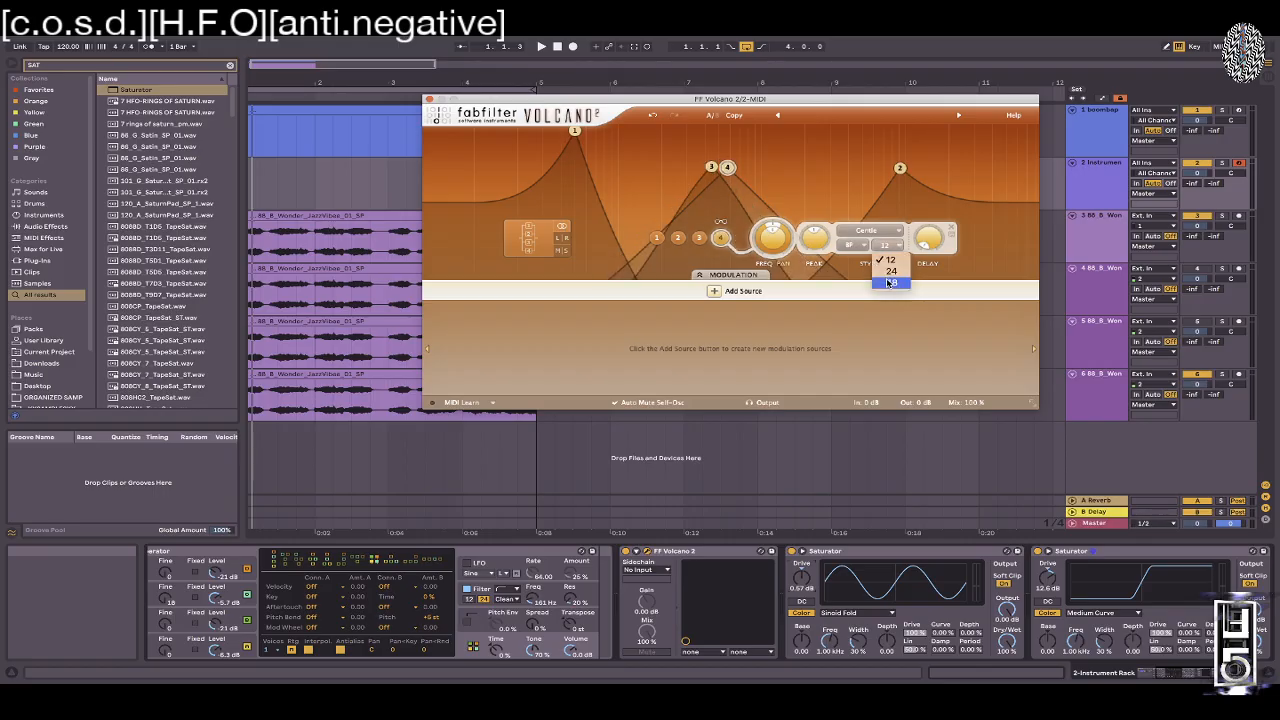
left_click(891, 283)
left_click_drag(728, 169, 724, 167)
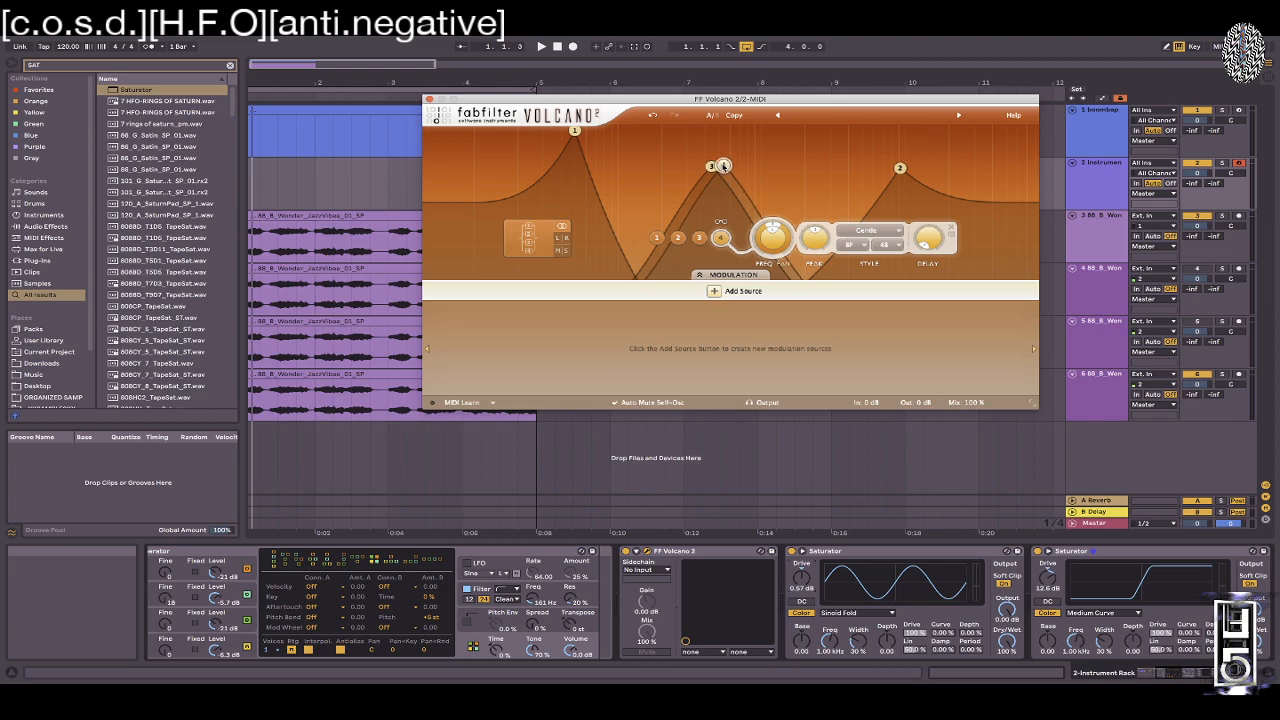
left_click_drag(724, 167, 732, 130)
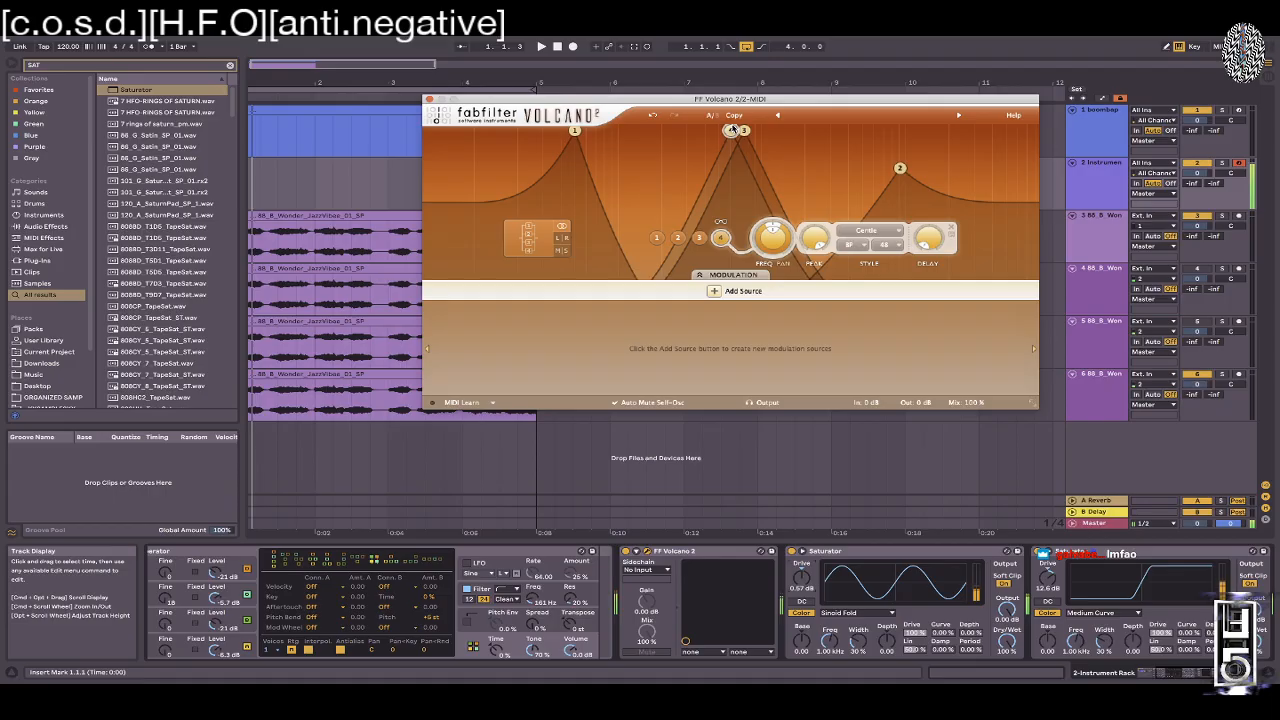
mouse_move(734, 122)
left_mouse_down()
mouse_move(720, 127)
mouse_move(736, 129)
left_mouse_up()
- Set the style of both filter 4 and filter 3 to Metal
left_click(866, 231)
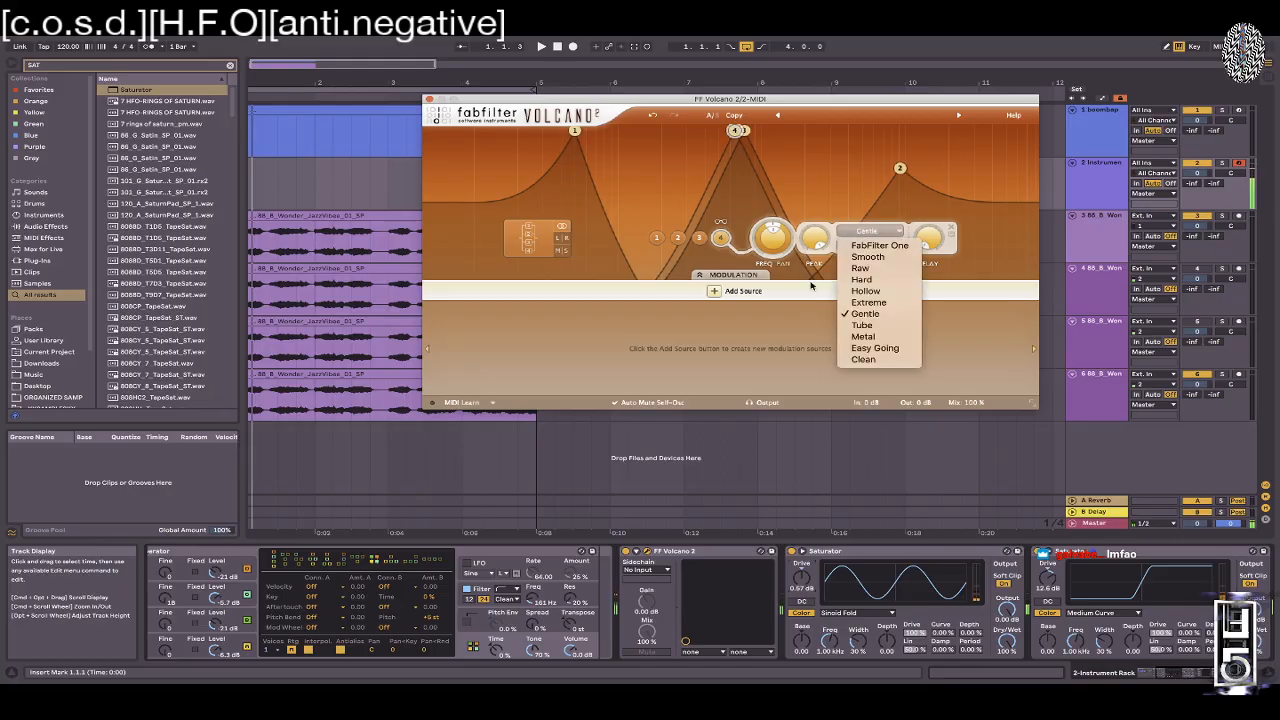
left_click(866, 338)
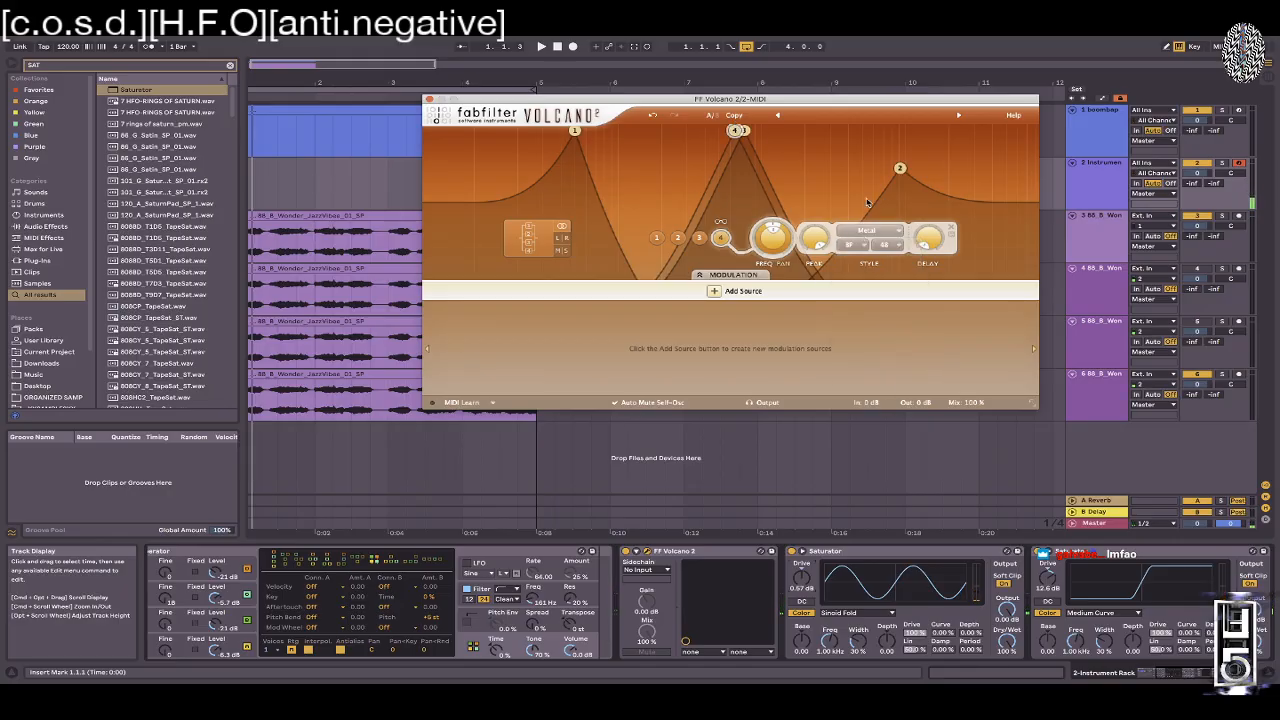
left_click(743, 130)
left_click(866, 231)
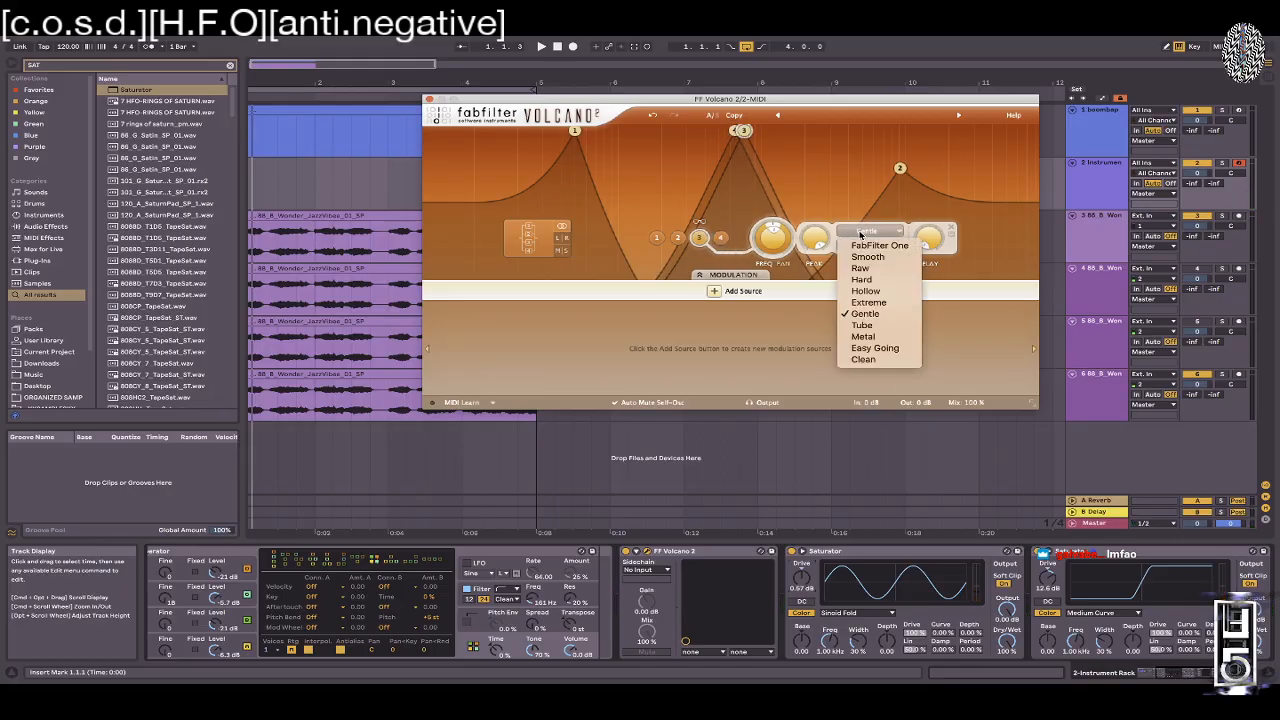
left_click(877, 336)
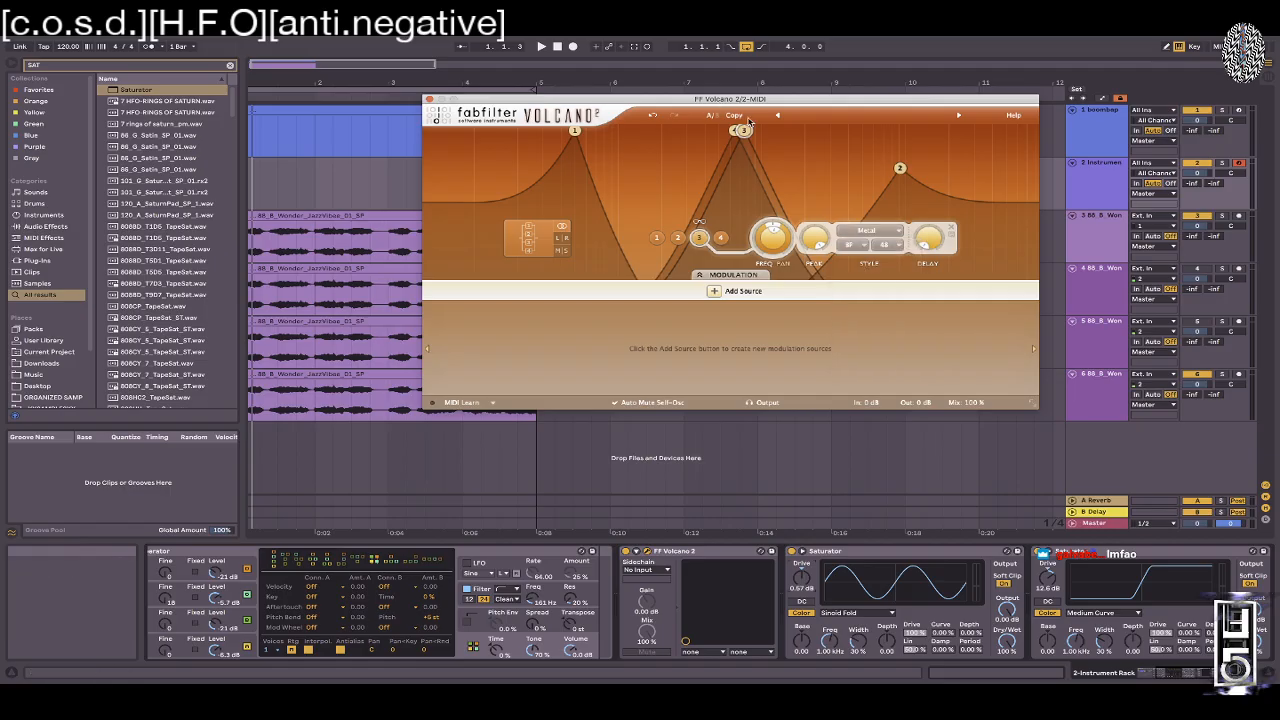
- Shift filters 3 and 4 lower in frequency and raise the first Saturator's drive to 6.29 dB
left_click_drag(743, 130, 698, 132)
left_click(708, 131)
mouse_move(802, 578)
left_mouse_down()
mouse_move(802, 603)
mouse_move(802, 560)
left_mouse_up()
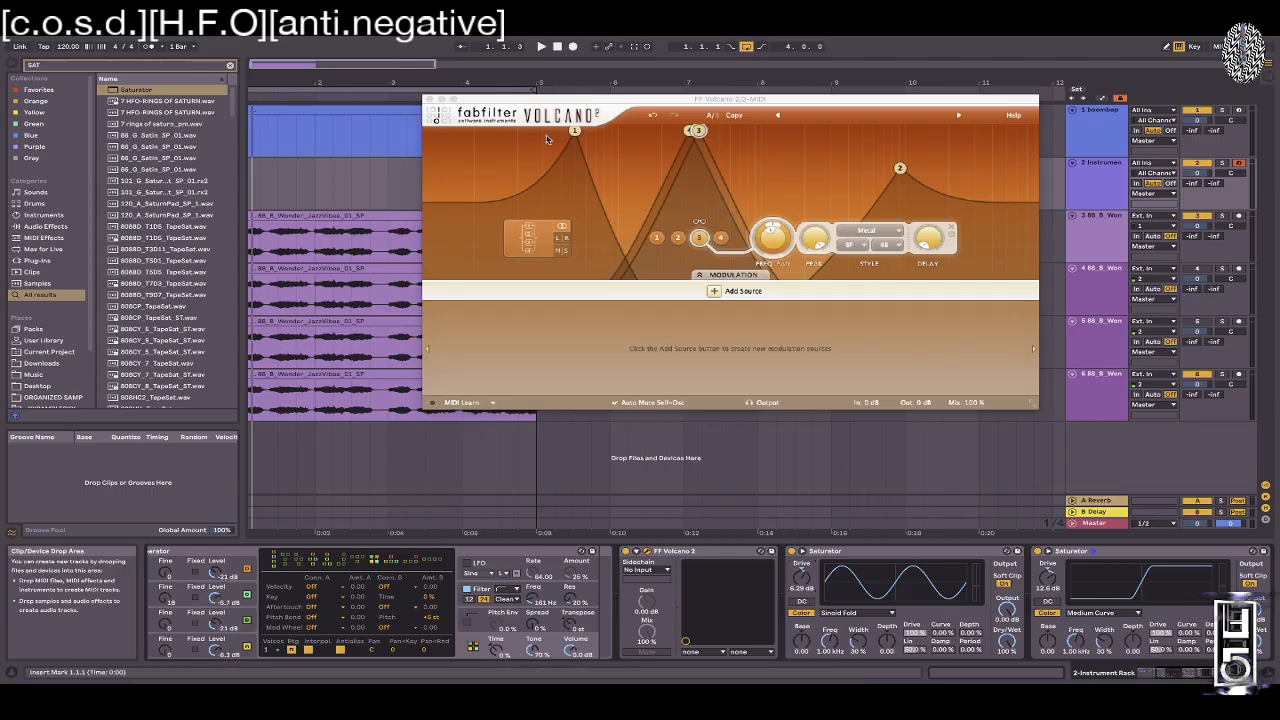
- Move filter 1 slightly higher in frequency and offset filter 3 a little above filter 4
left_click_drag(577, 133, 598, 130)
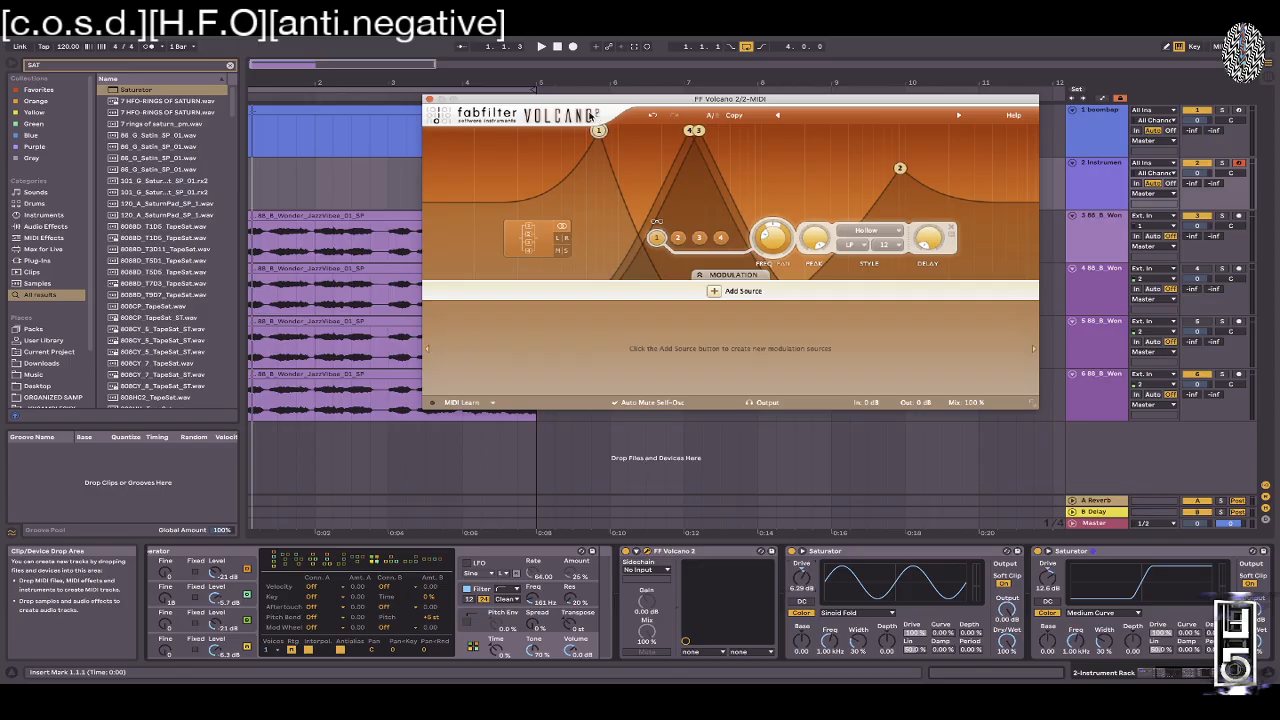
mouse_move(697, 148)
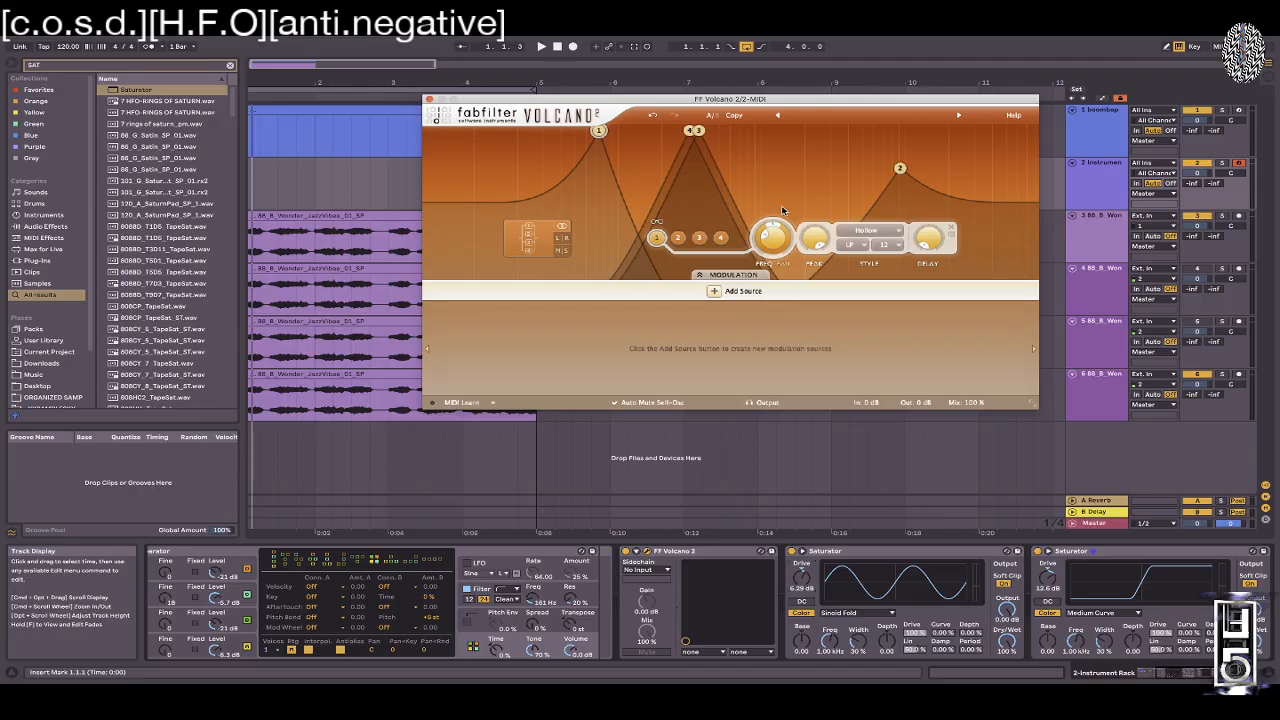
left_click_drag(698, 130, 707, 134)
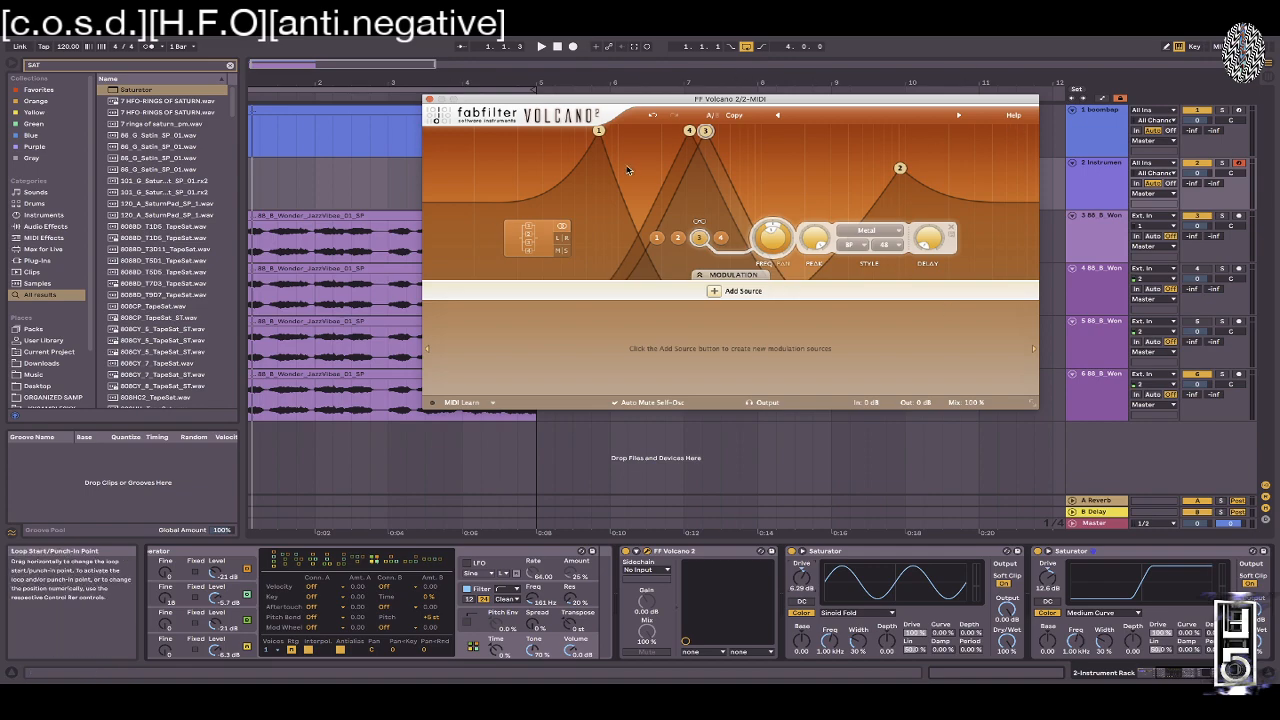
mouse_move(627, 170)
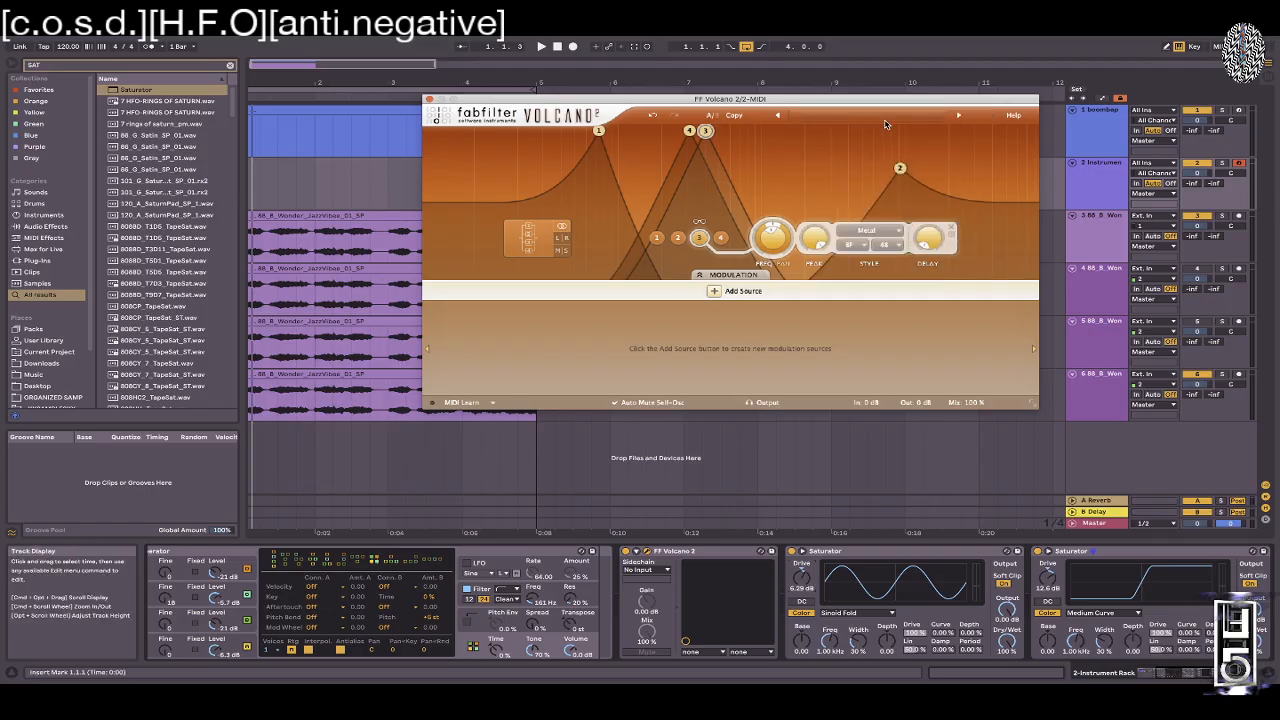
mouse_move(705, 131)
left_mouse_down()
mouse_move(557, 129)
mouse_move(766, 143)
mouse_move(695, 116)
mouse_move(575, 125)
mouse_move(750, 125)
mouse_move(702, 122)
left_mouse_up()
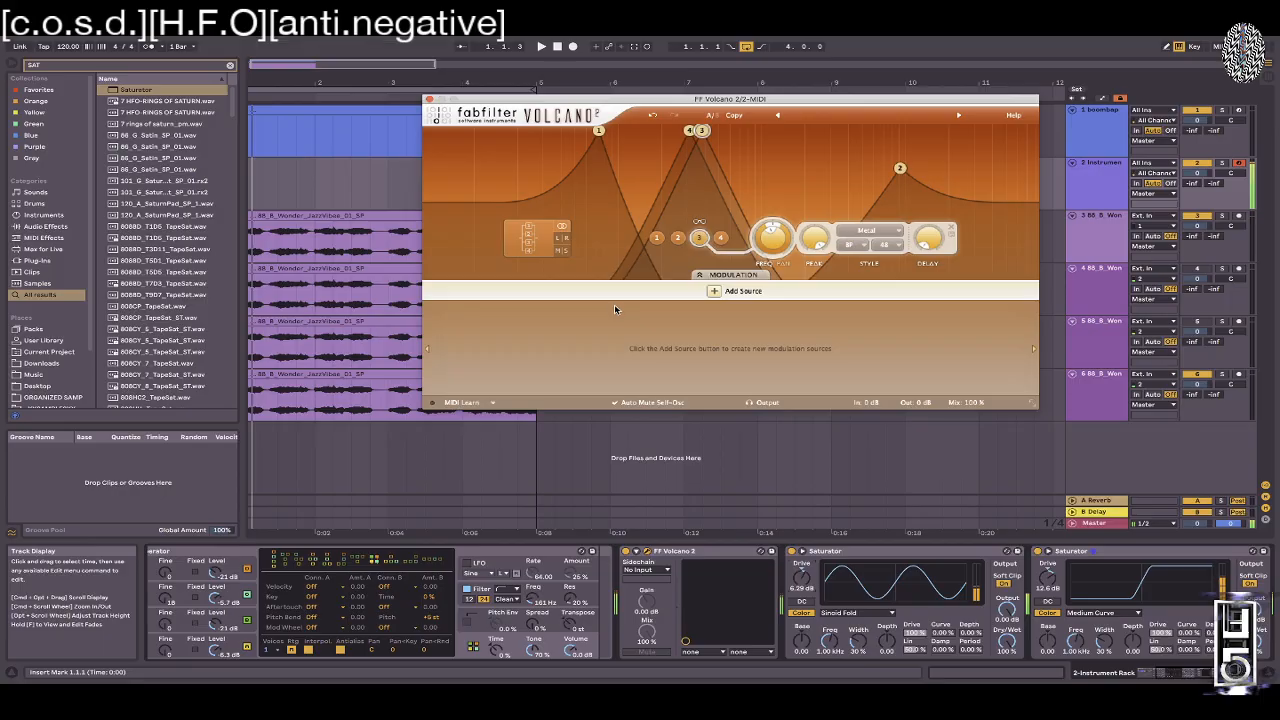
- View the modulation sources Volcano 2 offers, dismiss them, and insert a new MIDI track below the instrument rack track
left_click(716, 291)
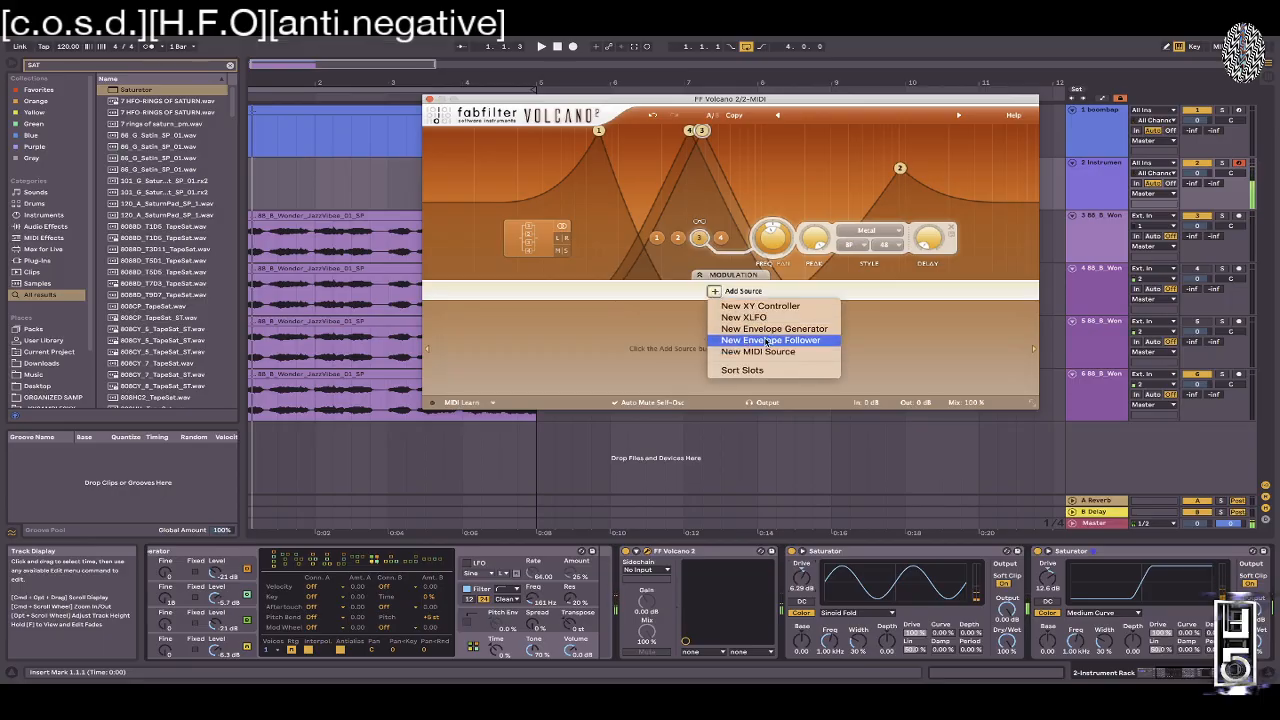
left_click(1095, 180)
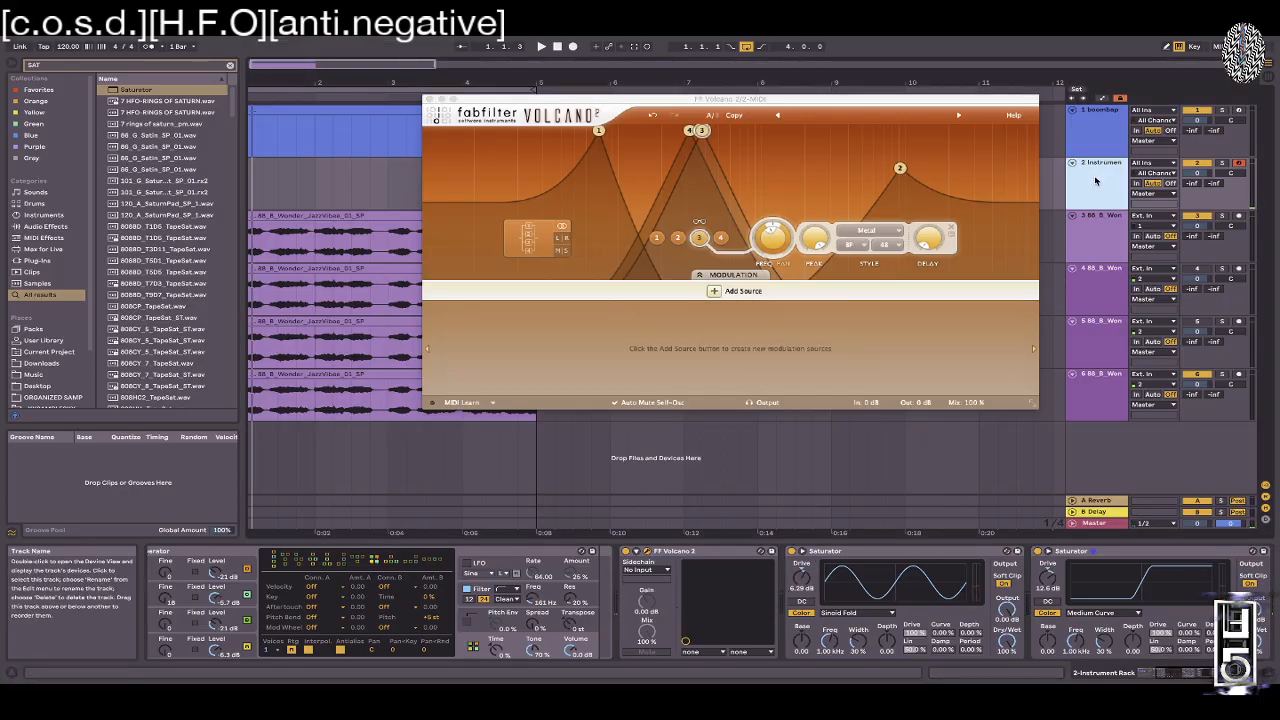
key("super+shift+t")
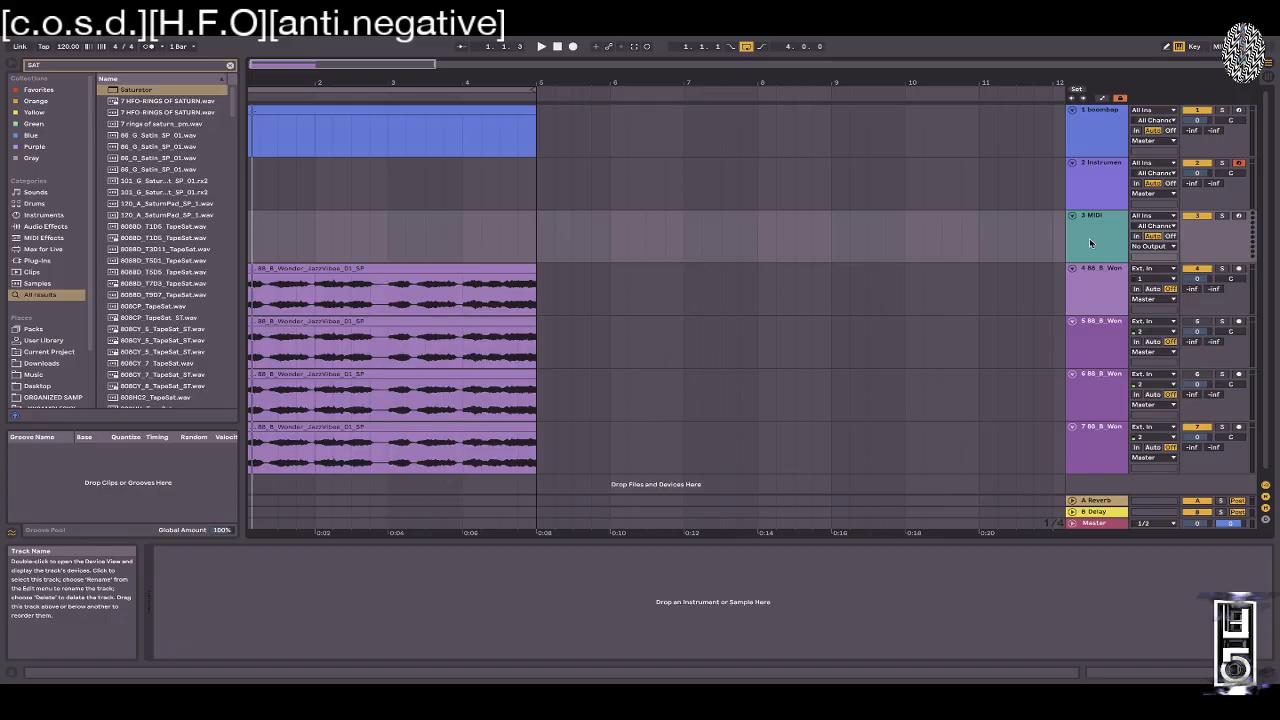
- Add an envelope generator to Volcano 2 on the instrument rack track and set its trigger to MIDI
left_click(1100, 195)
left_click_drag(838, 100, 778, 42)
left_click(1107, 205)
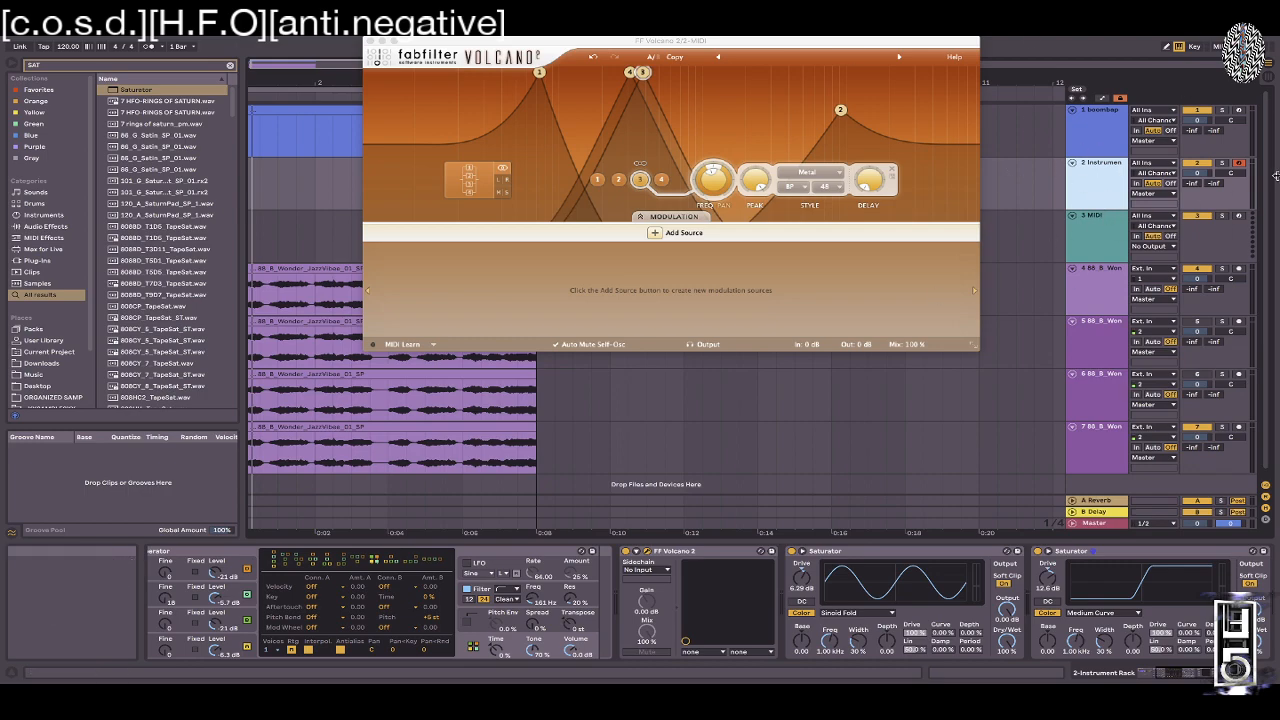
left_click(672, 232)
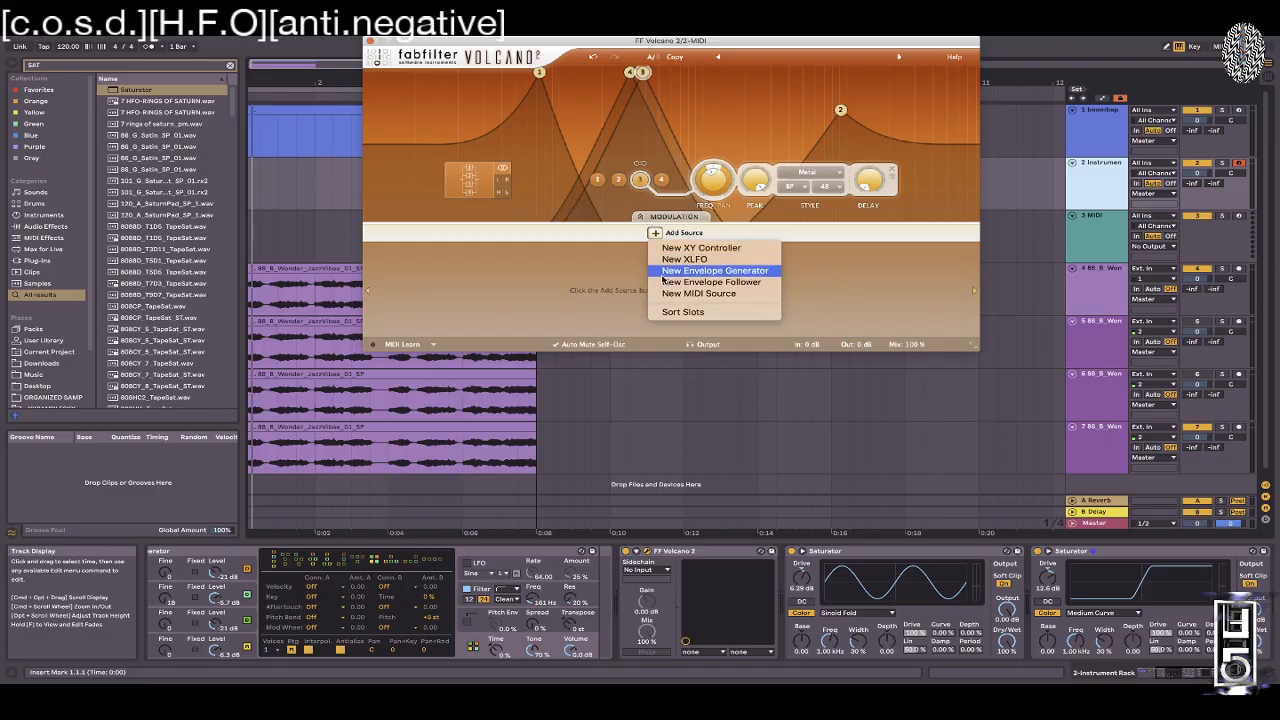
left_click(663, 275)
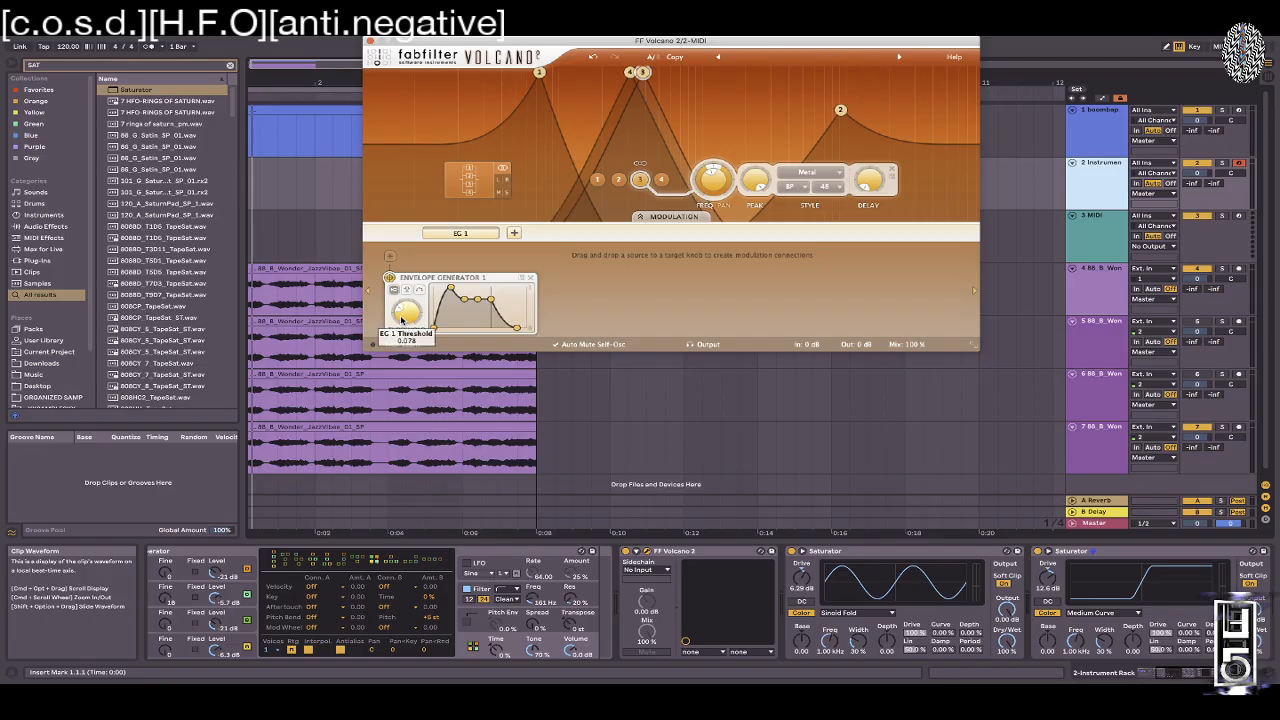
left_click(418, 292)
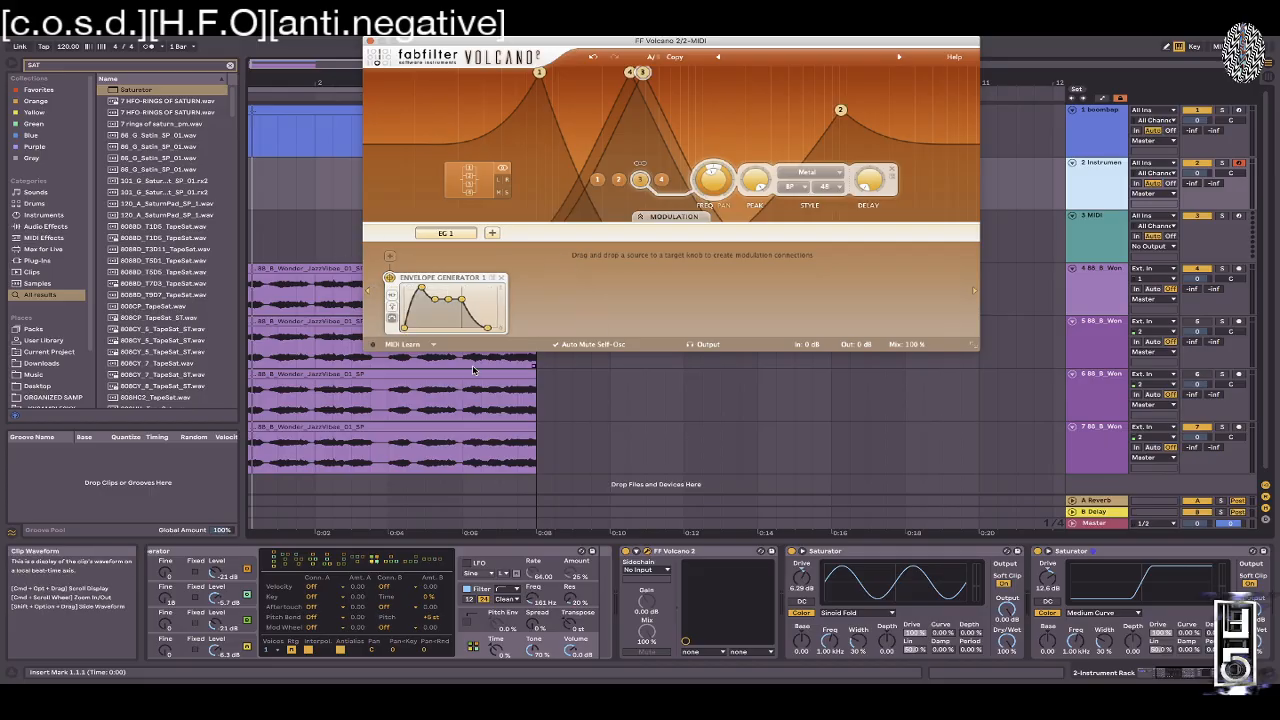
- Set the new MIDI track's monitoring to In and its input to 2-Instrument Rack
left_click(1138, 238)
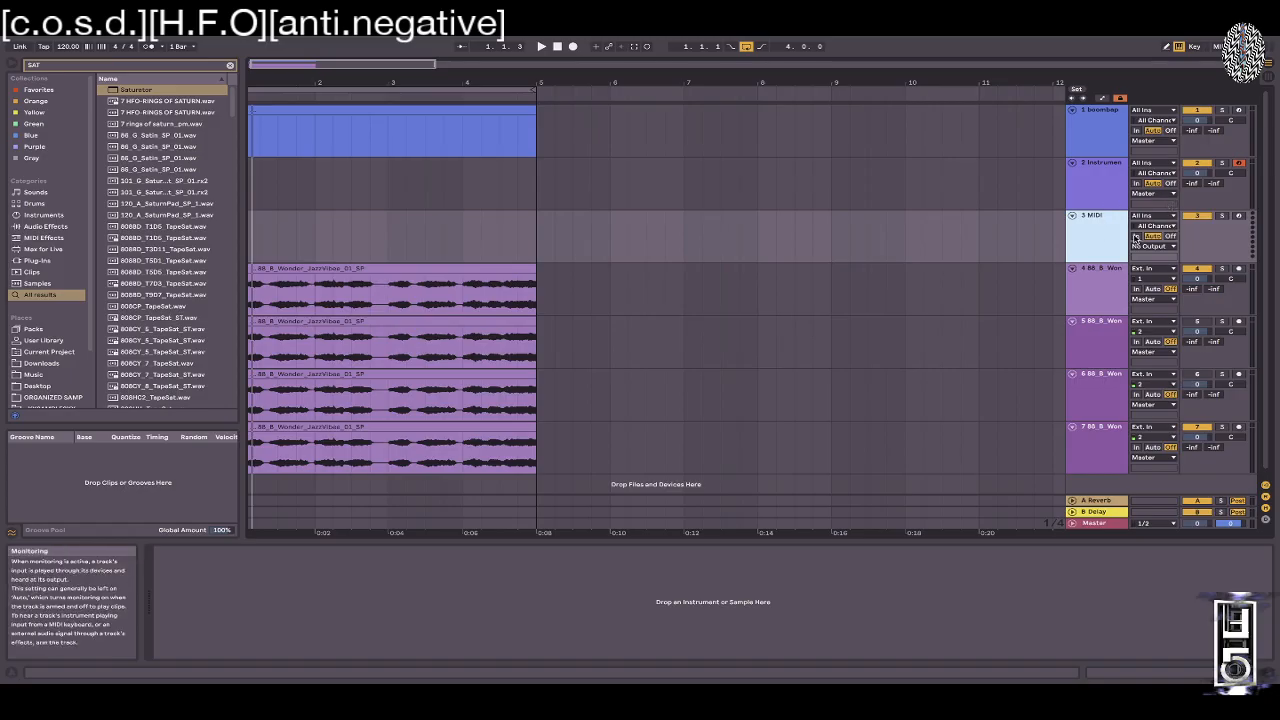
left_click(1136, 236)
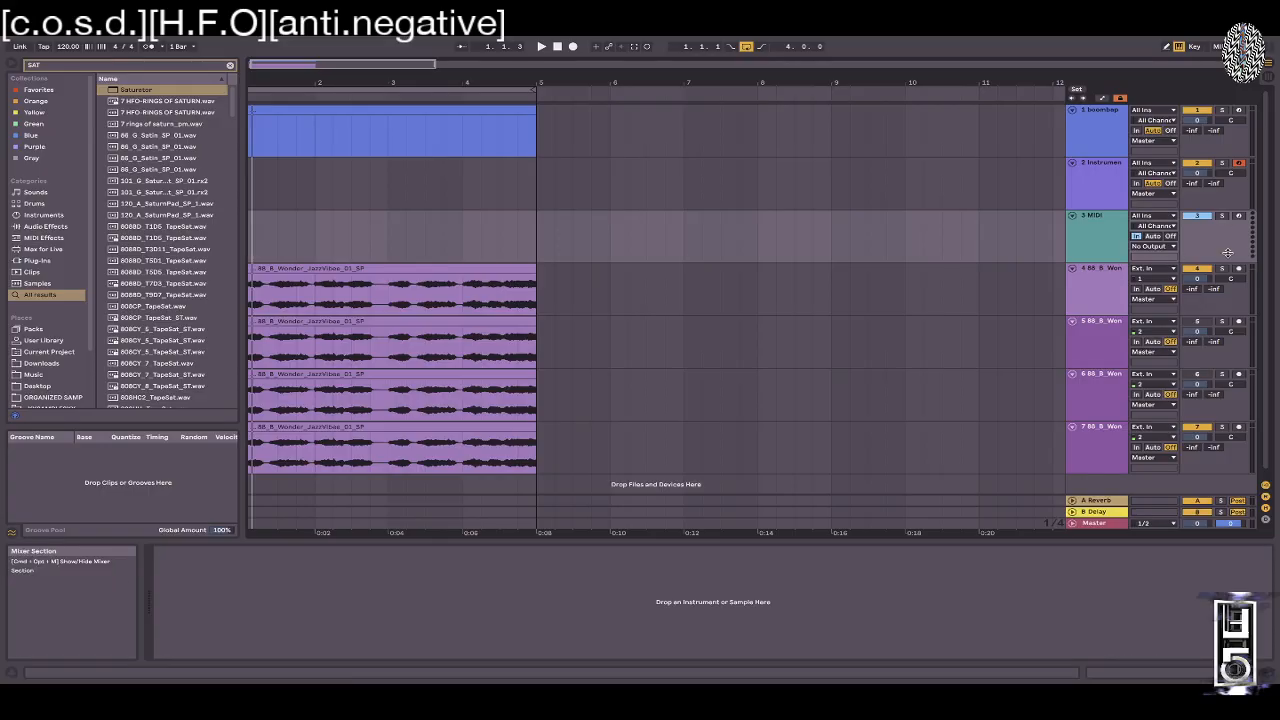
left_click(1151, 217)
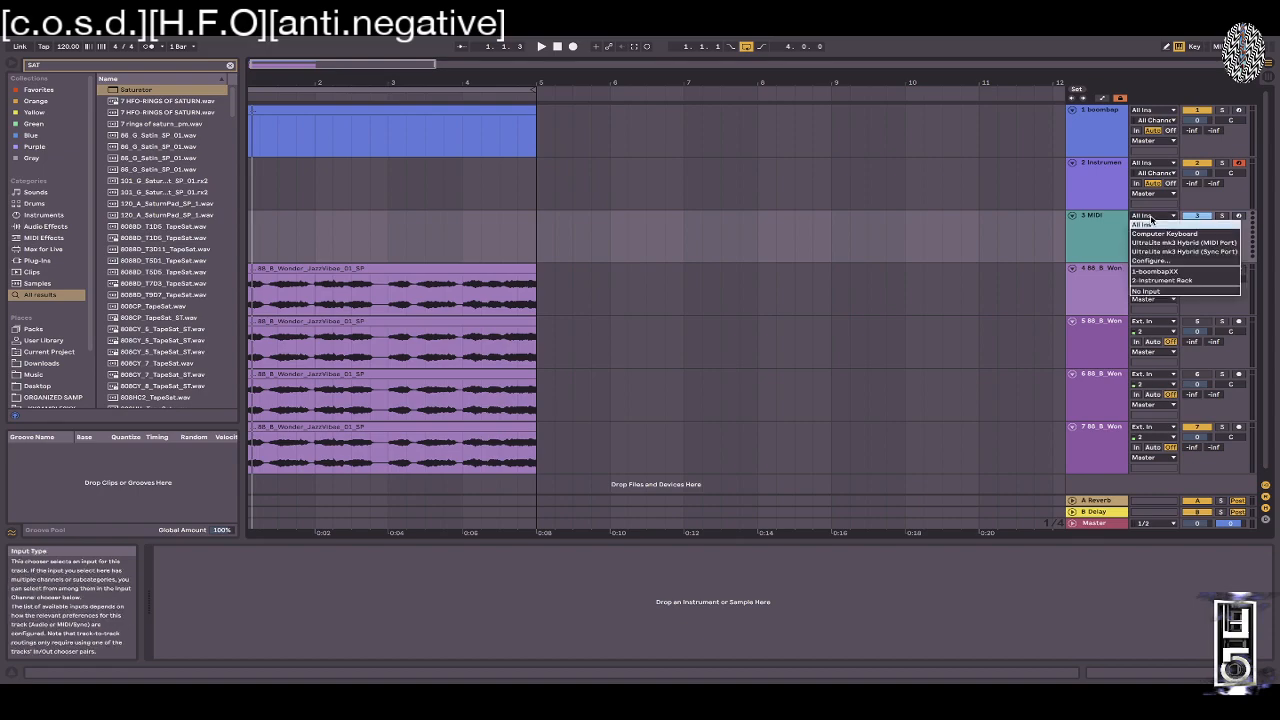
left_click(1151, 281)
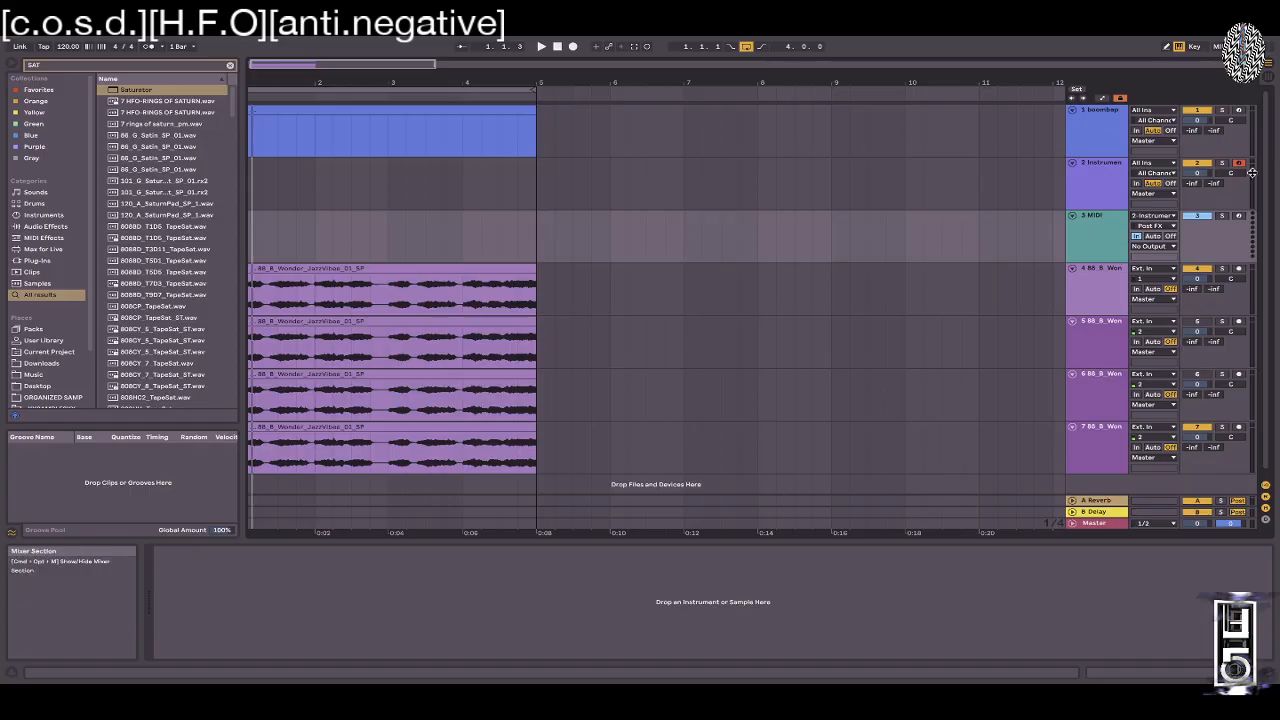
- Route the MIDI track's output to 2-Instrument Rack with 1-FF Volcano 2 as the output channel
left_click(1152, 245)
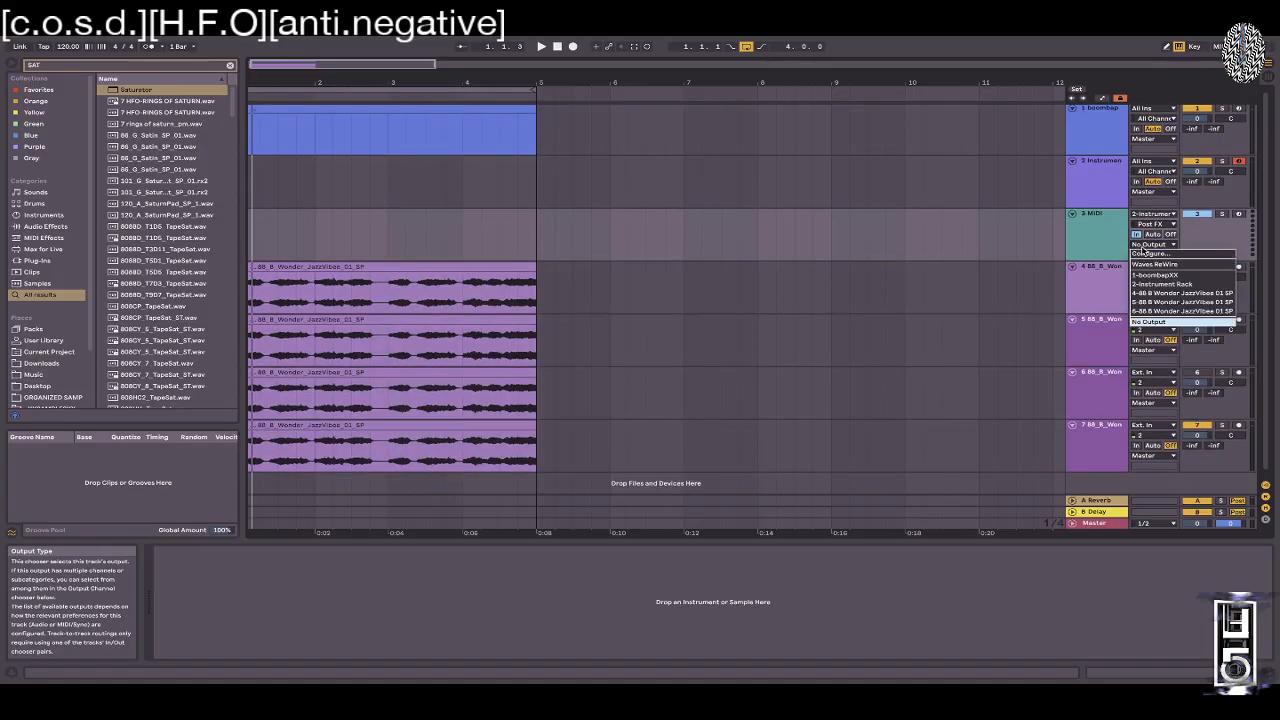
left_click(1138, 285)
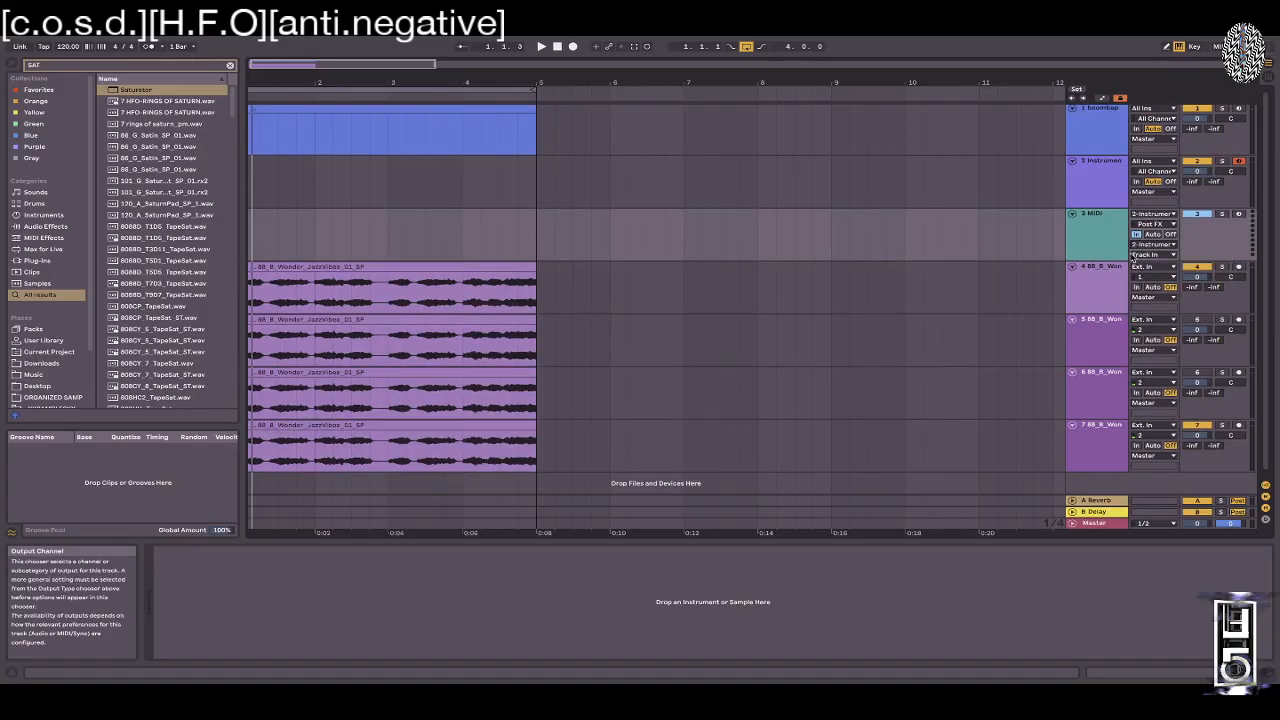
left_click(1157, 255)
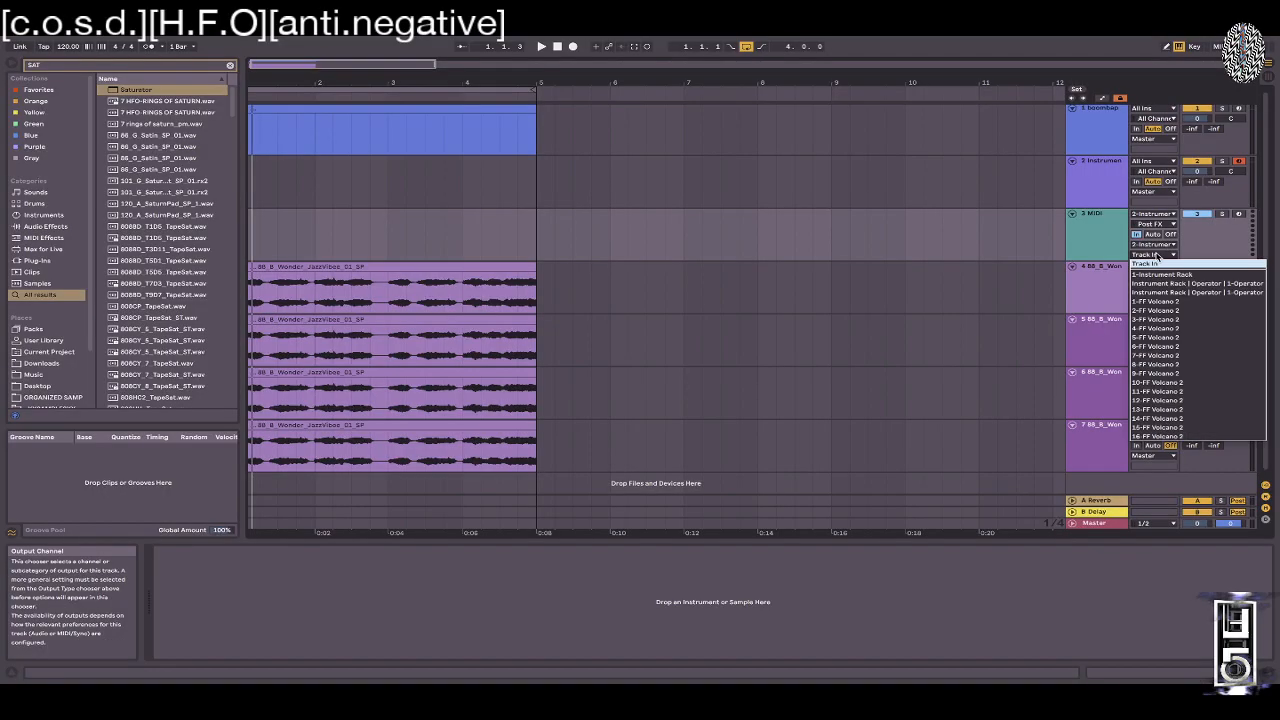
left_click(1149, 301)
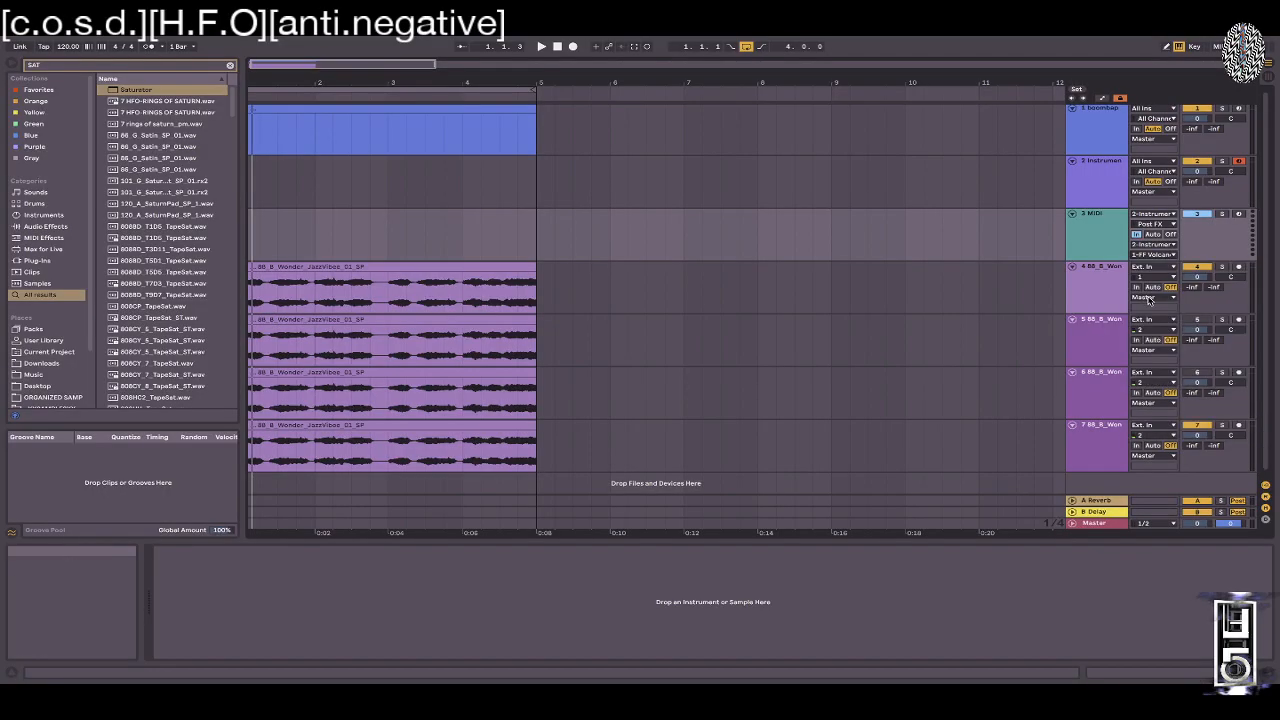
- In Volcano 2 on the instrument rack track, assign Envelope Generator 1 to the frequency of all four filters and lower its sustain level
left_click(1123, 197)
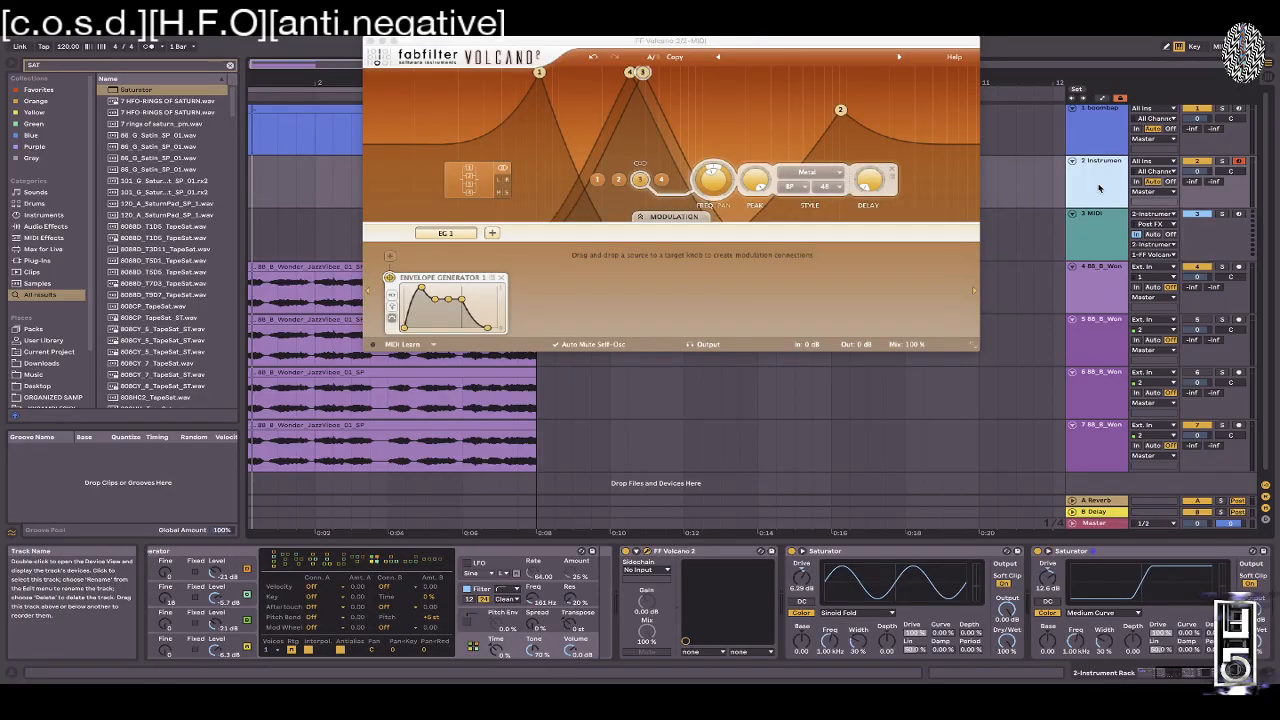
left_click(433, 344)
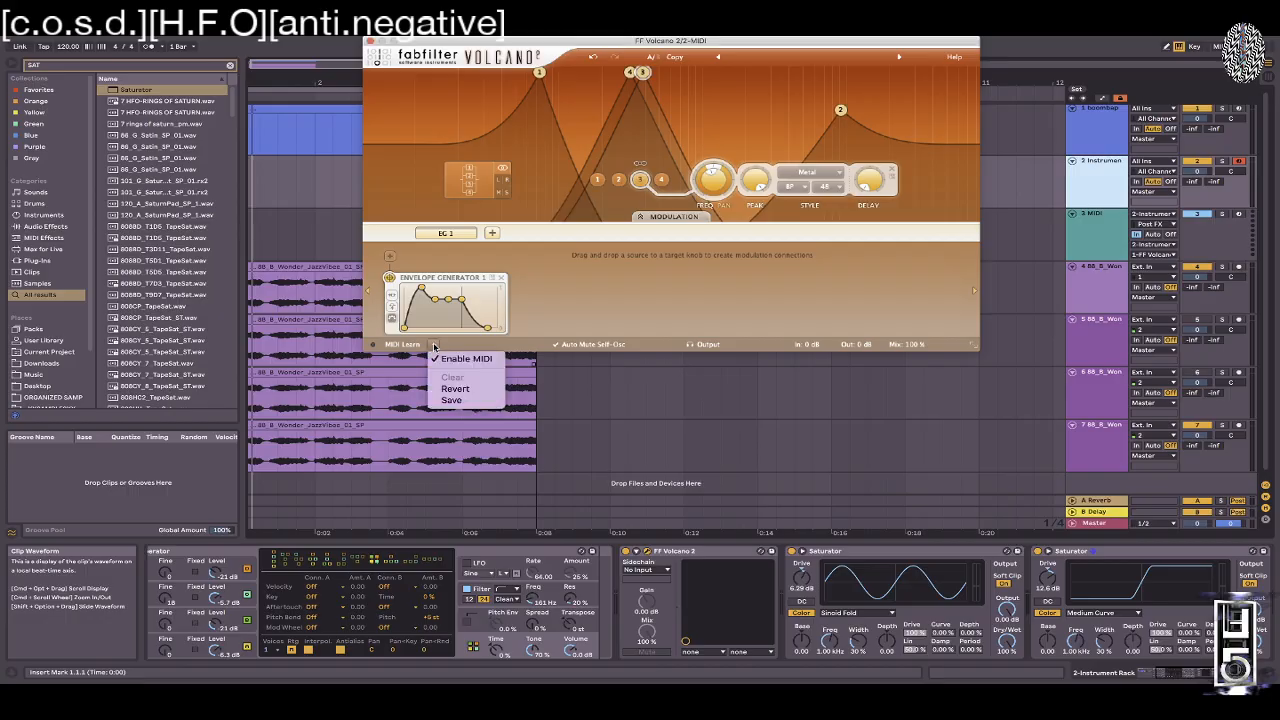
left_click(517, 349)
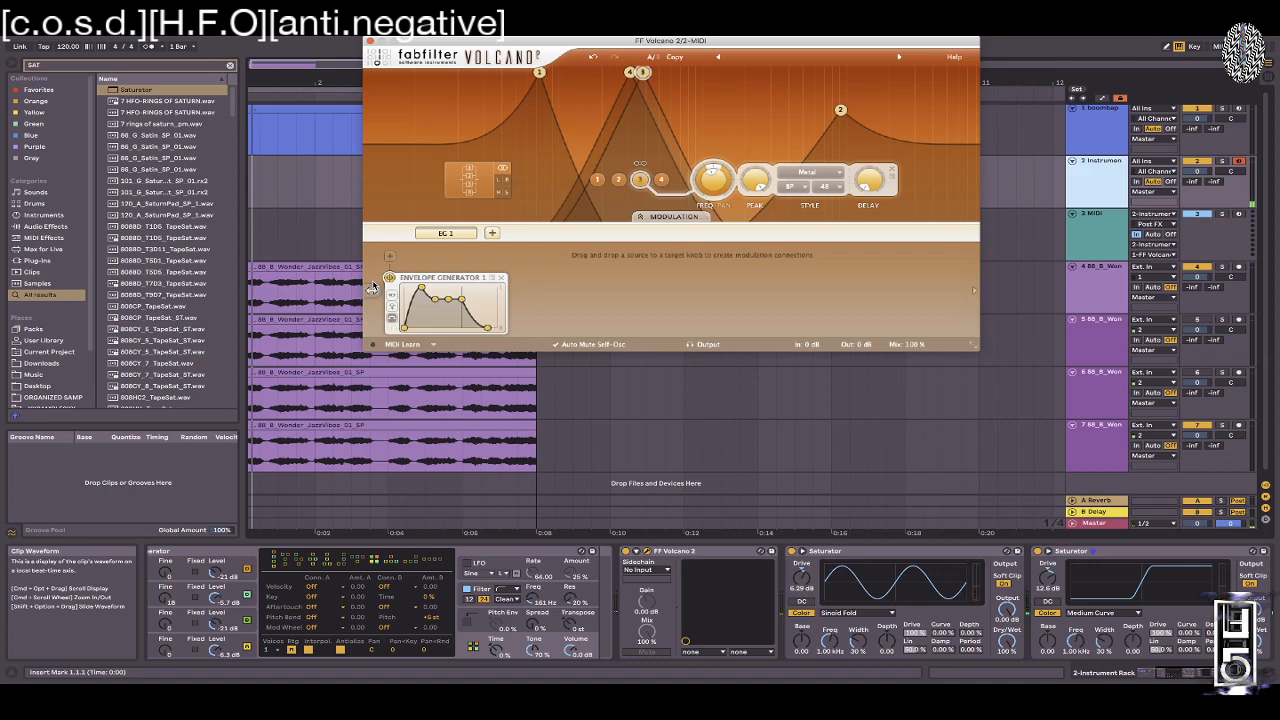
left_click_drag(389, 278, 714, 178)
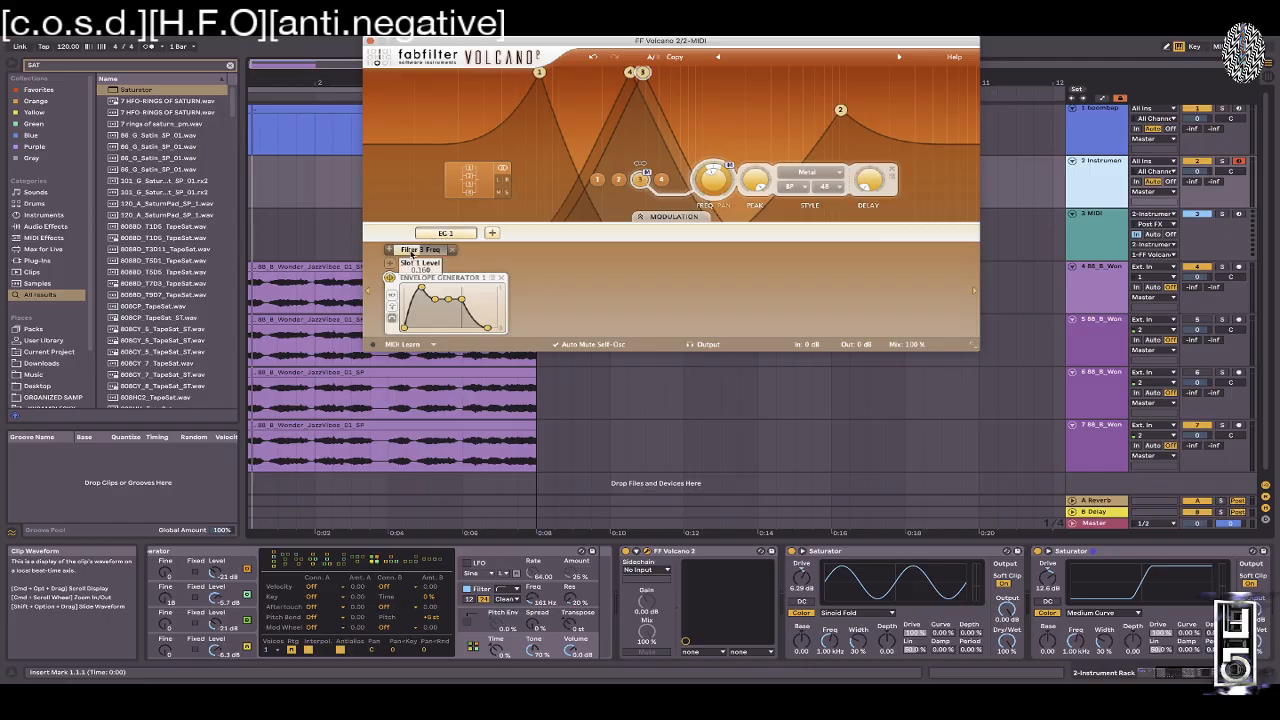
left_click_drag(389, 278, 714, 178)
left_click_drag(389, 277, 714, 177)
left_click_drag(390, 277, 712, 179)
left_click_drag(643, 216, 606, 272)
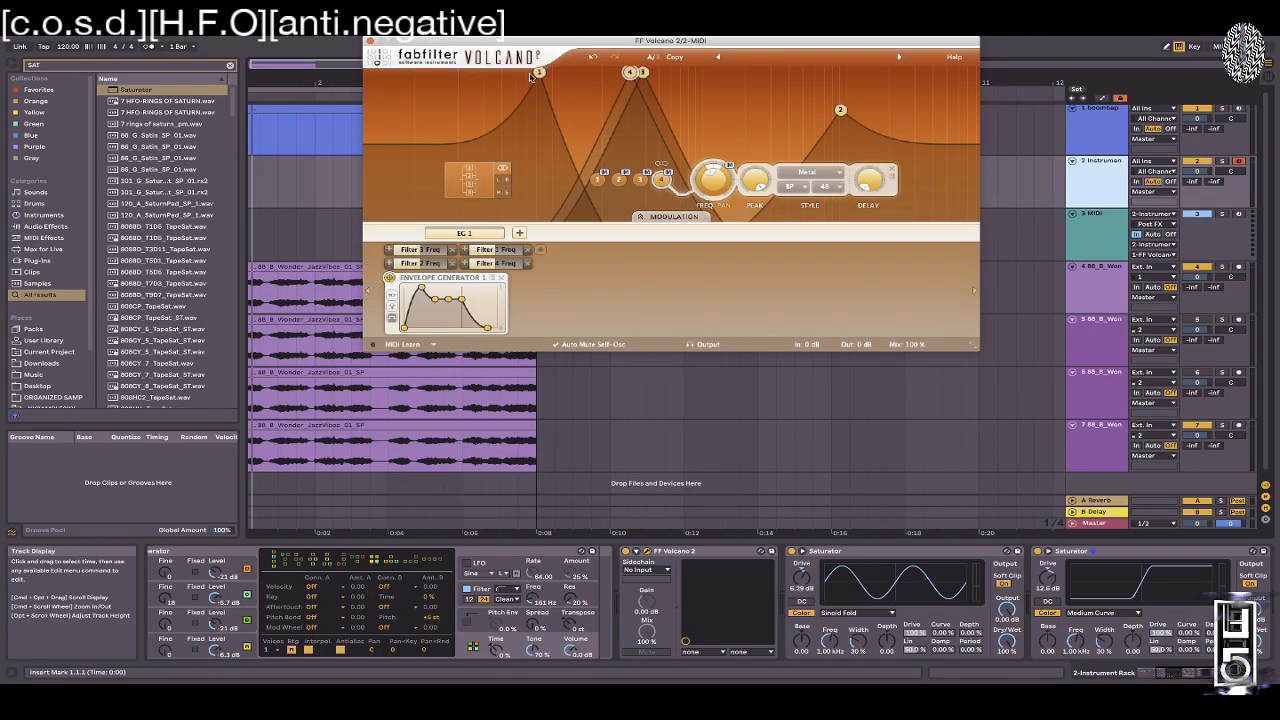
mouse_move(845, 112)
mouse_move(445, 293)
left_mouse_down()
mouse_move(450, 322)
mouse_move(447, 277)
mouse_move(450, 330)
mouse_move(449, 294)
mouse_move(448, 307)
left_mouse_up()
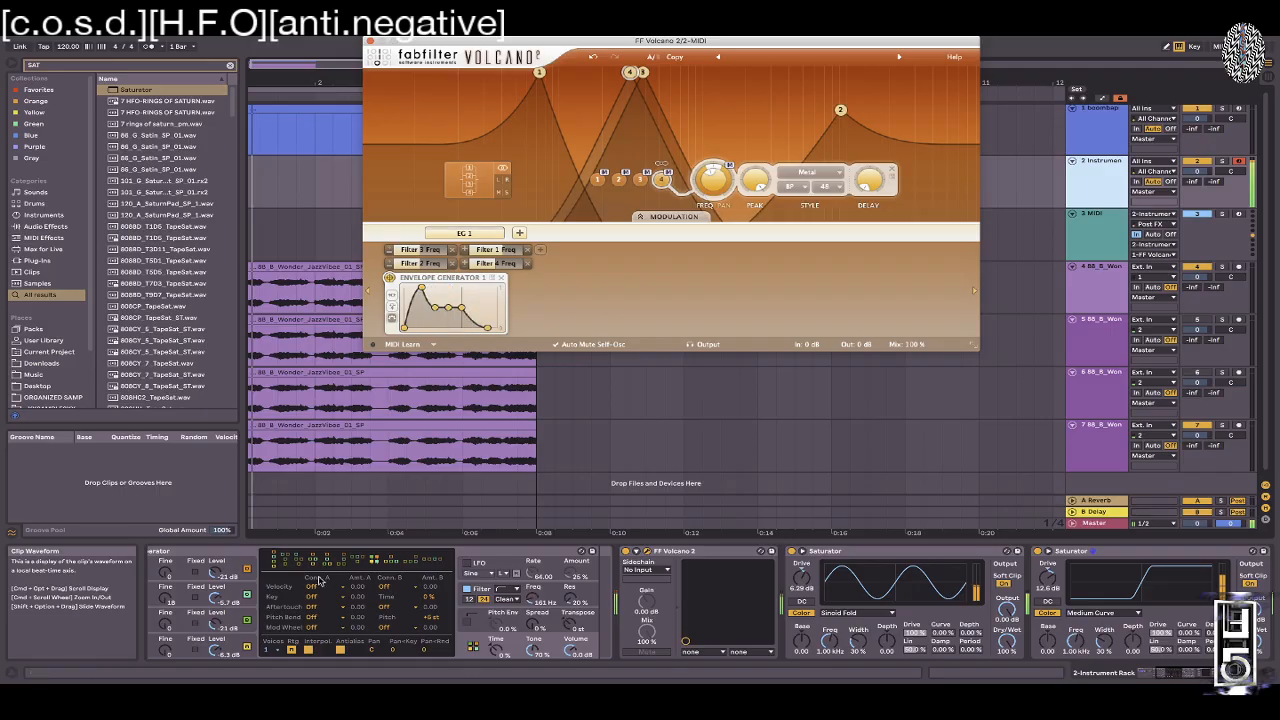
- In Operator, set oscillator D's level to -13 dB and raise the filter frequency to about 2.7 kHz
left_click_drag(215, 573, 215, 604)
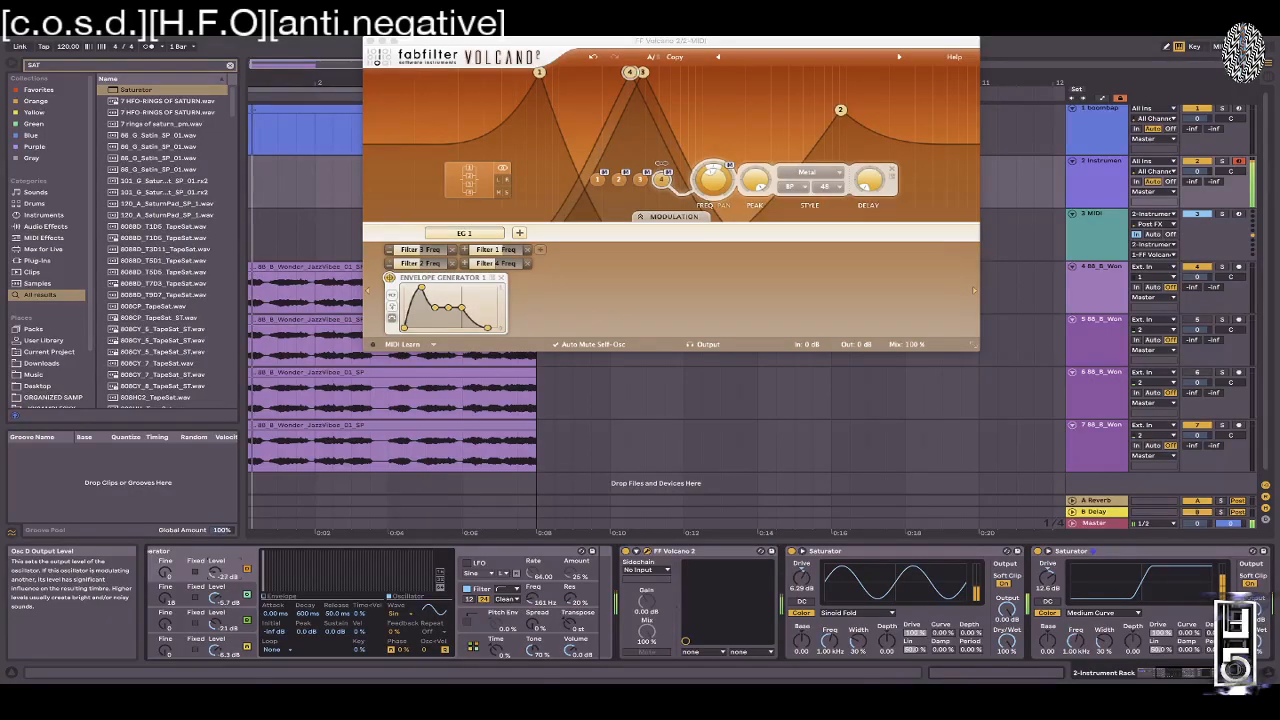
left_click_drag(535, 601, 535, 570)
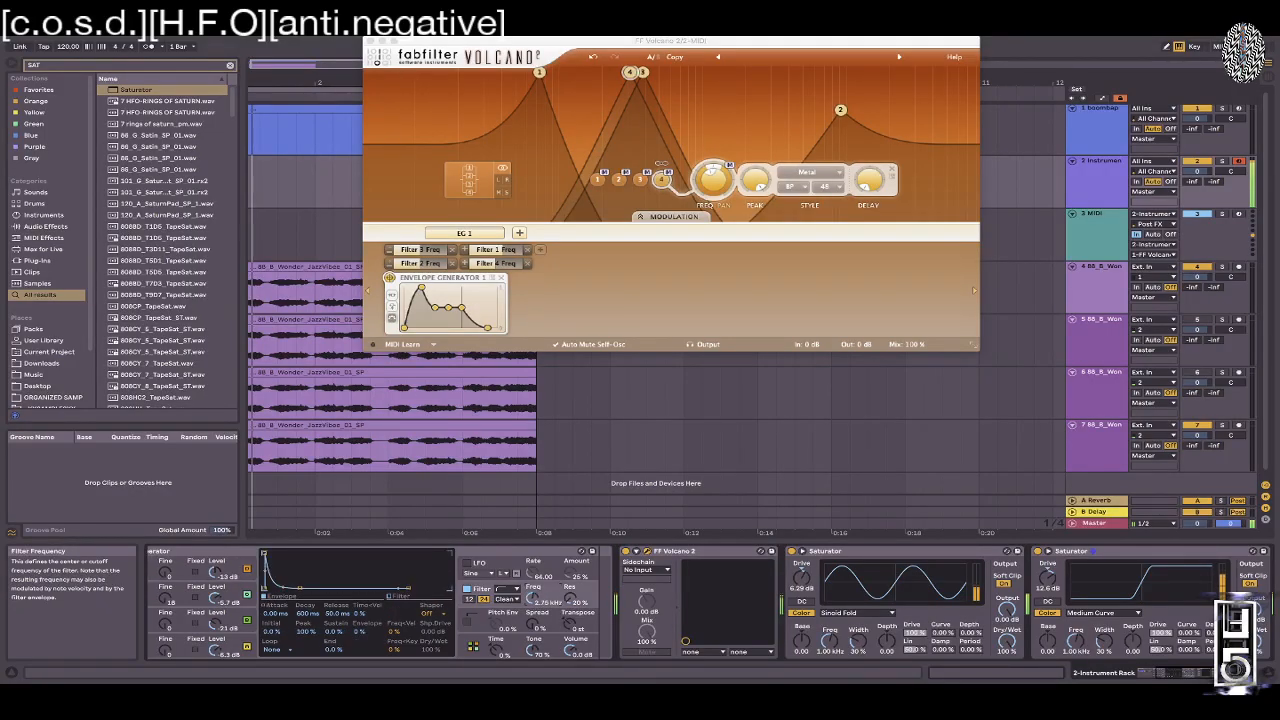